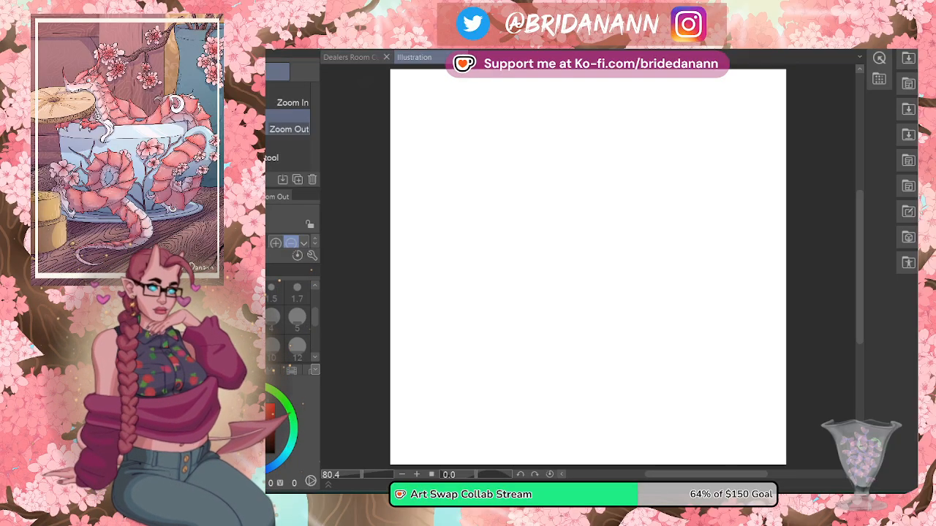
# Step: Switch to Discord and view the #LILIADTIYS "Draw This In Your Style" reference image in the announcements channel at full size
pyautogui.hotkey('alt', 'Tab')
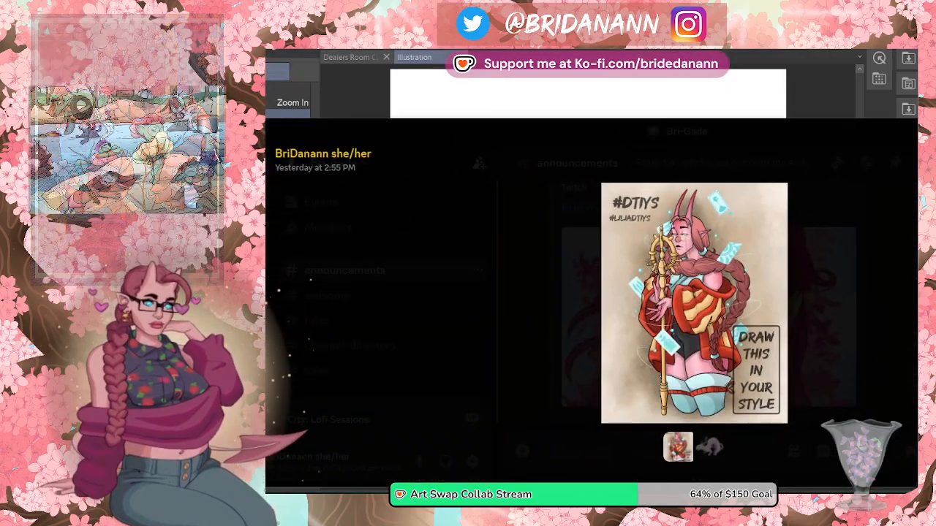
pyautogui.click(695, 278)
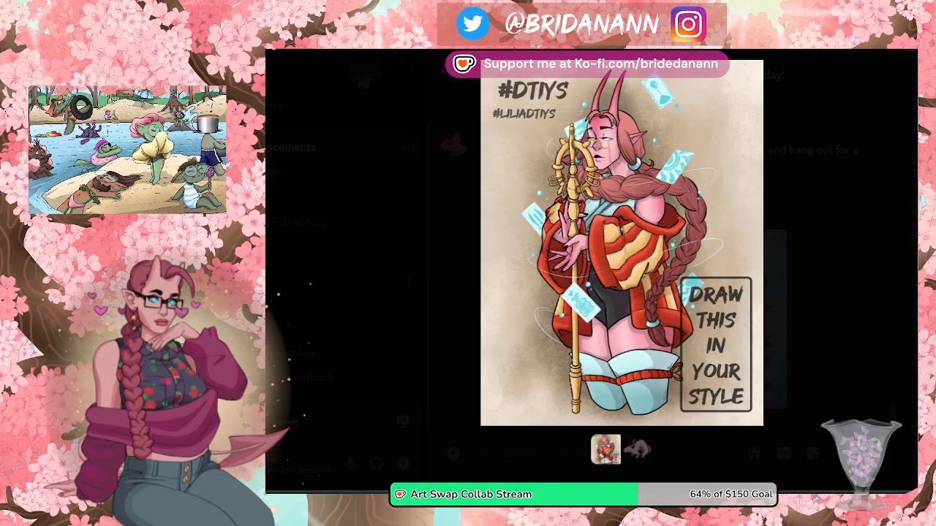
pyautogui.click(838, 189)
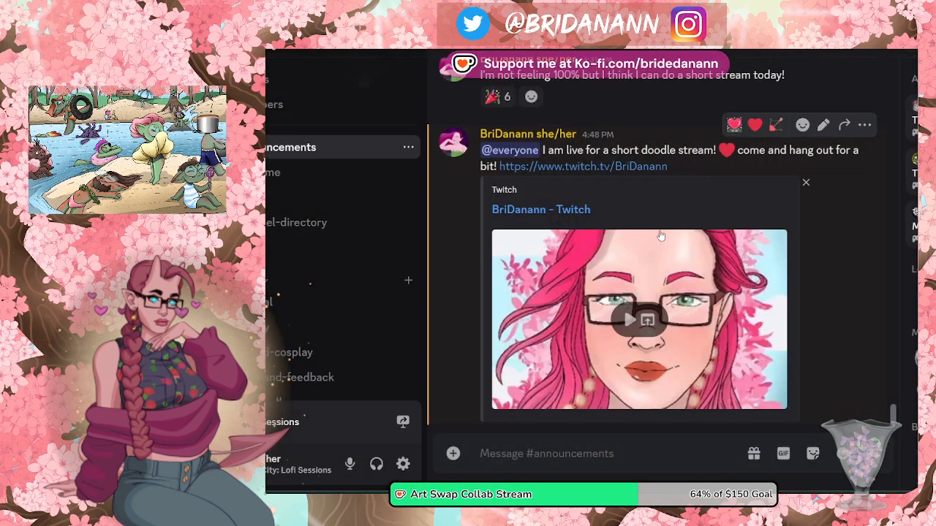
pyautogui.scroll(-5, 570, 289)
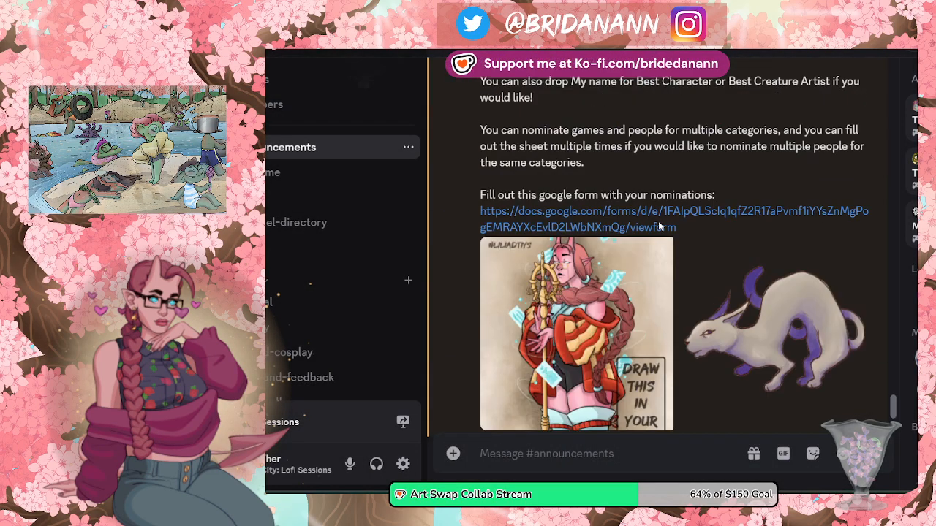
pyautogui.click(569, 284)
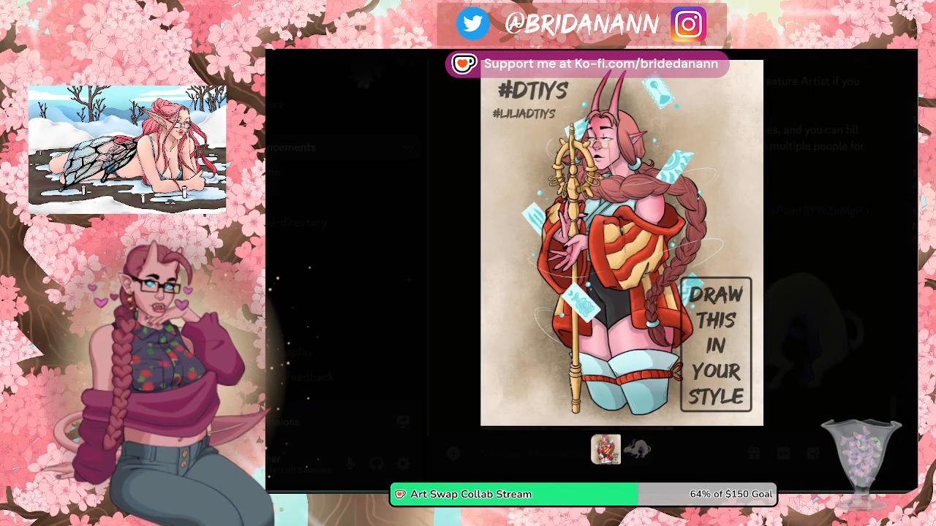
pyautogui.click(868, 246)
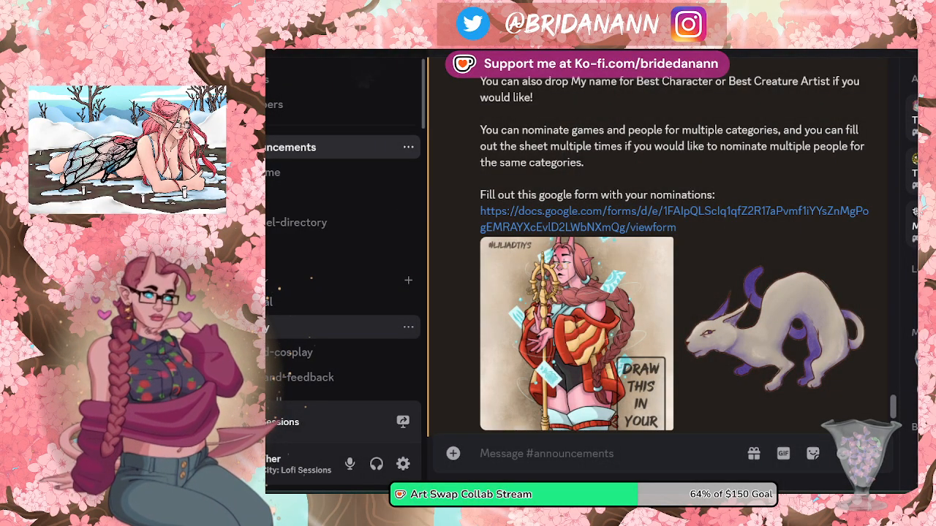
# Step: Open the gallery channel, view the "EVIL LAUGH" post's turntable videos of the horned staff-bearer, and return to the blank Illustration canvas
pyautogui.click(344, 326)
pyautogui.scroll(10, 629, 249)
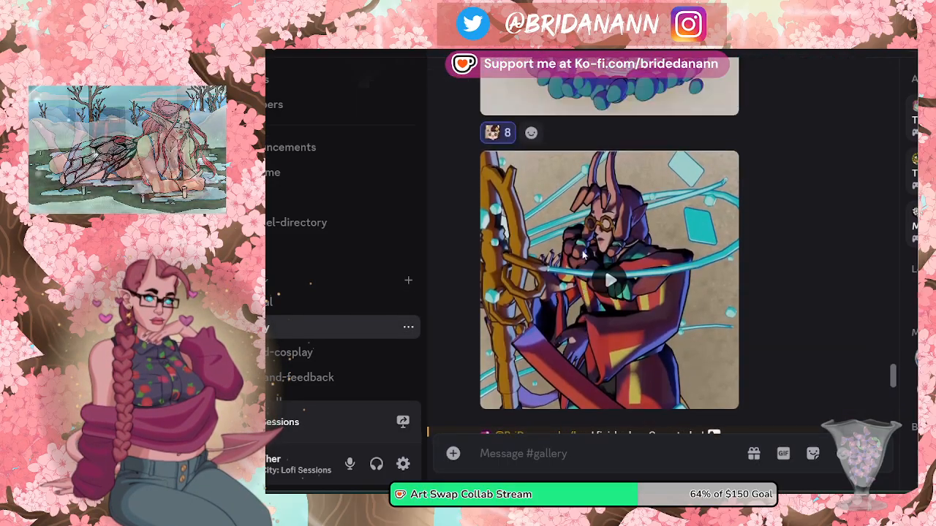
pyautogui.scroll(4, 585, 253)
pyautogui.click(585, 254)
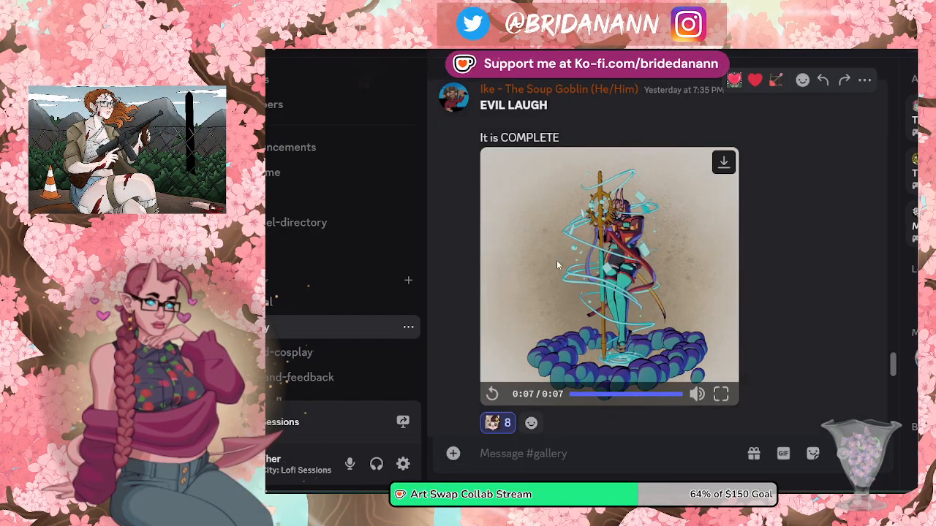
pyautogui.click(558, 299)
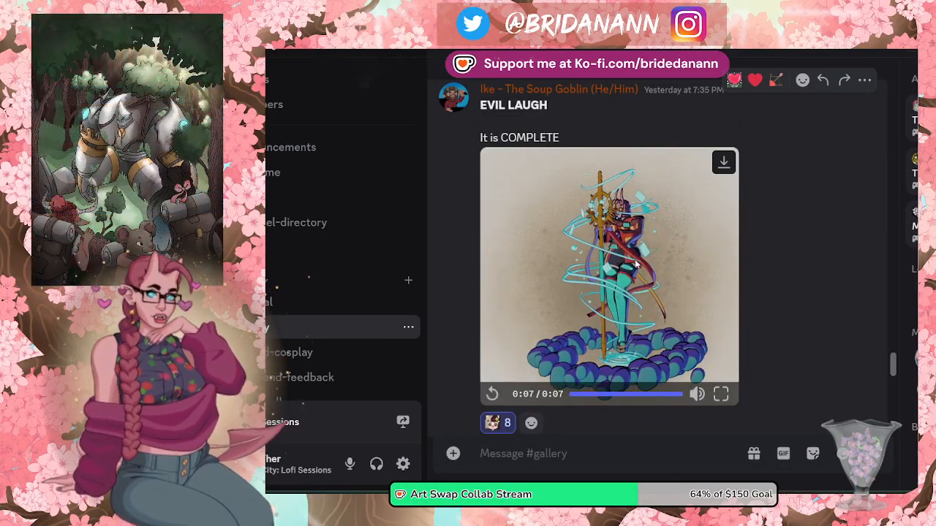
pyautogui.scroll(-4, 644, 313)
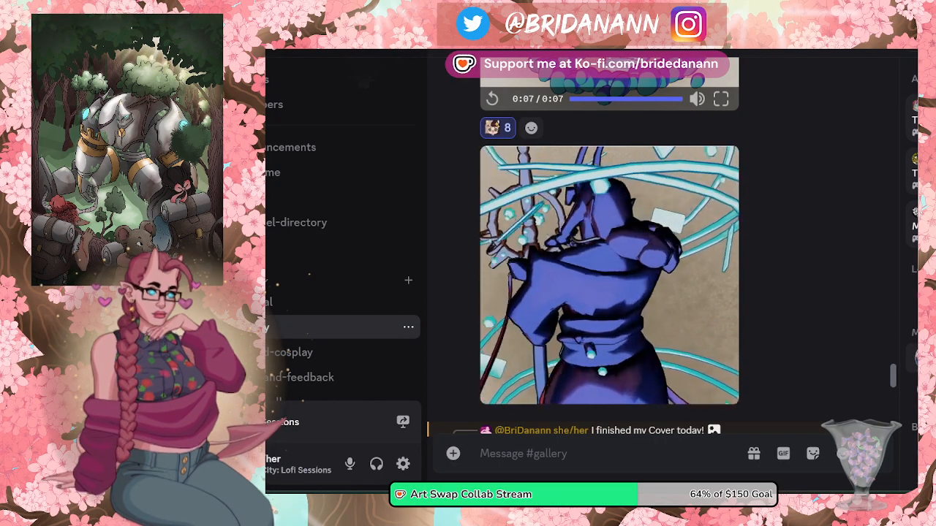
pyautogui.moveTo(838, 208)
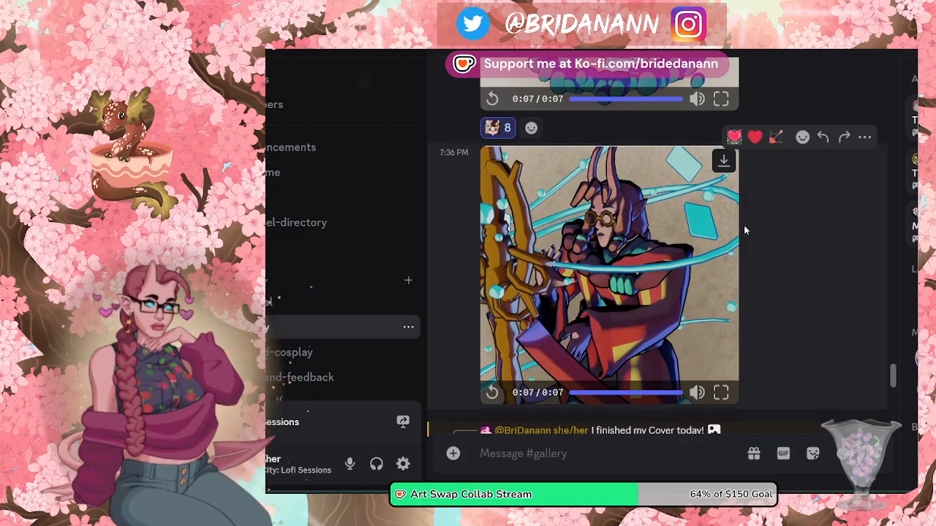
pyautogui.moveTo(790, 37); pyautogui.dragTo(929, 7)
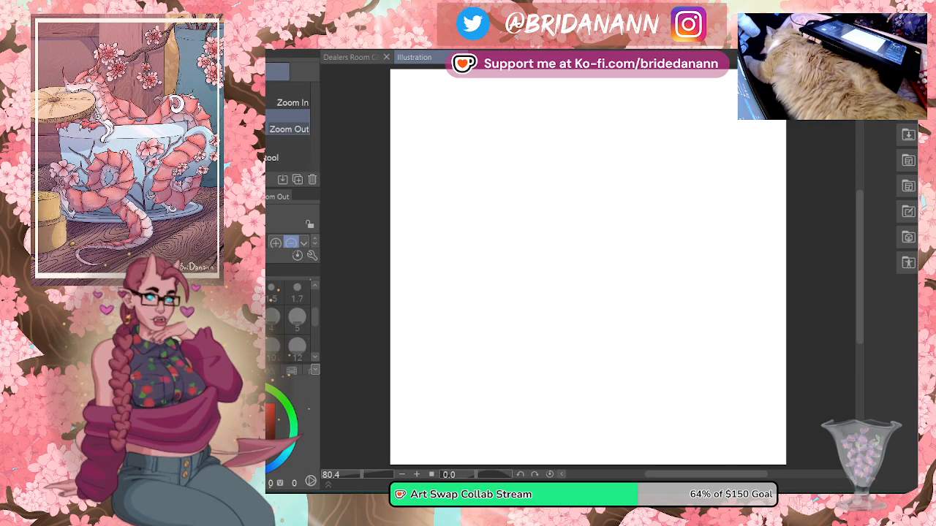
# Step: Return to Discord's gallery channel and examine the yellow-background #LILIADTIYS entry up close, including the face and staff
pyautogui.hotkey('alt', 'Tab')
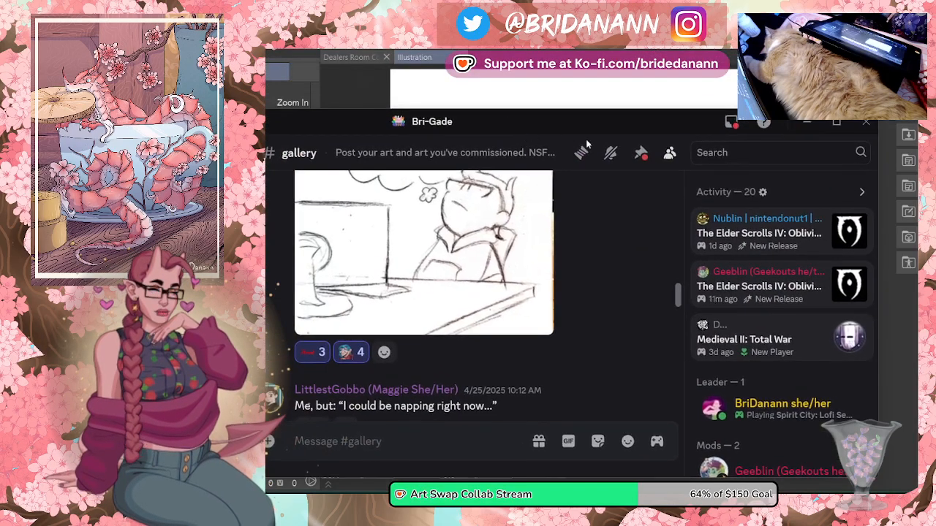
pyautogui.click(836, 122)
pyautogui.scroll(-5, 624, 282)
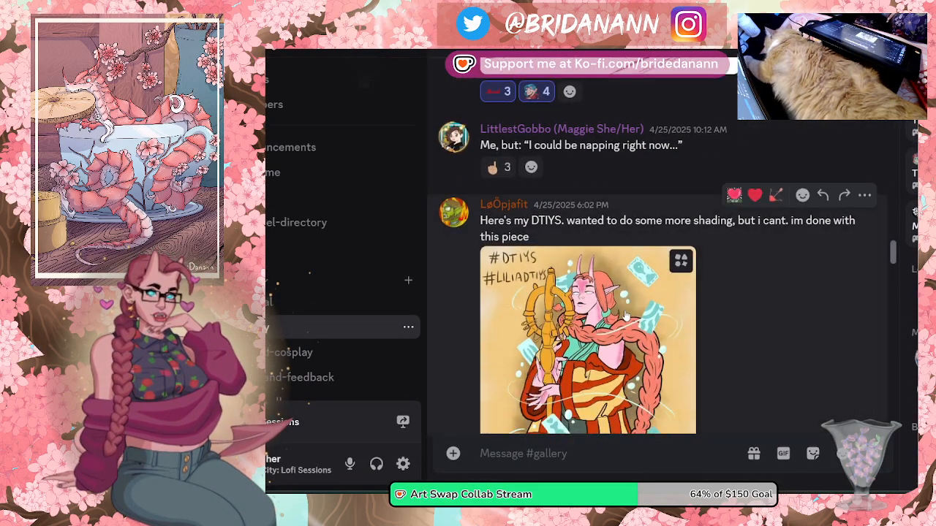
pyautogui.click(622, 281)
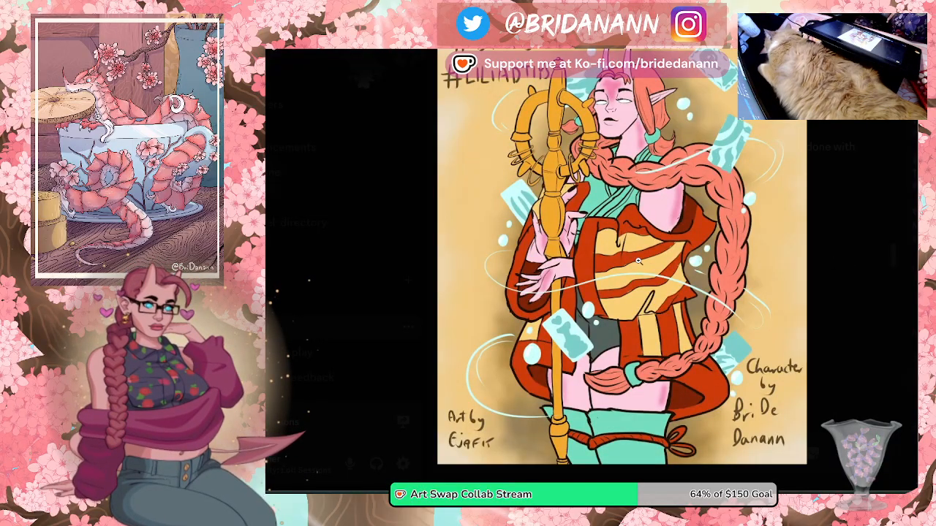
pyautogui.click(653, 353)
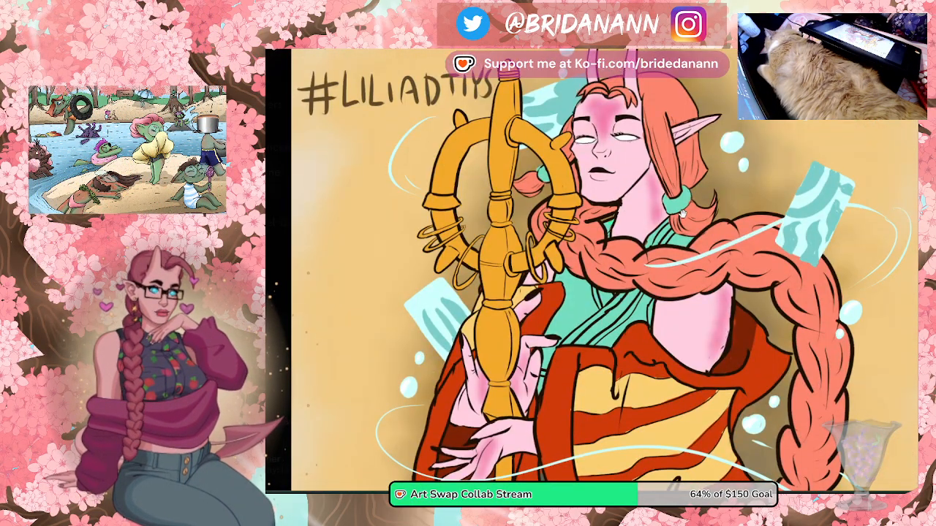
pyautogui.click(682, 215)
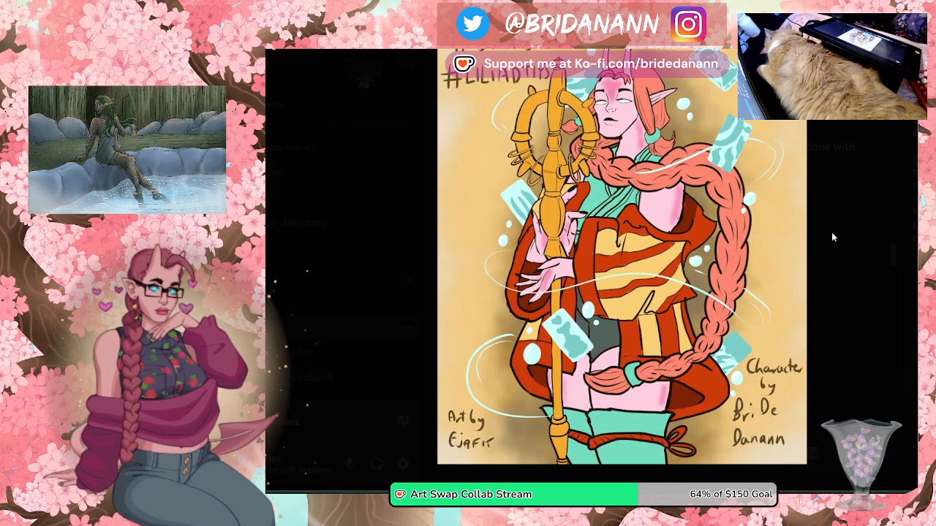
pyautogui.click(818, 226)
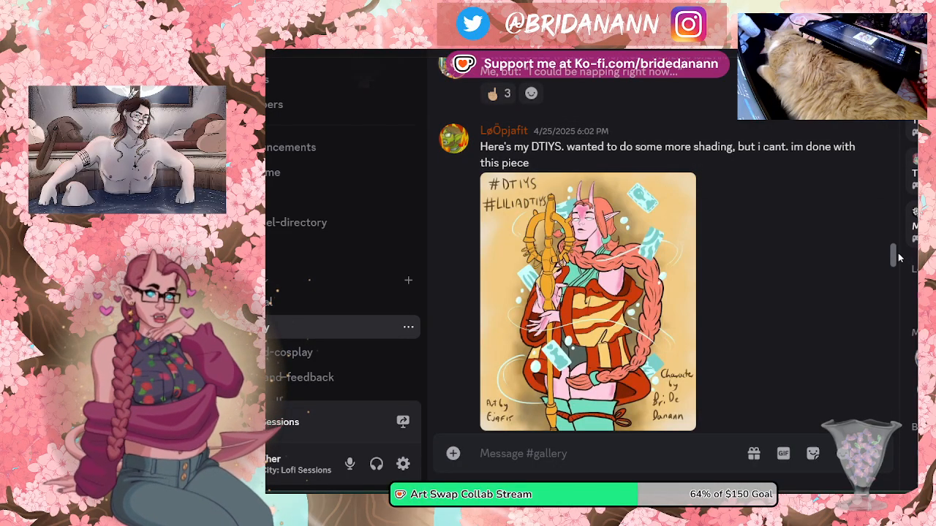
# Step: Look through the newest gallery post, reading the Bluesky text about clown designs and viewing its two drawings
pyautogui.scroll(-15, 731, 256)
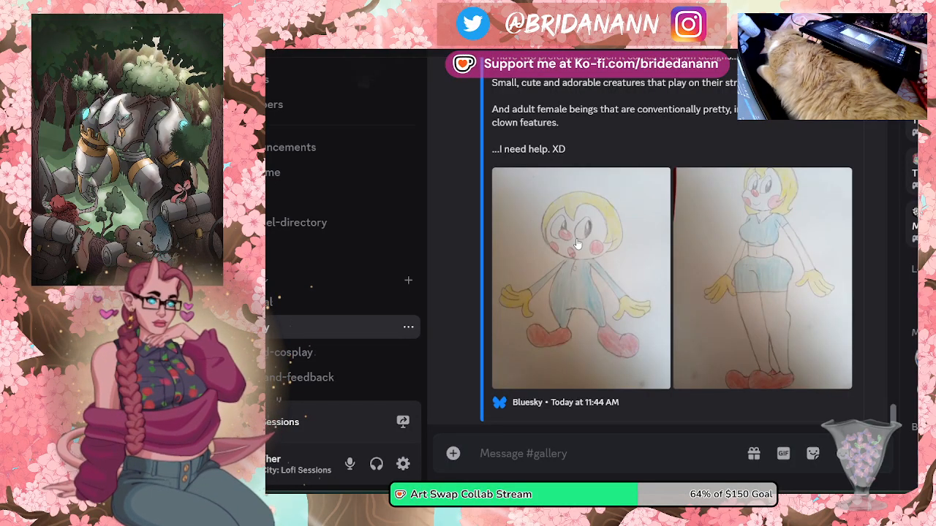
pyautogui.scroll(3, 577, 241)
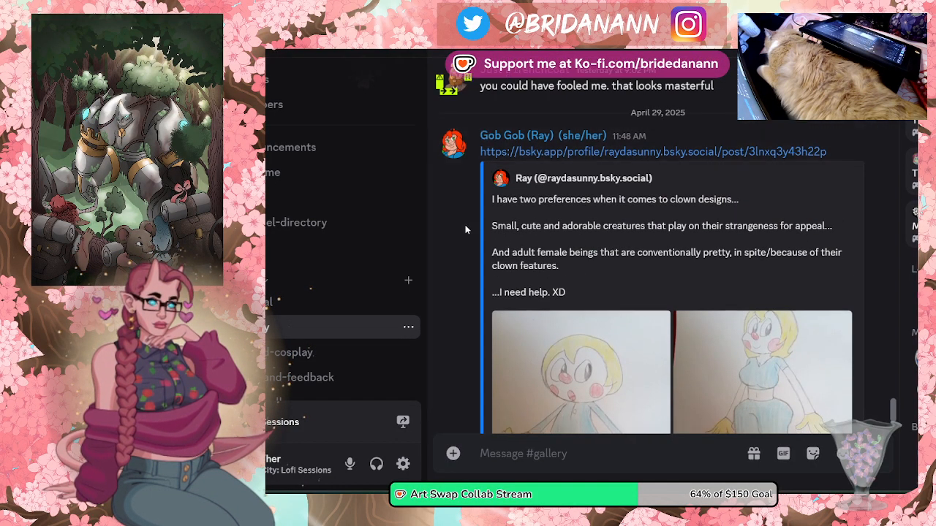
pyautogui.scroll(-3, 468, 227)
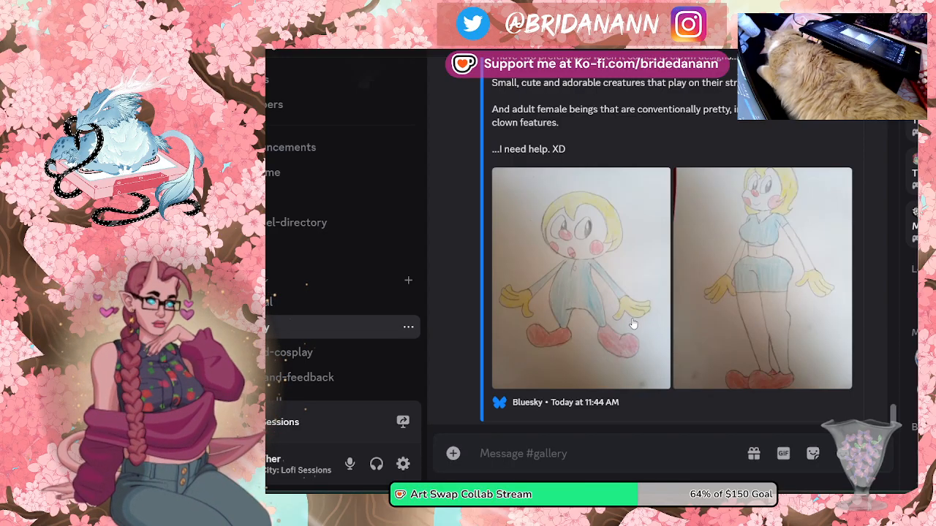
pyautogui.scroll(3, 633, 323)
# Step: Go back to the "EVIL LAUGH" post in the gallery and replay its full-figure turntable video
pyautogui.scroll(12, 633, 323)
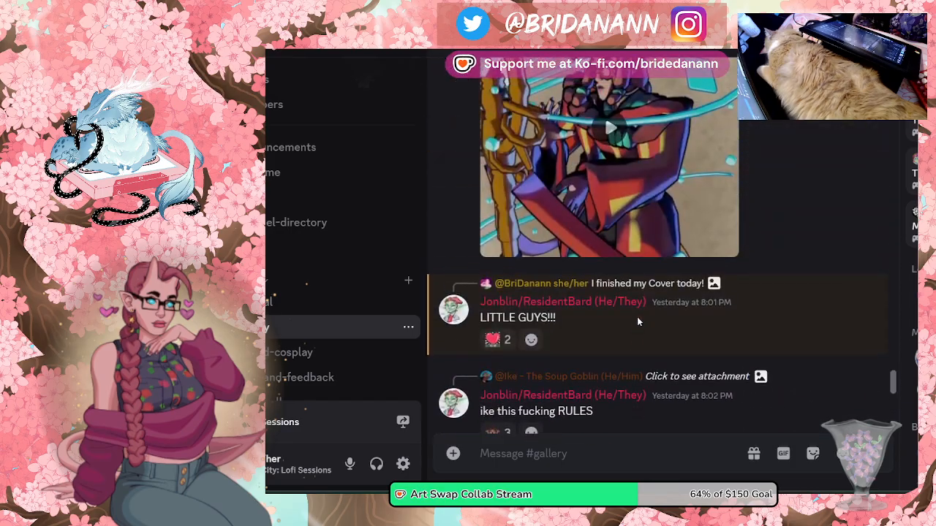
pyautogui.scroll(5, 647, 315)
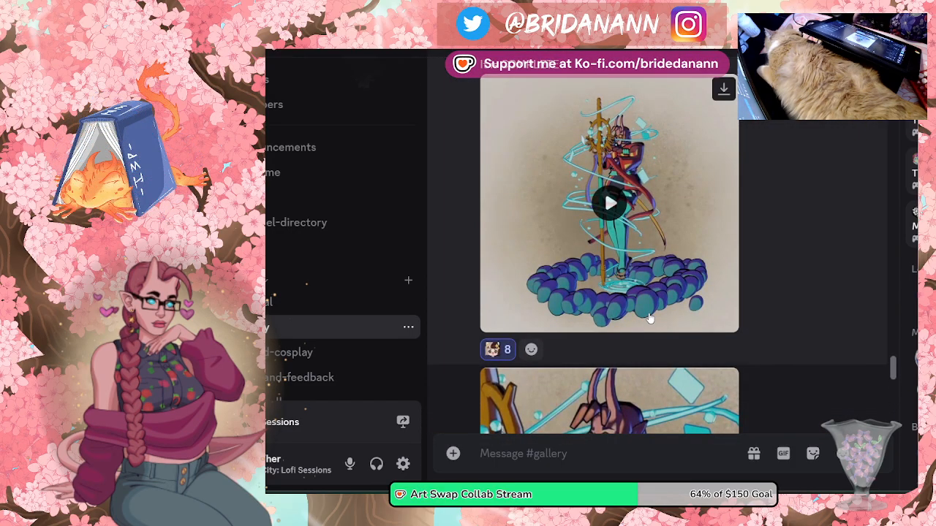
pyautogui.scroll(-3, 653, 312)
pyautogui.scroll(4, 653, 313)
pyautogui.click(601, 285)
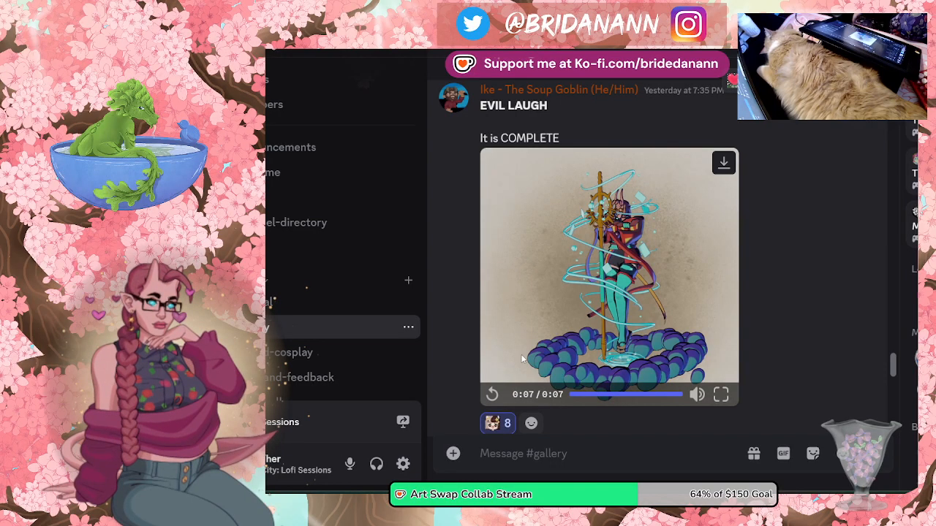
pyautogui.click(495, 394)
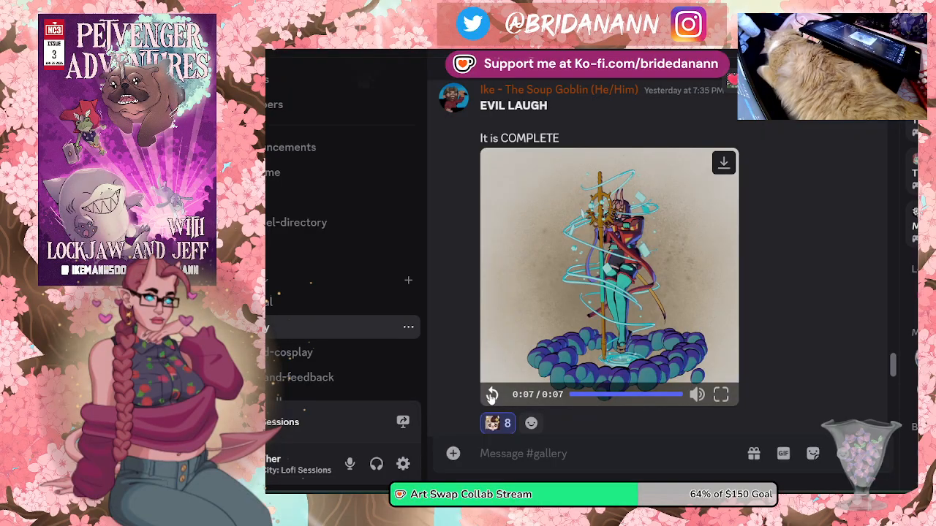
pyautogui.click(905, 210)
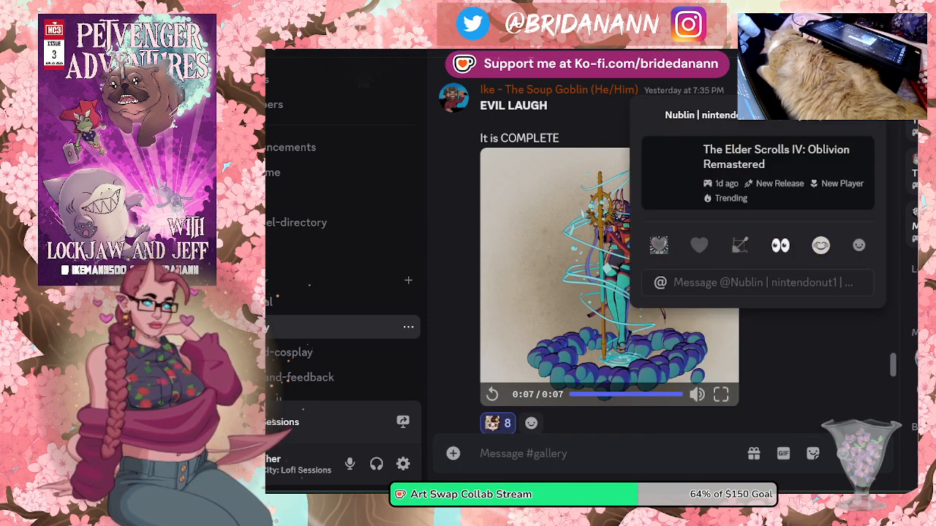
# Step: View the Petvenger Adventures cover in the gallery at full size, close it, and return to the Clip Studio Paint canvas
pyautogui.scroll(5, 806, 308)
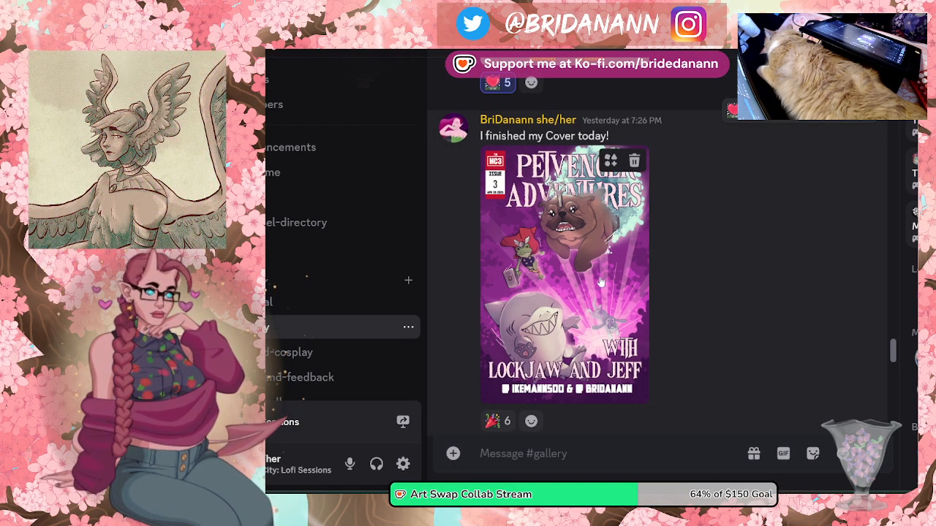
pyautogui.click(581, 279)
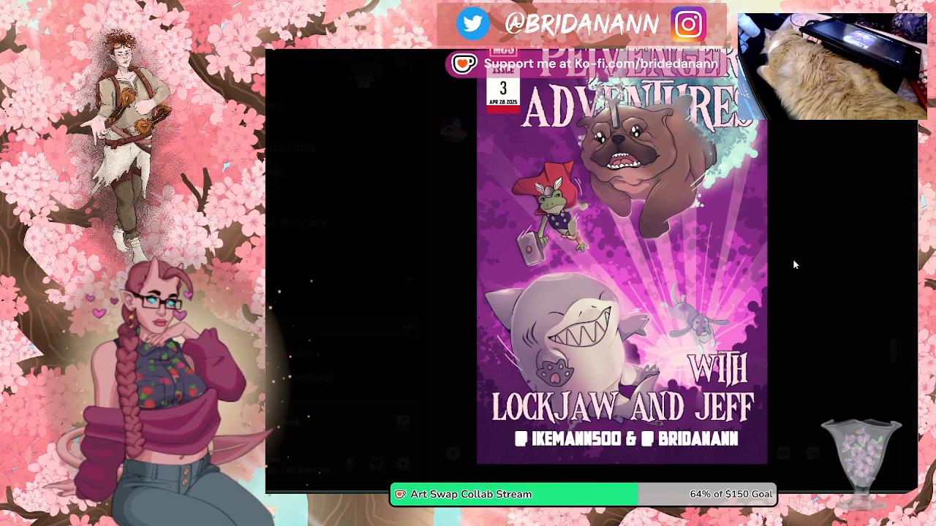
pyautogui.click(795, 264)
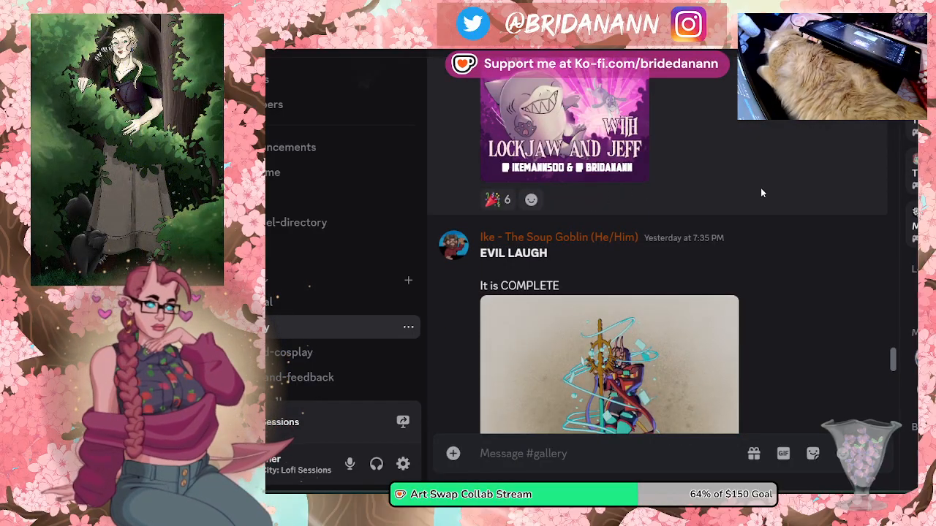
pyautogui.moveTo(821, 49); pyautogui.dragTo(277, 48)
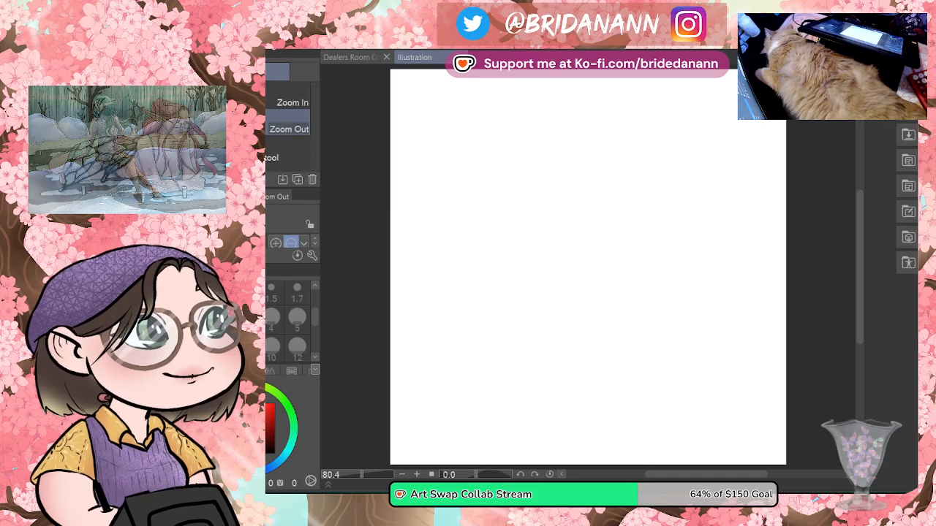
# Step: Bring up the chibi drawing with the bald, bespectacled figure at about 89% zoom and select the soft pencil brush
pyautogui.hotkey('ctrl', 'Tab')
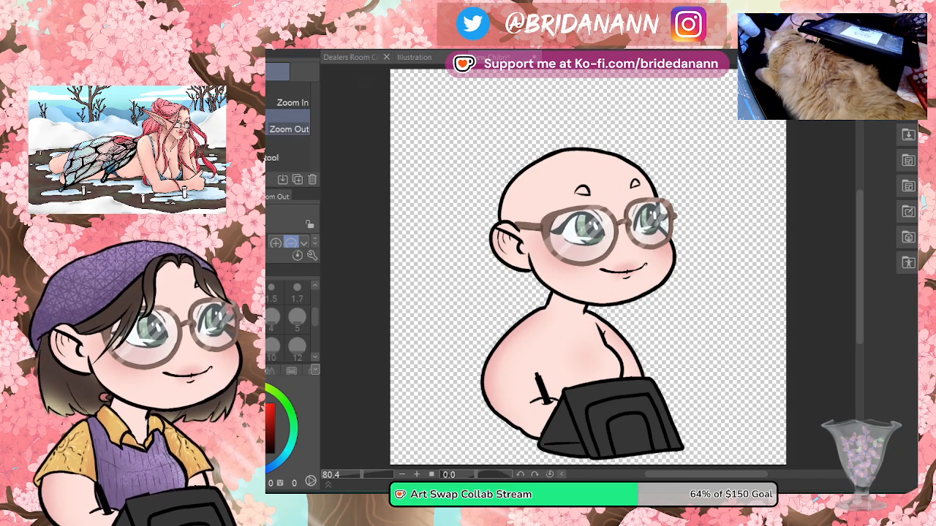
pyautogui.scroll(-3, 722, 225)
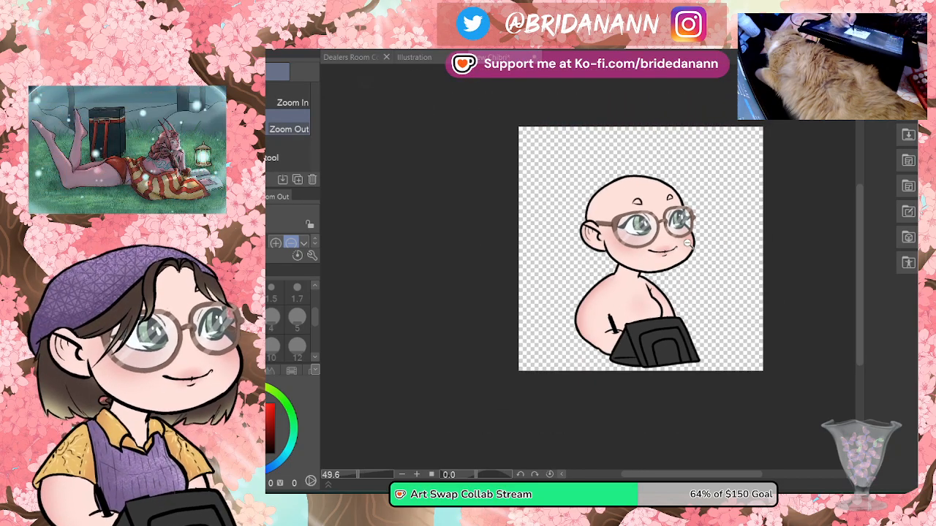
pyautogui.scroll(5, 689, 245)
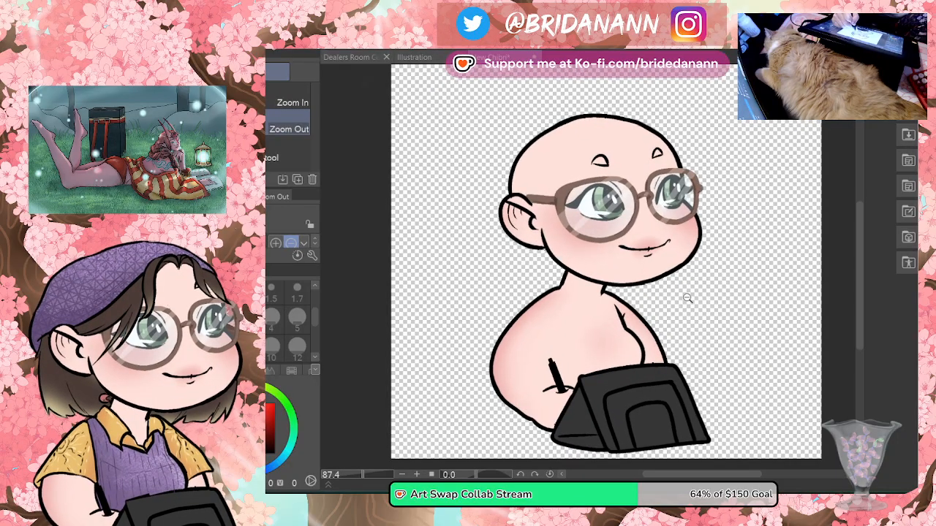
pyautogui.scroll(1, 687, 299)
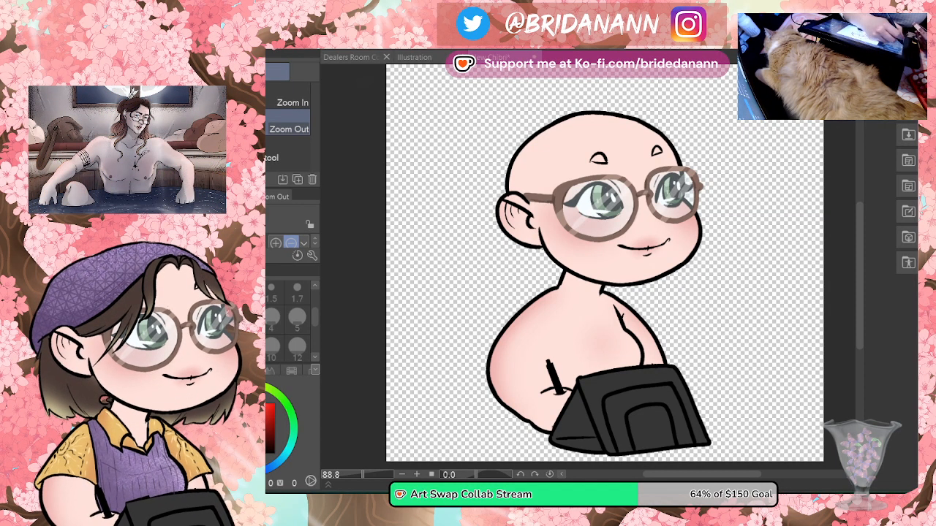
pyautogui.press('p')
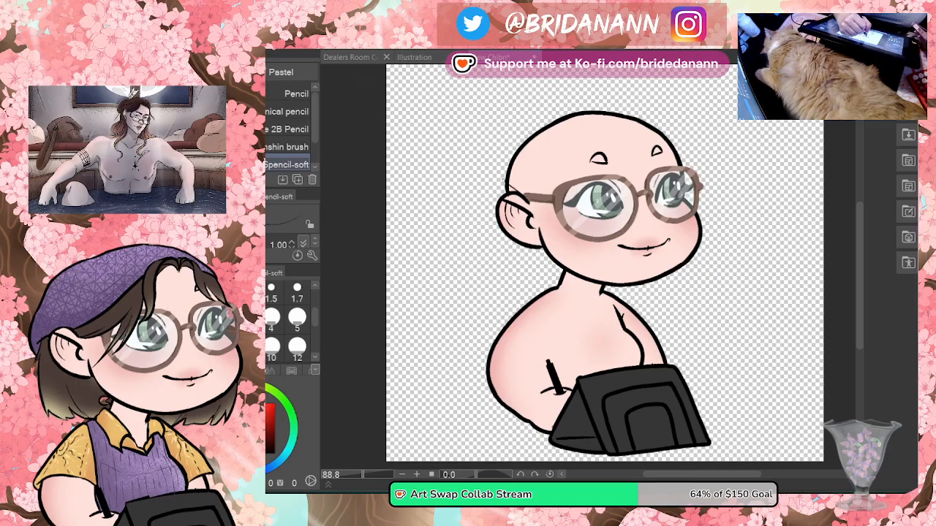
# Step: Sketch a spiky webbed fin around the ear and long curved spines rising behind the shoulder
pyautogui.moveTo(508, 189)
pyautogui.mouseDown()
pyautogui.moveTo(476, 155)
pyautogui.moveTo(484, 249)
pyautogui.mouseUp()
pyautogui.moveTo(482, 248)
pyautogui.mouseDown()
pyautogui.moveTo(523, 234)
pyautogui.moveTo(528, 262)
pyautogui.moveTo(544, 241)
pyautogui.moveTo(511, 247)
pyautogui.mouseUp()
pyautogui.moveTo(476, 213); pyautogui.dragTo(537, 241)
pyautogui.moveTo(478, 175); pyautogui.dragTo(502, 195)
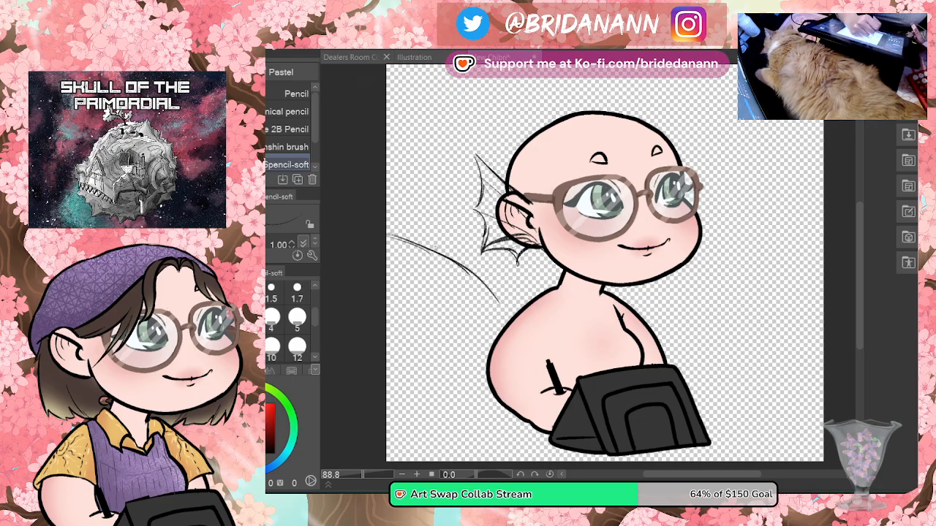
pyautogui.moveTo(385, 235); pyautogui.dragTo(506, 321)
pyautogui.moveTo(419, 223); pyautogui.dragTo(503, 313)
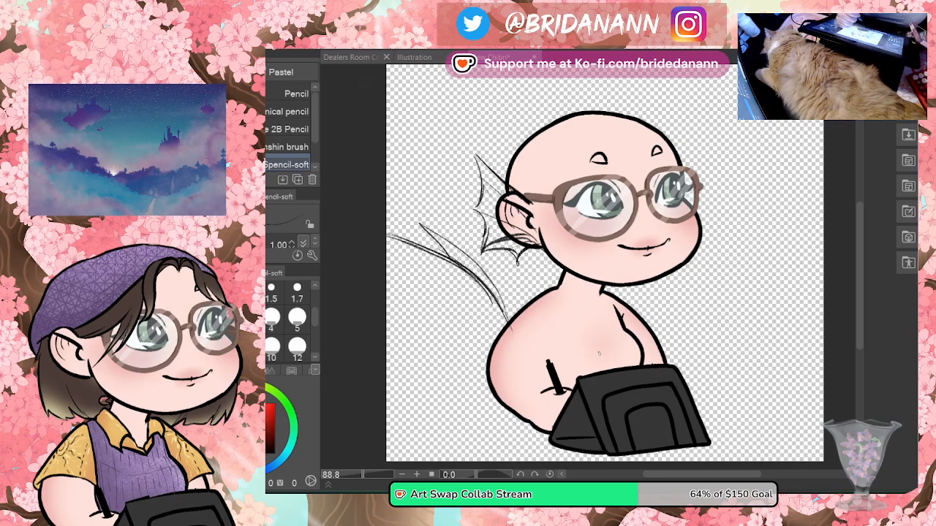
# Step: Sketch a ribbed seashell top across the figure's chest above the tablet
pyautogui.moveTo(543, 373)
pyautogui.mouseDown()
pyautogui.moveTo(591, 374)
pyautogui.moveTo(623, 358)
pyautogui.mouseUp()
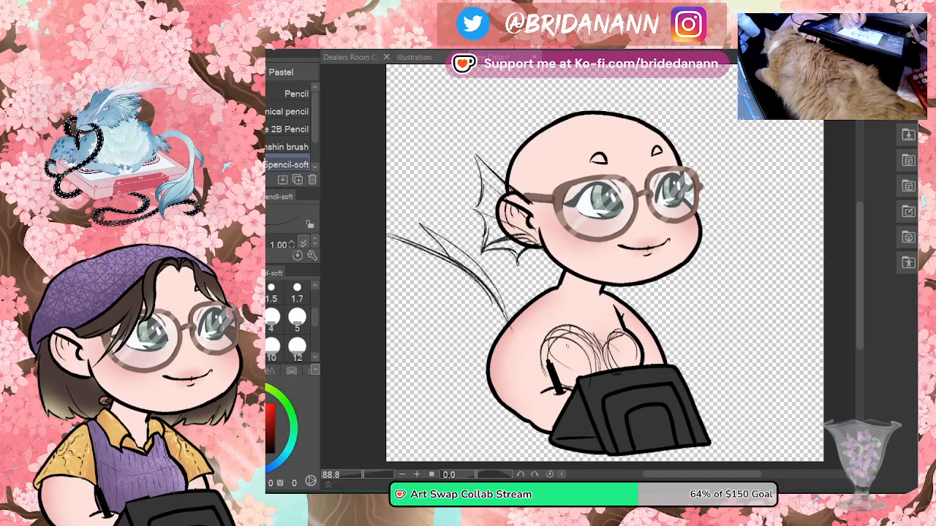
pyautogui.moveTo(559, 343); pyautogui.dragTo(595, 372)
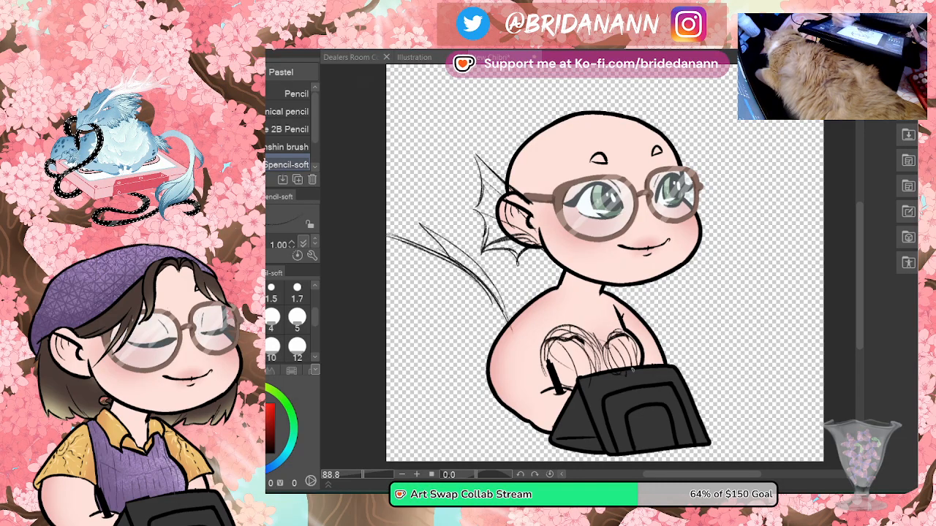
pyautogui.moveTo(614, 336); pyautogui.dragTo(625, 329)
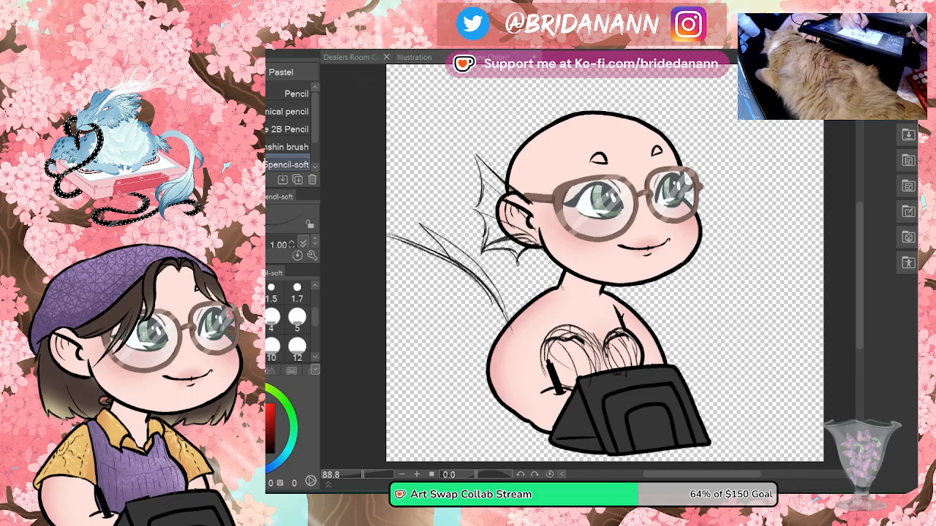
# Step: Sketch curved necklace lines around the neck and a band around the upper arm
pyautogui.moveTo(560, 289); pyautogui.dragTo(601, 307)
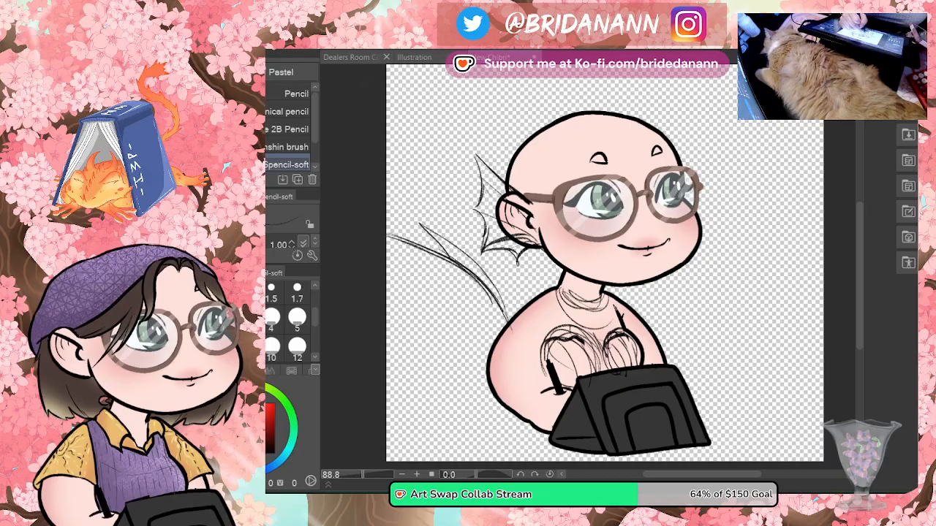
pyautogui.moveTo(541, 350)
pyautogui.mouseDown()
pyautogui.moveTo(494, 359)
pyautogui.moveTo(533, 384)
pyautogui.mouseUp()
pyautogui.moveTo(536, 338); pyautogui.dragTo(495, 357)
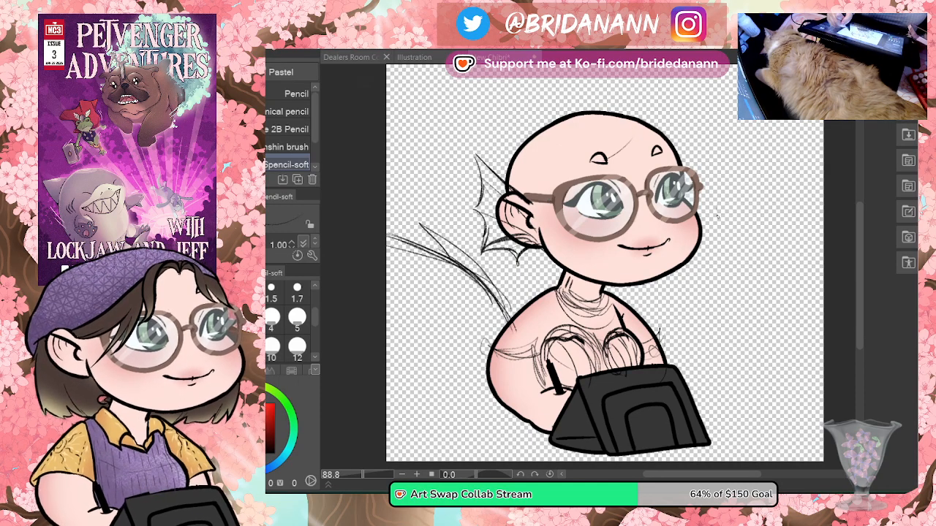
# Step: Sketch round bubbles floating around the head and erase the one beside the glasses
pyautogui.moveTo(486, 95); pyautogui.dragTo(485, 95)
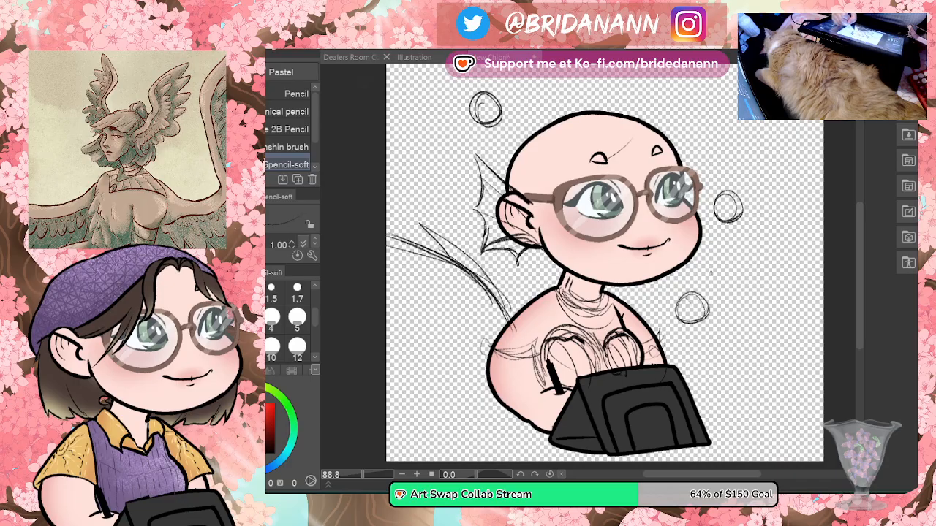
pyautogui.moveTo(717, 126); pyautogui.dragTo(716, 127)
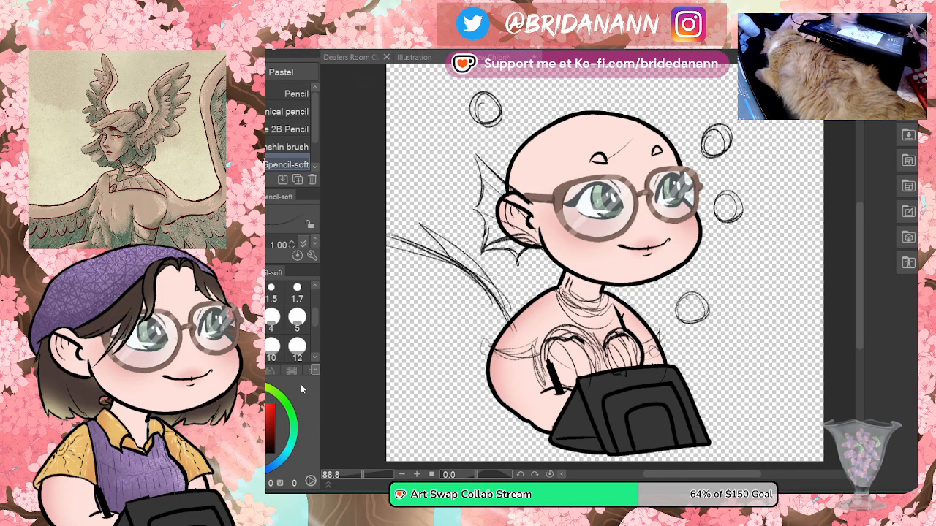
pyautogui.press('e')
pyautogui.moveTo(722, 183); pyautogui.dragTo(737, 228)
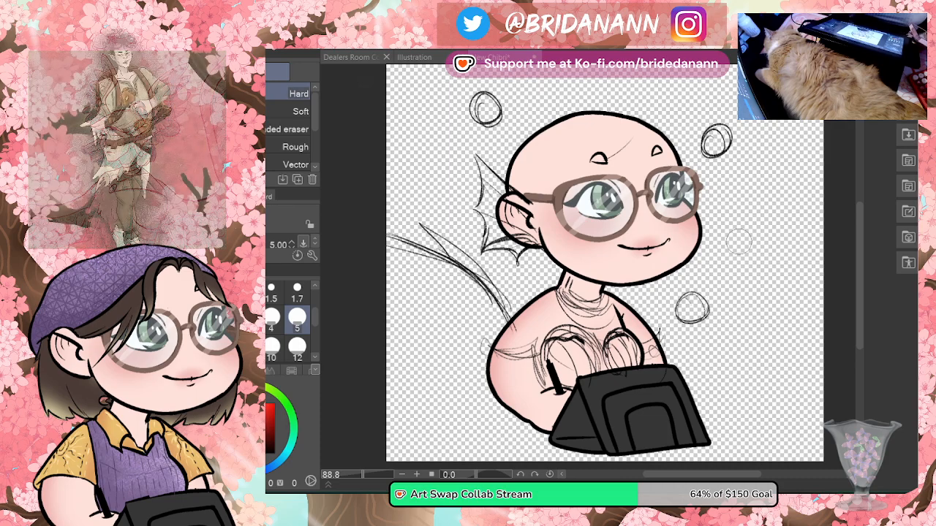
# Step: Return to the soft pencil and sketch loose hair strands parting over the forehead
pyautogui.press('p')
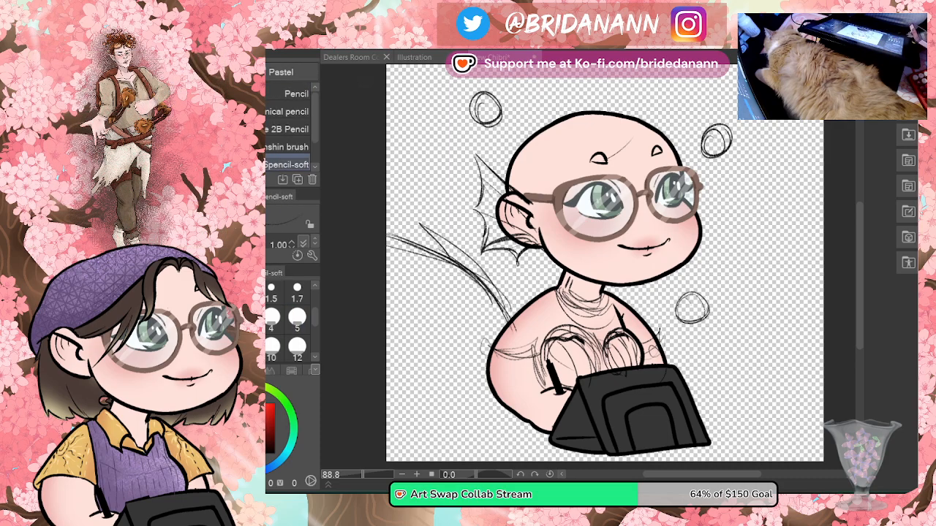
pyautogui.moveTo(635, 140)
pyautogui.mouseDown()
pyautogui.moveTo(614, 134)
pyautogui.moveTo(609, 183)
pyautogui.moveTo(563, 208)
pyautogui.moveTo(646, 128)
pyautogui.moveTo(595, 149)
pyautogui.moveTo(579, 175)
pyautogui.mouseUp()
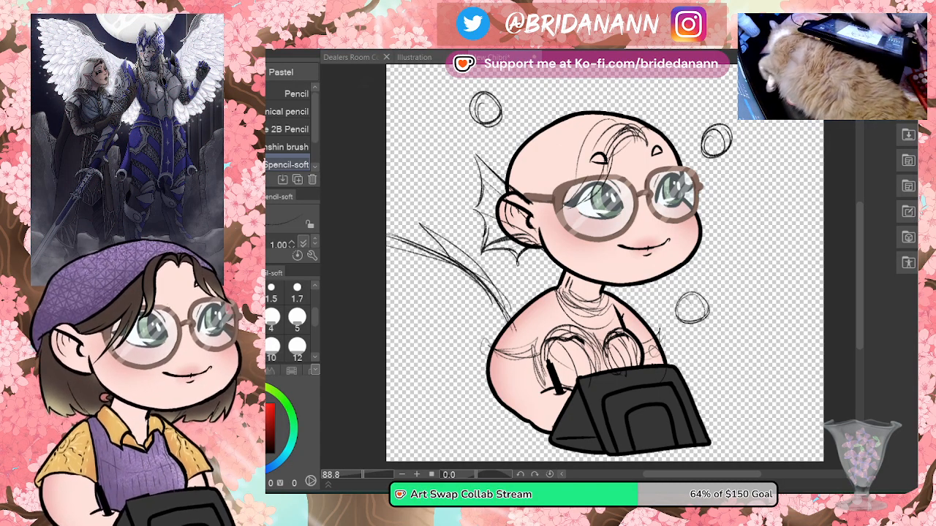
# Step: Erase the remaining large bubbles around the figure and switch back to the soft pencil
pyautogui.press('e')
pyautogui.moveTo(706, 130); pyautogui.dragTo(726, 150)
pyautogui.moveTo(680, 296); pyautogui.dragTo(704, 319)
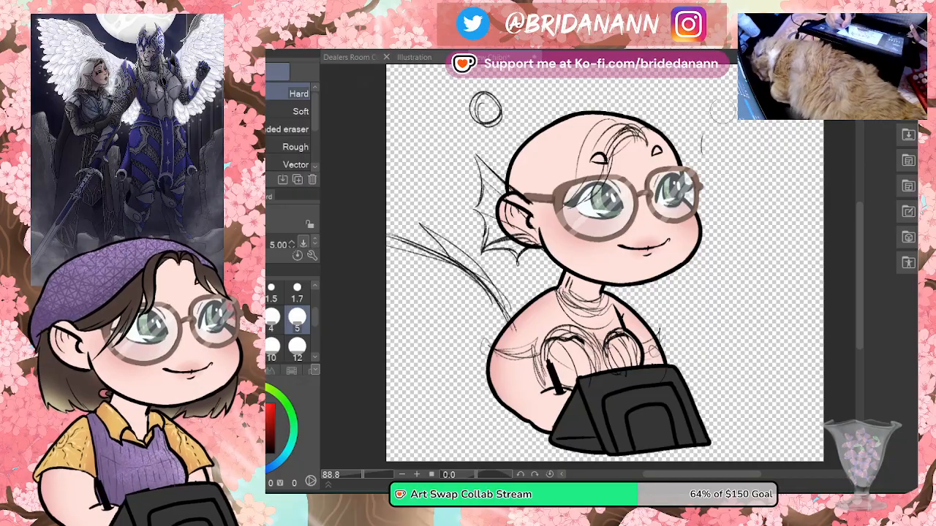
pyautogui.moveTo(474, 97); pyautogui.dragTo(499, 125)
pyautogui.press('p')
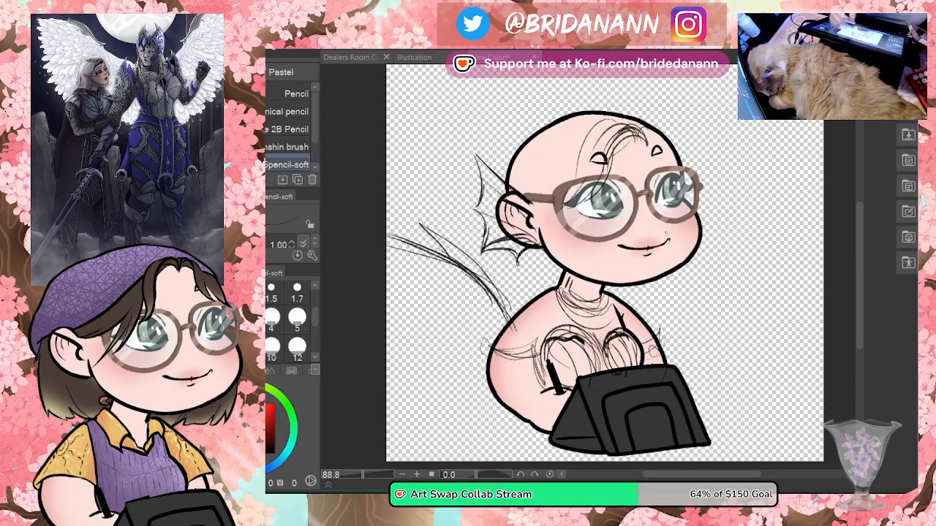
# Step: Try small bubbles on the cheek and at the edge of the glasses, and undo them
pyautogui.moveTo(675, 247); pyautogui.dragTo(678, 257)
pyautogui.moveTo(700, 166); pyautogui.dragTo(694, 177)
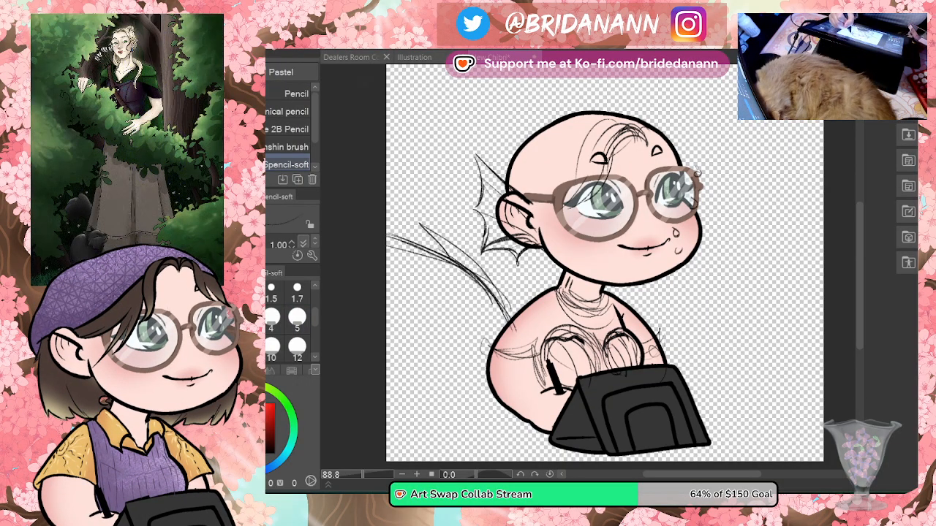
pyautogui.hotkey('ctrl', 'z')
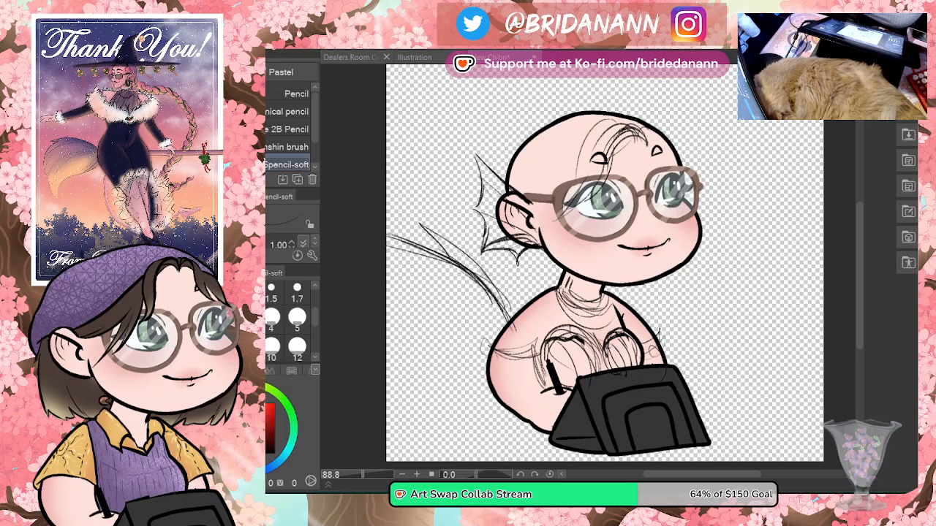
# Step: Try sketching long curved whiskers extending outward from both sides of the face
pyautogui.moveTo(700, 210); pyautogui.dragTo(786, 191)
pyautogui.moveTo(704, 220); pyautogui.dragTo(757, 211)
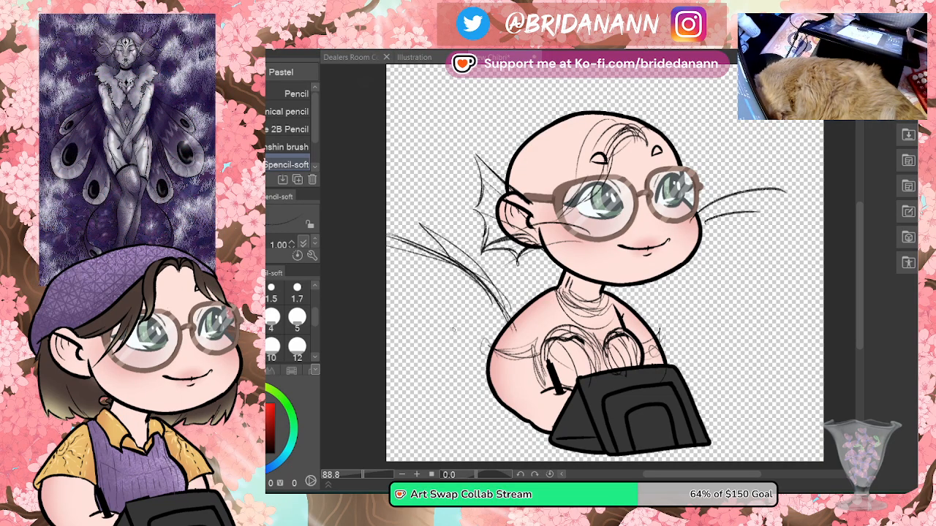
pyautogui.click(430, 50)
pyautogui.click(430, 51)
pyautogui.click(430, 50)
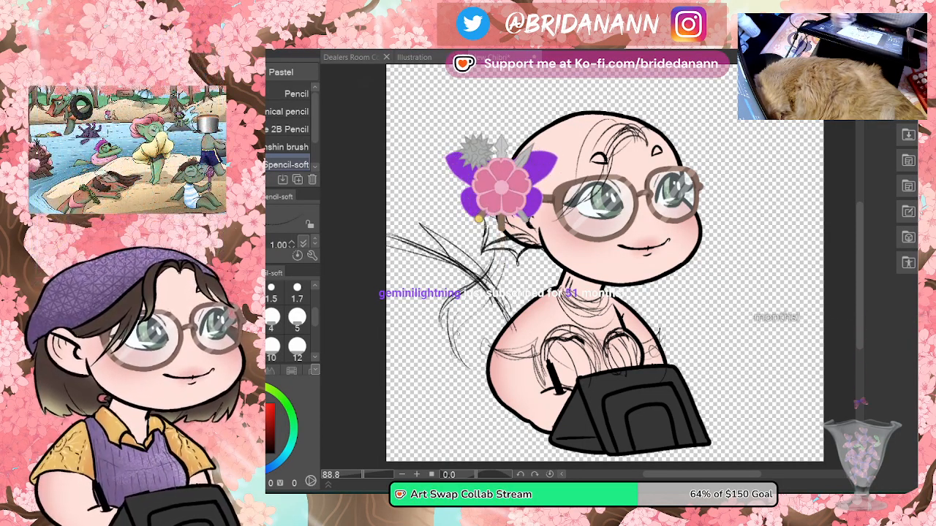
# Step: Sketch long wavy hair falling from the far cheek and flicking outward behind the shoulder
pyautogui.moveTo(703, 269); pyautogui.dragTo(720, 335)
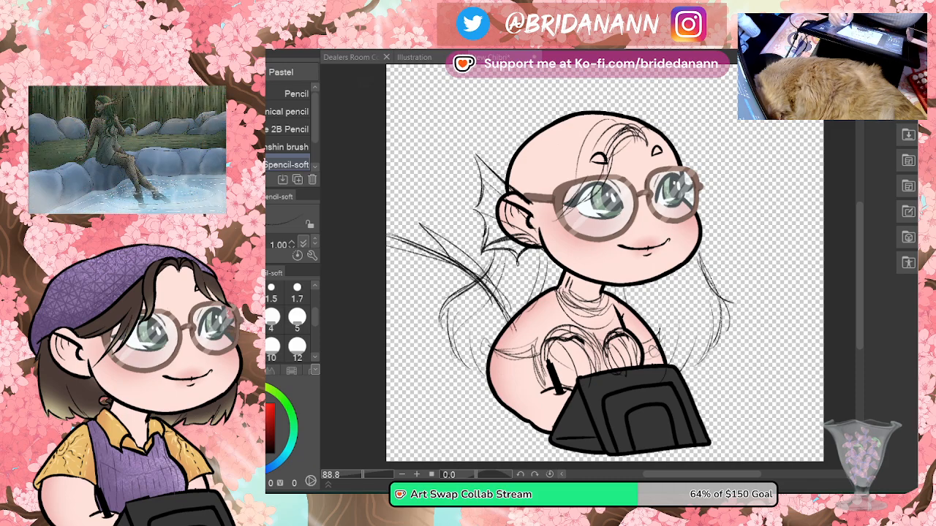
pyautogui.moveTo(712, 284)
pyautogui.mouseDown()
pyautogui.moveTo(739, 304)
pyautogui.moveTo(696, 366)
pyautogui.mouseUp()
pyautogui.moveTo(668, 338); pyautogui.dragTo(692, 364)
pyautogui.moveTo(680, 350); pyautogui.dragTo(700, 367)
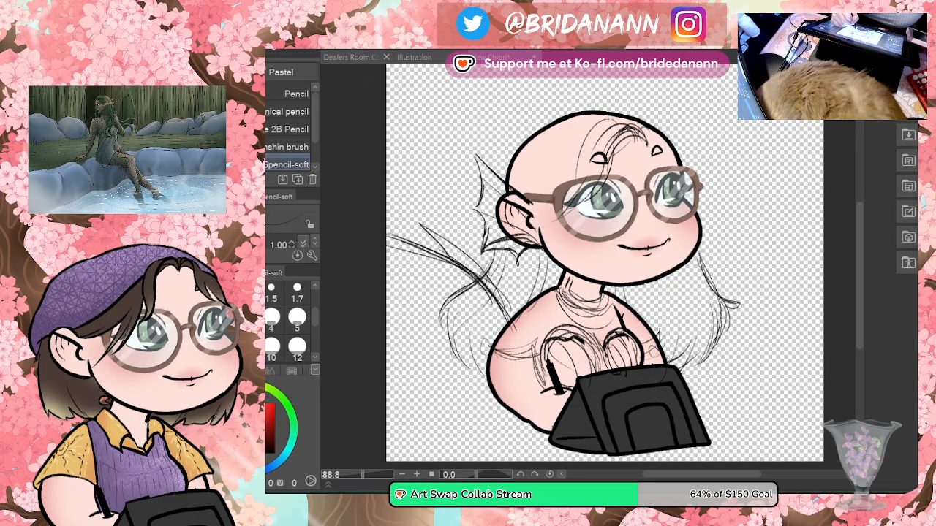
# Step: Sketch the hair's outline over the crown of the head and strands down to the glasses
pyautogui.moveTo(506, 172); pyautogui.dragTo(563, 112)
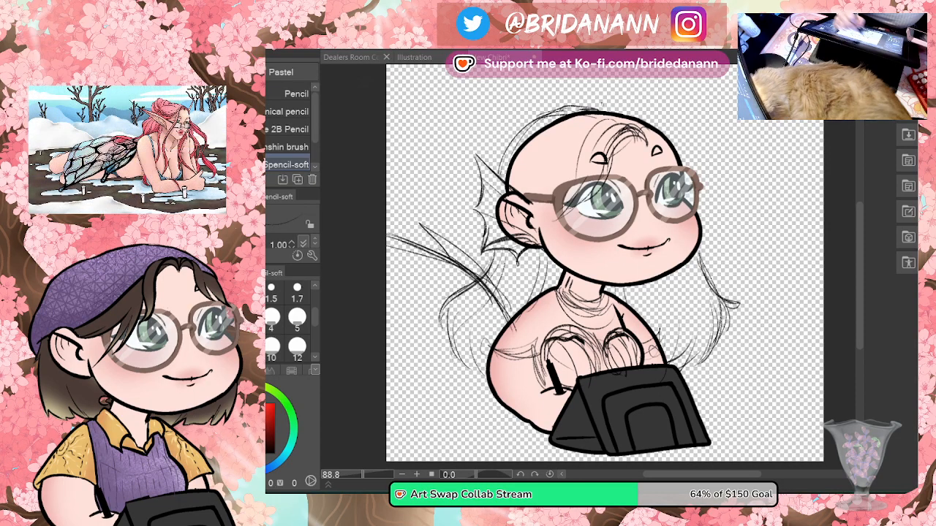
pyautogui.moveTo(534, 118); pyautogui.dragTo(603, 103)
pyautogui.moveTo(506, 163); pyautogui.dragTo(582, 100)
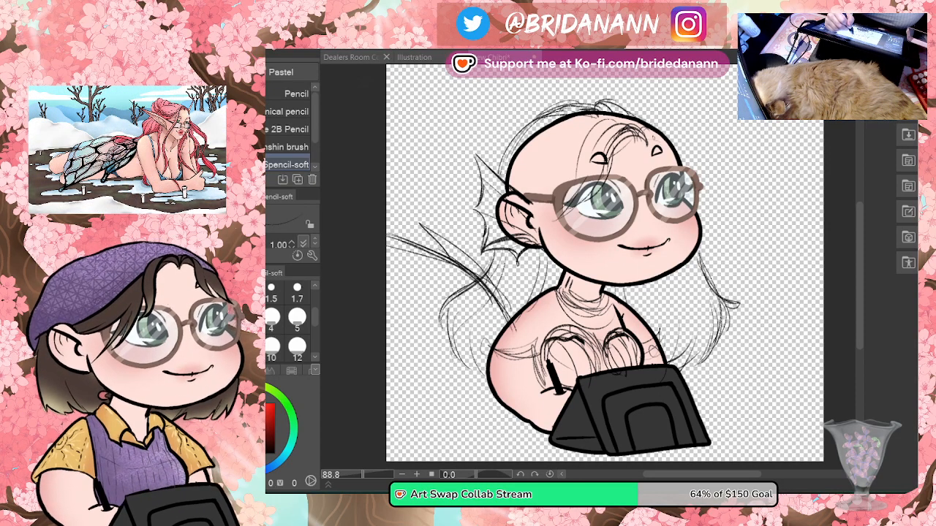
pyautogui.moveTo(654, 149); pyautogui.dragTo(687, 174)
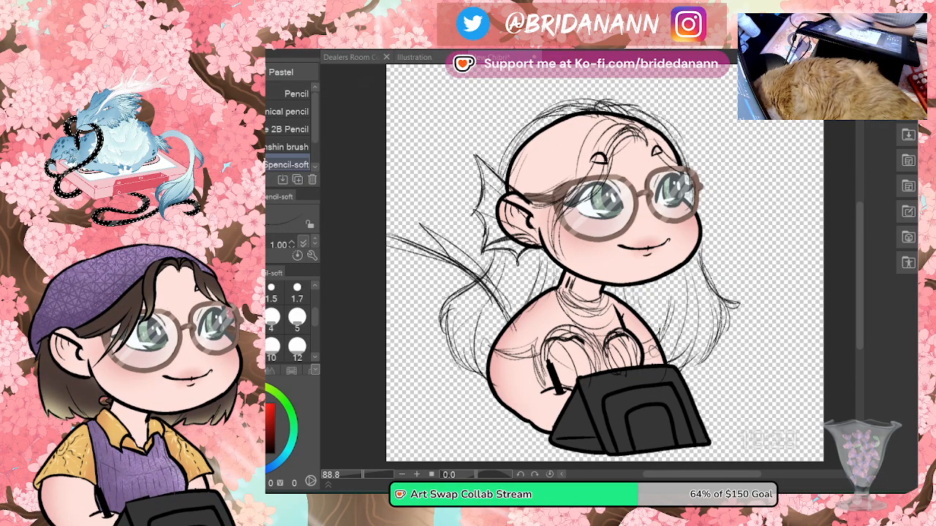
# Step: Try a horizontal line beside the lower arm and a large curved, pointed tail fin rising behind the head
pyautogui.moveTo(387, 416); pyautogui.dragTo(512, 415)
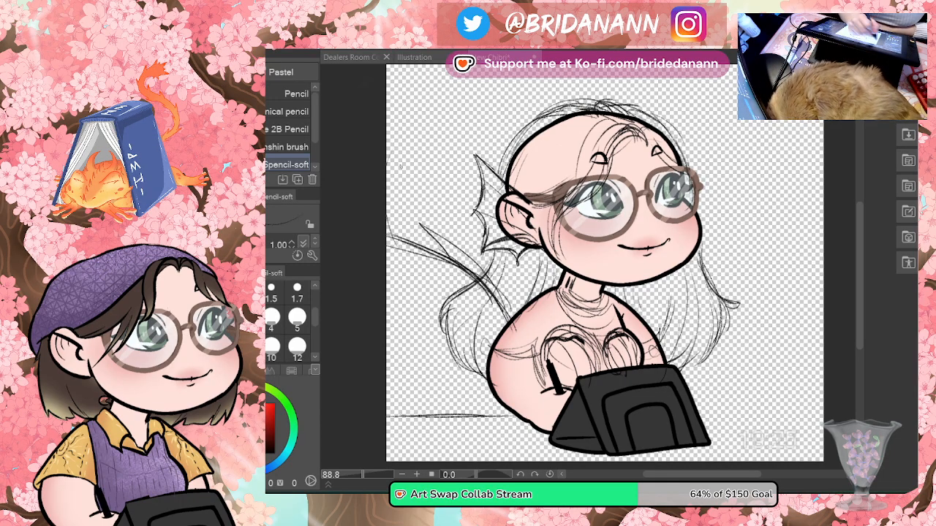
pyautogui.moveTo(454, 121); pyautogui.dragTo(388, 191)
pyautogui.scroll(1, 604, 282)
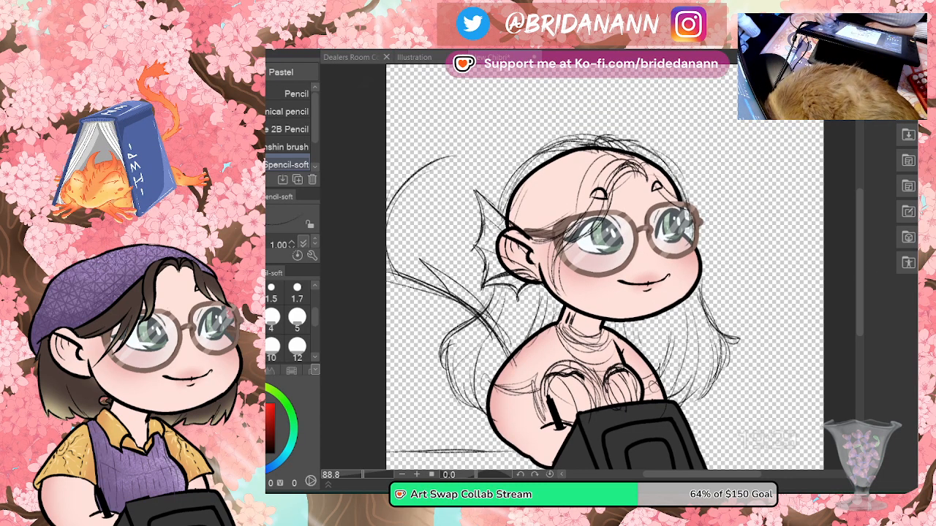
pyautogui.hotkey('ctrl', 'z')
pyautogui.moveTo(388, 220)
pyautogui.mouseDown()
pyautogui.moveTo(470, 183)
pyautogui.moveTo(443, 201)
pyautogui.mouseUp()
pyautogui.moveTo(415, 123); pyautogui.dragTo(474, 192)
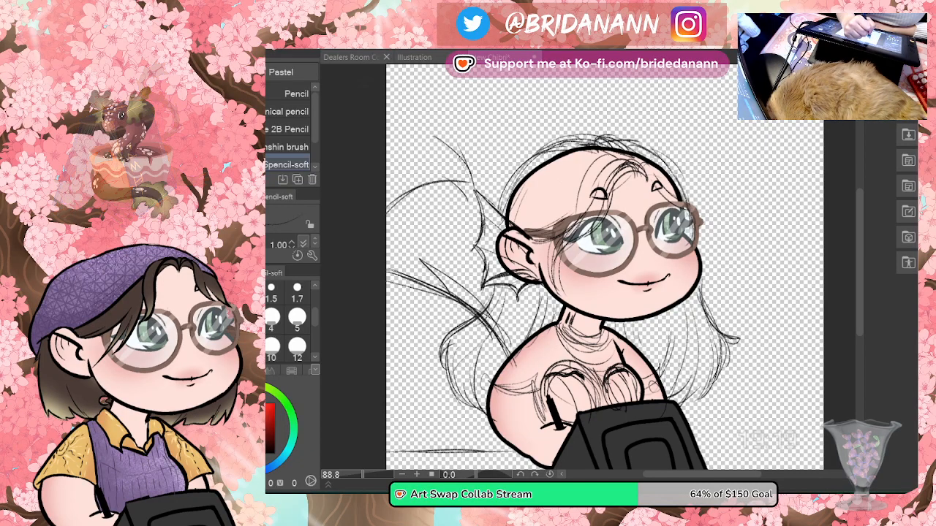
pyautogui.moveTo(435, 134)
pyautogui.mouseDown()
pyautogui.moveTo(406, 124)
pyautogui.moveTo(394, 101)
pyautogui.mouseUp()
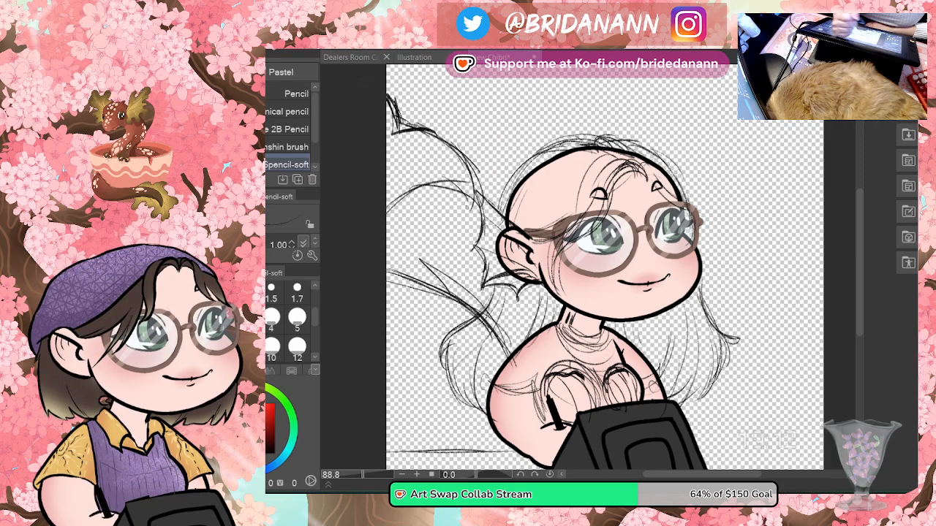
# Step: Undo the horizontal line and the trial tail fin strokes behind the head
pyautogui.hotkey('ctrl', 'z')
pyautogui.hotkey('ctrl', 'z')
pyautogui.hotkey('ctrl', 'z')
pyautogui.hotkey('ctrl', 'z')
pyautogui.hotkey('ctrl', 'z')
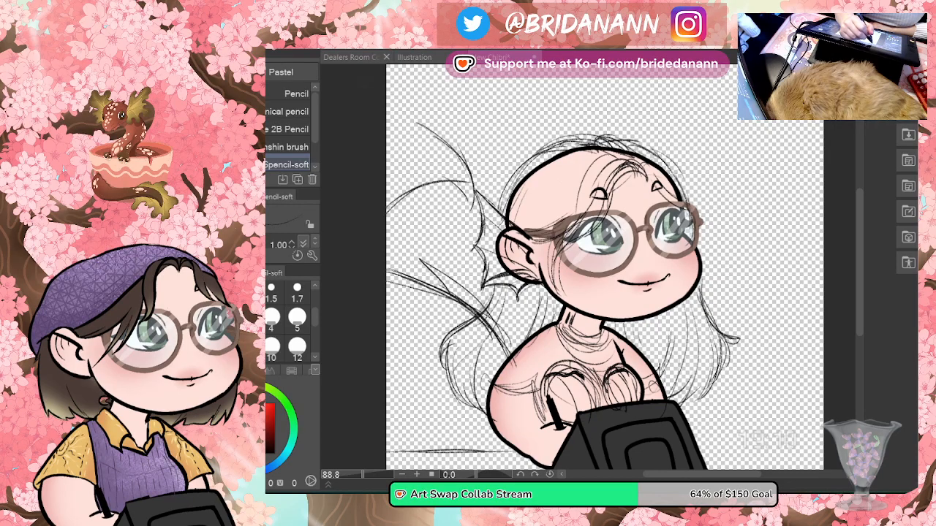
pyautogui.hotkey('ctrl', 'z')
pyautogui.hotkey('ctrl', 'z')
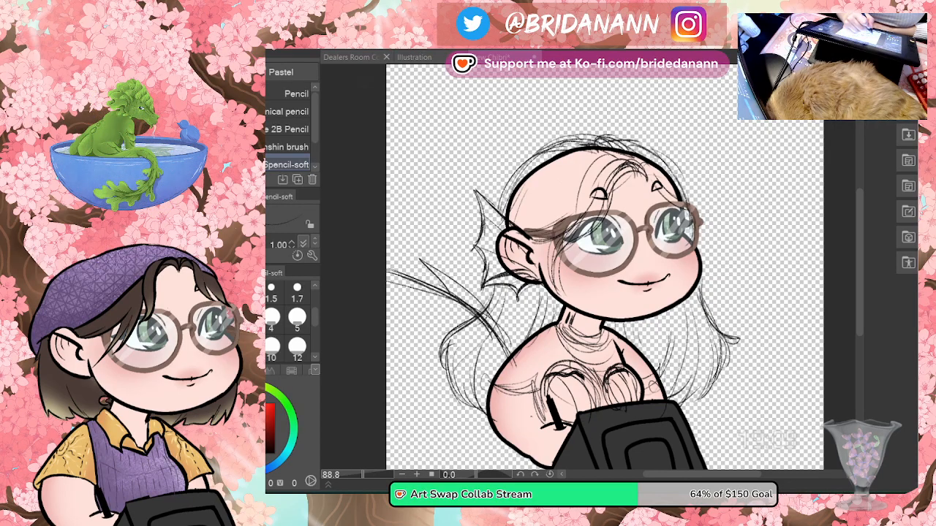
pyautogui.hotkey('ctrl', 'y')
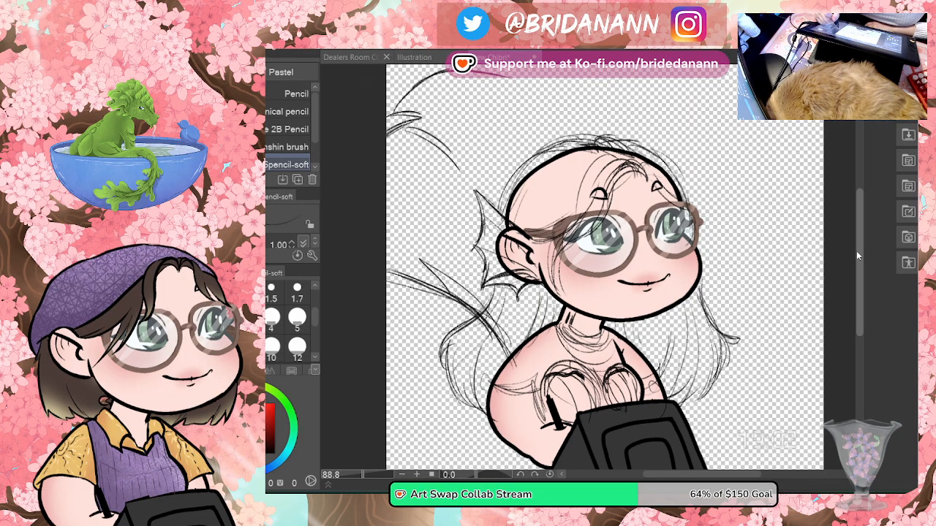
# Step: Sketch a large tail fin arching behind the head, reinforcing its curved upper edge and rounded tip
pyautogui.moveTo(856, 250); pyautogui.dragTo(858, 241)
pyautogui.moveTo(528, 113); pyautogui.dragTo(563, 144)
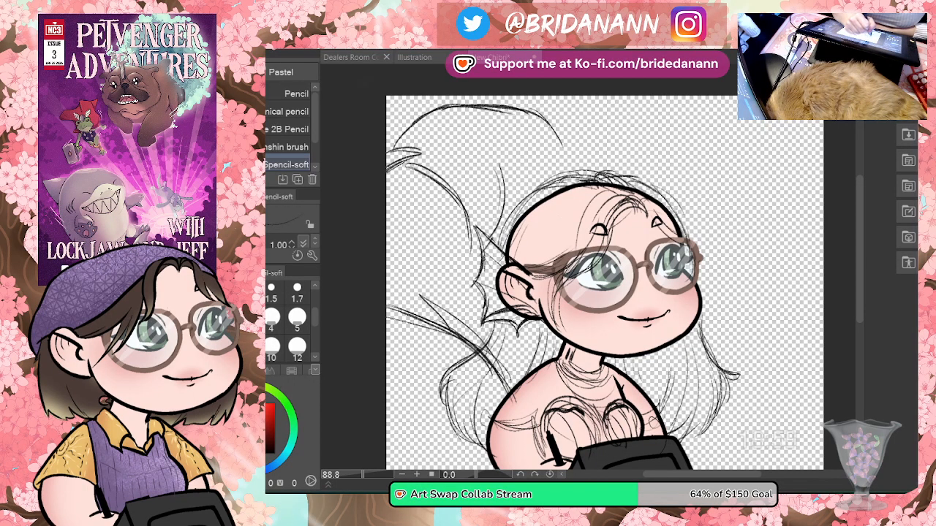
pyautogui.moveTo(501, 157); pyautogui.dragTo(562, 163)
pyautogui.moveTo(528, 113); pyautogui.dragTo(562, 139)
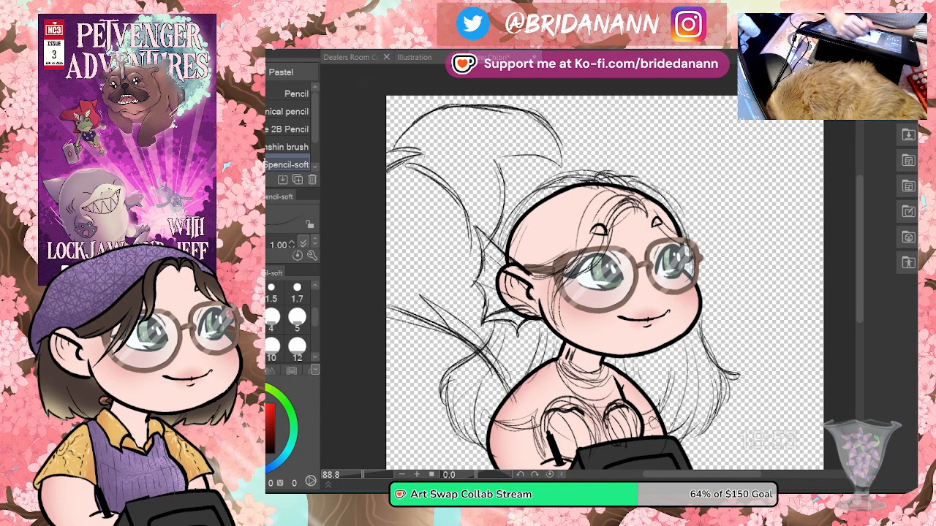
pyautogui.moveTo(389, 158); pyautogui.dragTo(478, 101)
pyautogui.moveTo(424, 114)
pyautogui.mouseDown()
pyautogui.moveTo(521, 102)
pyautogui.moveTo(553, 129)
pyautogui.mouseUp()
pyautogui.moveTo(531, 108); pyautogui.dragTo(559, 156)
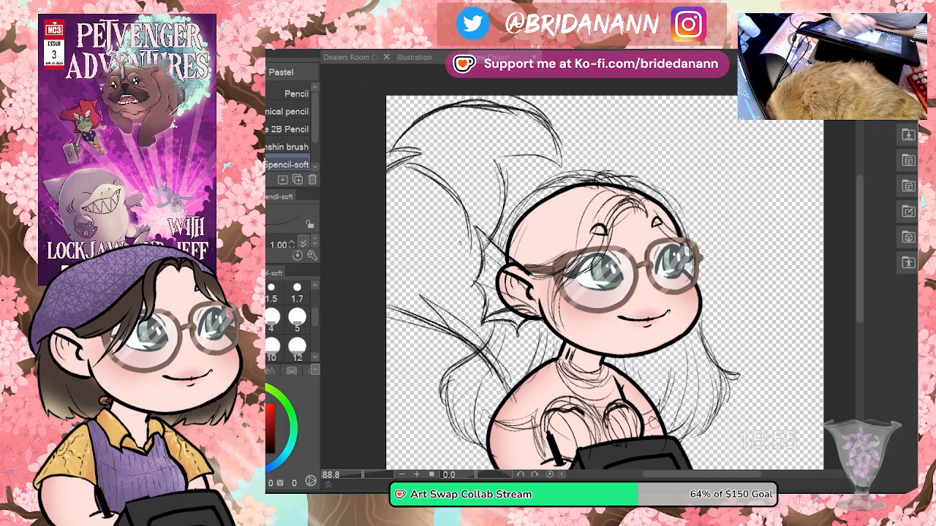
# Step: Fit the whole canvas in view at about 70% zoom to check the full sketch
pyautogui.hotkey('alt', 'space')
pyautogui.moveTo(613, 238); pyautogui.dragTo(560, 243)
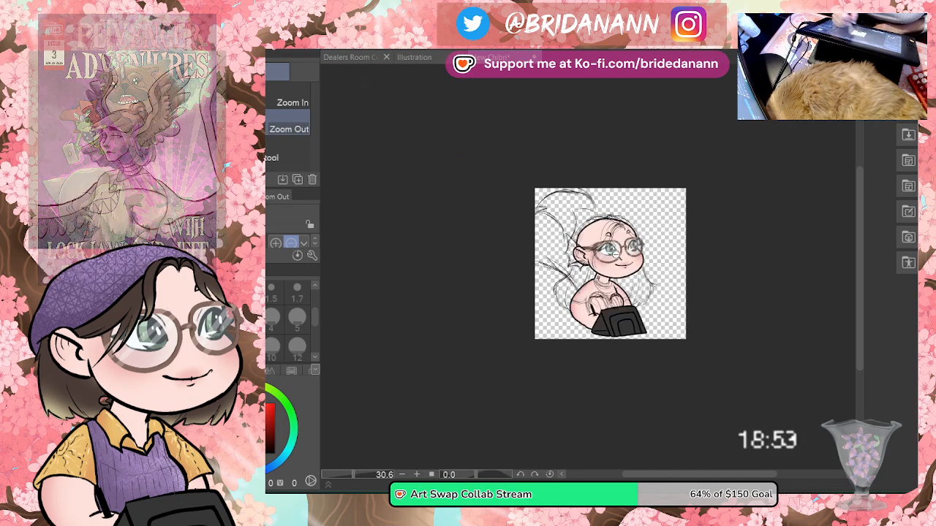
pyautogui.moveTo(621, 250); pyautogui.dragTo(657, 223)
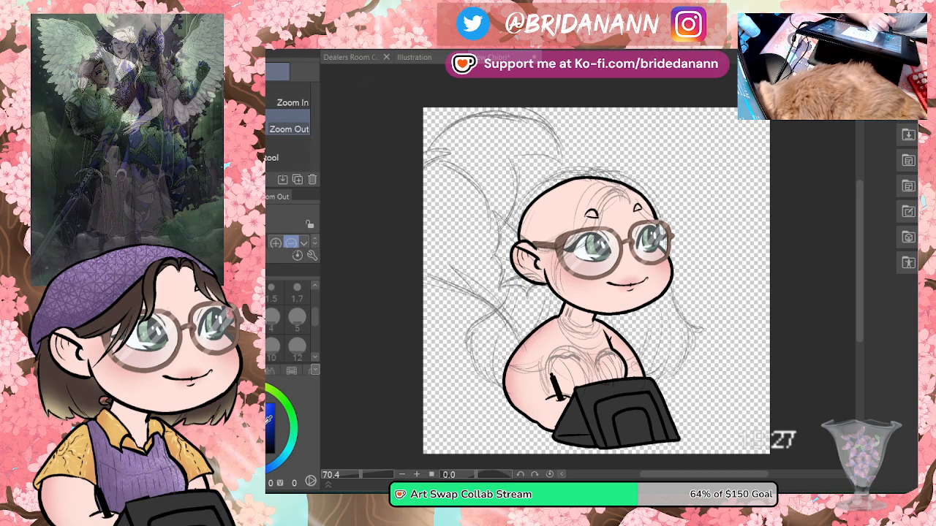
# Step: Try blue pencil hair strands sweeping from the parting across the forehead and falling down the far side of the face
pyautogui.press('p')
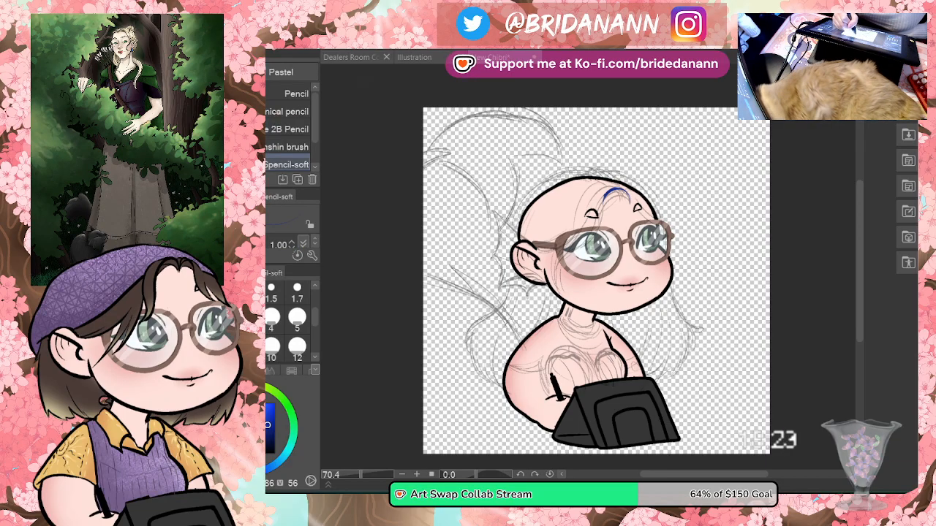
pyautogui.moveTo(589, 232); pyautogui.dragTo(541, 238)
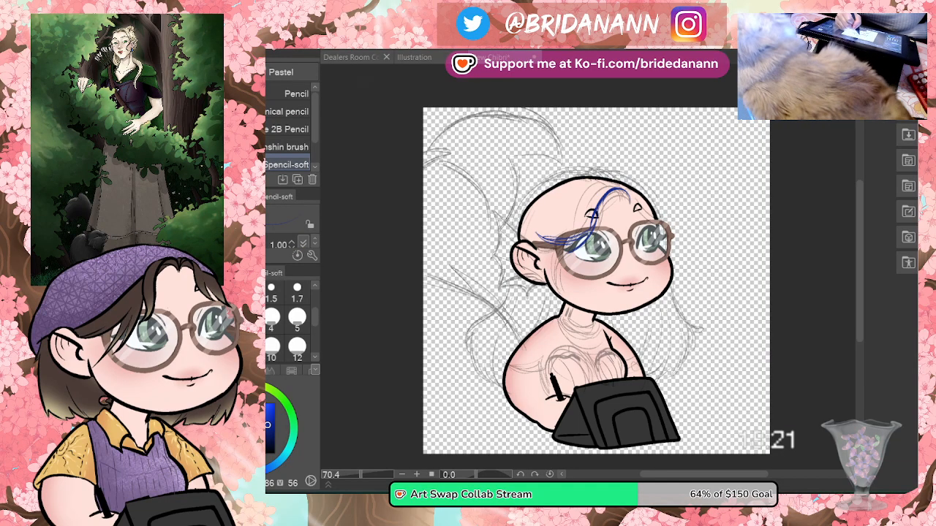
pyautogui.moveTo(658, 225)
pyautogui.mouseDown()
pyautogui.moveTo(720, 313)
pyautogui.moveTo(688, 322)
pyautogui.mouseUp()
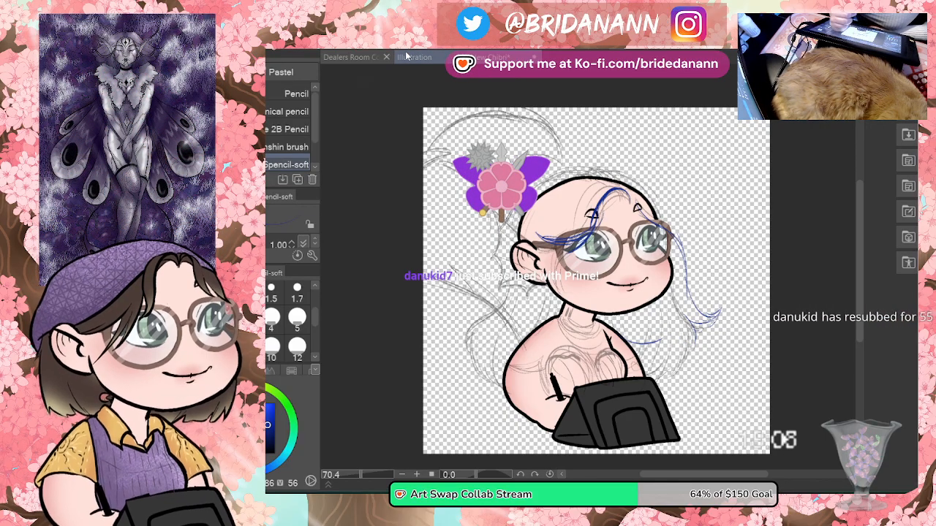
# Step: Erase the stray blue line above the far shoulder and try wispy blue hair ends on both sides of the body
pyautogui.press('e')
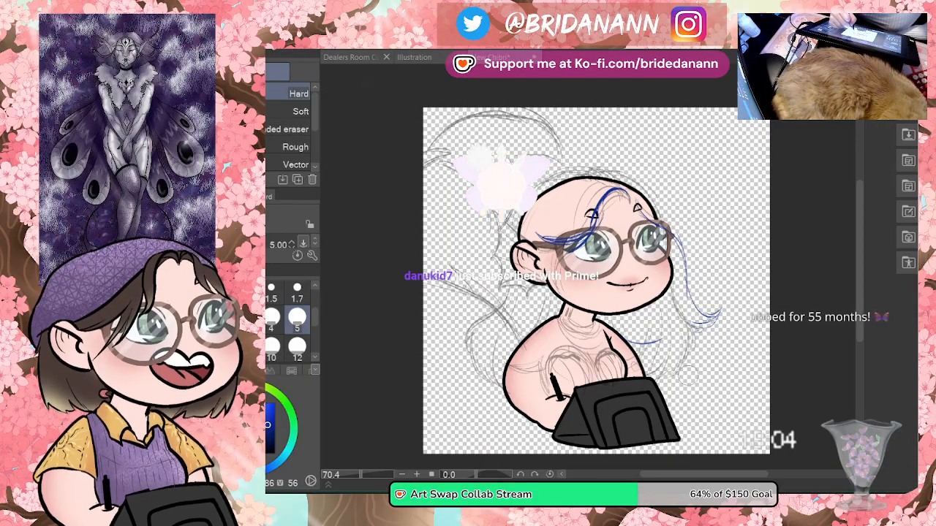
pyautogui.press('p')
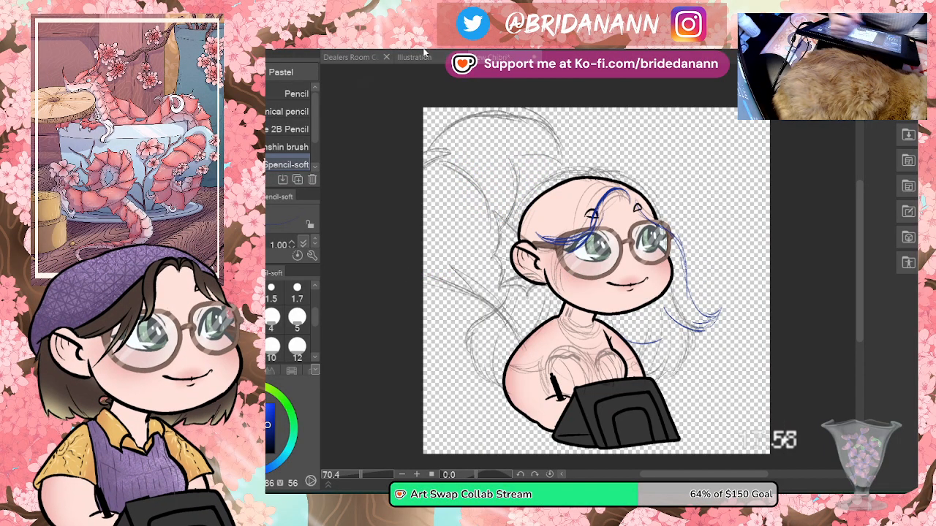
pyautogui.press('e')
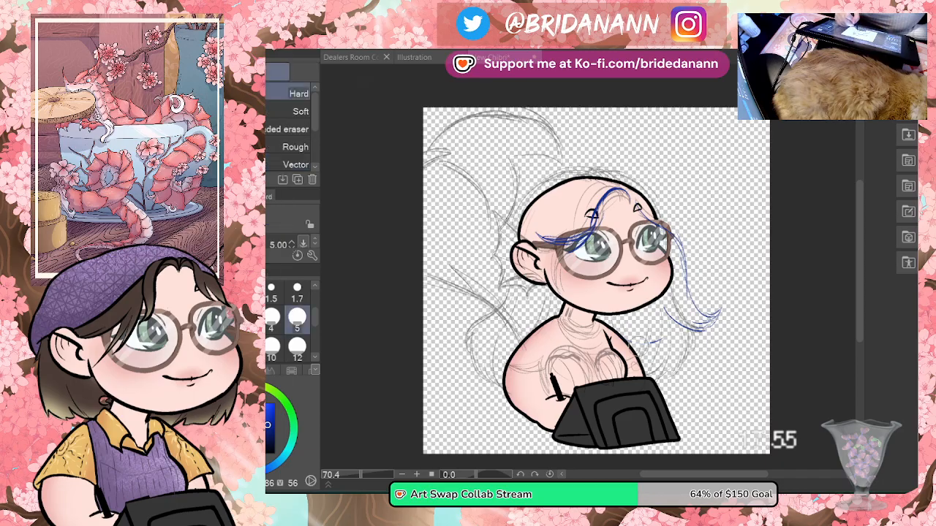
pyautogui.press('p')
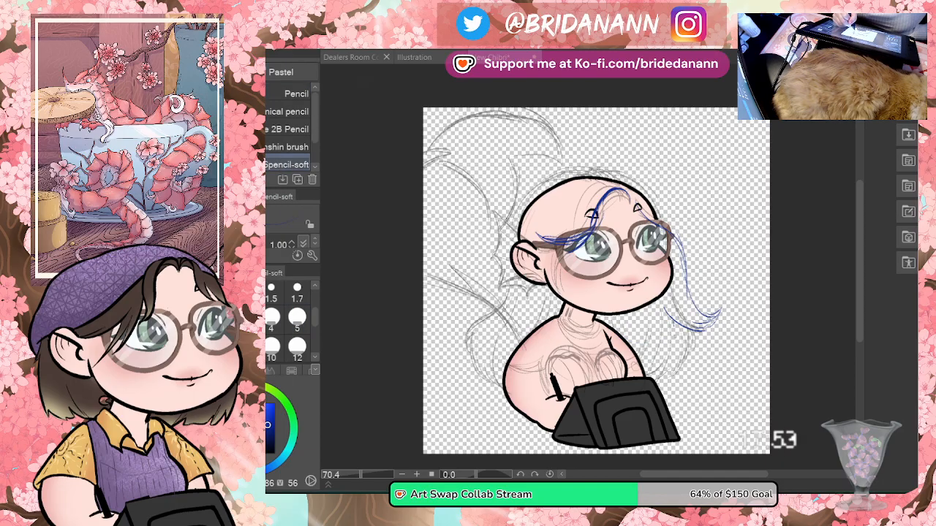
pyautogui.moveTo(676, 327)
pyautogui.mouseDown()
pyautogui.moveTo(671, 356)
pyautogui.moveTo(640, 357)
pyautogui.moveTo(662, 341)
pyautogui.moveTo(633, 347)
pyautogui.mouseUp()
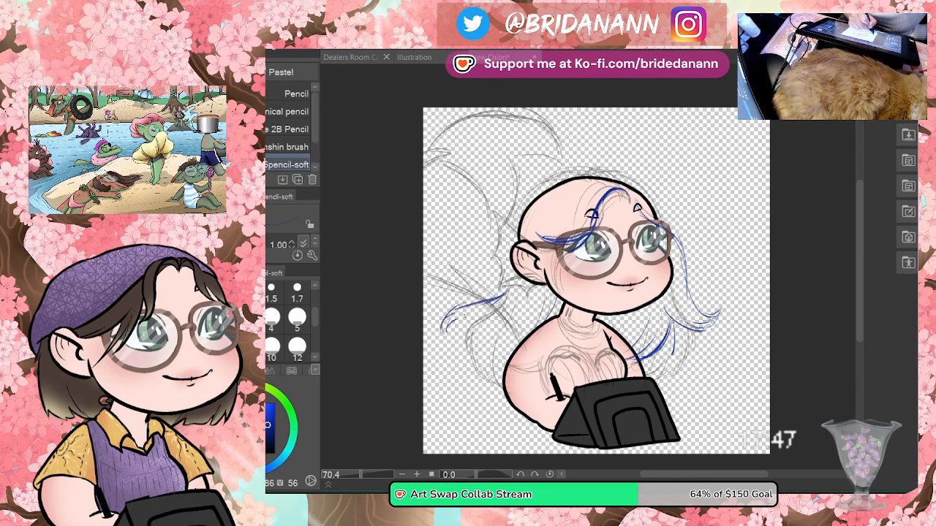
pyautogui.moveTo(489, 316)
pyautogui.mouseDown()
pyautogui.moveTo(457, 344)
pyautogui.moveTo(474, 367)
pyautogui.moveTo(484, 364)
pyautogui.mouseUp()
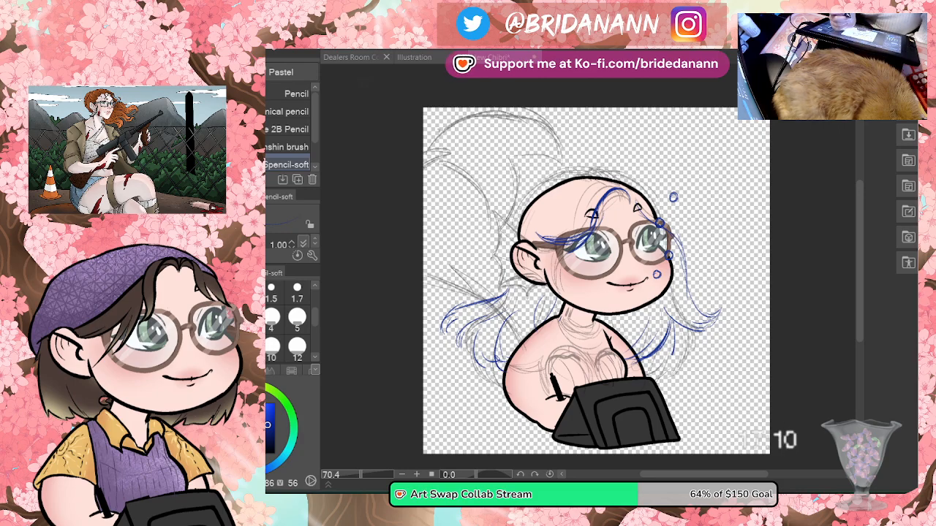
# Step: Try blue curved strokes redefining the large tail fin behind the head, cleaning up its edge and adding a short stroke lower down
pyautogui.moveTo(442, 111); pyautogui.dragTo(424, 152)
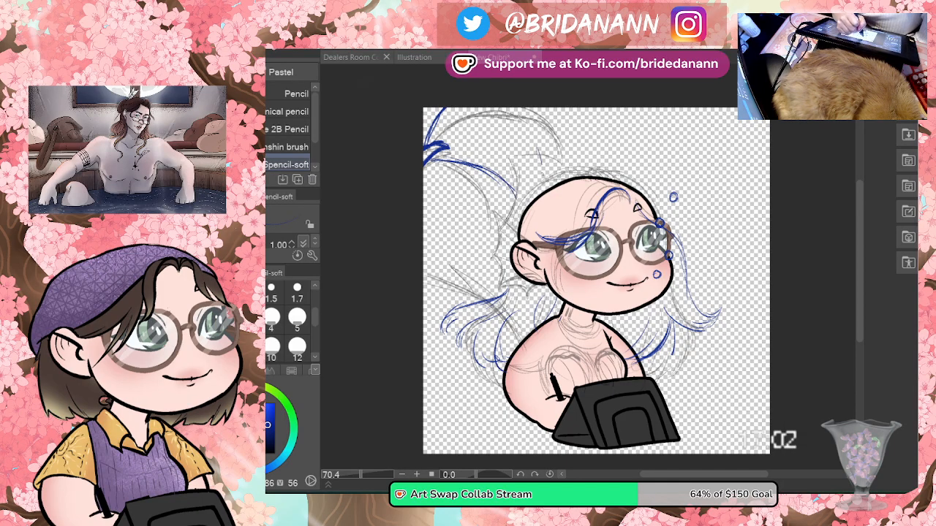
pyautogui.moveTo(543, 146); pyautogui.dragTo(537, 196)
pyautogui.moveTo(540, 137); pyautogui.dragTo(515, 160)
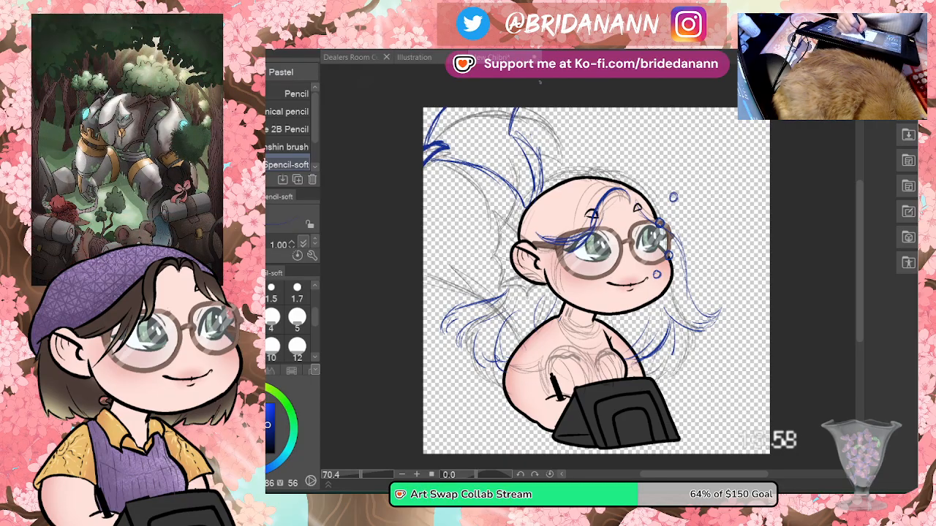
pyautogui.moveTo(495, 110); pyautogui.dragTo(538, 174)
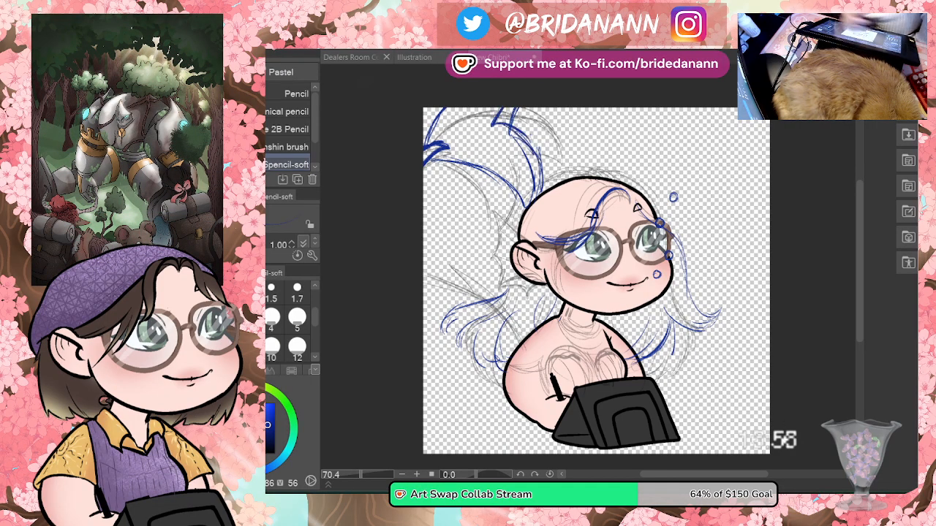
pyautogui.press('e')
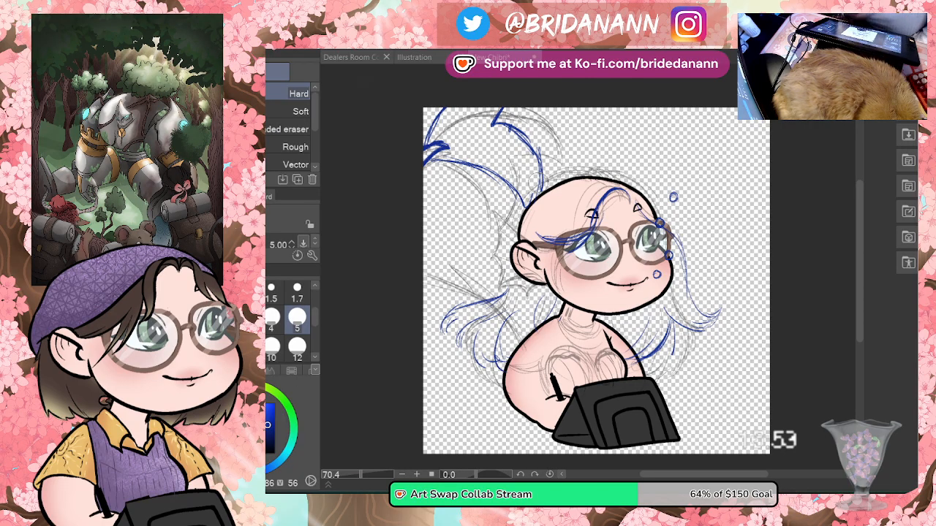
pyautogui.press('p')
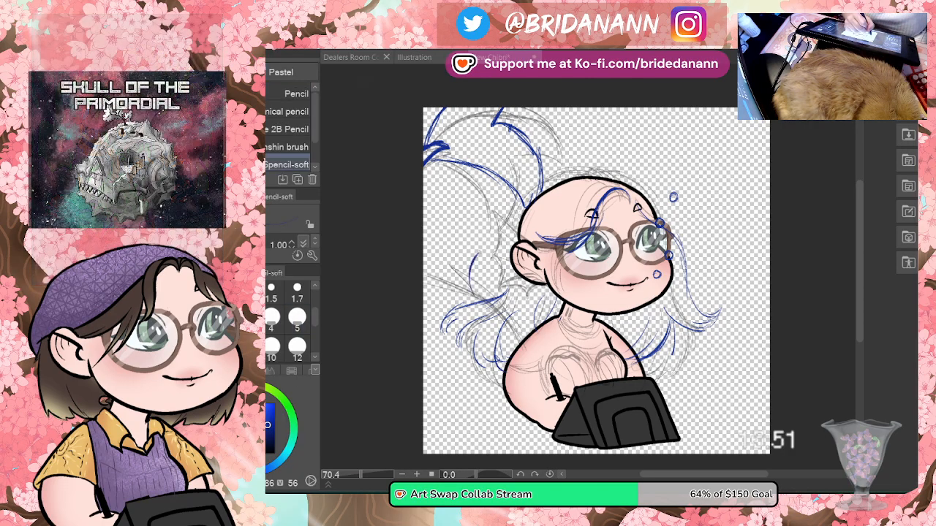
pyautogui.moveTo(479, 254); pyautogui.dragTo(489, 299)
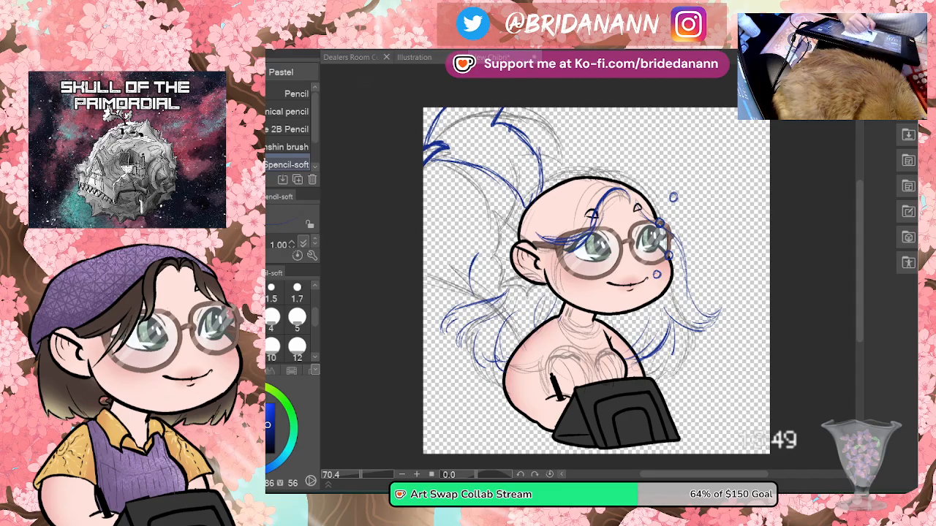
# Step: Compare the sketch with and without the blue trial strokes, and clear all of them from the canvas
pyautogui.hotkey('ctrl', 'z')
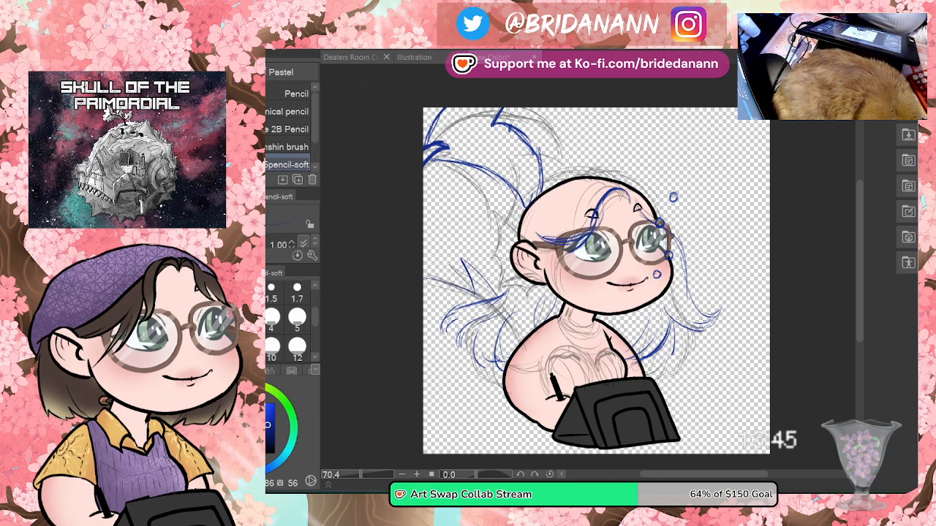
pyautogui.press('Delete')
pyautogui.hotkey('ctrl', 'z')
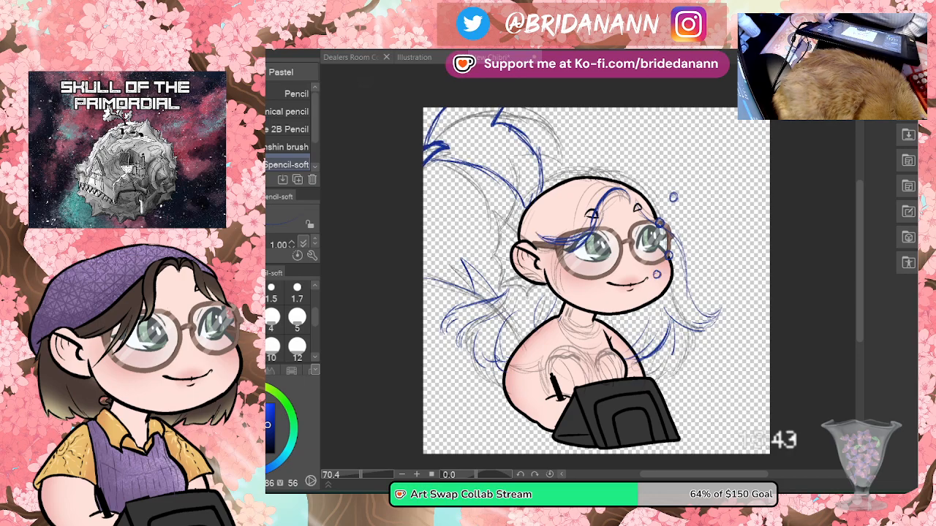
pyautogui.press('Delete')
pyautogui.hotkey('ctrl', 'z')
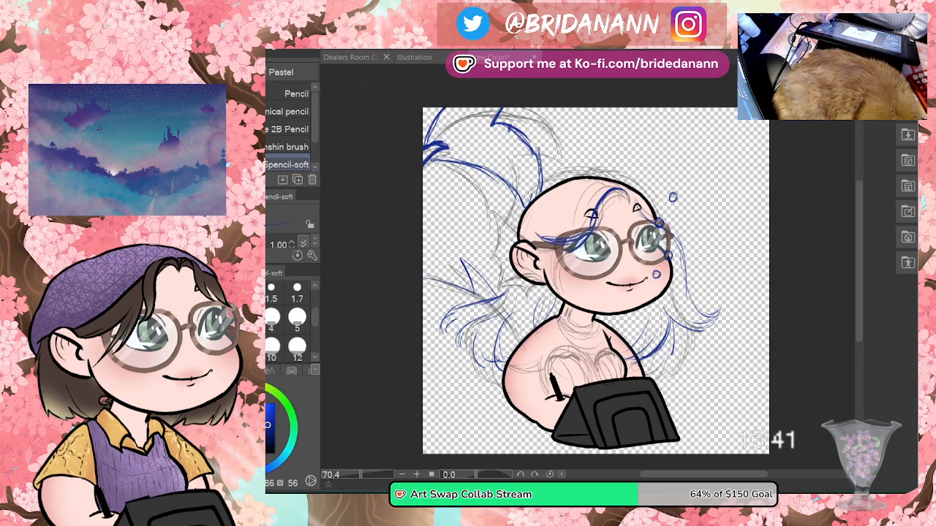
pyautogui.press('Delete')
pyautogui.hotkey('ctrl', 'z')
pyautogui.press('Delete')
pyautogui.hotkey('ctrl', 'z')
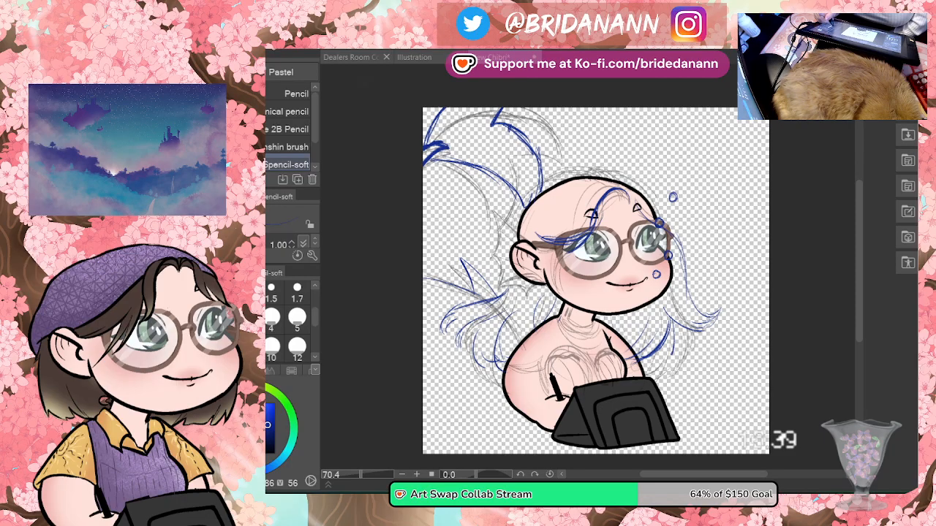
pyautogui.press('Delete')
pyautogui.hotkey('ctrl', 'z')
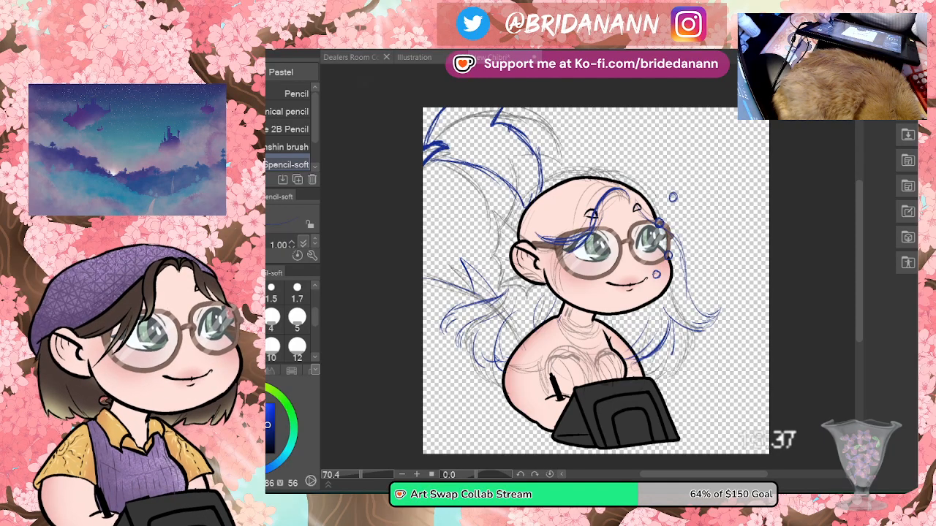
pyautogui.press('Delete')
pyautogui.hotkey('ctrl', 'z')
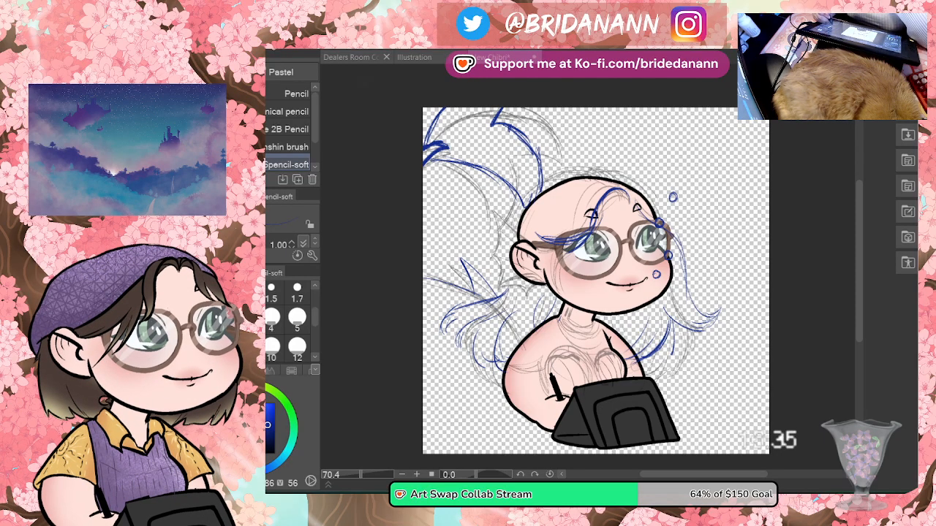
pyautogui.press('Delete')
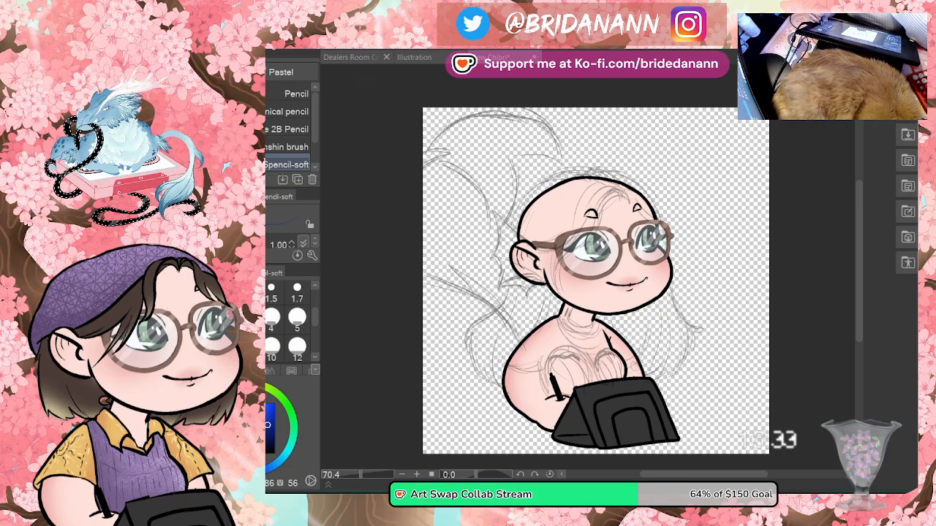
pyautogui.hotkey('ctrl', 'z')
pyautogui.press('Delete')
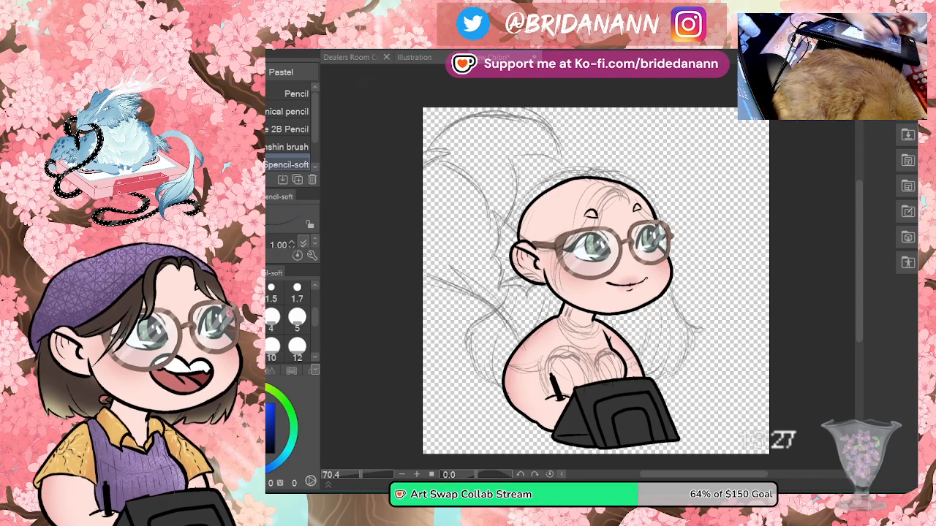
# Step: Ink the ear fin's upper spine from its pointed tip down to the ear in black with the Inker Oval pen at size 1.00
pyautogui.press('/')
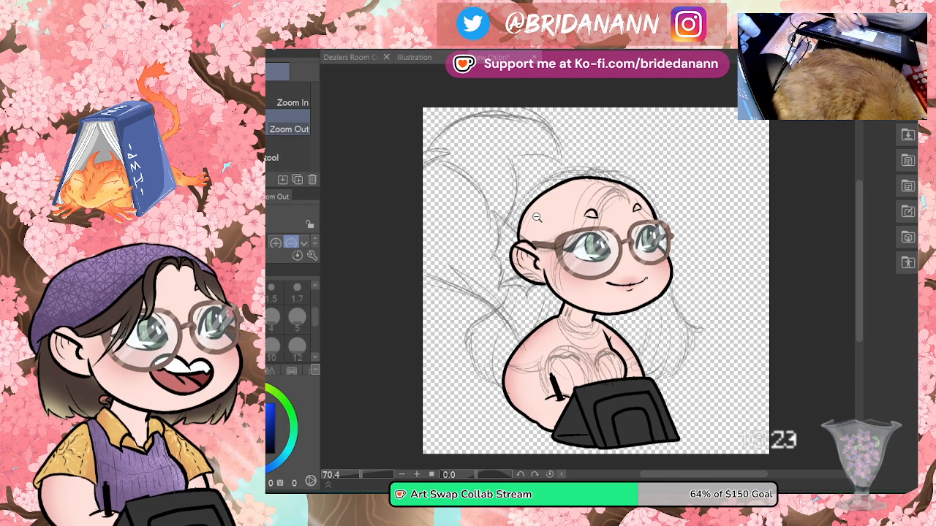
pyautogui.moveTo(528, 260); pyautogui.dragTo(531, 233)
pyautogui.press('p')
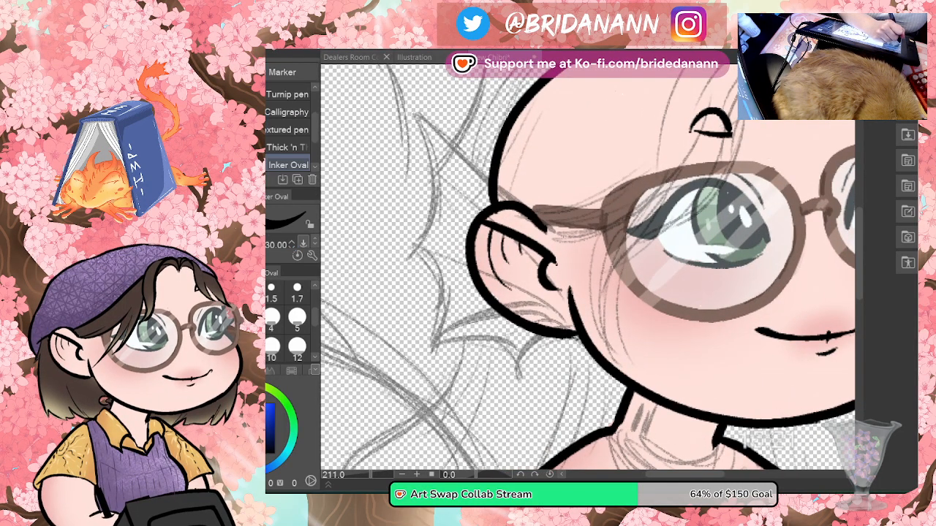
pyautogui.press('[')
pyautogui.press('[')
pyautogui.press('[')
pyautogui.press('[')
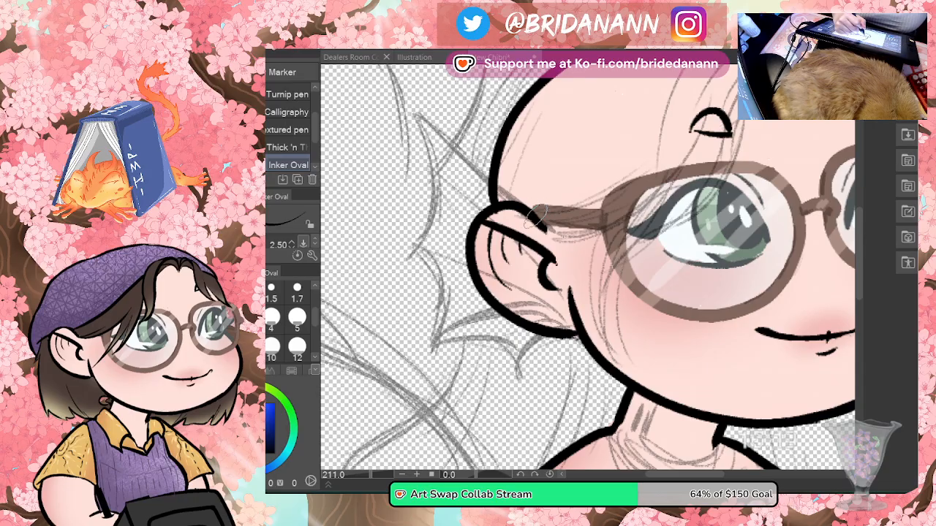
pyautogui.click(271, 294)
pyautogui.moveTo(413, 108); pyautogui.dragTo(541, 219)
pyautogui.hotkey('ctrl', 'z')
pyautogui.moveTo(414, 110); pyautogui.dragTo(541, 218)
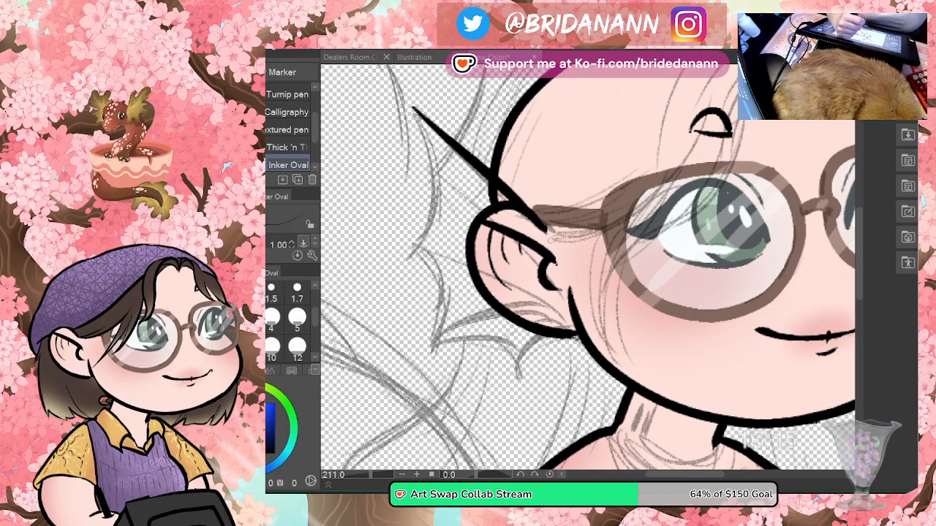
# Step: Ink the ear fin's scalloped, pointed outer edge and its remaining ribs converging at the ear
pyautogui.moveTo(413, 113)
pyautogui.mouseDown()
pyautogui.moveTo(434, 203)
pyautogui.moveTo(412, 254)
pyautogui.moveTo(425, 353)
pyautogui.moveTo(492, 354)
pyautogui.moveTo(502, 395)
pyautogui.moveTo(433, 208)
pyautogui.moveTo(411, 253)
pyautogui.moveTo(435, 300)
pyautogui.moveTo(416, 358)
pyautogui.moveTo(515, 373)
pyautogui.moveTo(512, 388)
pyautogui.moveTo(538, 338)
pyautogui.moveTo(579, 332)
pyautogui.mouseUp()
pyautogui.moveTo(413, 108)
pyautogui.mouseDown()
pyautogui.moveTo(483, 195)
pyautogui.moveTo(553, 262)
pyautogui.mouseUp()
pyautogui.moveTo(411, 256); pyautogui.dragTo(551, 289)
pyautogui.moveTo(431, 344)
pyautogui.mouseDown()
pyautogui.moveTo(491, 298)
pyautogui.moveTo(551, 279)
pyautogui.mouseUp()
pyautogui.moveTo(512, 365); pyautogui.dragTo(563, 299)
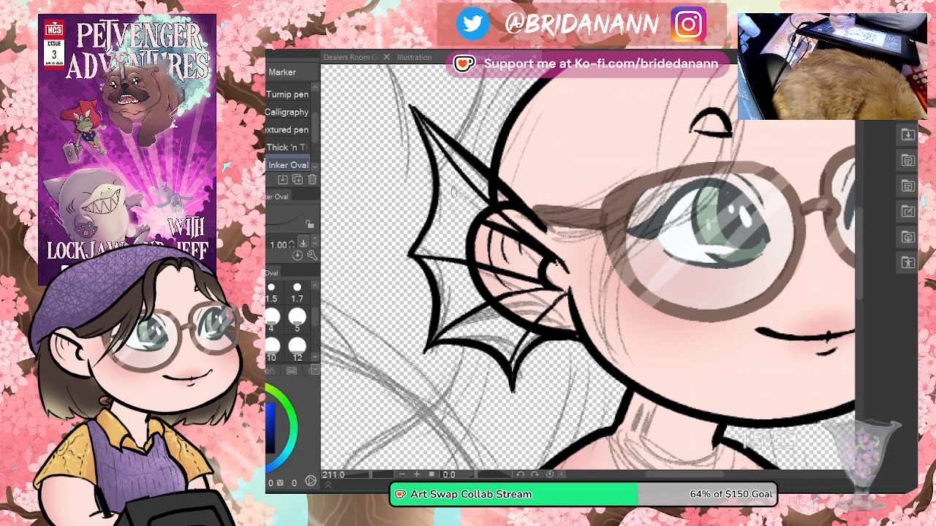
# Step: Ink the short parallel gill lines on the side of the neck in black with the Inker Oval pen at size 1.00
pyautogui.hotkey('alt', 'space')
pyautogui.moveTo(566, 207); pyautogui.dragTo(504, 207)
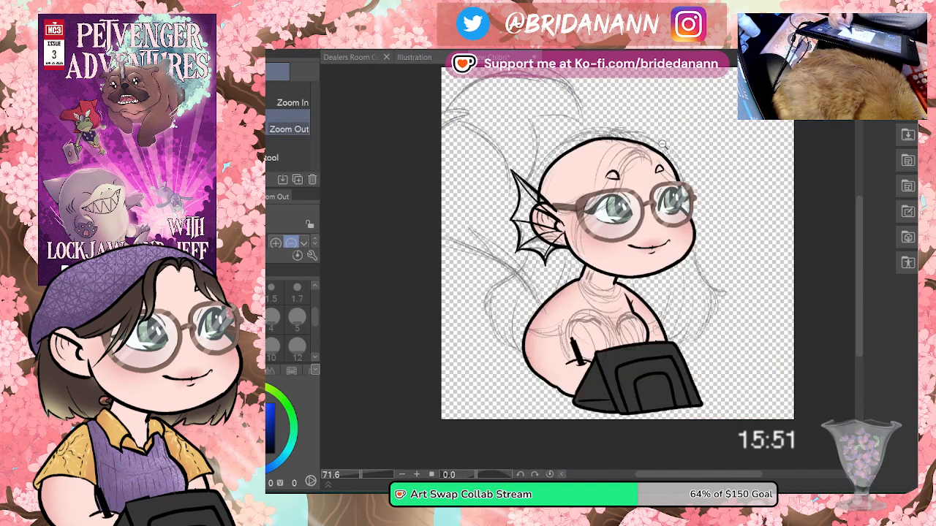
pyautogui.moveTo(618, 114); pyautogui.dragTo(640, 109)
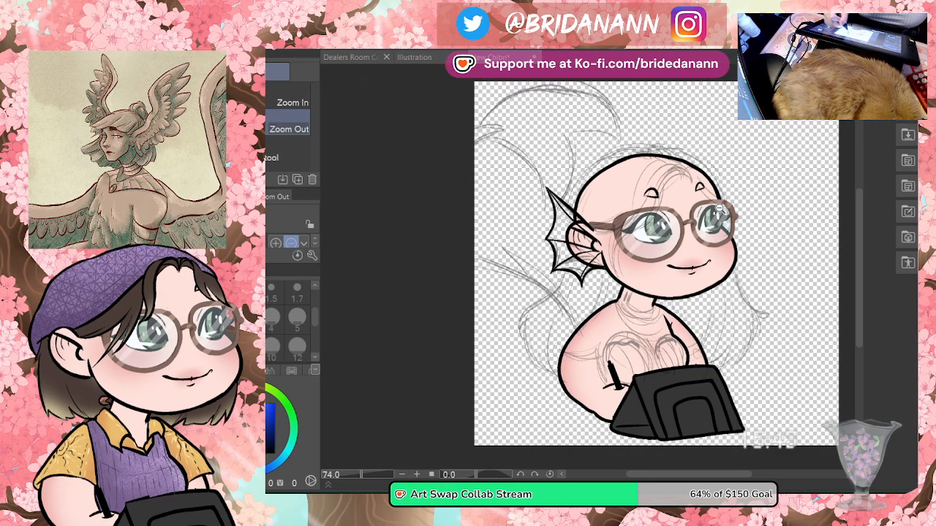
pyautogui.click(635, 307)
pyautogui.click(633, 264)
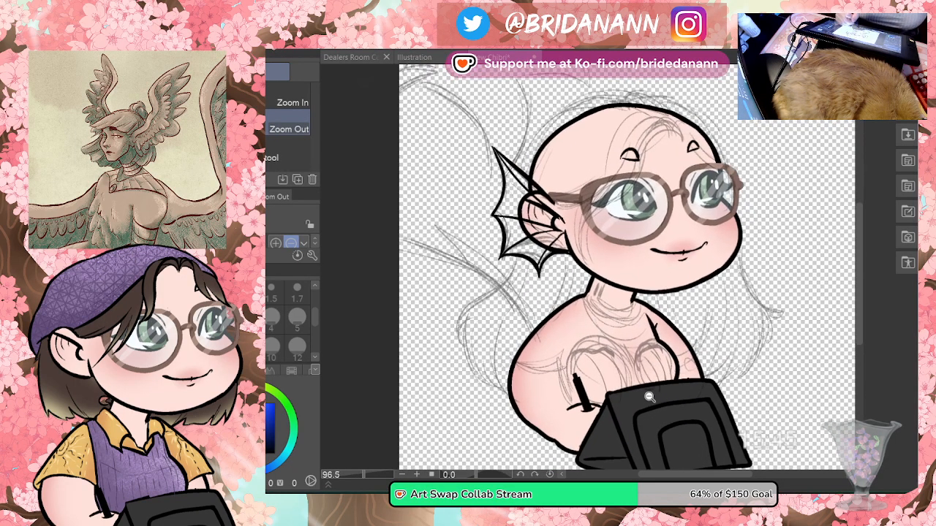
pyautogui.click(631, 226)
pyautogui.click(631, 225)
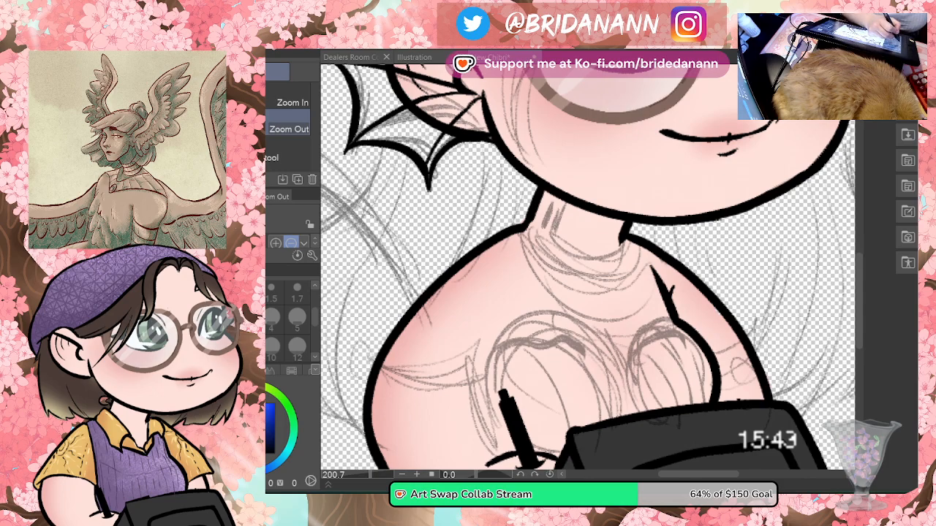
pyautogui.press('p')
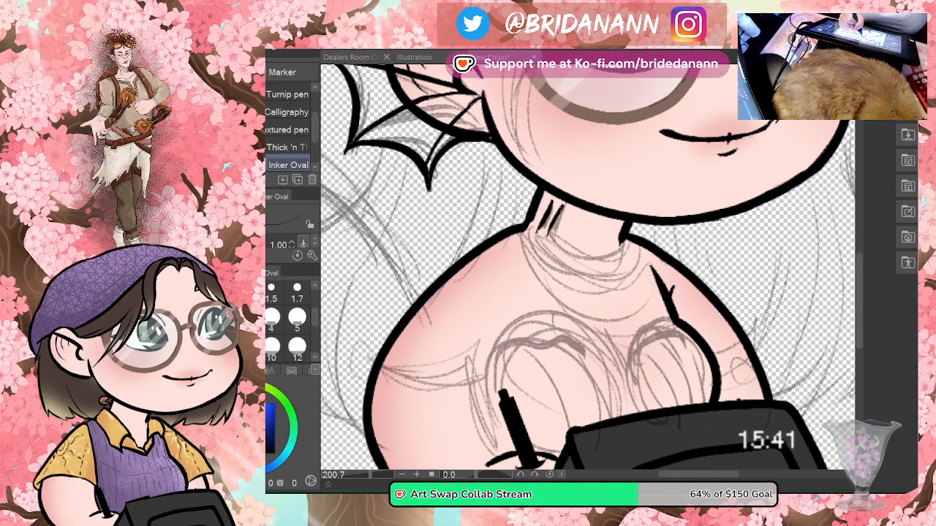
pyautogui.moveTo(548, 206)
pyautogui.mouseDown()
pyautogui.moveTo(542, 232)
pyautogui.moveTo(556, 221)
pyautogui.moveTo(546, 236)
pyautogui.mouseUp()
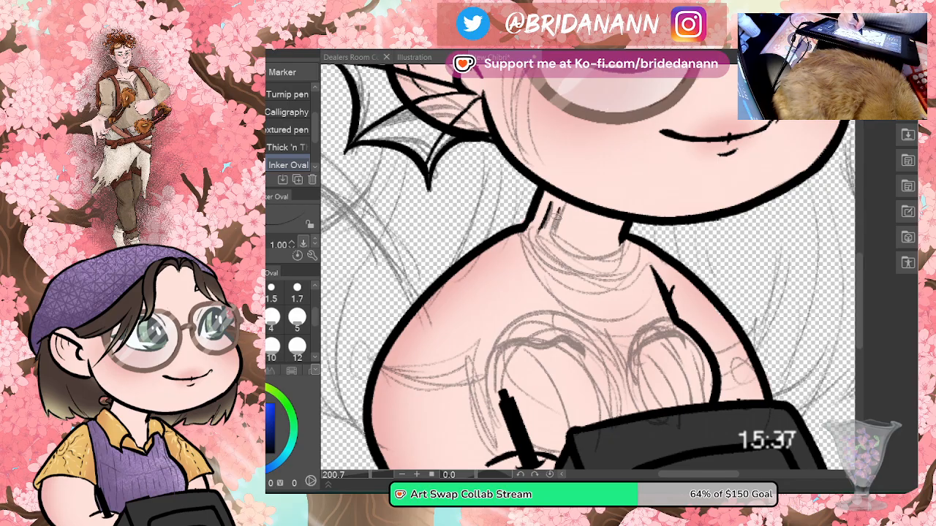
# Step: Ink the short curved line between the shells and the scalloped outline of the smaller, far shell cup above the tablet
pyautogui.moveTo(858, 258); pyautogui.dragTo(856, 287)
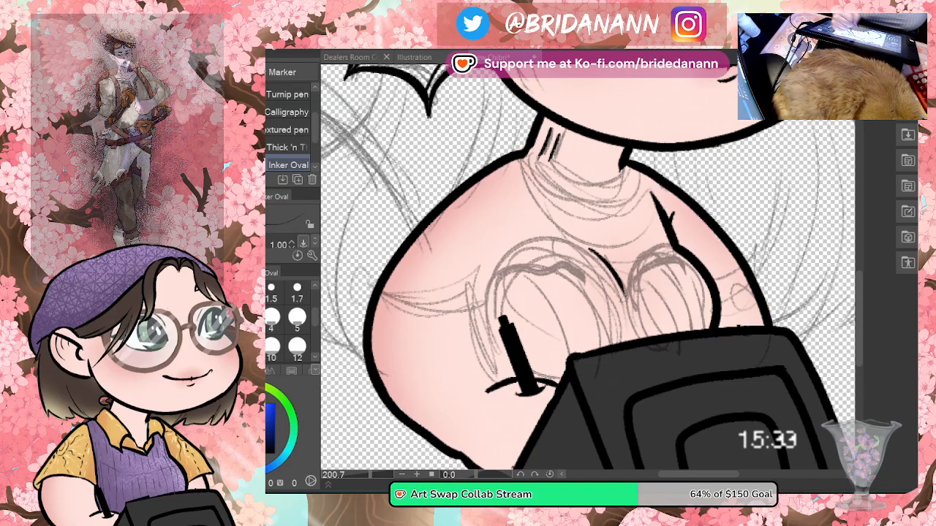
pyautogui.moveTo(618, 284); pyautogui.dragTo(629, 303)
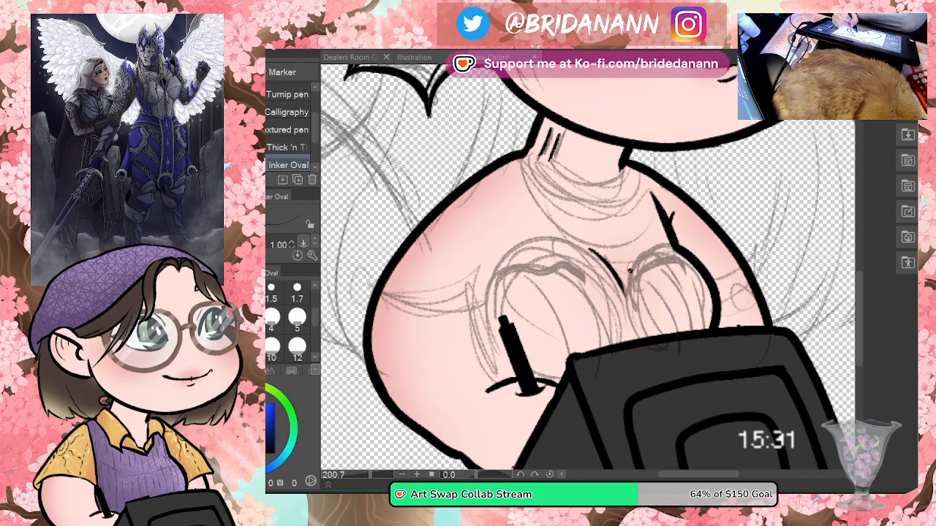
pyautogui.moveTo(629, 270)
pyautogui.mouseDown()
pyautogui.moveTo(661, 258)
pyautogui.moveTo(625, 282)
pyautogui.moveTo(629, 333)
pyautogui.mouseUp()
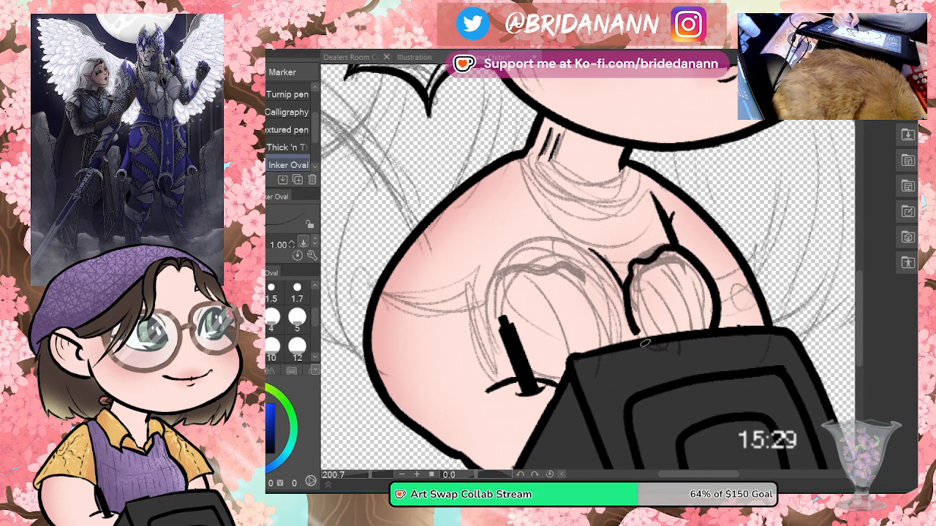
pyautogui.moveTo(674, 248); pyautogui.dragTo(702, 258)
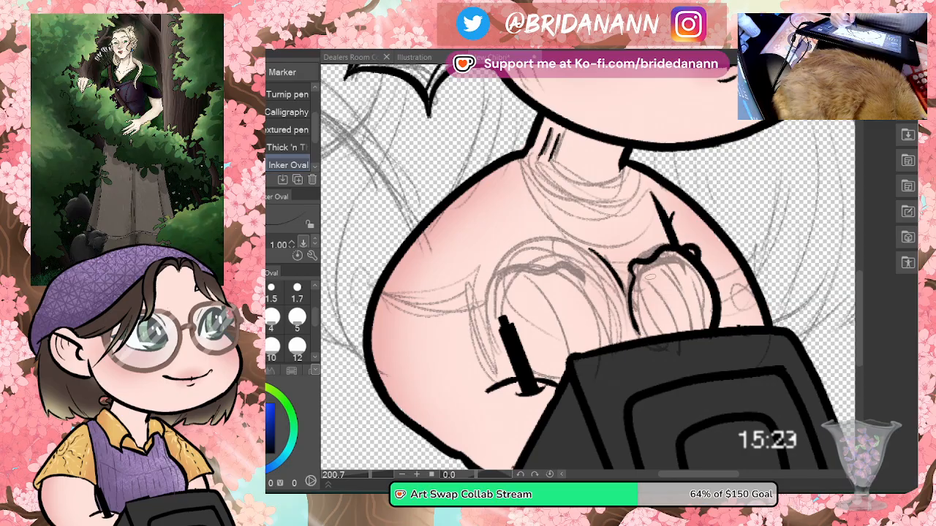
pyautogui.moveTo(654, 274); pyautogui.dragTo(667, 329)
pyautogui.moveTo(665, 255); pyautogui.dragTo(693, 320)
pyautogui.moveTo(699, 287)
pyautogui.mouseDown()
pyautogui.moveTo(709, 298)
pyautogui.moveTo(706, 330)
pyautogui.mouseUp()
pyautogui.hotkey('ctrl', 'z')
pyautogui.hotkey('ctrl', 'z')
pyautogui.hotkey('ctrl', 'z')
# Step: Ink curved ribs inside the far shell cup and pearls along the sketched strands on the far upper arm
pyautogui.moveTo(649, 264); pyautogui.dragTo(686, 330)
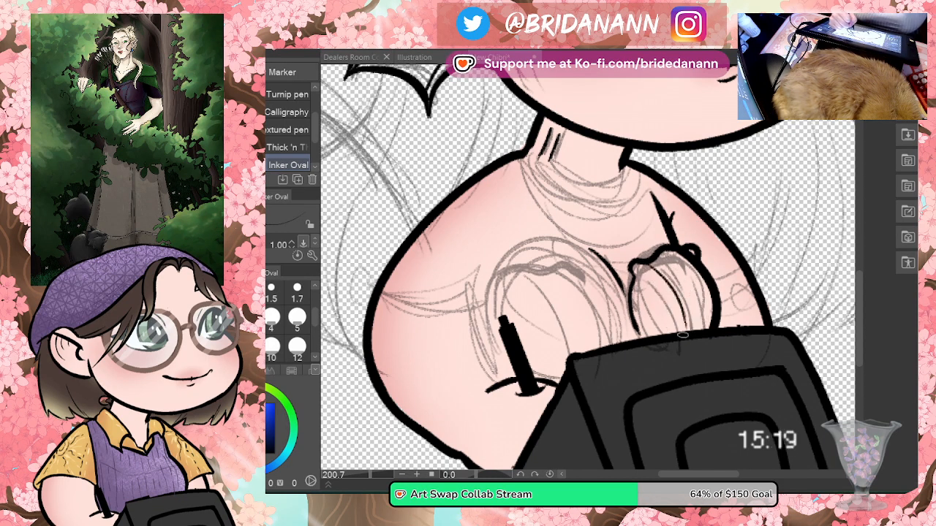
pyautogui.moveTo(669, 250); pyautogui.dragTo(706, 326)
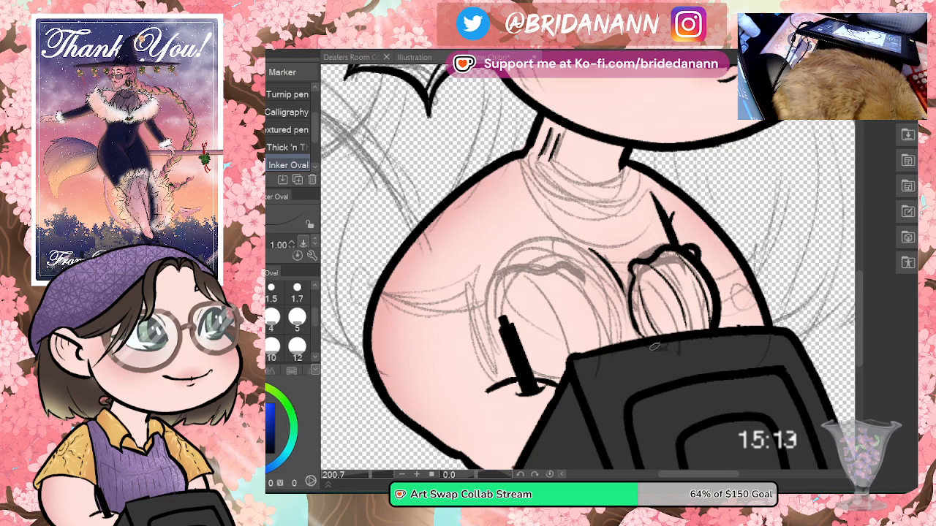
pyautogui.moveTo(618, 257); pyautogui.dragTo(627, 294)
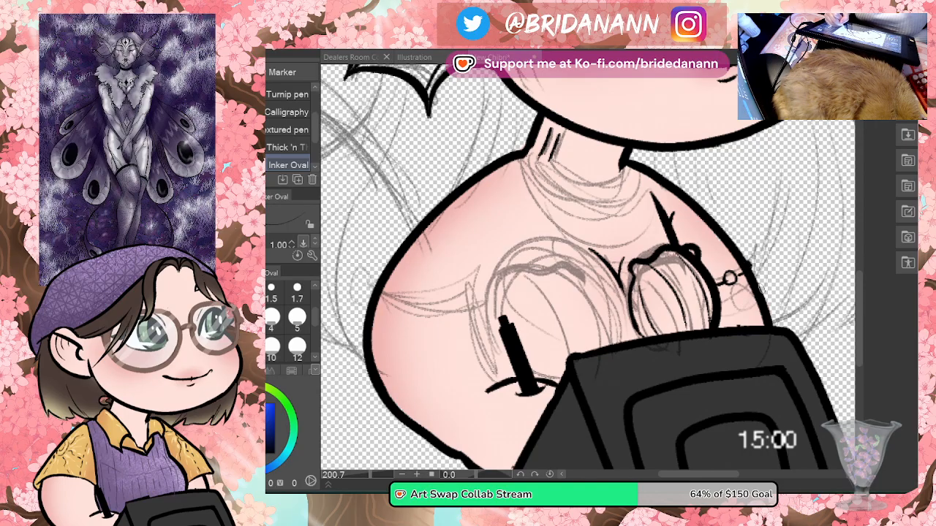
pyautogui.moveTo(765, 294); pyautogui.dragTo(761, 288)
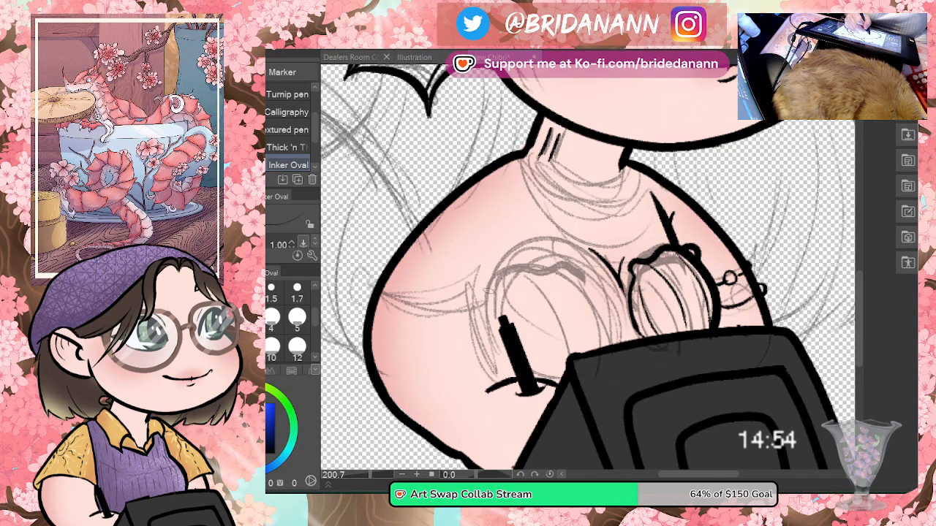
# Step: Ink the near shell cup with a wavy upper edge, curved sides reaching down to the tablet and arm, and inner ribs
pyautogui.moveTo(482, 298)
pyautogui.mouseDown()
pyautogui.moveTo(503, 282)
pyautogui.moveTo(593, 266)
pyautogui.moveTo(624, 338)
pyautogui.mouseUp()
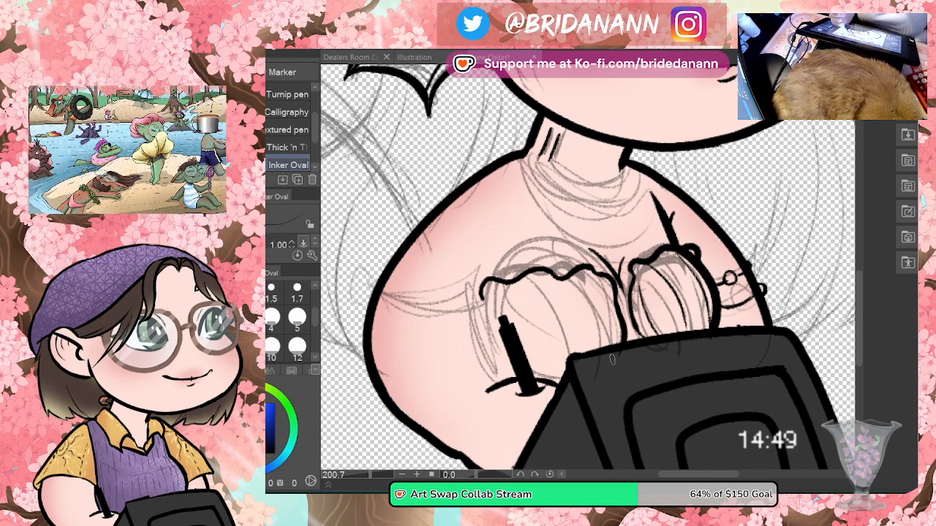
pyautogui.hotkey('ctrl', 'z')
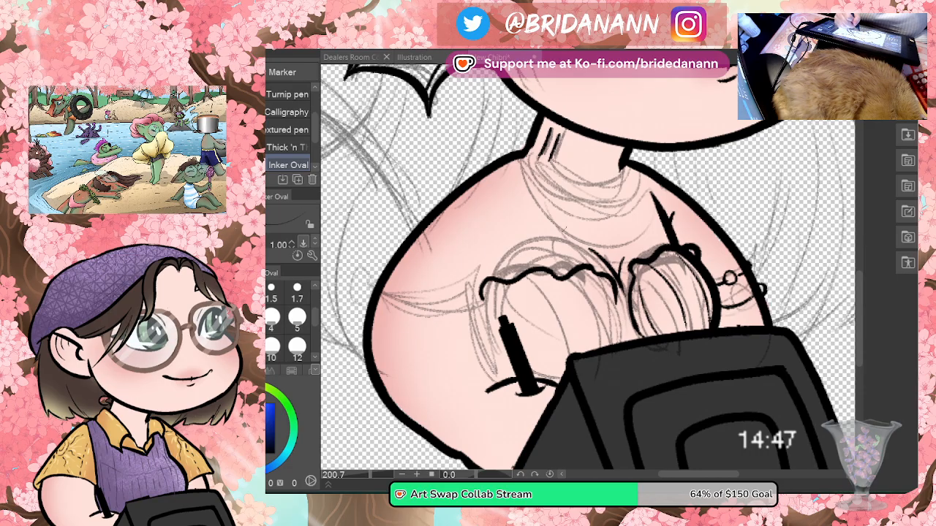
pyautogui.moveTo(592, 269)
pyautogui.mouseDown()
pyautogui.moveTo(617, 286)
pyautogui.moveTo(628, 338)
pyautogui.mouseUp()
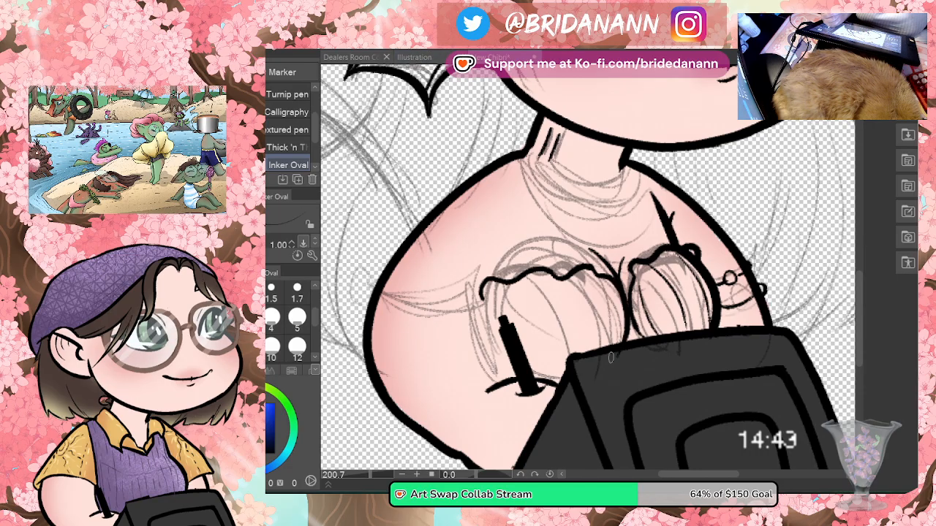
pyautogui.moveTo(479, 294)
pyautogui.mouseDown()
pyautogui.moveTo(483, 357)
pyautogui.moveTo(504, 387)
pyautogui.mouseUp()
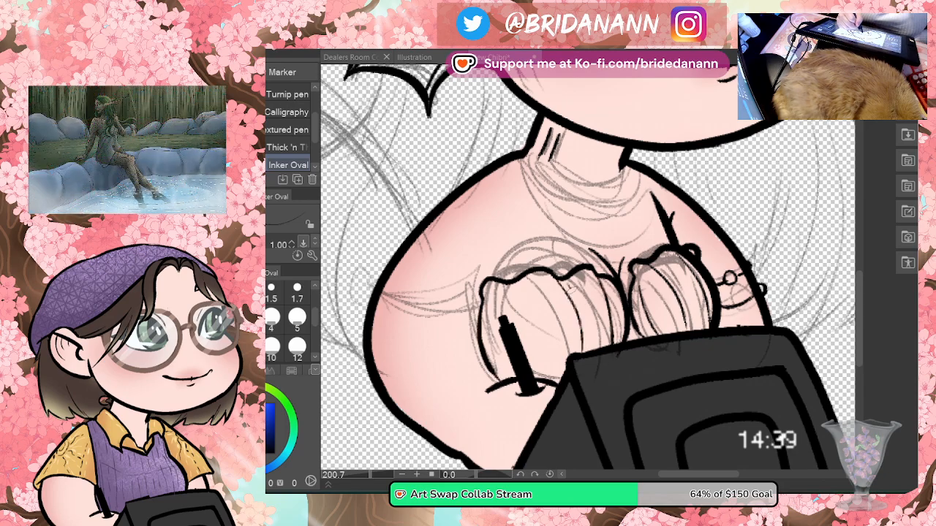
pyautogui.moveTo(522, 279)
pyautogui.mouseDown()
pyautogui.moveTo(526, 303)
pyautogui.moveTo(476, 322)
pyautogui.moveTo(487, 296)
pyautogui.moveTo(502, 373)
pyautogui.mouseUp()
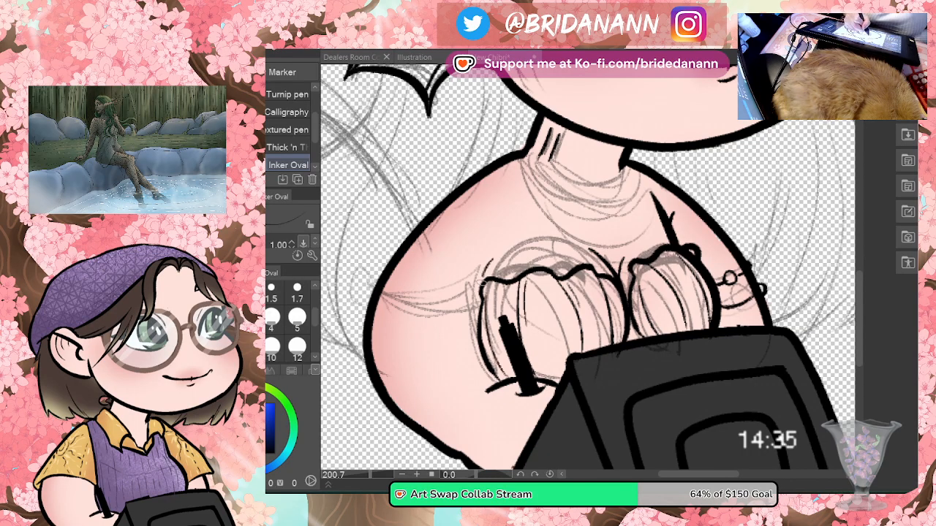
# Step: Finish the near shell's upper corner, add a bead joining the two shells, and ink small pearl circles on the near upper arm
pyautogui.moveTo(497, 262); pyautogui.dragTo(488, 297)
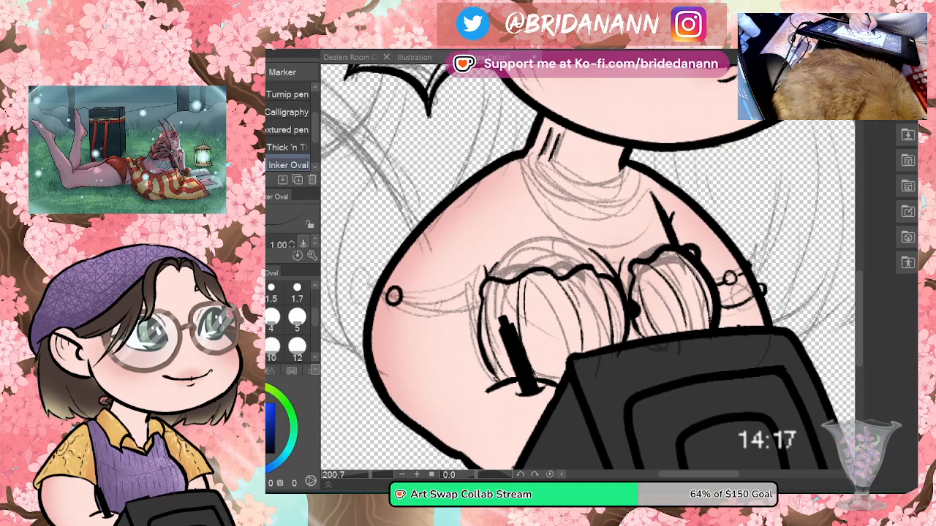
pyautogui.moveTo(447, 310); pyautogui.dragTo(447, 300)
pyautogui.moveTo(388, 332)
pyautogui.mouseDown()
pyautogui.moveTo(380, 343)
pyautogui.moveTo(388, 334)
pyautogui.mouseUp()
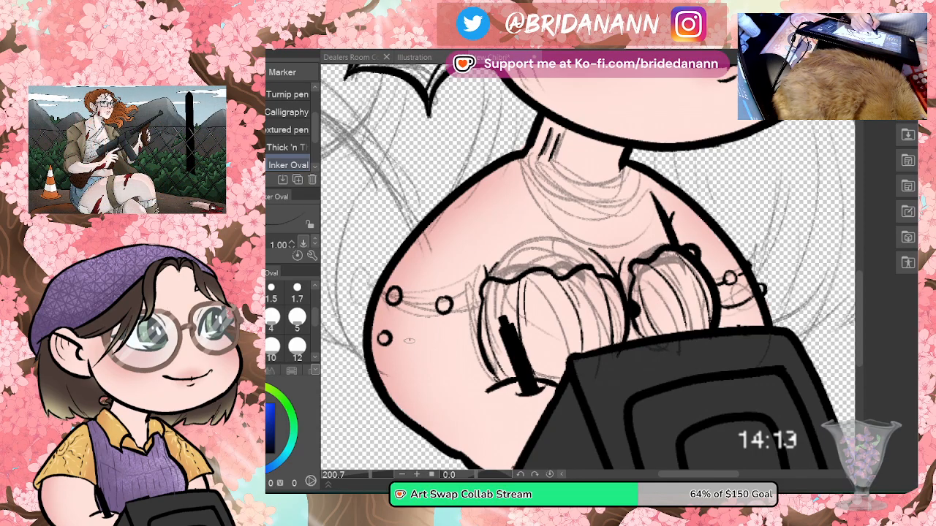
# Step: Connect the near arm's pearls into two draped strands running to the shell top, with small pearls protruding at the arm's outer edge
pyautogui.moveTo(414, 303)
pyautogui.mouseDown()
pyautogui.moveTo(388, 296)
pyautogui.moveTo(436, 308)
pyautogui.mouseUp()
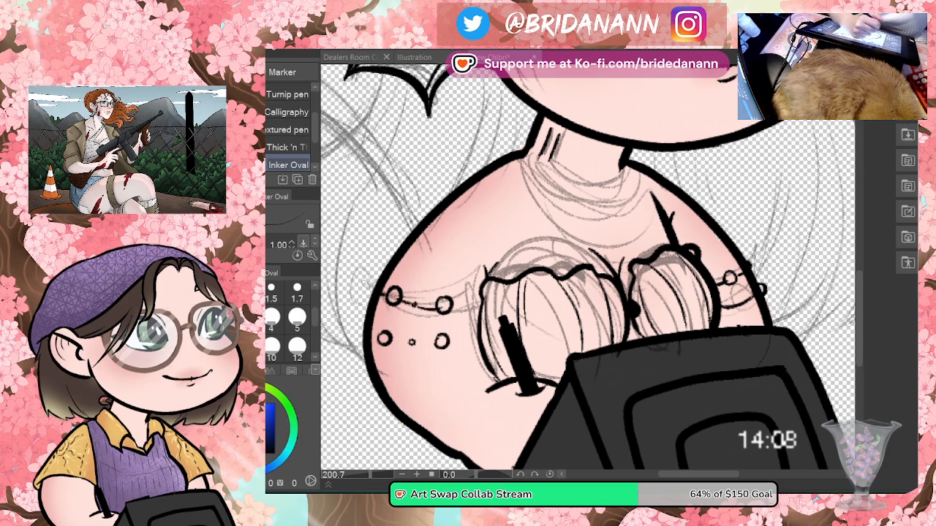
pyautogui.hotkey('ctrl', 'z')
pyautogui.hotkey('ctrl', 'z')
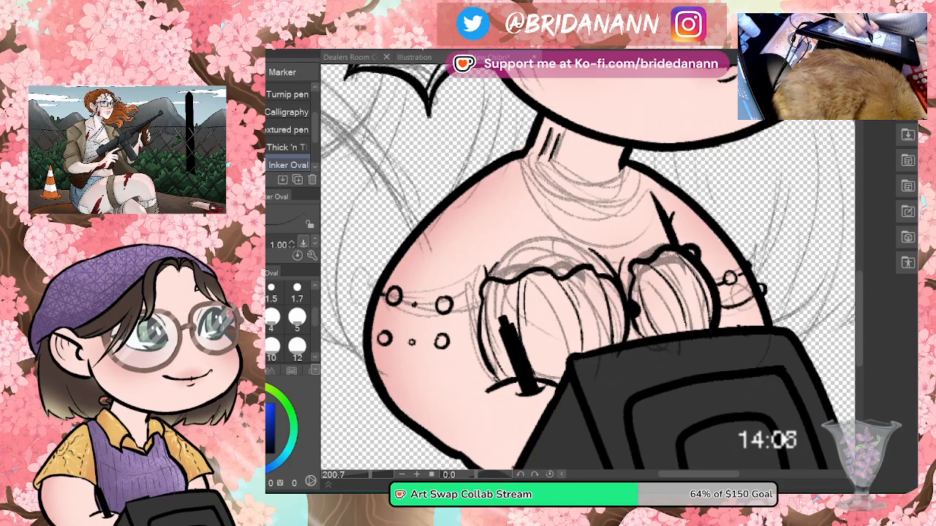
pyautogui.moveTo(370, 290); pyautogui.dragTo(377, 284)
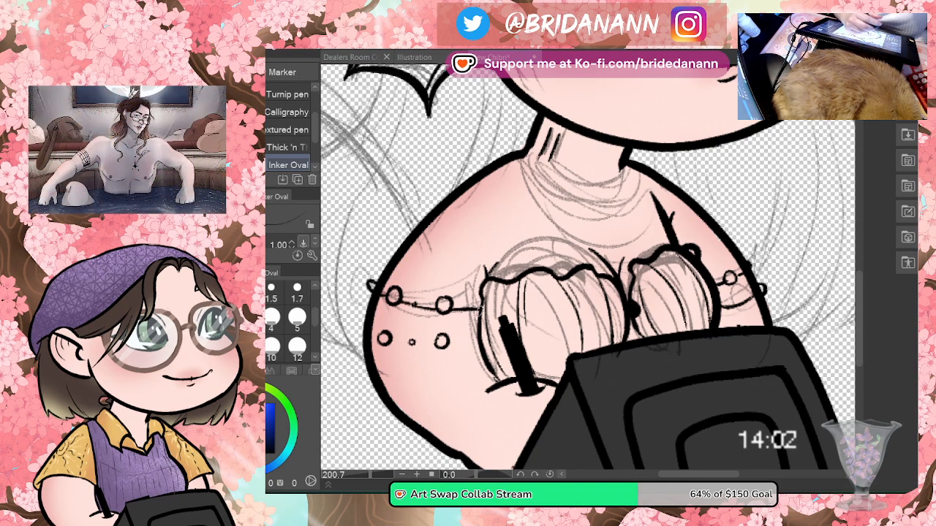
pyautogui.moveTo(453, 308); pyautogui.dragTo(478, 313)
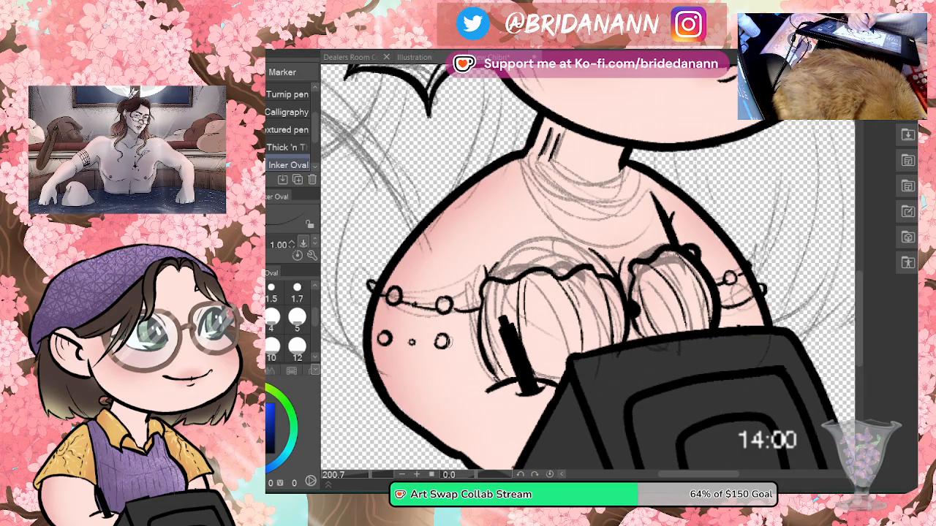
pyautogui.moveTo(416, 342); pyautogui.dragTo(432, 343)
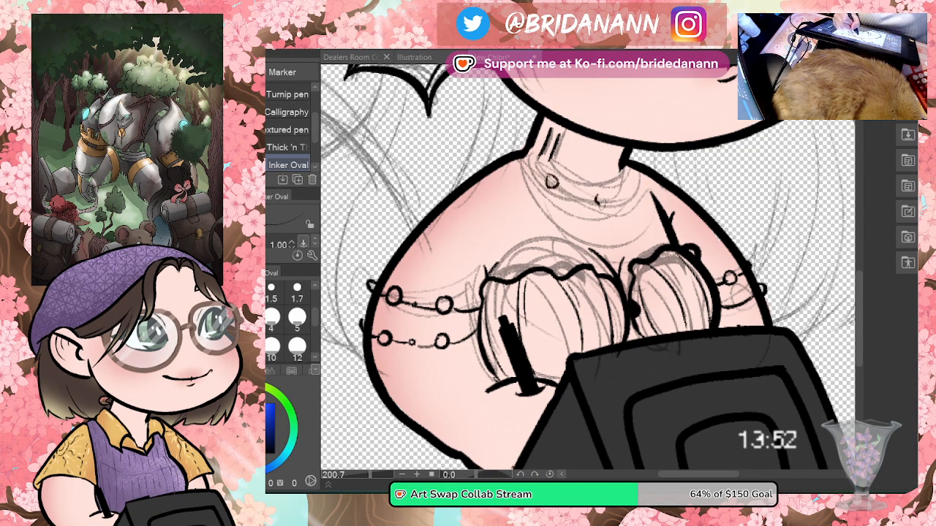
# Step: Ink a pearl necklace around the base of the neck and a lower curved strand with a starfish pendant
pyautogui.moveTo(626, 173); pyautogui.dragTo(632, 166)
pyautogui.moveTo(556, 187); pyautogui.dragTo(597, 198)
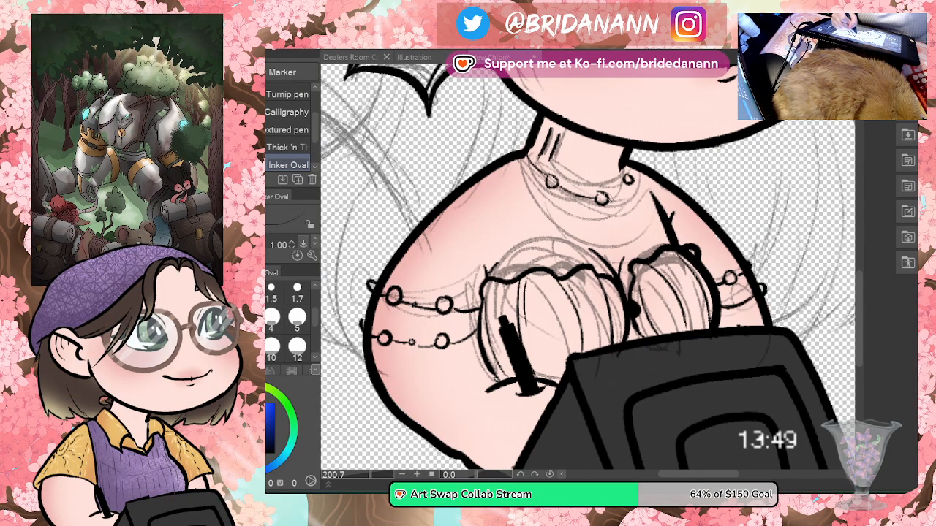
pyautogui.moveTo(523, 165)
pyautogui.mouseDown()
pyautogui.moveTo(598, 230)
pyautogui.moveTo(618, 232)
pyautogui.moveTo(643, 171)
pyautogui.mouseUp()
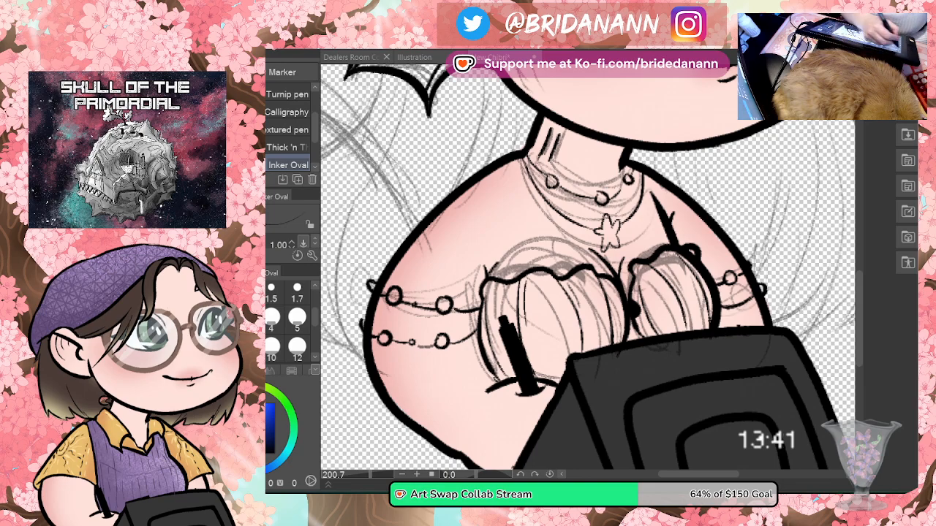
# Step: Examine the inked shell top and jewellery on the whole figure, undoing and redoing the last stroke to compare
pyautogui.press('/')
pyautogui.moveTo(647, 245); pyautogui.dragTo(614, 292)
pyautogui.moveTo(669, 110); pyautogui.dragTo(681, 108)
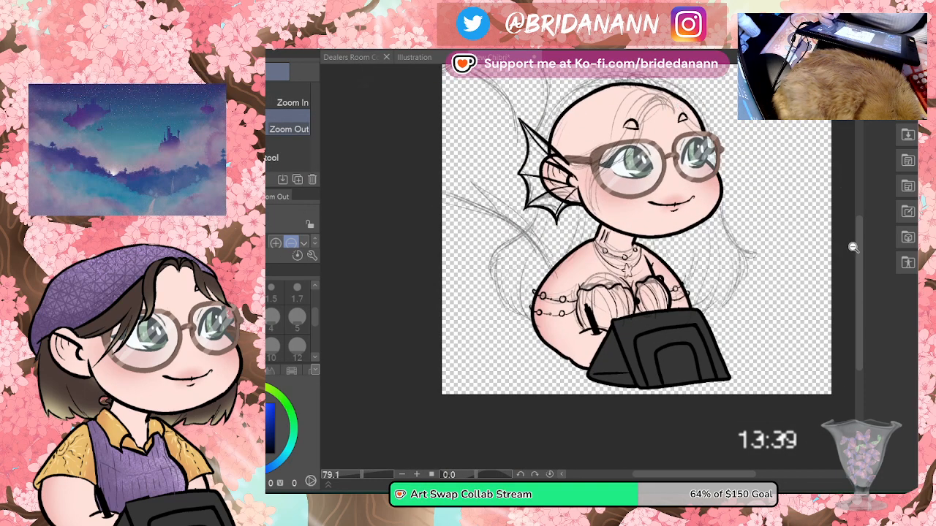
pyautogui.moveTo(857, 247); pyautogui.dragTo(864, 219)
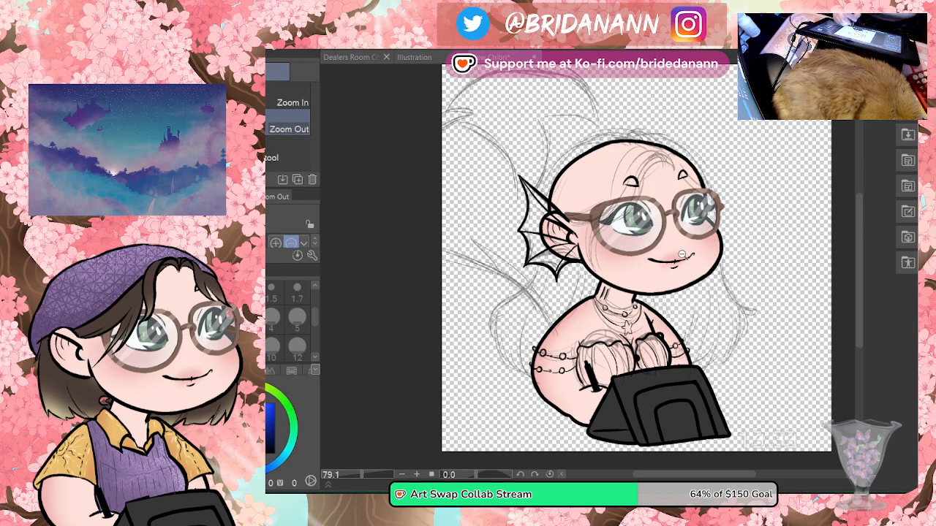
pyautogui.scroll(1, 688, 152)
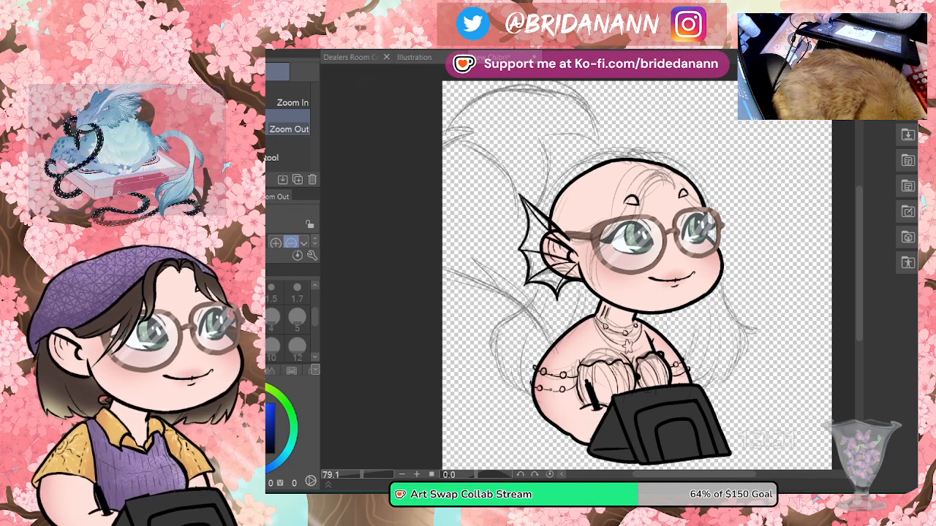
pyautogui.hotkey('ctrl', 'z')
pyautogui.hotkey('ctrl', 'y')
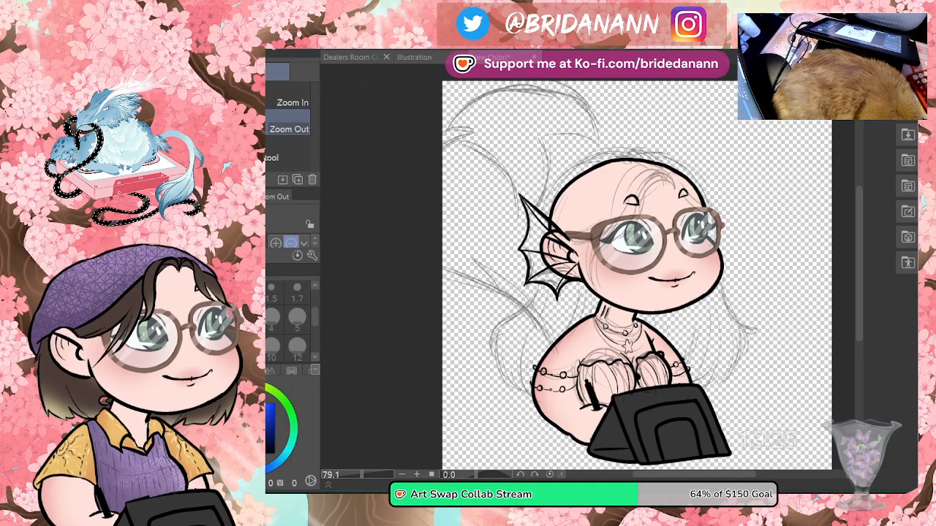
# Step: Ink the long front hair lock from the forehead parting across the near lens to a pointed tip beside the cheek
pyautogui.scroll(3, 638, 179)
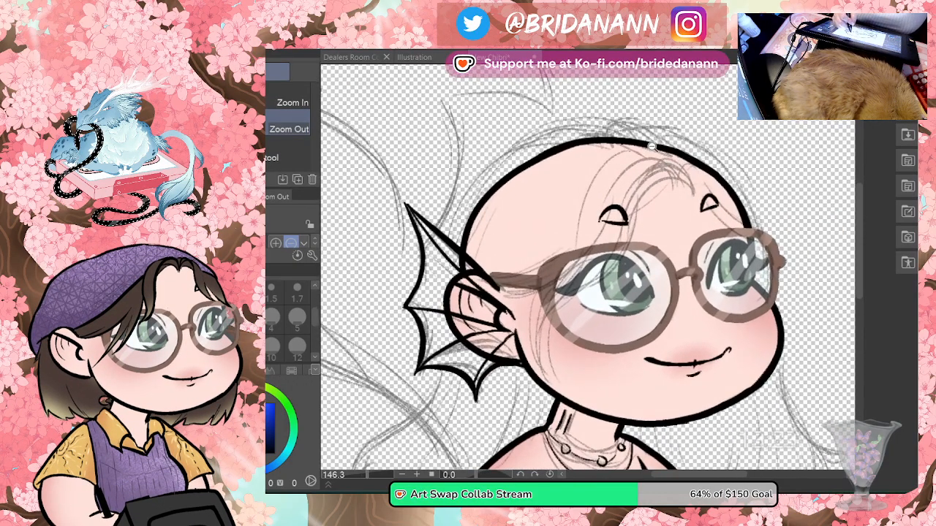
pyautogui.press('p')
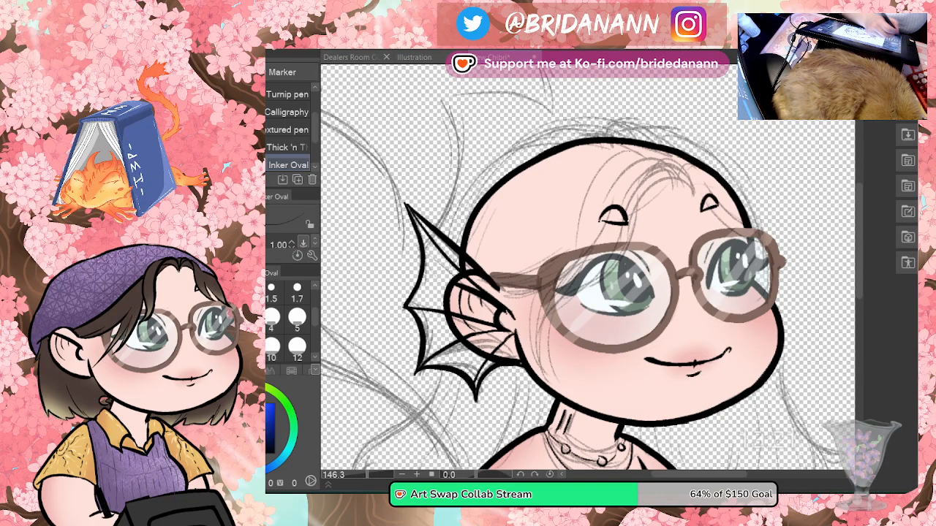
pyautogui.moveTo(693, 191)
pyautogui.mouseDown()
pyautogui.moveTo(690, 182)
pyautogui.moveTo(627, 203)
pyautogui.moveTo(566, 395)
pyautogui.mouseUp()
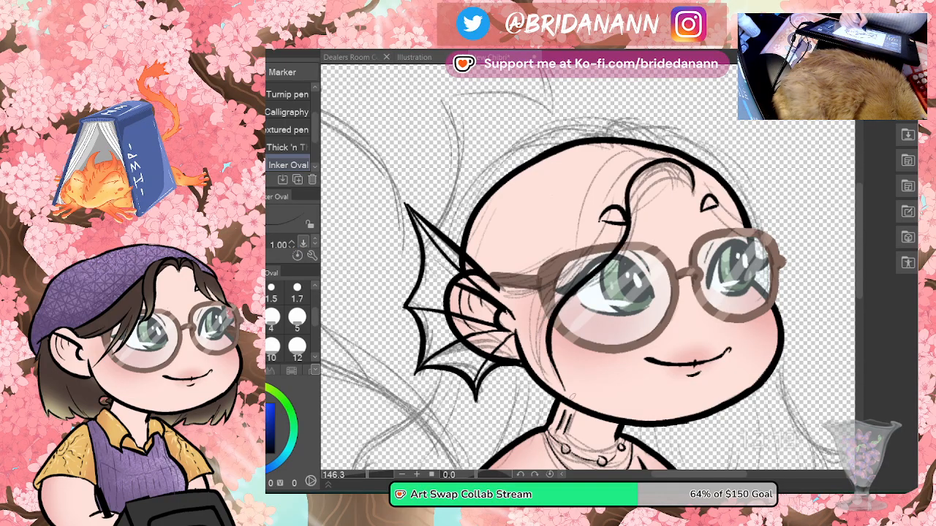
pyautogui.hotkey('ctrl', 'z')
pyautogui.moveTo(693, 192)
pyautogui.mouseDown()
pyautogui.moveTo(689, 170)
pyautogui.moveTo(605, 210)
pyautogui.moveTo(555, 378)
pyautogui.mouseUp()
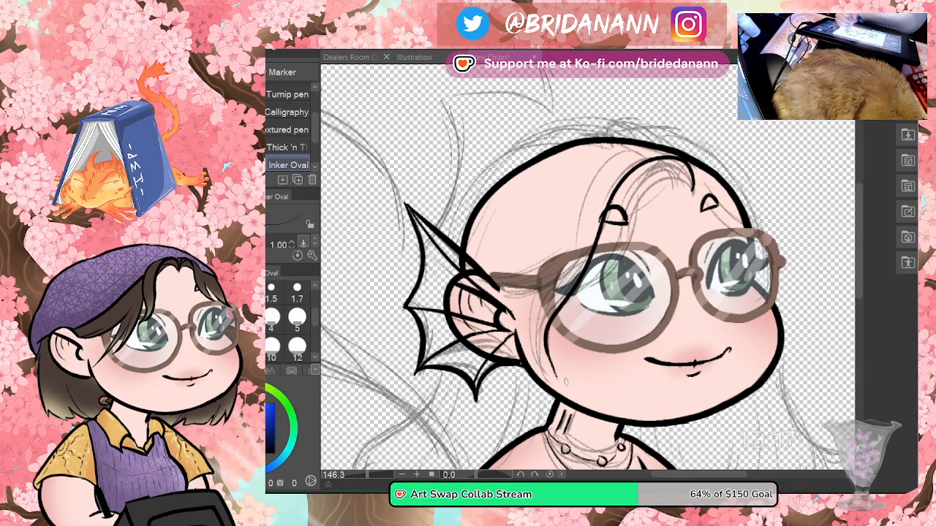
pyautogui.moveTo(537, 296); pyautogui.dragTo(563, 377)
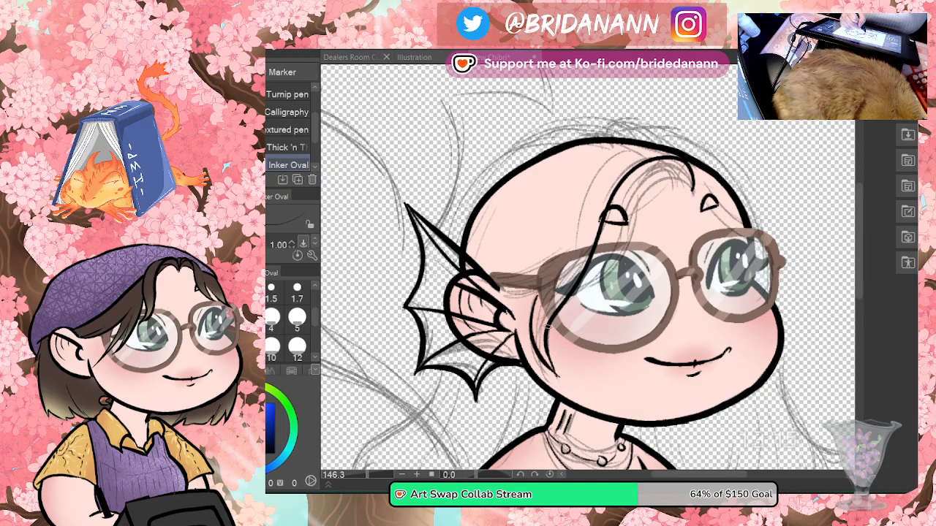
pyautogui.moveTo(544, 325); pyautogui.dragTo(564, 383)
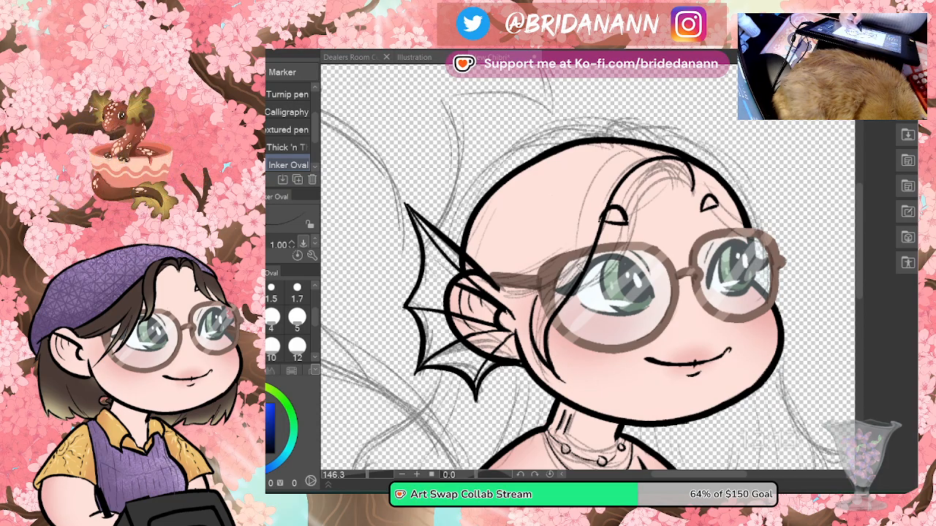
# Step: Ink the strands sweeping from the front lock back to the ear and add fine strand lines at the forehead parting
pyautogui.moveTo(499, 291); pyautogui.dragTo(551, 268)
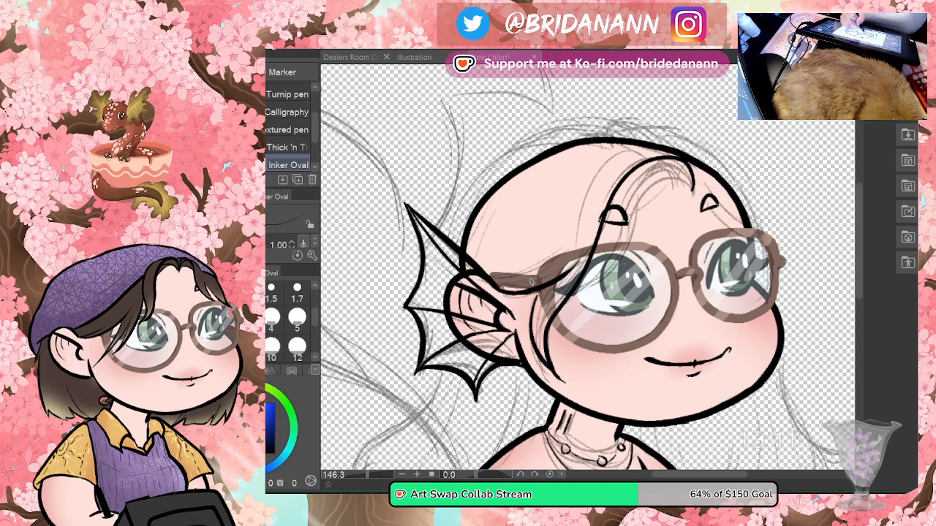
pyautogui.moveTo(590, 245)
pyautogui.mouseDown()
pyautogui.moveTo(544, 286)
pyautogui.moveTo(534, 339)
pyautogui.mouseUp()
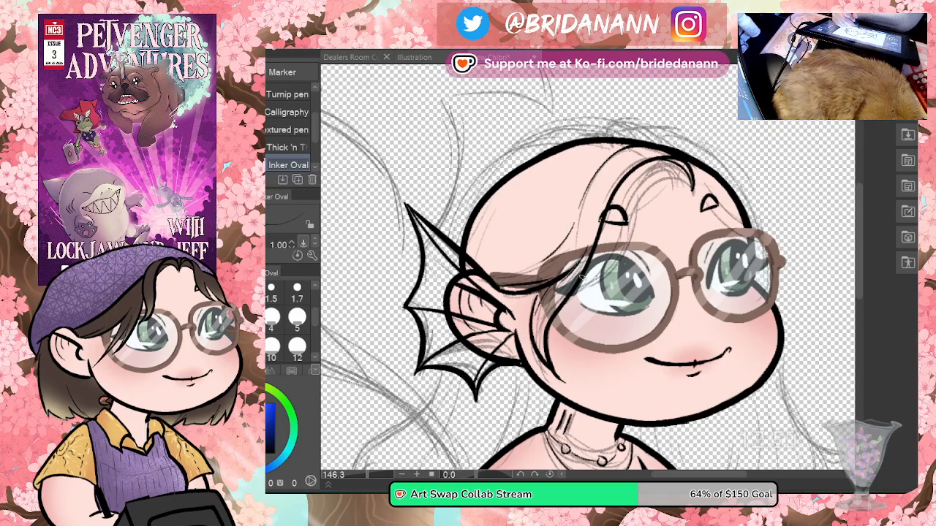
pyautogui.moveTo(626, 202); pyautogui.dragTo(688, 177)
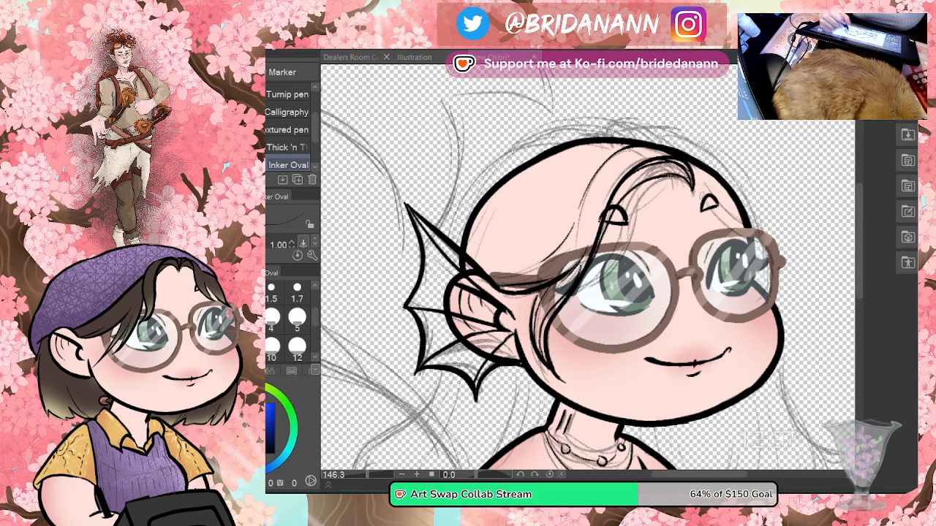
# Step: Ink a short strand at the far temple and the hair outline over the crown, redoing the stroke down the far side
pyautogui.moveTo(711, 206); pyautogui.dragTo(741, 219)
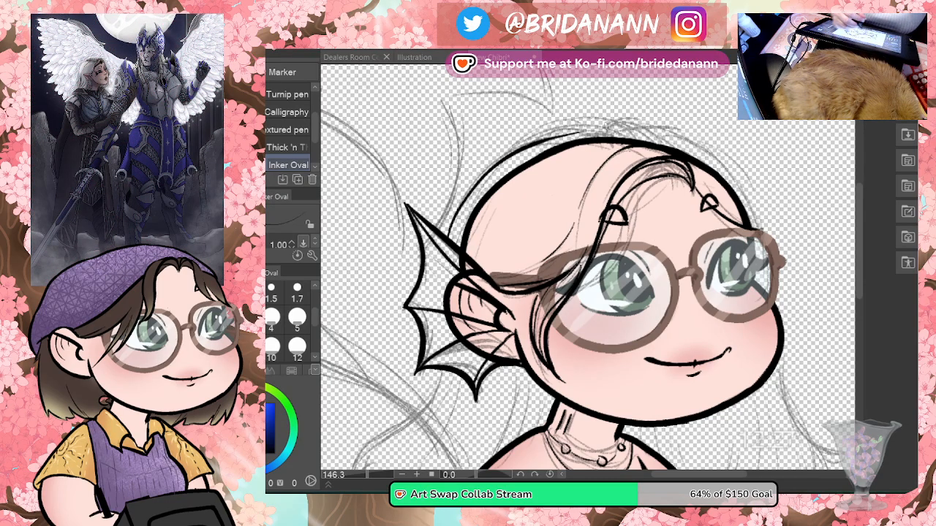
pyautogui.hotkey('ctrl', 'z')
pyautogui.moveTo(446, 241)
pyautogui.mouseDown()
pyautogui.moveTo(466, 192)
pyautogui.moveTo(611, 130)
pyautogui.moveTo(670, 129)
pyautogui.moveTo(718, 159)
pyautogui.mouseUp()
pyautogui.hotkey('ctrl', 'z')
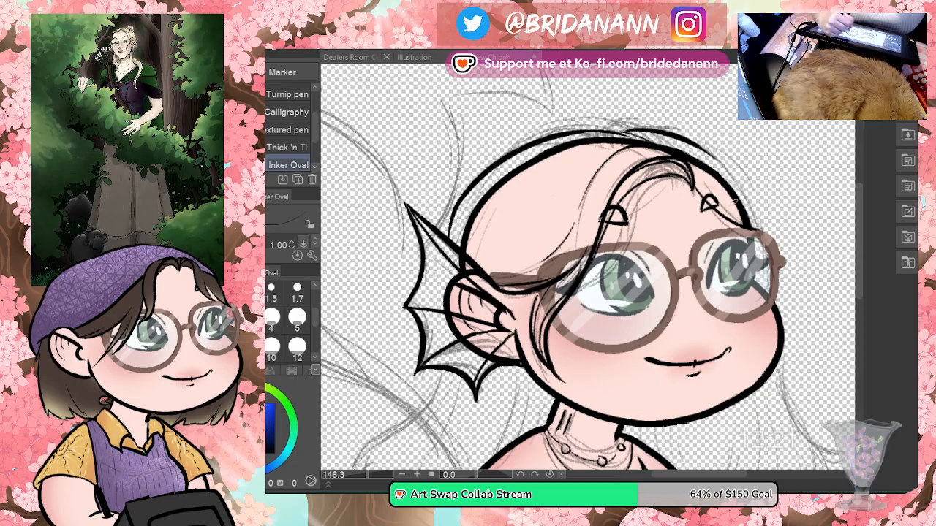
pyautogui.hotkey('ctrl', 'z')
pyautogui.moveTo(700, 145); pyautogui.dragTo(761, 233)
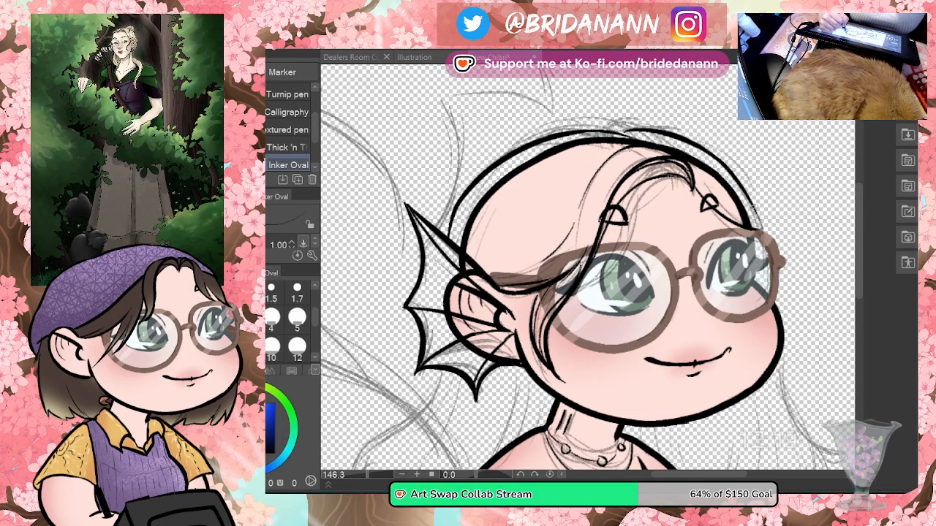
pyautogui.hotkey('ctrl', 'z')
pyautogui.moveTo(700, 145); pyautogui.dragTo(762, 231)
pyautogui.hotkey('ctrl', 'z')
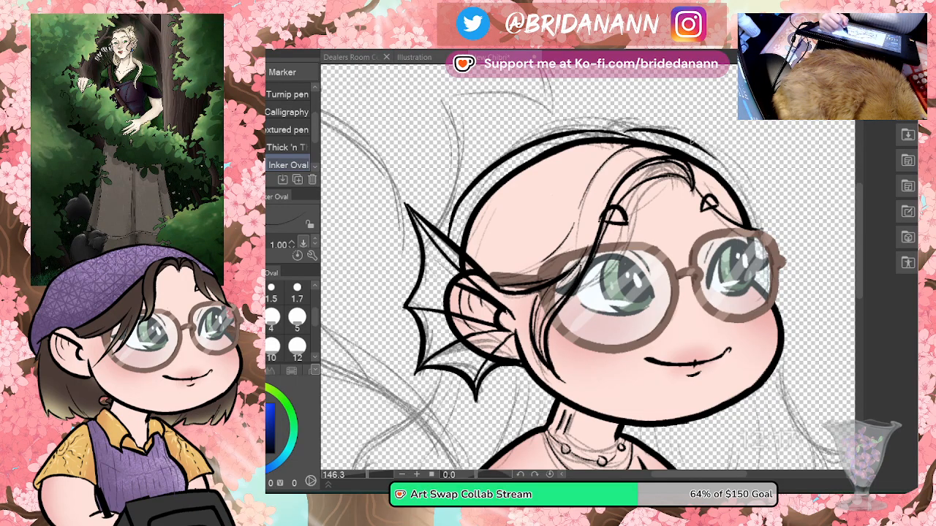
pyautogui.moveTo(690, 138); pyautogui.dragTo(757, 233)
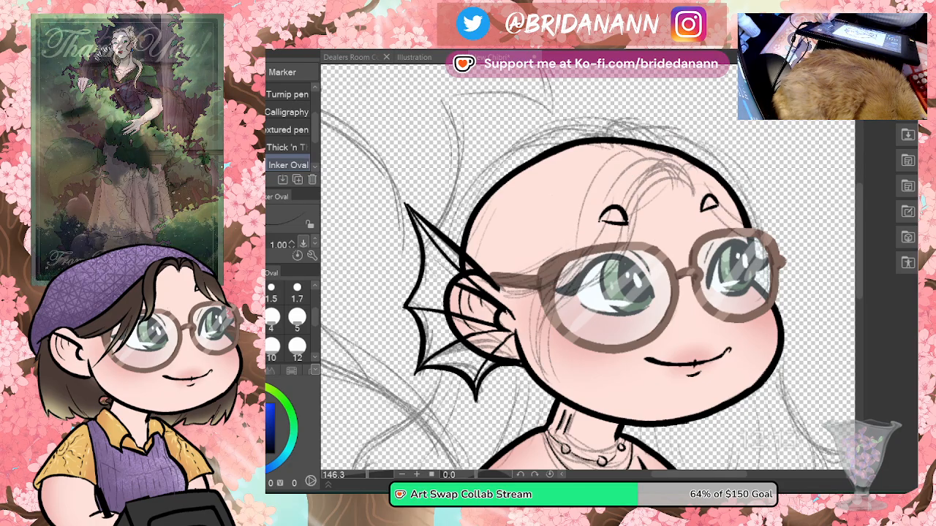
# Step: Ink the outer contour of the near-side hair from beneath the ear fin, curving outward and down to pointed tips at the upper arm
pyautogui.scroll(-3, 861, 238)
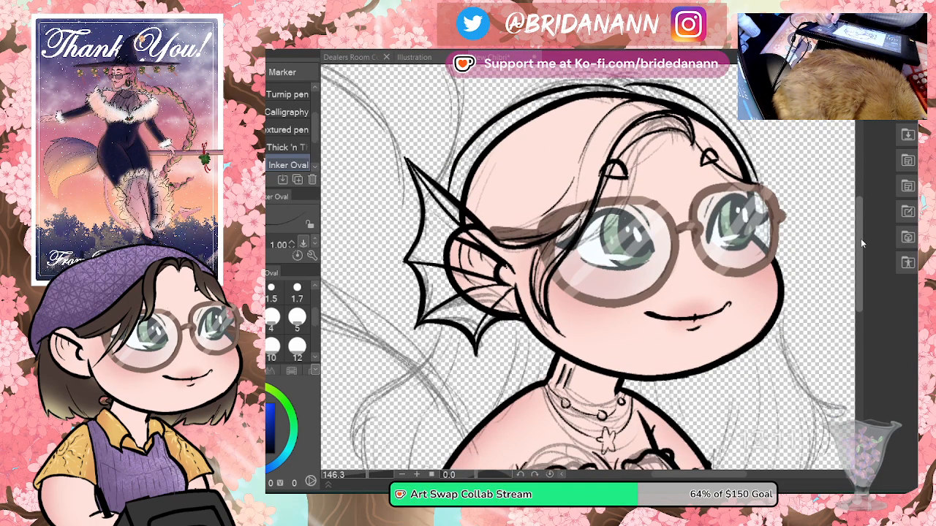
pyautogui.scroll(1, 861, 250)
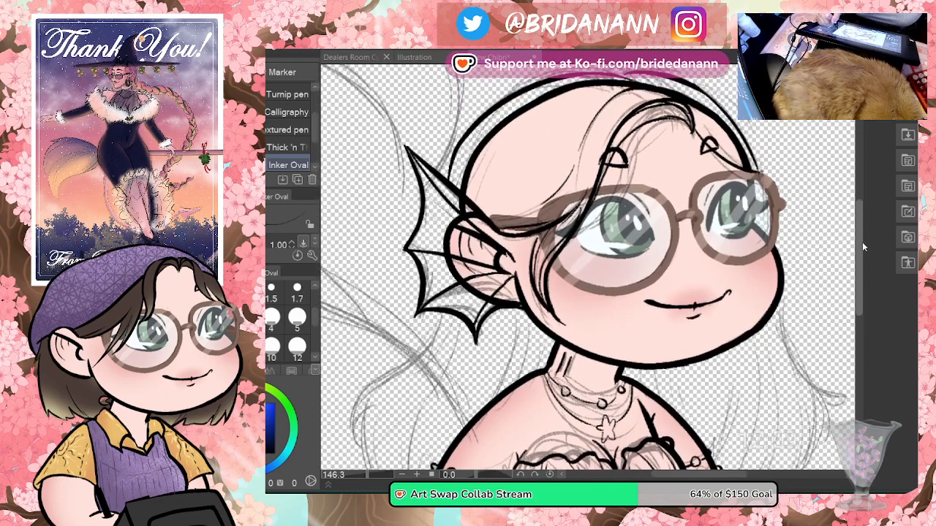
pyautogui.scroll(-2, 862, 243)
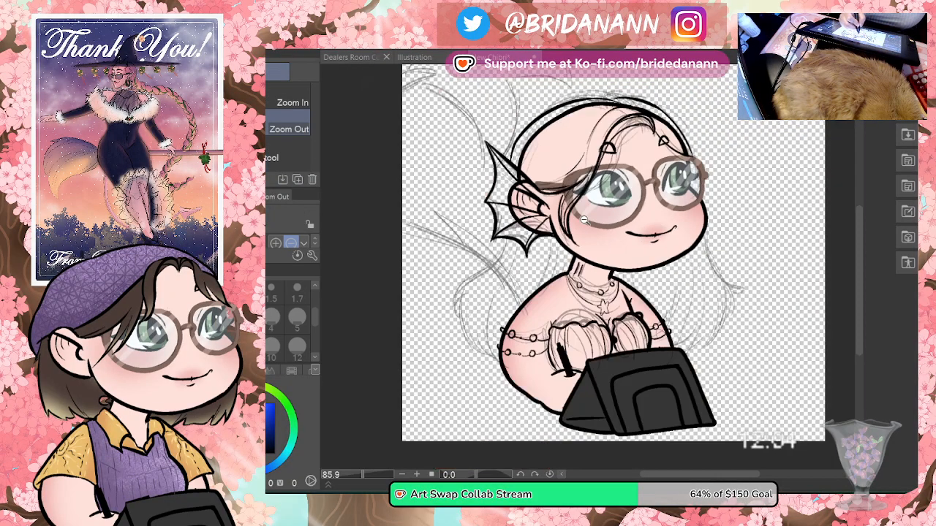
pyautogui.keyDown('ctrl'); pyautogui.keyDown('alt'); pyautogui.click(516, 232); pyautogui.keyUp('alt'); pyautogui.keyUp('ctrl')
pyautogui.click(516, 232)
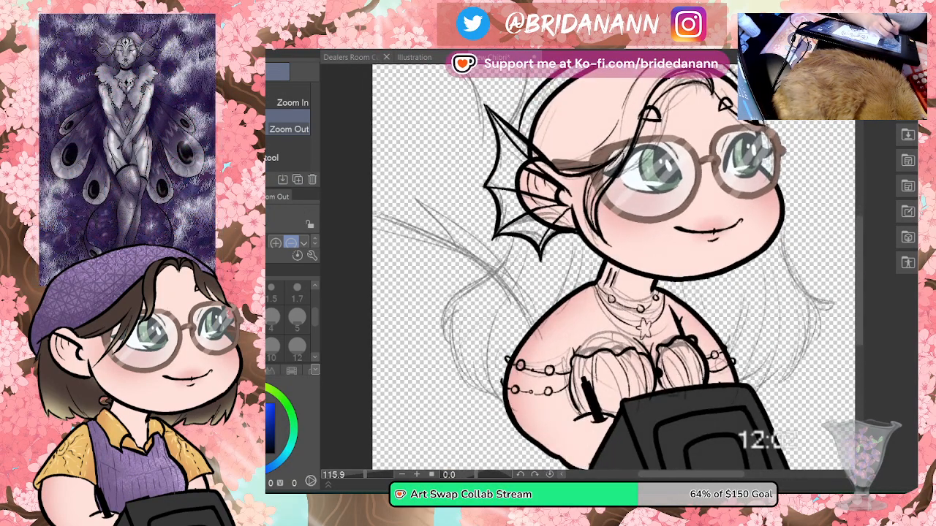
pyautogui.press('p')
pyautogui.moveTo(514, 238)
pyautogui.mouseDown()
pyautogui.moveTo(465, 287)
pyautogui.moveTo(448, 341)
pyautogui.mouseUp()
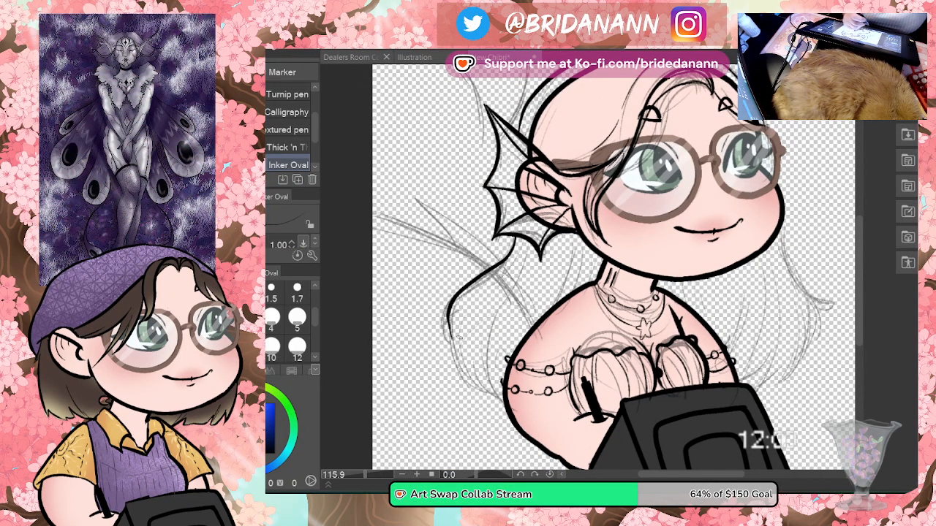
pyautogui.hotkey('ctrl', 'z')
pyautogui.moveTo(517, 232)
pyautogui.mouseDown()
pyautogui.moveTo(470, 280)
pyautogui.moveTo(448, 342)
pyautogui.mouseUp()
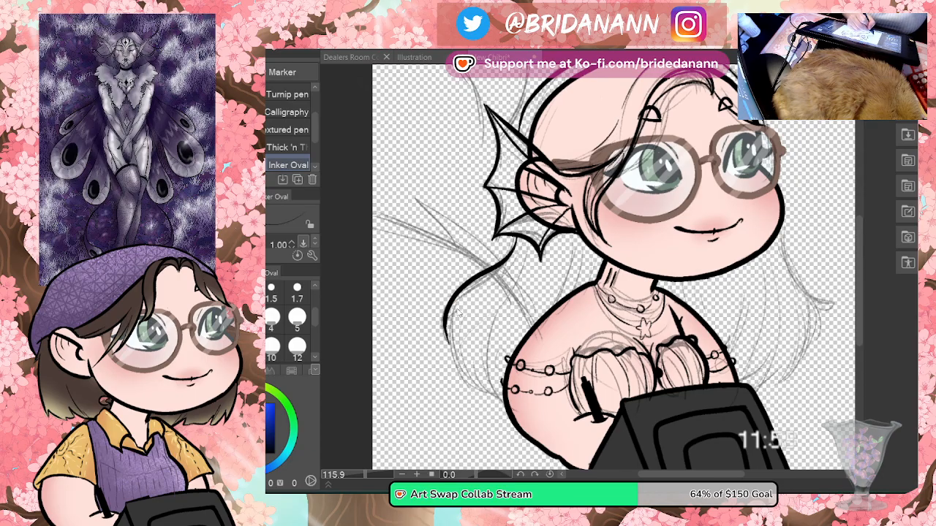
pyautogui.hotkey('ctrl', 'z')
pyautogui.moveTo(515, 236)
pyautogui.mouseDown()
pyautogui.moveTo(443, 338)
pyautogui.moveTo(475, 392)
pyautogui.mouseUp()
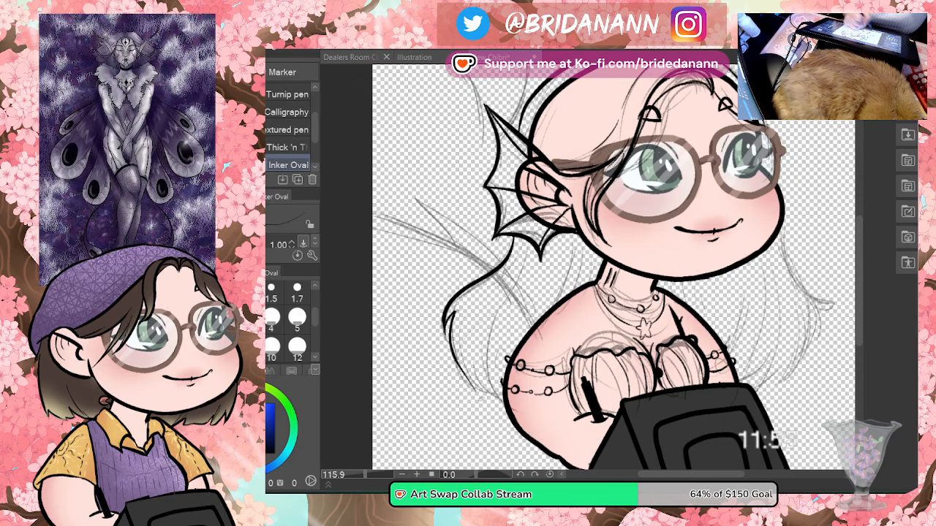
pyautogui.hotkey('ctrl', 'z')
pyautogui.moveTo(453, 310)
pyautogui.mouseDown()
pyautogui.moveTo(448, 343)
pyautogui.moveTo(482, 388)
pyautogui.mouseUp()
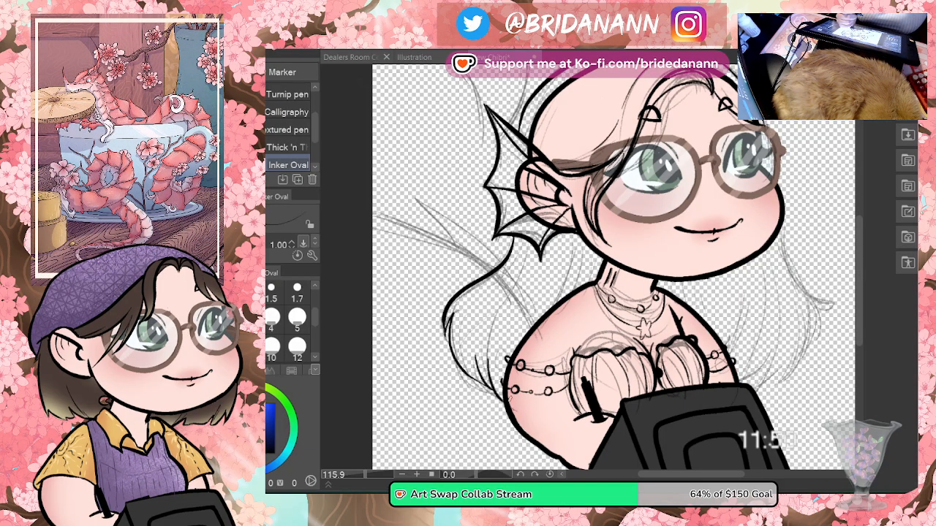
# Step: Ink the inner strands of the near-side hair below the ear fin and between the jaw and shoulder
pyautogui.moveTo(533, 250)
pyautogui.mouseDown()
pyautogui.moveTo(494, 326)
pyautogui.moveTo(490, 370)
pyautogui.mouseUp()
pyautogui.hotkey('ctrl', 'z')
pyautogui.hotkey('ctrl', 'z')
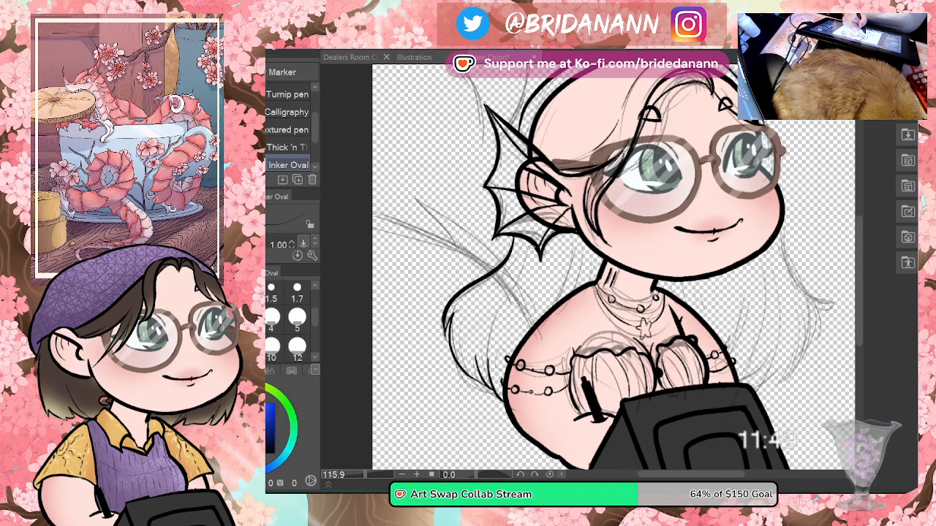
pyautogui.moveTo(534, 245); pyautogui.dragTo(488, 365)
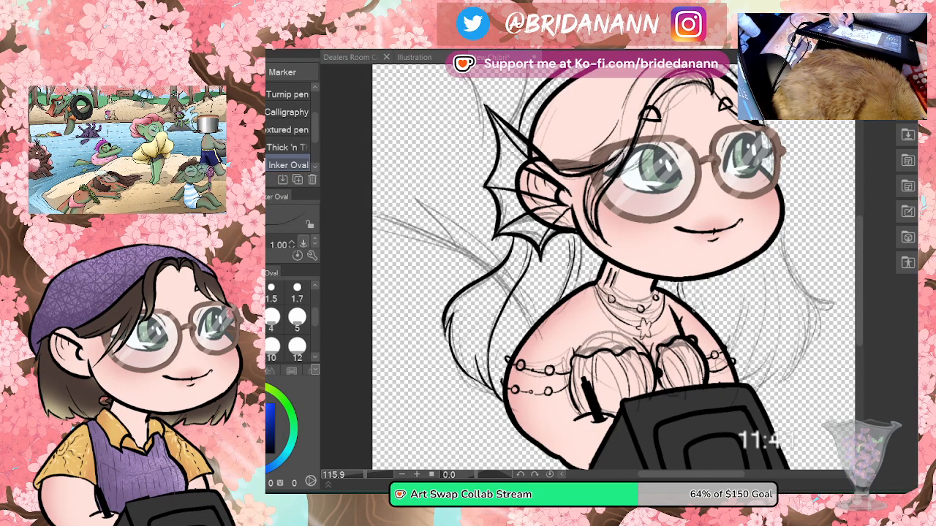
# Step: Ink the far-side hair contour from the cheek to an outward-flicked tip, with pointed ends beside the far arm
pyautogui.moveTo(784, 218)
pyautogui.mouseDown()
pyautogui.moveTo(827, 306)
pyautogui.moveTo(812, 316)
pyautogui.moveTo(838, 299)
pyautogui.mouseUp()
pyautogui.hotkey('ctrl', 'z')
pyautogui.hotkey('ctrl', 'z')
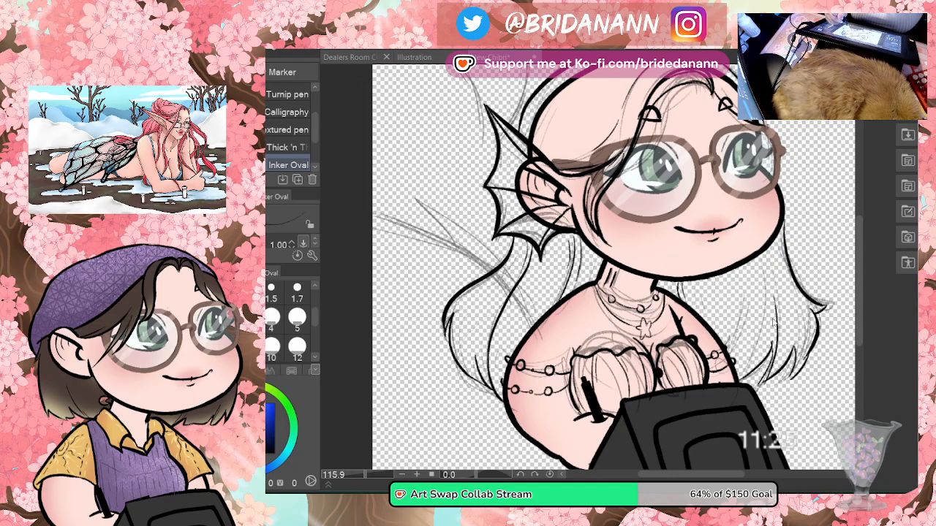
pyautogui.moveTo(778, 293); pyautogui.dragTo(763, 380)
pyautogui.hotkey('ctrl', 'z')
pyautogui.moveTo(776, 297); pyautogui.dragTo(762, 386)
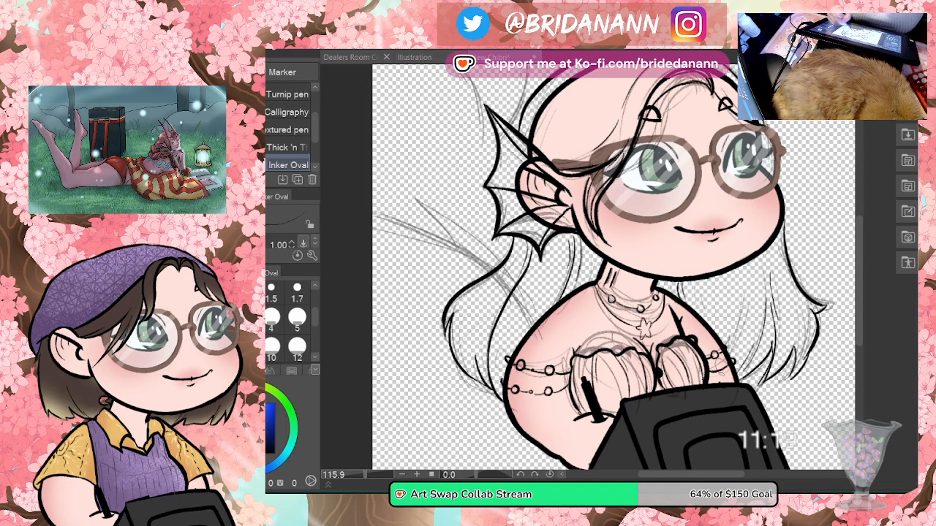
# Step: Add the inner edge and fine strand lines to the far-side hair, joining its contour to the cheek
pyautogui.moveTo(744, 266); pyautogui.dragTo(740, 355)
pyautogui.hotkey('ctrl', 'z')
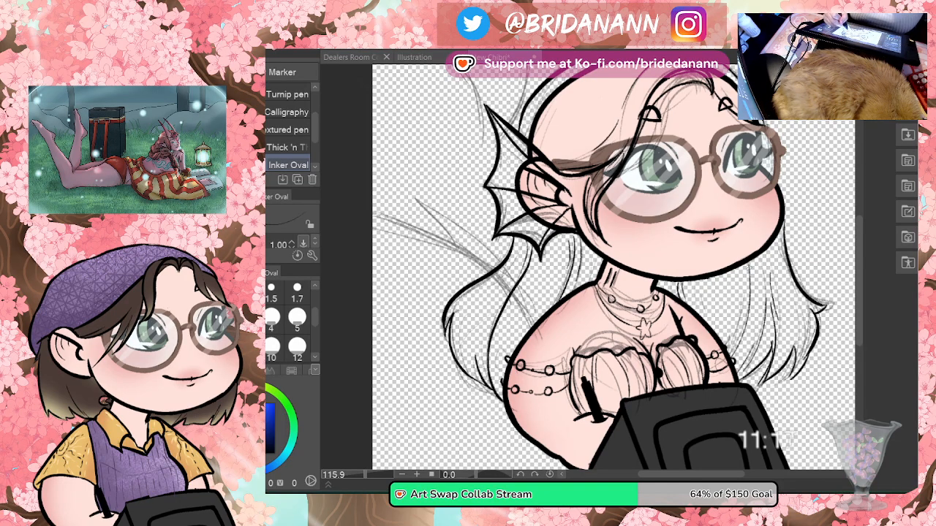
pyautogui.hotkey('ctrl', 'z')
pyautogui.moveTo(749, 262)
pyautogui.mouseDown()
pyautogui.moveTo(752, 314)
pyautogui.moveTo(740, 350)
pyautogui.mouseUp()
pyautogui.moveTo(739, 267)
pyautogui.mouseDown()
pyautogui.moveTo(747, 298)
pyautogui.moveTo(814, 325)
pyautogui.moveTo(814, 339)
pyautogui.mouseUp()
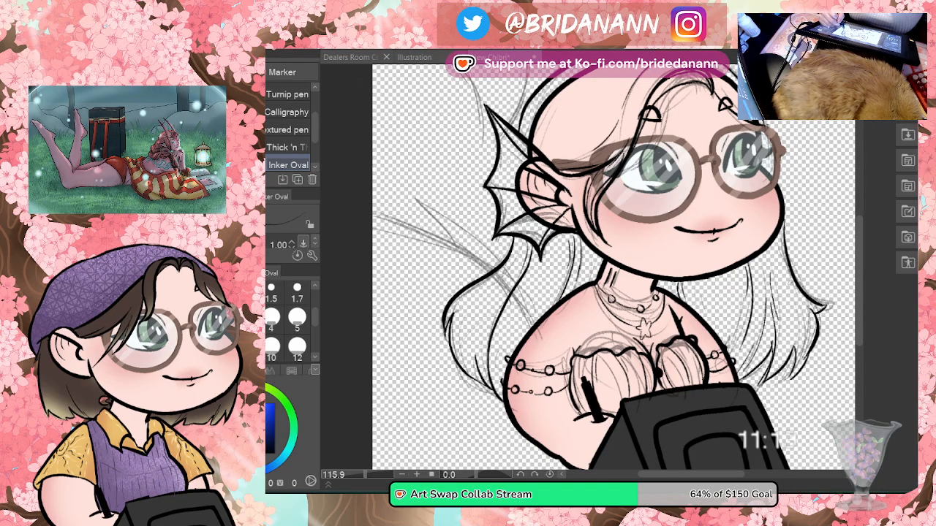
pyautogui.moveTo(788, 279)
pyautogui.mouseDown()
pyautogui.moveTo(814, 342)
pyautogui.moveTo(809, 356)
pyautogui.mouseUp()
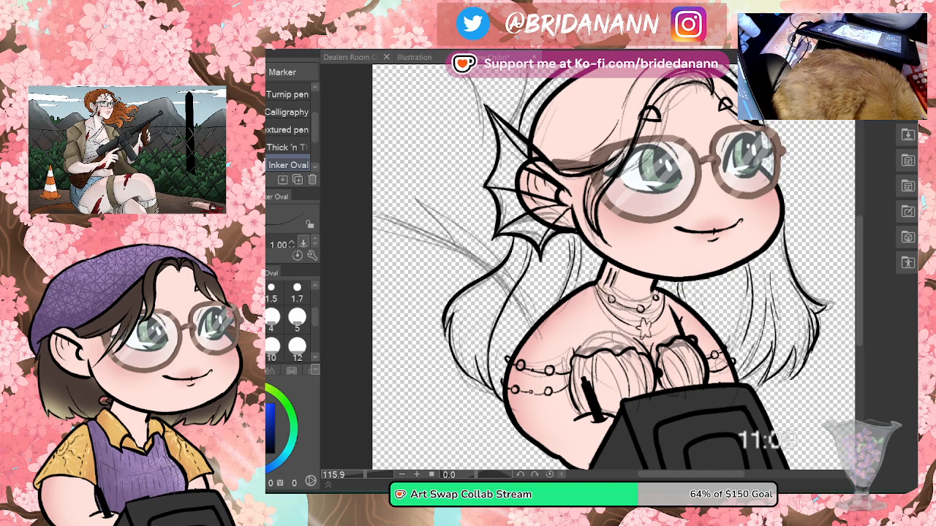
pyautogui.moveTo(779, 215); pyautogui.dragTo(785, 228)
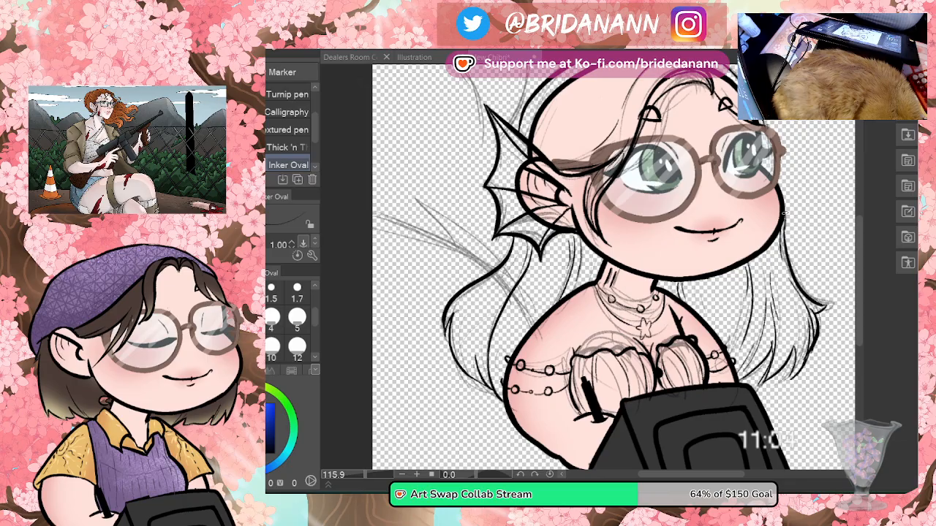
# Step: Ink the lower edge of the tail behind the near-side hair, with the small spiny fin along its upper side
pyautogui.hotkey('alt', 'space')
pyautogui.moveTo(692, 282); pyautogui.dragTo(668, 297)
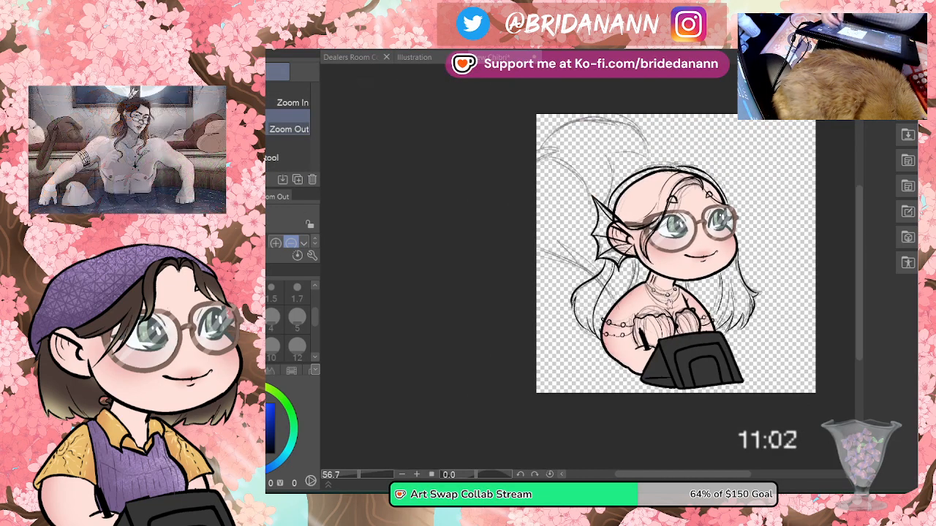
pyautogui.scroll(1, 682, 198)
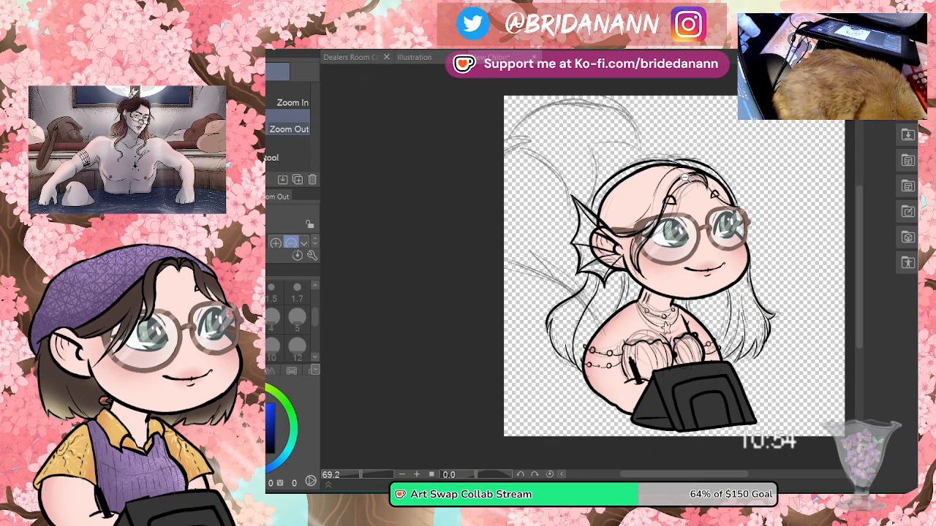
pyautogui.scroll(1, 653, 253)
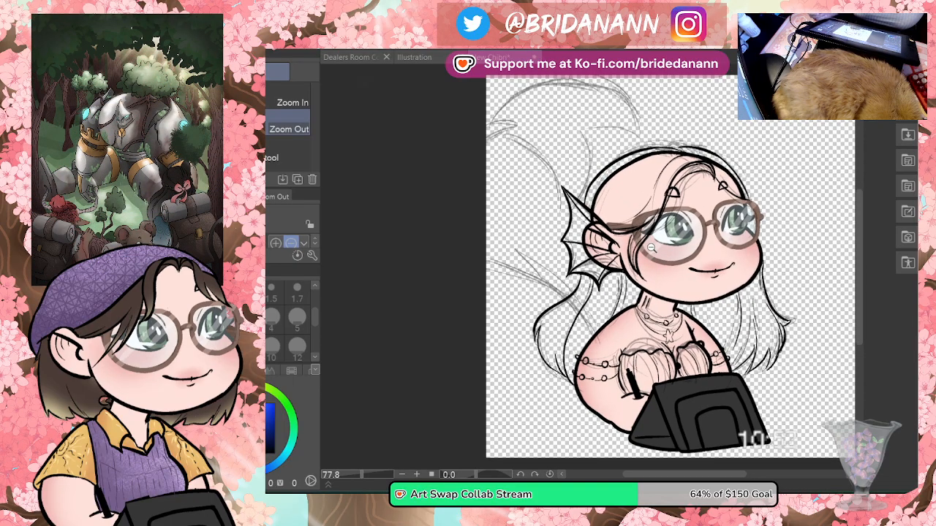
pyautogui.scroll(2, 648, 335)
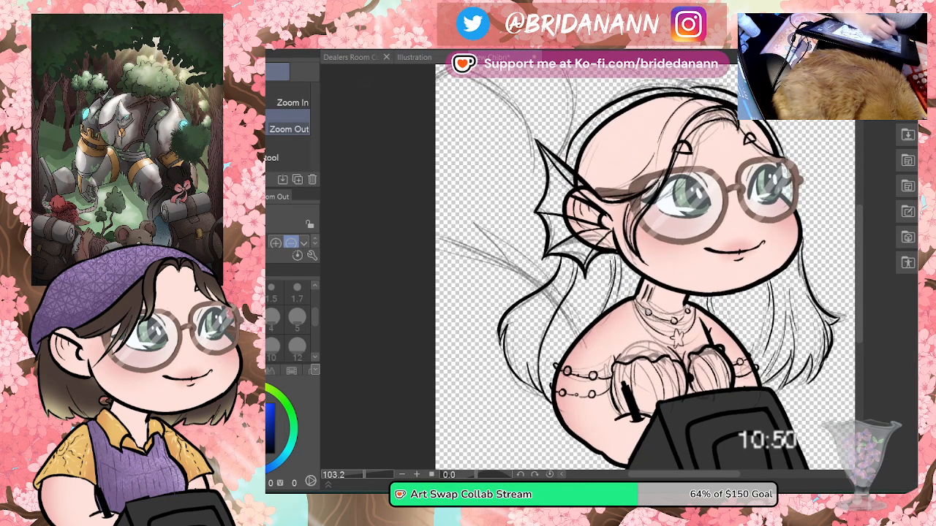
pyautogui.press('p')
pyautogui.moveTo(437, 239); pyautogui.dragTo(509, 263)
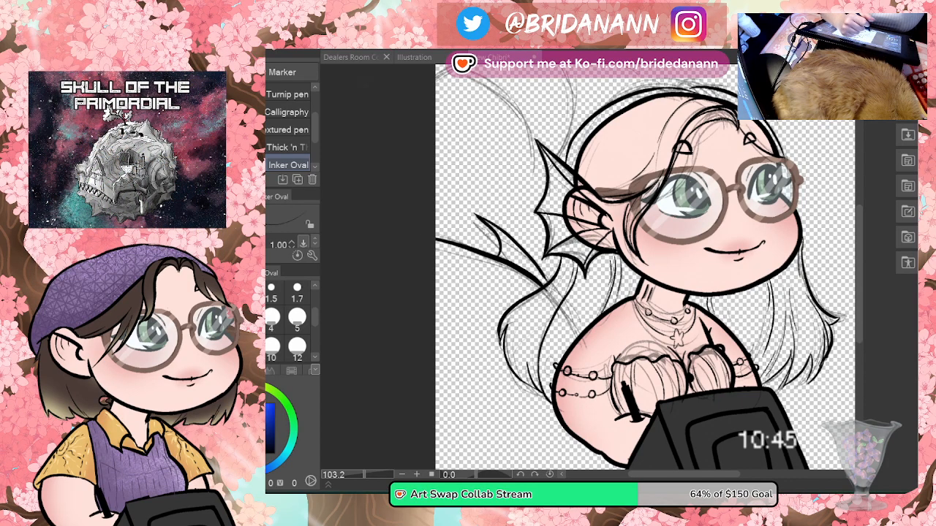
pyautogui.moveTo(487, 222); pyautogui.dragTo(551, 281)
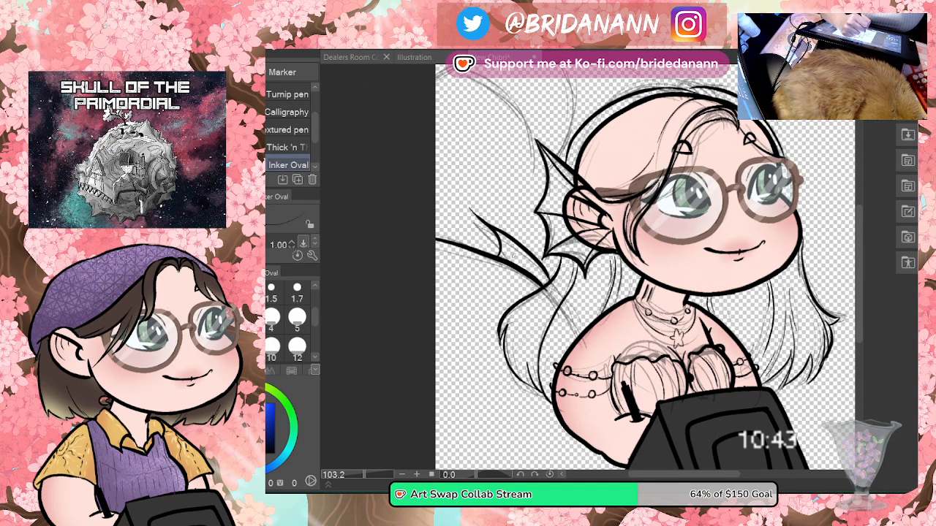
pyautogui.moveTo(502, 245); pyautogui.dragTo(546, 286)
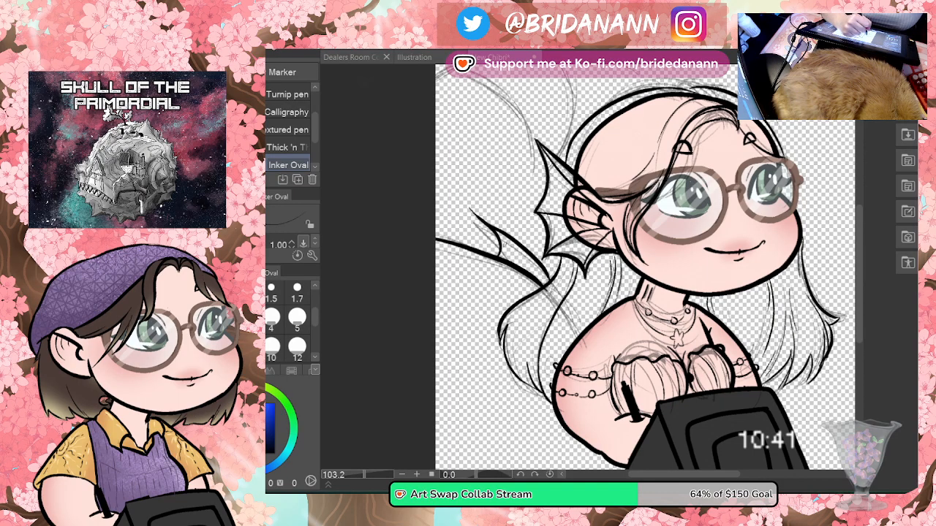
pyautogui.moveTo(500, 240); pyautogui.dragTo(548, 281)
pyautogui.hotkey('ctrl', 'z')
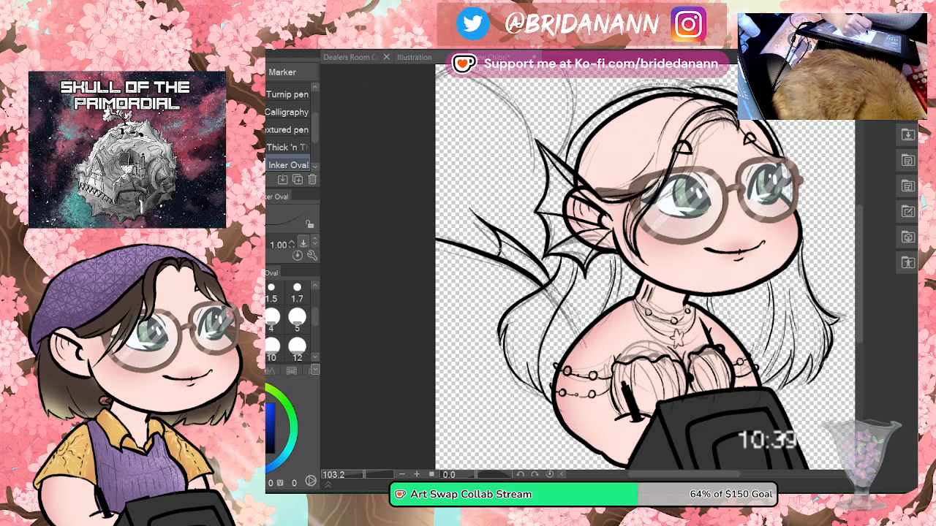
pyautogui.moveTo(499, 250); pyautogui.dragTo(532, 275)
# Step: Ink the curled fold where the tail meets the tail fin at the canvas edge
pyautogui.moveTo(863, 279); pyautogui.dragTo(860, 236)
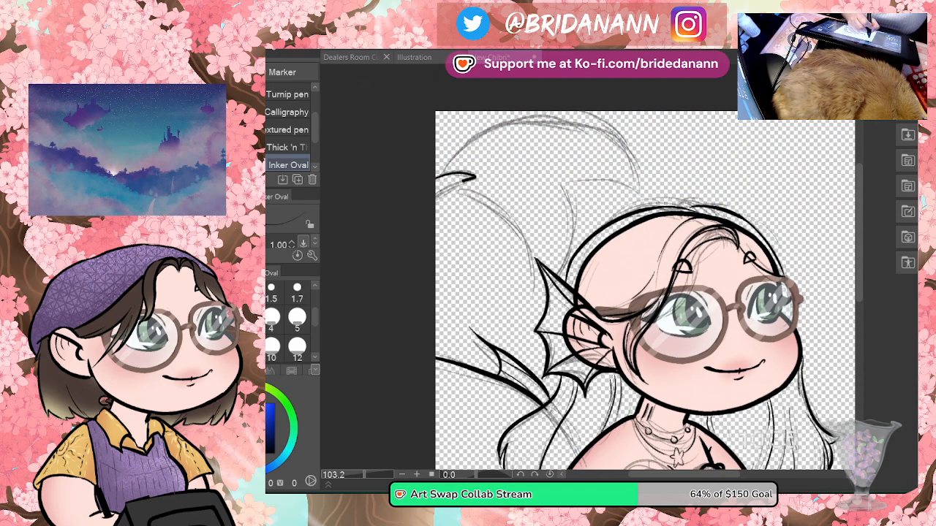
pyautogui.hotkey('ctrl', 'z')
pyautogui.moveTo(434, 175)
pyautogui.mouseDown()
pyautogui.moveTo(474, 175)
pyautogui.moveTo(411, 238)
pyautogui.mouseUp()
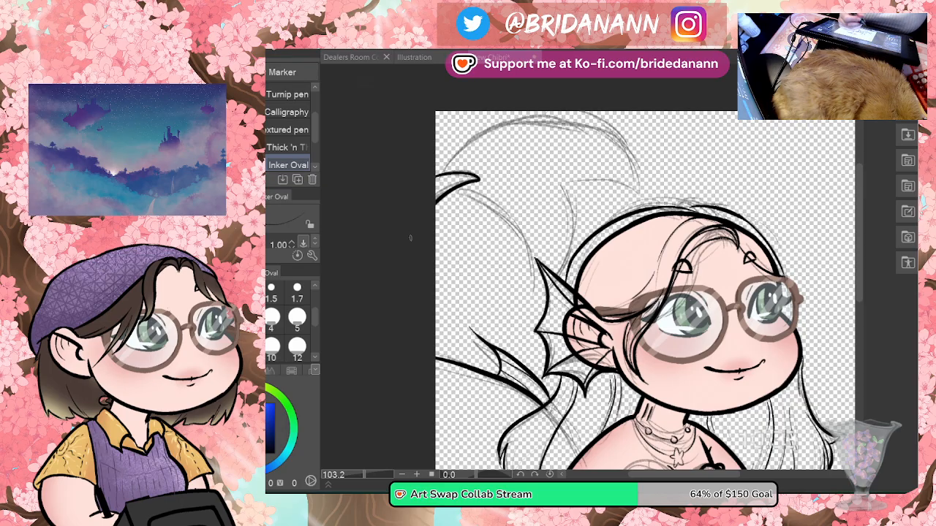
# Step: Ink the tail fin's long upper arc, the curved edge of its lower lobe and the notched edge between the two pointed tips
pyautogui.moveTo(442, 169); pyautogui.dragTo(603, 126)
pyautogui.hotkey('ctrl', 'z')
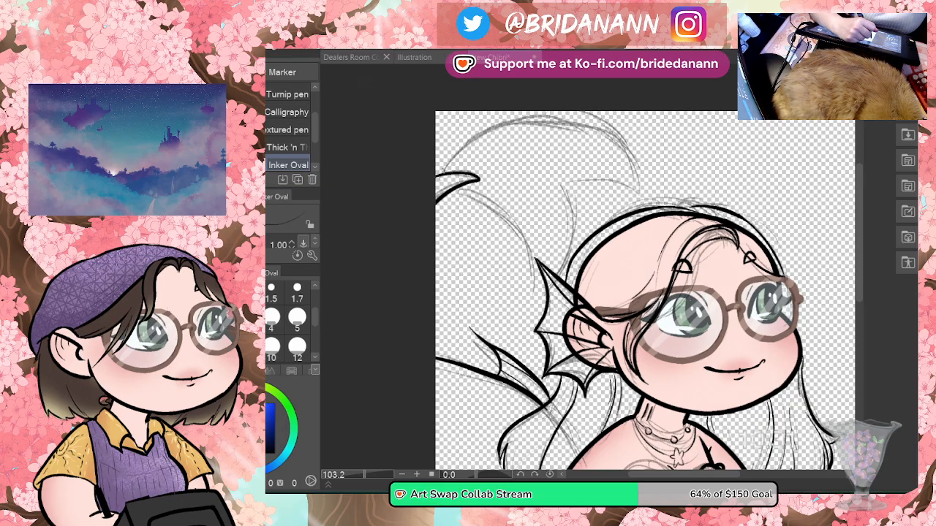
pyautogui.moveTo(443, 173)
pyautogui.mouseDown()
pyautogui.moveTo(550, 120)
pyautogui.moveTo(622, 175)
pyautogui.mouseUp()
pyautogui.moveTo(452, 188); pyautogui.dragTo(533, 300)
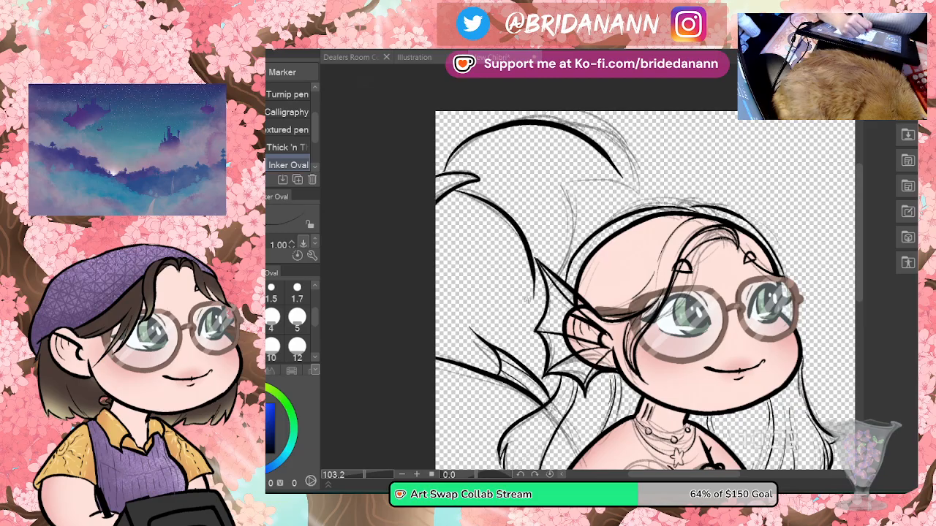
pyautogui.moveTo(544, 178)
pyautogui.mouseDown()
pyautogui.moveTo(558, 272)
pyautogui.moveTo(536, 279)
pyautogui.moveTo(549, 299)
pyautogui.mouseUp()
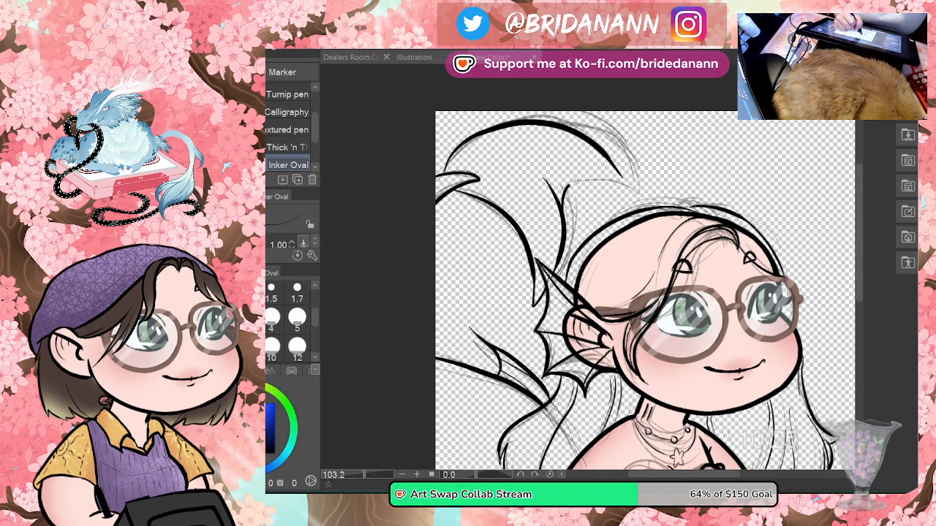
pyautogui.moveTo(560, 187); pyautogui.dragTo(633, 193)
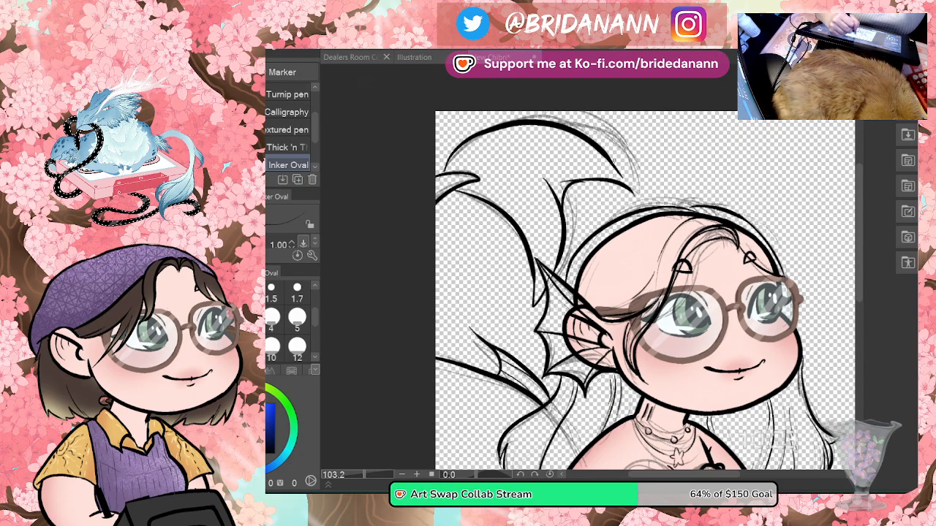
pyautogui.hotkey('ctrl', 'z')
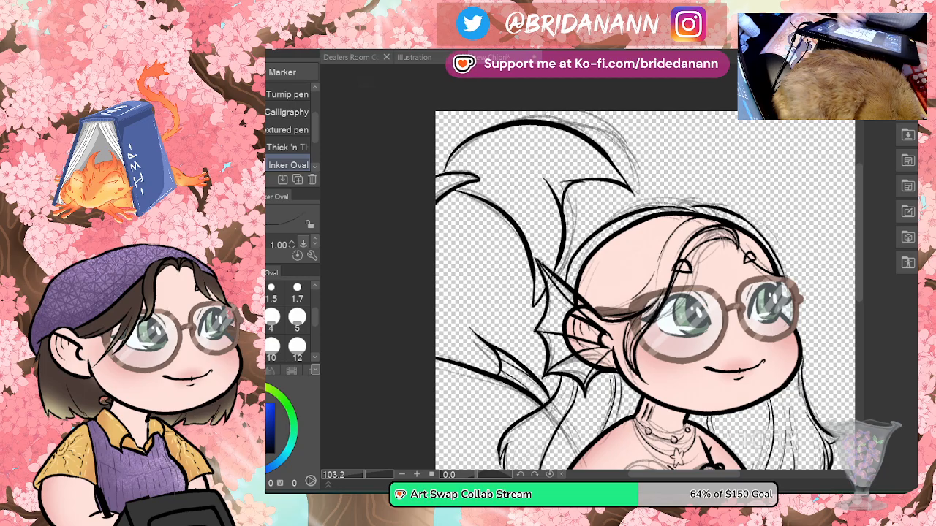
# Step: Display the sketch in blue beneath the line art and reduce its opacity to a faint guide
pyautogui.hotkey('alt', 'space')
pyautogui.moveTo(614, 178); pyautogui.dragTo(582, 180)
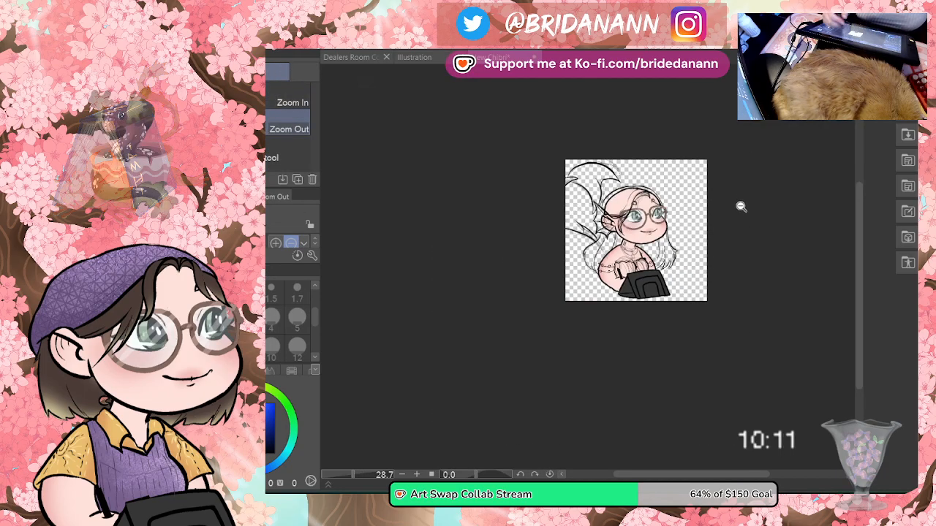
pyautogui.moveTo(706, 209)
pyautogui.mouseDown()
pyautogui.moveTo(698, 209)
pyautogui.moveTo(685, 166)
pyautogui.moveTo(690, 181)
pyautogui.mouseUp()
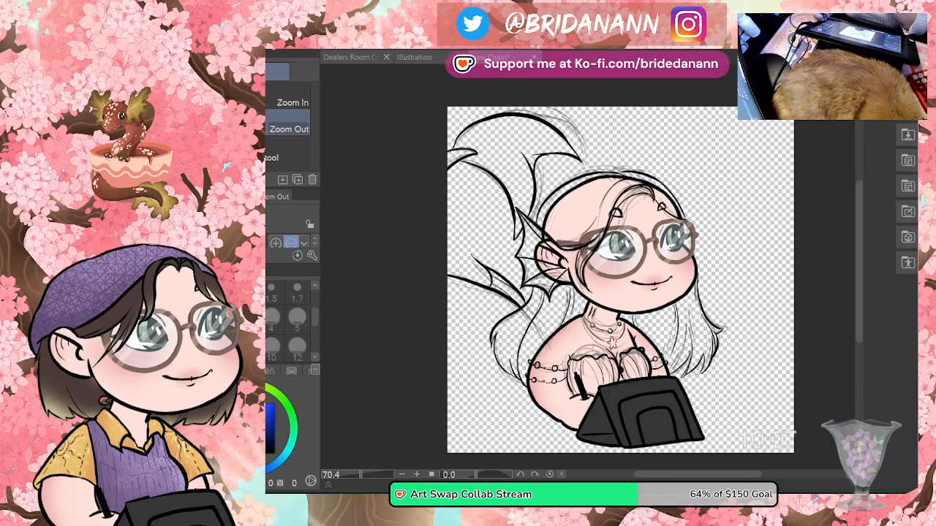
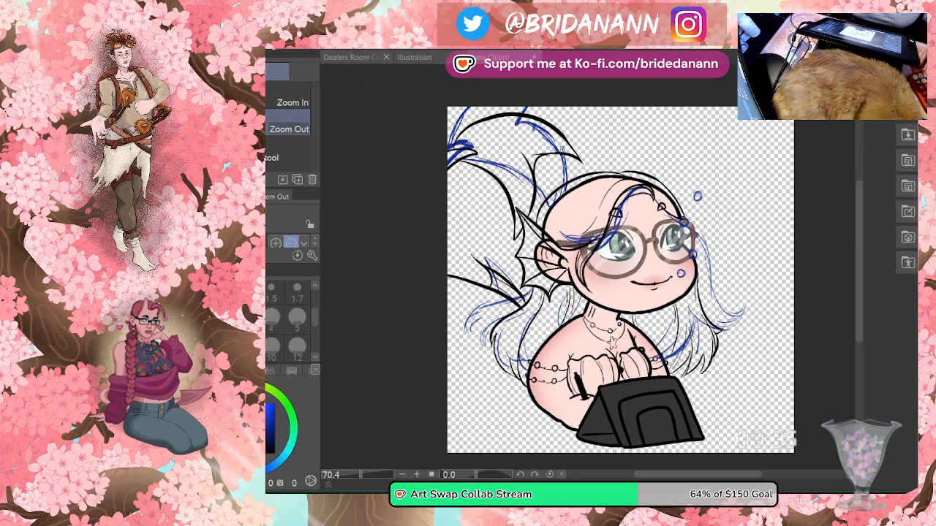
pyautogui.rightClick(850, 126)
pyautogui.moveTo(886, 333)
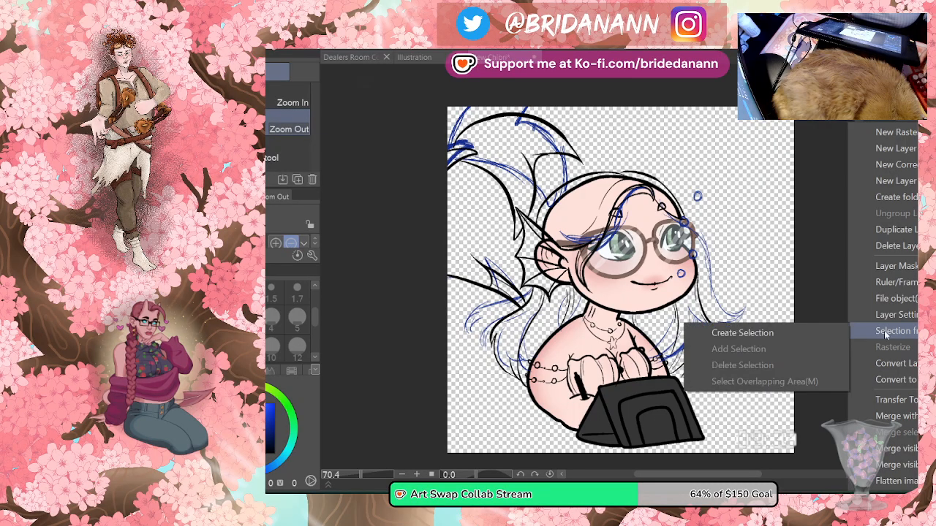
pyautogui.press('Escape')
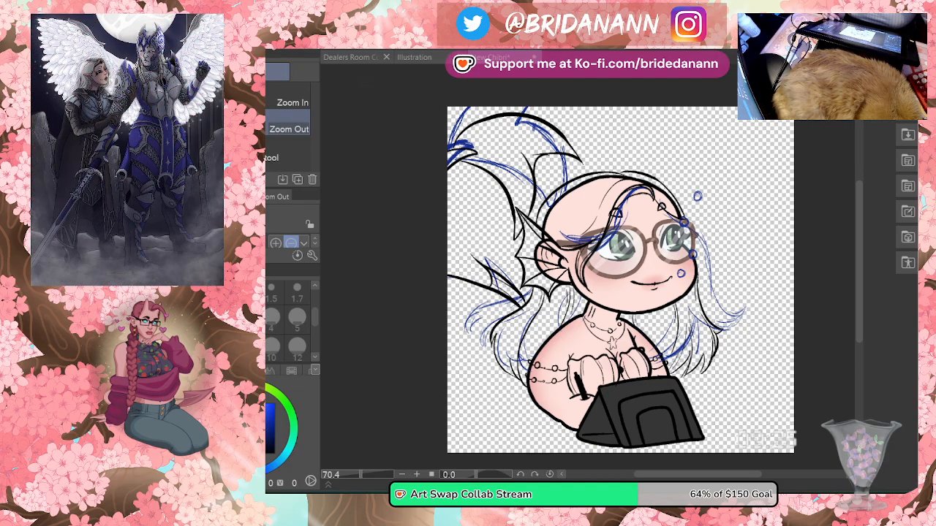
pyautogui.hotkey('ctrl', 'z')
pyautogui.hotkey('ctrl', 'y')
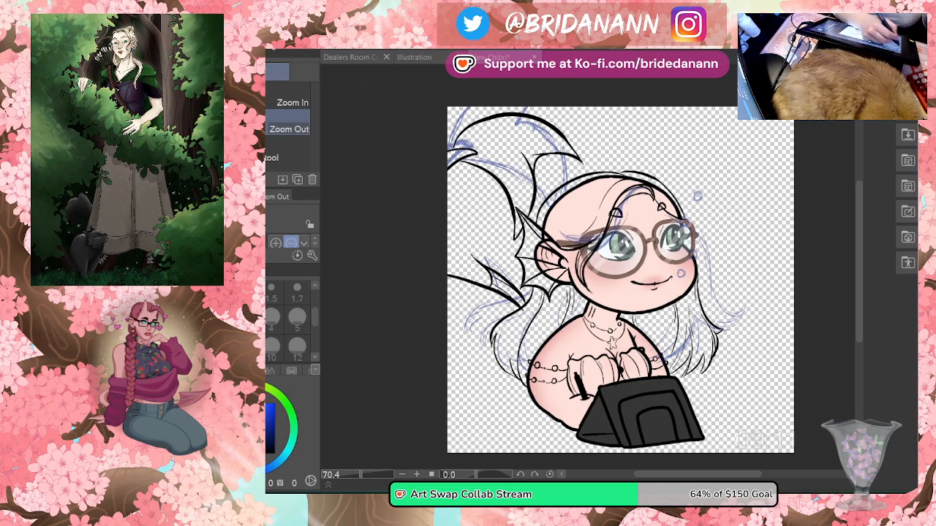
# Step: Lasso the inked tail fin above the ear, rotate it slightly counterclockwise and shift it up a little
pyautogui.press('m')
pyautogui.moveTo(408, 66); pyautogui.dragTo(439, 278)
pyautogui.hotkey('ctrl', 't')
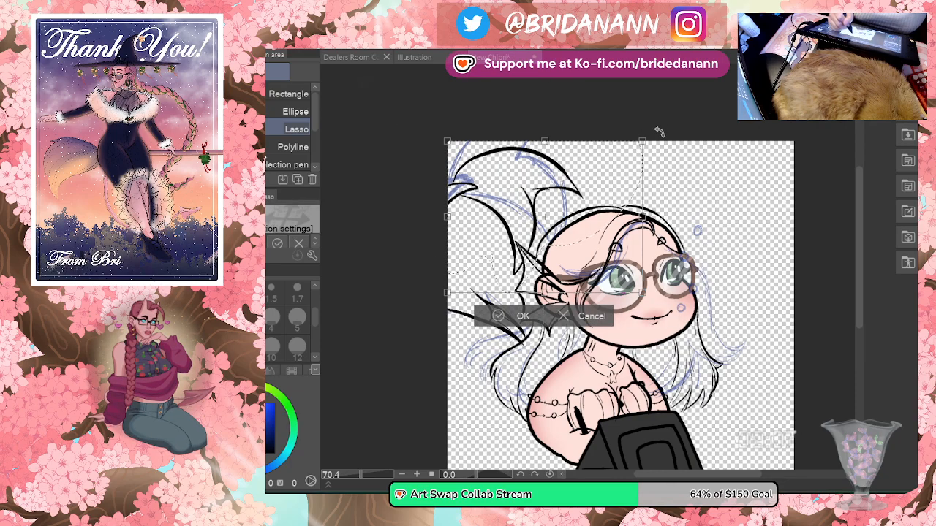
pyautogui.moveTo(658, 133); pyautogui.dragTo(646, 84)
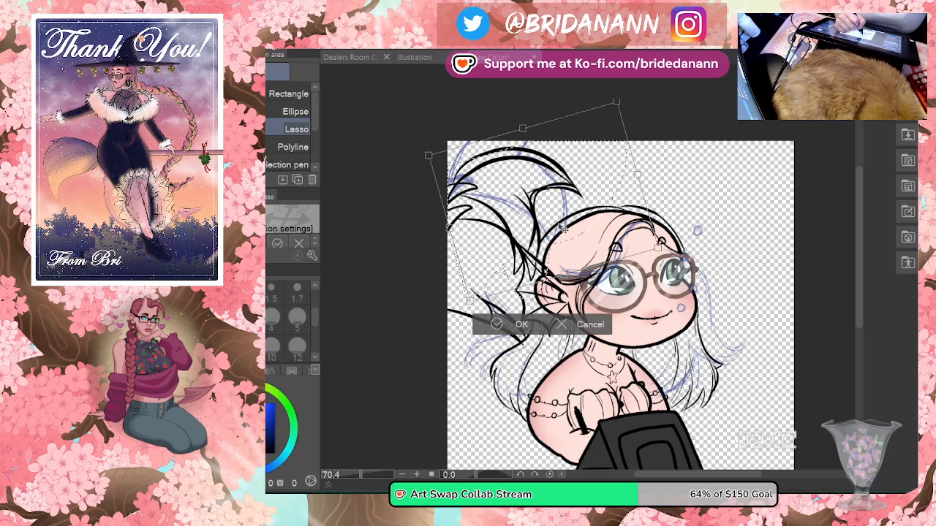
pyautogui.moveTo(562, 228); pyautogui.dragTo(563, 218)
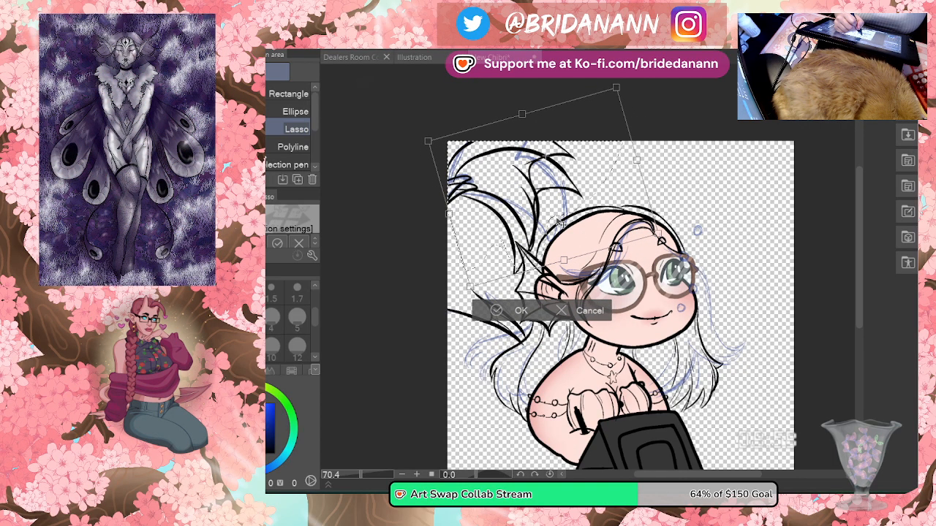
pyautogui.click(497, 309)
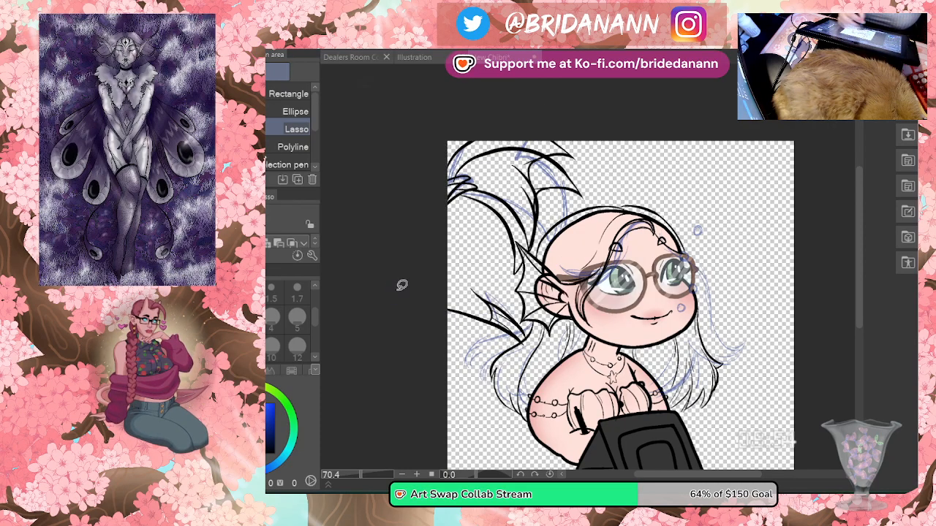
# Step: Lasso the small spiny fin on the lower tail, rotate it slightly clockwise, nudge it into place and deselect it
pyautogui.hotkey('ctrl', 'space')
pyautogui.click(526, 359)
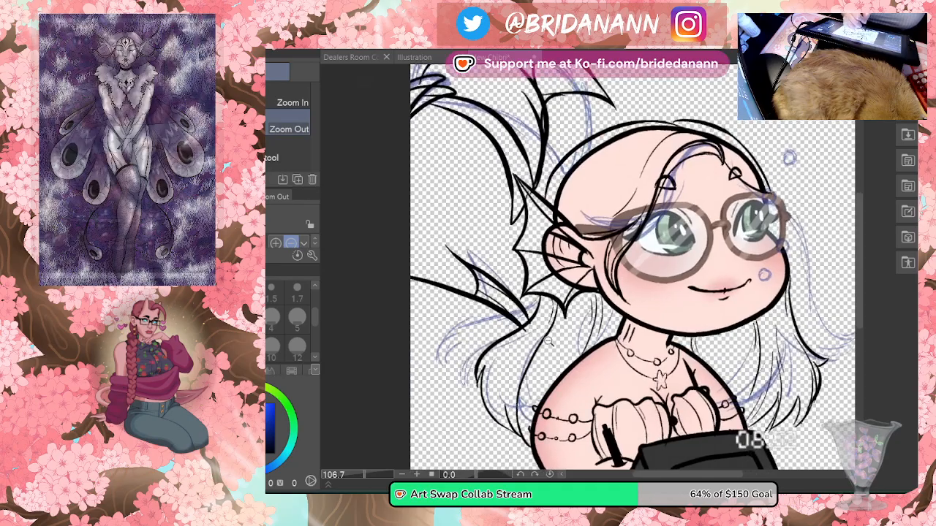
pyautogui.click(549, 342)
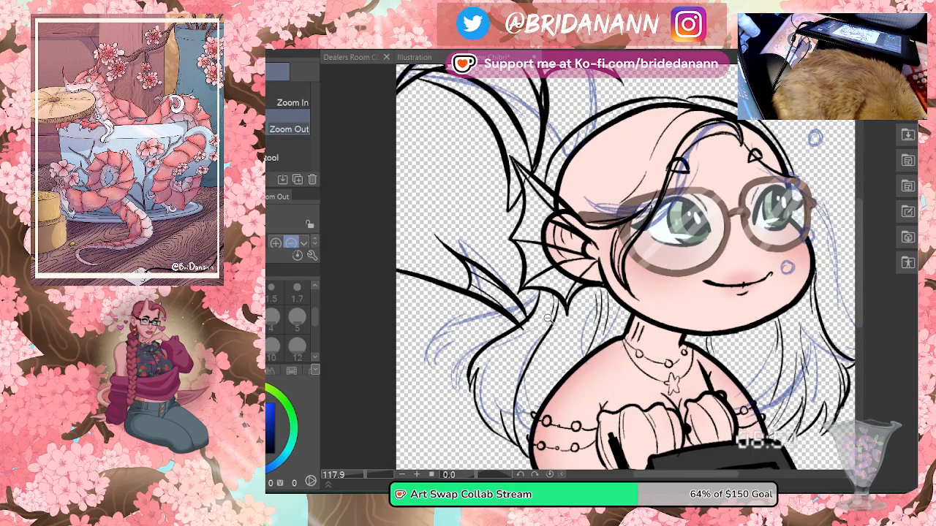
pyautogui.press('e')
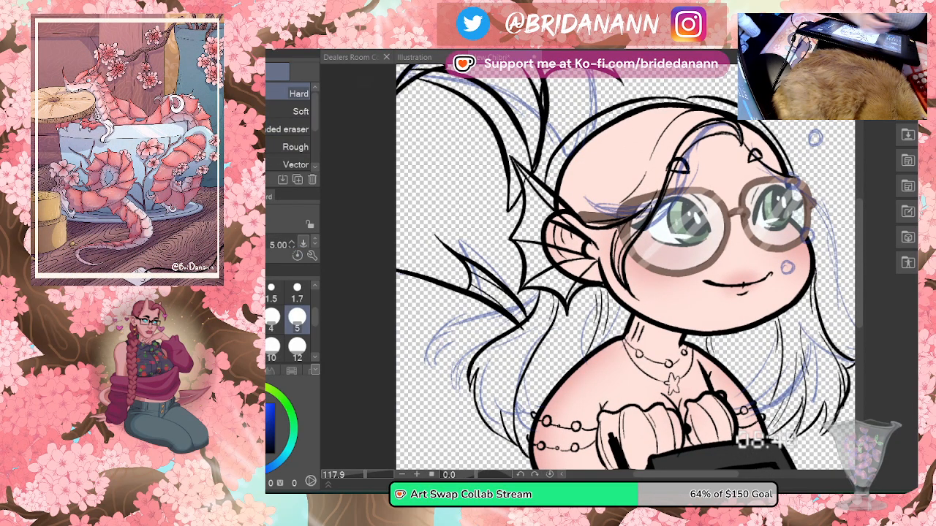
pyautogui.press('m')
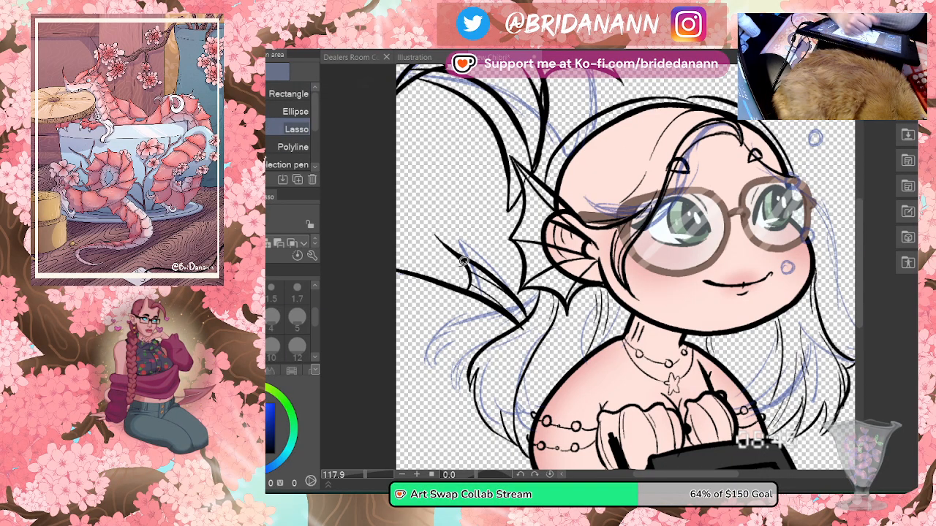
pyautogui.moveTo(465, 261)
pyautogui.mouseDown()
pyautogui.moveTo(426, 242)
pyautogui.moveTo(508, 253)
pyautogui.moveTo(548, 318)
pyautogui.moveTo(532, 322)
pyautogui.moveTo(479, 287)
pyautogui.moveTo(455, 206)
pyautogui.moveTo(432, 249)
pyautogui.mouseUp()
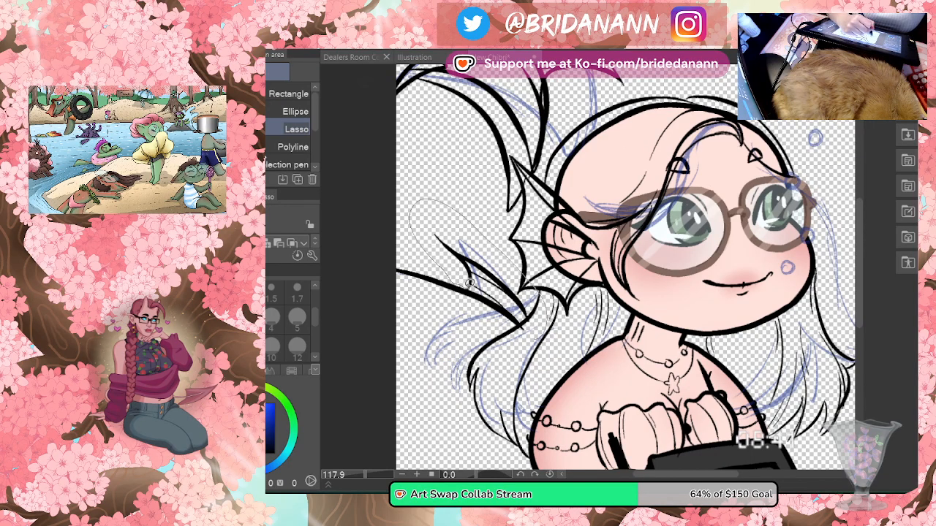
pyautogui.moveTo(507, 300); pyautogui.dragTo(503, 287)
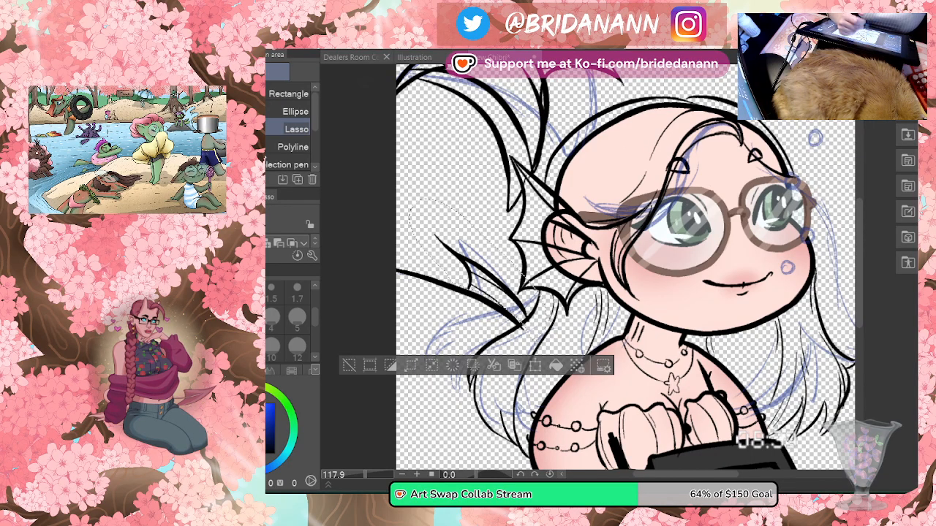
pyautogui.hotkey('ctrl', 't')
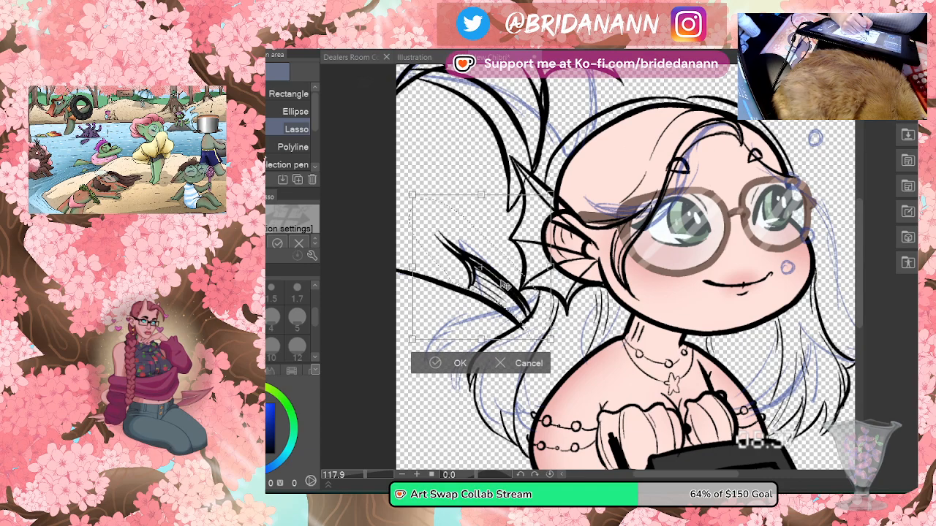
pyautogui.moveTo(568, 186); pyautogui.dragTo(573, 195)
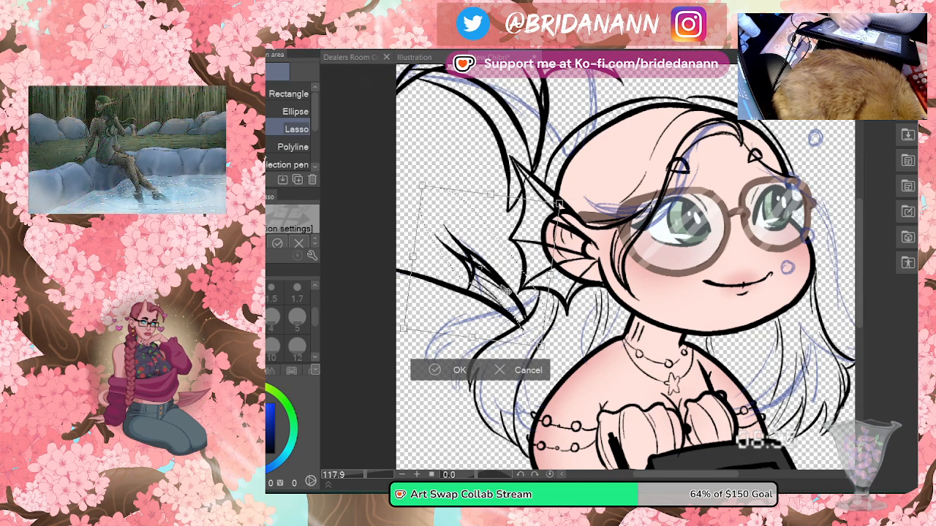
pyautogui.moveTo(503, 292); pyautogui.dragTo(506, 291)
pyautogui.press('Return')
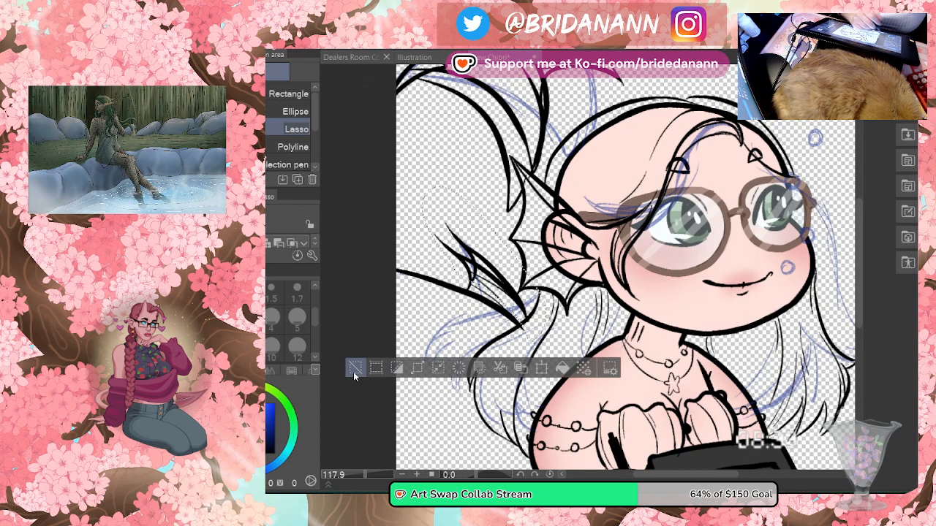
pyautogui.hotkey('ctrl', 'd')
pyautogui.press('p')
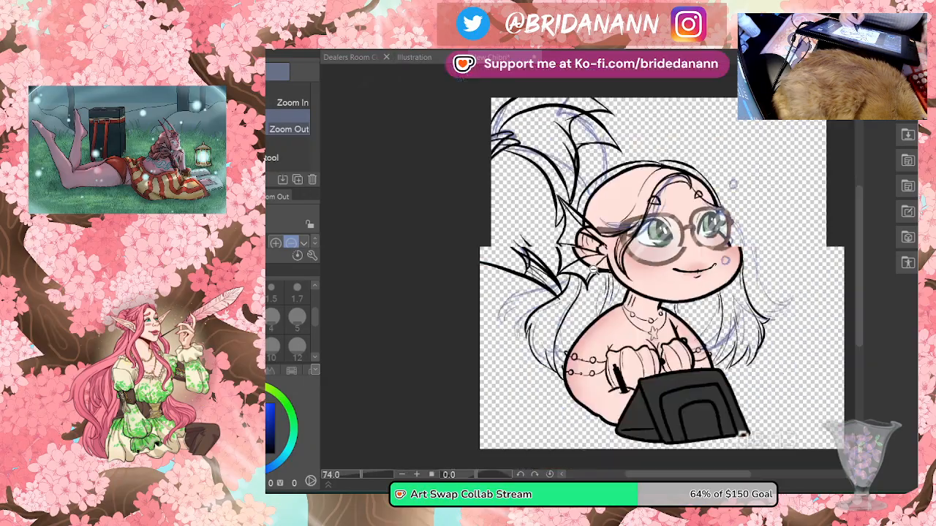
# Step: Erase the inked hair strand that falls from the forehead across the glasses' near lens and cheek
pyautogui.moveTo(702, 84); pyautogui.dragTo(676, 84)
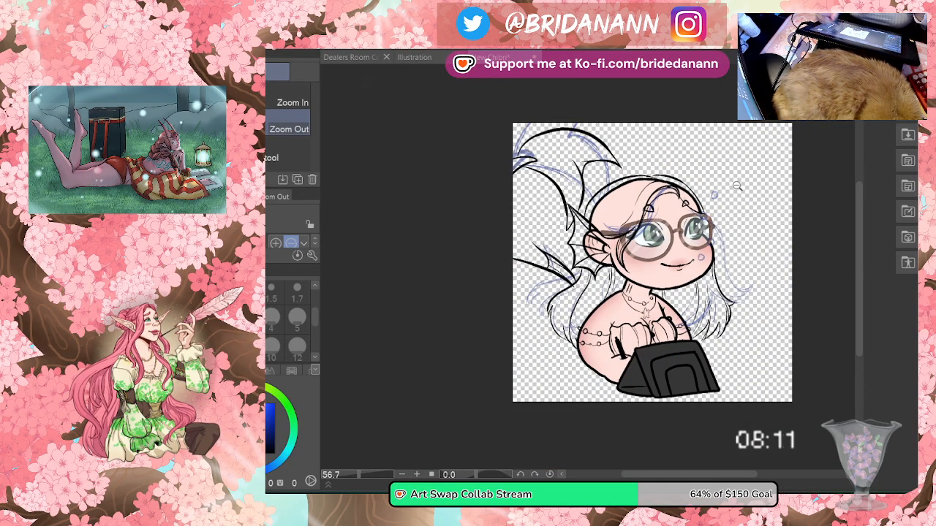
pyautogui.moveTo(707, 156); pyautogui.dragTo(718, 162)
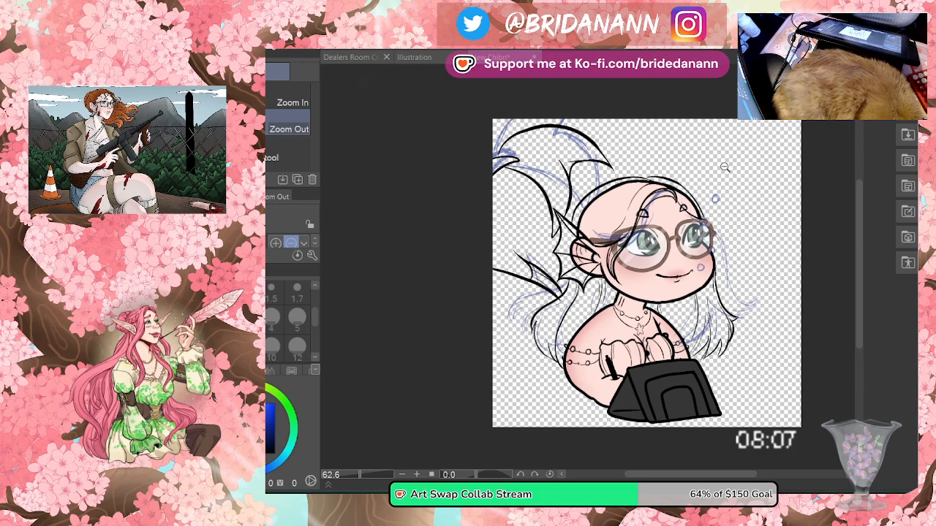
pyautogui.click(774, 288)
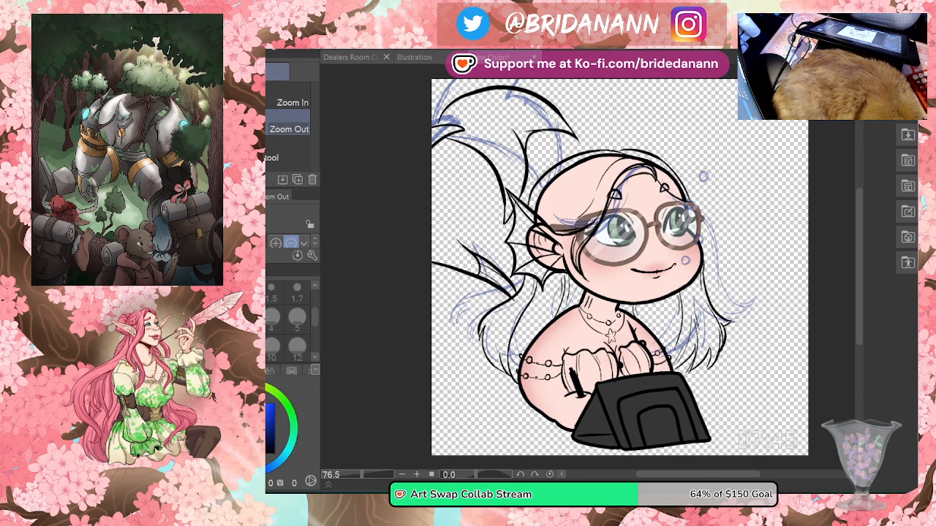
pyautogui.scroll(5, 613, 182)
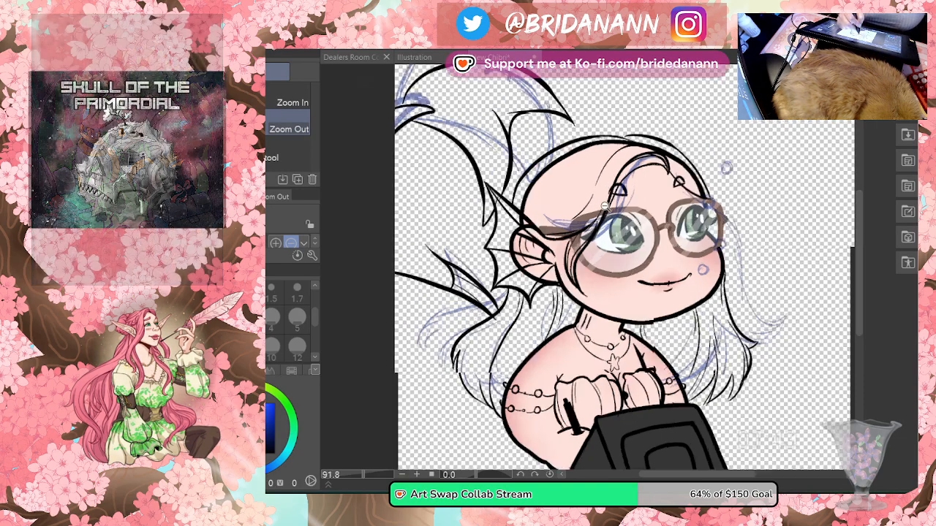
pyautogui.press('m')
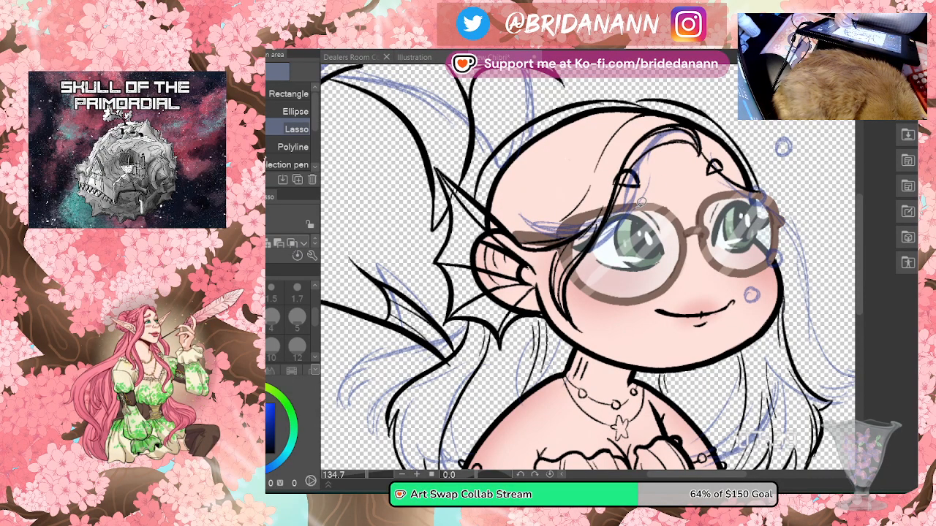
pyautogui.press('e')
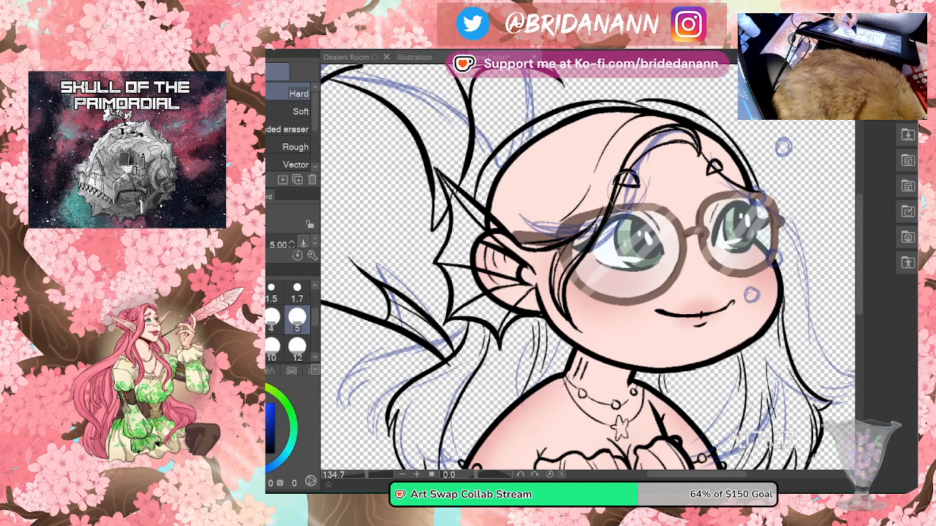
pyautogui.moveTo(626, 179)
pyautogui.mouseDown()
pyautogui.moveTo(579, 271)
pyautogui.moveTo(613, 235)
pyautogui.moveTo(558, 276)
pyautogui.moveTo(618, 292)
pyautogui.mouseUp()
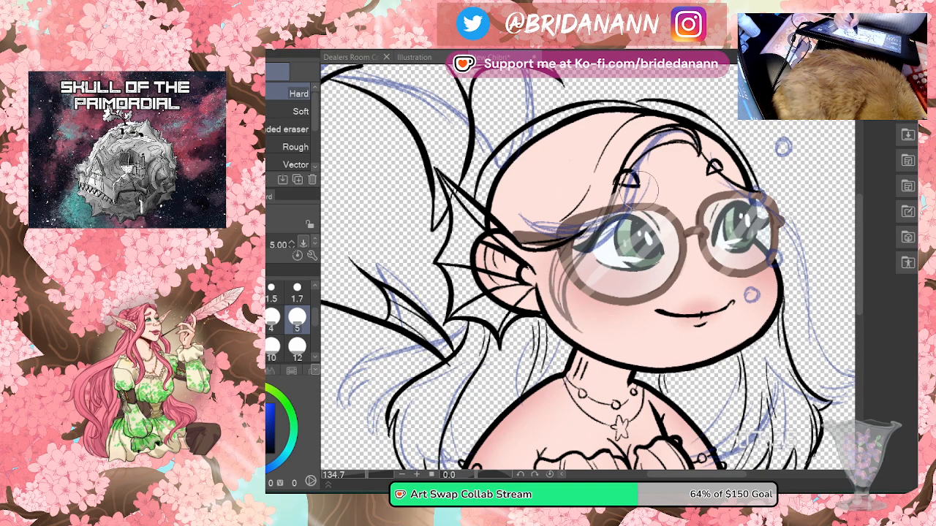
# Step: Ink the lower curve of the swept bang along the blue sketch, from the temple above the glasses up to the forehead
pyautogui.press('p')
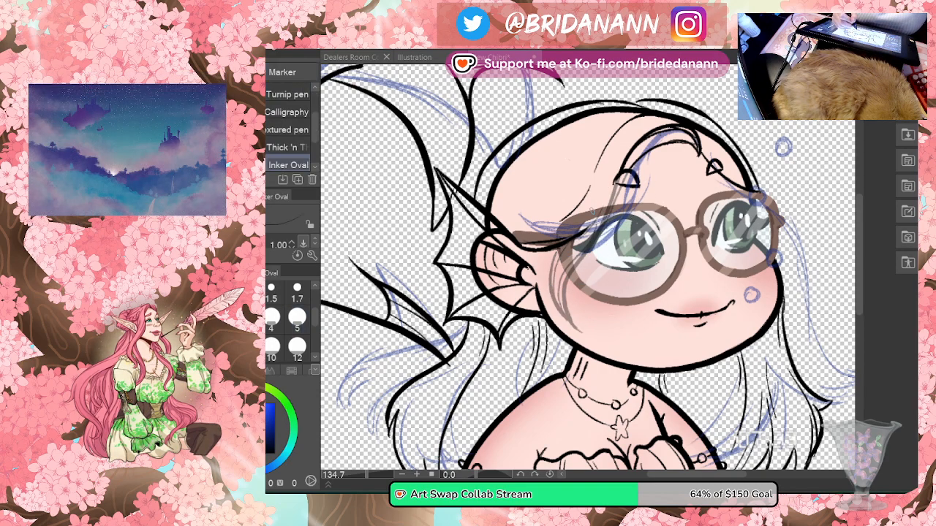
pyautogui.moveTo(522, 224)
pyautogui.mouseDown()
pyautogui.moveTo(581, 235)
pyautogui.moveTo(618, 221)
pyautogui.mouseUp()
pyautogui.hotkey('ctrl', 'z')
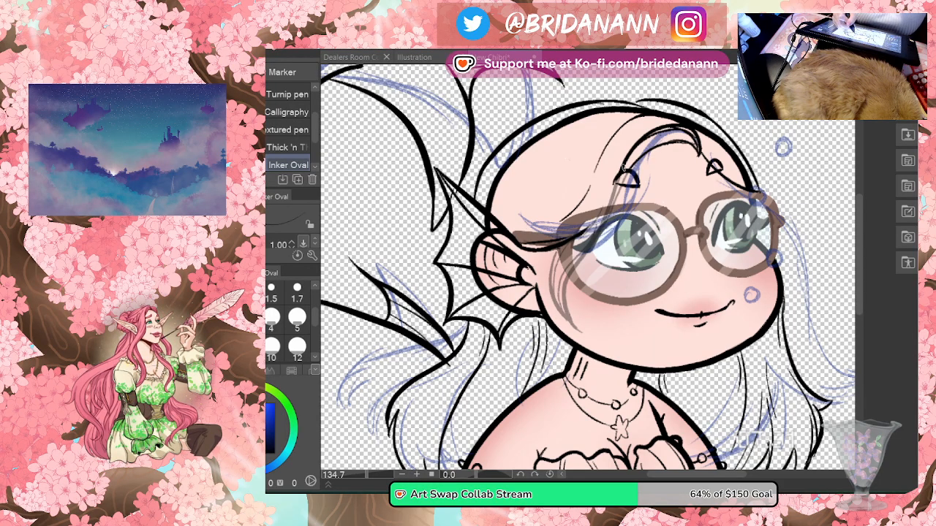
pyautogui.moveTo(528, 218); pyautogui.dragTo(586, 242)
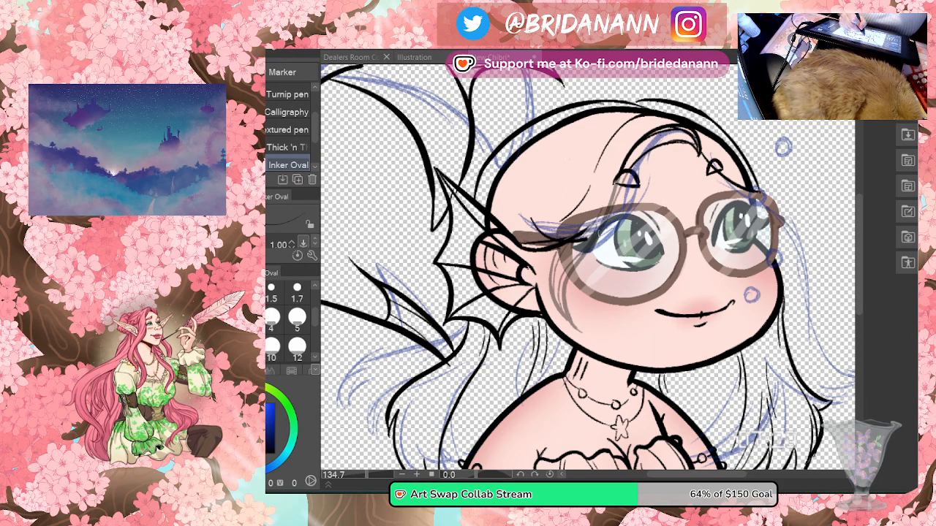
pyautogui.hotkey('ctrl', 'z')
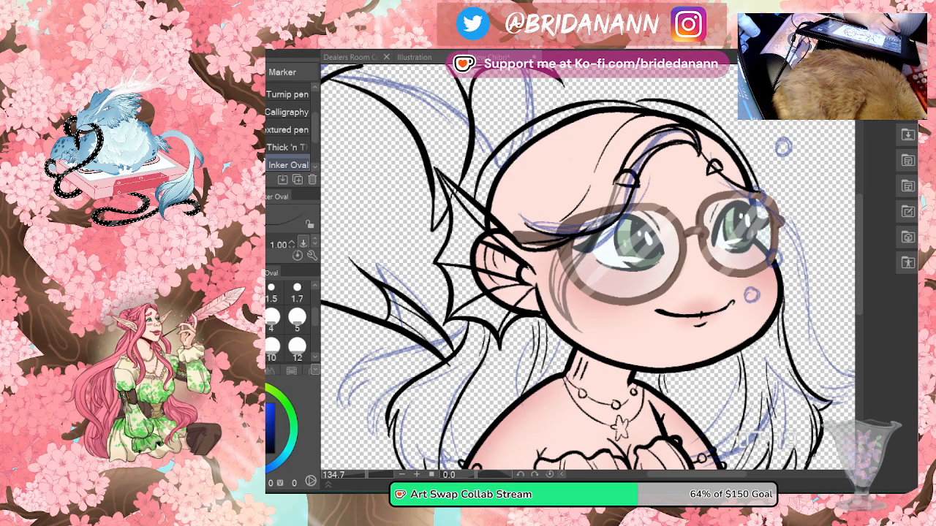
# Step: Erase the old outer bang lines and ink the bang's upper curve from above the glasses to the hair parting
pyautogui.press('e')
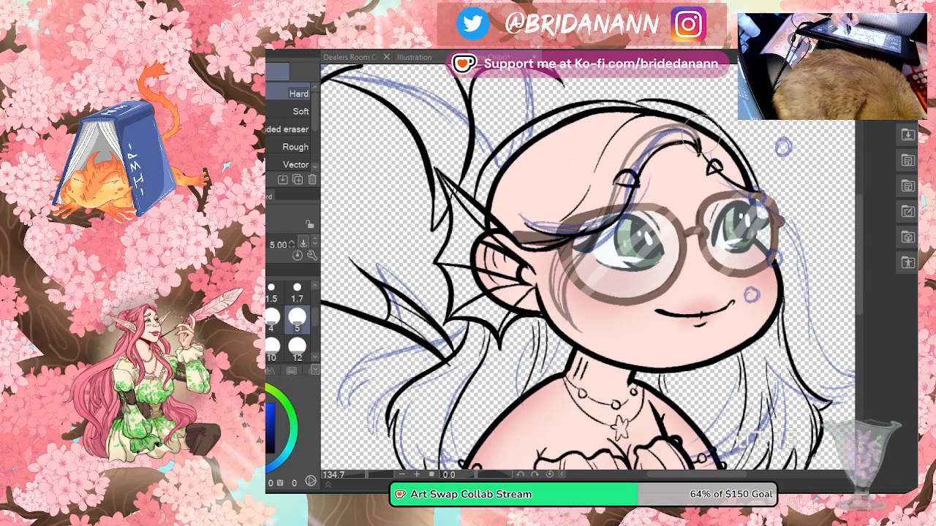
pyautogui.press('p')
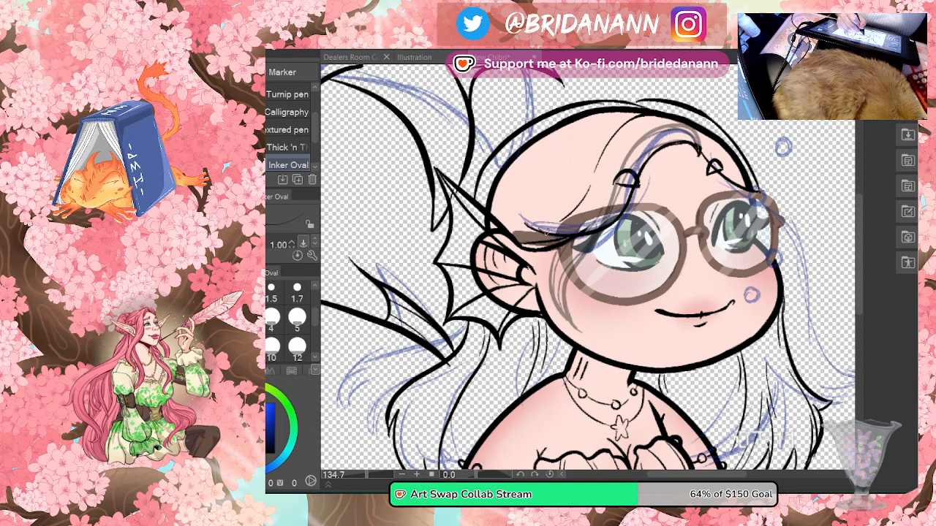
pyautogui.moveTo(546, 232); pyautogui.dragTo(626, 189)
pyautogui.moveTo(594, 217); pyautogui.dragTo(696, 149)
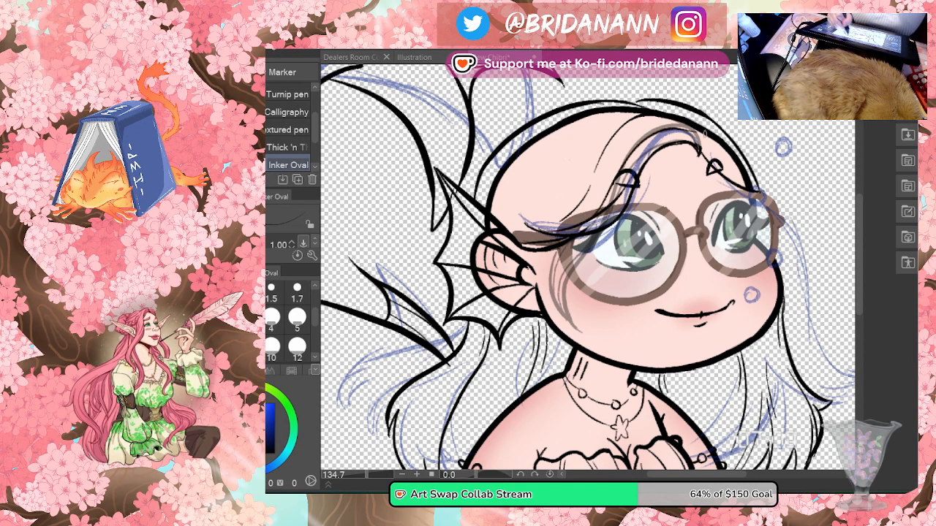
pyautogui.hotkey('ctrl', 'z')
pyautogui.moveTo(591, 217); pyautogui.dragTo(708, 144)
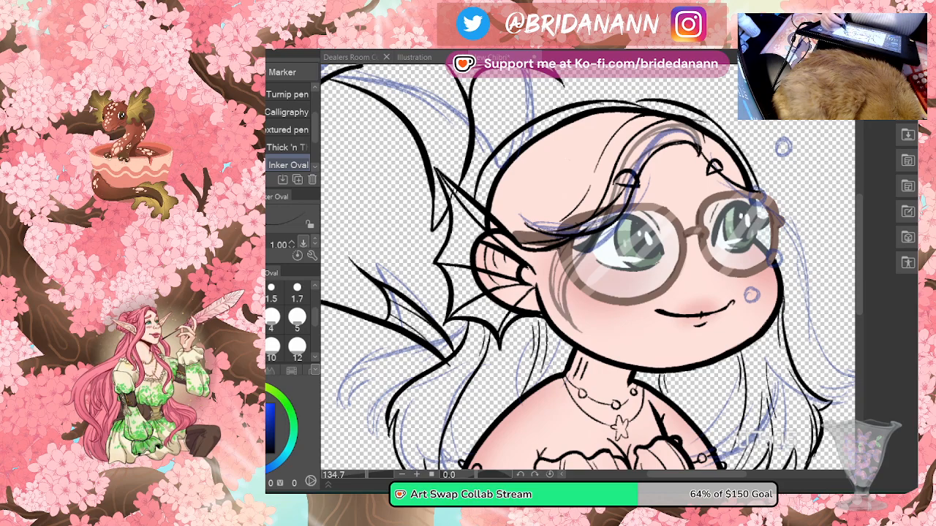
# Step: Refine the bang's outline near the parting and erase stray line work along its upper edge
pyautogui.press('e')
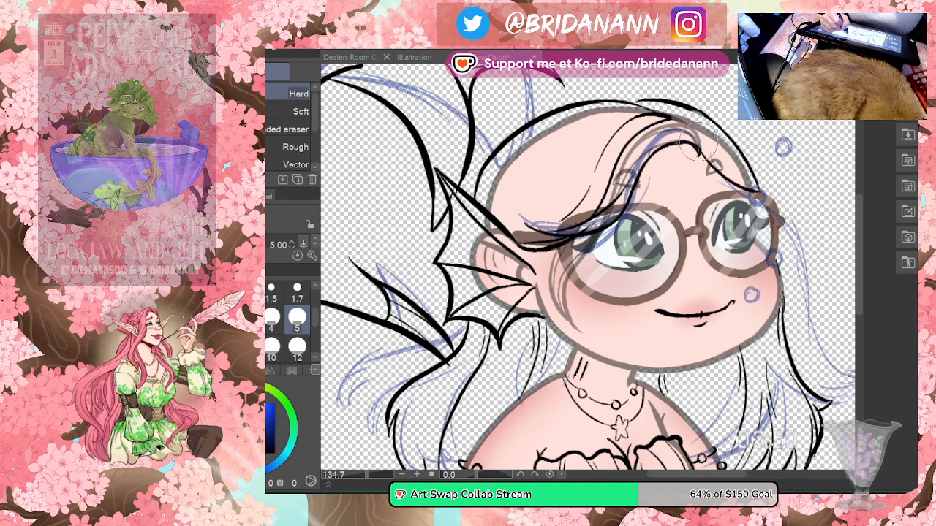
pyautogui.press('p')
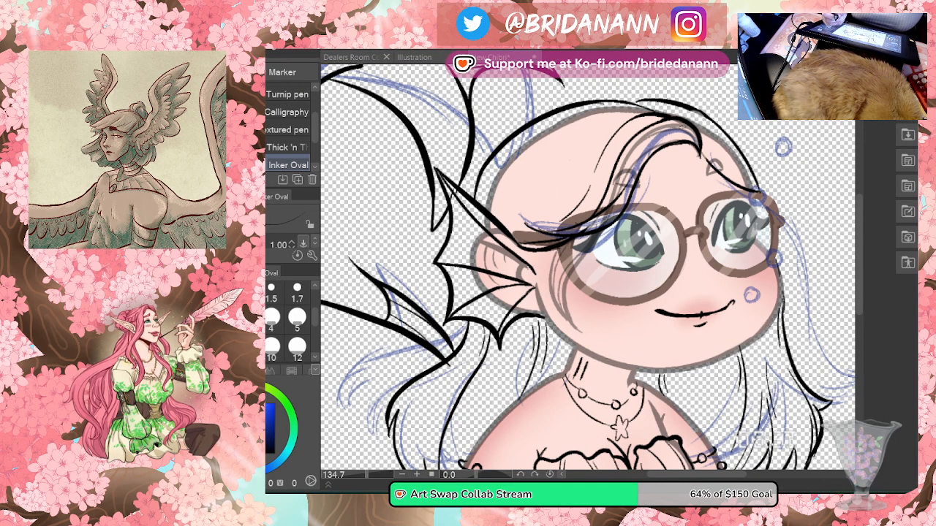
pyautogui.press('e')
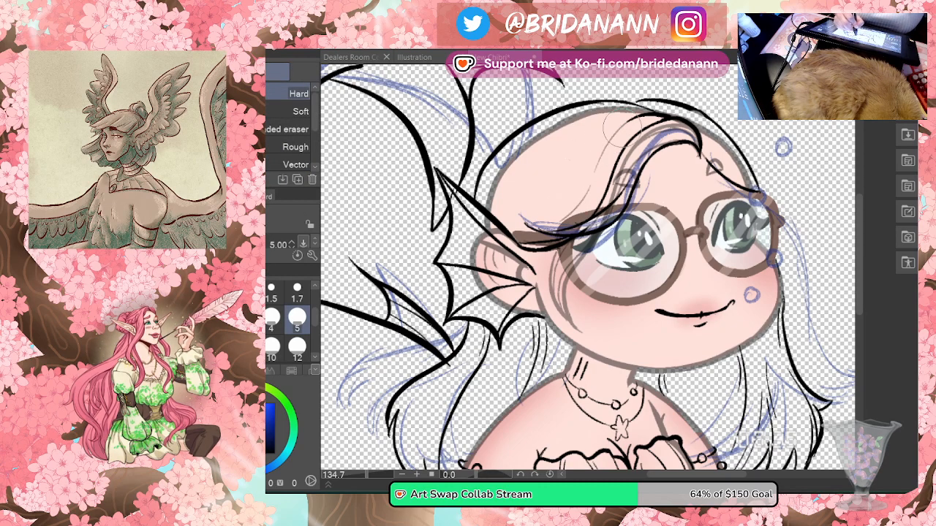
pyautogui.moveTo(618, 130)
pyautogui.mouseDown()
pyautogui.moveTo(673, 102)
pyautogui.moveTo(687, 121)
pyautogui.moveTo(662, 99)
pyautogui.moveTo(650, 131)
pyautogui.mouseUp()
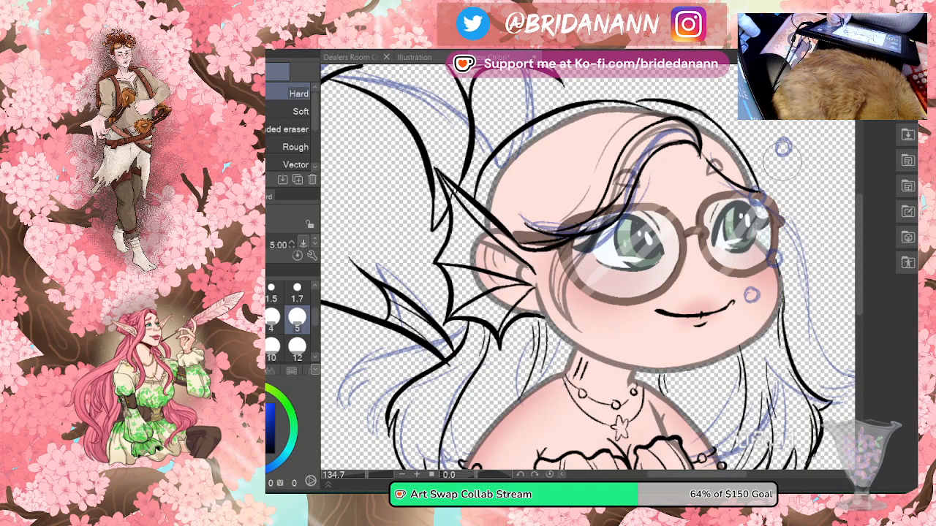
# Step: Ink inner strand lines following the curve of the swept bang toward its pointed end at the parting
pyautogui.press('p')
pyautogui.moveTo(644, 137); pyautogui.dragTo(699, 151)
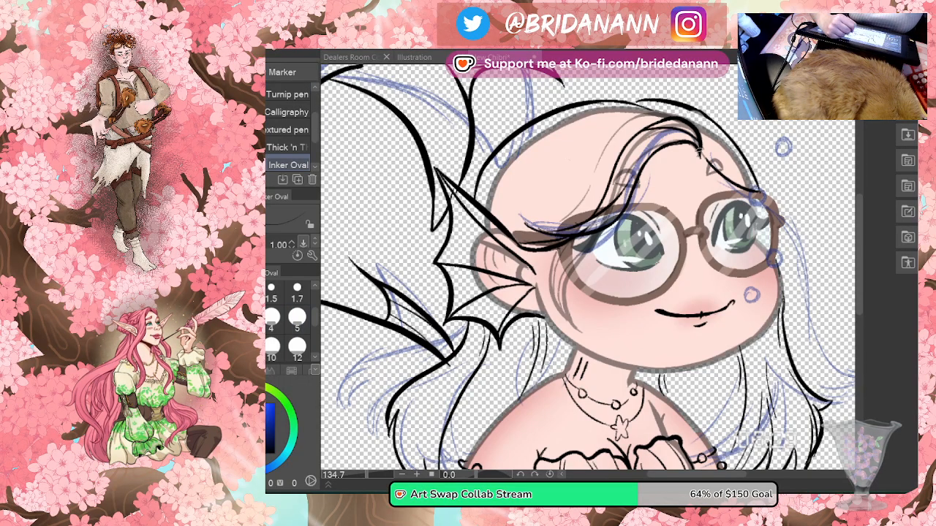
pyautogui.hotkey('ctrl', 'z')
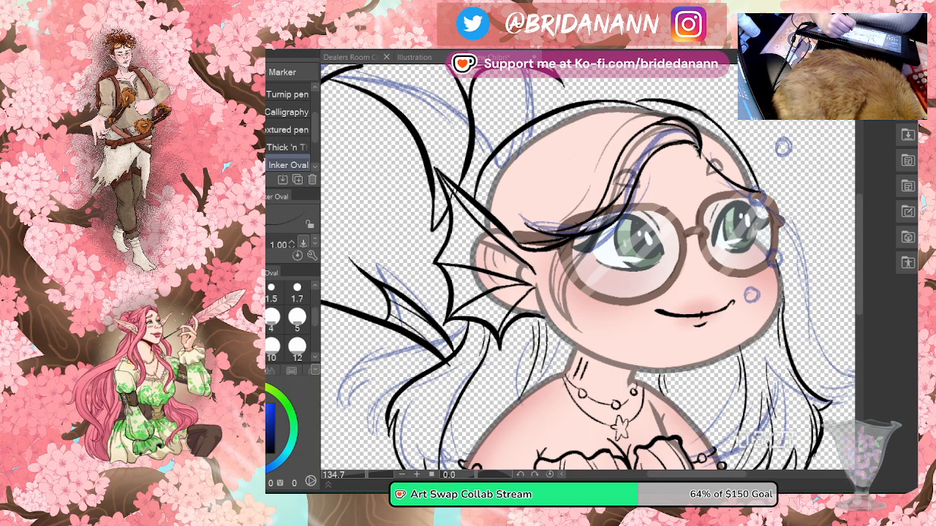
pyautogui.hotkey('ctrl', 'z')
pyautogui.moveTo(654, 125); pyautogui.dragTo(697, 148)
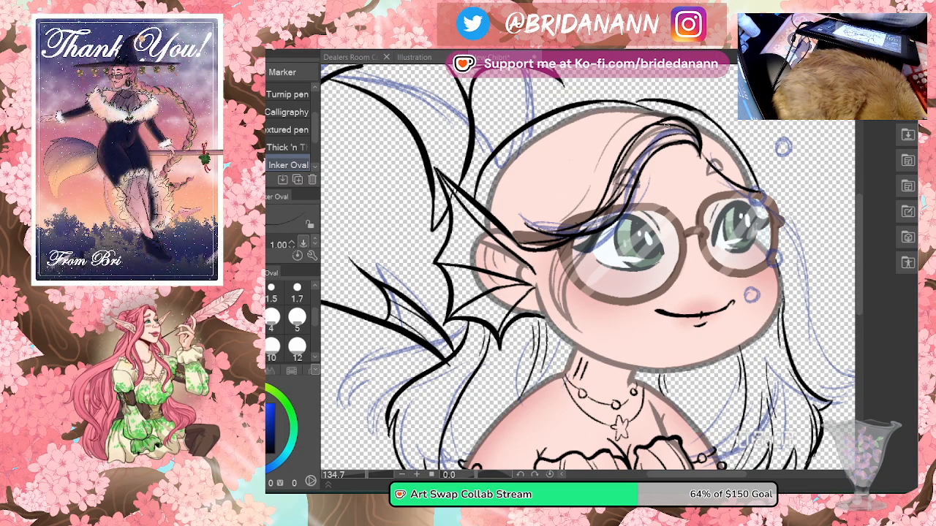
# Step: Lasso the inked hair lock beneath the tail fin, rotate it clockwise and move it outward to match the blue sketch
pyautogui.hotkey('alt', 'space')
pyautogui.click(611, 183)
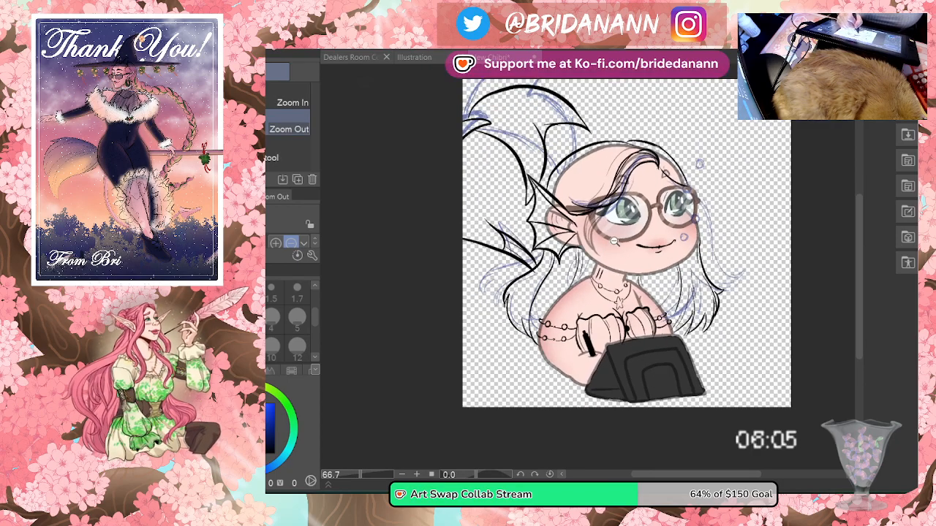
pyautogui.scroll(3, 551, 294)
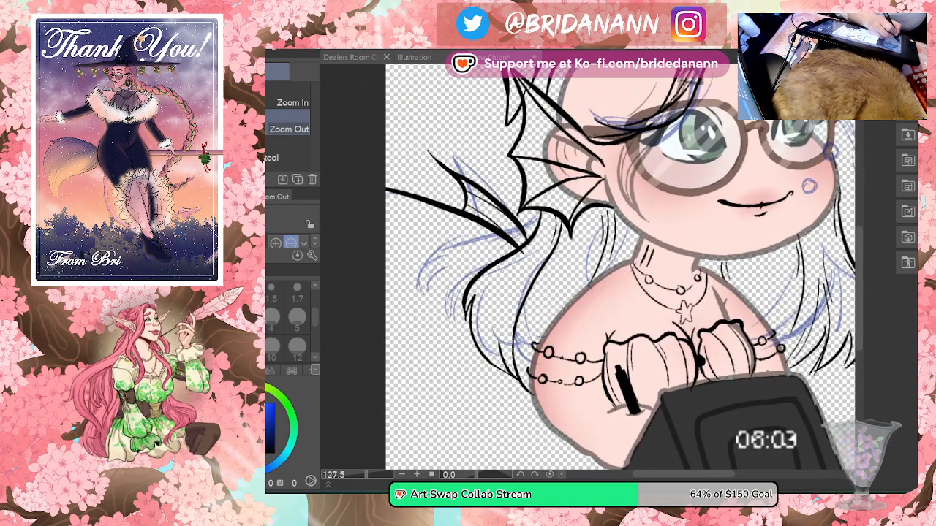
pyautogui.press('m')
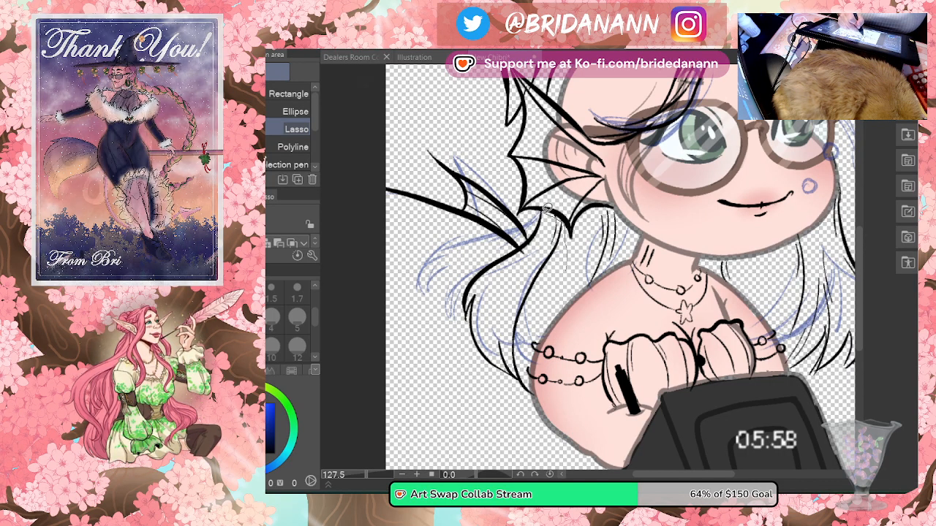
pyautogui.moveTo(540, 223)
pyautogui.mouseDown()
pyautogui.moveTo(459, 378)
pyautogui.moveTo(549, 429)
pyautogui.moveTo(549, 322)
pyautogui.moveTo(569, 285)
pyautogui.mouseUp()
pyautogui.hotkey('ctrl', 't')
pyautogui.moveTo(579, 226); pyautogui.dragTo(611, 263)
pyautogui.moveTo(552, 302); pyautogui.dragTo(508, 273)
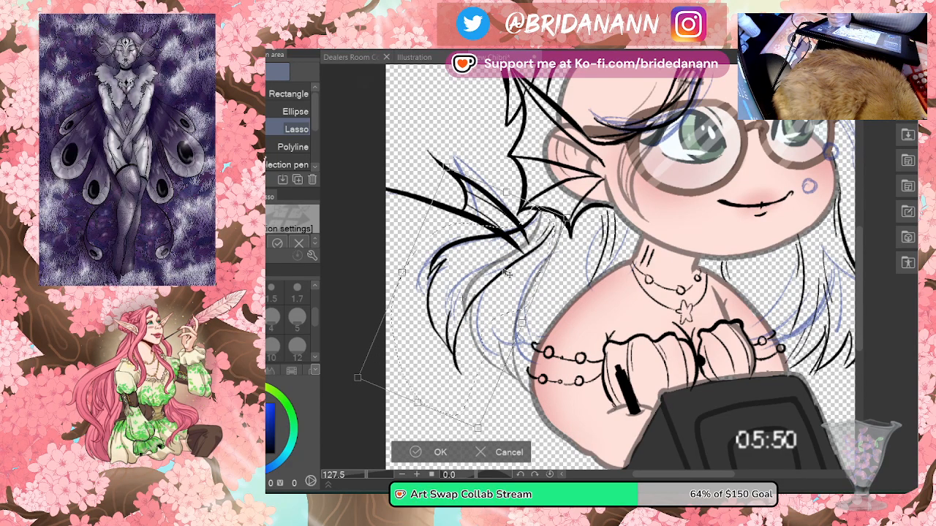
pyautogui.press('Return')
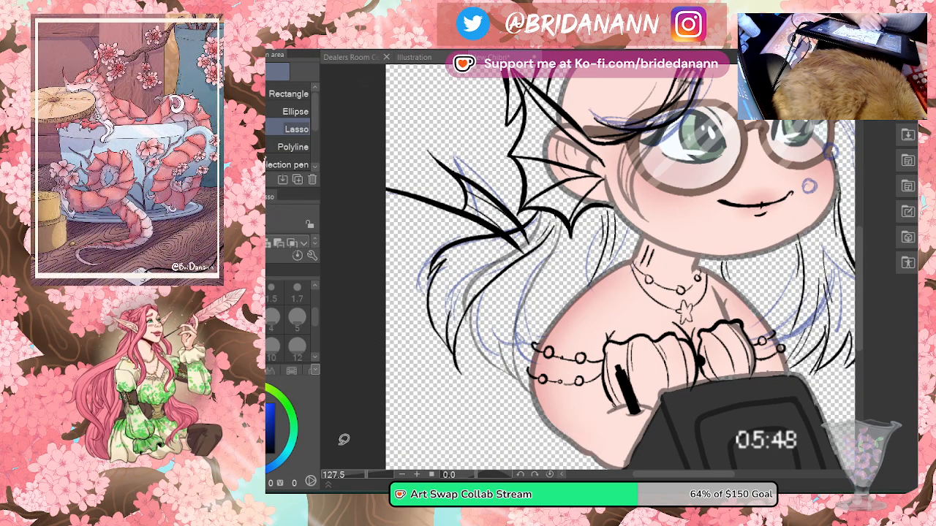
# Step: Ink the inner hair lock curving from below the ear fin to the upper-arm pearls, with short strands at its end
pyautogui.press('p')
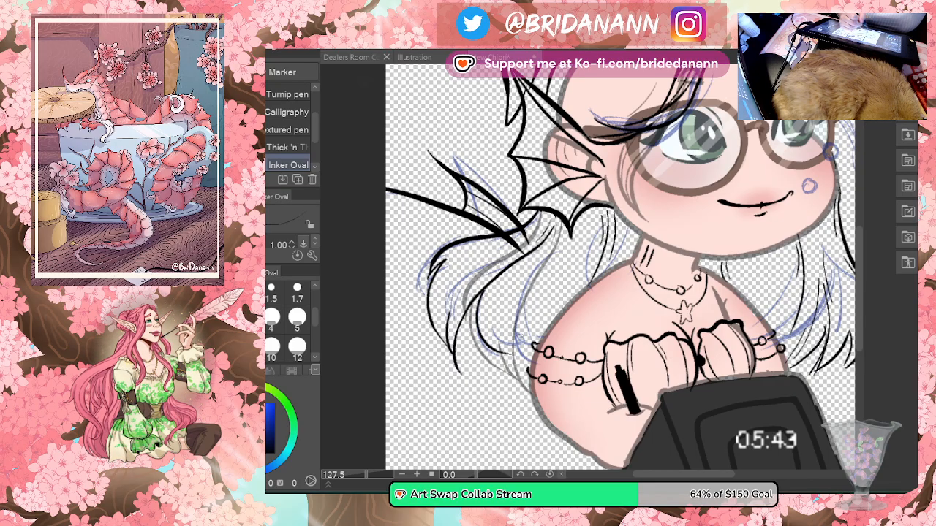
pyautogui.moveTo(568, 227); pyautogui.dragTo(515, 358)
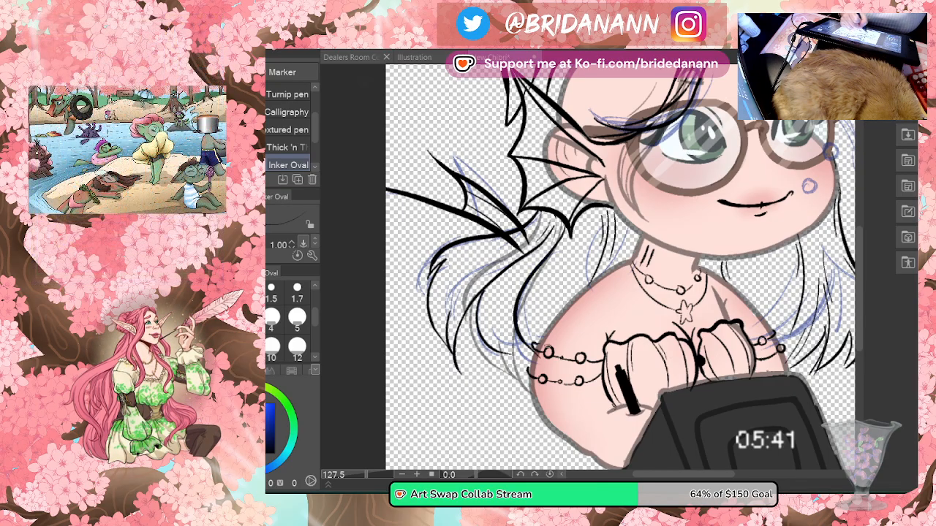
pyautogui.hotkey('ctrl', 'z')
pyautogui.moveTo(564, 228); pyautogui.dragTo(519, 365)
pyautogui.moveTo(542, 333); pyautogui.dragTo(525, 357)
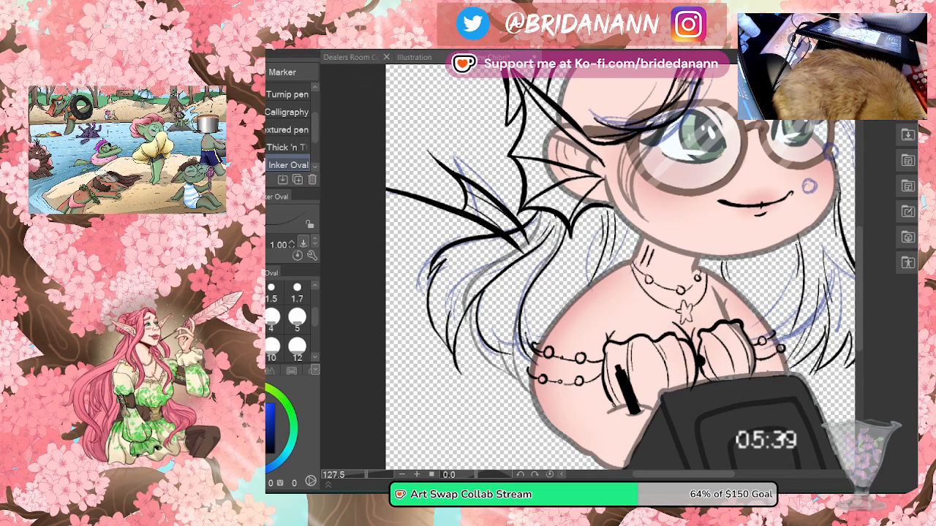
pyautogui.moveTo(506, 326)
pyautogui.mouseDown()
pyautogui.moveTo(496, 345)
pyautogui.moveTo(531, 356)
pyautogui.mouseUp()
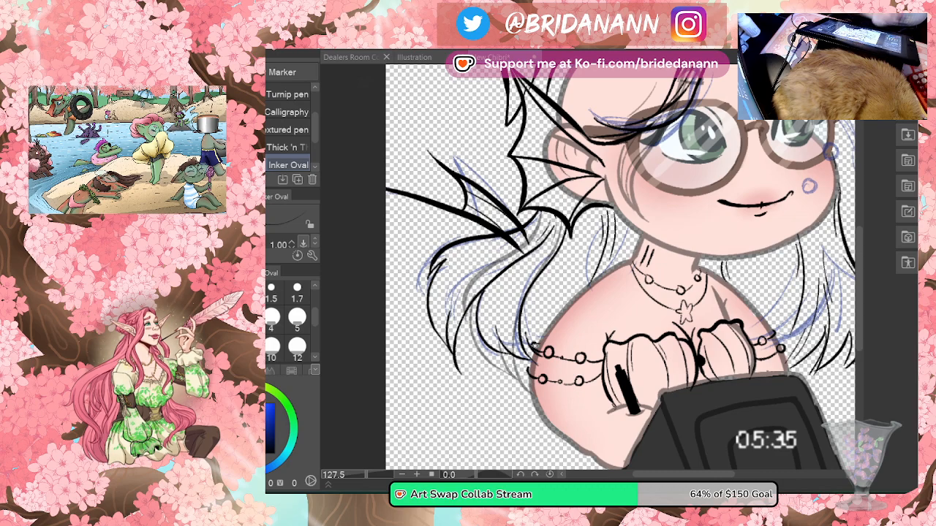
# Step: Lasso the small hair strands beneath the ear, rotate them slightly clockwise, shift them into place beside the neck and deselect them
pyautogui.press('m')
pyautogui.moveTo(622, 269)
pyautogui.mouseDown()
pyautogui.moveTo(618, 285)
pyautogui.moveTo(629, 212)
pyautogui.moveTo(617, 275)
pyautogui.mouseUp()
pyautogui.hotkey('ctrl', 't')
pyautogui.moveTo(657, 182); pyautogui.dragTo(666, 213)
pyautogui.moveTo(619, 249); pyautogui.dragTo(620, 257)
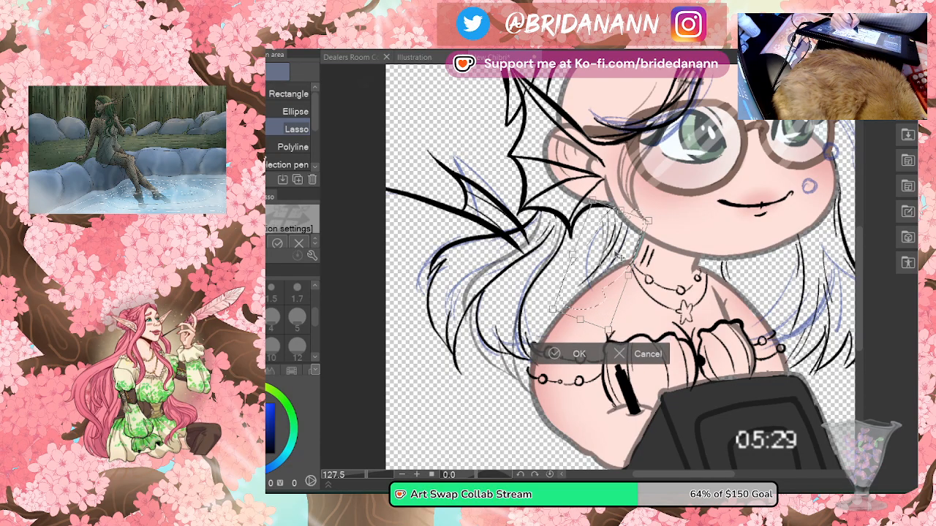
pyautogui.click(551, 351)
pyautogui.hotkey('ctrl', 'd')
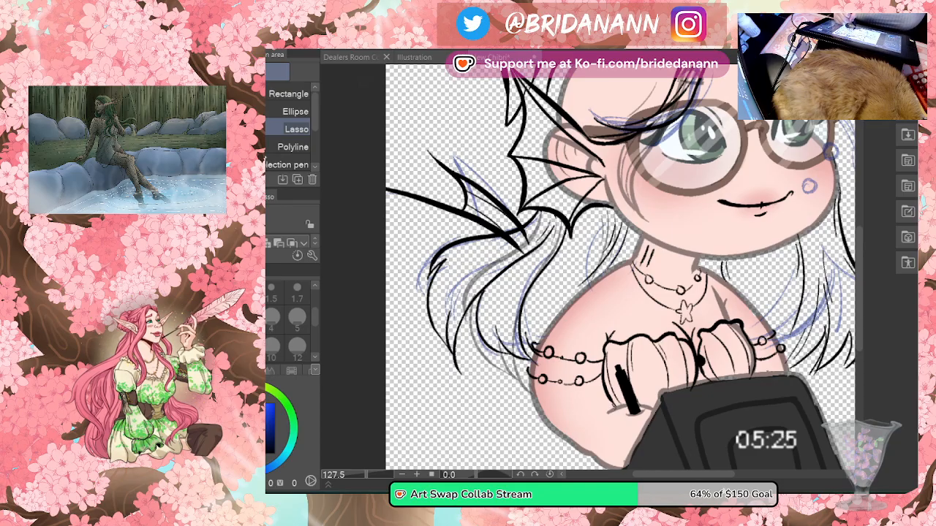
pyautogui.moveTo(684, 475); pyautogui.dragTo(743, 473)
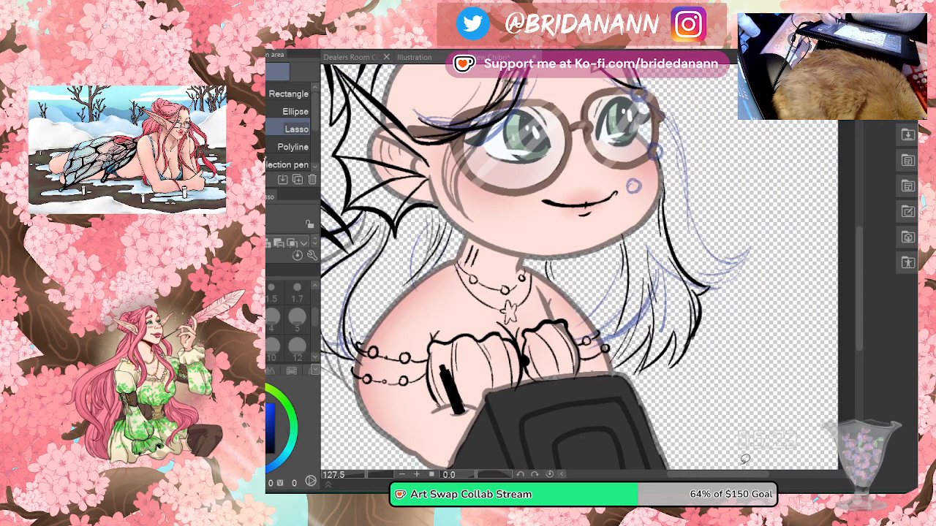
pyautogui.moveTo(863, 293); pyautogui.dragTo(859, 277)
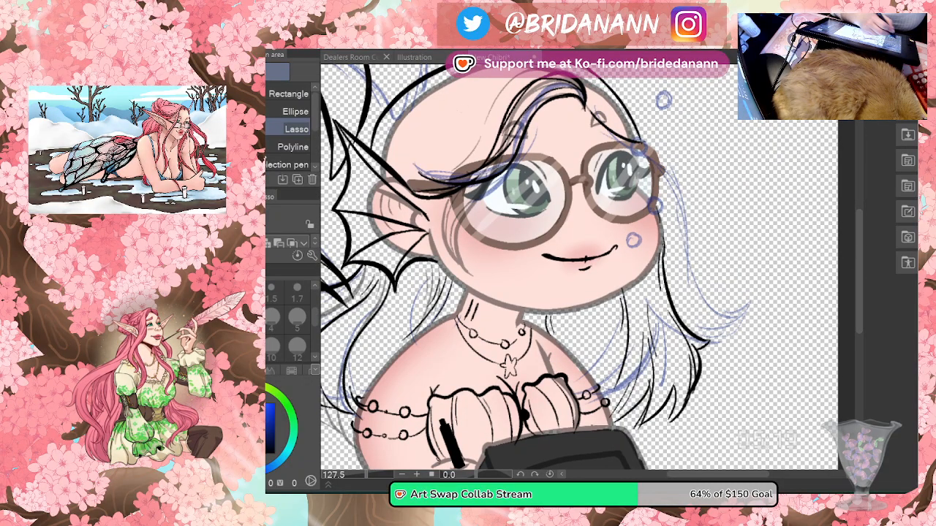
# Step: Ink the outer front hair strand curving from the far temple beside the glasses down past the cheek
pyautogui.press('e')
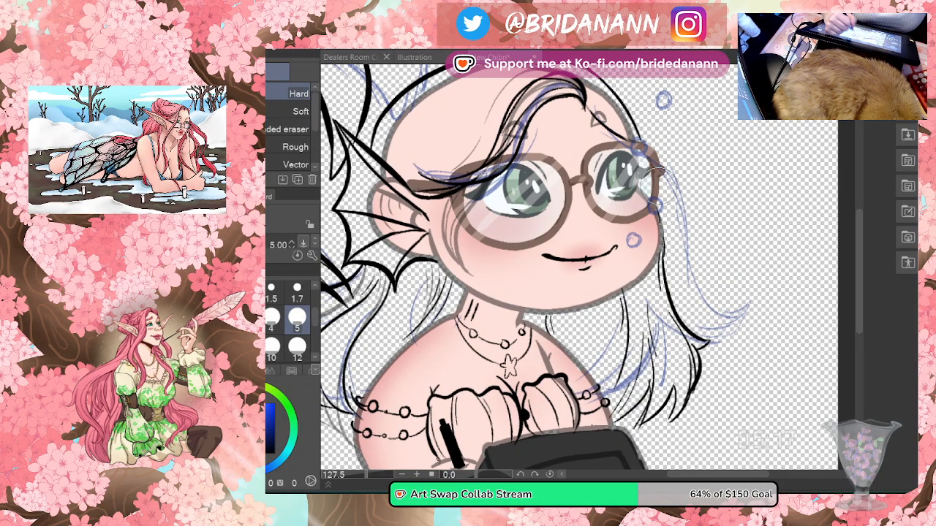
pyautogui.press('p')
pyautogui.moveTo(637, 147)
pyautogui.mouseDown()
pyautogui.moveTo(680, 200)
pyautogui.moveTo(691, 252)
pyautogui.mouseUp()
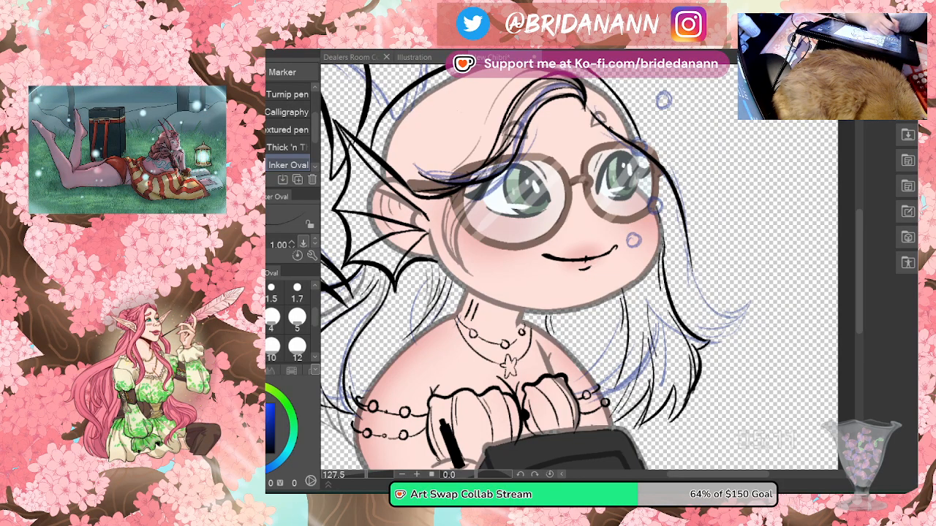
# Step: Lasso the long hair lock beside the far cheek, move it outward and rotate it to line up with the new strand
pyautogui.press('m')
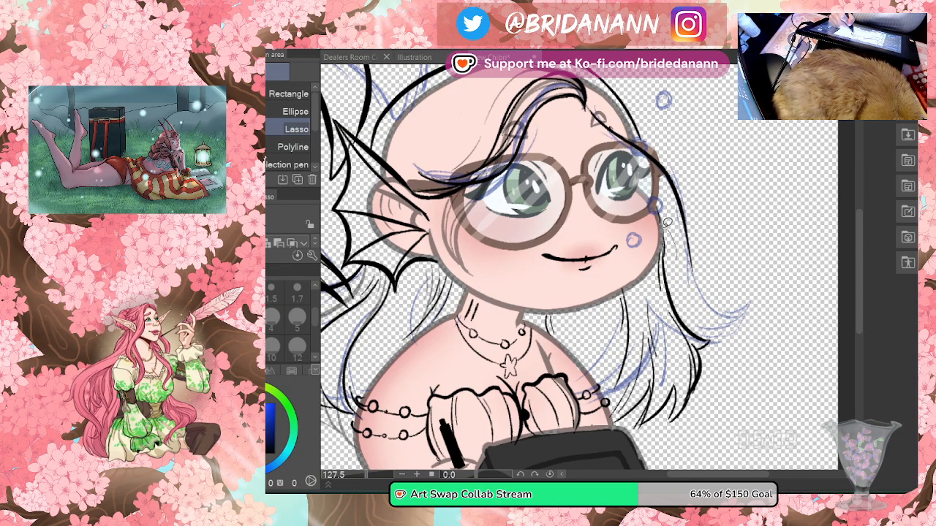
pyautogui.moveTo(658, 201)
pyautogui.mouseDown()
pyautogui.moveTo(648, 232)
pyautogui.moveTo(636, 349)
pyautogui.mouseUp()
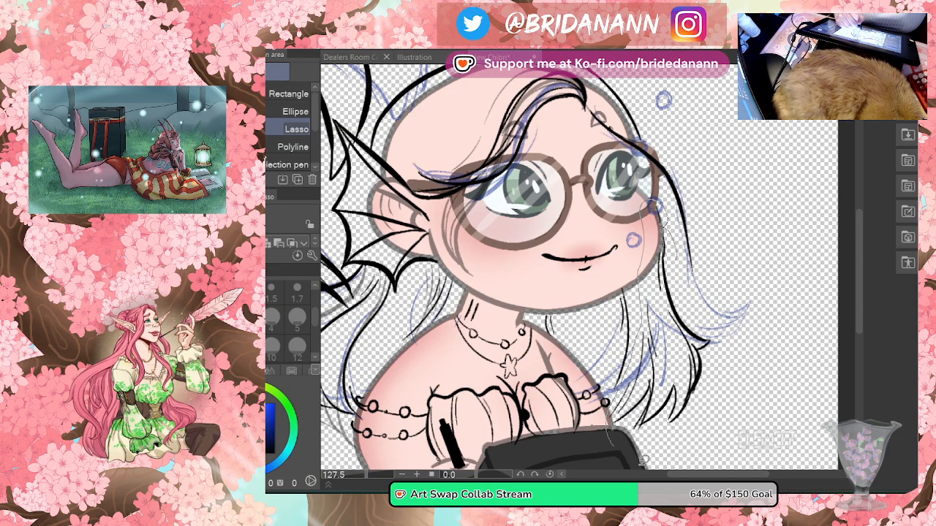
pyautogui.moveTo(642, 460)
pyautogui.mouseDown()
pyautogui.moveTo(735, 343)
pyautogui.moveTo(731, 205)
pyautogui.moveTo(760, 241)
pyautogui.moveTo(719, 302)
pyautogui.mouseUp()
pyautogui.hotkey('ctrl', 't')
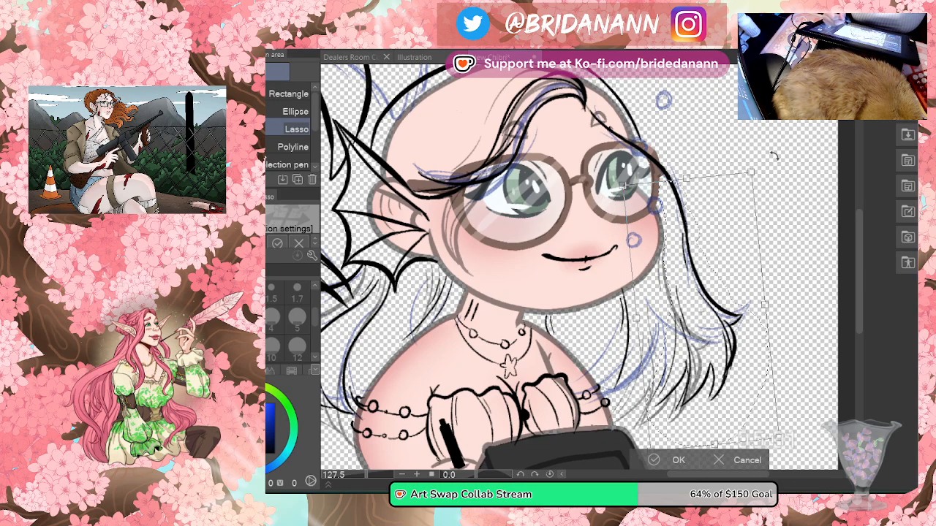
pyautogui.moveTo(773, 155); pyautogui.dragTo(780, 228)
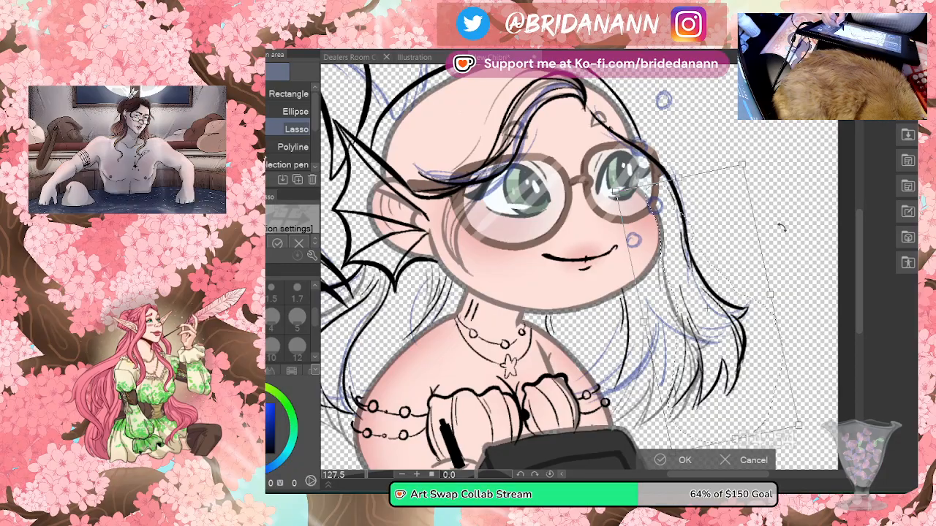
pyautogui.click(661, 460)
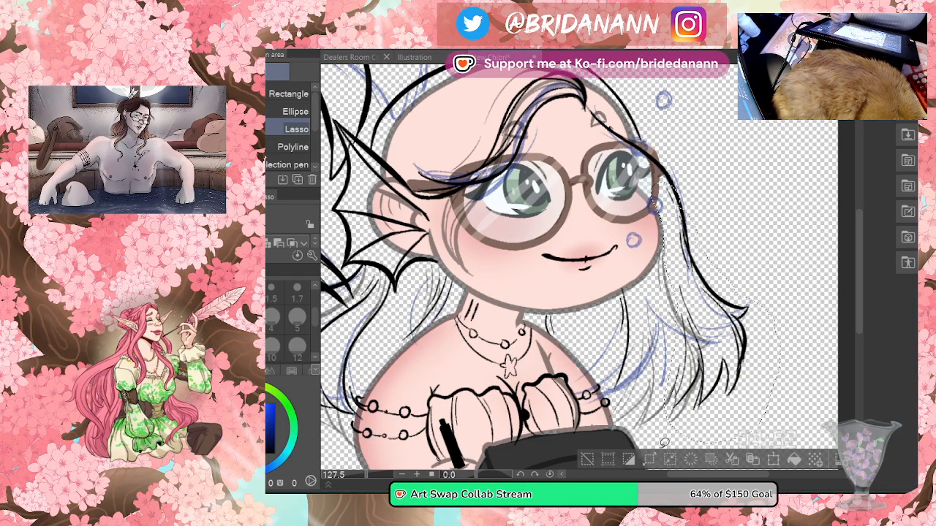
# Step: Deselect the moved lock and erase its inner strands and lower ends, leaving only the outer line and pointed tip
pyautogui.press('e')
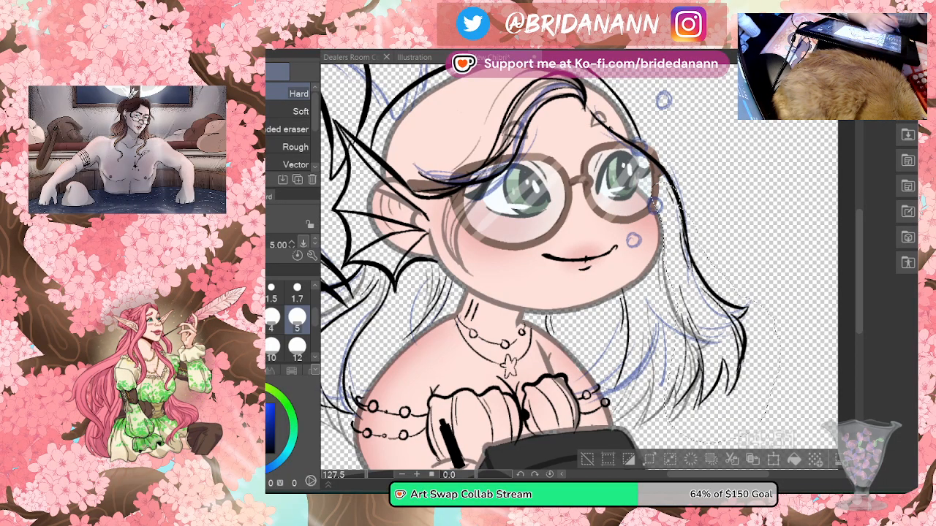
pyautogui.click(607, 459)
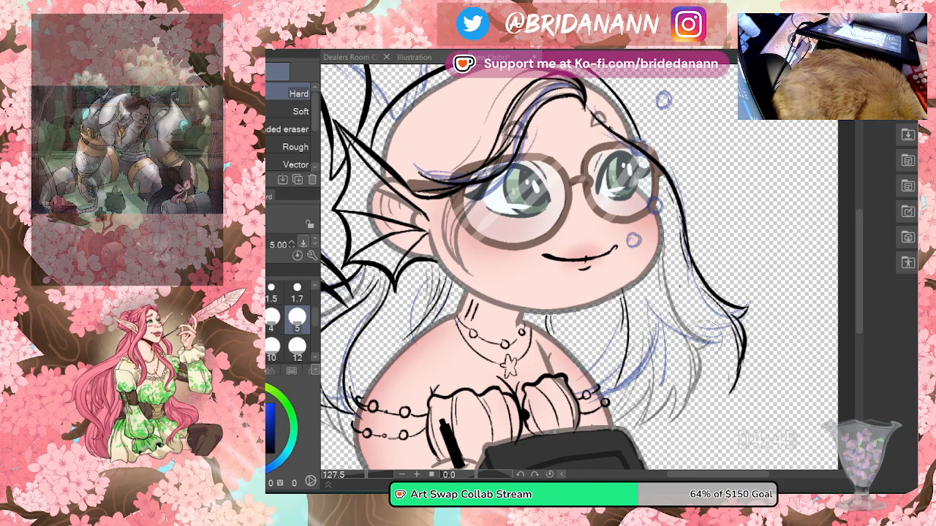
pyautogui.moveTo(713, 355); pyautogui.dragTo(735, 365)
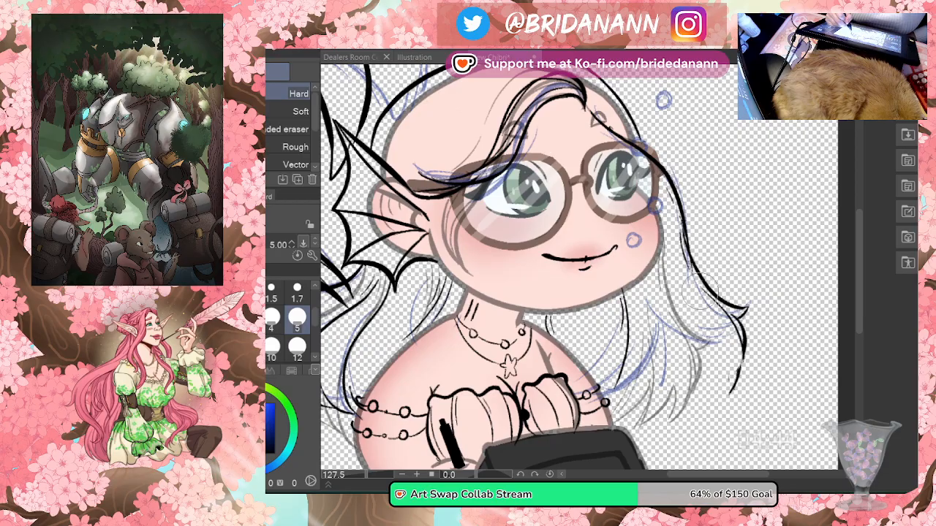
pyautogui.moveTo(700, 296)
pyautogui.mouseDown()
pyautogui.moveTo(690, 288)
pyautogui.moveTo(722, 314)
pyautogui.moveTo(727, 370)
pyautogui.moveTo(694, 380)
pyautogui.mouseUp()
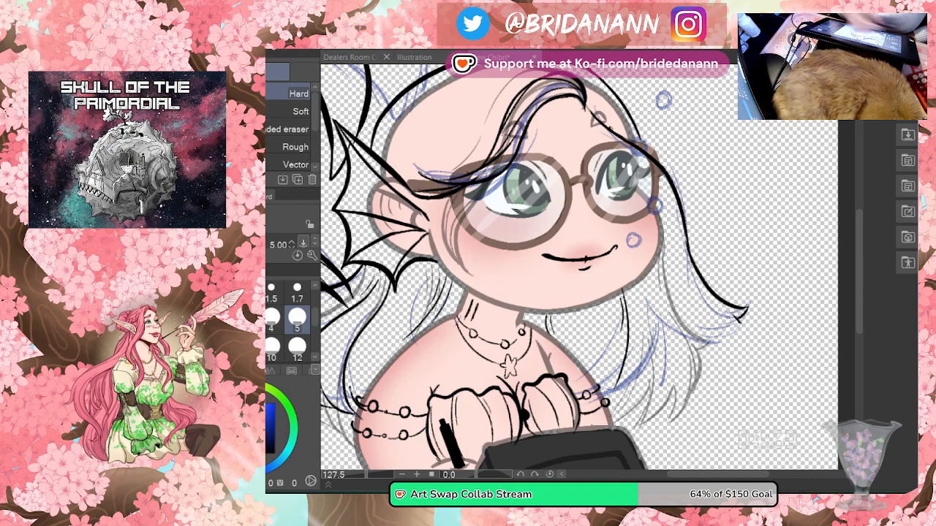
# Step: Ink the lower edge and inner strands of the flipped-out lock, then the strands curving down toward the far arm's pearls
pyautogui.press('p')
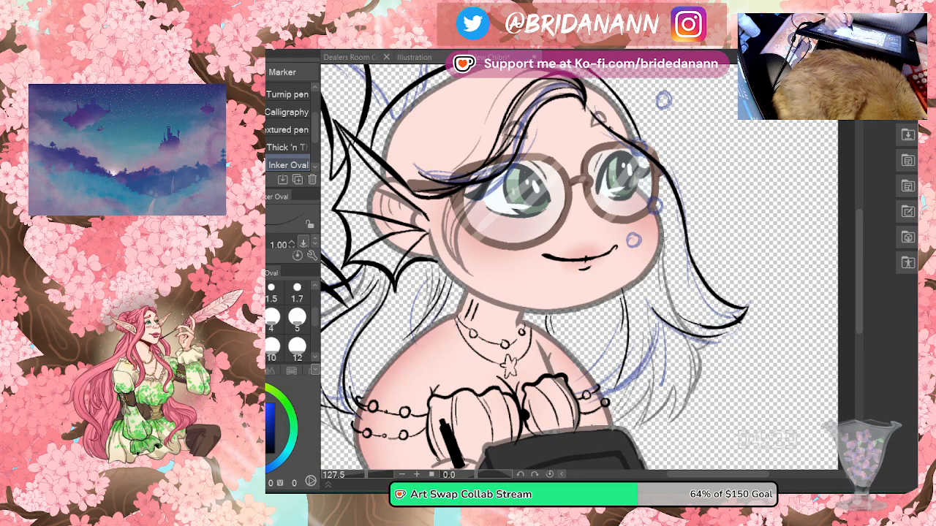
pyautogui.moveTo(661, 229); pyautogui.dragTo(727, 326)
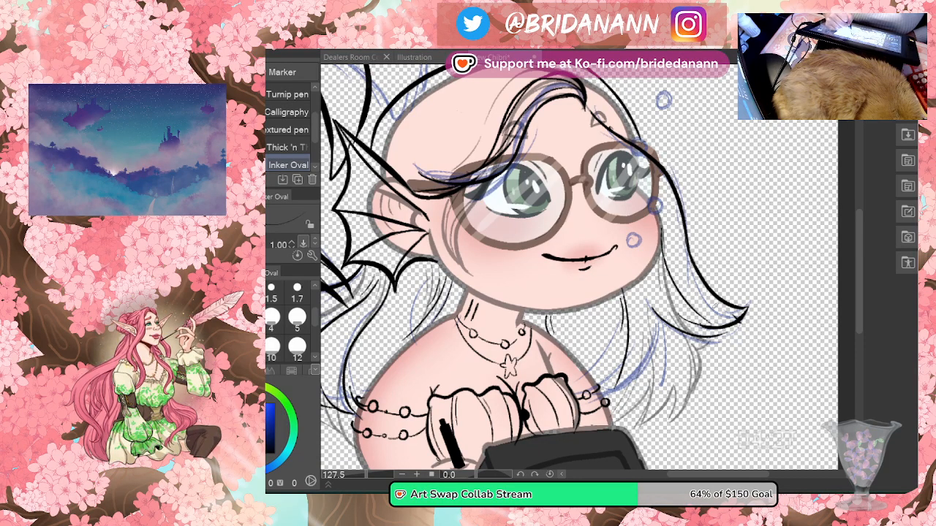
pyautogui.press('e')
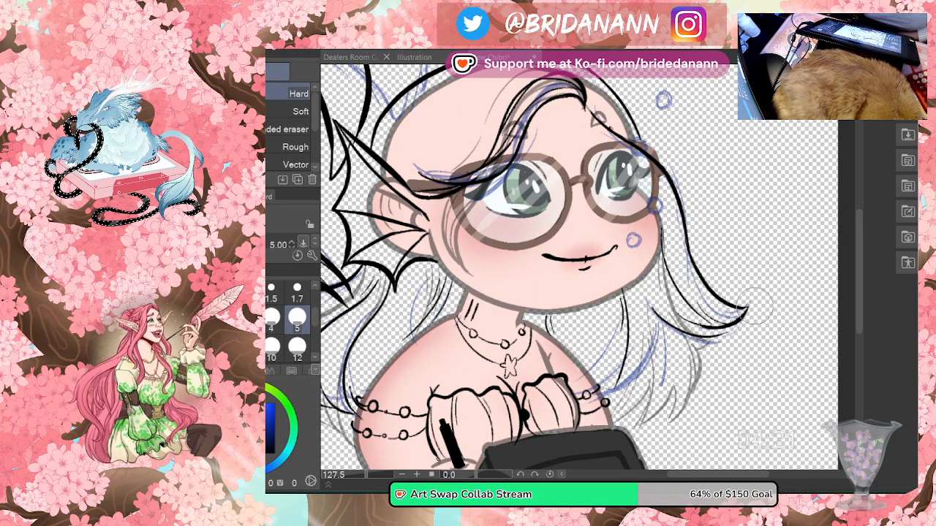
pyautogui.press('p')
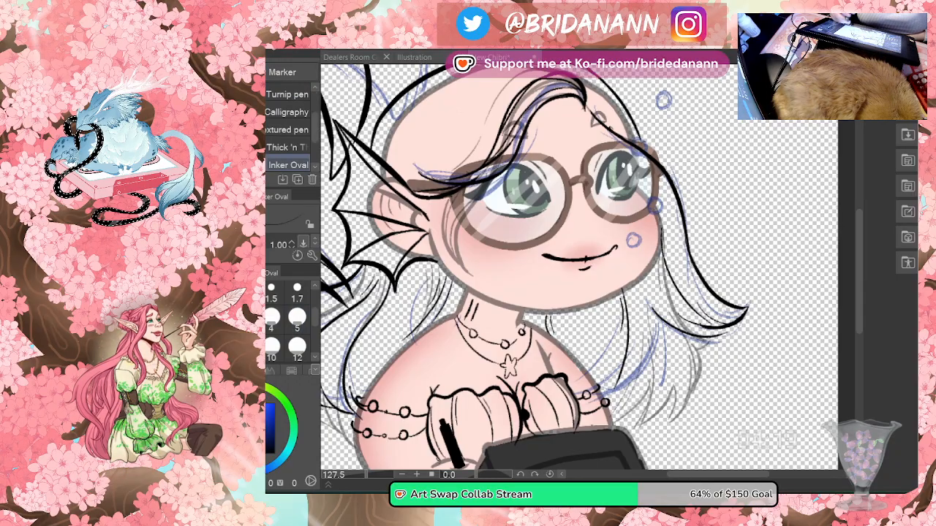
pyautogui.moveTo(659, 318); pyautogui.dragTo(619, 381)
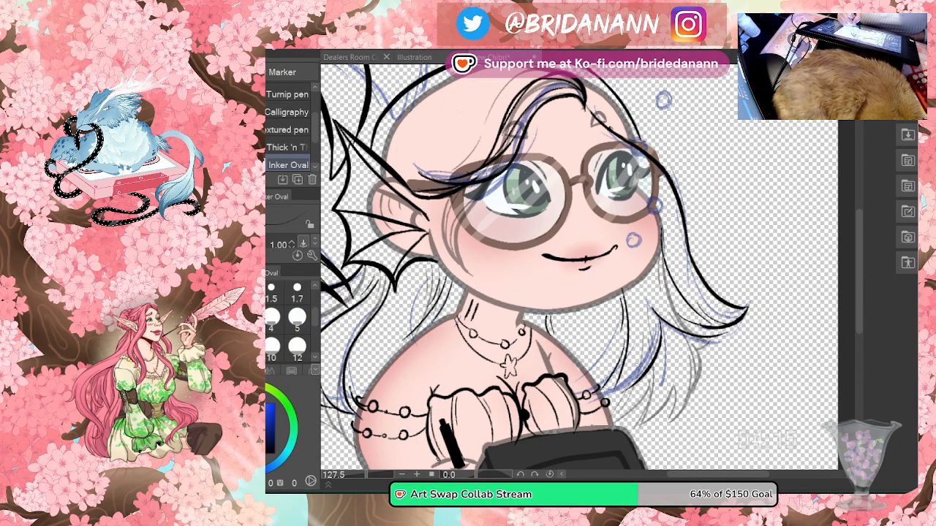
# Step: Fill the ear fin with the face's skin tone, replacing the human ear details inside it
pyautogui.hotkey('alt', 'space')
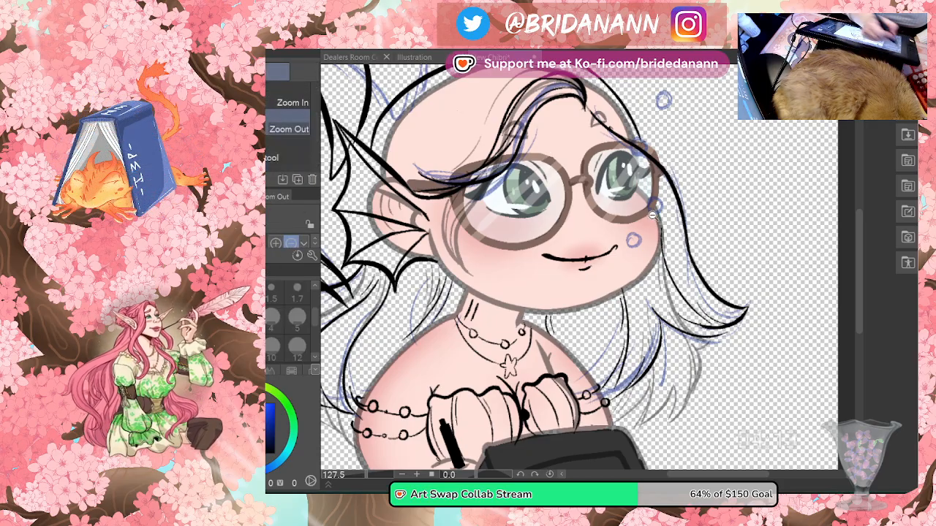
pyautogui.moveTo(699, 280); pyautogui.dragTo(696, 154)
pyautogui.moveTo(640, 189); pyautogui.dragTo(665, 161)
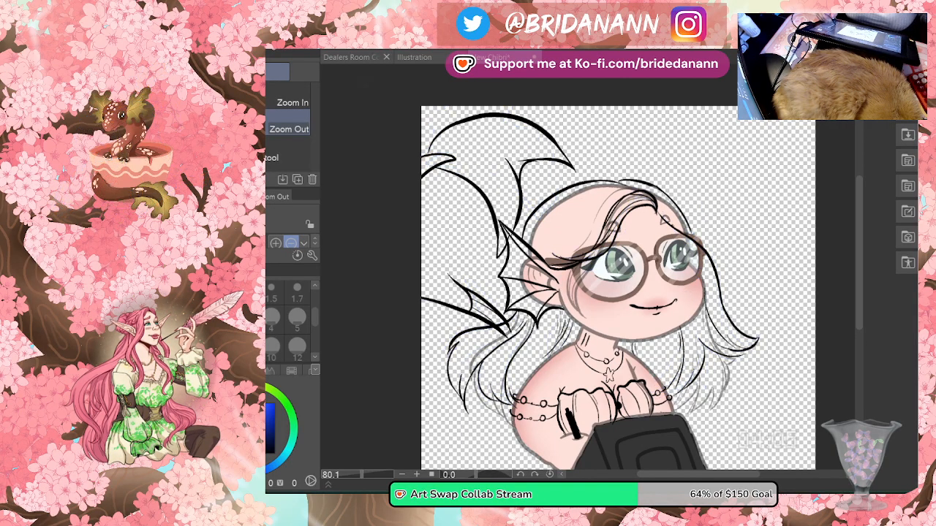
pyautogui.click(767, 270)
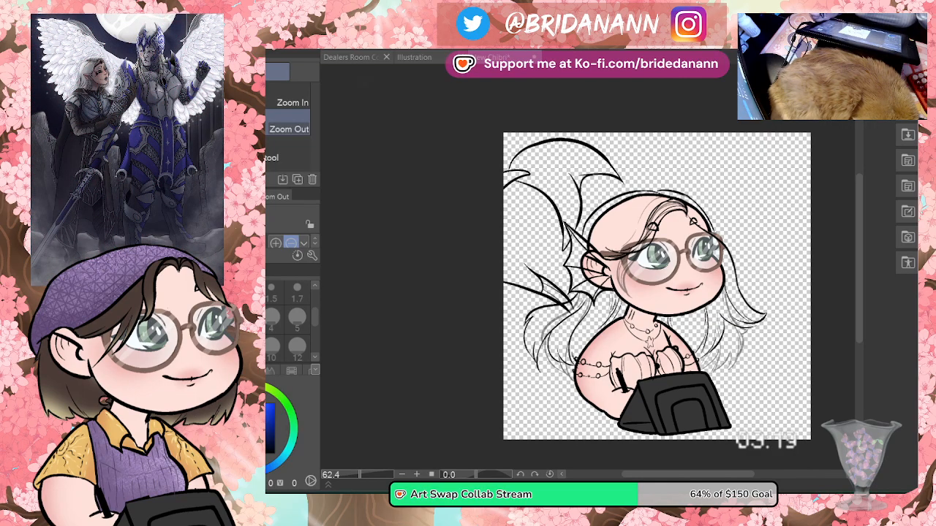
pyautogui.scroll(5, 658, 241)
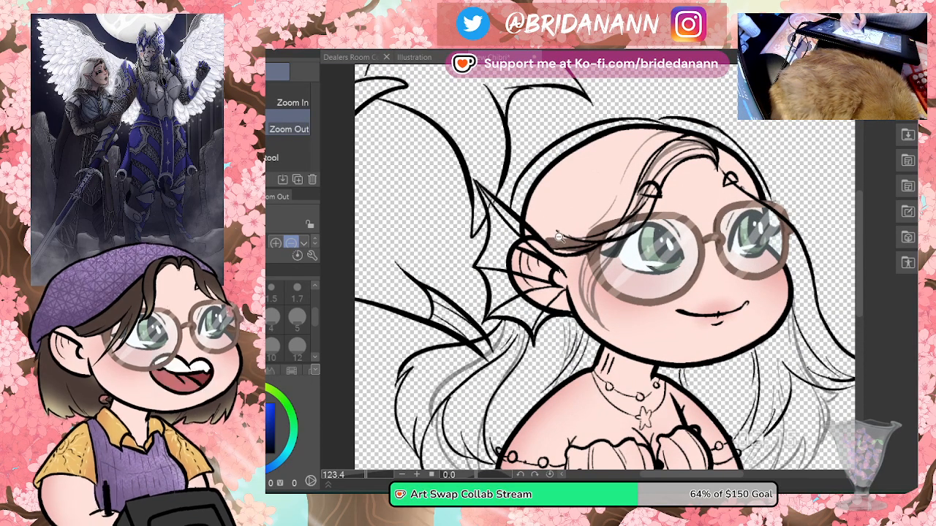
pyautogui.scroll(-3, 560, 237)
pyautogui.scroll(2, 658, 204)
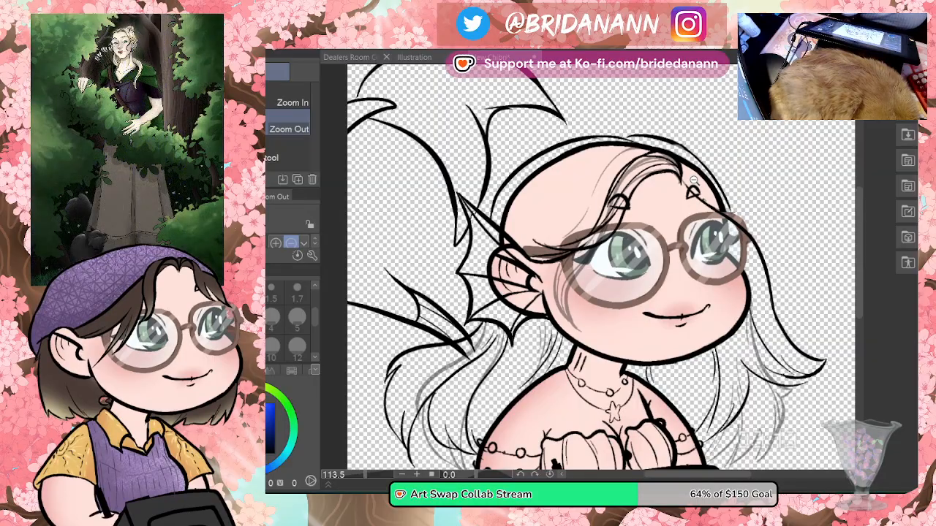
pyautogui.press('e')
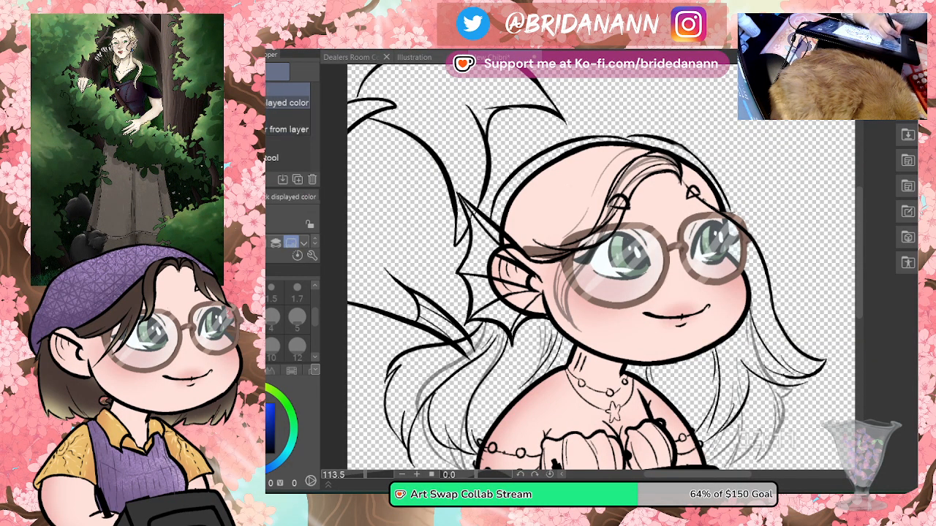
pyautogui.press('p')
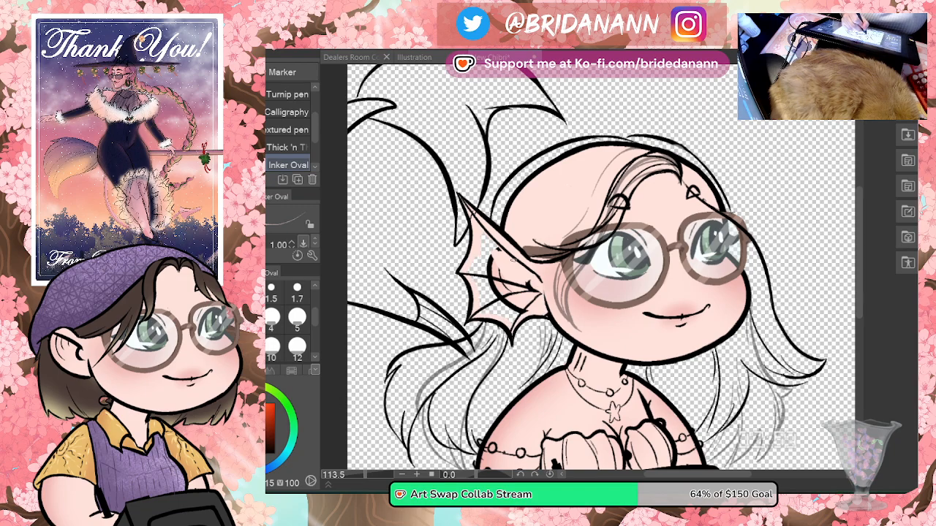
pyautogui.press('g')
pyautogui.click(501, 282)
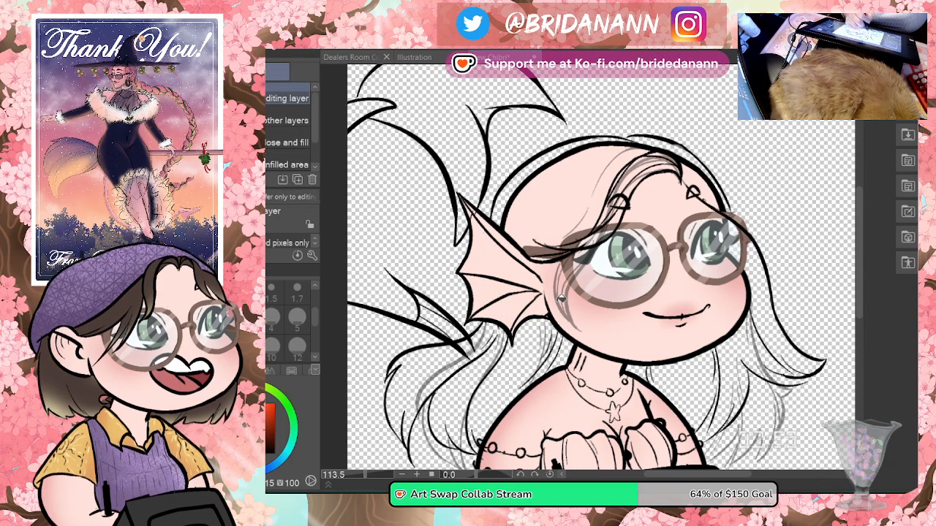
pyautogui.press('p')
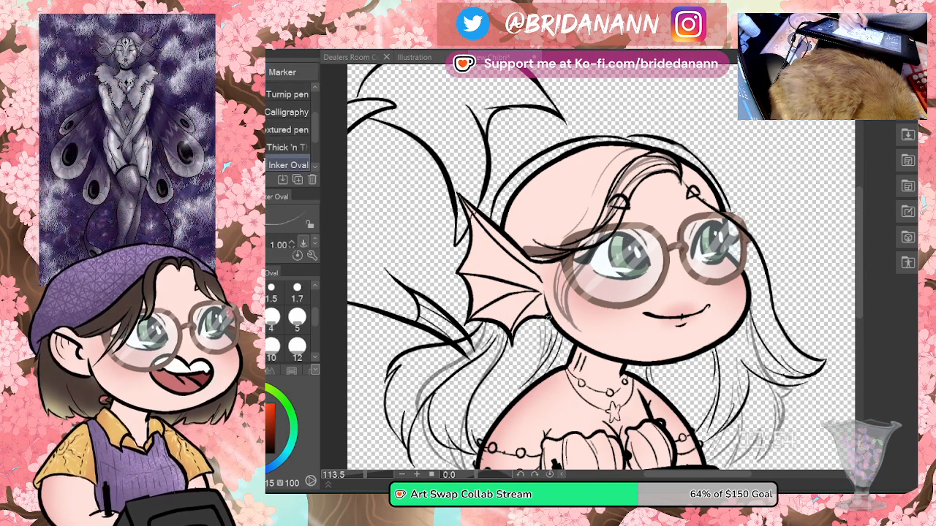
pyautogui.press('e')
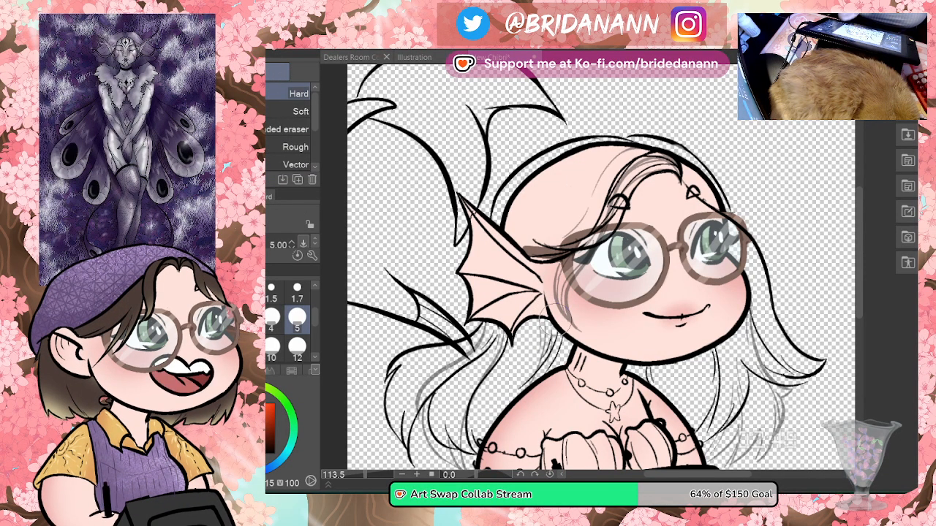
# Step: Shade the ear fin's membranes coral red between the spines, using the Soft airbrush at size 2.5
pyautogui.press('i')
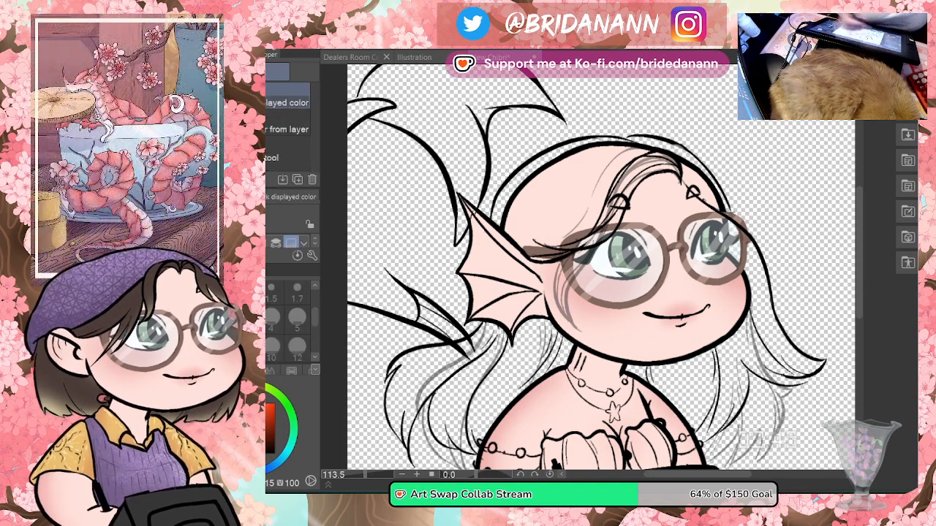
pyautogui.click(512, 424)
pyautogui.press('b')
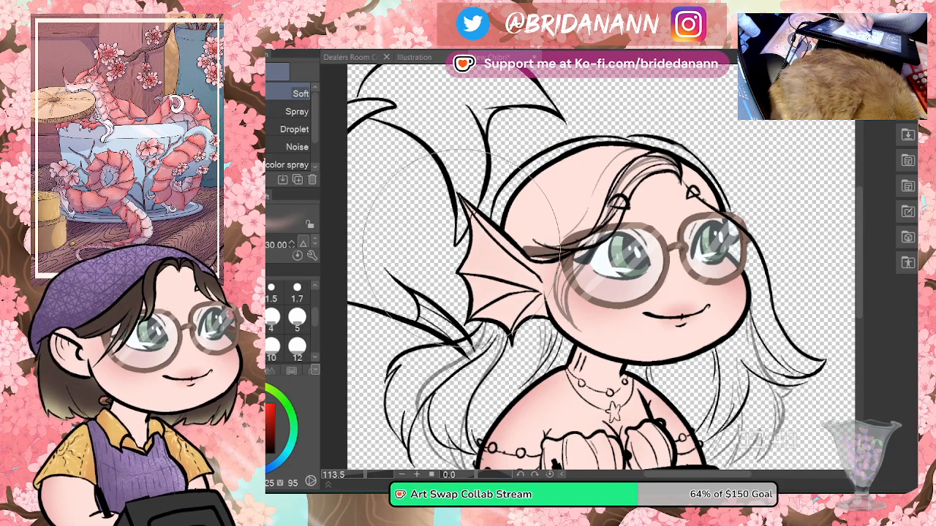
pyautogui.press('[')
pyautogui.press('[')
pyautogui.press('[')
pyautogui.press('[')
pyautogui.press('[')
pyautogui.press('[')
pyautogui.press('[')
pyautogui.press('[')
pyautogui.press('[')
pyautogui.press('[')
pyautogui.press('[')
pyautogui.press('[')
pyautogui.press('[')
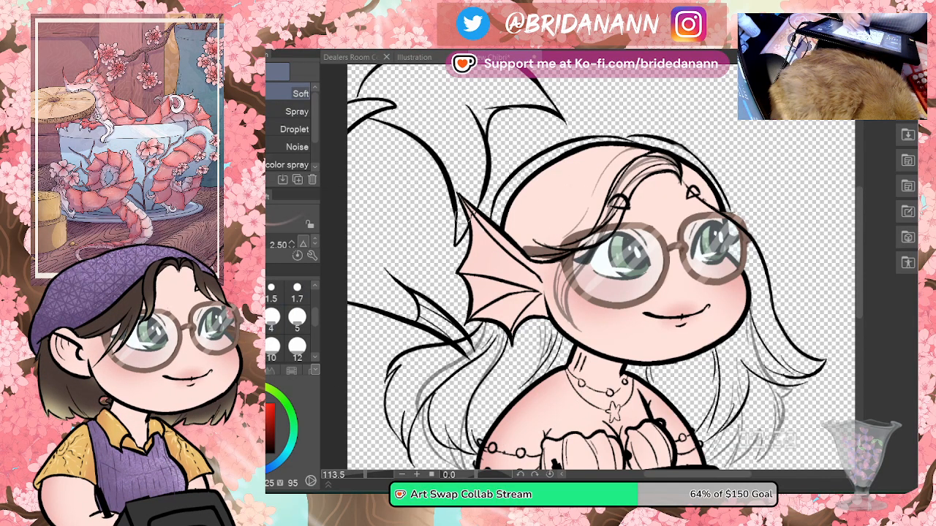
pyautogui.moveTo(476, 215); pyautogui.dragTo(513, 274)
pyautogui.moveTo(476, 300)
pyautogui.mouseDown()
pyautogui.moveTo(476, 315)
pyautogui.moveTo(501, 289)
pyautogui.moveTo(526, 307)
pyautogui.moveTo(538, 296)
pyautogui.mouseUp()
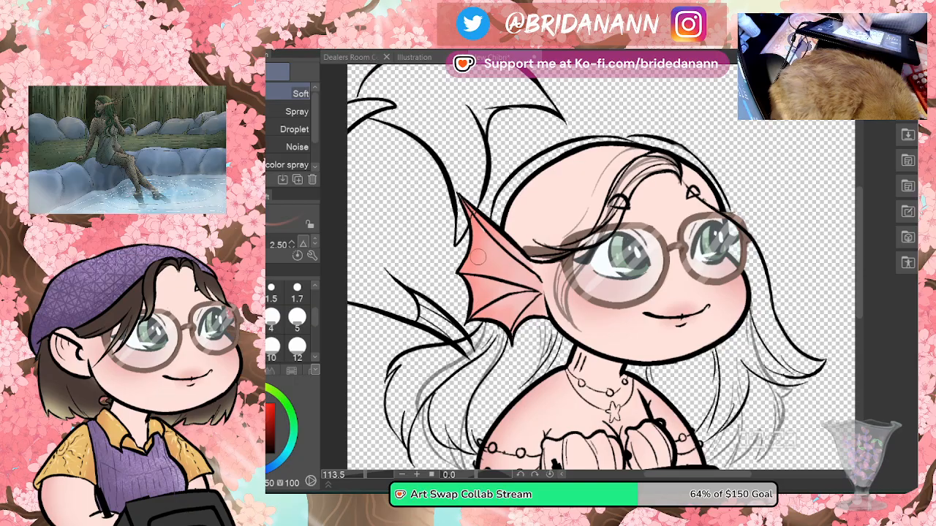
# Step: Sample the colour where the ear fin meets the face for the Soft airbrush and review the whole character
pyautogui.hotkey('alt', 'space')
pyautogui.moveTo(631, 226)
pyautogui.mouseDown()
pyautogui.moveTo(731, 224)
pyautogui.moveTo(743, 263)
pyautogui.moveTo(704, 194)
pyautogui.moveTo(720, 178)
pyautogui.mouseUp()
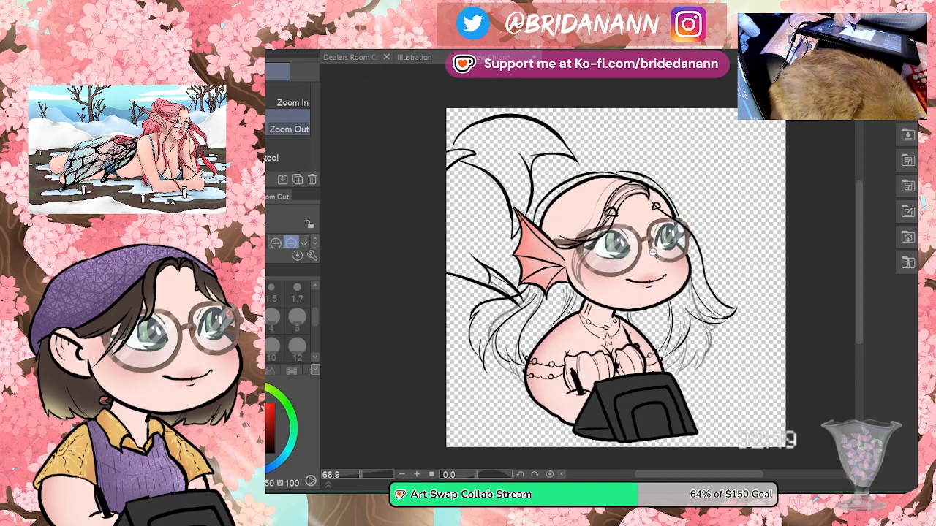
pyautogui.moveTo(653, 251); pyautogui.dragTo(669, 249)
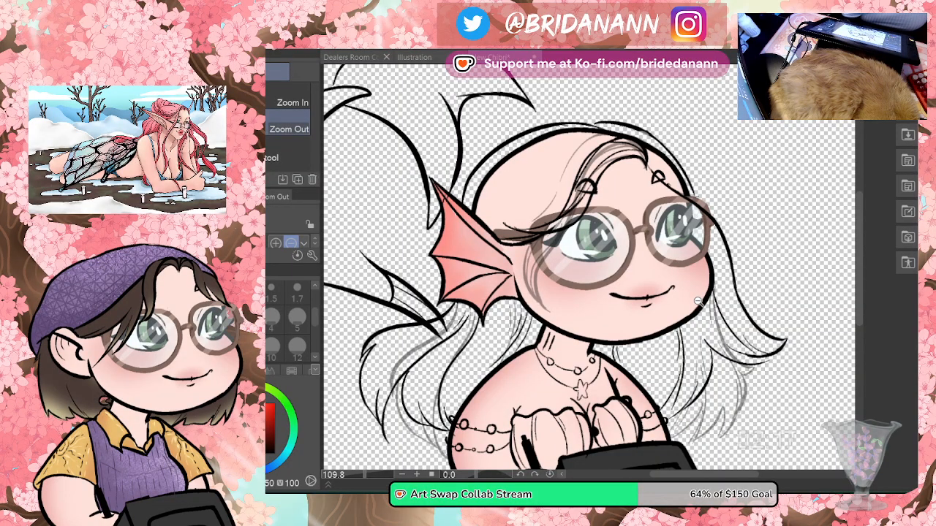
pyautogui.press('i')
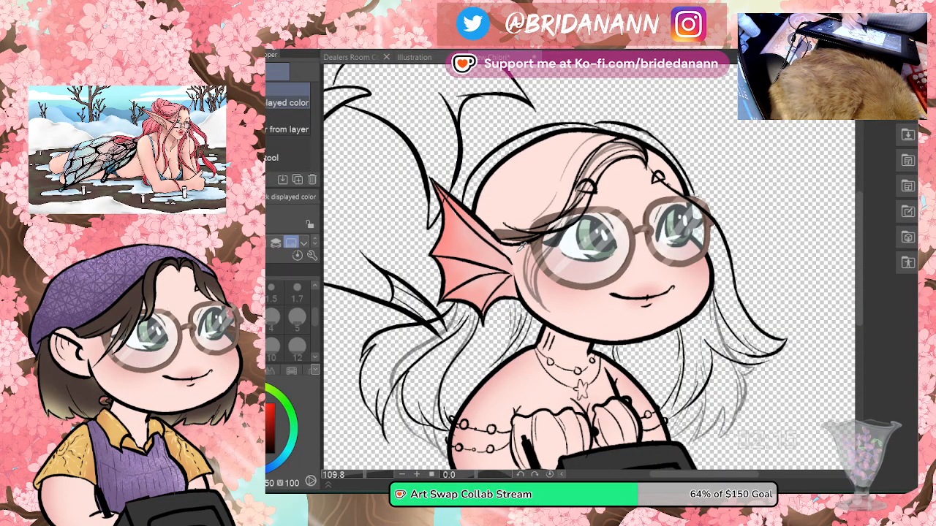
pyautogui.click(516, 252)
pyautogui.press('b')
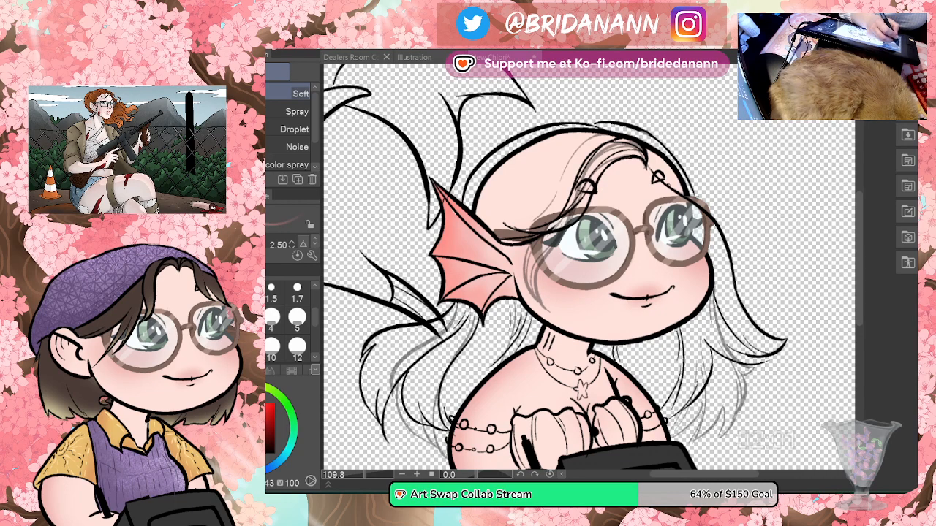
pyautogui.hotkey('ctrl', 'alt', 'space')
pyautogui.click(542, 259)
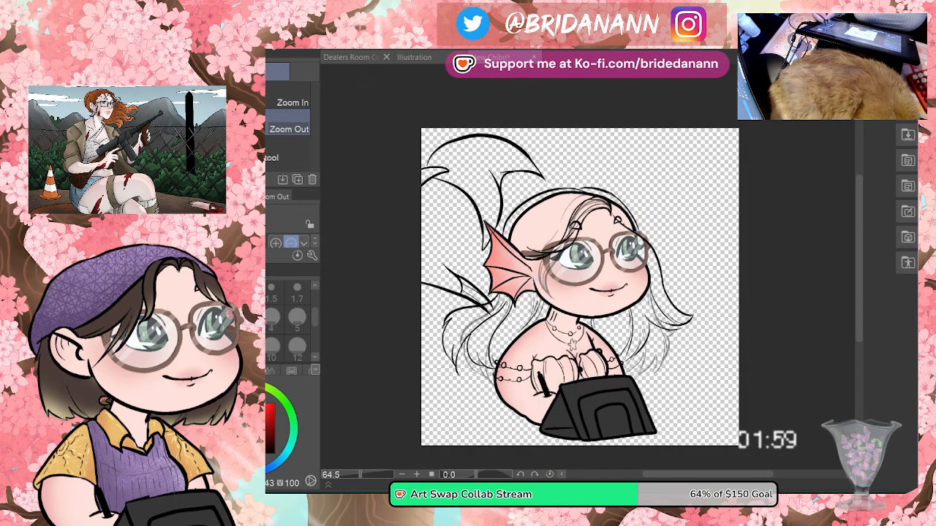
# Step: Outline the hair on top of the head in coral pink with the Inker Oval pen and fill it in
pyautogui.scroll(3, 599, 226)
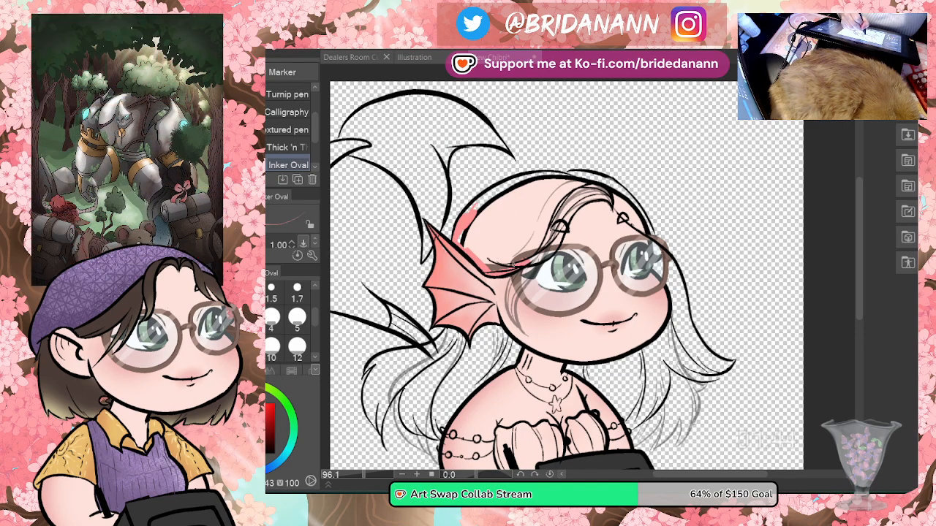
pyautogui.moveTo(528, 264); pyautogui.dragTo(565, 219)
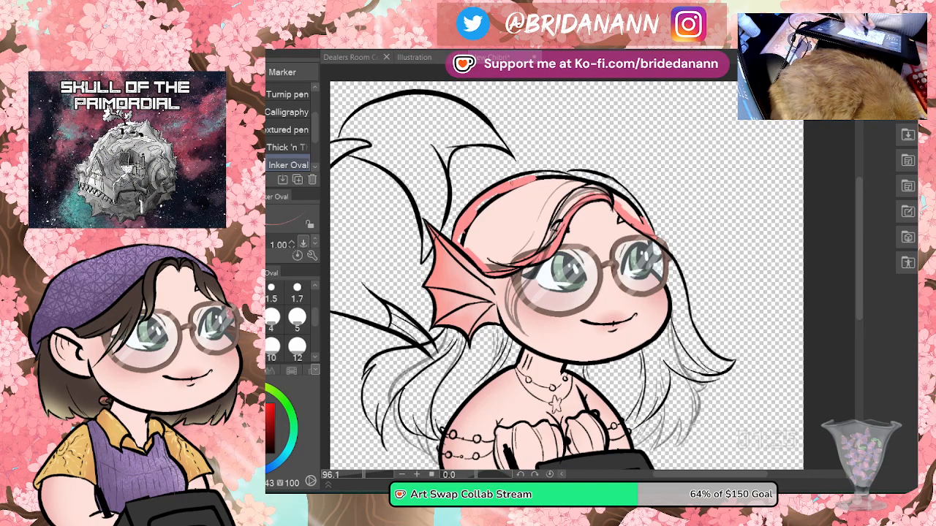
pyautogui.moveTo(569, 172)
pyautogui.mouseDown()
pyautogui.moveTo(614, 178)
pyautogui.moveTo(628, 200)
pyautogui.mouseUp()
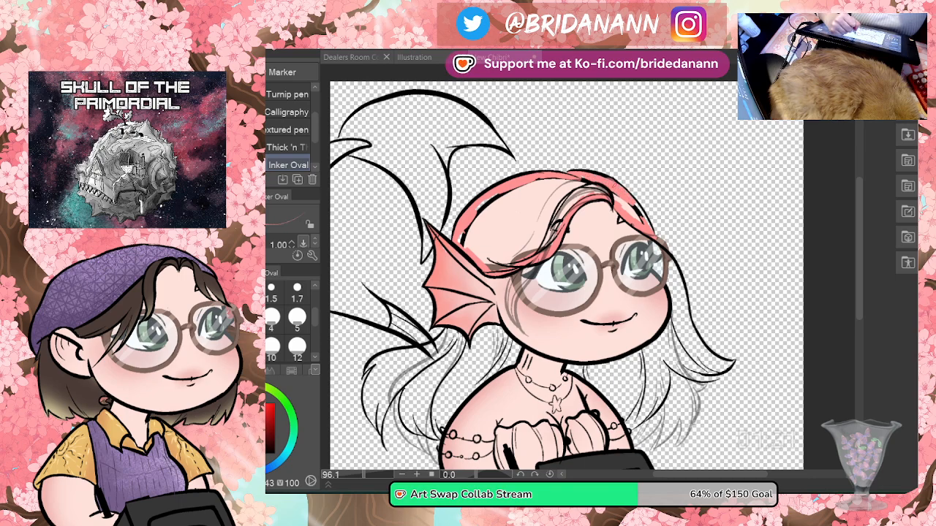
pyautogui.press('g')
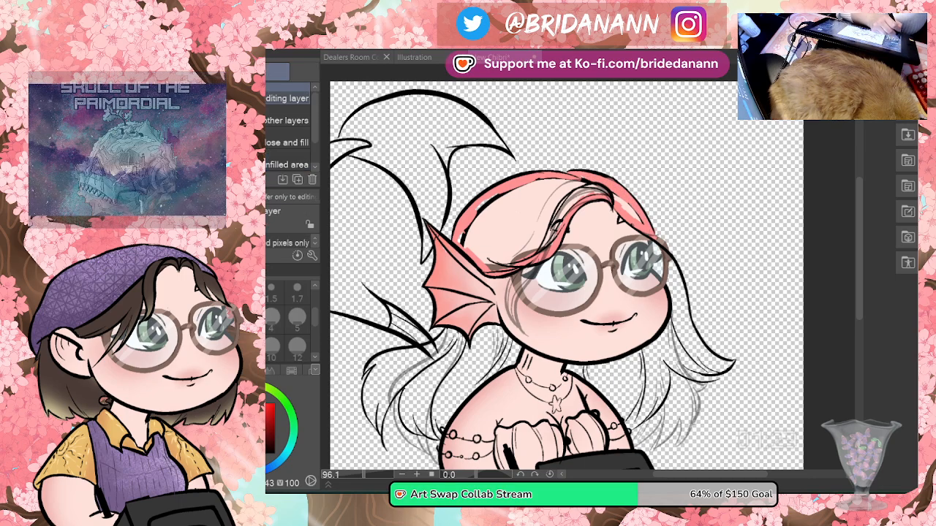
pyautogui.click(534, 211)
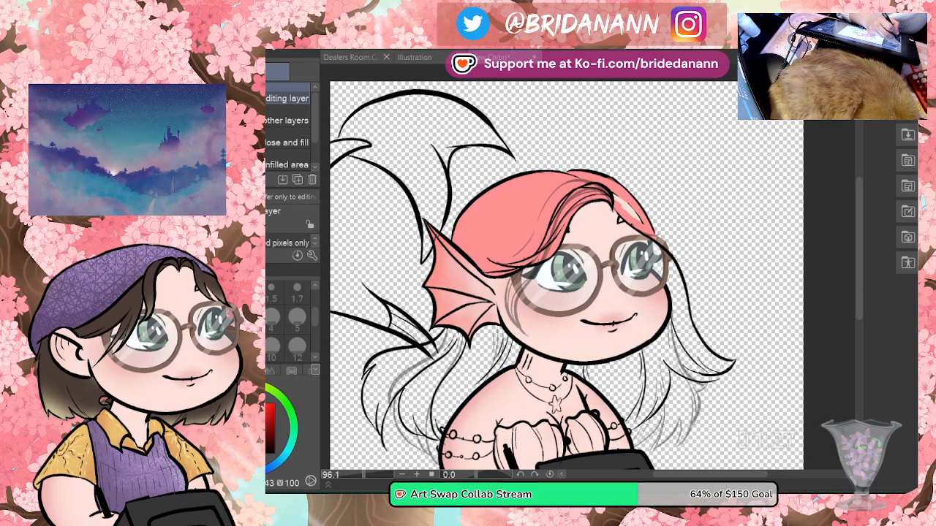
pyautogui.press('p')
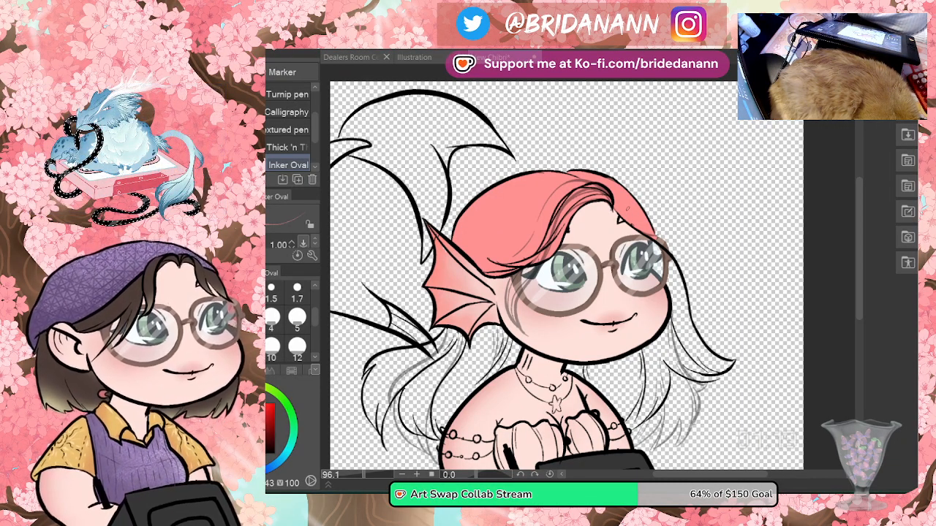
# Step: Block in the edges of the hair hanging behind the ear fin in light blue and fill the remaining areas
pyautogui.click(276, 465)
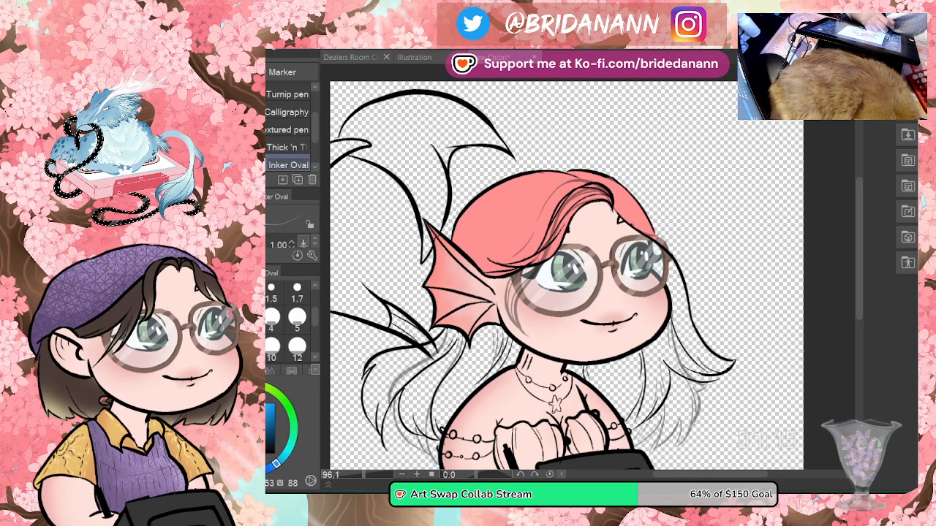
pyautogui.moveTo(492, 345)
pyautogui.mouseDown()
pyautogui.moveTo(474, 372)
pyautogui.moveTo(441, 395)
pyautogui.moveTo(451, 400)
pyautogui.moveTo(441, 429)
pyautogui.mouseUp()
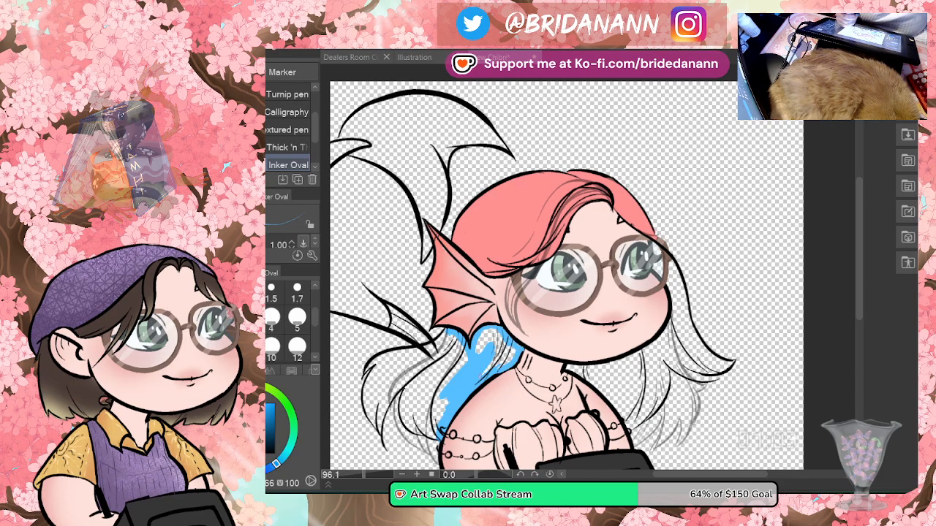
pyautogui.moveTo(372, 363); pyautogui.dragTo(366, 373)
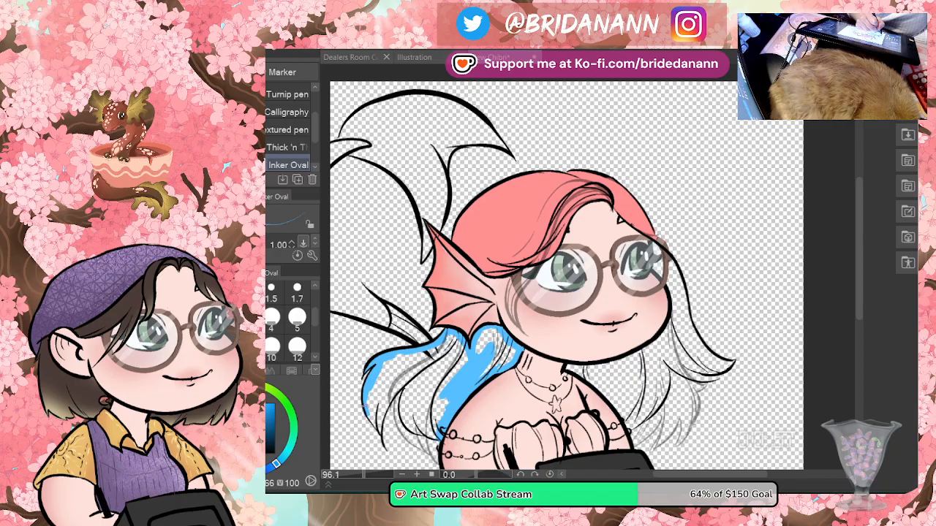
pyautogui.moveTo(380, 424); pyautogui.dragTo(413, 379)
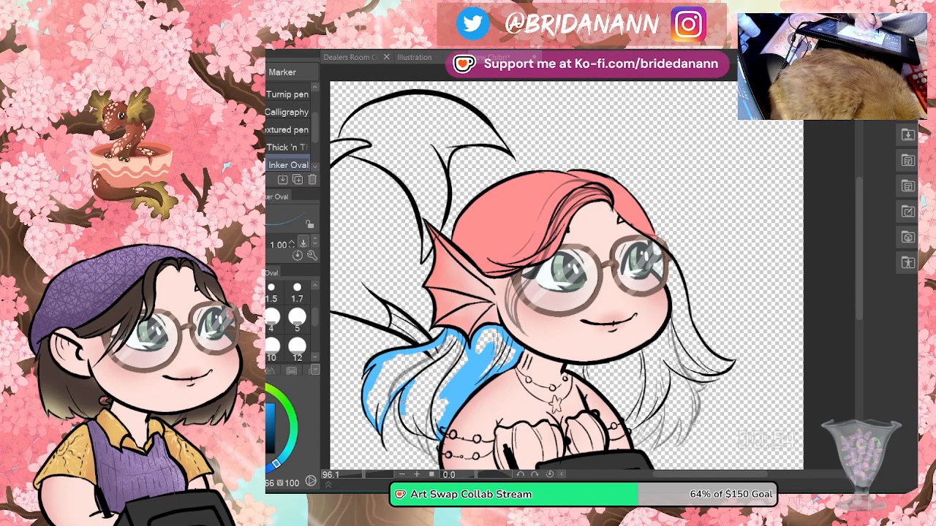
pyautogui.moveTo(400, 411); pyautogui.dragTo(408, 390)
pyautogui.moveTo(405, 438)
pyautogui.mouseDown()
pyautogui.moveTo(421, 430)
pyautogui.moveTo(423, 413)
pyautogui.mouseUp()
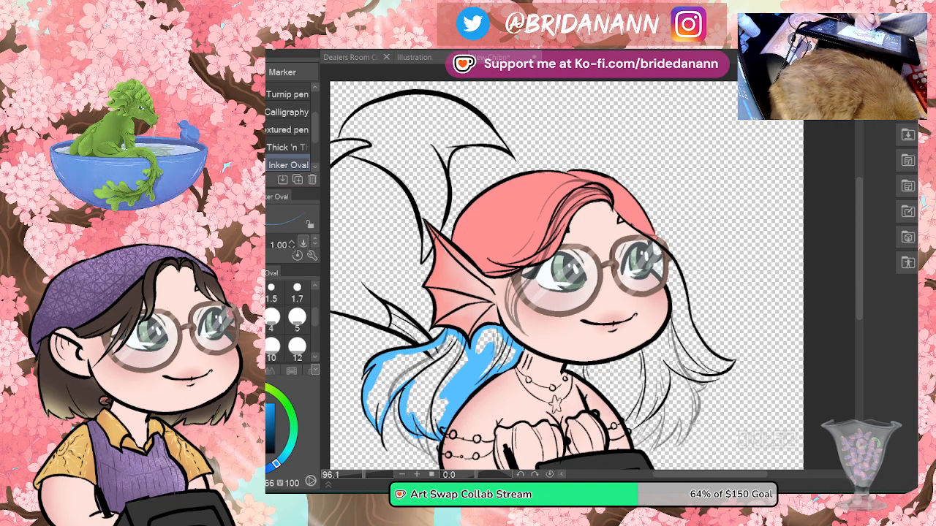
pyautogui.press('g')
pyautogui.click(446, 371)
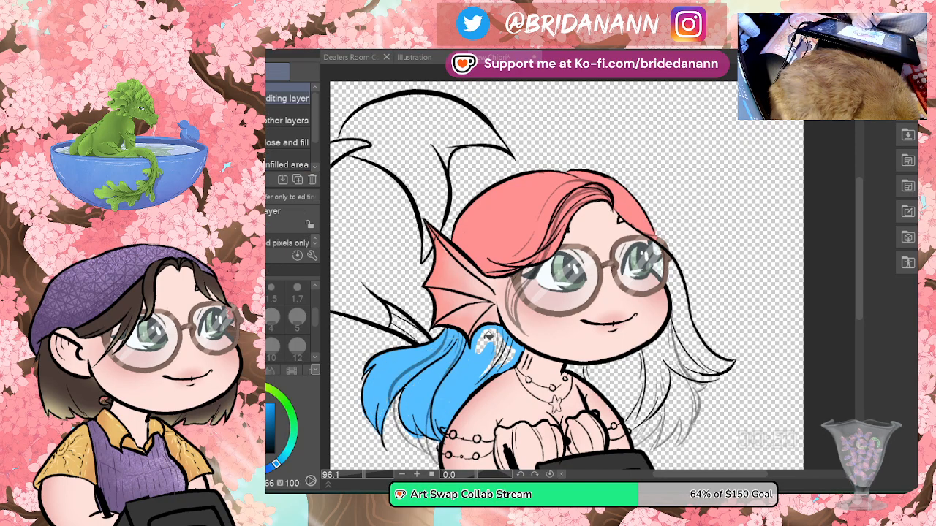
pyautogui.click(500, 342)
pyautogui.press('p')
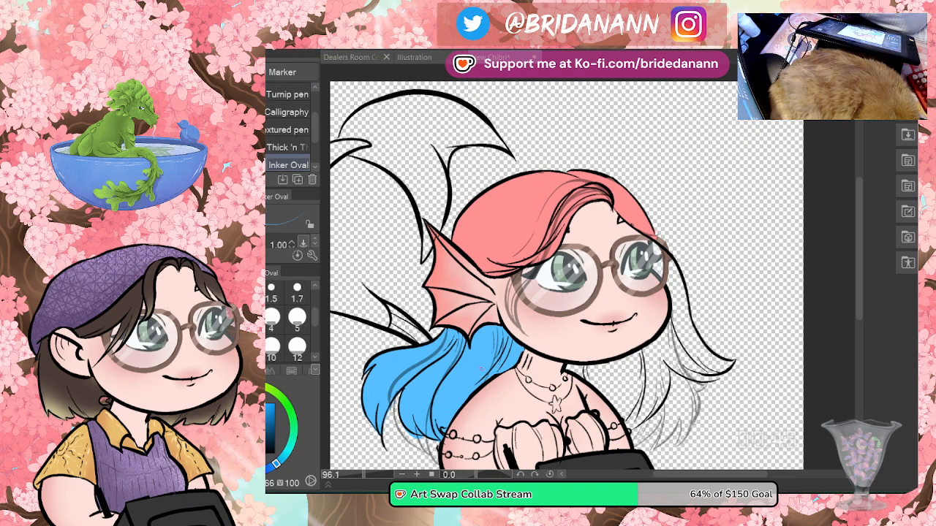
# Step: Recolour the hair on top of the head with the same light blue and review the whole character
pyautogui.hotkey('alt', 'space')
pyautogui.moveTo(634, 263); pyautogui.dragTo(574, 264)
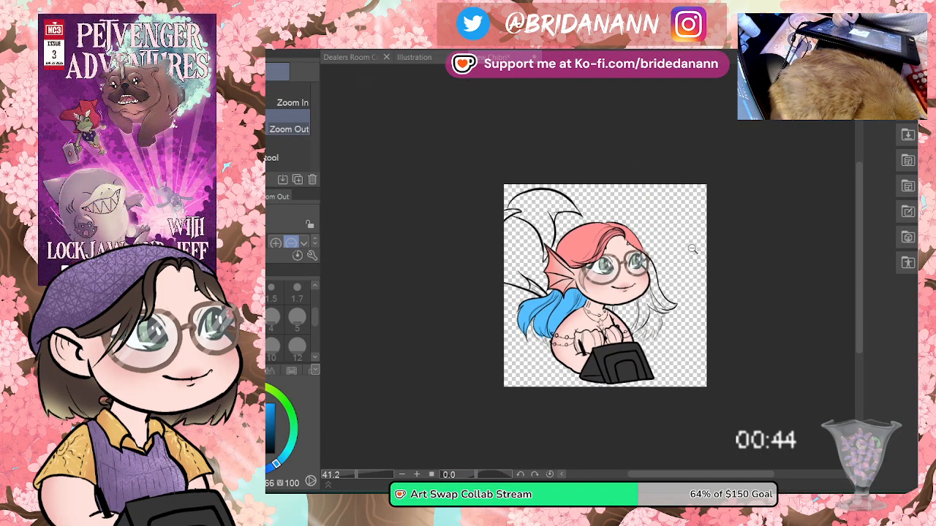
pyautogui.scroll(3, 636, 264)
pyautogui.press('g')
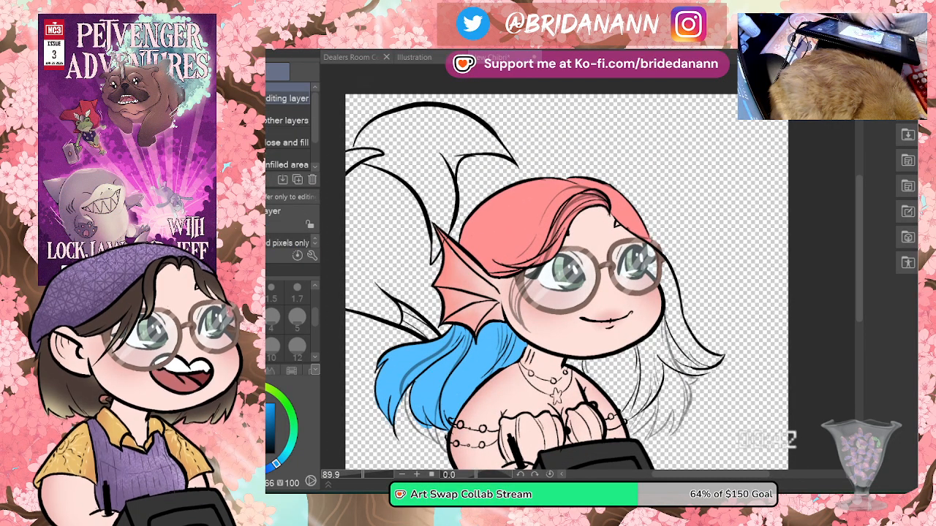
pyautogui.click(552, 212)
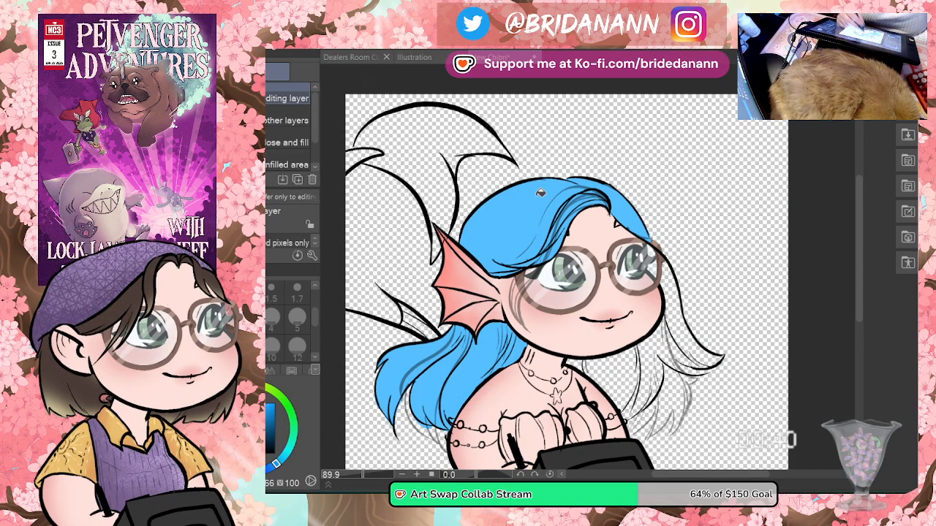
pyautogui.hotkey('alt', 'space')
pyautogui.moveTo(636, 223); pyautogui.dragTo(591, 224)
pyautogui.scroll(4, 589, 235)
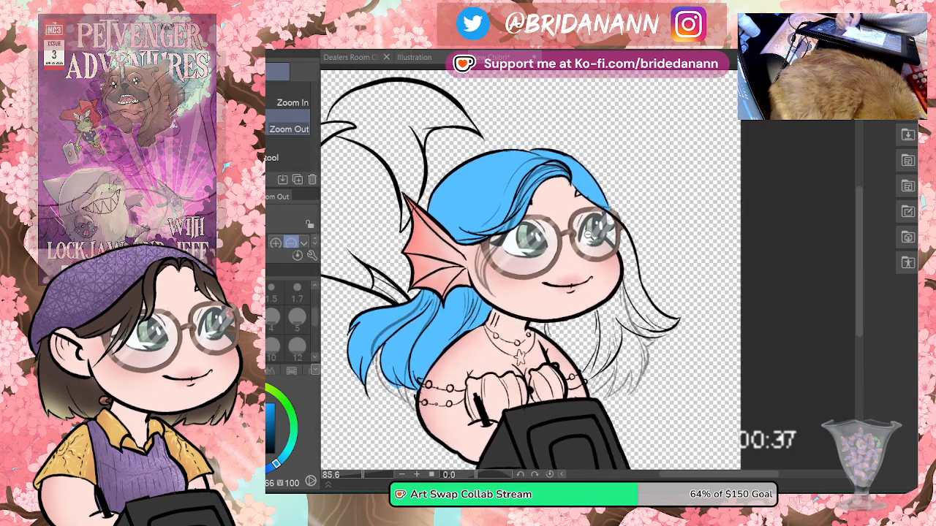
# Step: Block in the hair along the far cheek, under the chin and in the flipped-out lock in light blue, filling the gaps
pyautogui.press('p')
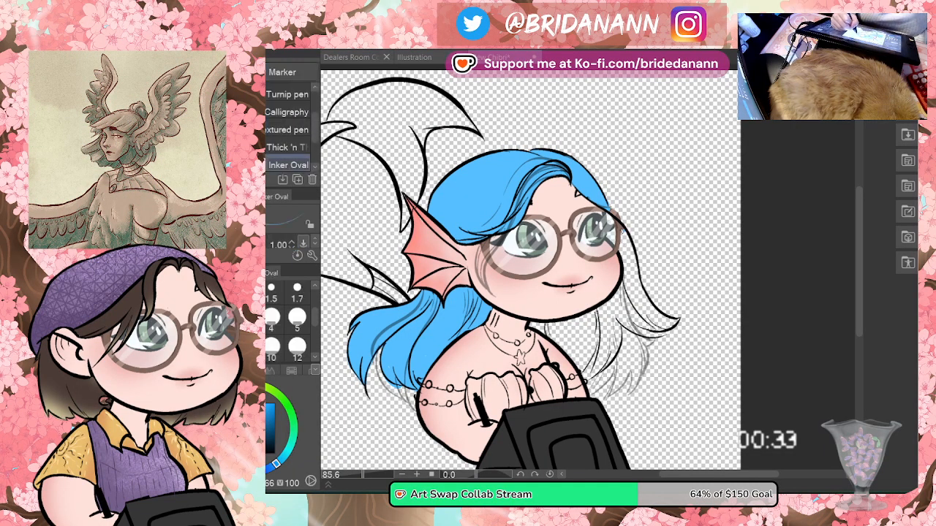
pyautogui.moveTo(622, 253); pyautogui.dragTo(625, 269)
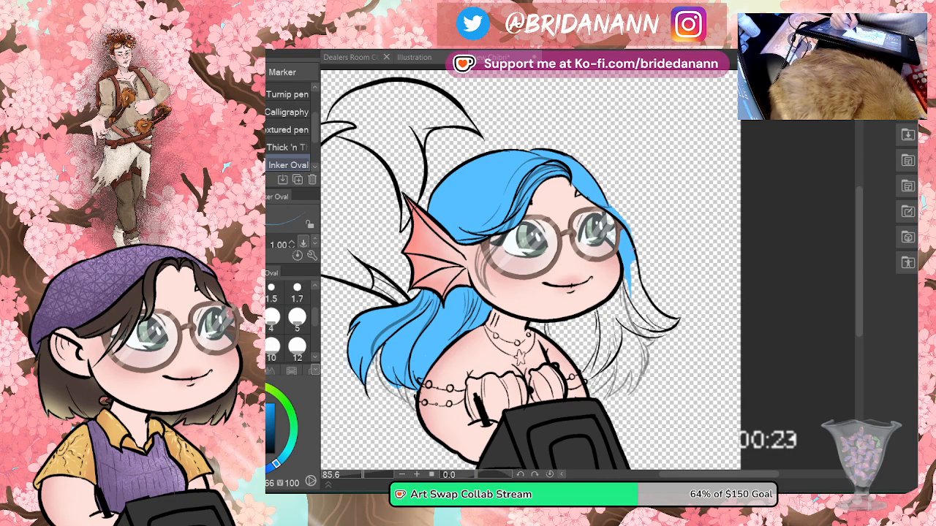
pyautogui.moveTo(626, 274); pyautogui.dragTo(628, 296)
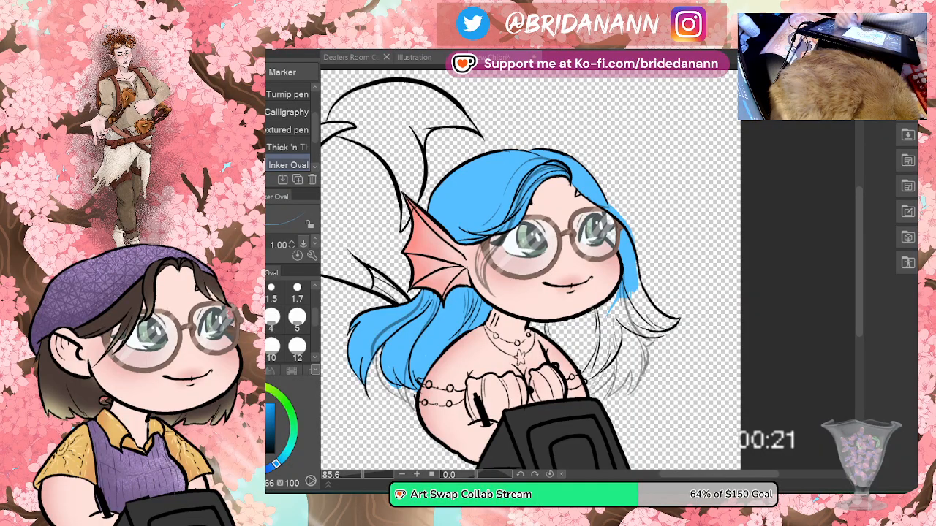
pyautogui.moveTo(565, 319); pyautogui.dragTo(586, 322)
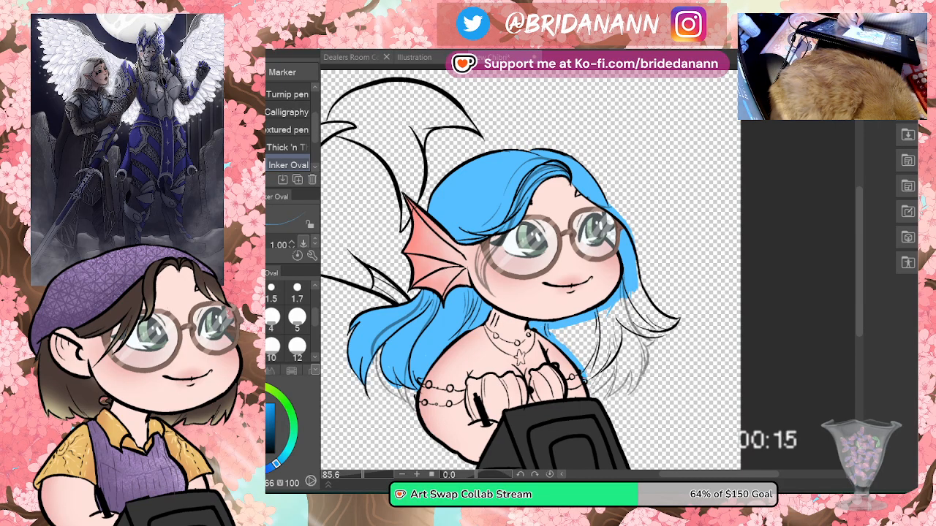
pyautogui.moveTo(603, 369)
pyautogui.mouseDown()
pyautogui.moveTo(616, 329)
pyautogui.moveTo(612, 354)
pyautogui.mouseUp()
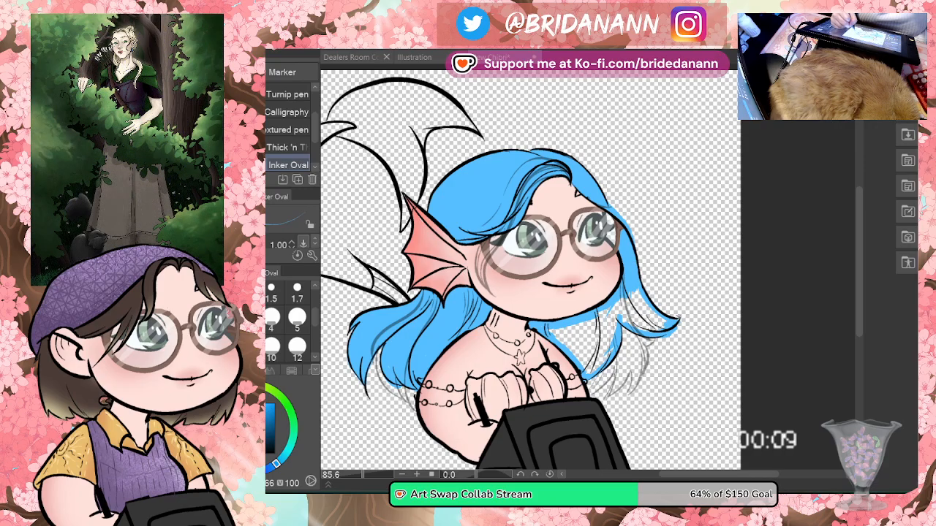
pyautogui.press('g')
pyautogui.click(603, 334)
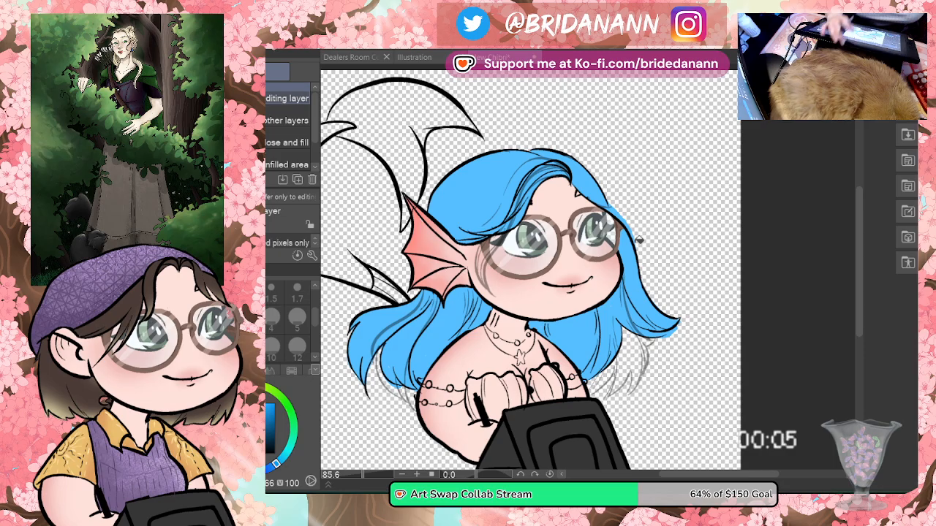
# Step: Fade the hair ends on both sides from the ear fin's coral into a deeper pink, using the Soft airbrush at size 12
pyautogui.press('i')
pyautogui.click(422, 227)
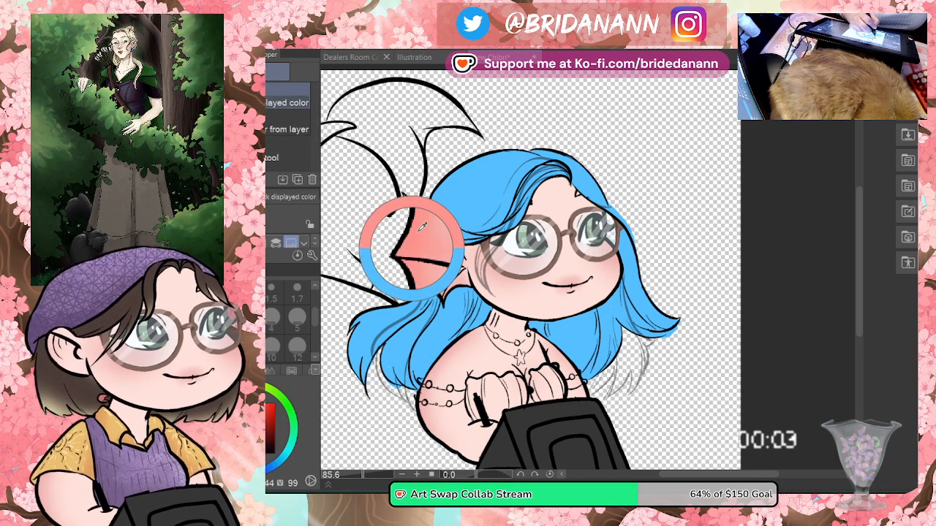
pyautogui.press('b')
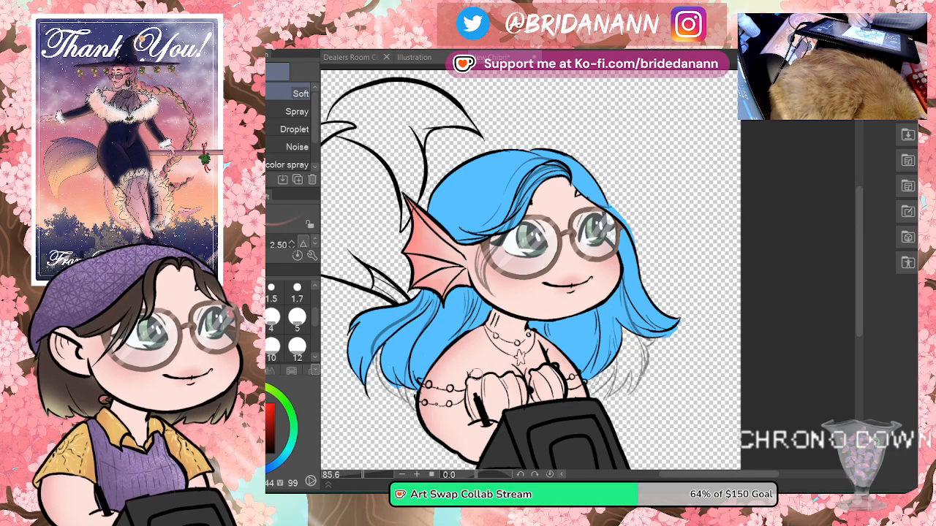
pyautogui.click(297, 347)
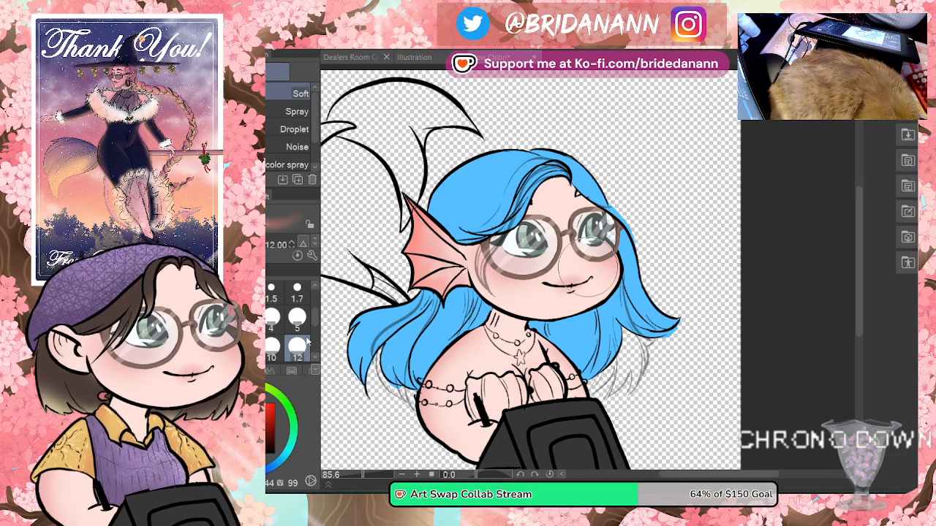
pyautogui.scroll(-1, 365, 351)
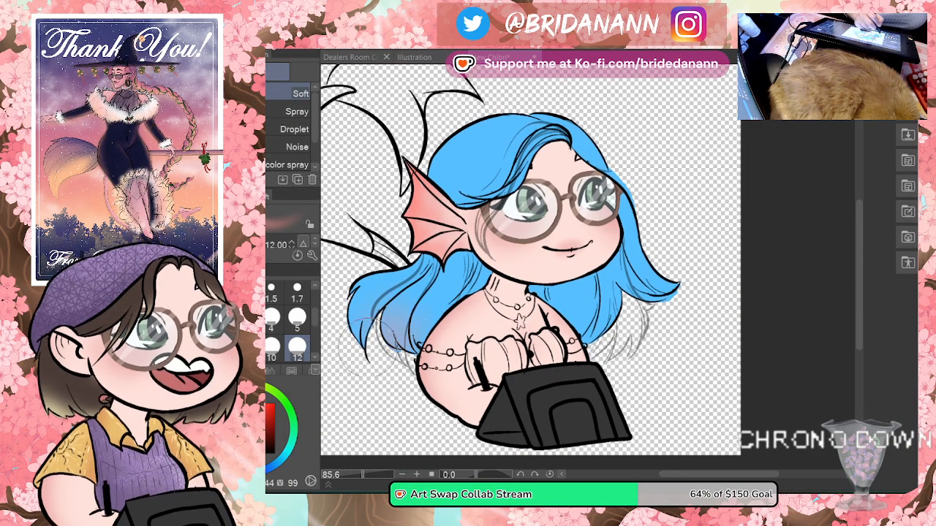
pyautogui.moveTo(366, 345); pyautogui.dragTo(409, 322)
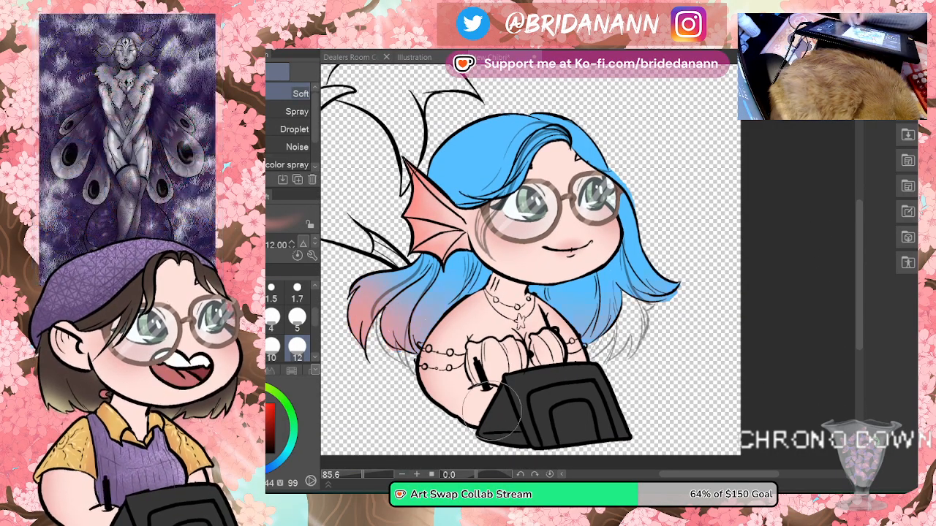
pyautogui.moveTo(578, 289); pyautogui.dragTo(676, 291)
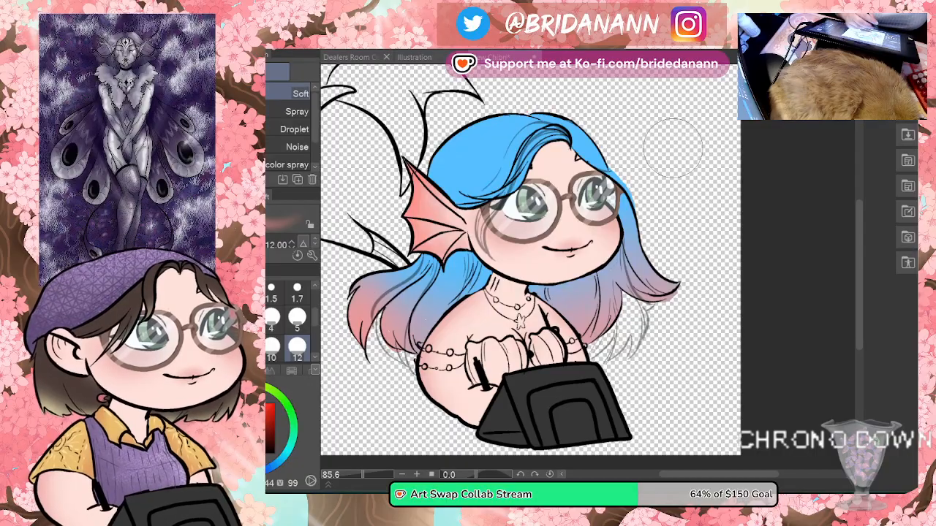
pyautogui.moveTo(344, 296)
pyautogui.mouseDown()
pyautogui.moveTo(365, 359)
pyautogui.moveTo(412, 374)
pyautogui.moveTo(437, 361)
pyautogui.moveTo(425, 276)
pyautogui.mouseUp()
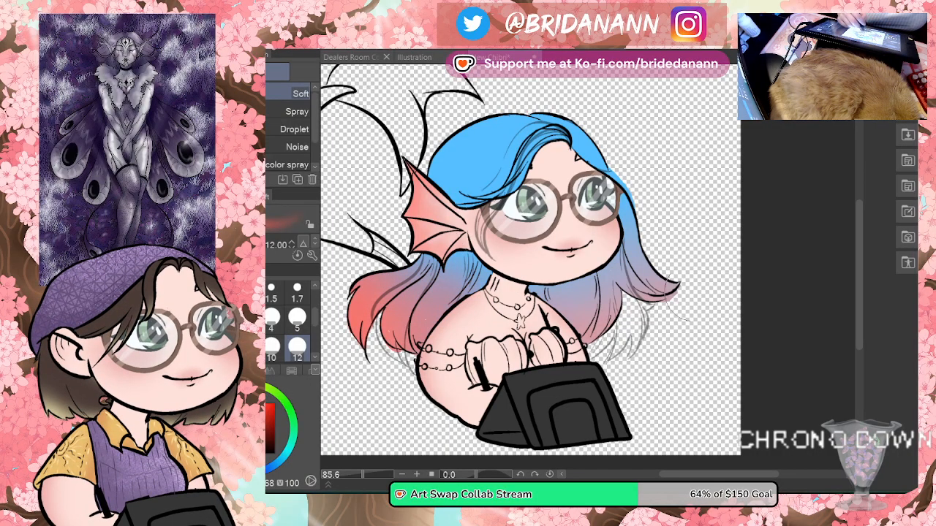
pyautogui.moveTo(661, 300); pyautogui.dragTo(607, 314)
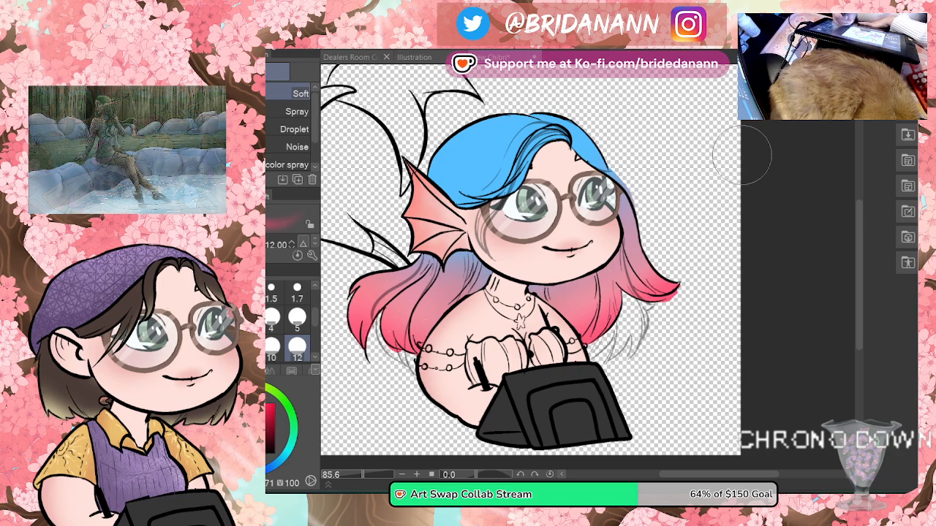
# Step: Shade the hair on top of the head in deeper blue with the Soft airbrush, darkening the roots around the parting at size 2
pyautogui.press('i')
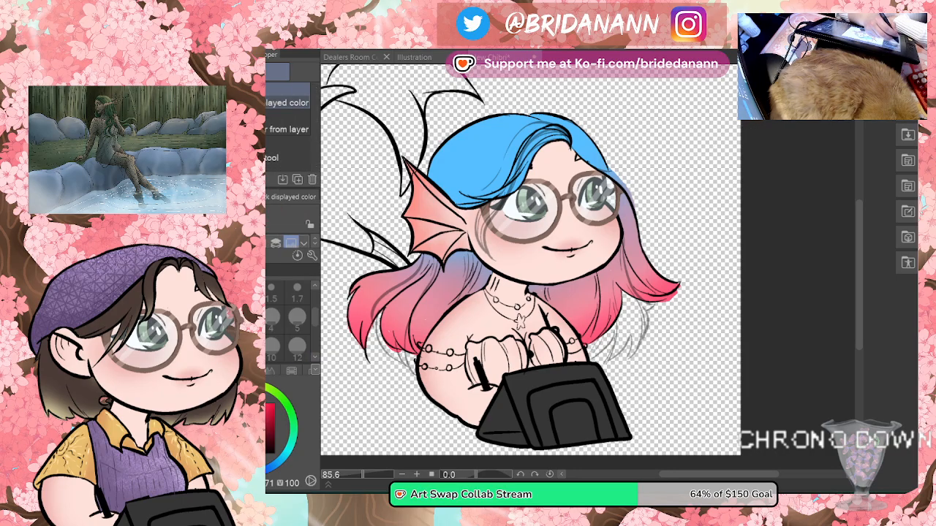
pyautogui.click(488, 136)
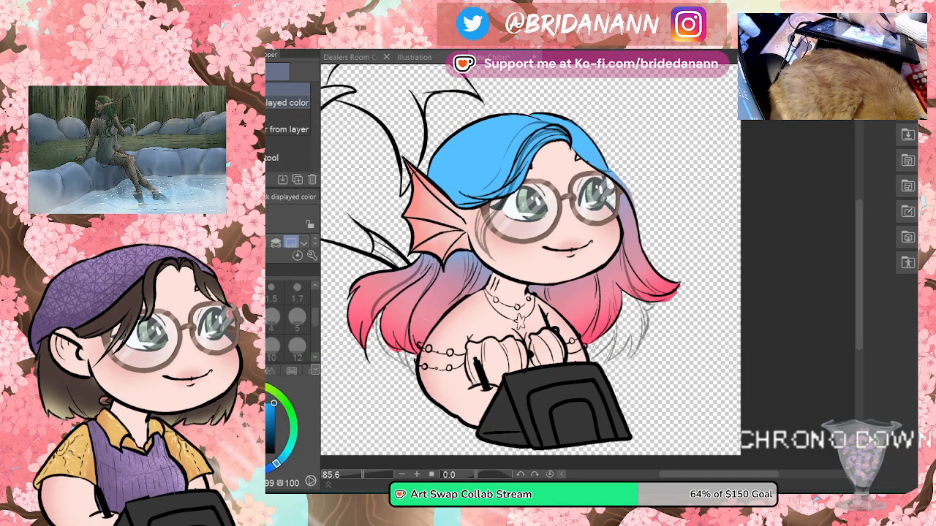
pyautogui.press('b')
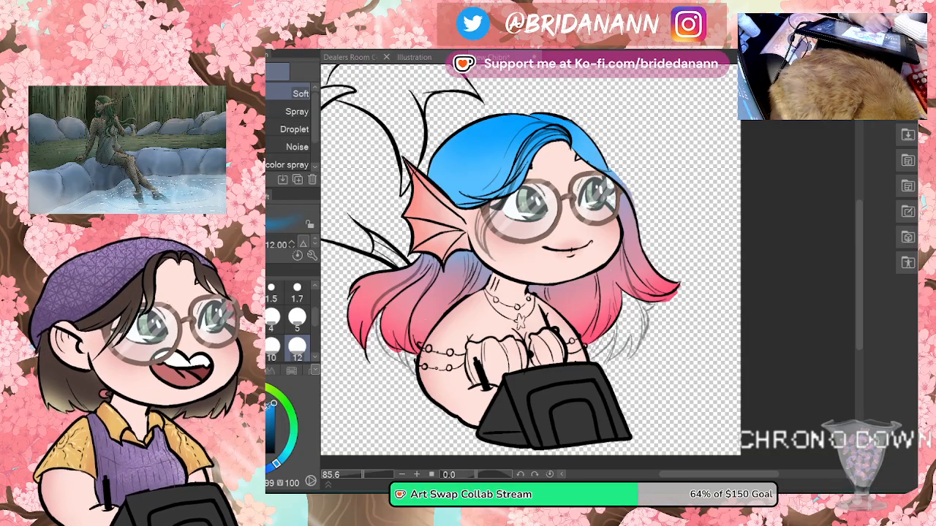
pyautogui.moveTo(271, 404); pyautogui.dragTo(274, 423)
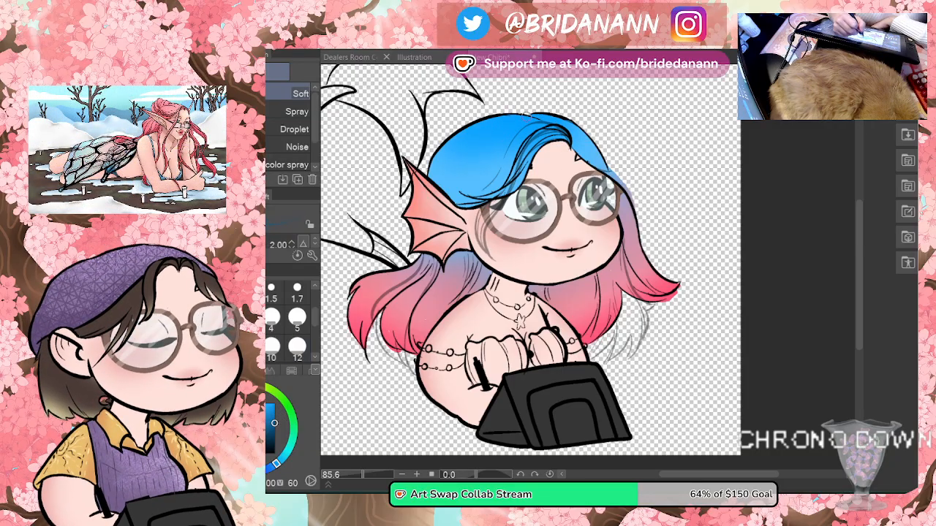
pyautogui.moveTo(535, 116); pyautogui.dragTo(509, 116)
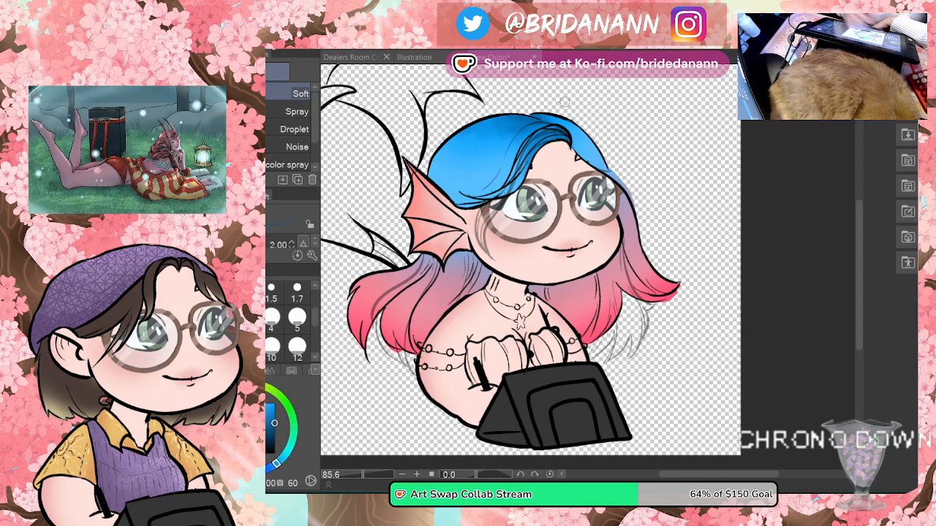
pyautogui.press('j')
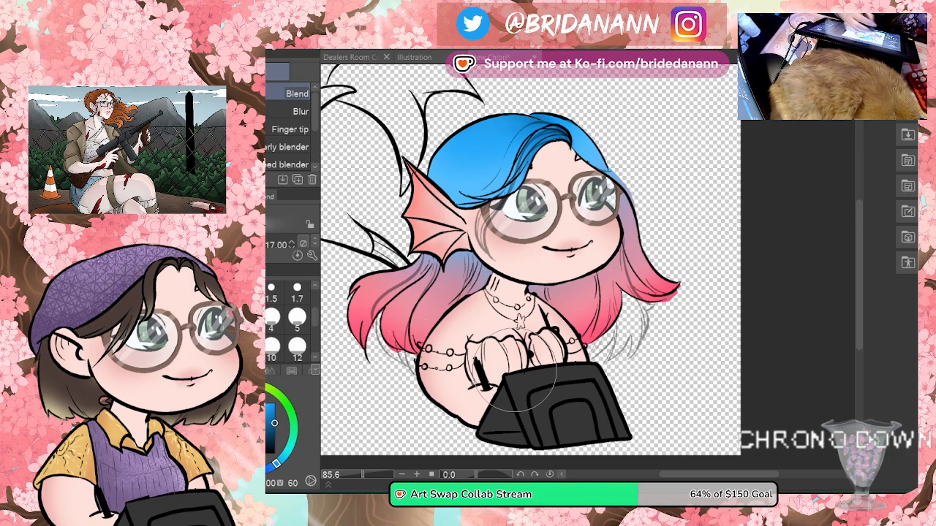
# Step: Extend blue into the upper side hair with the Soft airbrush at size 12, and resample the hair ends' pink for the airbrush
pyautogui.keyDown('ctrl'); pyautogui.keyDown('alt'); pyautogui.click(613, 279); pyautogui.keyUp('alt'); pyautogui.keyUp('ctrl')
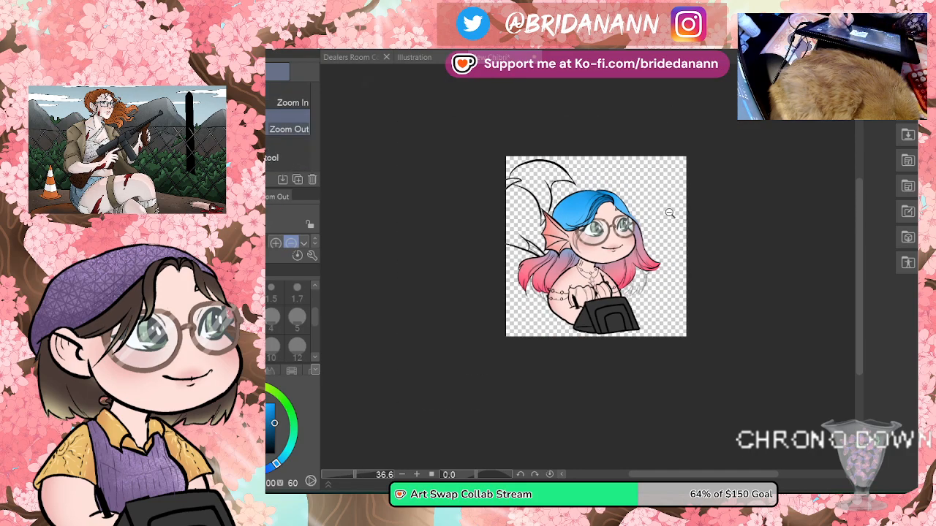
pyautogui.moveTo(669, 212); pyautogui.dragTo(714, 165)
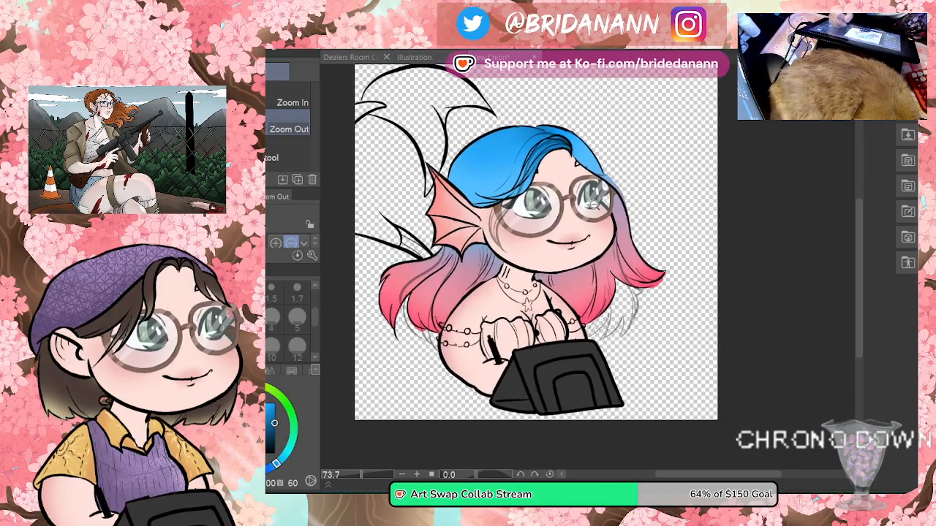
pyautogui.press('i')
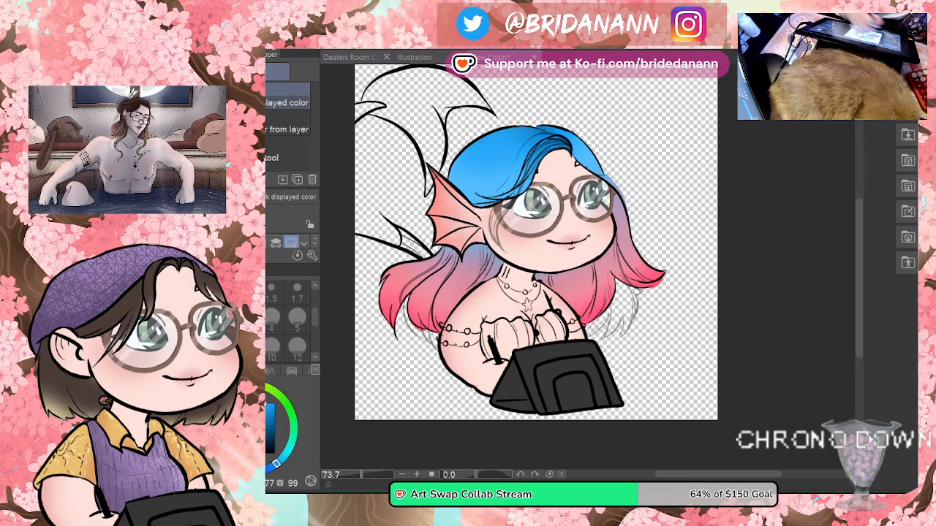
pyautogui.press('b')
pyautogui.click(297, 347)
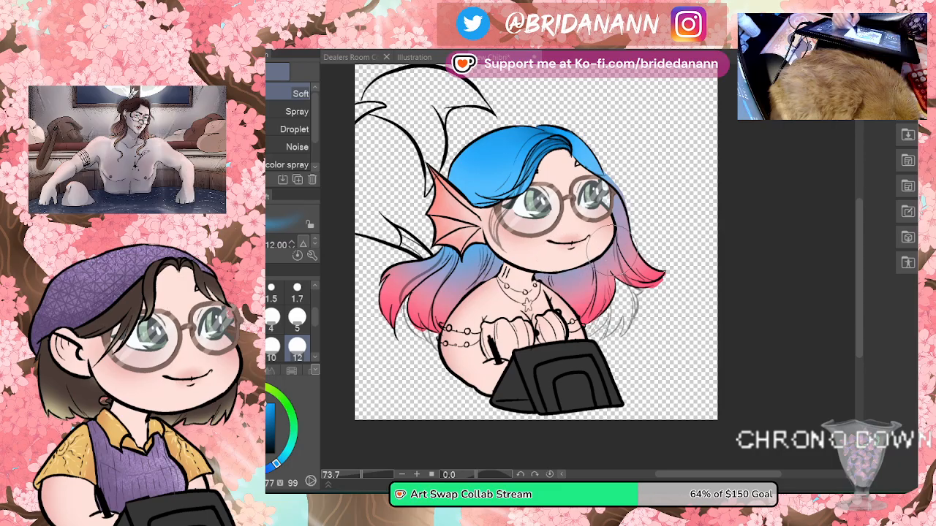
pyautogui.press('i')
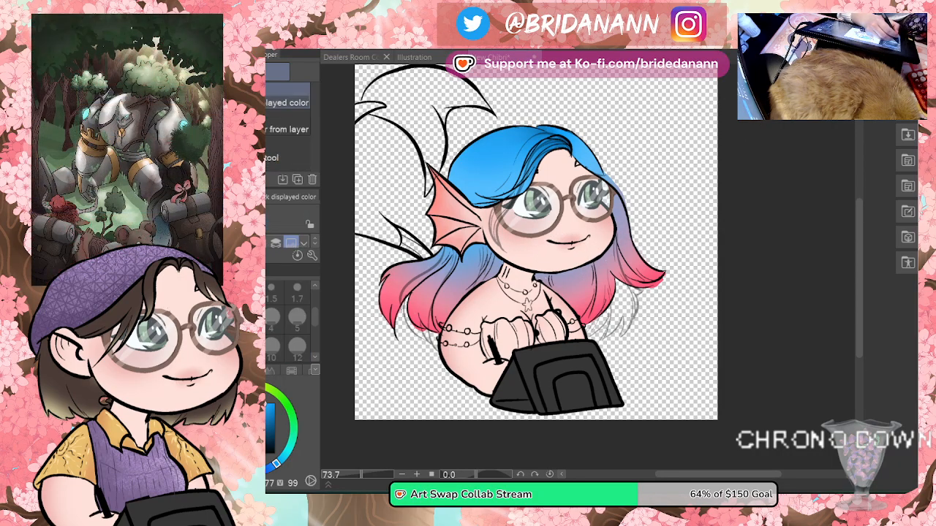
pyautogui.click(392, 307)
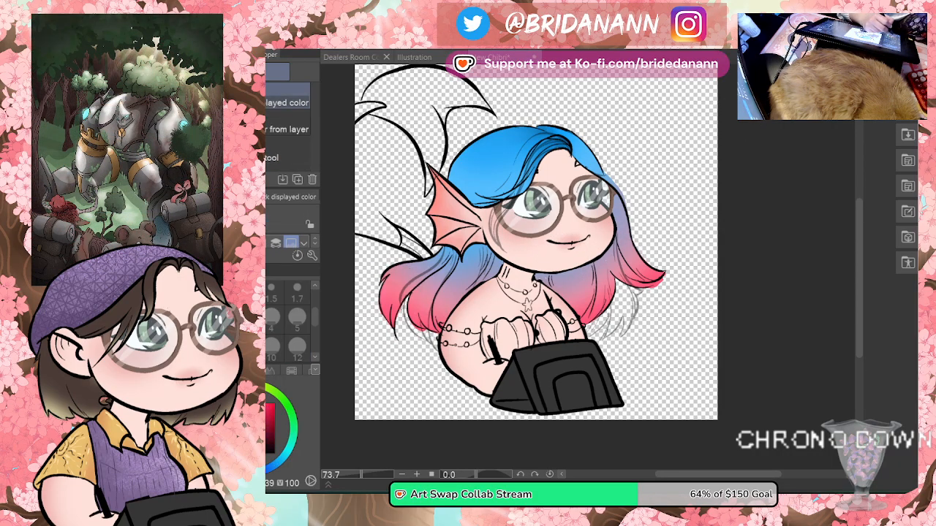
pyautogui.press('p')
pyautogui.press('b')
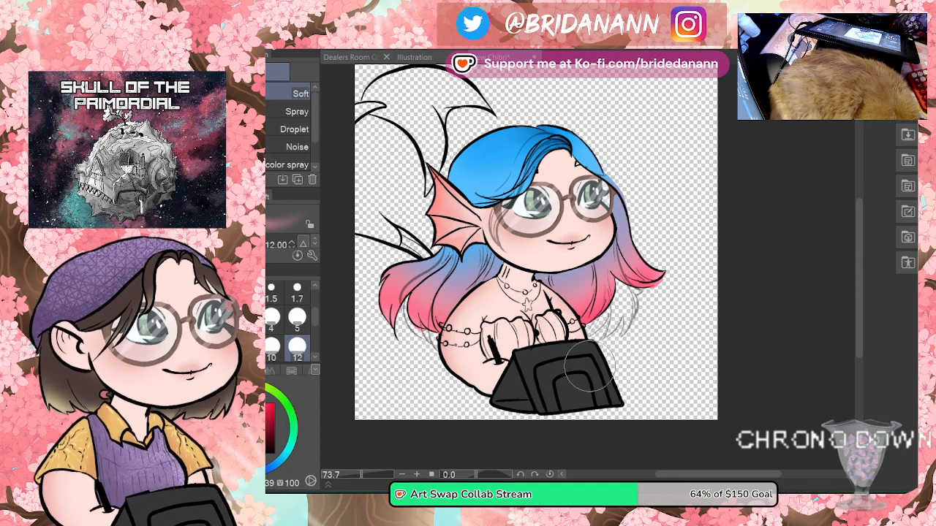
# Step: Examine the blue-to-pink hair gradient up close and across the whole character
pyautogui.hotkey('ctrl', 'alt', 'space')
pyautogui.moveTo(527, 136); pyautogui.dragTo(627, 213)
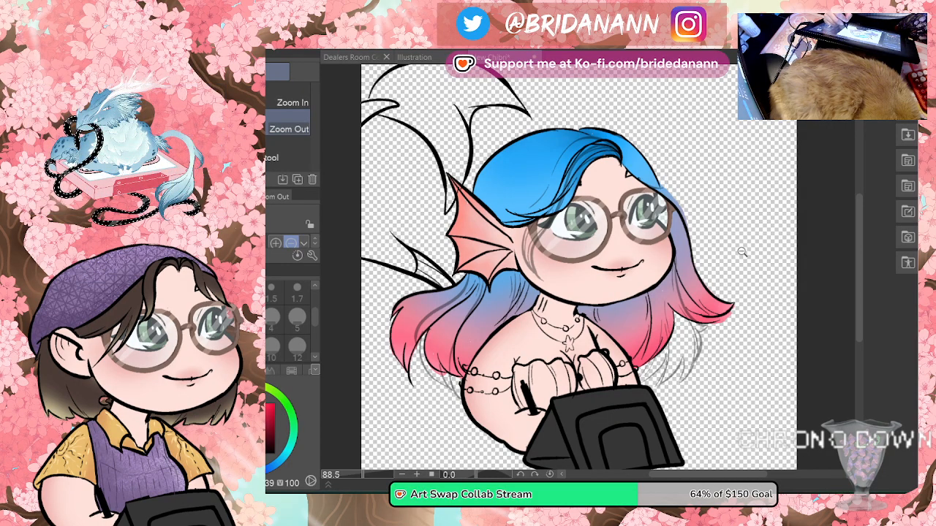
pyautogui.moveTo(743, 252); pyautogui.dragTo(514, 257)
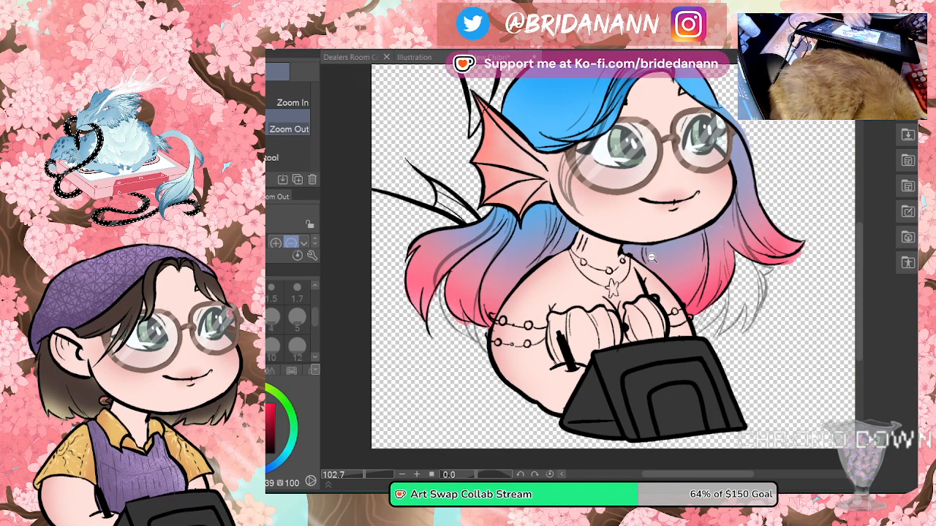
pyautogui.keyDown('alt'); pyautogui.click(674, 318); pyautogui.keyUp('alt')
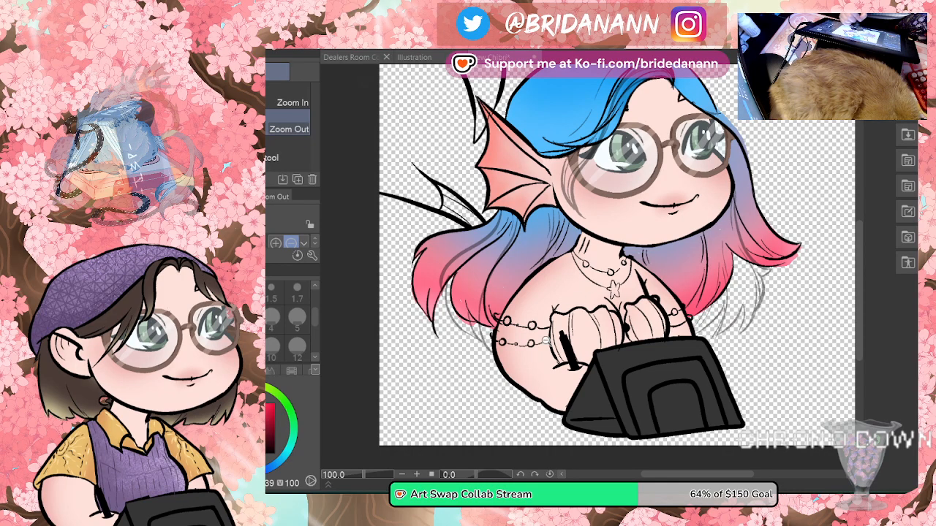
pyautogui.click(652, 271)
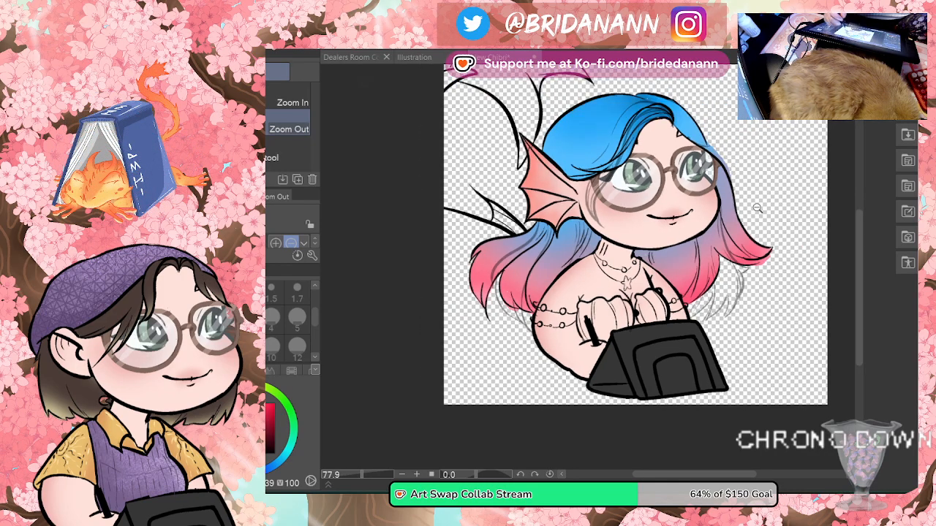
pyautogui.moveTo(859, 273); pyautogui.dragTo(857, 258)
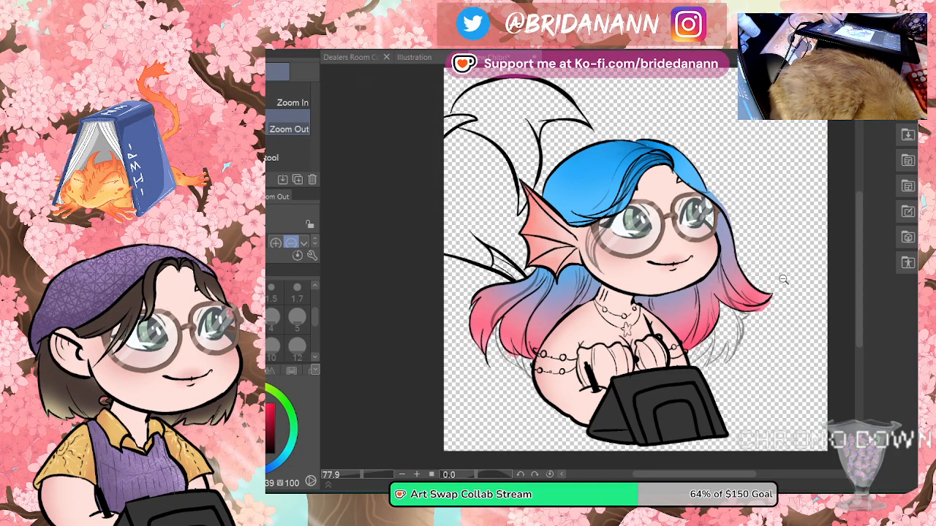
pyautogui.moveTo(788, 271); pyautogui.dragTo(822, 194)
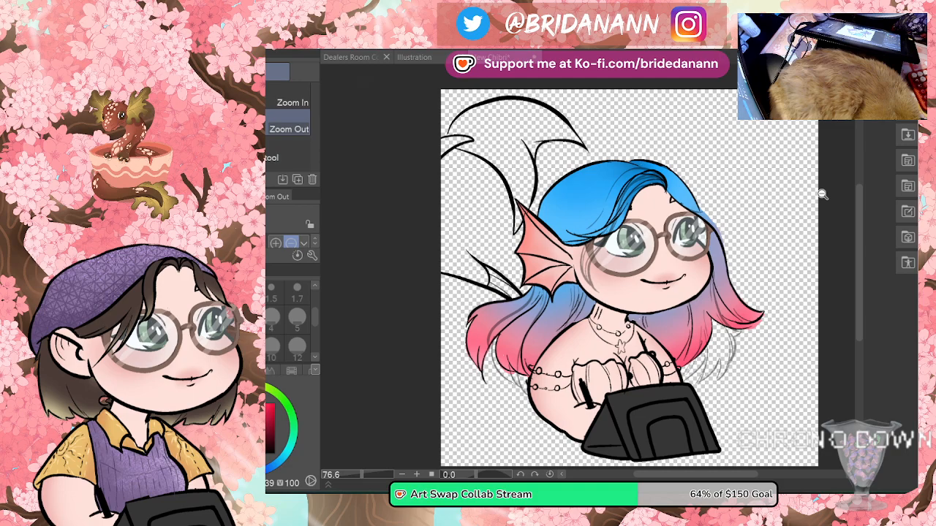
# Step: With the long straight hairstyle shown, outline the hair on top of the head in the sampled blue using the Inker Oval pen and fill it
pyautogui.press('i')
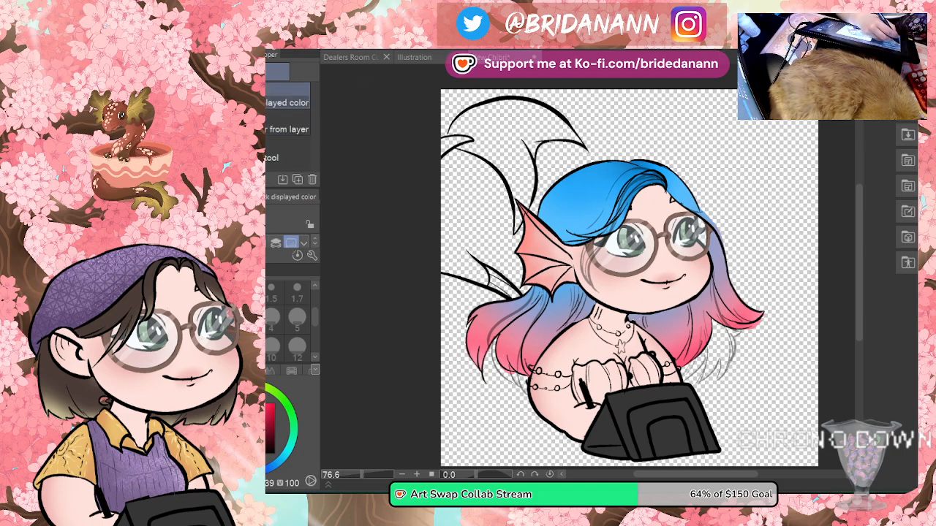
pyautogui.click(575, 199)
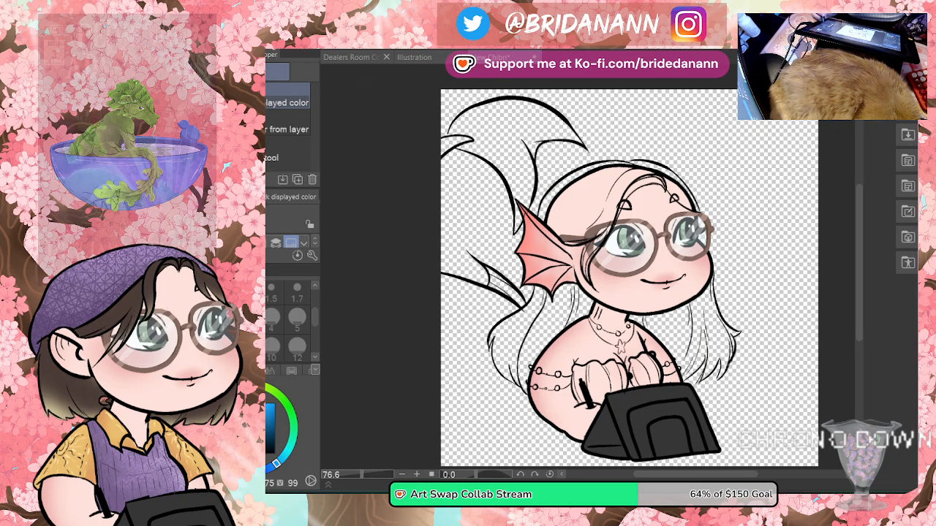
pyautogui.press('p')
pyautogui.moveTo(587, 207); pyautogui.dragTo(630, 174)
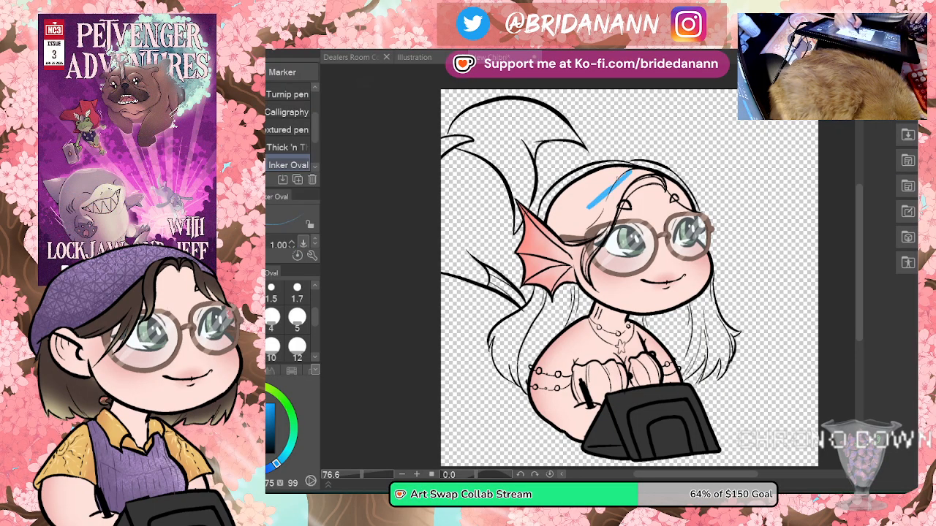
pyautogui.moveTo(545, 206); pyautogui.dragTo(564, 187)
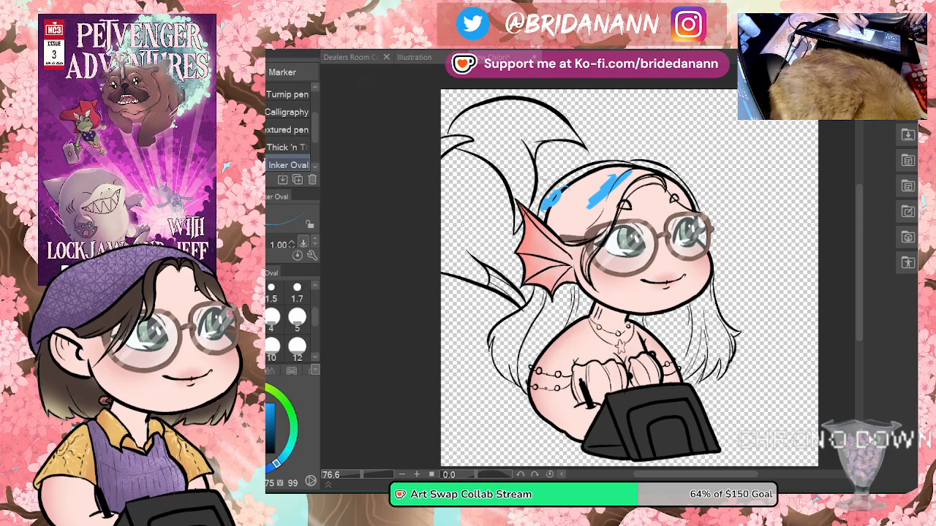
pyautogui.moveTo(550, 218); pyautogui.dragTo(545, 225)
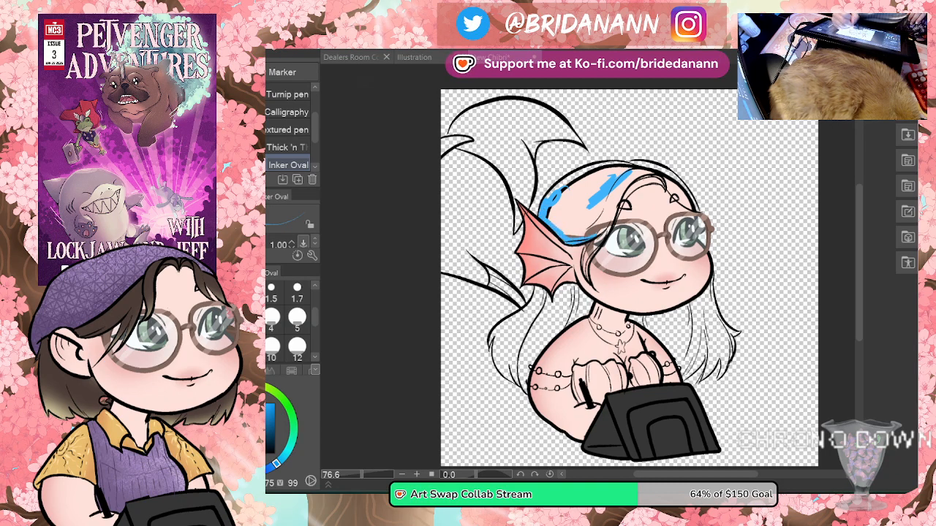
pyautogui.moveTo(584, 250); pyautogui.dragTo(583, 259)
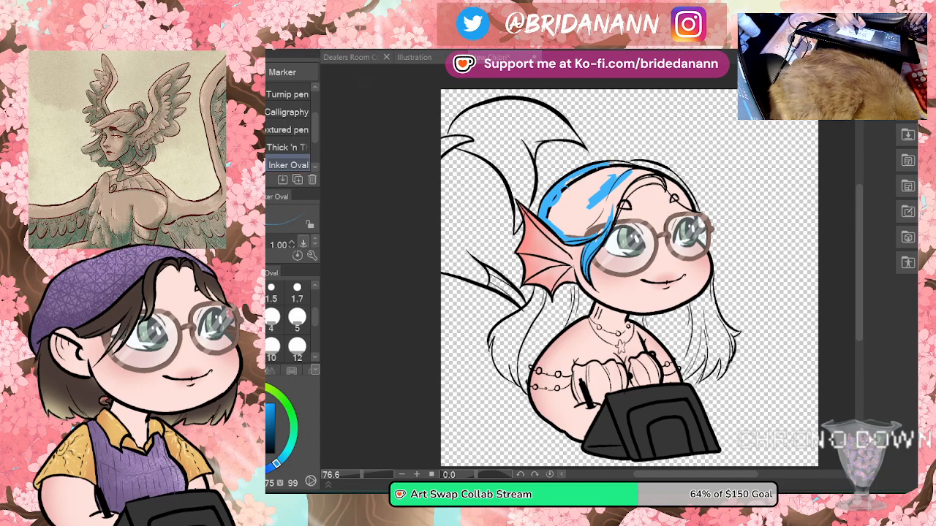
pyautogui.moveTo(628, 167)
pyautogui.mouseDown()
pyautogui.moveTo(655, 164)
pyautogui.moveTo(685, 196)
pyautogui.mouseUp()
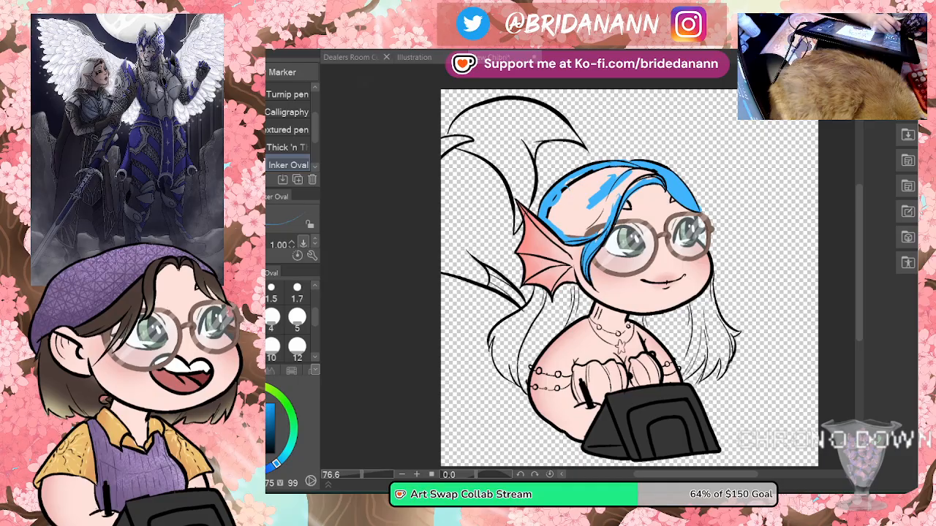
pyautogui.press('g')
pyautogui.click(614, 186)
# Step: Block in the long straight hair beside the far cheek and under the chin in the same blue, filling the gaps
pyautogui.press('p')
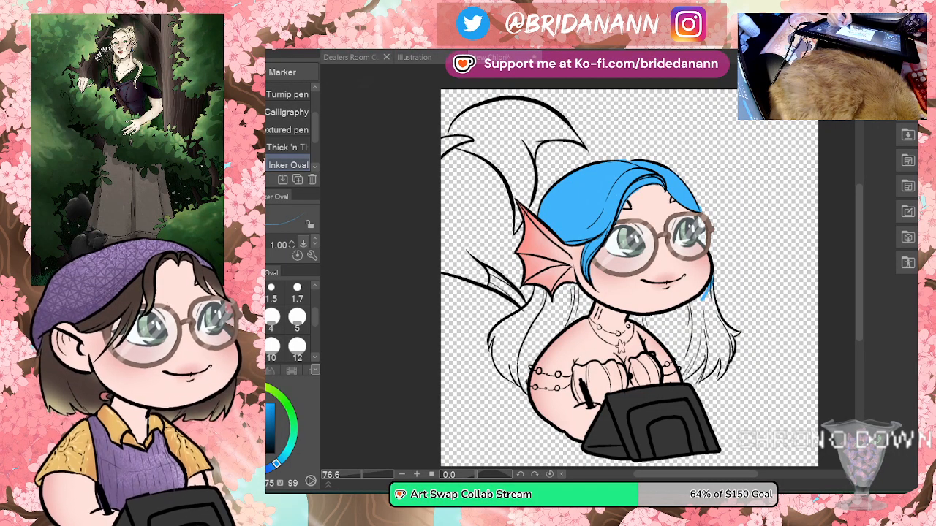
pyautogui.moveTo(629, 315); pyautogui.dragTo(657, 317)
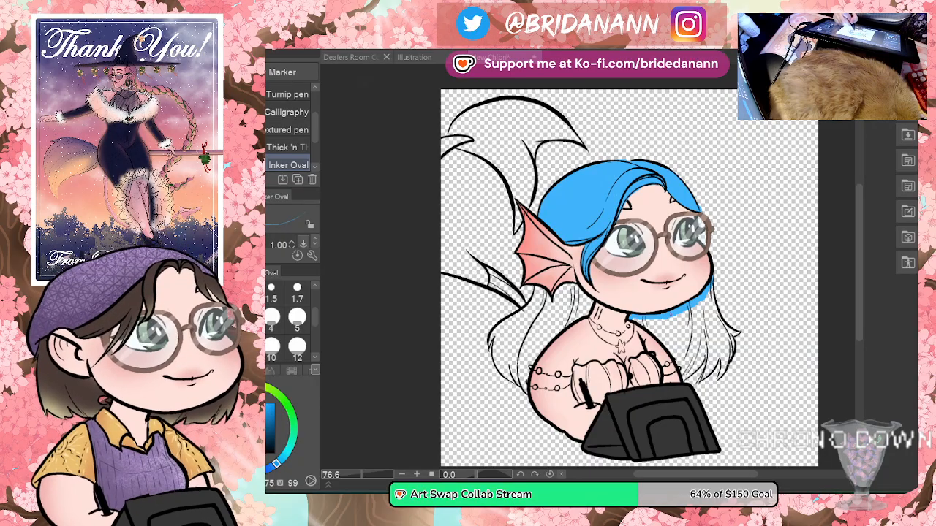
pyautogui.moveTo(632, 319); pyautogui.dragTo(682, 370)
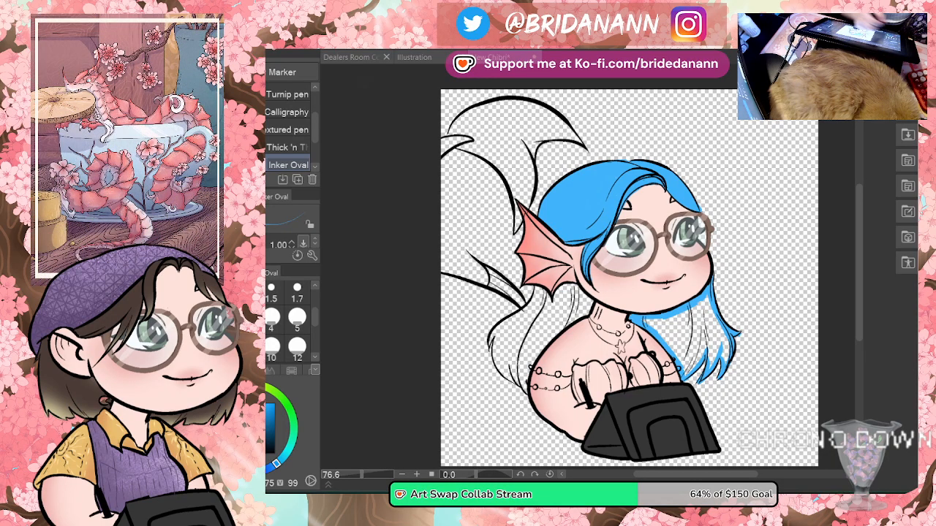
pyautogui.press('g')
pyautogui.click(698, 324)
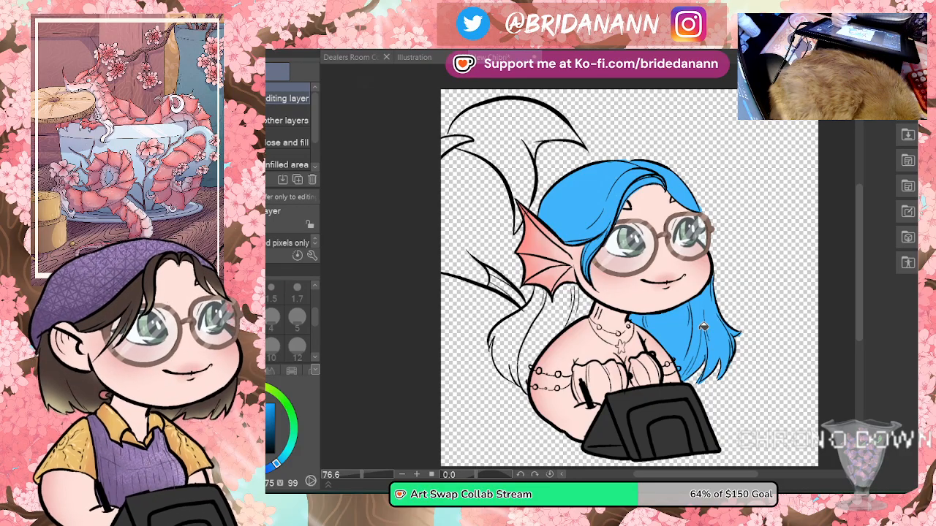
# Step: Block in the edges of the long hair hanging behind the ear fin in the same blue with the Inker Oval pen
pyautogui.press('p')
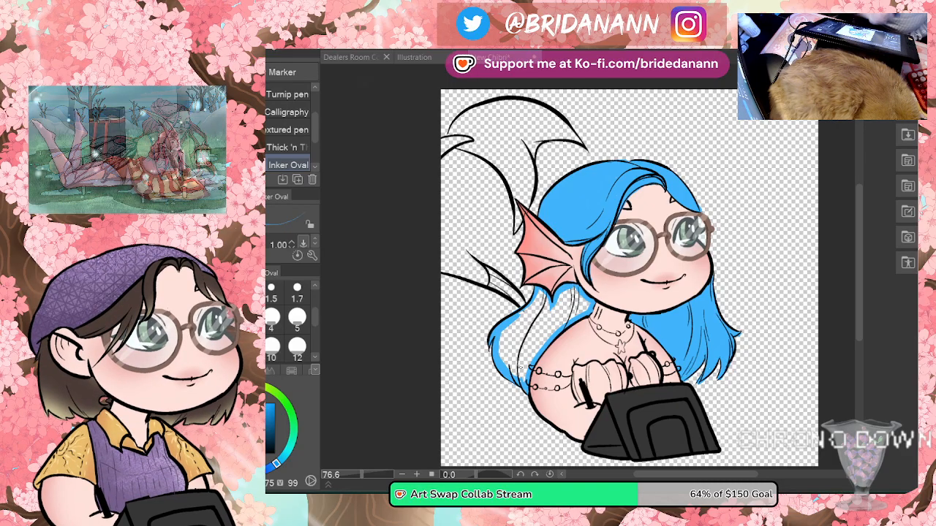
# Step: Fill the uncoloured strands of the hair behind the shoulder with the same flat blue
pyautogui.press('g')
pyautogui.click(545, 321)
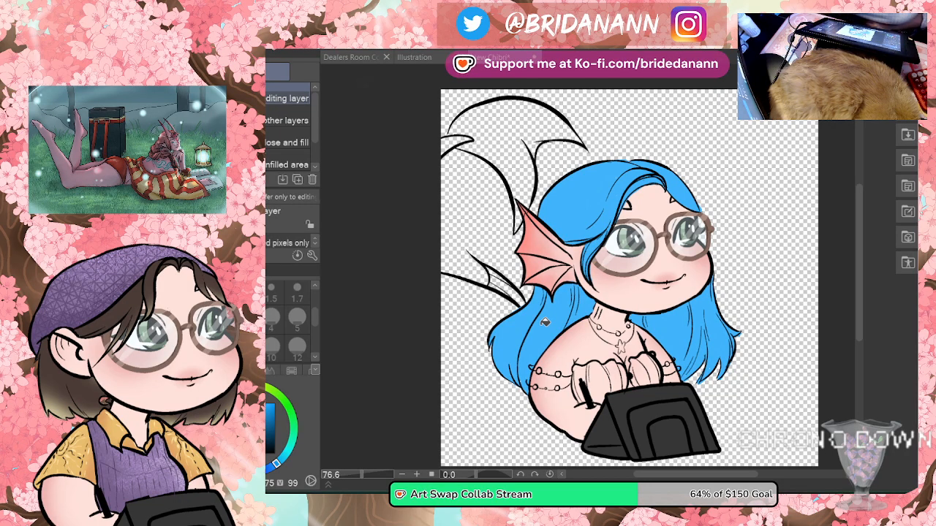
pyautogui.press('p')
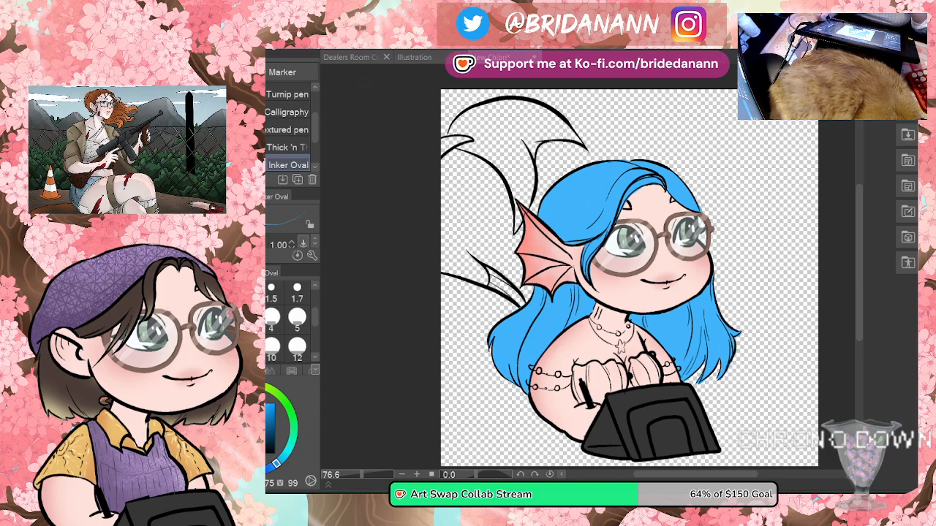
# Step: Sample the pink from the reference hair's tips and softly airbrush it over the lower hair as a blue-to-pink gradient
pyautogui.hotkey('ctrl', 'z')
pyautogui.press('i')
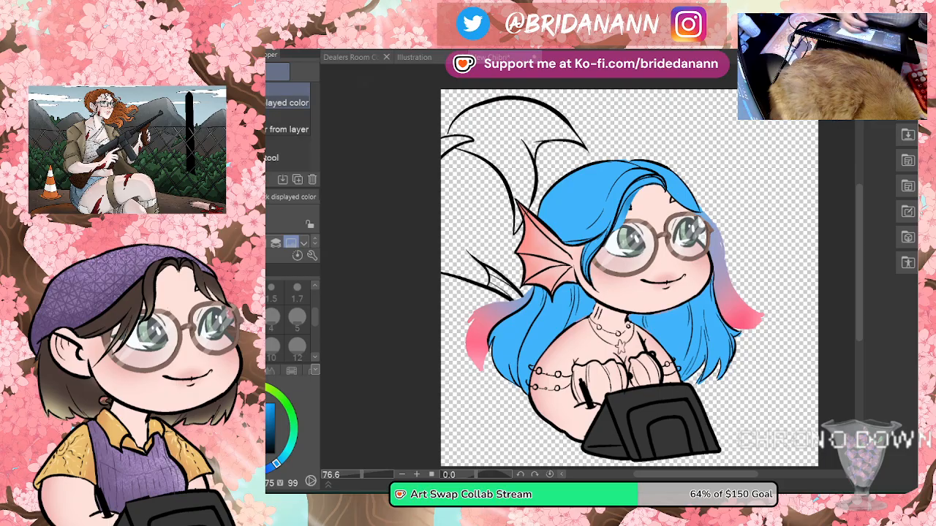
pyautogui.click(480, 337)
pyautogui.press('b')
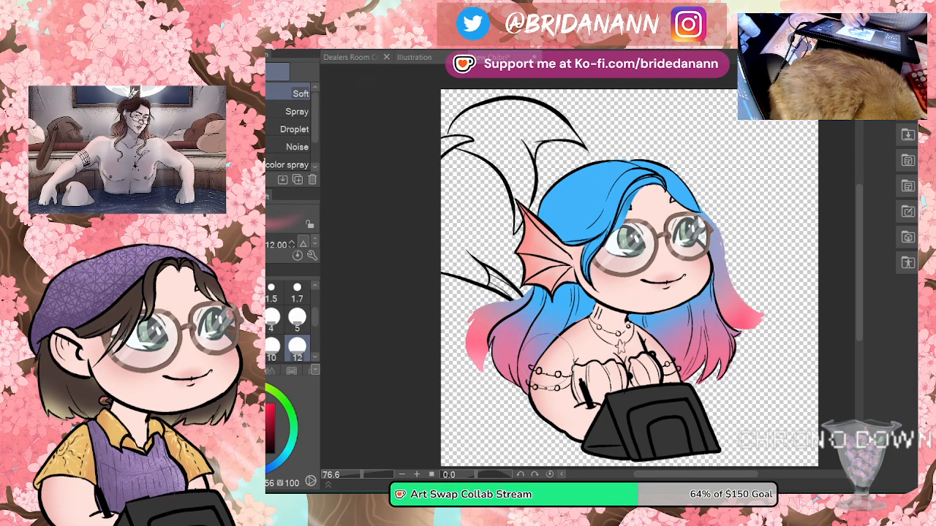
pyautogui.moveTo(491, 335); pyautogui.dragTo(501, 319)
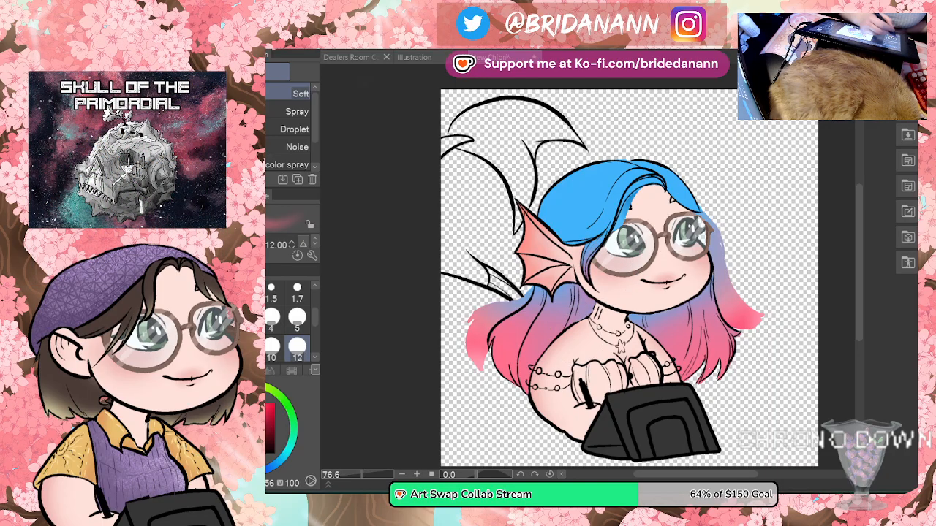
# Step: Airbrush the crown of the hair with the deeper blue sampled from the reference hair, and hide the reference
pyautogui.press('alt')
pyautogui.hotkey('ctrl', 'z')
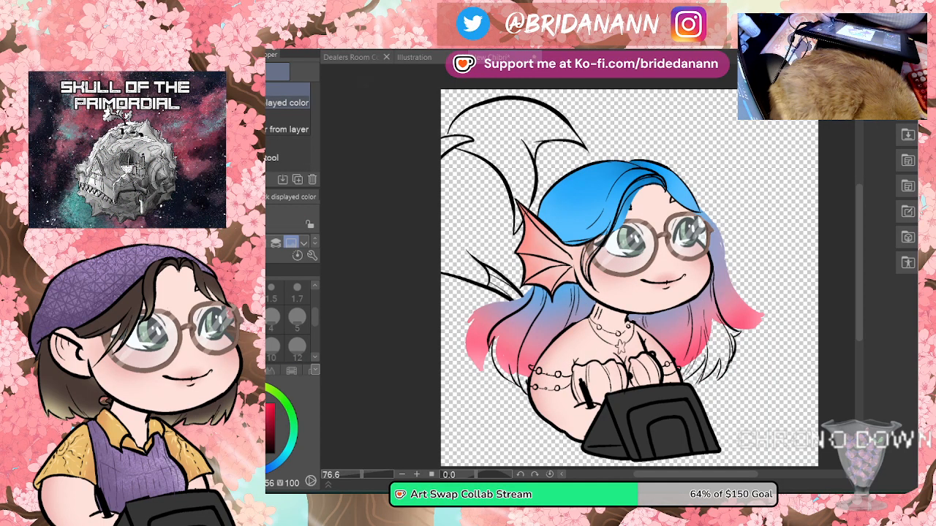
pyautogui.keyDown('alt'); pyautogui.click(637, 159); pyautogui.keyUp('alt')
pyautogui.hotkey('ctrl', 'y')
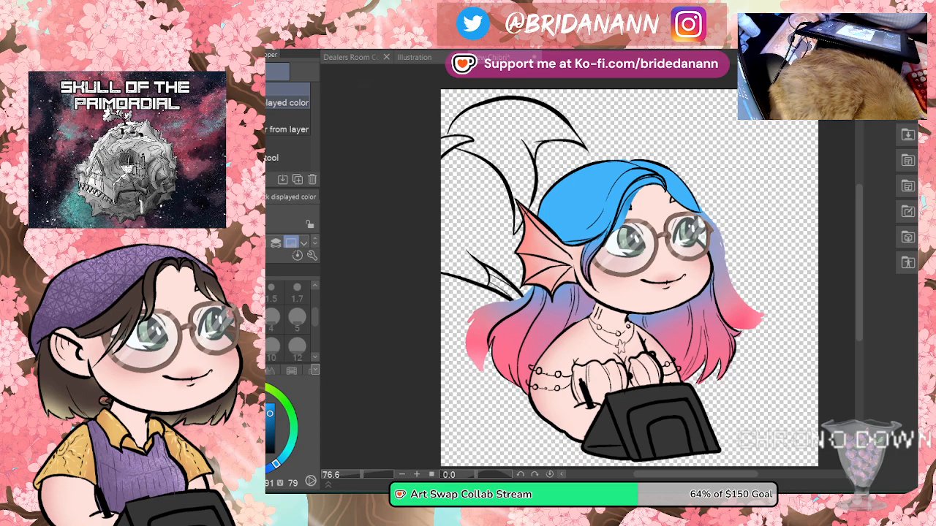
pyautogui.press('b')
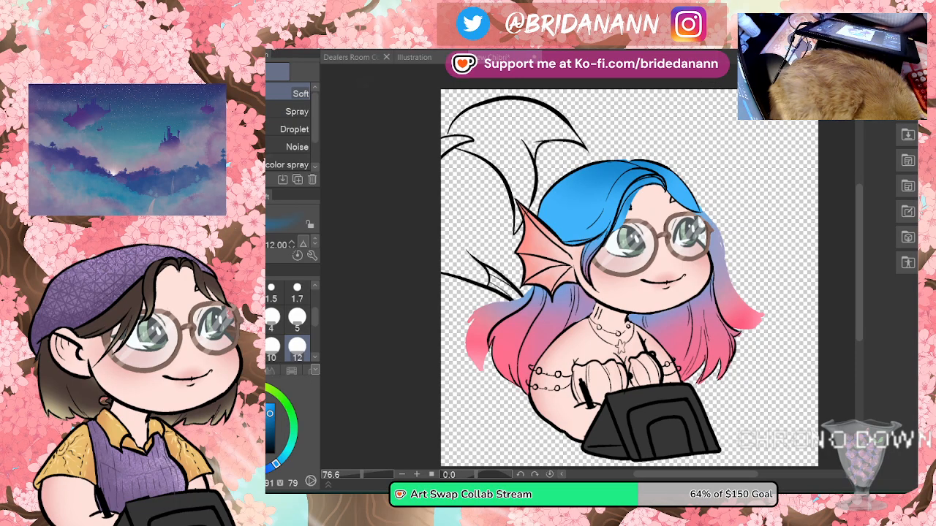
pyautogui.hotkey('ctrl', 'z')
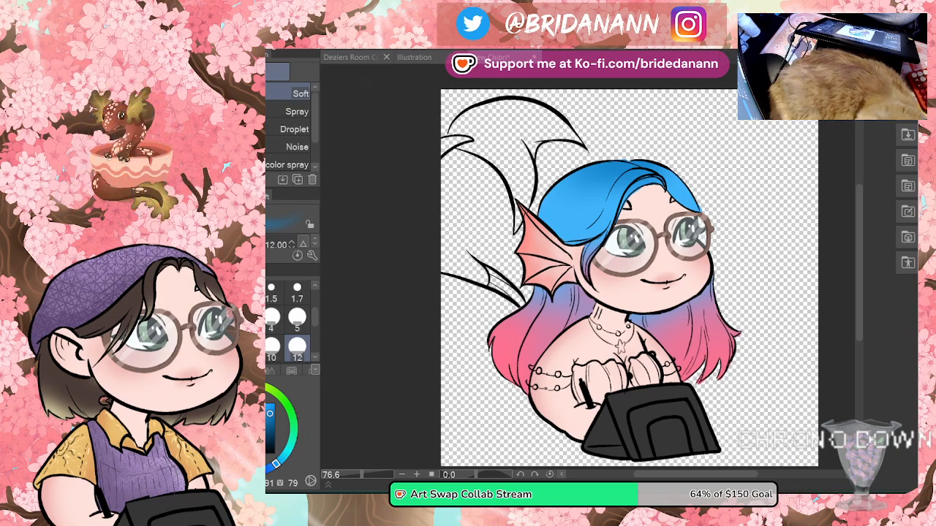
# Step: Switch to the soft eraser and reduce its size to slightly above 12
pyautogui.press('e')
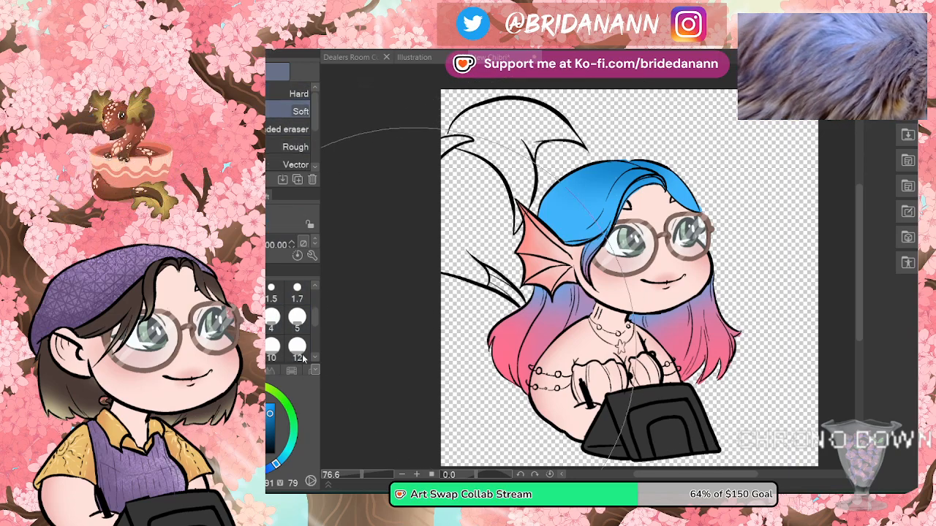
pyautogui.click(297, 351)
pyautogui.press(']')
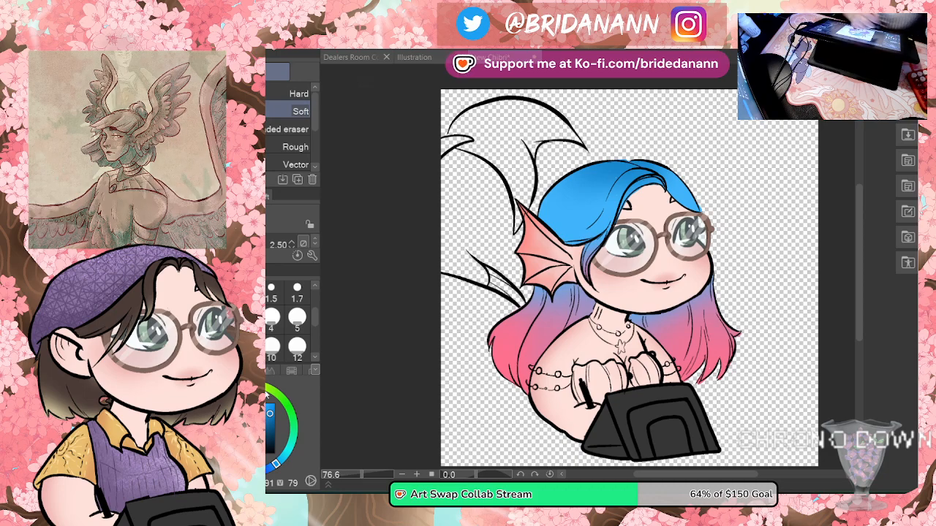
# Step: Choose a bright orange, ink along the edges of the larger shell cup with the Inker Oval pen, and fill its interior
pyautogui.click(230, 390)
pyautogui.click(269, 405)
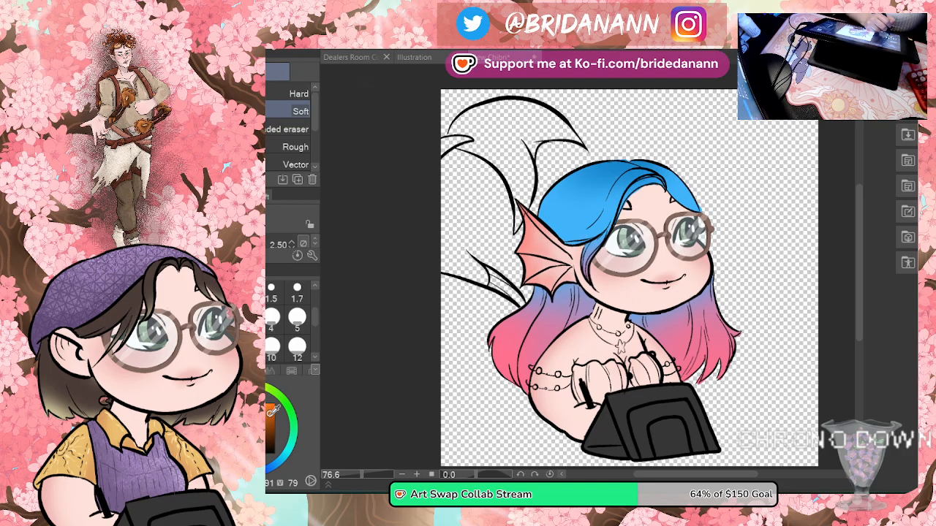
pyautogui.moveTo(264, 411); pyautogui.dragTo(260, 405)
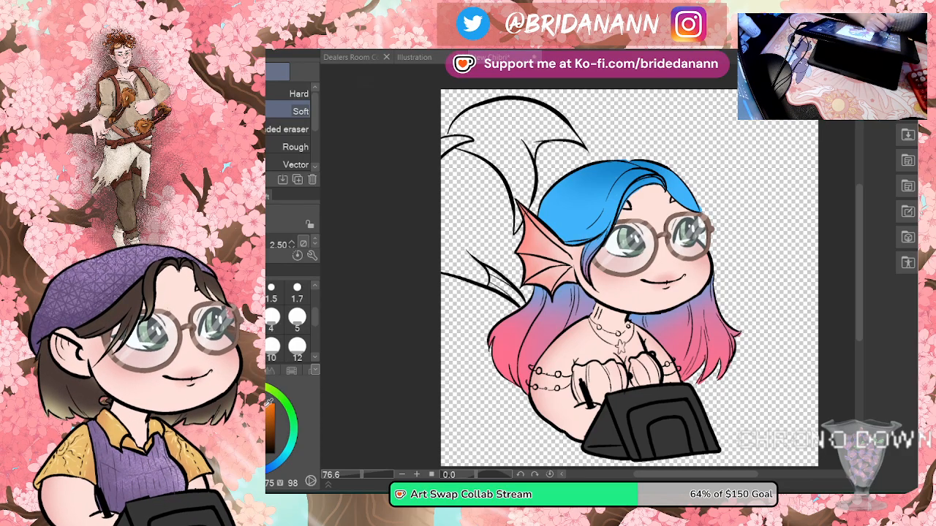
pyautogui.press('p')
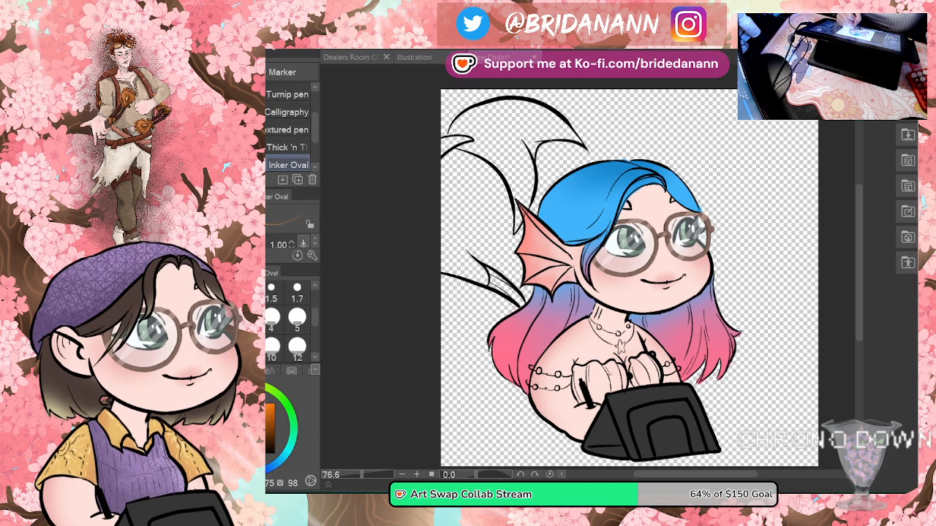
pyautogui.moveTo(612, 362); pyautogui.dragTo(610, 391)
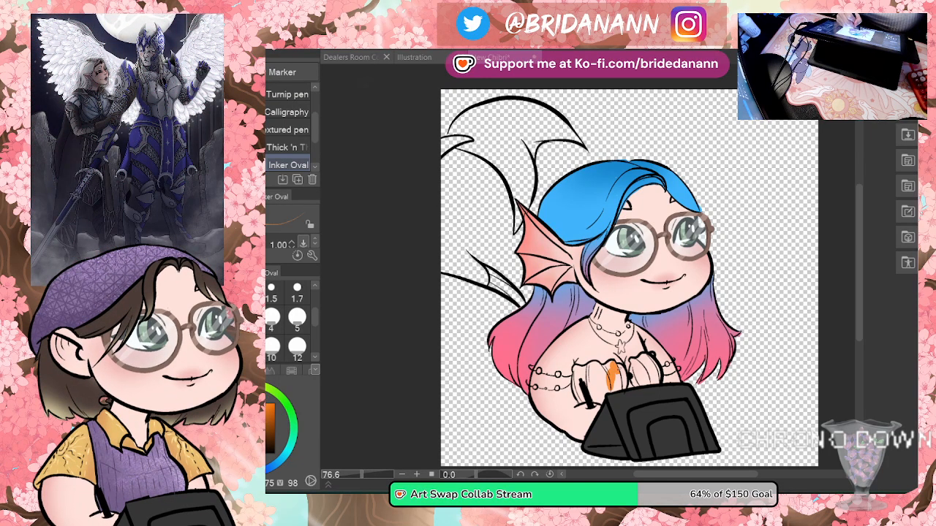
pyautogui.moveTo(625, 376); pyautogui.dragTo(624, 391)
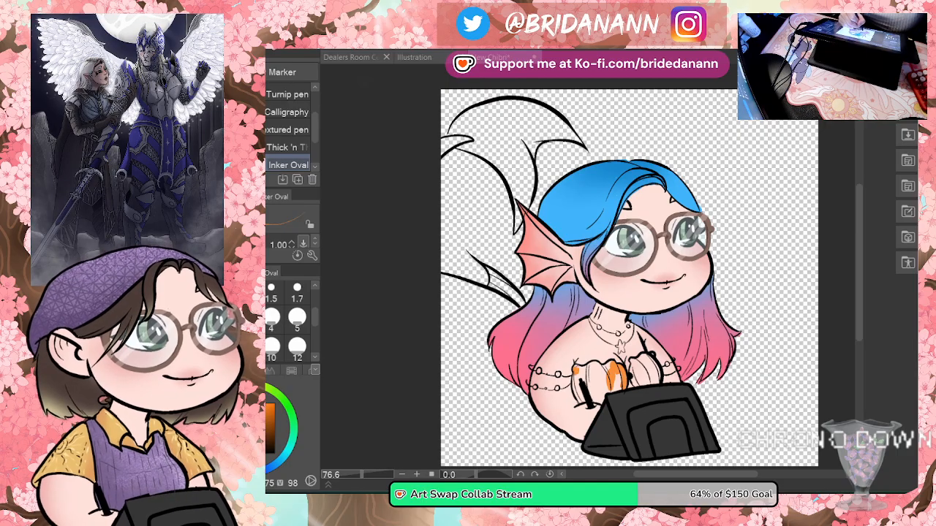
pyautogui.moveTo(576, 367)
pyautogui.mouseDown()
pyautogui.moveTo(576, 383)
pyautogui.moveTo(600, 400)
pyautogui.moveTo(606, 393)
pyautogui.mouseUp()
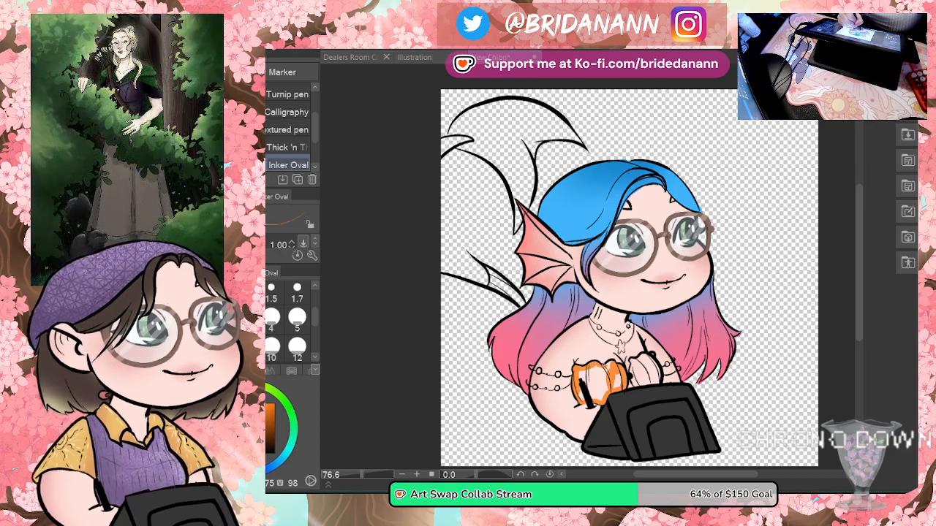
pyautogui.press('g')
pyautogui.click(596, 382)
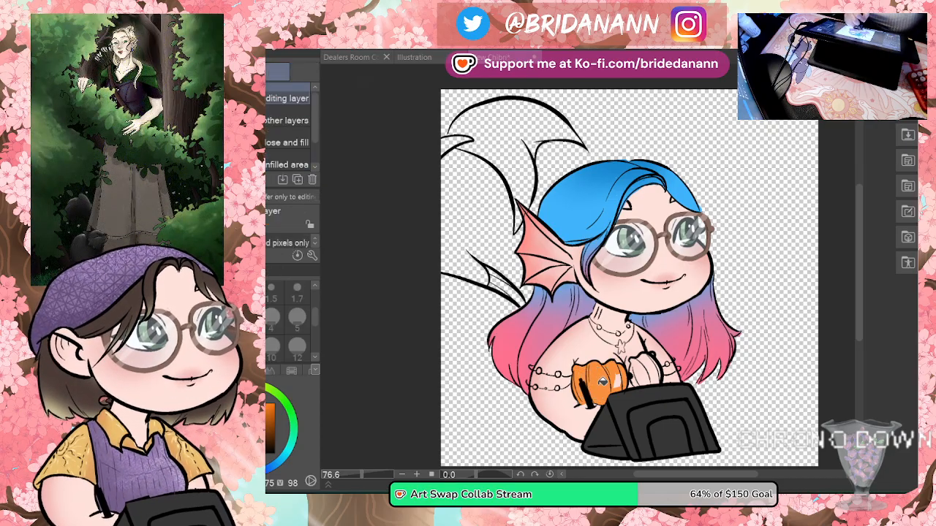
pyautogui.click(616, 378)
# Step: Ink the edges of the smaller shell cup in orange and fill its interior
pyautogui.press('p')
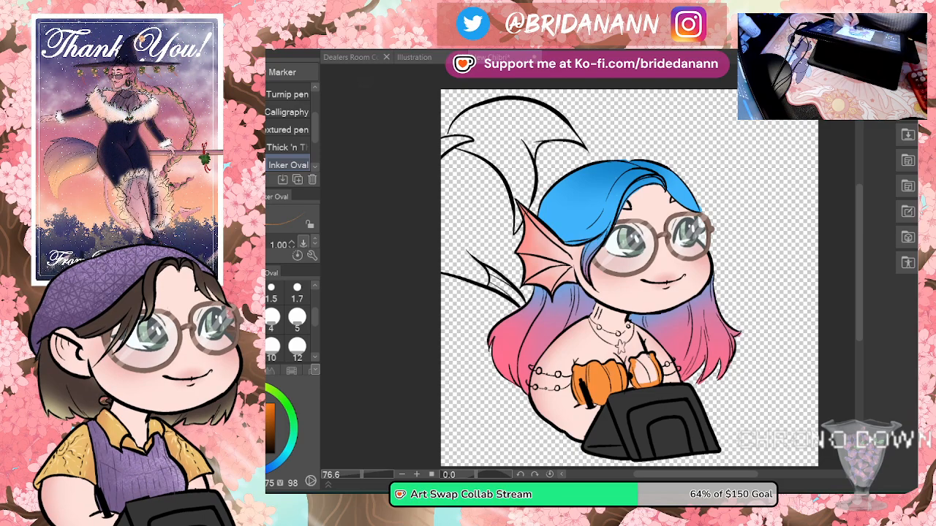
pyautogui.press('g')
pyautogui.click(658, 369)
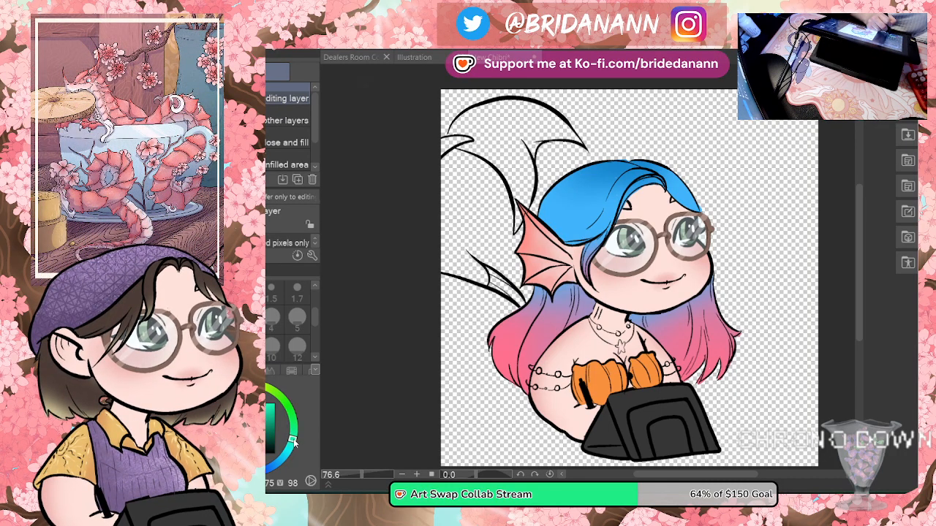
# Step: Try recolouring both shell cups teal and then purple with the Fill tool
pyautogui.click(598, 388)
pyautogui.click(647, 371)
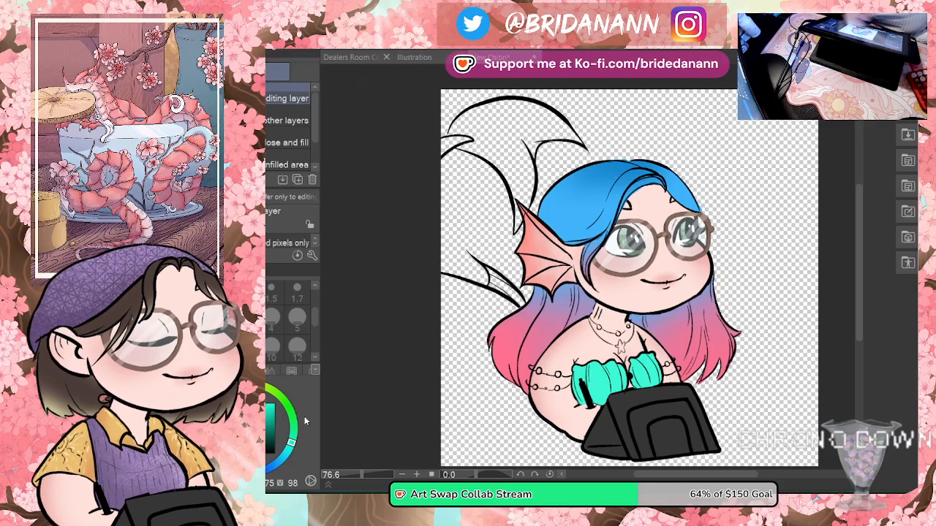
pyautogui.click(230, 463)
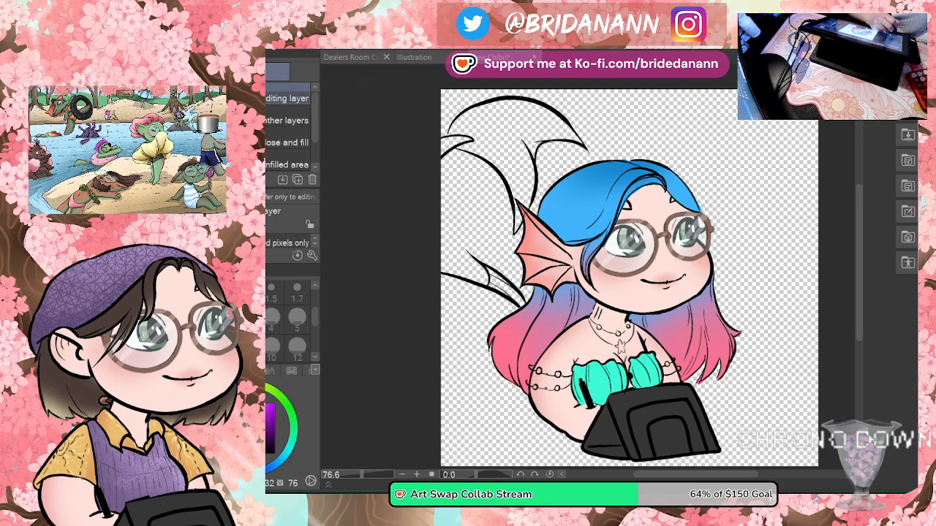
pyautogui.click(597, 387)
pyautogui.click(647, 371)
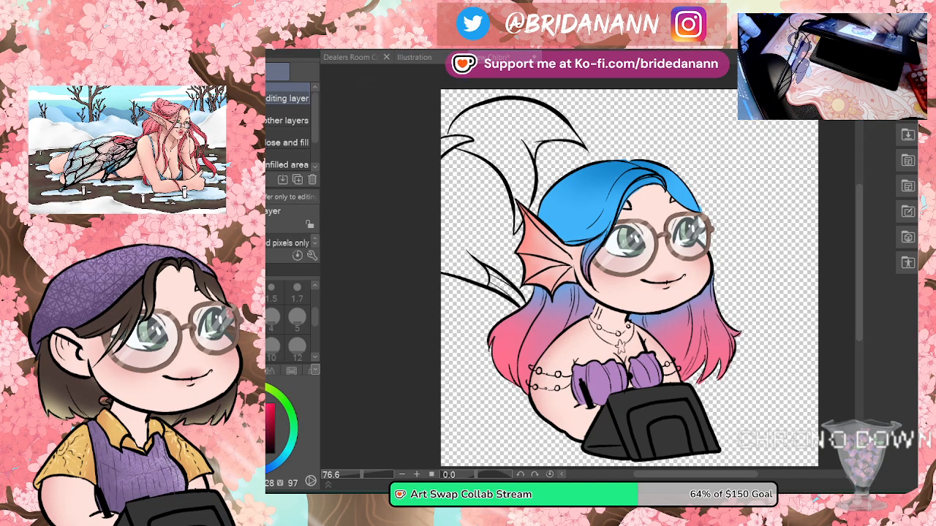
# Step: Recolour the shell top with a light pink fill
pyautogui.click(621, 386)
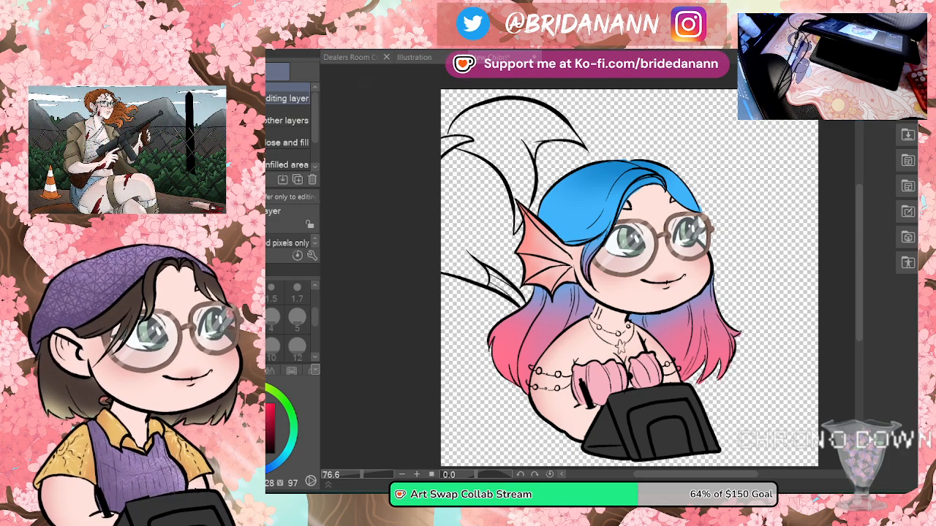
# Step: Step back and forth through the fill history to compare the shell top in pink, purple, teal and orange, ending on pink
pyautogui.hotkey('ctrl', 'y')
pyautogui.hotkey('ctrl', 'z')
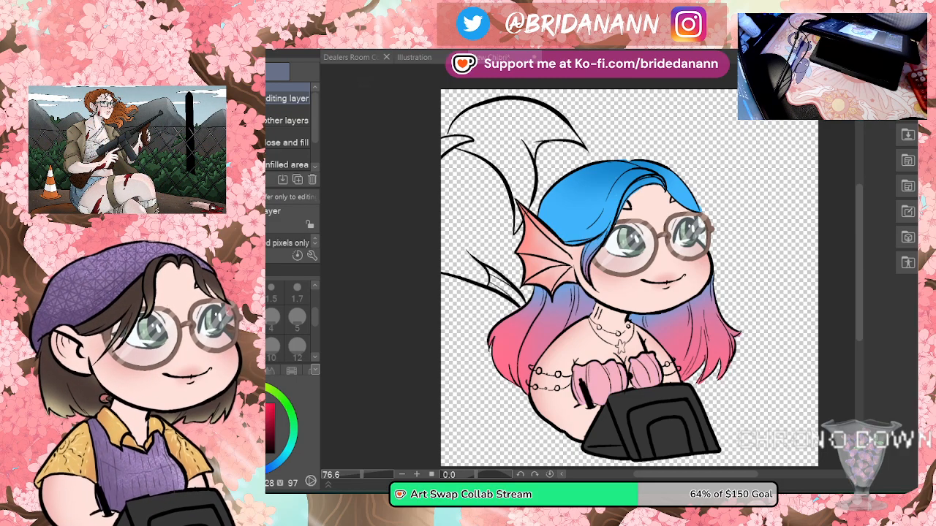
pyautogui.hotkey('ctrl', 'y')
pyautogui.hotkey('ctrl', 'y')
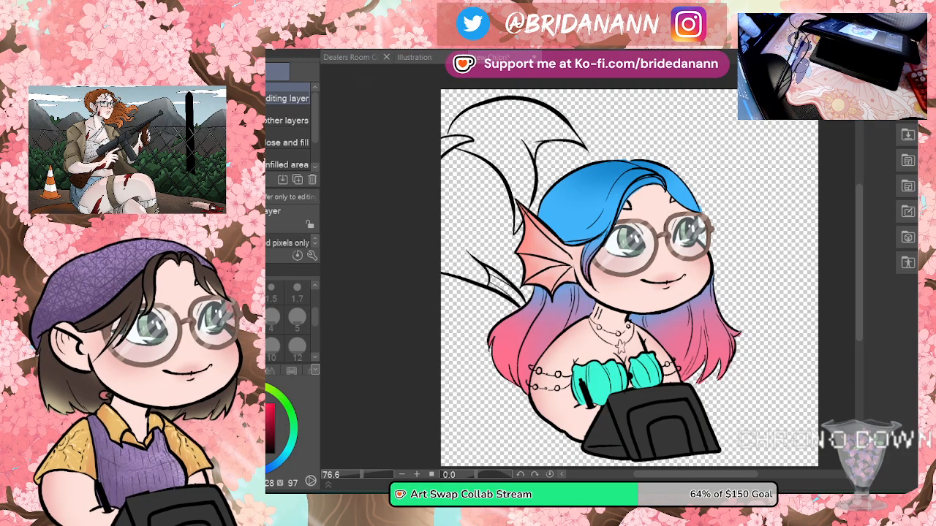
pyautogui.hotkey('ctrl', 'z')
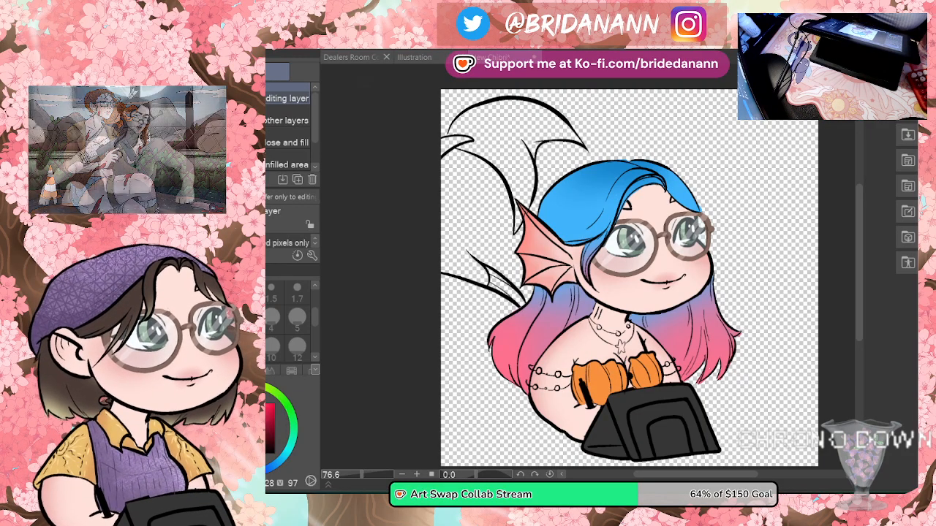
pyautogui.hotkey('ctrl', 'y')
pyautogui.hotkey('ctrl', 'z')
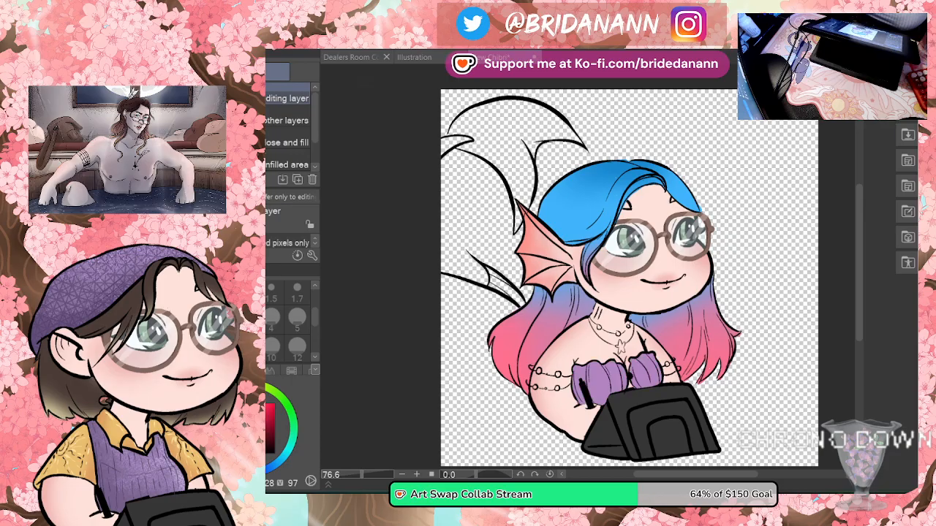
pyautogui.hotkey('ctrl', 'z')
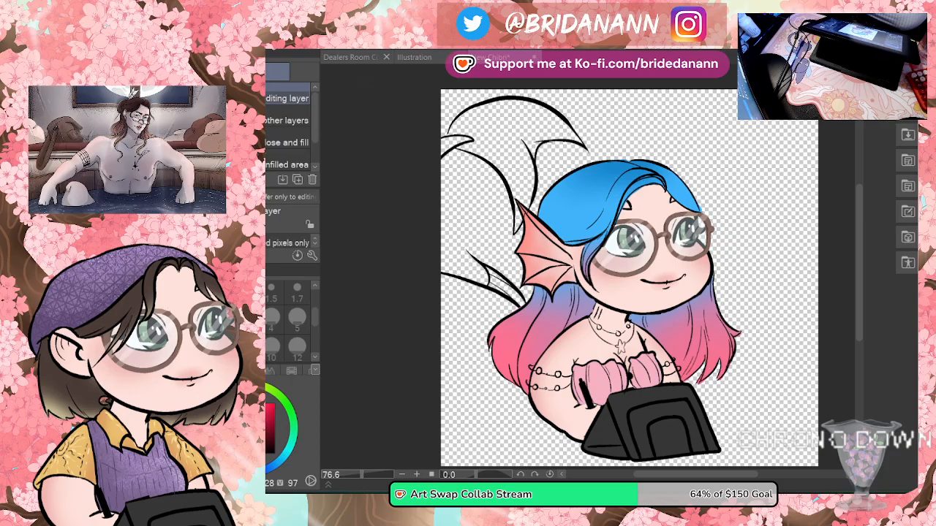
pyautogui.hotkey('ctrl', 'y')
pyautogui.hotkey('ctrl', 'y')
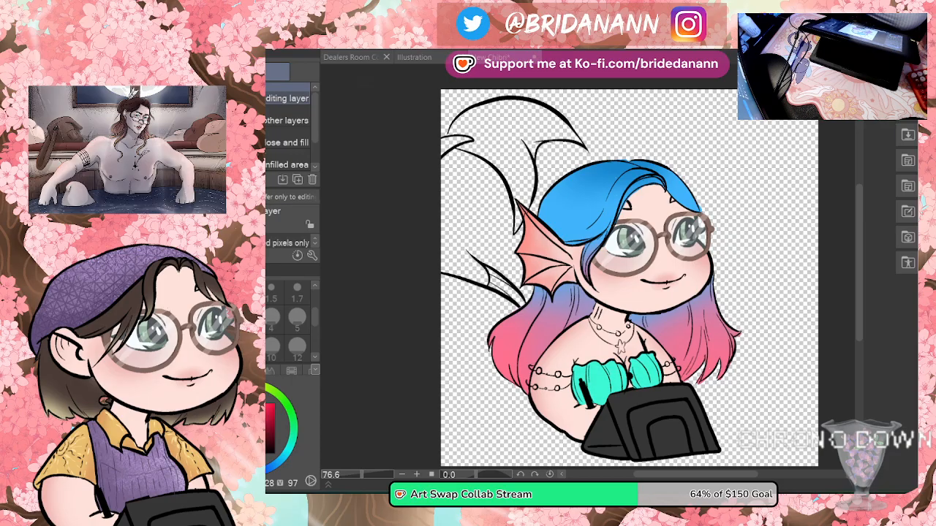
pyautogui.hotkey('ctrl', 'z')
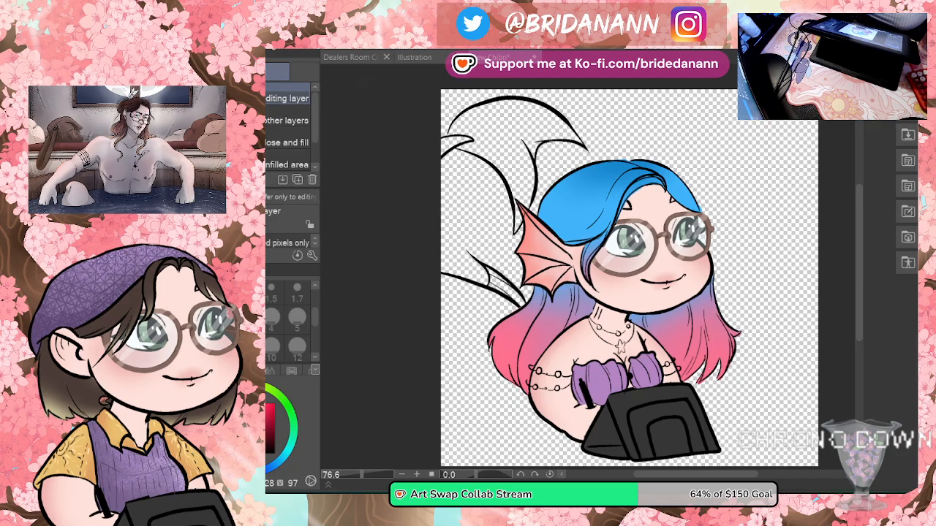
pyautogui.hotkey('ctrl', 'y')
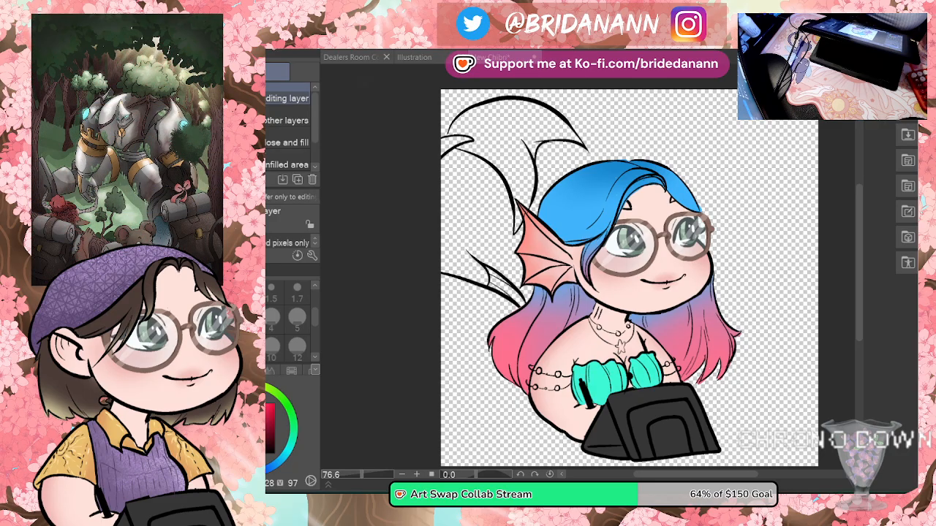
pyautogui.hotkey('ctrl', 'y')
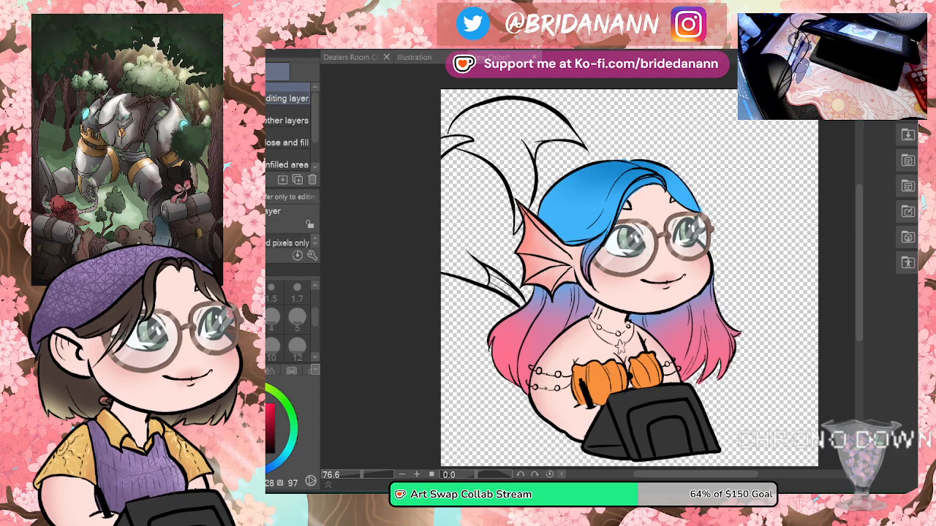
pyautogui.hotkey('ctrl', 'z')
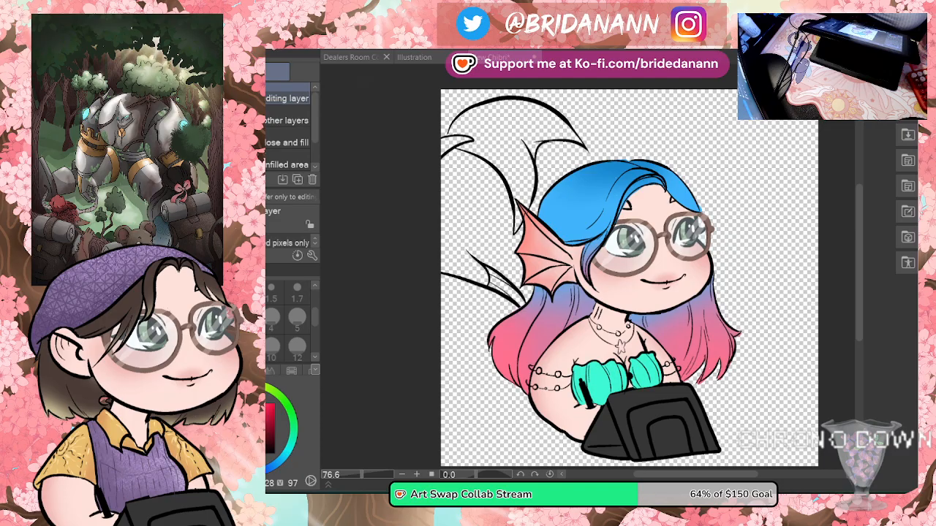
pyautogui.hotkey('ctrl', 'z')
pyautogui.hotkey('ctrl', 'z')
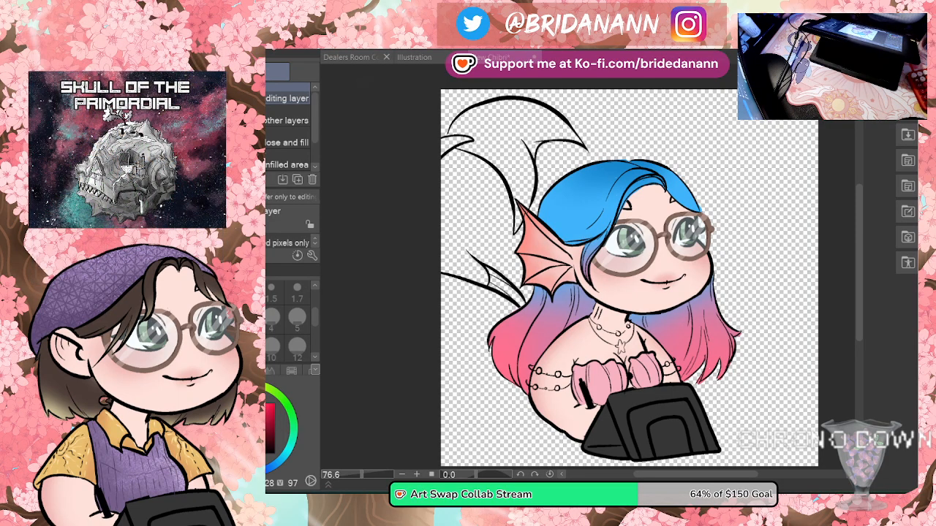
# Step: Step back and forth through the fill history to compare the shell top in purple, pink, orange and teal
pyautogui.hotkey('ctrl', 'y')
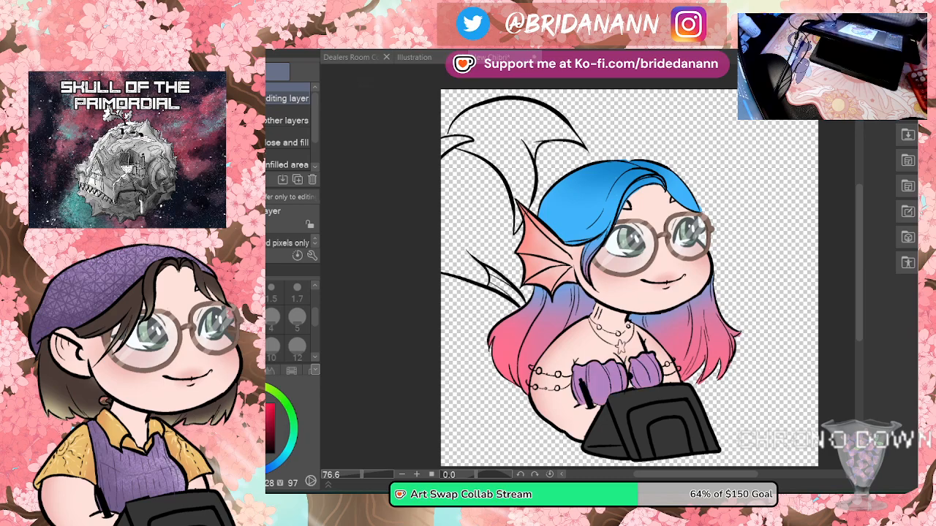
pyautogui.hotkey('ctrl', 'z')
pyautogui.hotkey('ctrl', 'y')
pyautogui.hotkey('ctrl', 'z')
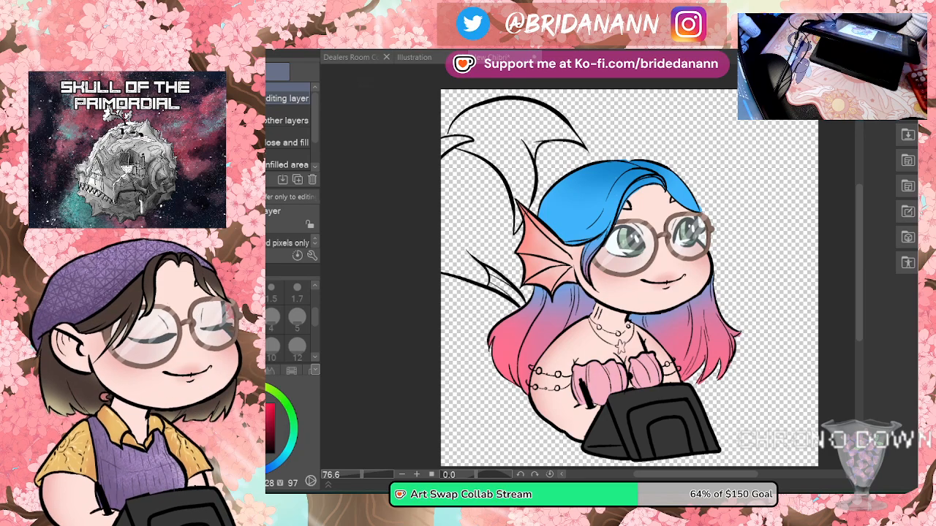
pyautogui.hotkey('ctrl', 'y')
pyautogui.hotkey('ctrl', 'z')
pyautogui.hotkey('ctrl', 'z')
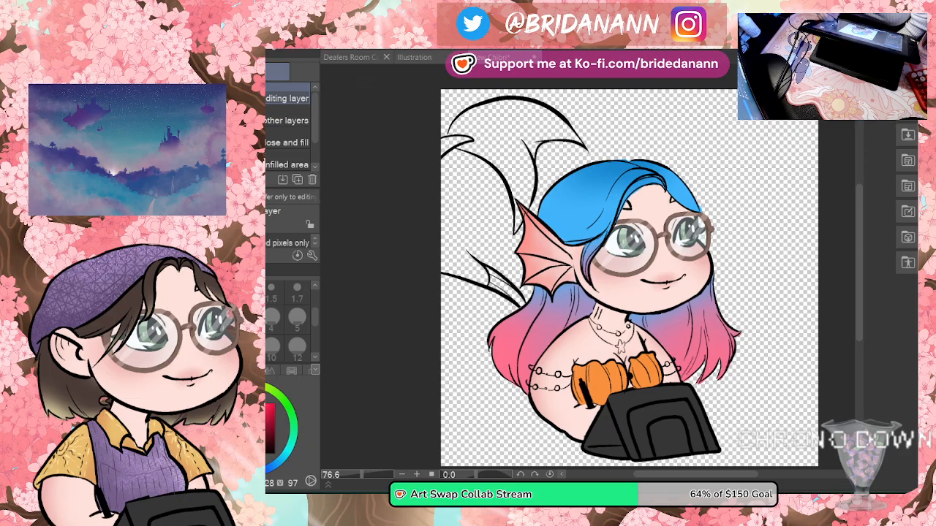
pyautogui.hotkey('ctrl', 'z')
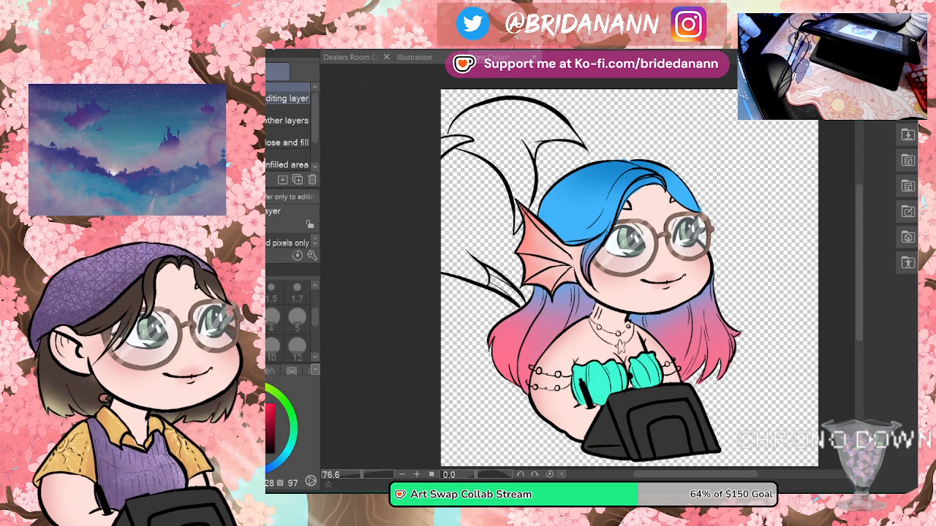
pyautogui.press('Delete')
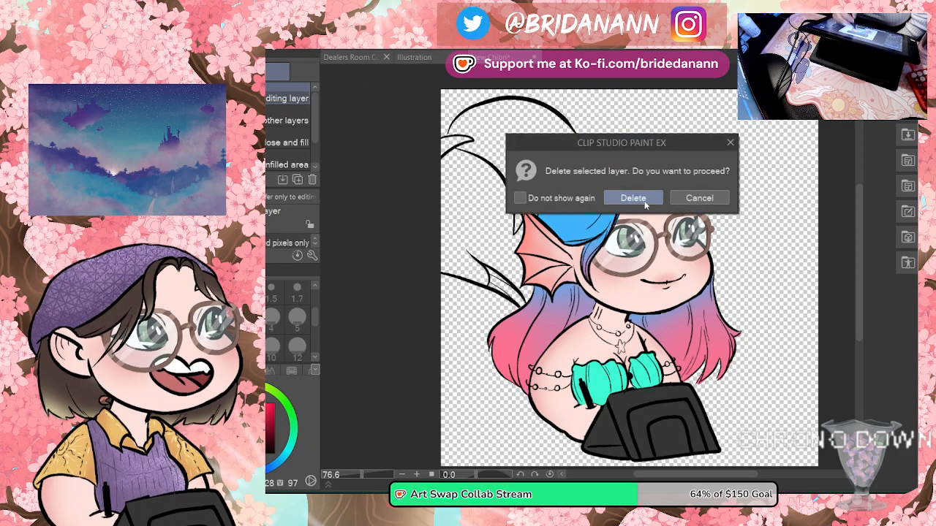
pyautogui.press('Return')
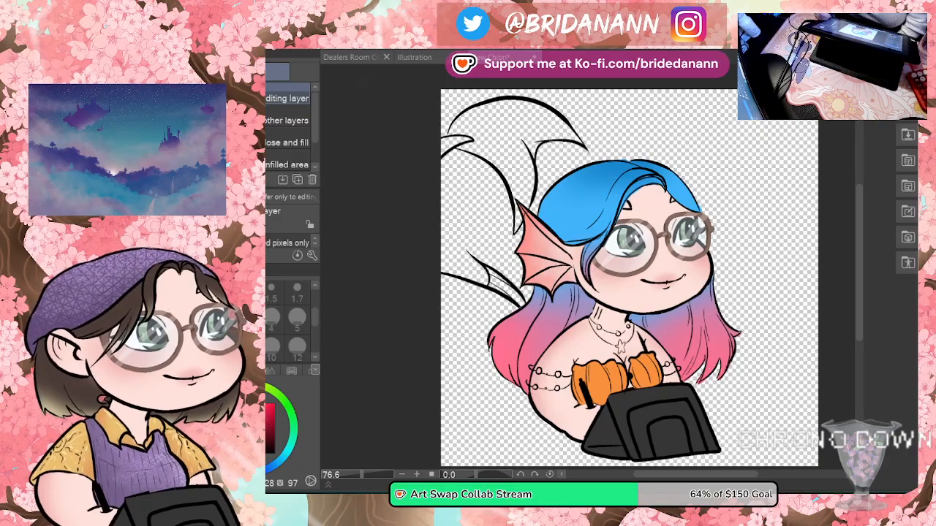
# Step: Compare the shell top's orange and pink versions again through the edit history, ending on pink
pyautogui.hotkey('ctrl', 'z')
pyautogui.hotkey('ctrl', 'z')
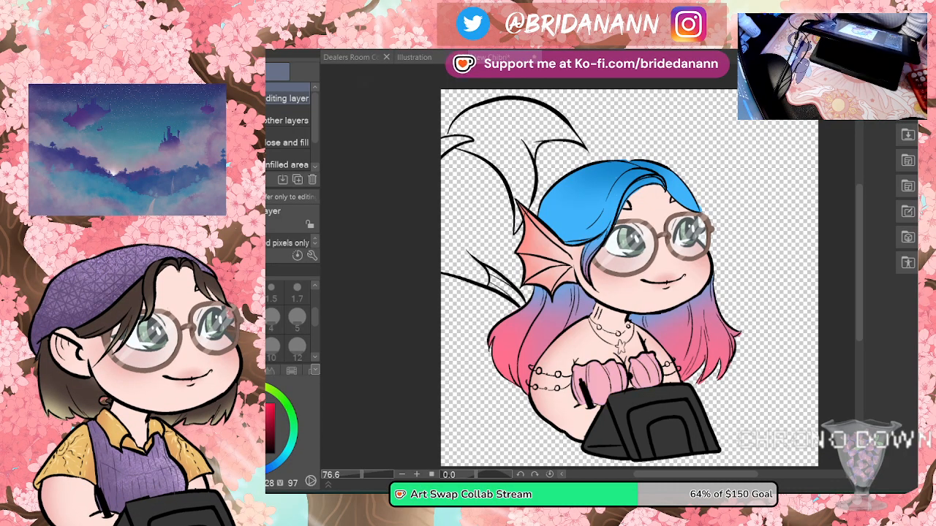
pyautogui.hotkey('ctrl', 'y')
pyautogui.hotkey('ctrl', 'y')
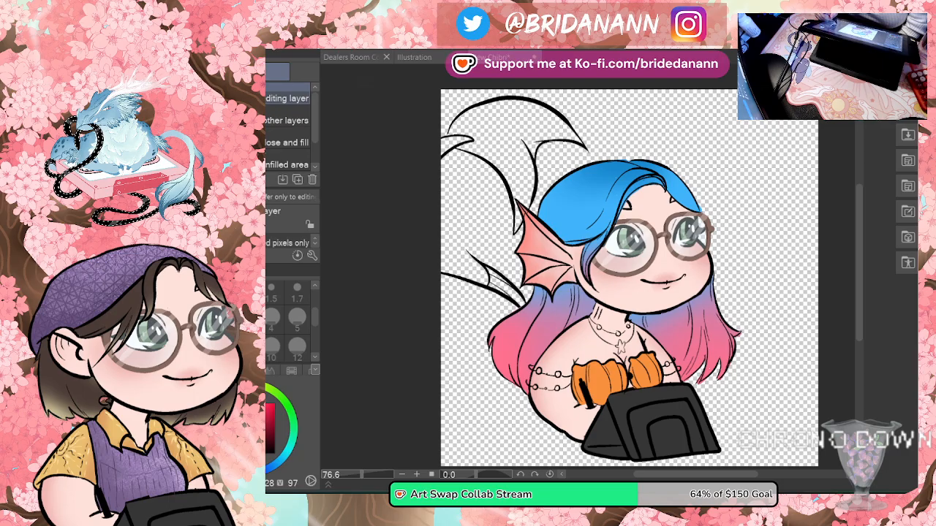
pyautogui.hotkey('ctrl', 'z')
pyautogui.hotkey('ctrl', 'y')
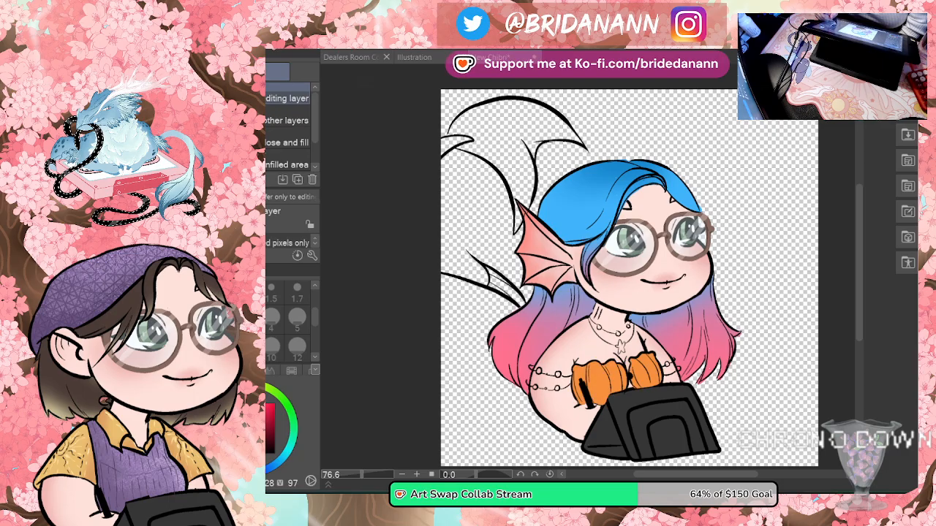
pyautogui.hotkey('ctrl', 'z')
pyautogui.hotkey('ctrl', 'z')
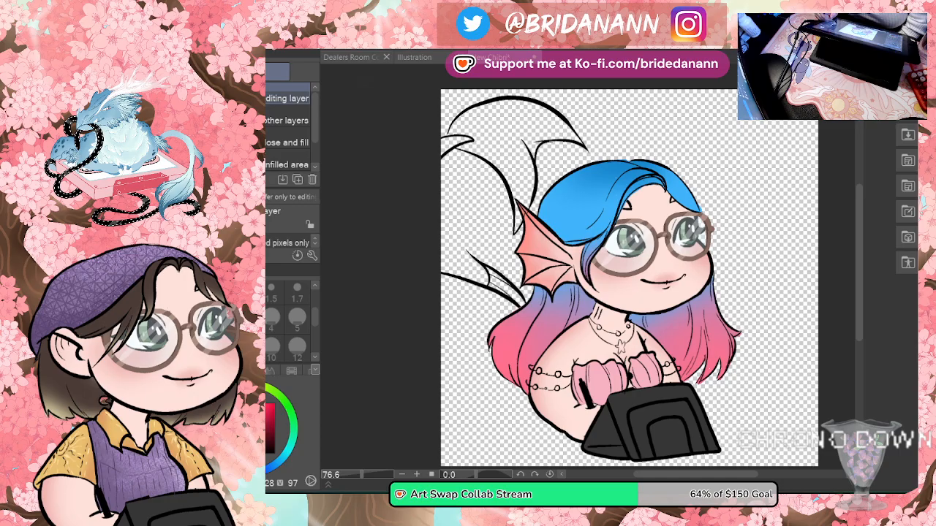
pyautogui.hotkey('ctrl', 'y')
pyautogui.hotkey('ctrl', 'z')
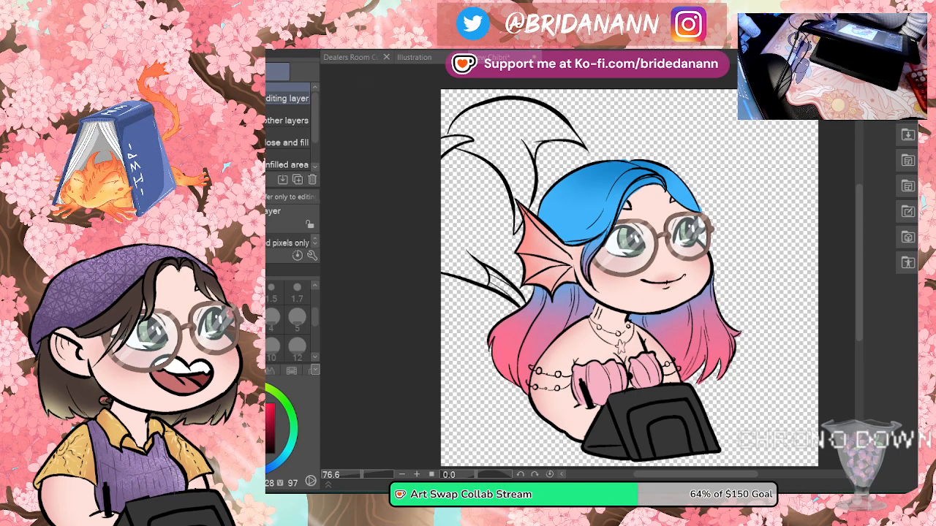
pyautogui.hotkey('ctrl', 'y')
pyautogui.hotkey('ctrl', 'y')
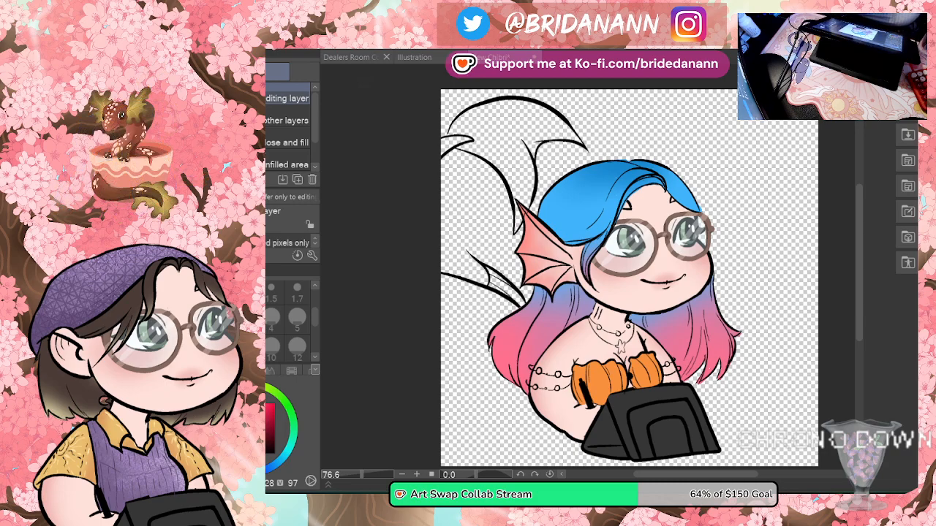
pyautogui.hotkey('ctrl', 'z')
pyautogui.hotkey('ctrl', 'z')
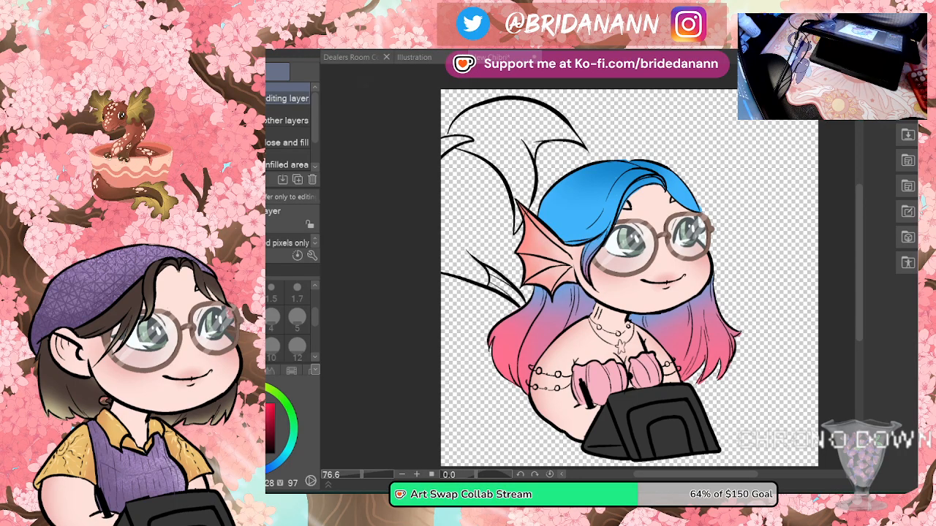
# Step: Set up the Inker Oval pen with the shell top's pink and return the shell top to its purple fill
pyautogui.press('i')
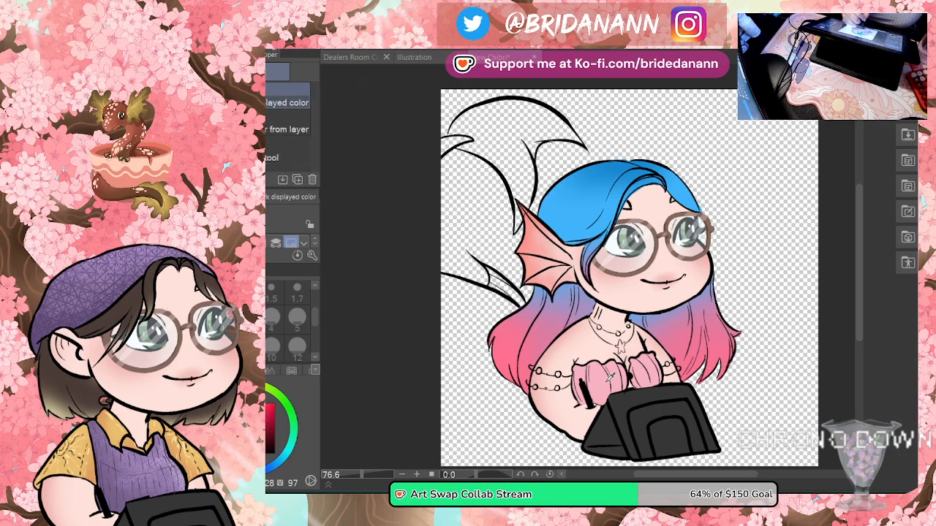
pyautogui.press('p')
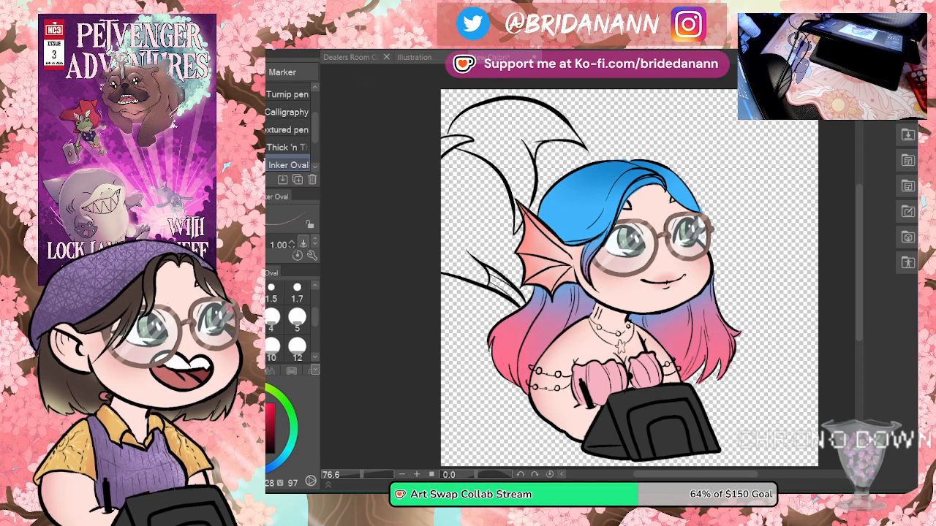
pyautogui.hotkey('ctrl', 'z')
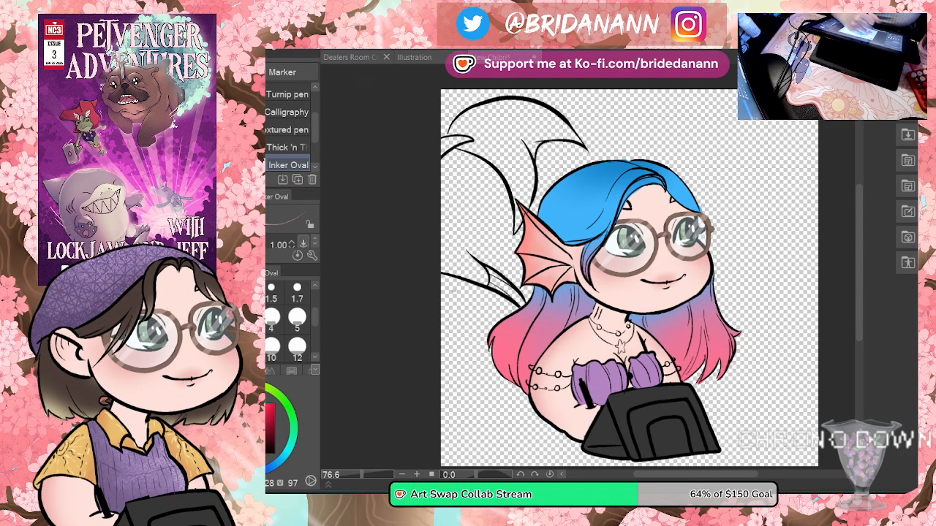
# Step: Outline the lower tail in pink with the Inker Oval pen, redrawing its curved underside until it meets the black tablet
pyautogui.moveTo(444, 279); pyautogui.dragTo(468, 288)
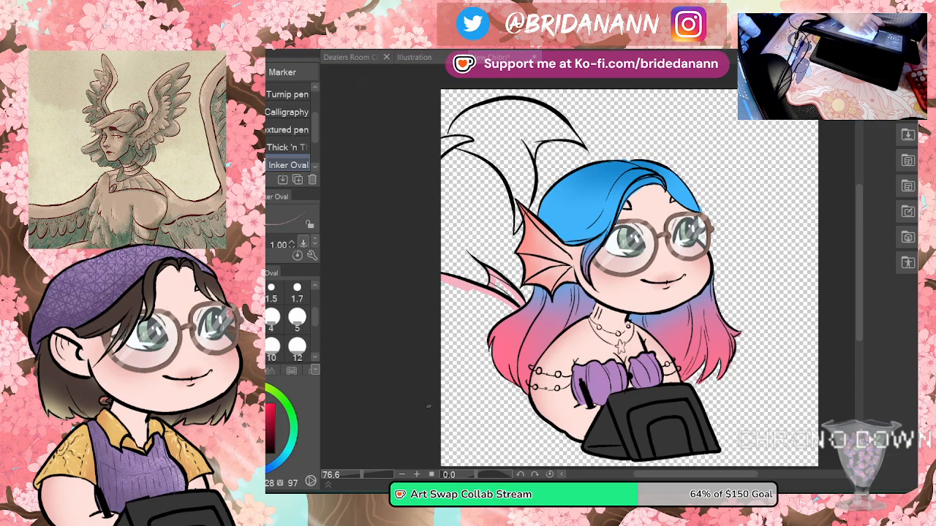
pyautogui.moveTo(441, 407); pyautogui.dragTo(535, 414)
pyautogui.hotkey('ctrl', 'z')
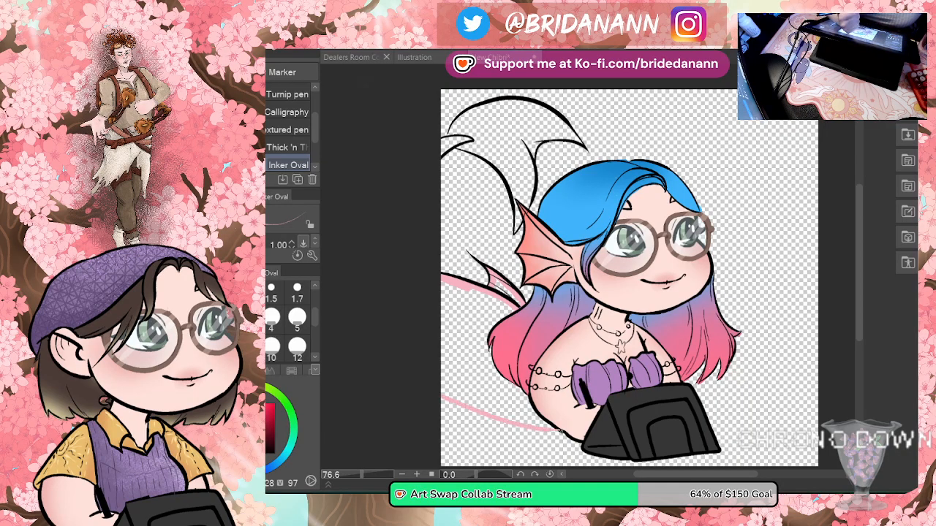
pyautogui.hotkey('ctrl', 'z')
pyautogui.moveTo(442, 418)
pyautogui.mouseDown()
pyautogui.moveTo(539, 446)
pyautogui.moveTo(583, 447)
pyautogui.mouseUp()
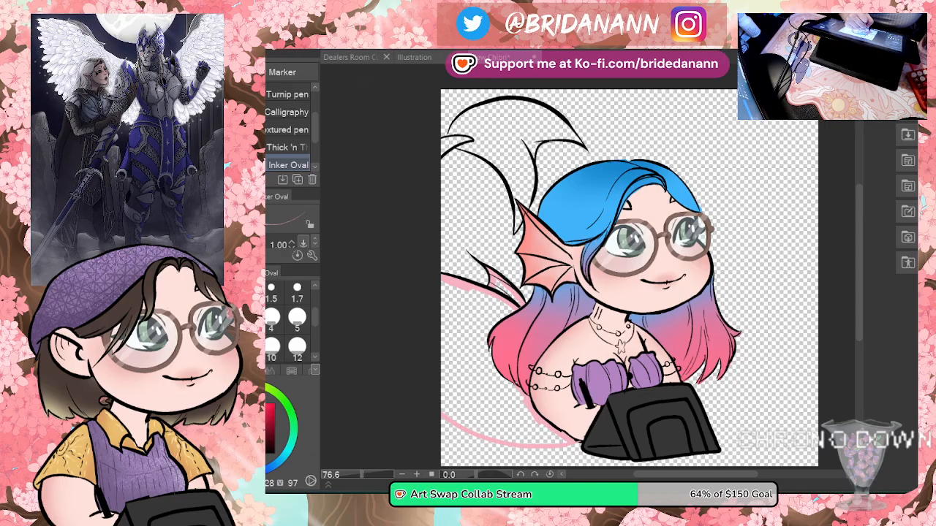
# Step: Fill the lower tail body with pink and colour its small side fin in the same pink
pyautogui.press('g')
pyautogui.click(471, 307)
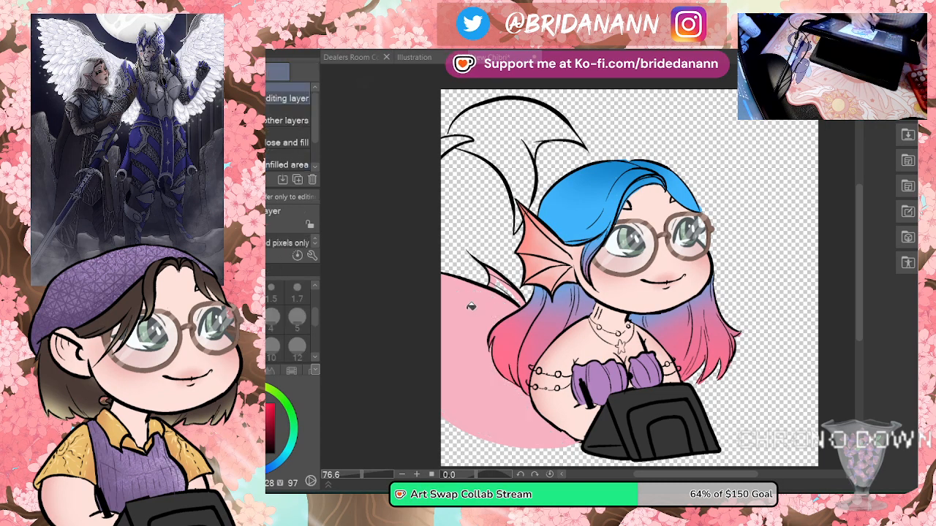
pyautogui.click(503, 284)
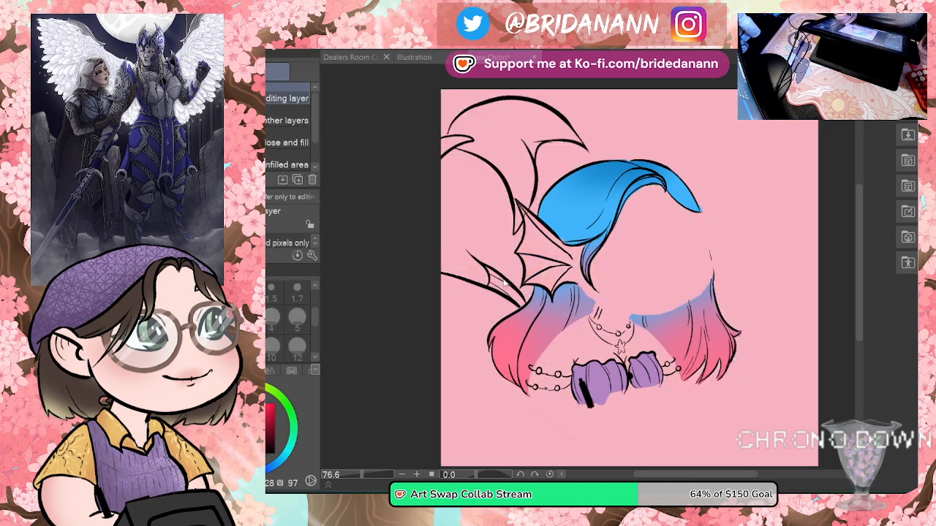
pyautogui.hotkey('ctrl', 'z')
pyautogui.press('p')
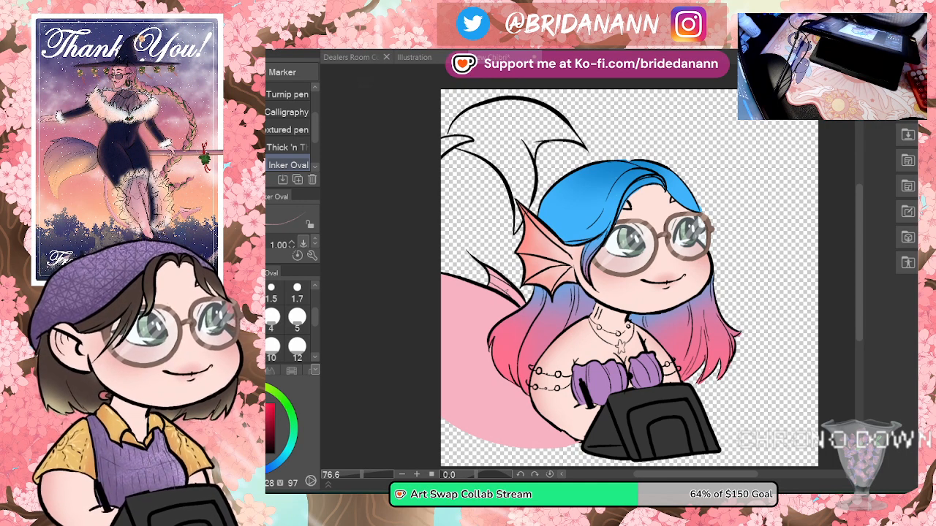
# Step: Trace the inner edges of the large tail fin in pink and fill its interior
pyautogui.moveTo(459, 138); pyautogui.dragTo(435, 144)
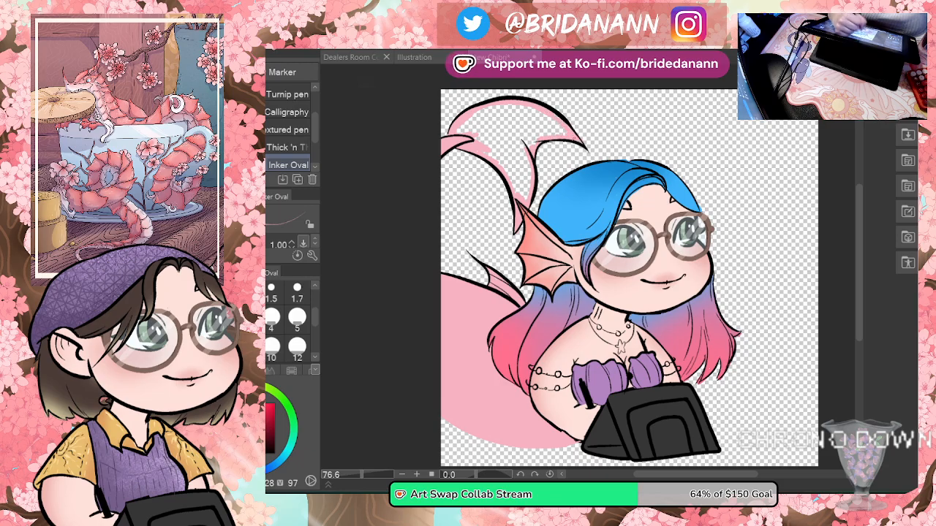
pyautogui.press('g')
pyautogui.click(512, 125)
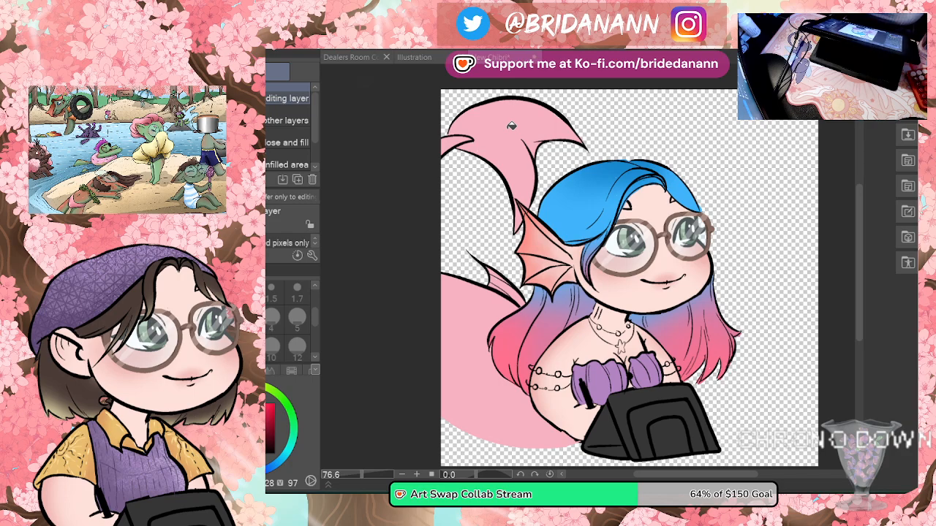
# Step: Try recolouring the tail and its fins with the purple sampled from the shell top
pyautogui.press('i')
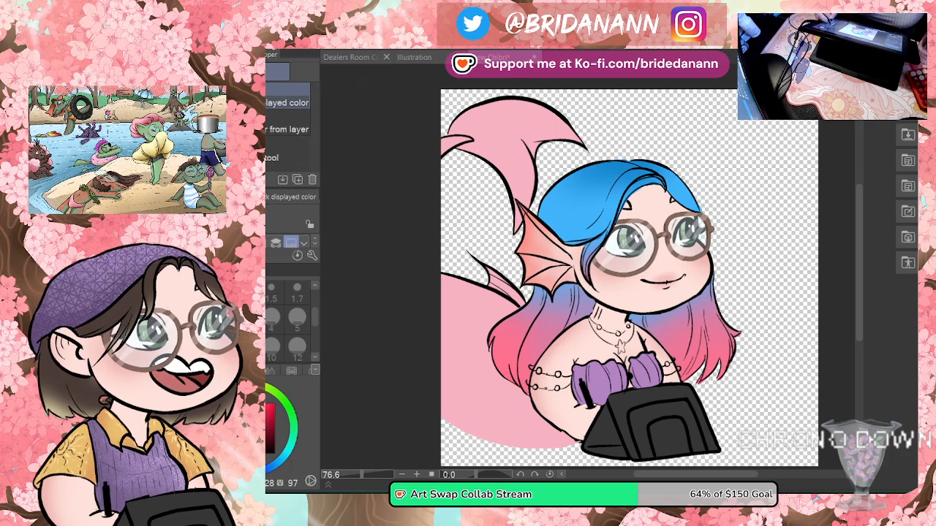
pyautogui.click(600, 380)
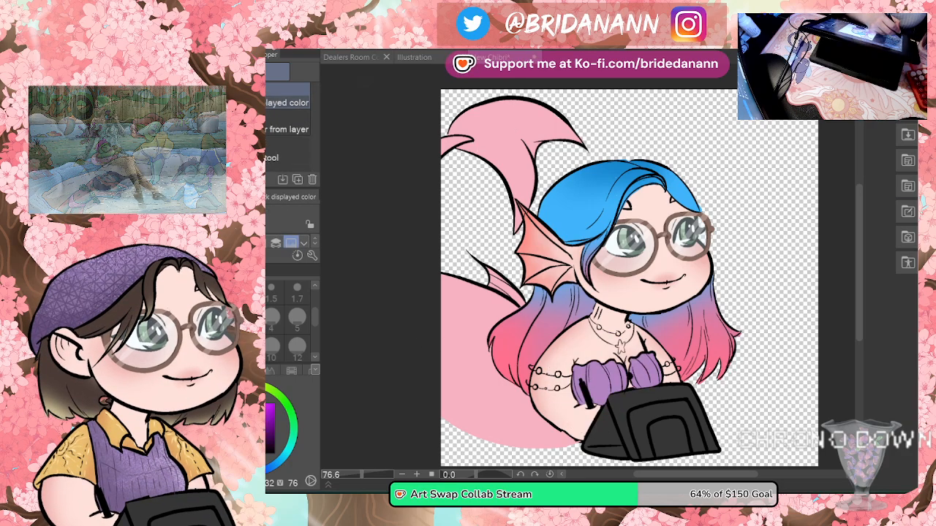
pyautogui.press('g')
pyautogui.click(474, 355)
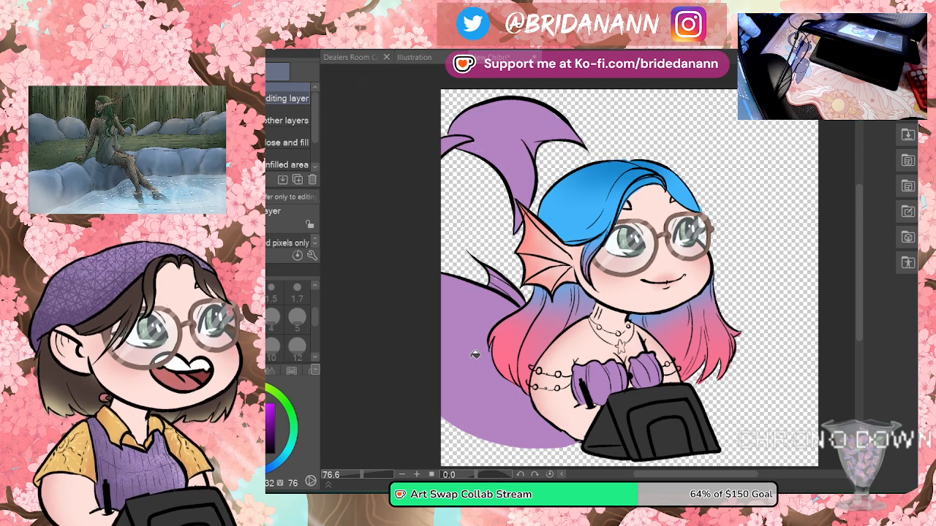
# Step: Try teal and light blue fills on the tail, and undo the tail recolouring back to pink
pyautogui.press('i')
pyautogui.click(582, 205)
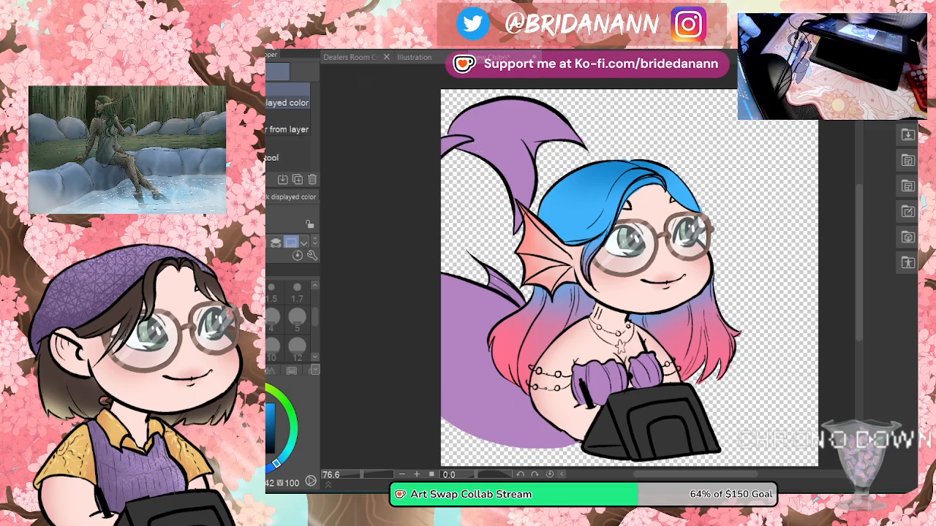
pyautogui.click(518, 126)
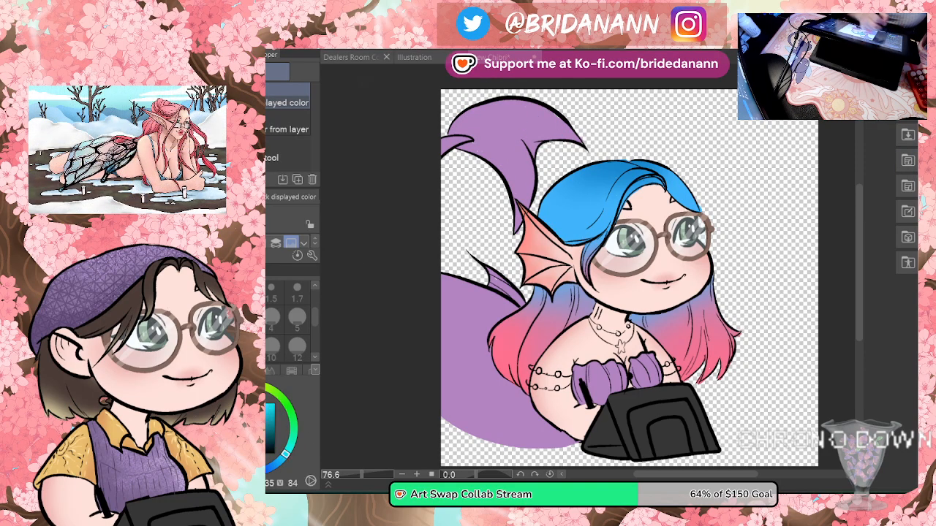
pyautogui.press('g')
pyautogui.click(506, 107)
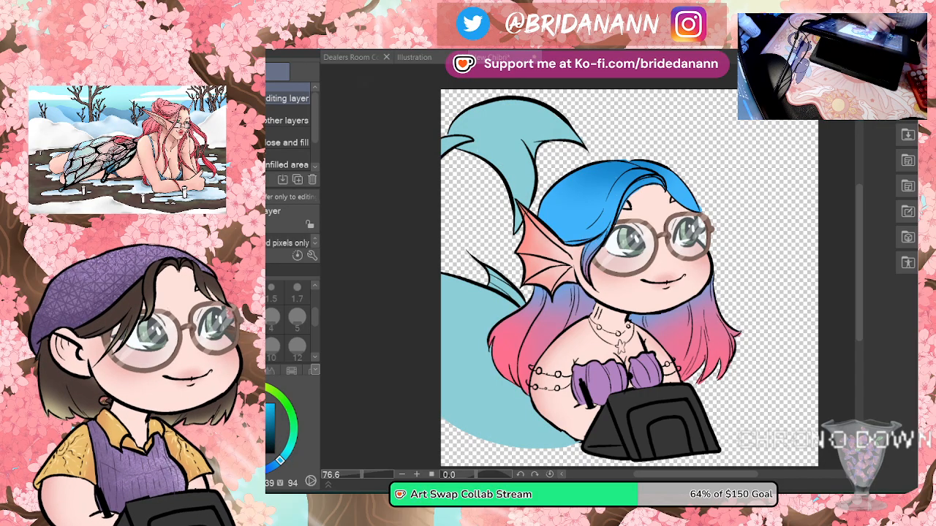
pyautogui.click(494, 327)
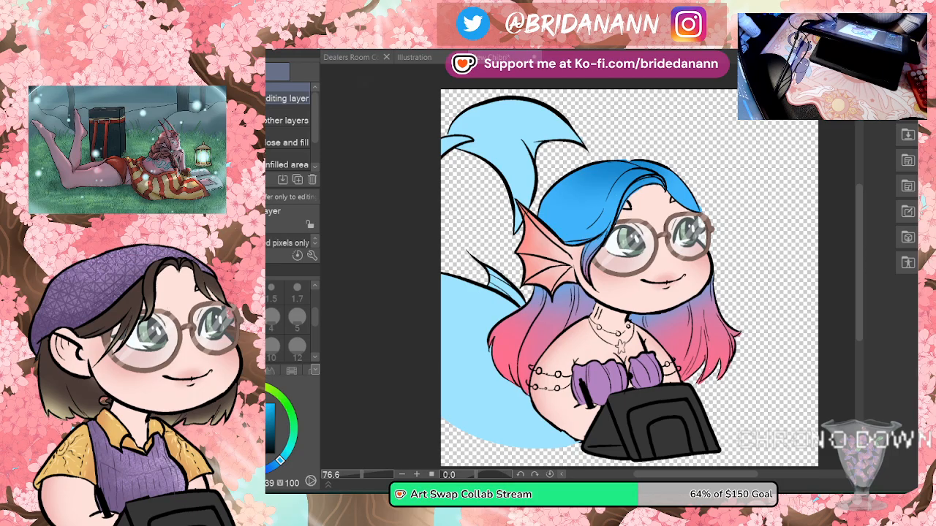
pyautogui.hotkey('ctrl', 'z')
pyautogui.hotkey('ctrl', 'z')
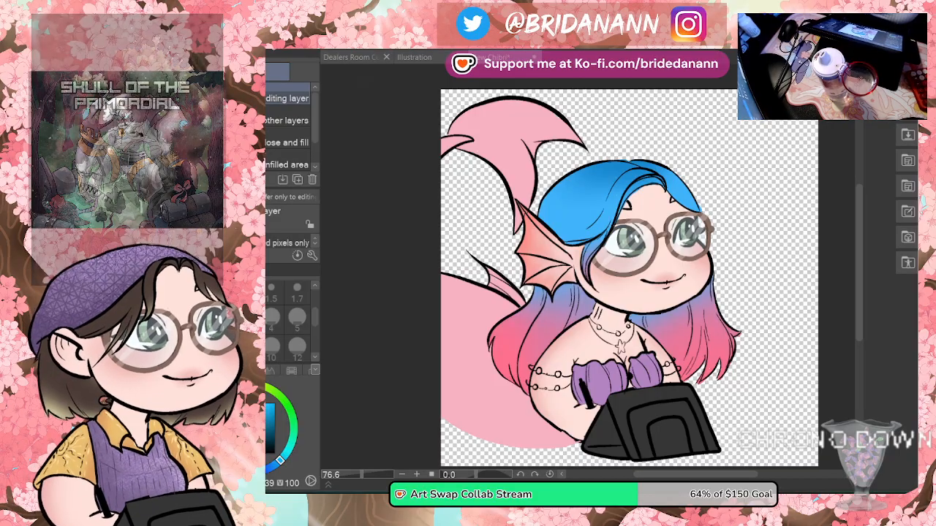
# Step: Try to delete the selected layer
pyautogui.press('Delete')
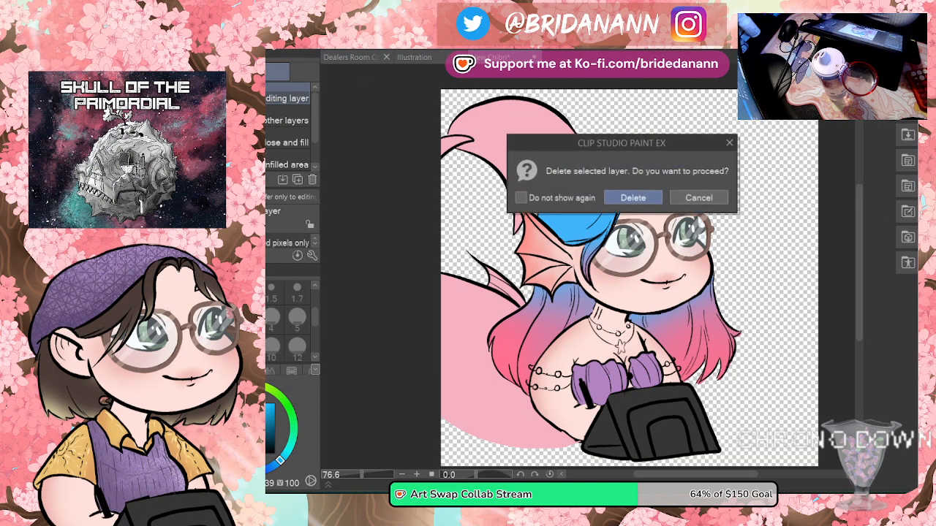
pyautogui.click(633, 197)
pyautogui.press('Delete')
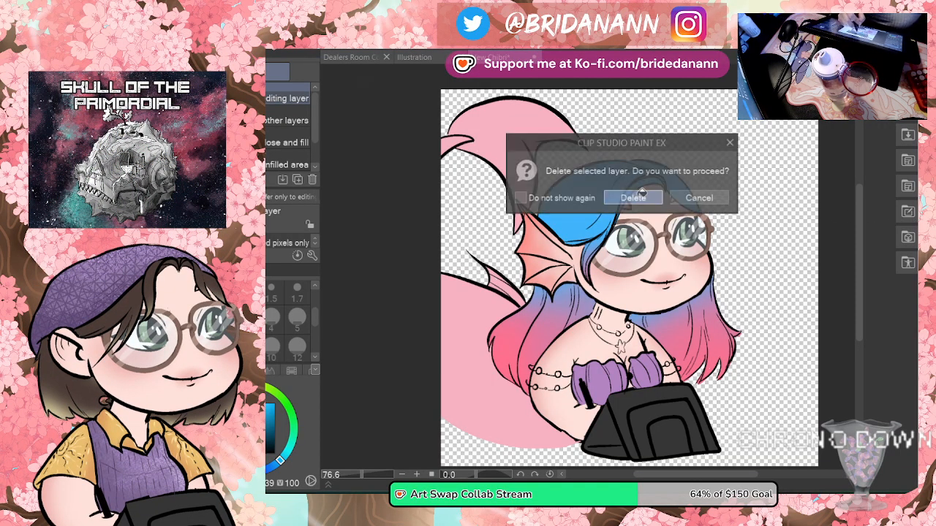
pyautogui.click(633, 196)
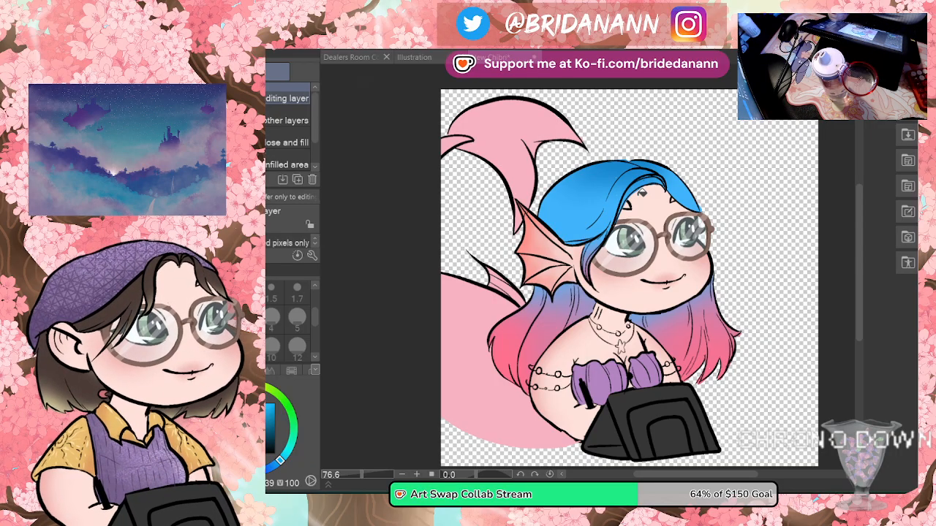
# Step: Sample the pink of the hair ends and shade the large tail fin with the Soft airbrush at size 12
pyautogui.press('i')
pyautogui.click(506, 351)
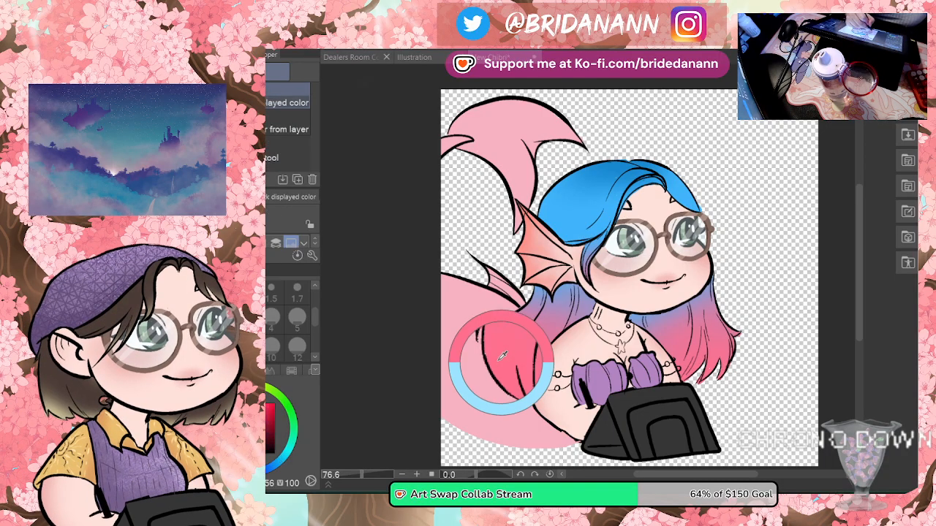
pyautogui.press('b')
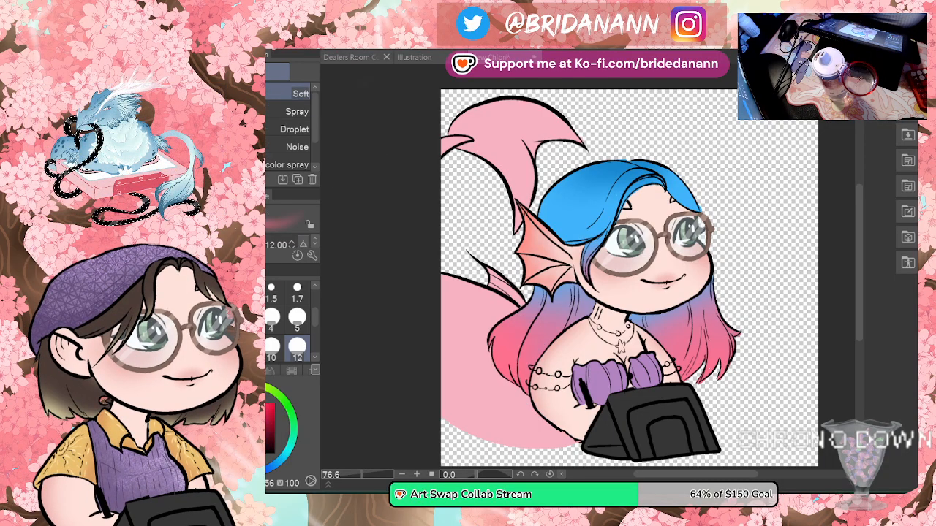
pyautogui.moveTo(526, 219)
pyautogui.mouseDown()
pyautogui.moveTo(532, 194)
pyautogui.moveTo(596, 136)
pyautogui.moveTo(570, 113)
pyautogui.moveTo(541, 174)
pyautogui.moveTo(500, 183)
pyautogui.moveTo(530, 119)
pyautogui.moveTo(512, 111)
pyautogui.moveTo(528, 95)
pyautogui.moveTo(541, 125)
pyautogui.moveTo(537, 155)
pyautogui.moveTo(565, 99)
pyautogui.mouseUp()
pyautogui.moveTo(498, 197)
pyautogui.mouseDown()
pyautogui.moveTo(476, 242)
pyautogui.moveTo(504, 259)
pyautogui.mouseUp()
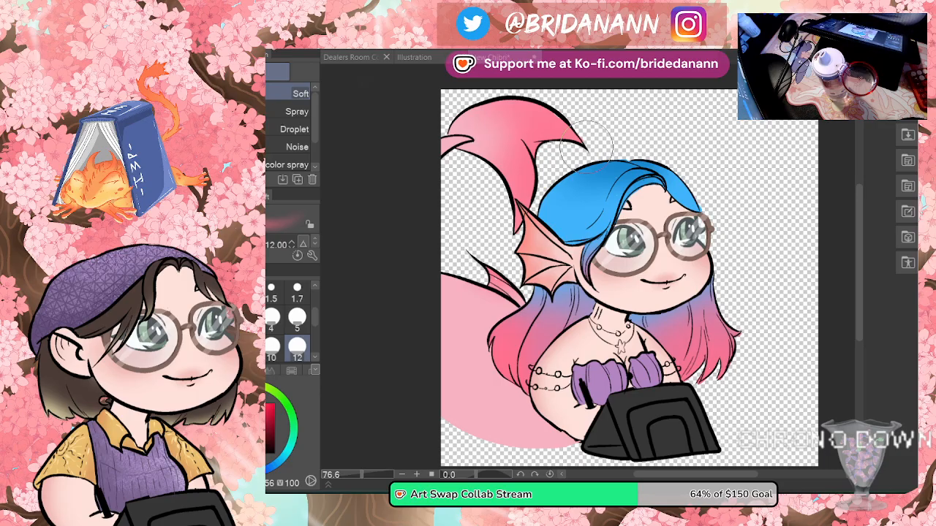
# Step: Try shading the lower end of the tail with blue sampled from the hair, and undo it
pyautogui.keyDown('alt'); pyautogui.click(561, 216); pyautogui.keyUp('alt')
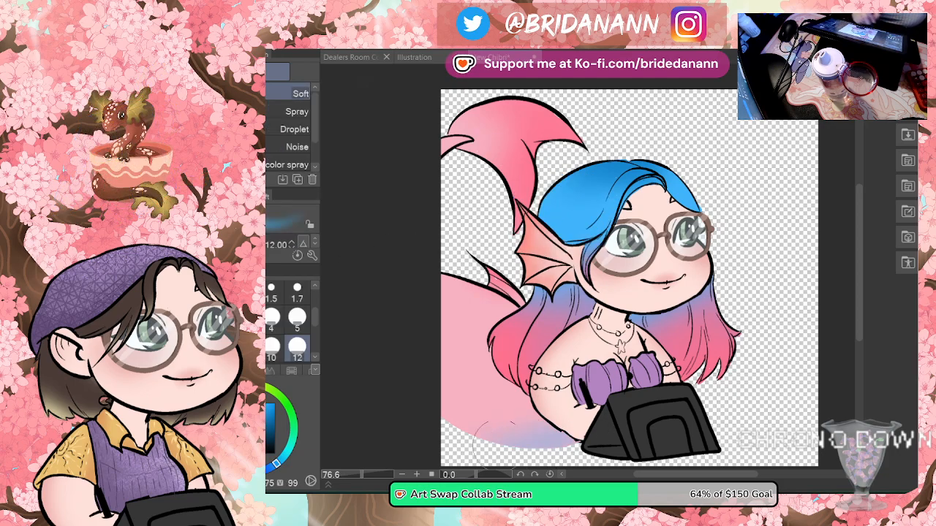
pyautogui.moveTo(497, 415)
pyautogui.mouseDown()
pyautogui.moveTo(519, 386)
pyautogui.moveTo(504, 369)
pyautogui.mouseUp()
pyautogui.hotkey('ctrl', 'z')
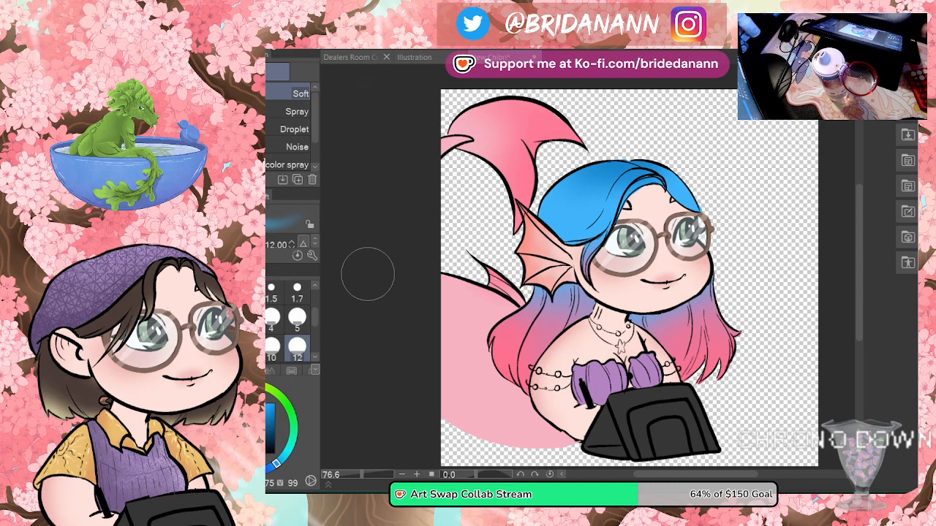
# Step: Shade the upper tail with the hair-end pink using the Soft airbrush at size 7, and pick a deeper pink
pyautogui.keyDown('alt'); pyautogui.click(500, 362); pyautogui.keyUp('alt')
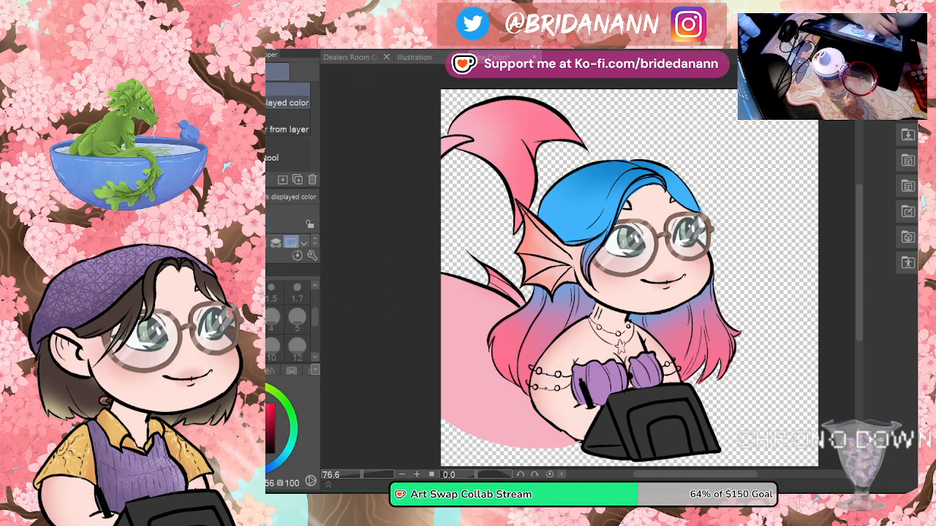
pyautogui.click(219, 347)
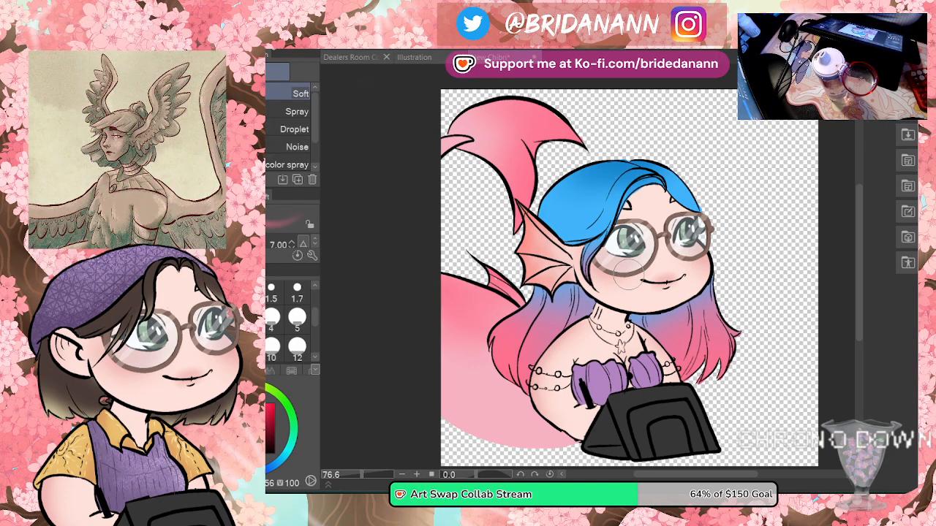
pyautogui.click(266, 404)
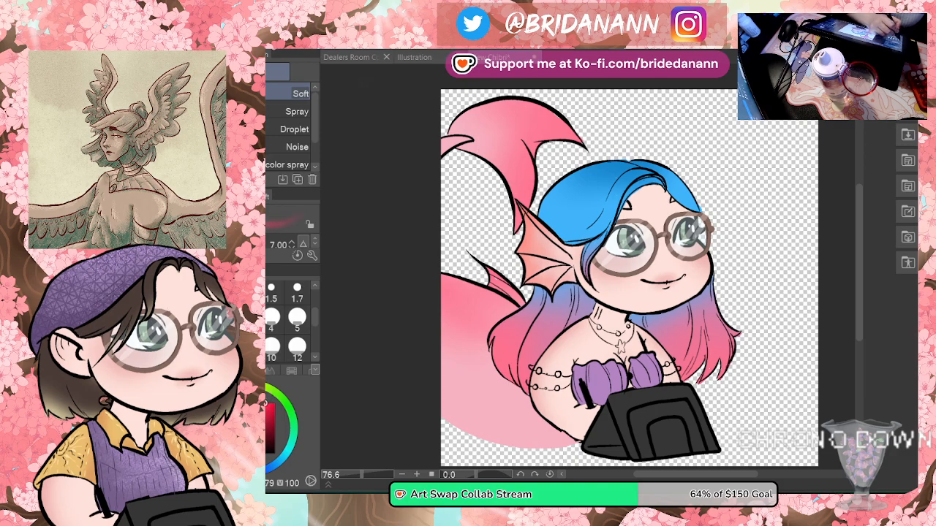
# Step: Look through the decoration and clothing brushes and choose the scaile brush for drawing scales
pyautogui.press('b')
pyautogui.click(256, 92)
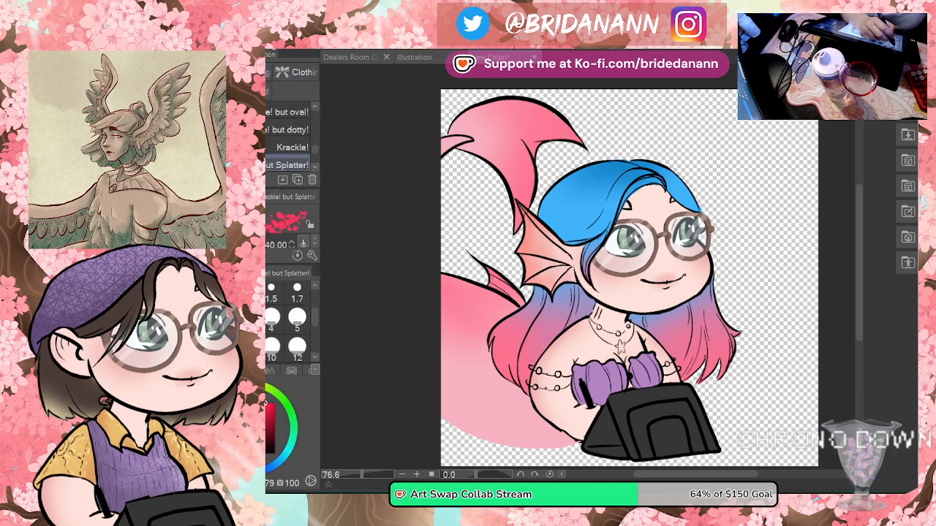
pyautogui.scroll(5, 315, 110)
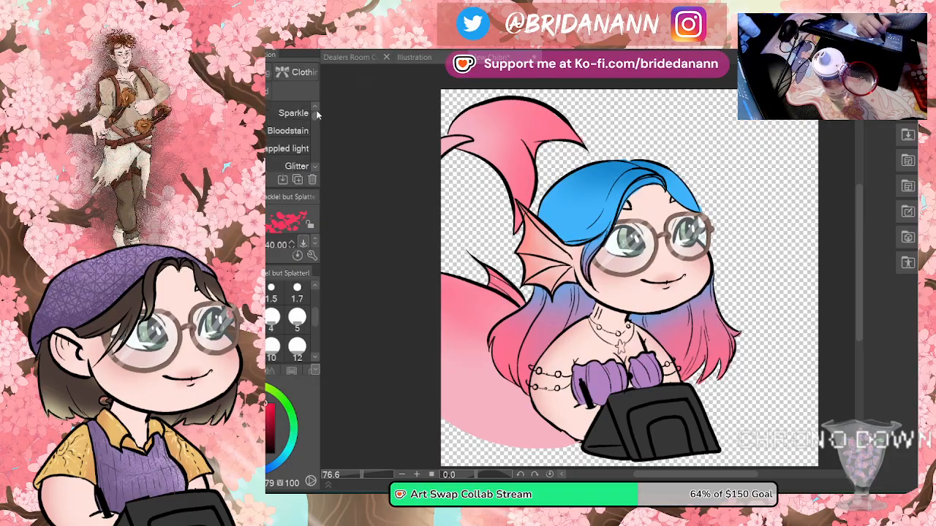
pyautogui.click(302, 72)
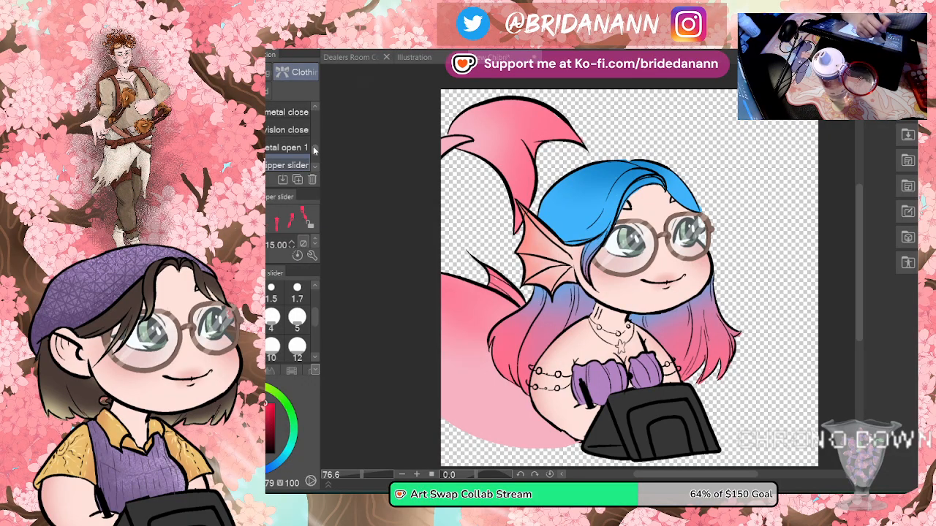
pyautogui.scroll(5, 313, 130)
pyautogui.scroll(-5, 314, 121)
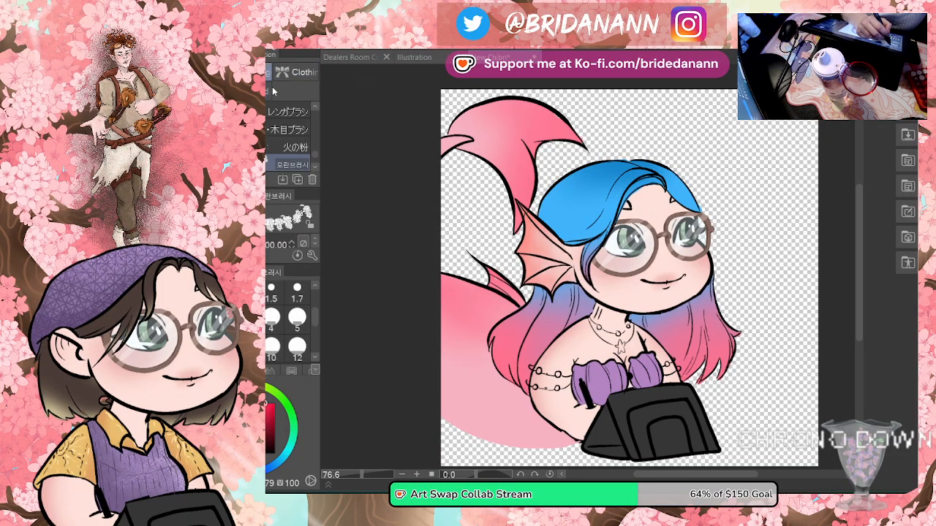
pyautogui.click(313, 155)
pyautogui.scroll(-5, 315, 146)
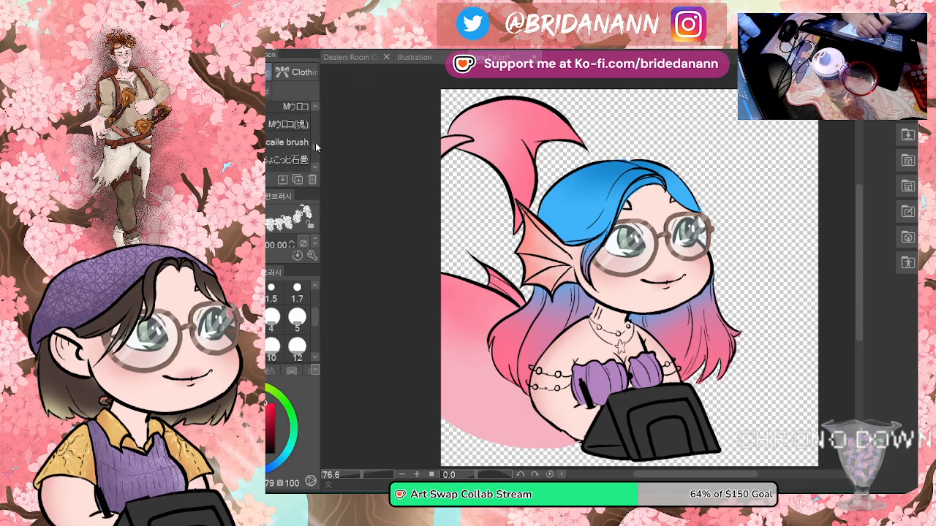
pyautogui.click(298, 160)
pyautogui.click(297, 160)
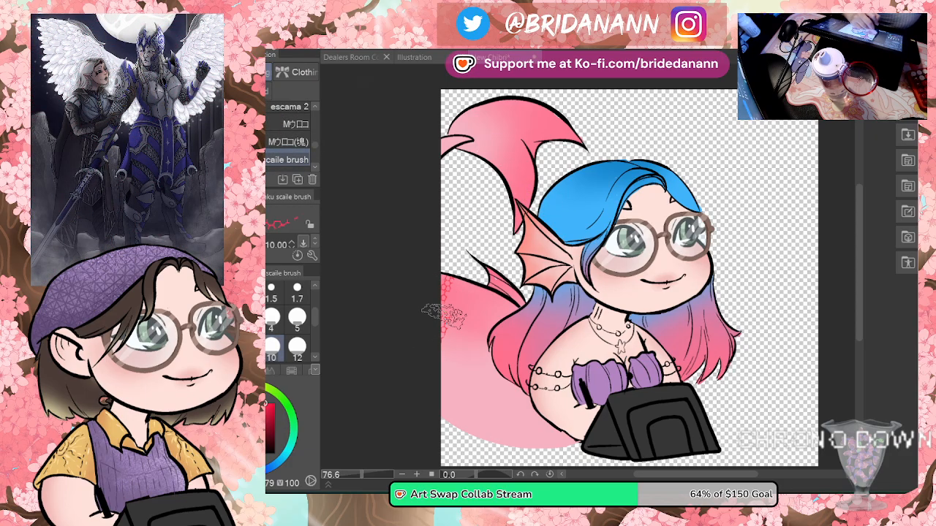
# Step: Try covering the tail and fin base with a fine scale texture at brush size 10, comparing it by undoing and redoing
pyautogui.moveTo(453, 395)
pyautogui.mouseDown()
pyautogui.moveTo(506, 270)
pyautogui.moveTo(483, 409)
pyautogui.moveTo(585, 446)
pyautogui.moveTo(471, 445)
pyautogui.mouseUp()
pyautogui.moveTo(426, 150)
pyautogui.mouseDown()
pyautogui.moveTo(439, 157)
pyautogui.moveTo(490, 117)
pyautogui.mouseUp()
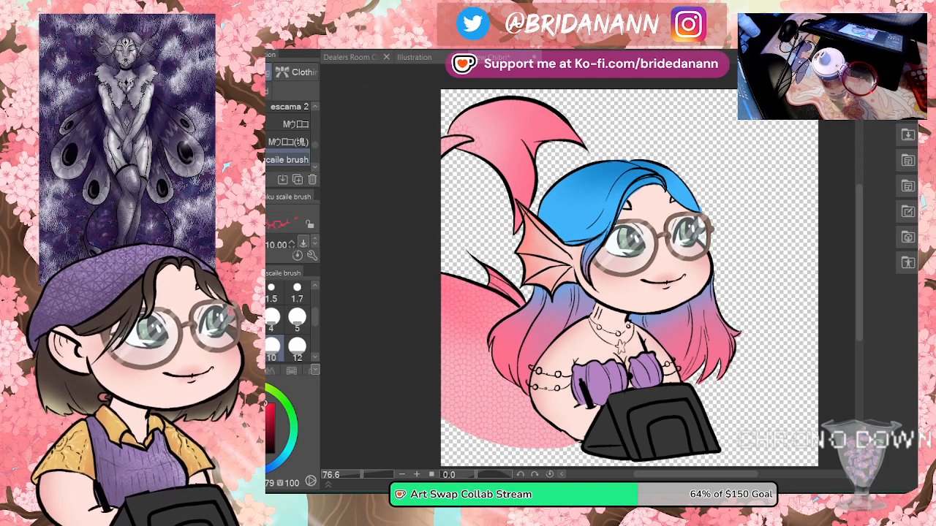
pyautogui.hotkey('ctrl', 'z')
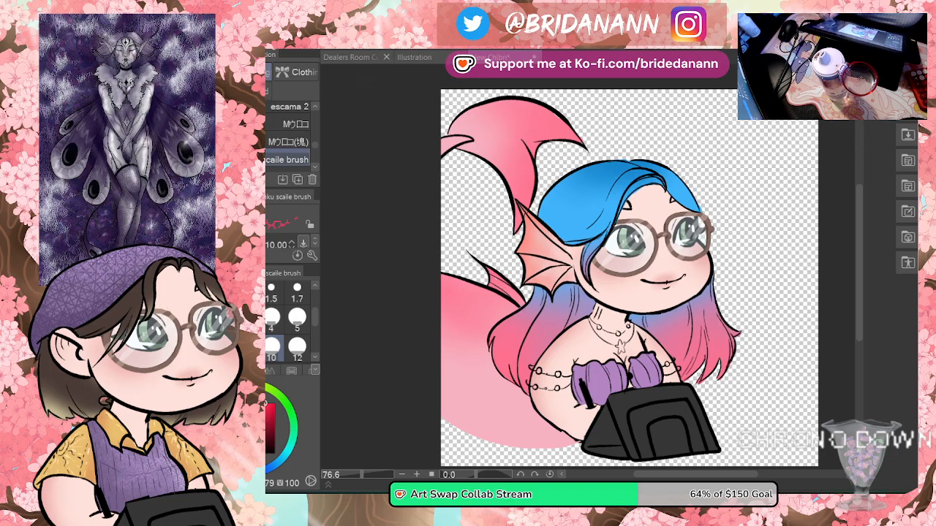
pyautogui.hotkey('ctrl', 'y')
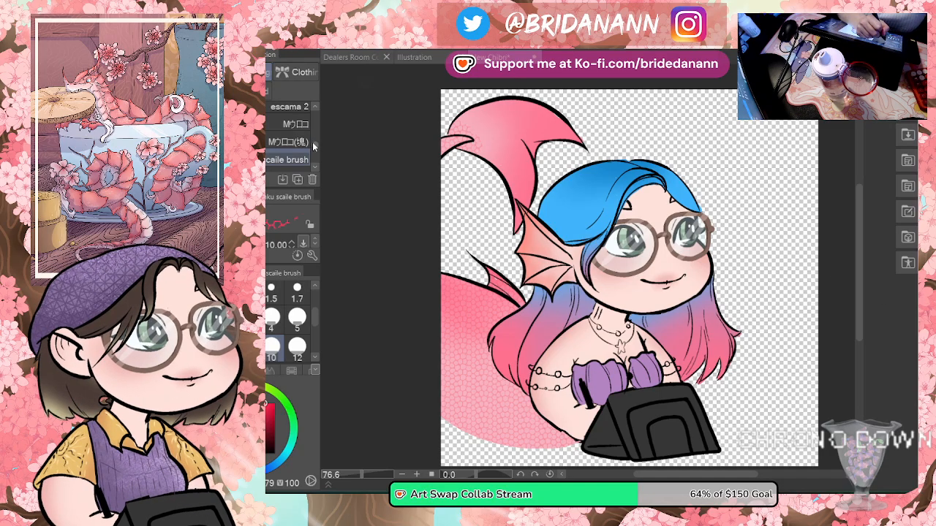
# Step: Cover the tail with larger overlapping scales using the escama 2 brush at size 8
pyautogui.scroll(2, 312, 142)
pyautogui.click(290, 138)
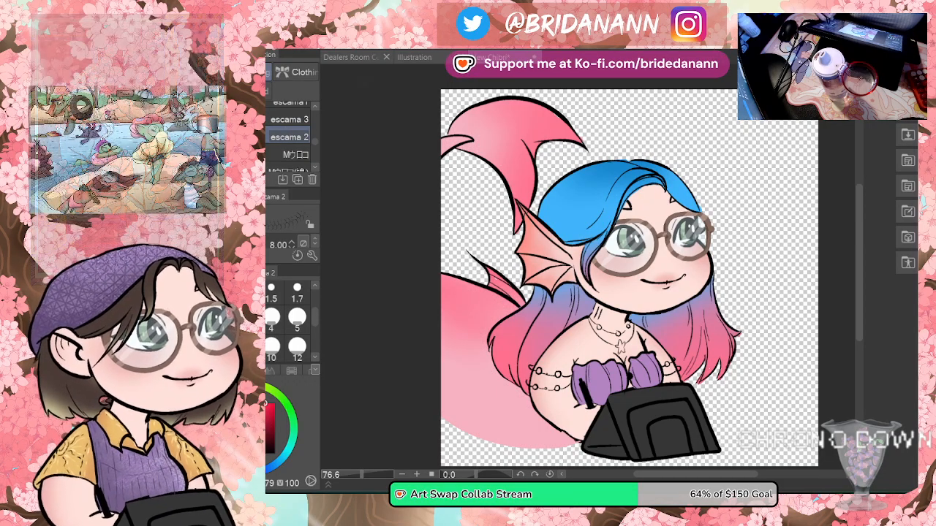
pyautogui.moveTo(457, 278)
pyautogui.mouseDown()
pyautogui.moveTo(563, 362)
pyautogui.moveTo(453, 307)
pyautogui.moveTo(511, 365)
pyautogui.moveTo(505, 329)
pyautogui.moveTo(475, 376)
pyautogui.moveTo(526, 421)
pyautogui.moveTo(617, 446)
pyautogui.mouseUp()
pyautogui.moveTo(431, 409); pyautogui.dragTo(526, 442)
pyautogui.moveTo(570, 417); pyautogui.dragTo(629, 460)
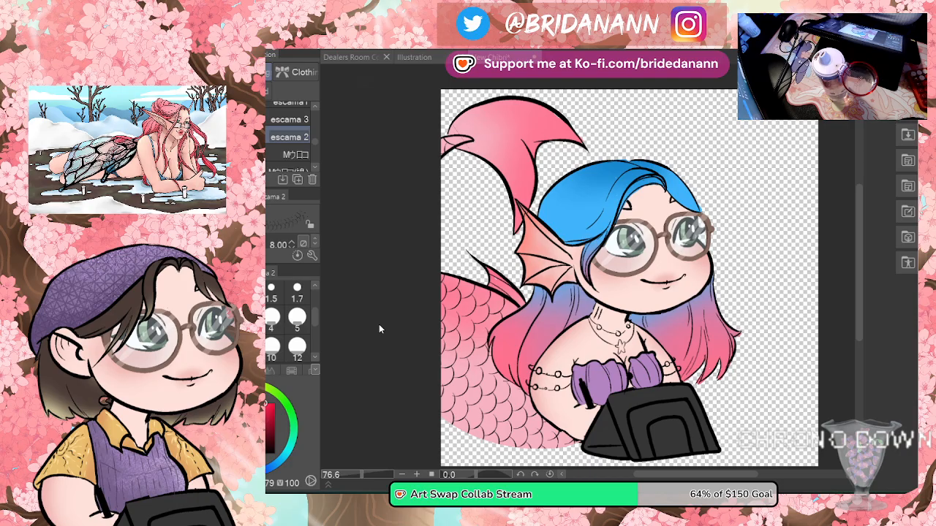
# Step: Step back and forth through the scale strokes to compare versions of the tail, ending with the full scale pattern restored
pyautogui.hotkey('ctrl', 'z')
pyautogui.hotkey('ctrl', 'z')
pyautogui.hotkey('ctrl', 'z')
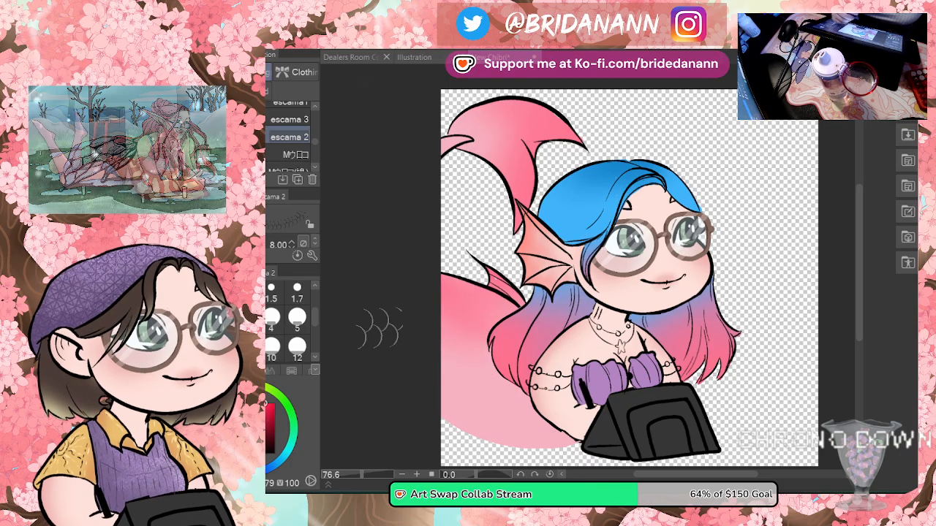
pyautogui.hotkey('ctrl', 'y')
pyautogui.hotkey('ctrl', 'y')
pyautogui.hotkey('ctrl', 'y')
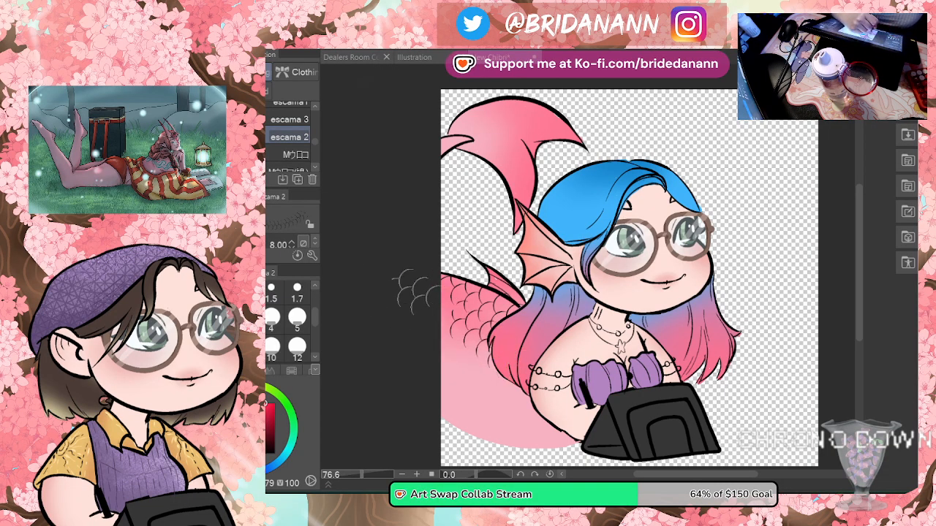
pyautogui.hotkey('ctrl', 'y')
pyautogui.hotkey('ctrl', 'y')
pyautogui.hotkey('ctrl', 'y')
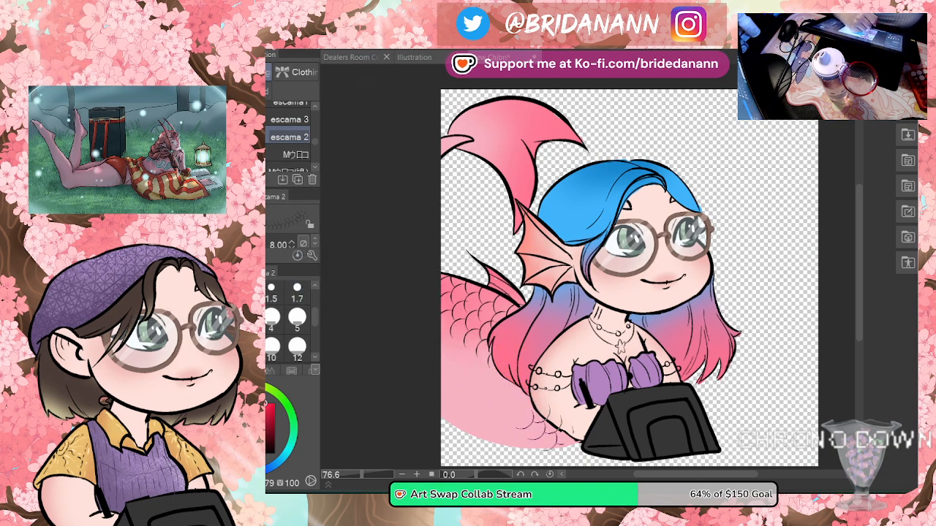
pyautogui.hotkey('ctrl', 'y')
pyautogui.hotkey('ctrl', 'y')
pyautogui.hotkey('ctrl', 'y')
pyautogui.hotkey('ctrl', 'y')
pyautogui.hotkey('ctrl', 'y')
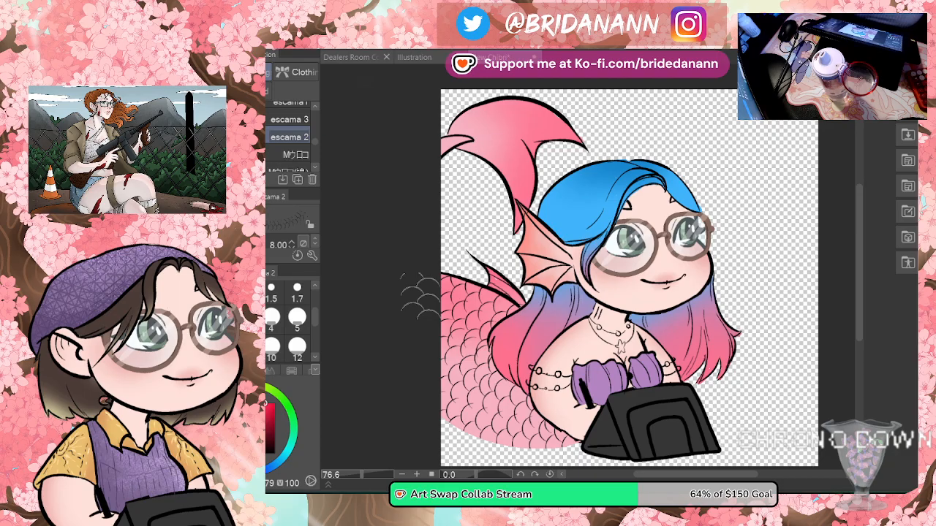
pyautogui.hotkey('ctrl', 'z')
pyautogui.hotkey('ctrl', 'z')
pyautogui.hotkey('ctrl', 'z')
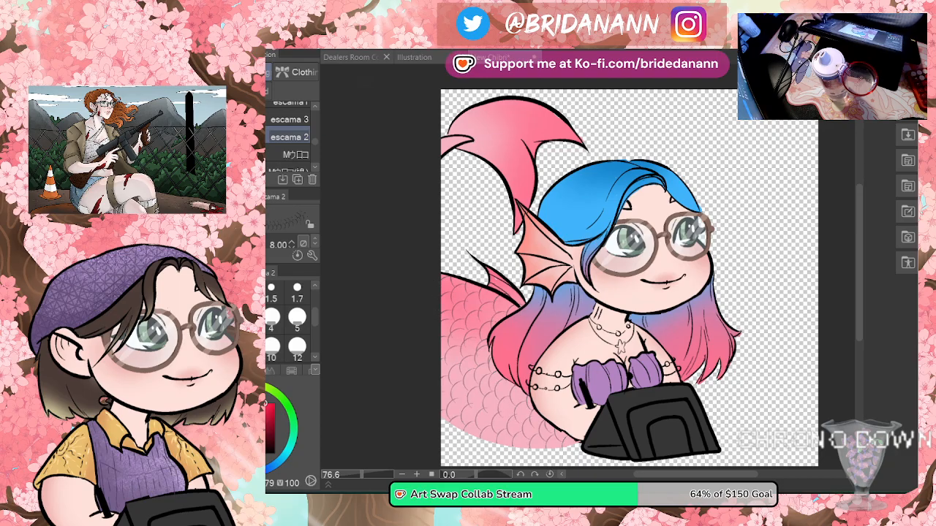
pyautogui.hotkey('ctrl', 'z')
pyautogui.hotkey('ctrl', 'z')
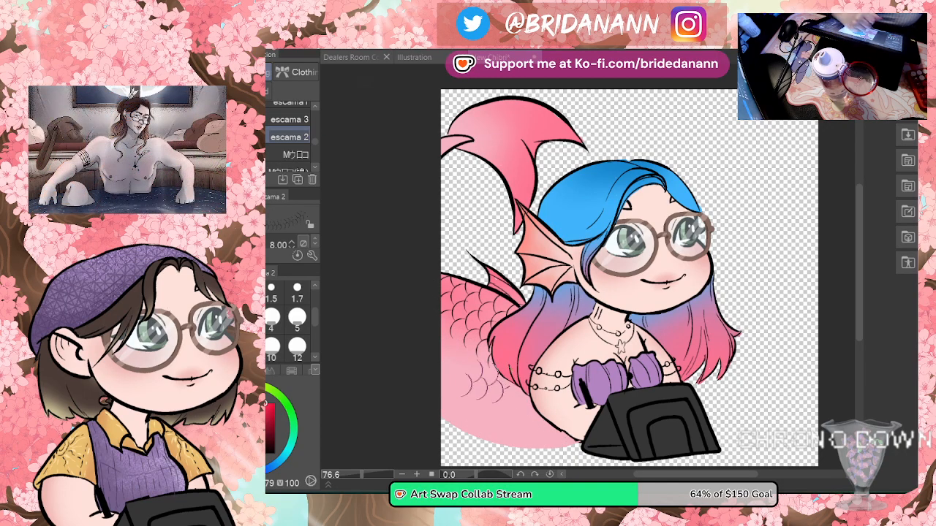
pyautogui.hotkey('ctrl', 'y')
pyautogui.hotkey('ctrl', 'y')
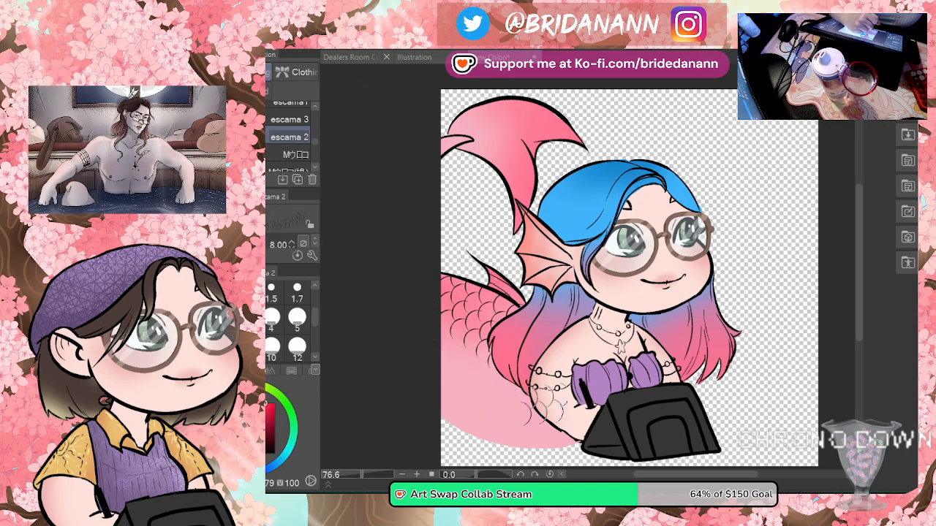
pyautogui.hotkey('ctrl', 'y')
pyautogui.hotkey('ctrl', 'y')
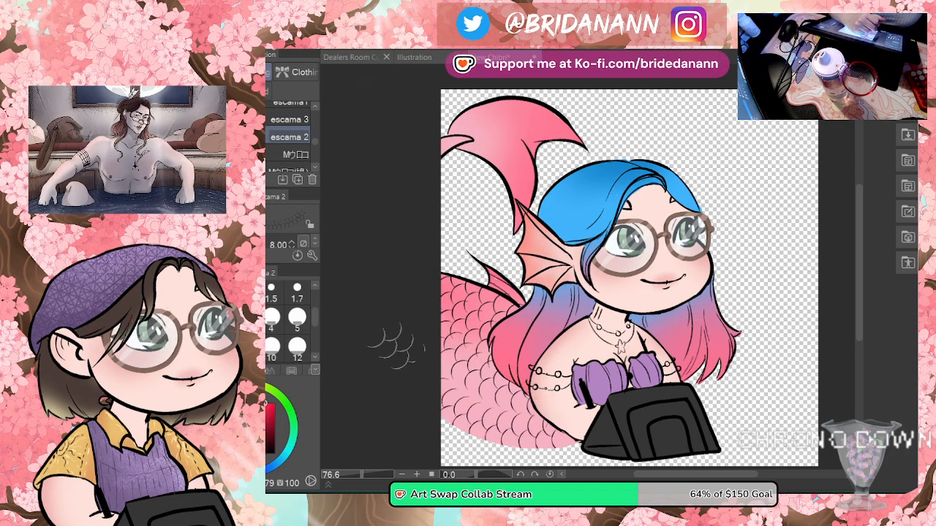
pyautogui.hotkey('ctrl', 'z')
pyautogui.hotkey('ctrl', 'y')
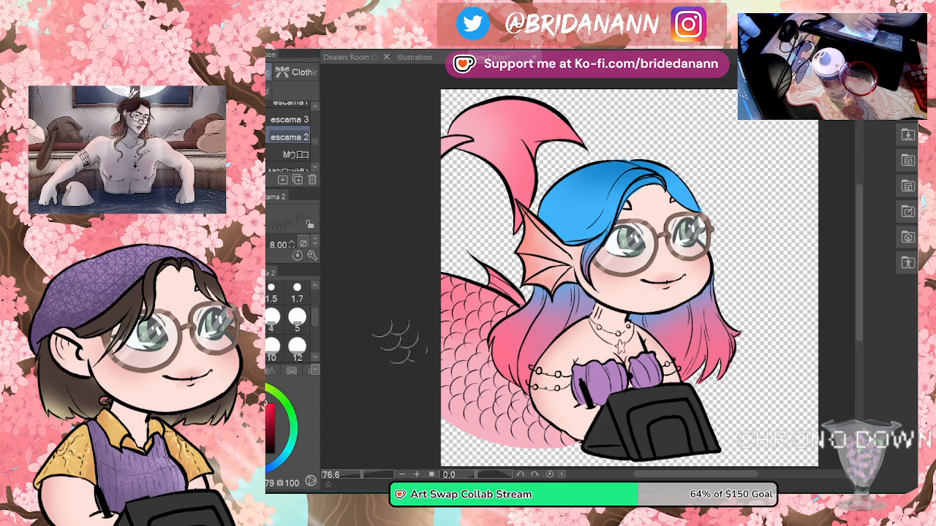
pyautogui.hotkey('ctrl', 'z')
pyautogui.hotkey('ctrl', 'y')
pyautogui.hotkey('ctrl', 'y')
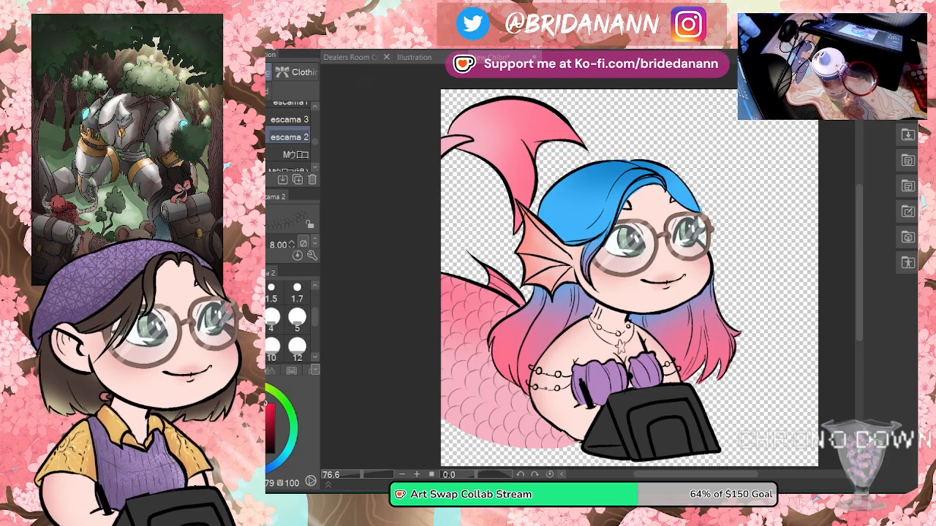
pyautogui.hotkey('ctrl', 'y')
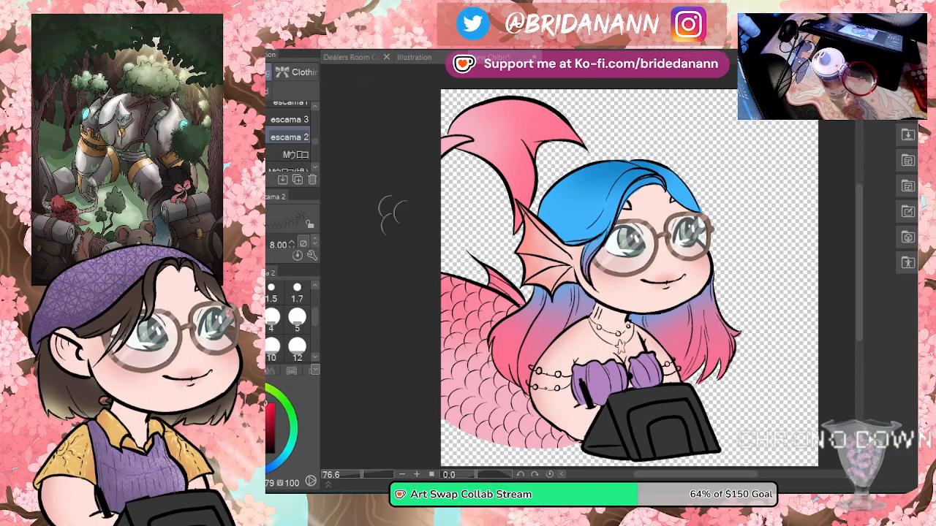
# Step: Create a selection from the scale layer's contents and ready the Soft airbrush at size 7
pyautogui.rightClick(881, 244)
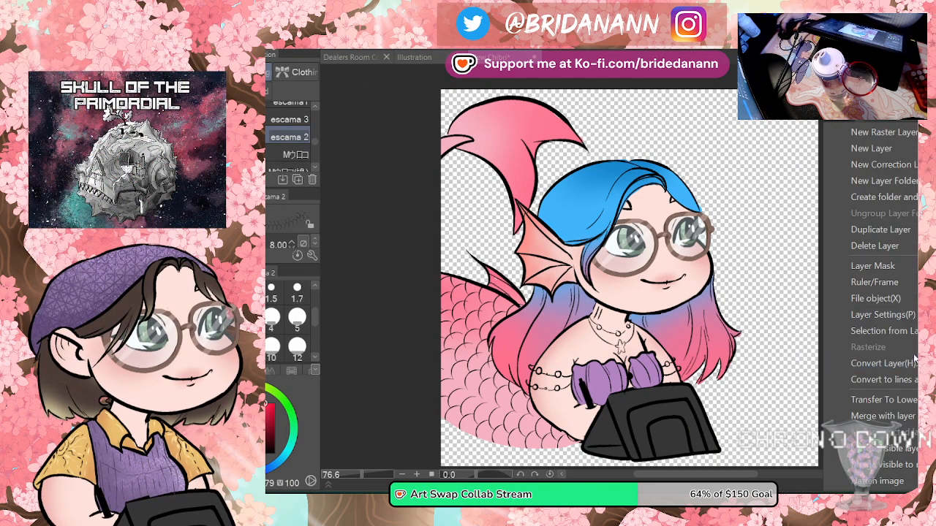
pyautogui.moveTo(914, 338)
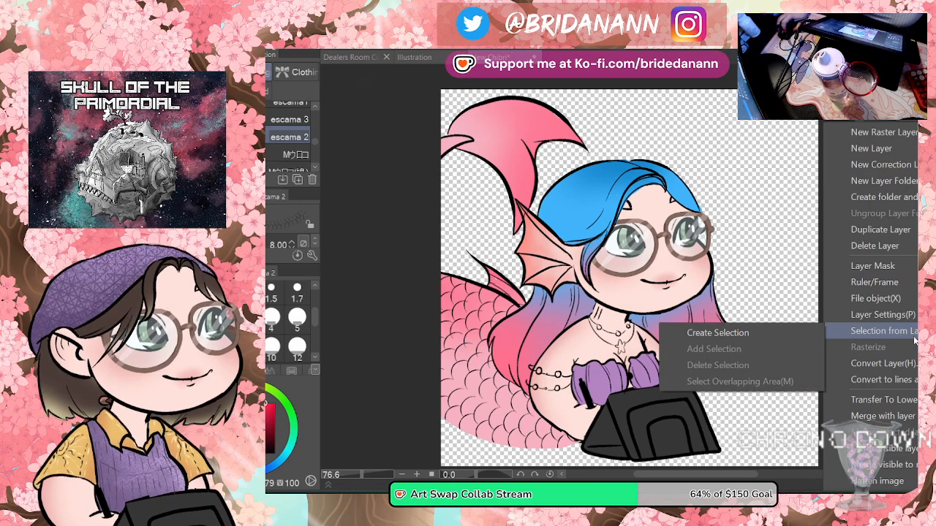
pyautogui.click(802, 334)
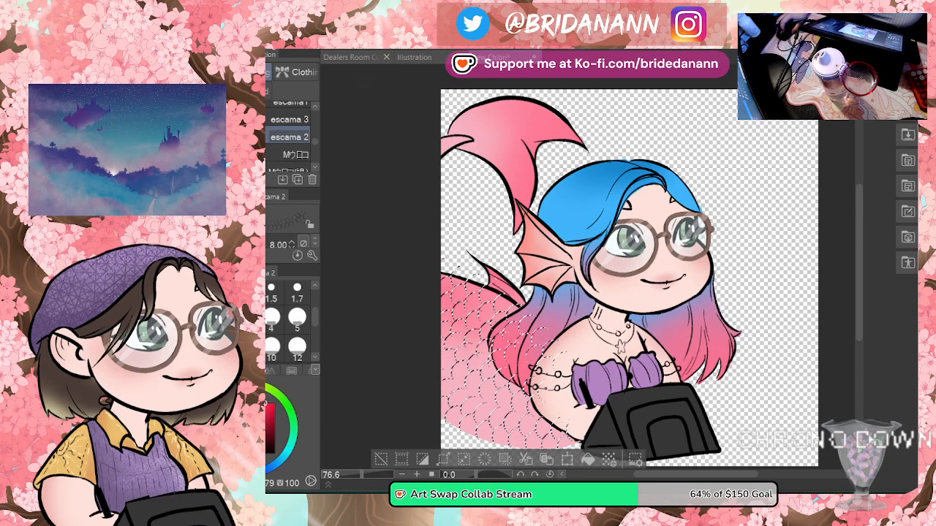
pyautogui.press('p')
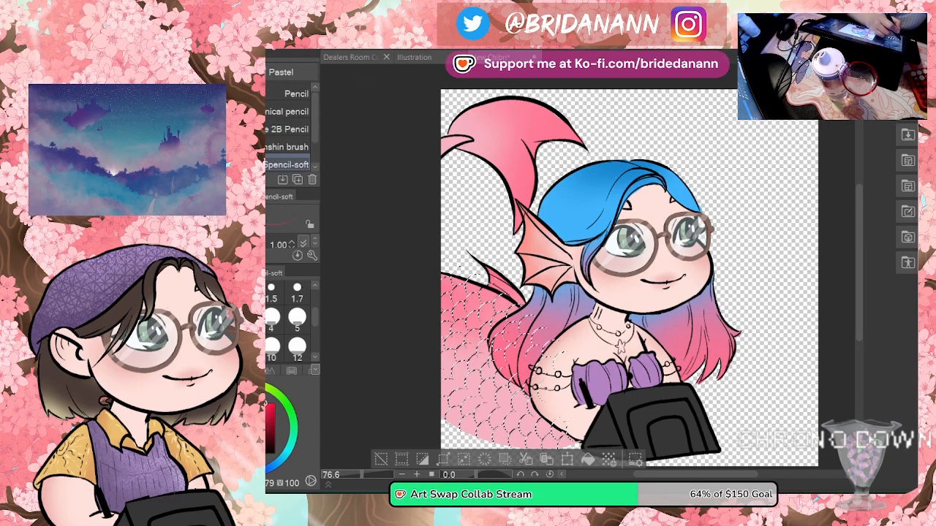
pyautogui.press('b')
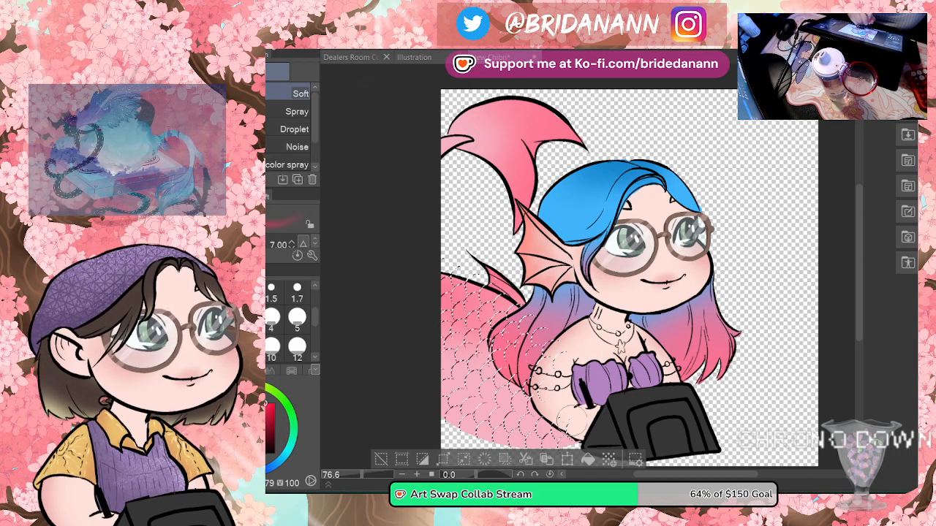
# Step: Clear the selection made from the tail scales and ready the Hard eraser at size 2
pyautogui.click(380, 457)
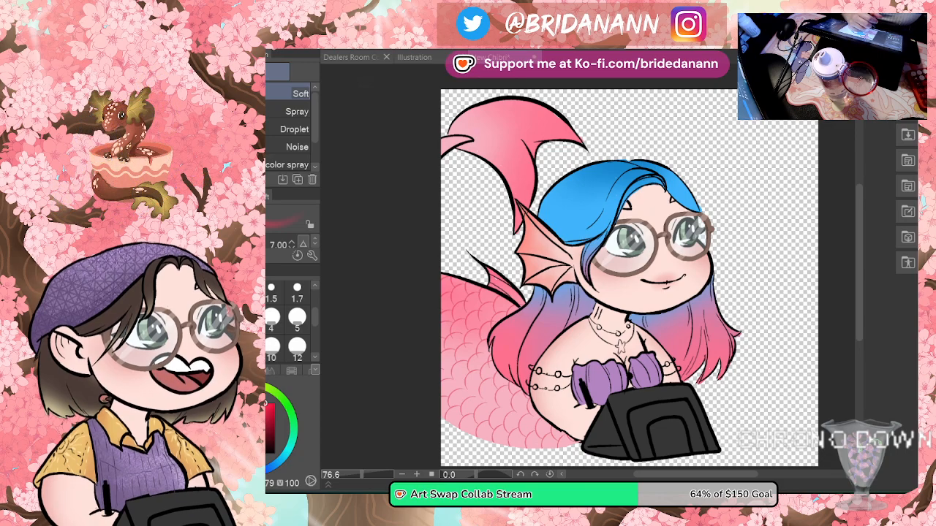
pyautogui.press('e')
pyautogui.click(299, 94)
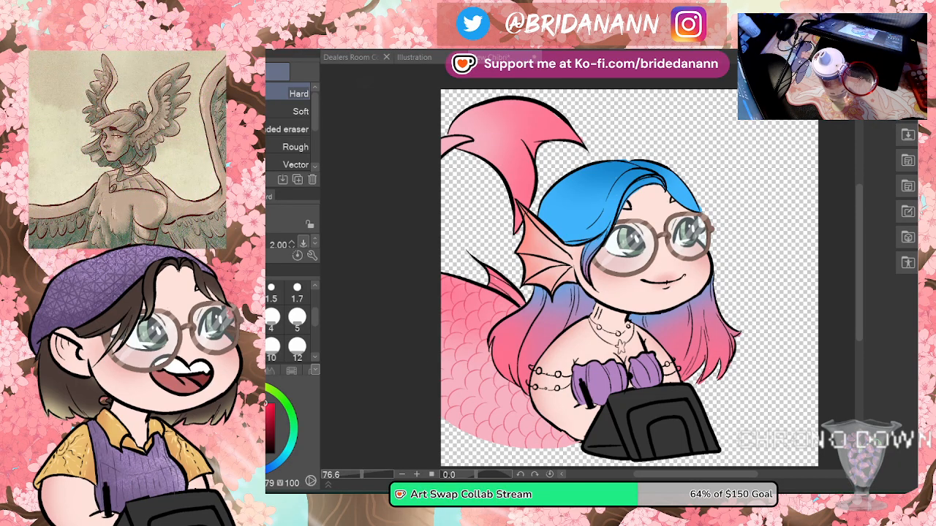
pyautogui.press('Delete')
pyautogui.press('Escape')
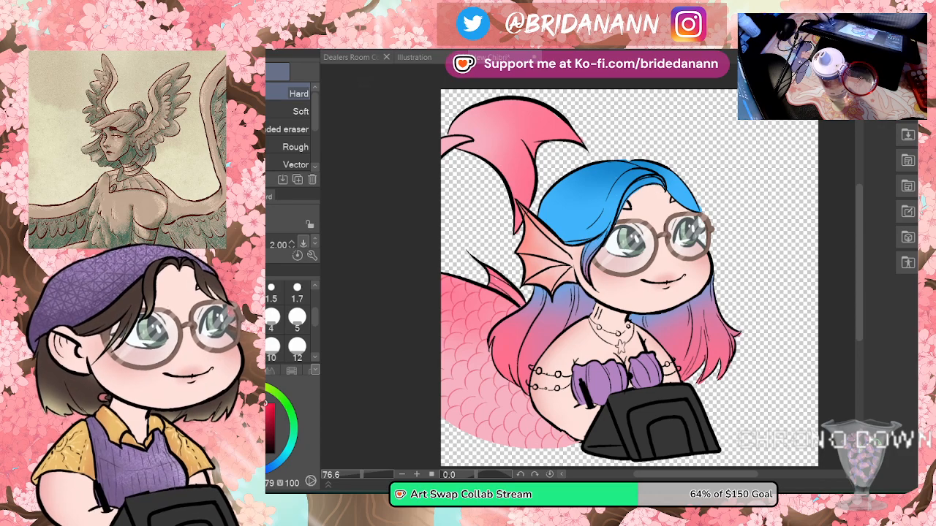
# Step: Sample the tail's pink and draw thin lighter streaks over the tail with the Inker Oval pen at size 1
pyautogui.keyDown('alt'); pyautogui.click(454, 378); pyautogui.keyUp('alt')
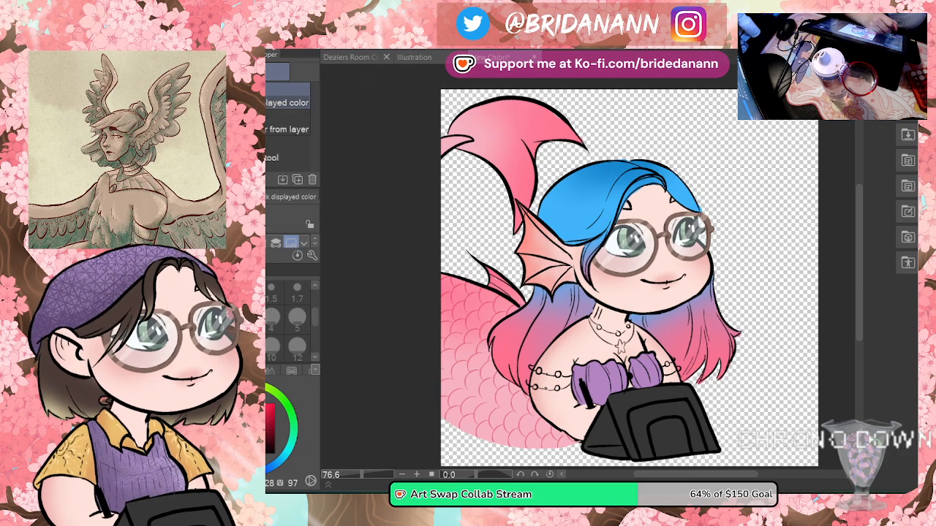
pyautogui.press('p')
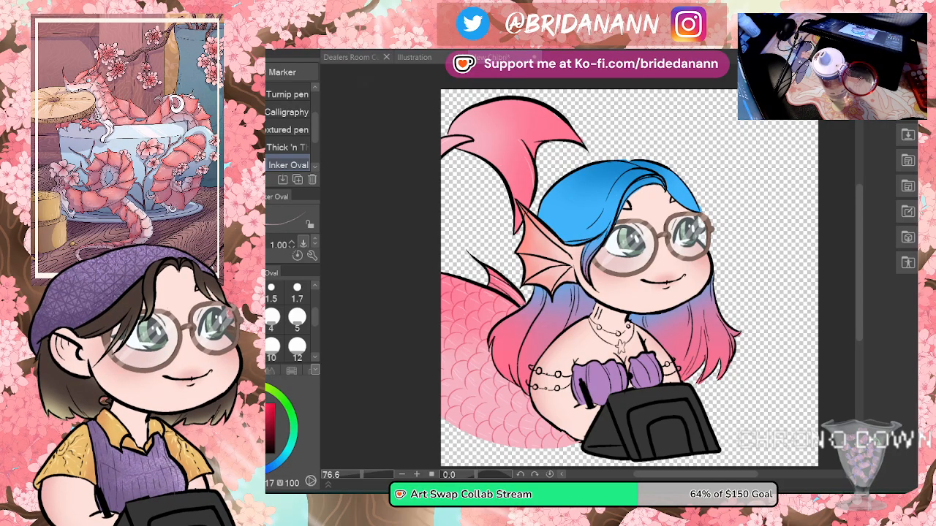
pyautogui.hotkey('alt', 'space')
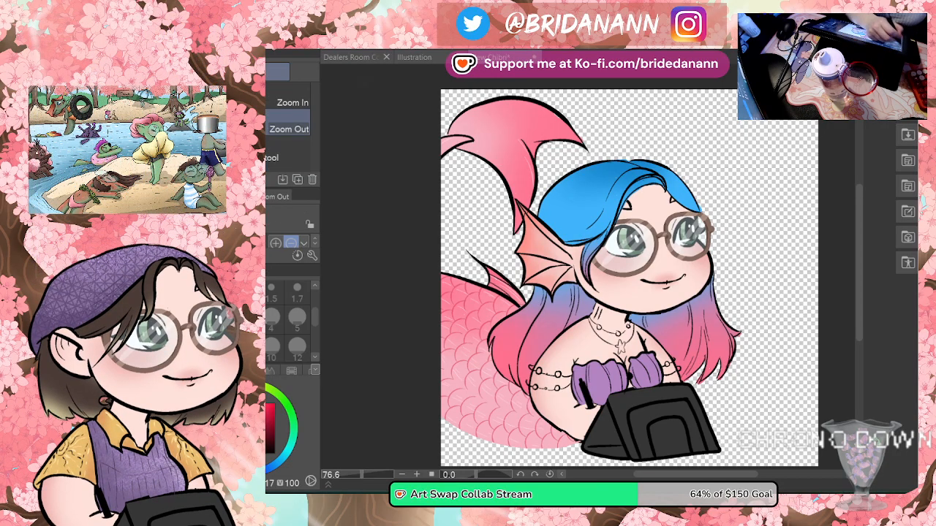
pyautogui.moveTo(700, 240); pyautogui.dragTo(682, 126)
pyautogui.moveTo(661, 207); pyautogui.dragTo(512, 187)
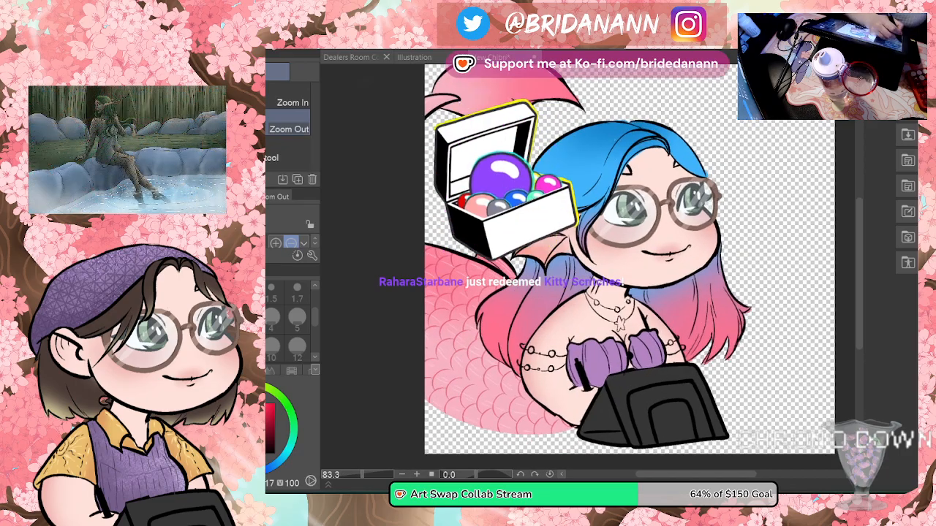
# Step: Draw fine light pink and light blue highlight strands through the hair with the Inker Oval pen at size 1, sampling the hair's colours
pyautogui.press('i')
pyautogui.click(491, 341)
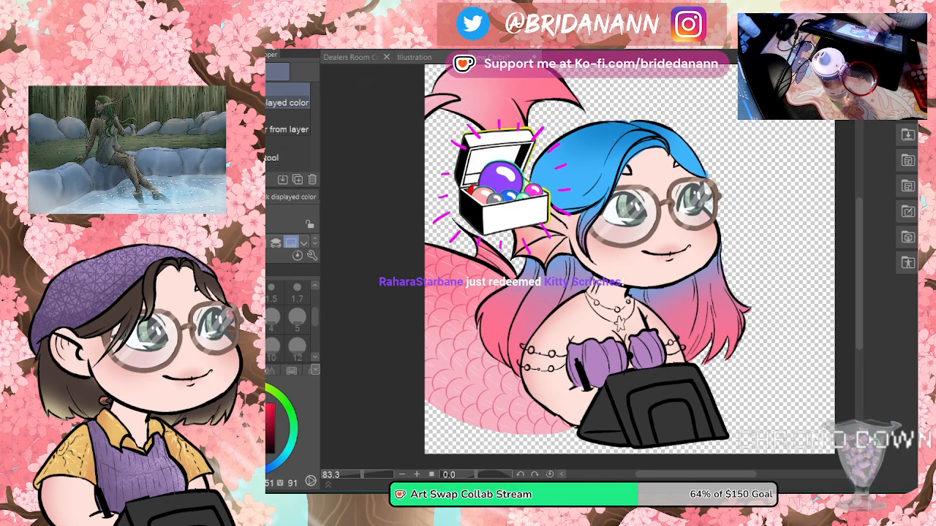
pyautogui.press('p')
pyautogui.press('p')
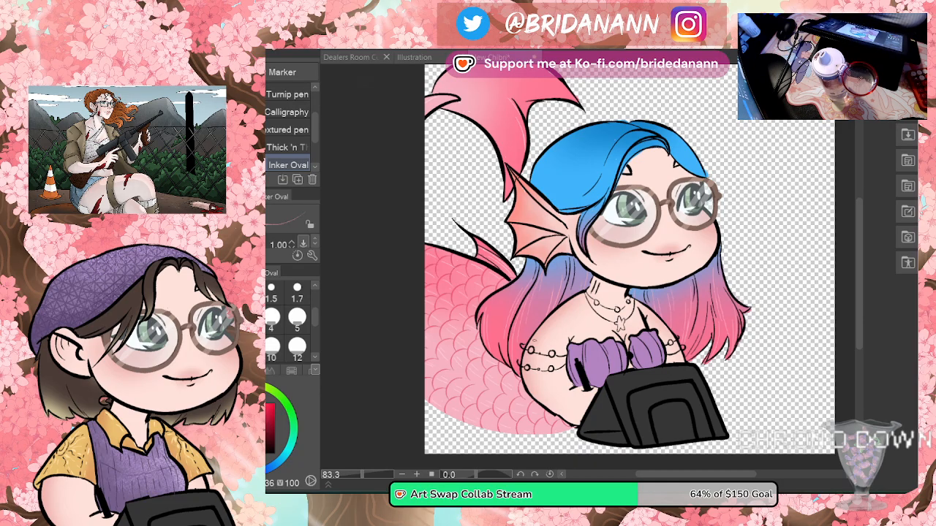
pyautogui.press('i')
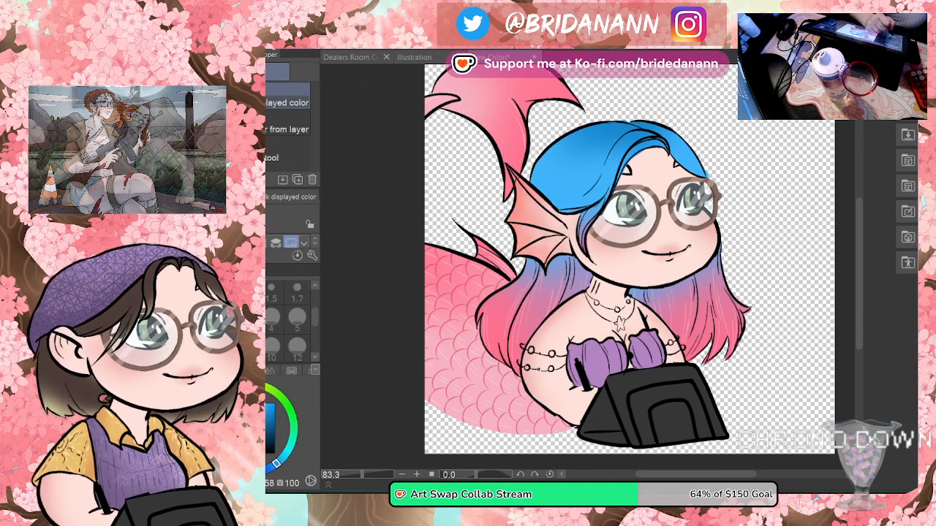
pyautogui.press('p')
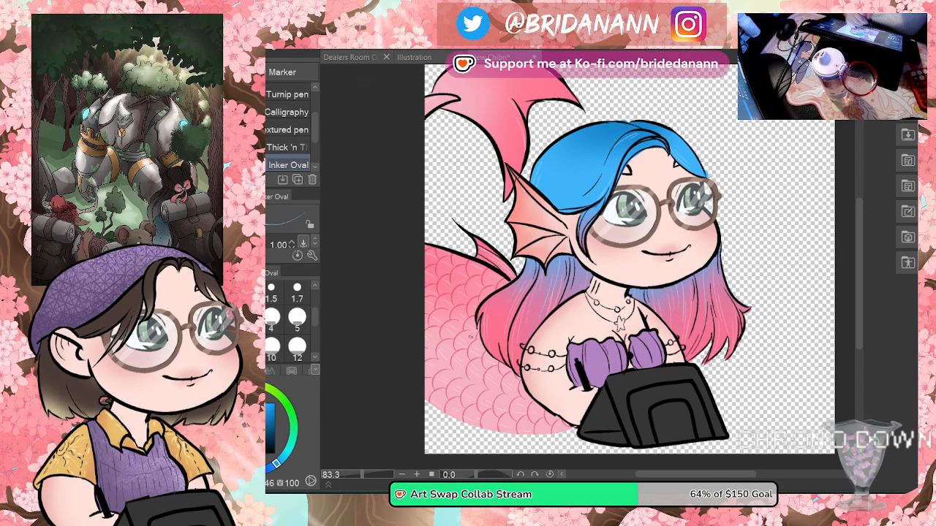
# Step: Clean up stray colour around the hair, chin and shell top with the Hard eraser at size 2
pyautogui.click(167, 75)
pyautogui.moveTo(721, 250); pyautogui.dragTo(680, 284)
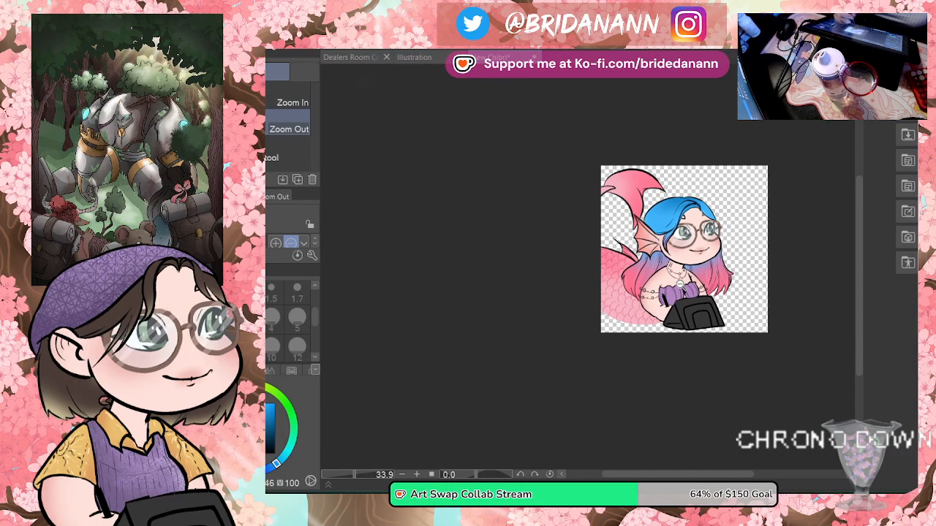
pyautogui.moveTo(713, 228); pyautogui.dragTo(748, 197)
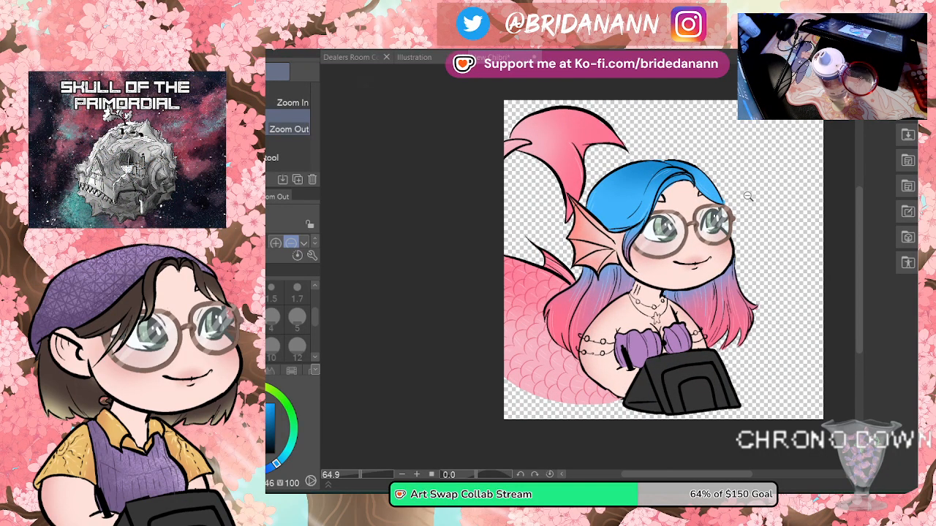
pyautogui.moveTo(789, 285); pyautogui.dragTo(732, 273)
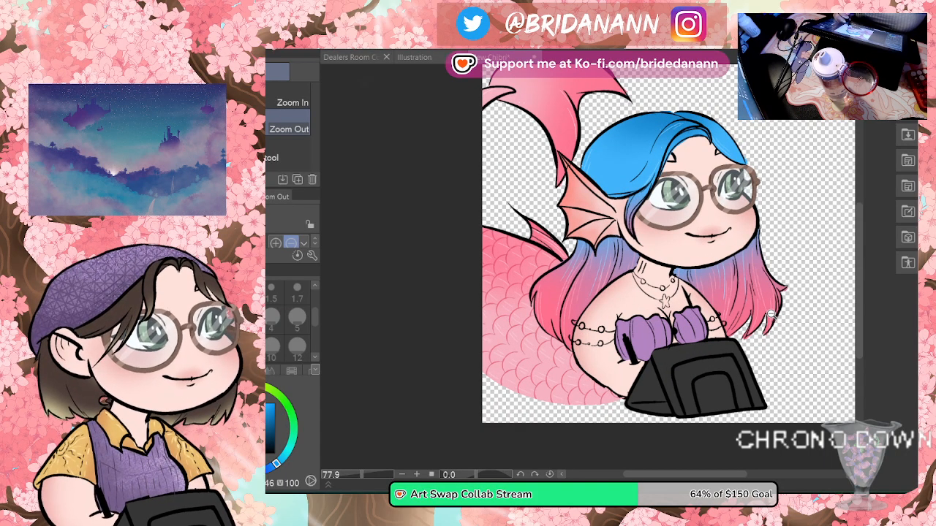
pyautogui.moveTo(771, 325)
pyautogui.mouseDown()
pyautogui.moveTo(760, 331)
pyautogui.moveTo(779, 323)
pyautogui.mouseUp()
pyautogui.press('e')
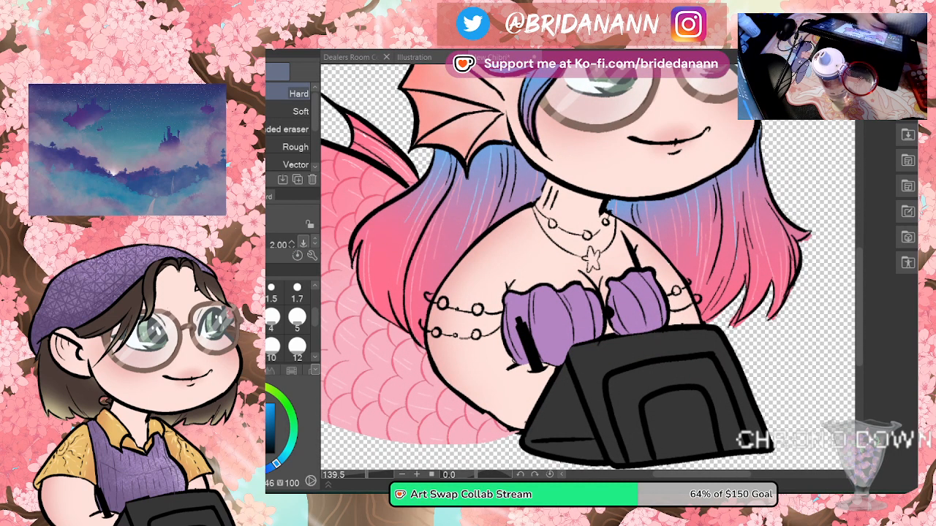
pyautogui.press('k')
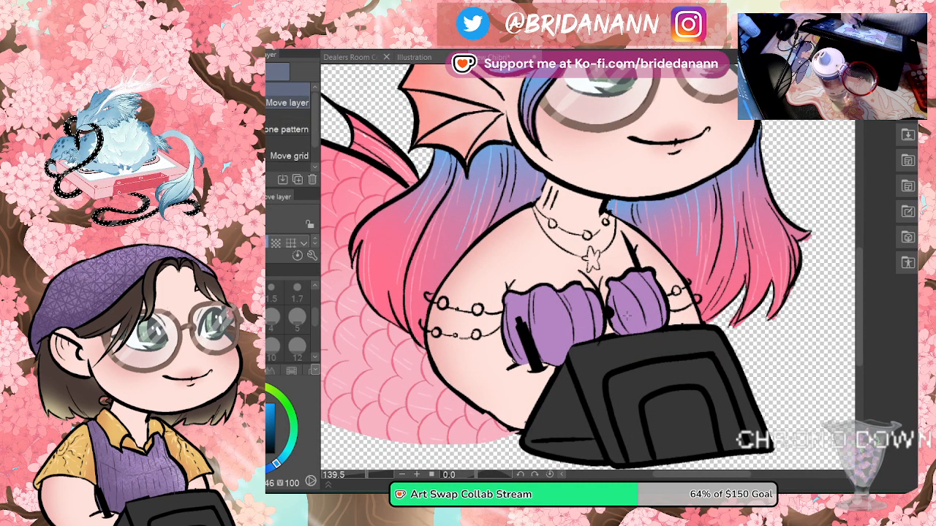
pyautogui.press('e')
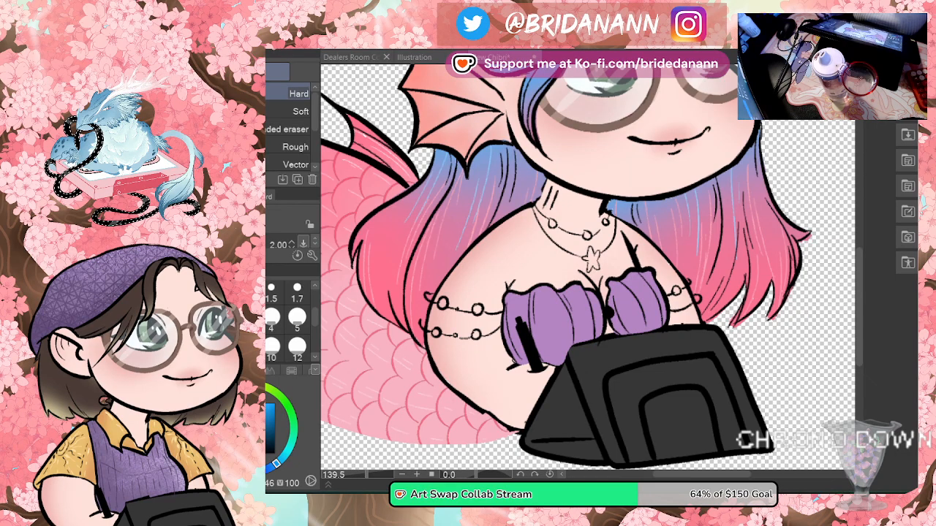
pyautogui.press('Delete')
pyautogui.click(633, 198)
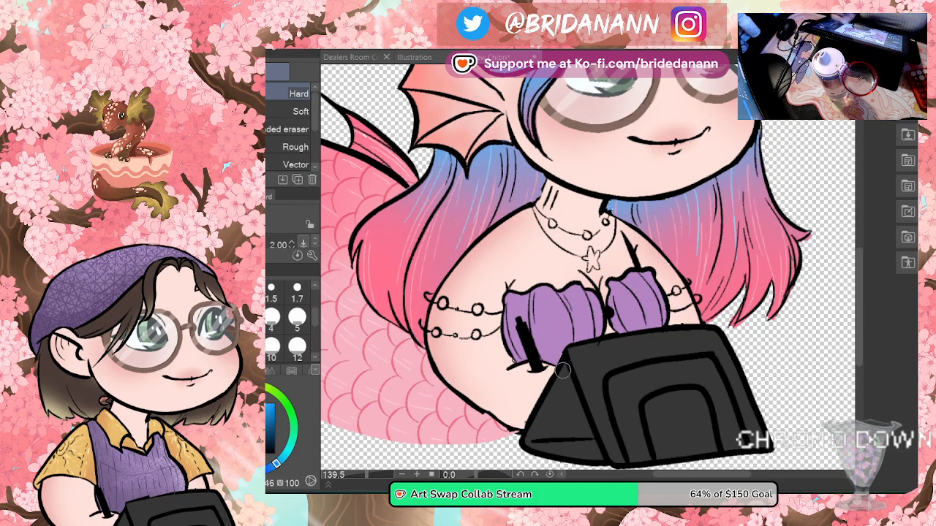
# Step: Sample the shell top's purple and shade the shells with a darker purple using the Soft airbrush at size 7
pyautogui.hotkey('alt', 'space')
pyautogui.click(687, 290)
pyautogui.click(745, 260)
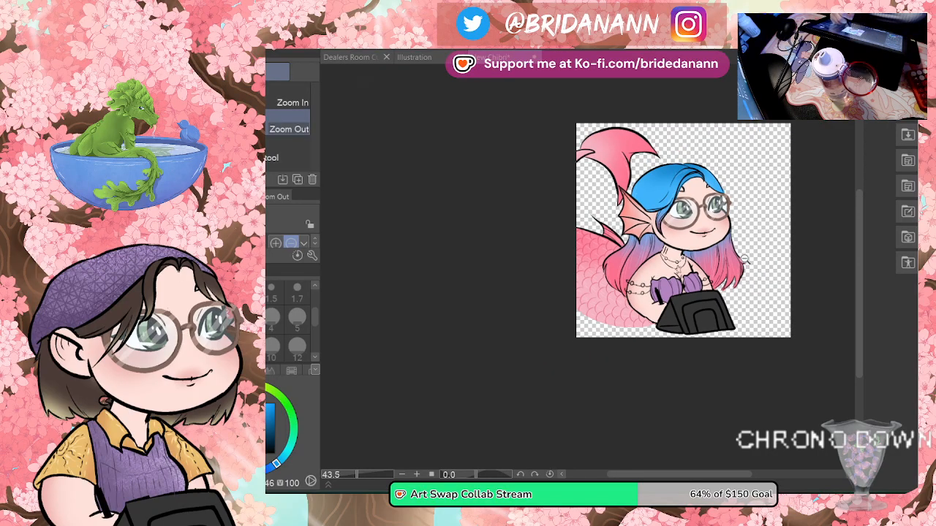
pyautogui.scroll(2, 747, 241)
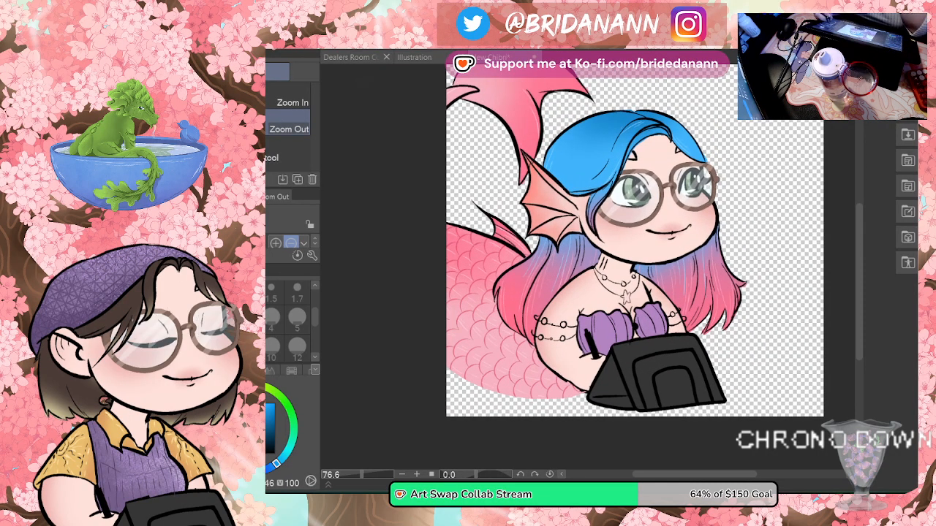
pyautogui.press('i')
pyautogui.click(603, 334)
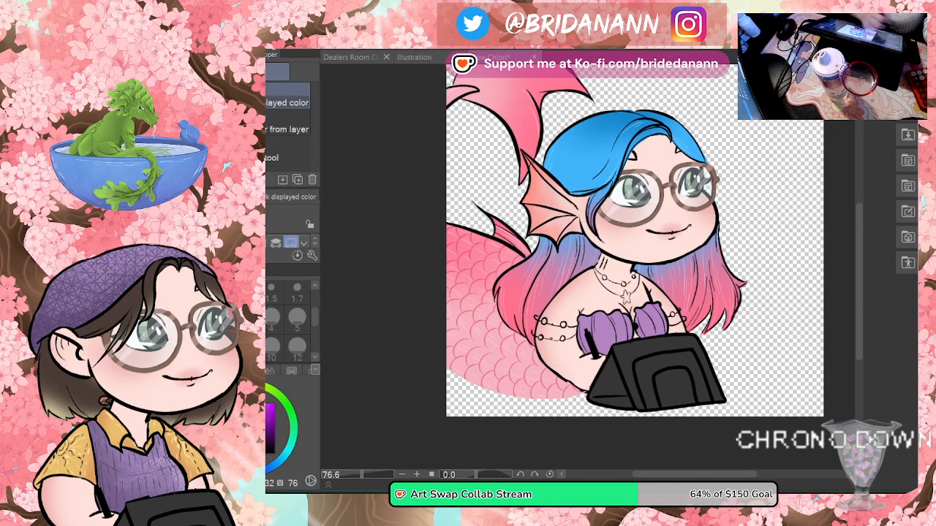
pyautogui.press('b')
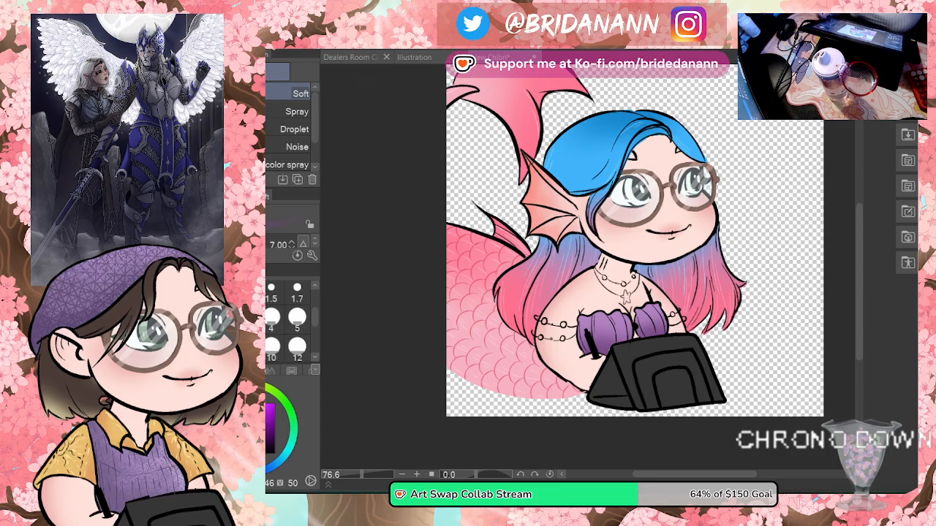
# Step: Sample the hair's pink and paint both irises in pink tones with the Inker Oval pen at size 1, adding lighter accents
pyautogui.hotkey('ctrl', 'space')
pyautogui.click(662, 132)
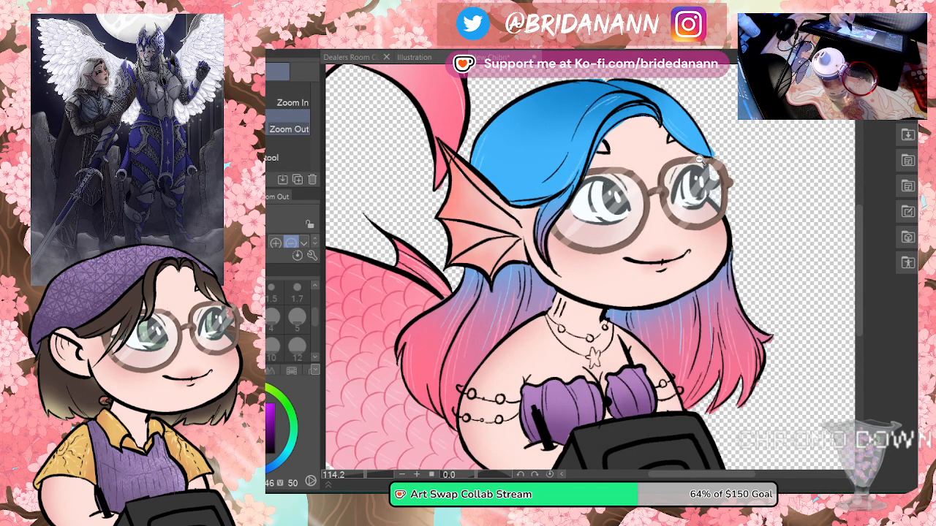
pyautogui.press('alt')
pyautogui.click(668, 133)
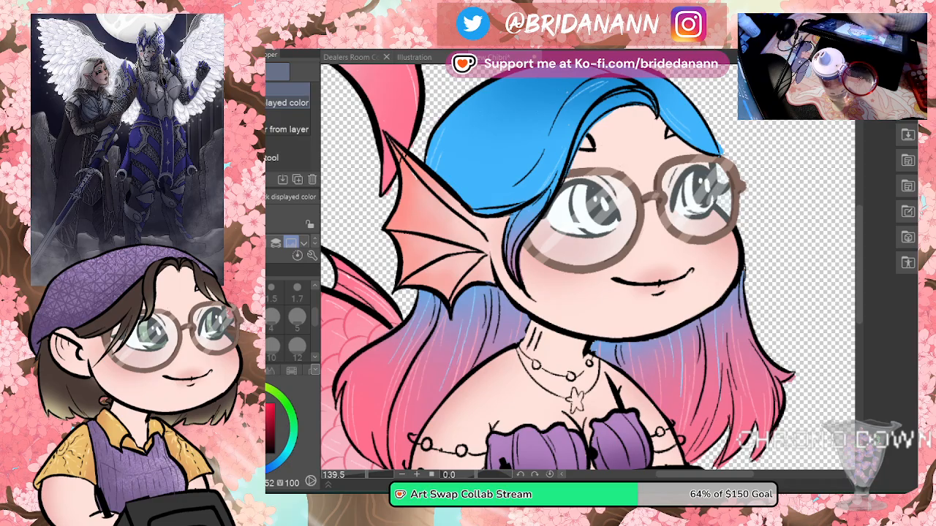
pyautogui.moveTo(579, 187); pyautogui.dragTo(605, 226)
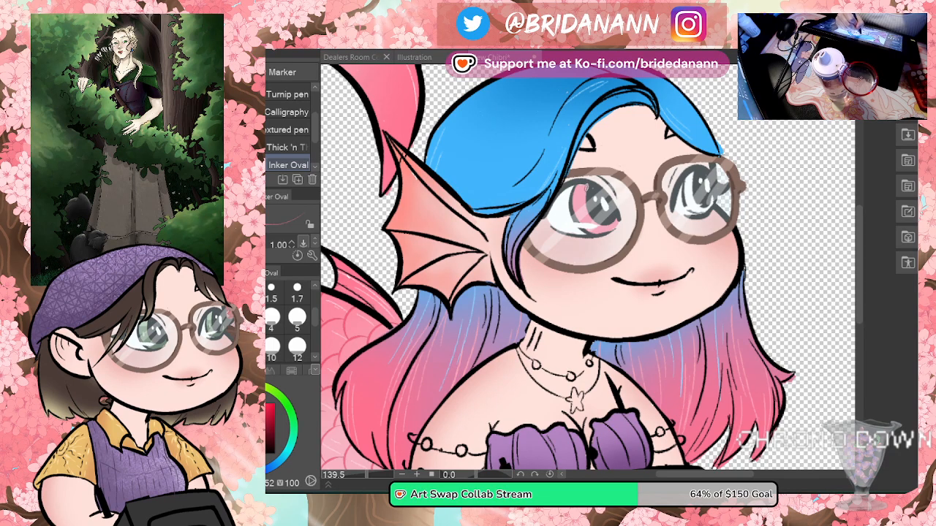
pyautogui.moveTo(689, 174); pyautogui.dragTo(692, 204)
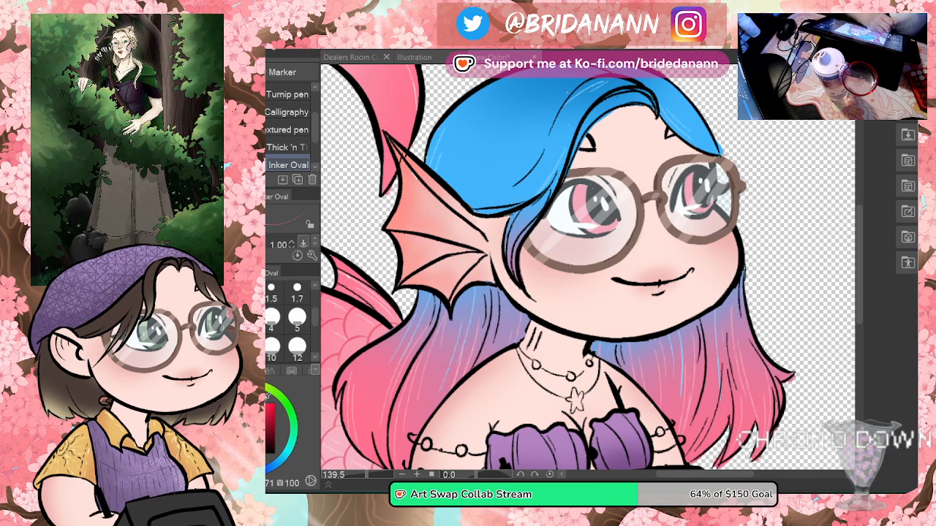
pyautogui.moveTo(583, 227); pyautogui.dragTo(607, 225)
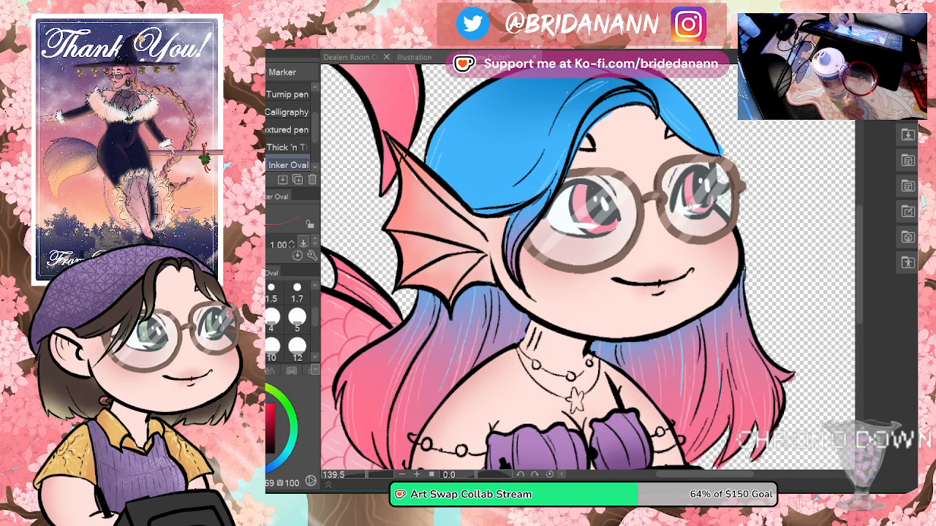
pyautogui.click(237, 406)
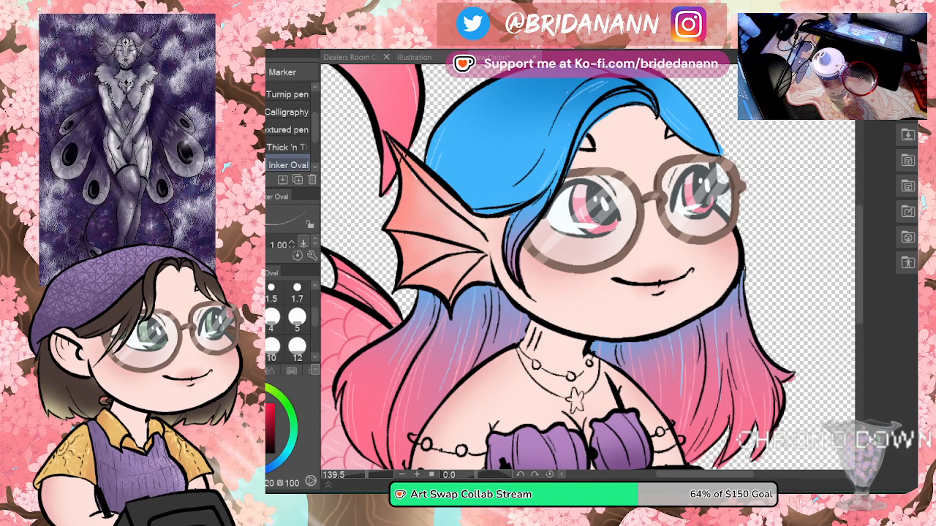
# Step: Clean up stray colour where the ear fin meets the cheek with the Hard eraser at size 2
pyautogui.hotkey('alt', 'space')
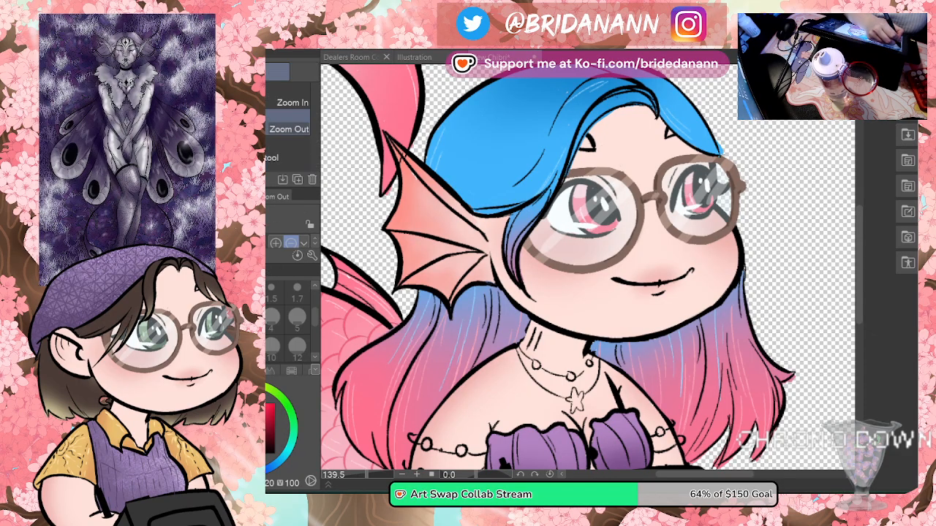
pyautogui.moveTo(621, 219); pyautogui.dragTo(595, 250)
pyautogui.moveTo(739, 207); pyautogui.dragTo(735, 221)
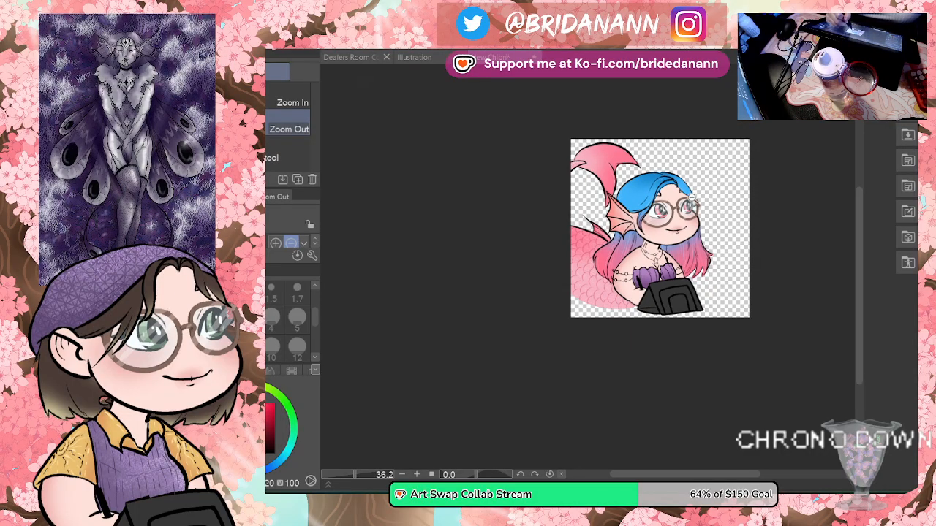
pyautogui.moveTo(691, 197); pyautogui.dragTo(706, 160)
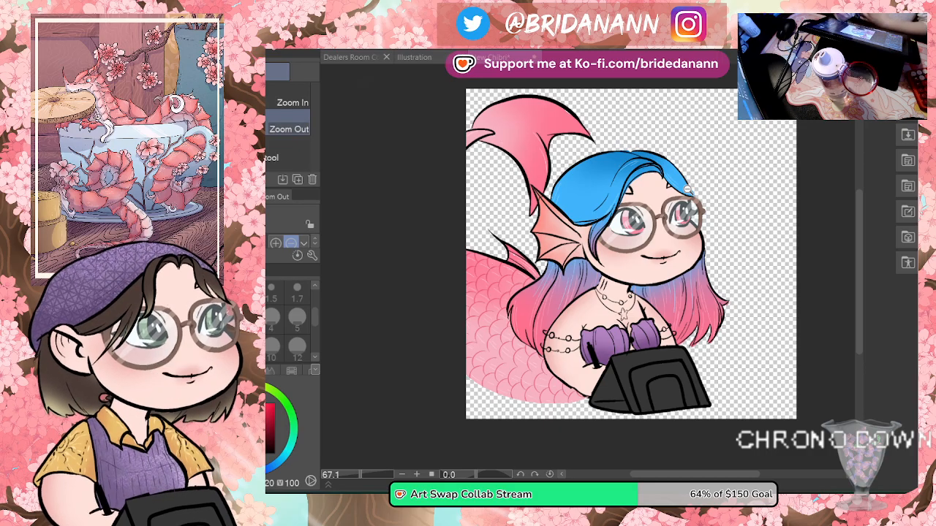
pyautogui.moveTo(570, 318); pyautogui.dragTo(589, 257)
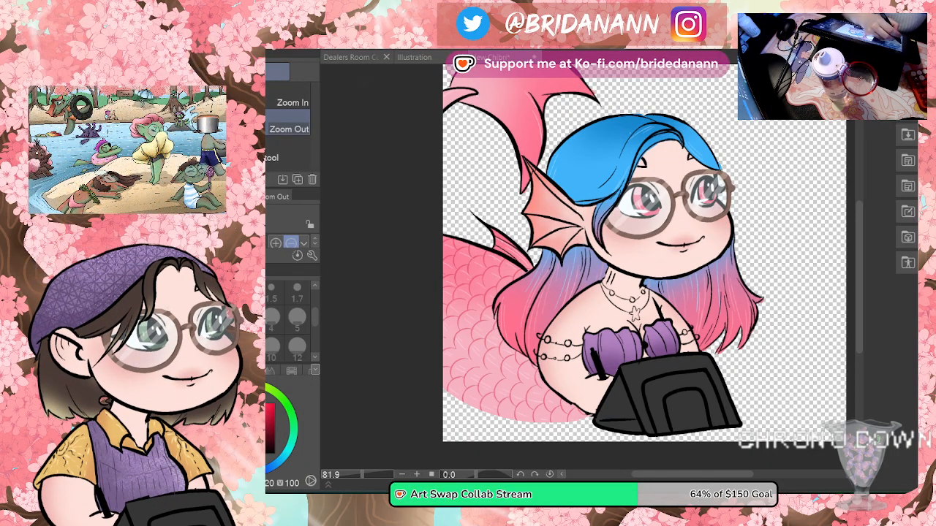
pyautogui.press('k')
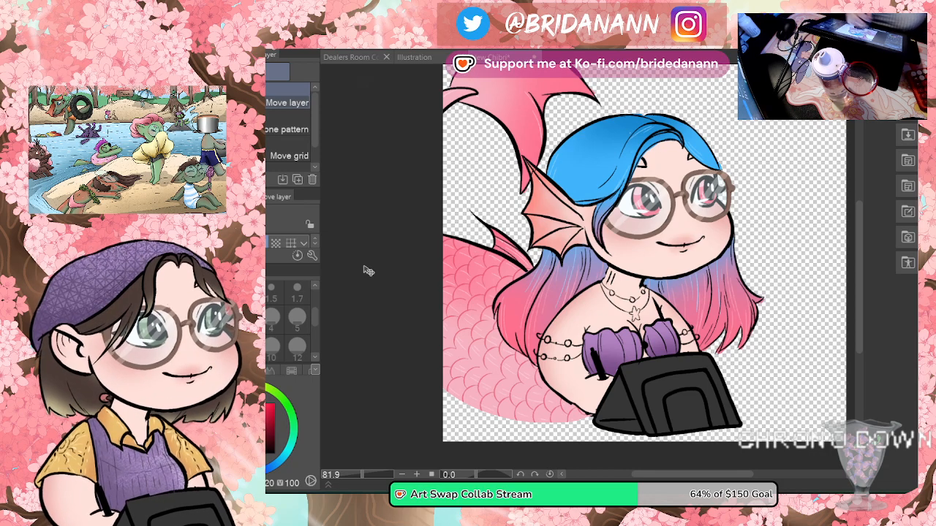
pyautogui.press('/')
pyautogui.click(605, 233)
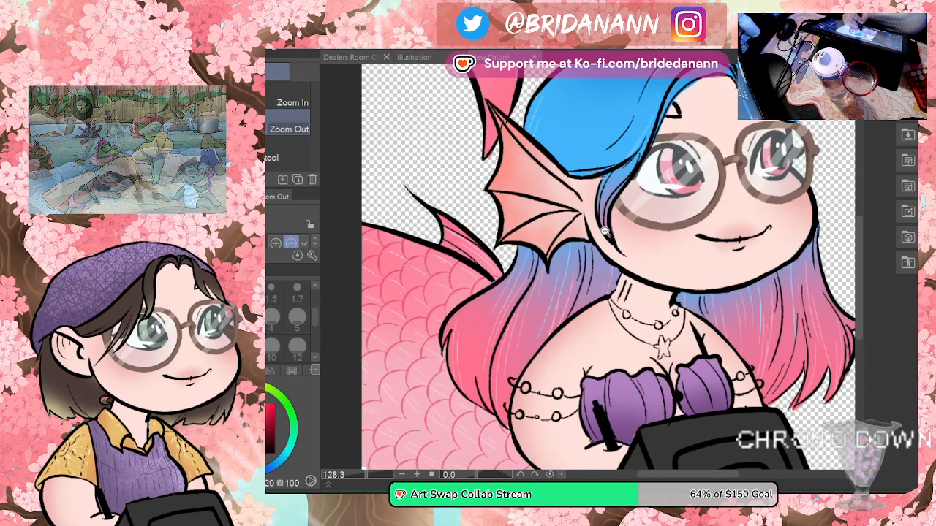
pyautogui.click(605, 233)
pyautogui.press('e')
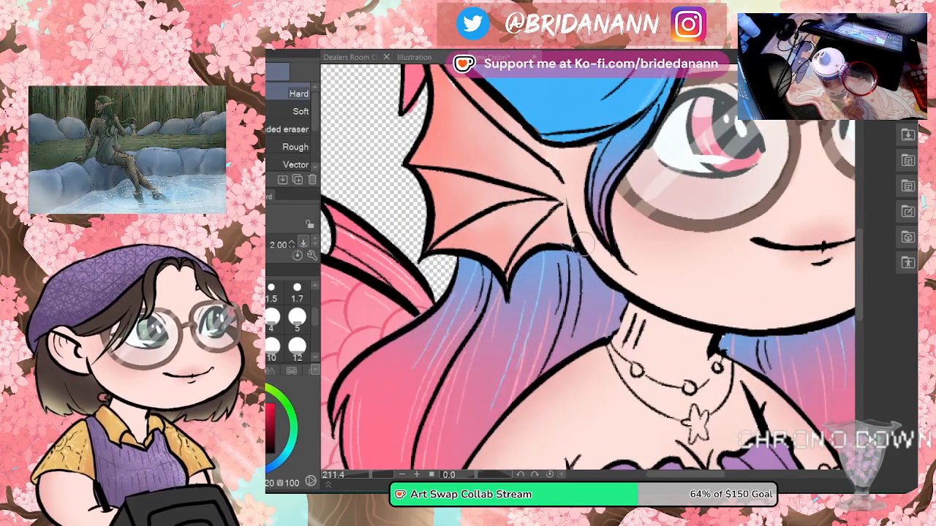
pyautogui.moveTo(861, 256); pyautogui.dragTo(859, 231)
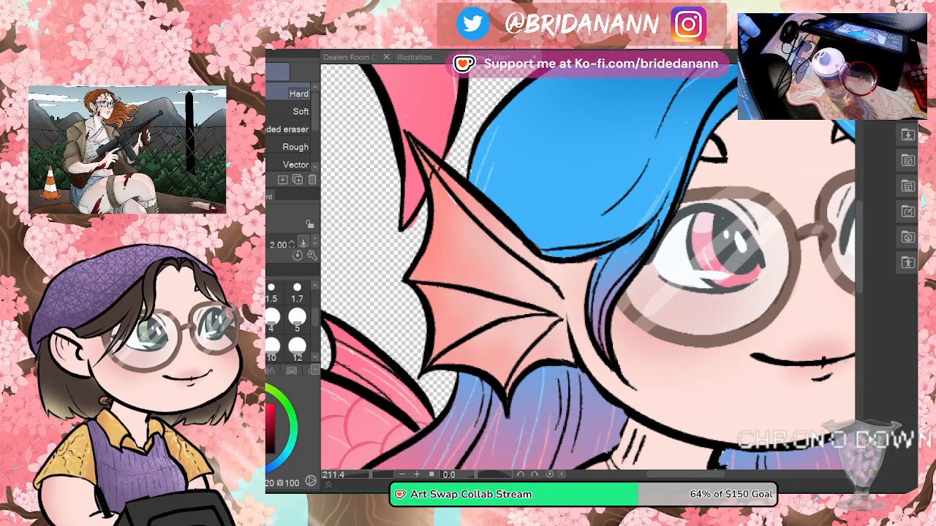
# Step: Examine the hair, face, tail and shell top for stray colour, both close up and on the whole figure
pyautogui.hotkey('ctrl', 'alt', 'space')
pyautogui.click(545, 275)
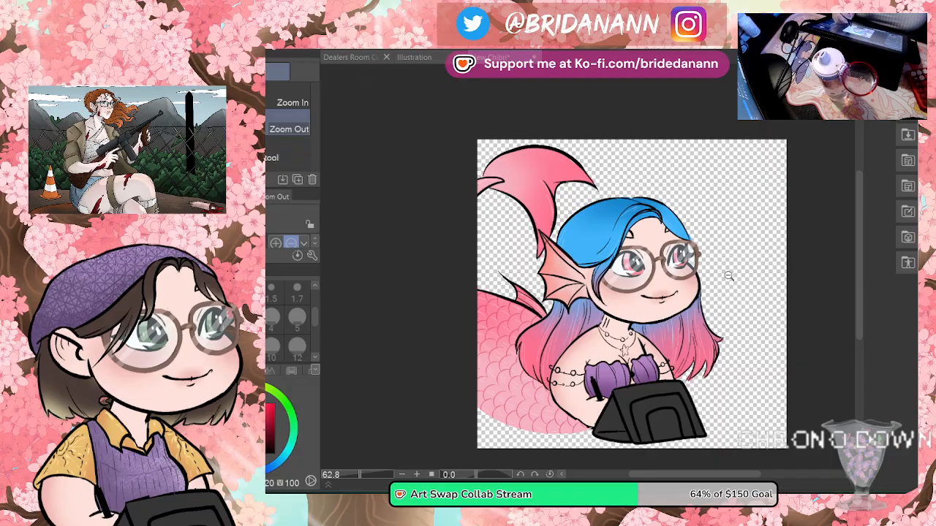
pyautogui.click(729, 276)
pyautogui.scroll(3, 724, 276)
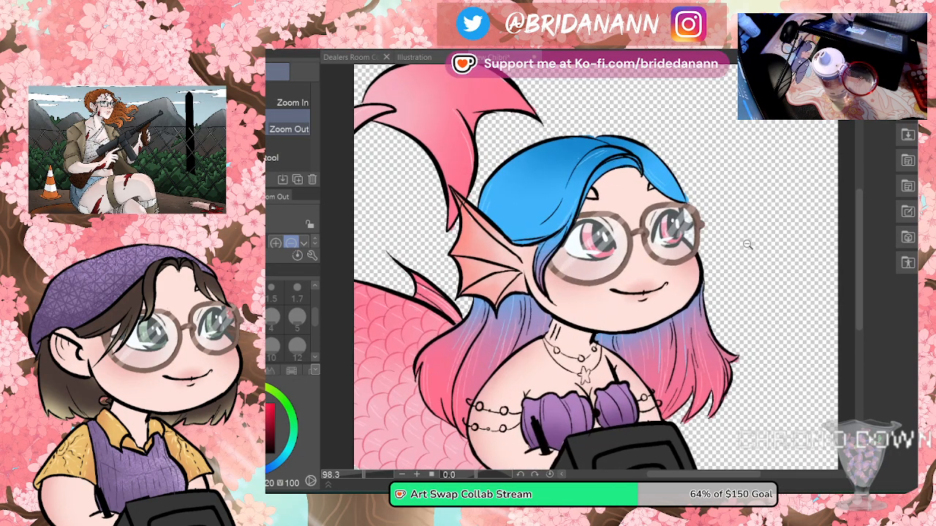
pyautogui.scroll(3, 747, 245)
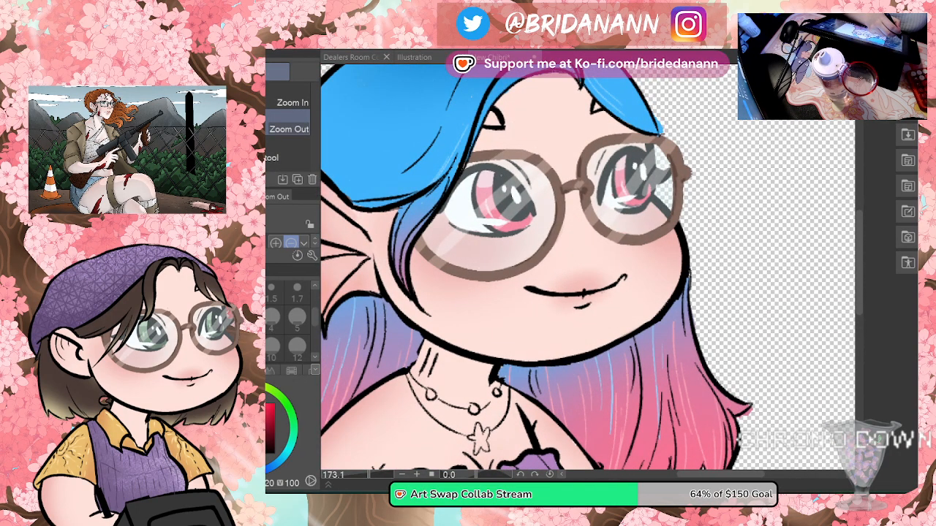
pyautogui.press('e')
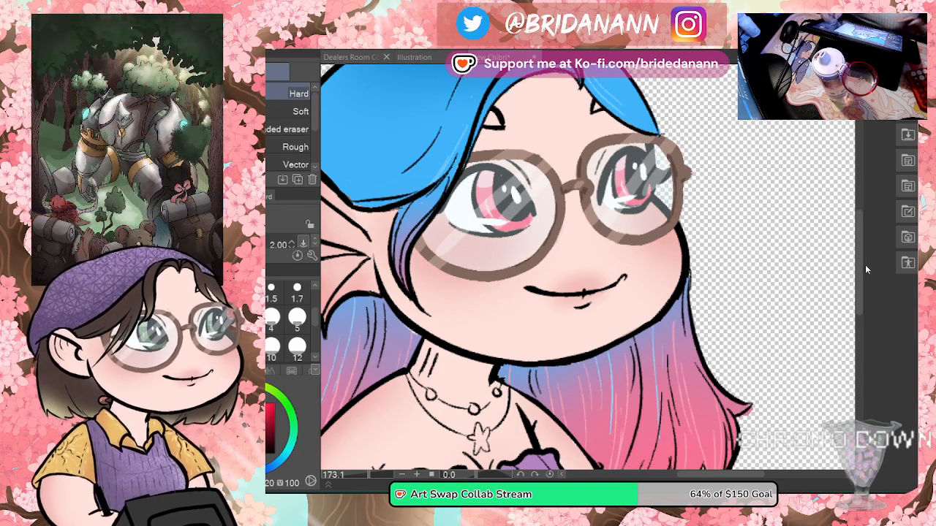
pyautogui.scroll(5, 863, 239)
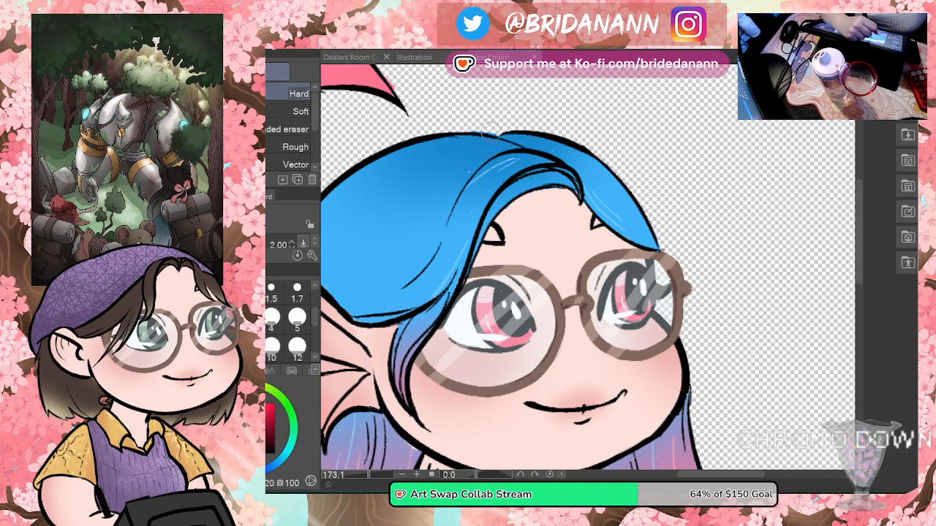
pyautogui.hscroll(-5, 495, 130)
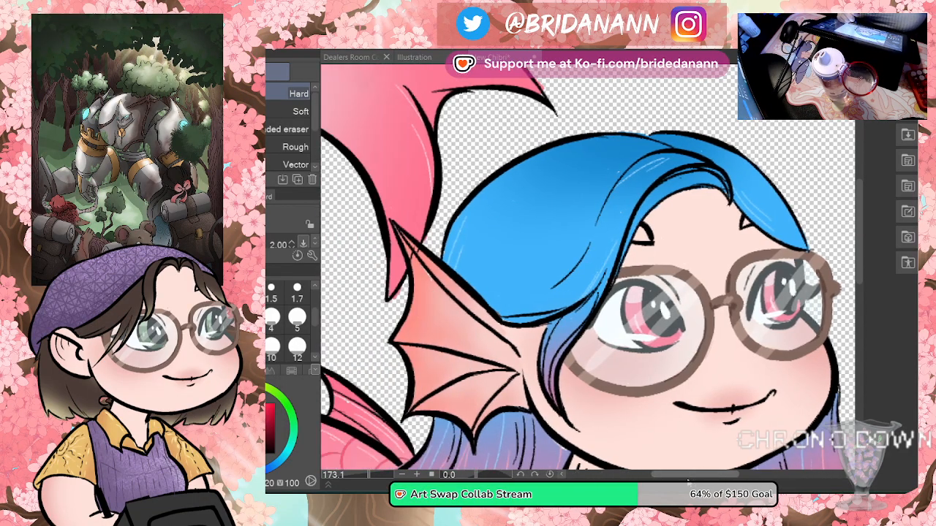
pyautogui.moveTo(859, 211); pyautogui.dragTo(856, 279)
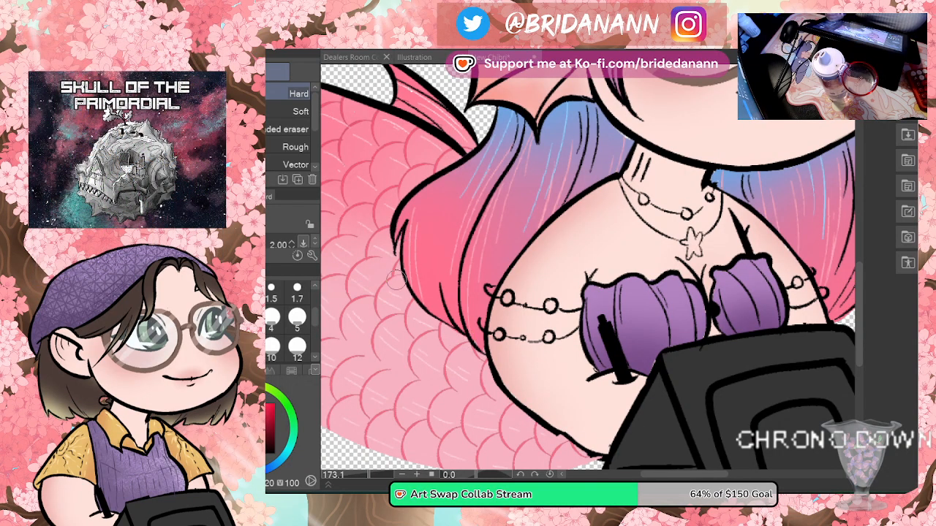
pyautogui.hscroll(4, 720, 302)
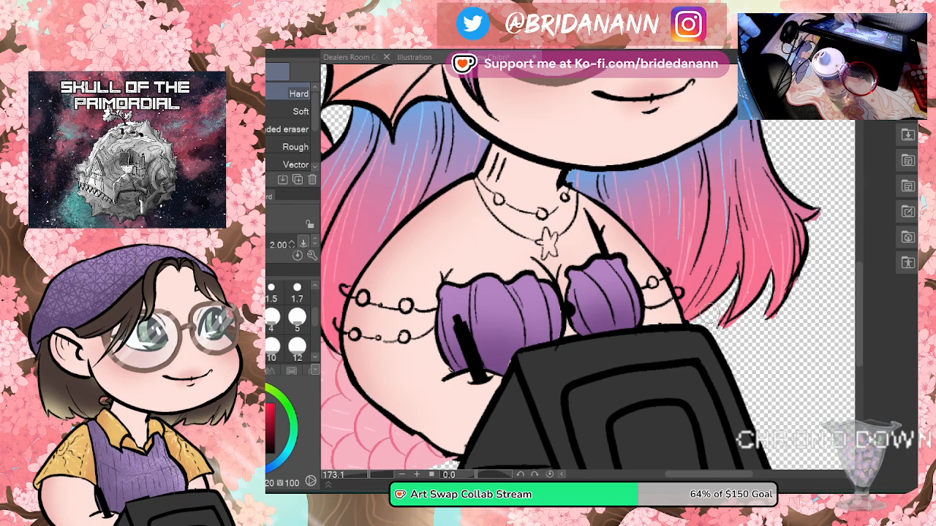
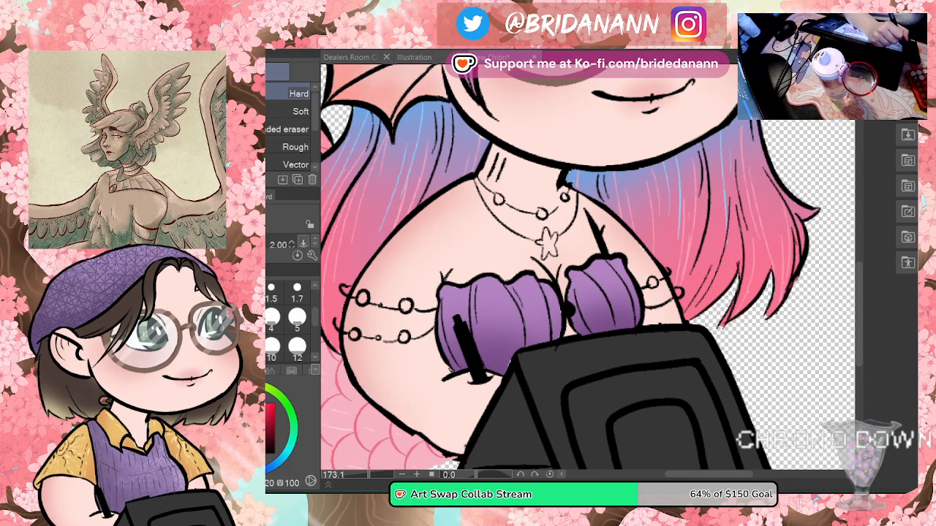
pyautogui.hotkey('alt', 'space')
pyautogui.moveTo(703, 230); pyautogui.dragTo(648, 279)
pyautogui.moveTo(691, 177); pyautogui.dragTo(714, 127)
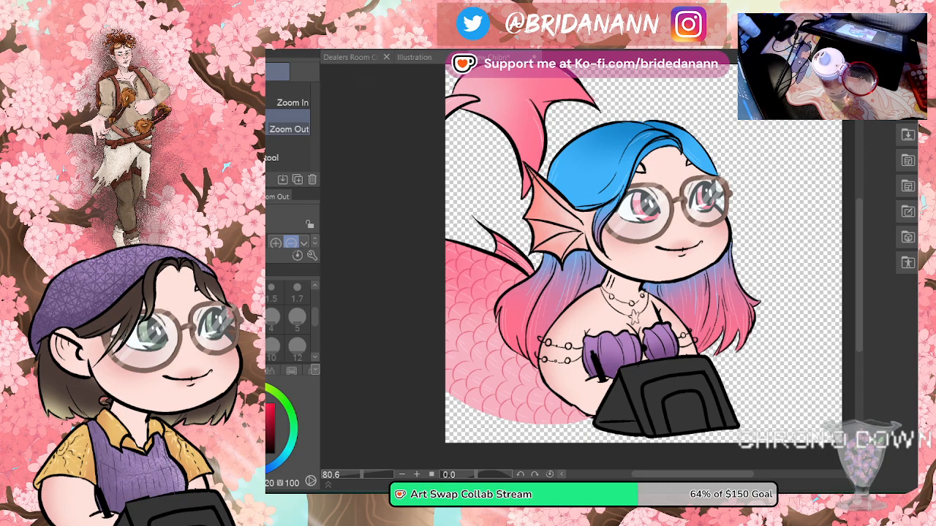
# Step: Sample the hair's blue and fill both eyebrows with the Inker Oval pen at size 1, tidying them with the Hard eraser at size 2
pyautogui.keyDown('alt'); pyautogui.click(589, 169); pyautogui.keyUp('alt')
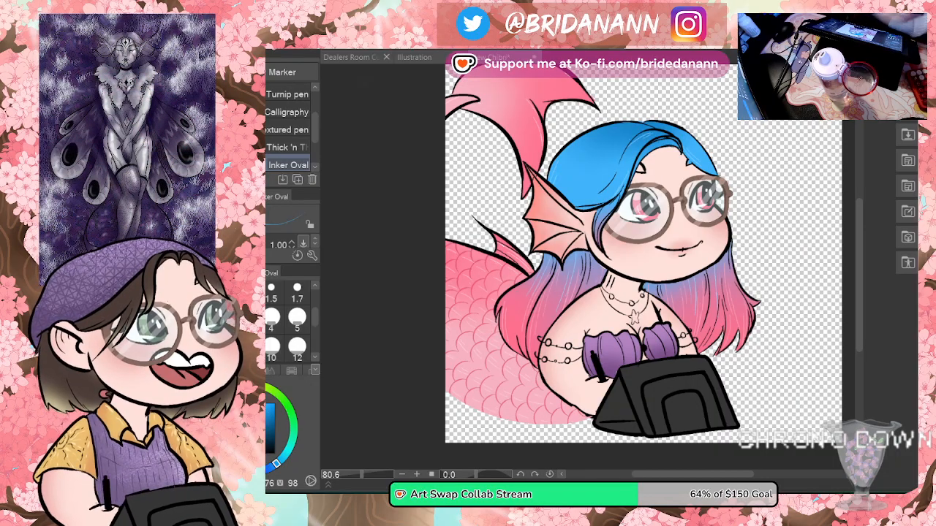
pyautogui.hotkey('ctrl', 'space')
pyautogui.click(682, 150)
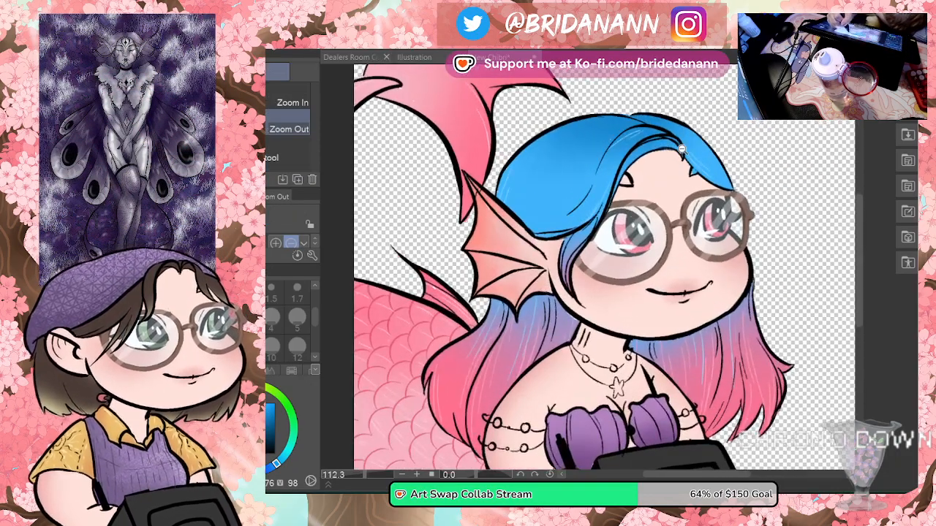
pyautogui.click(625, 147)
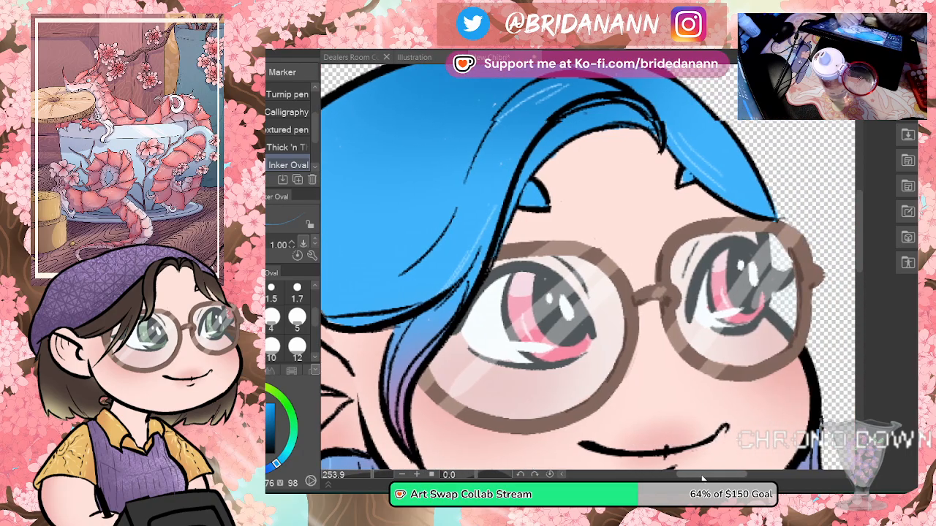
pyautogui.moveTo(682, 462); pyautogui.dragTo(658, 176)
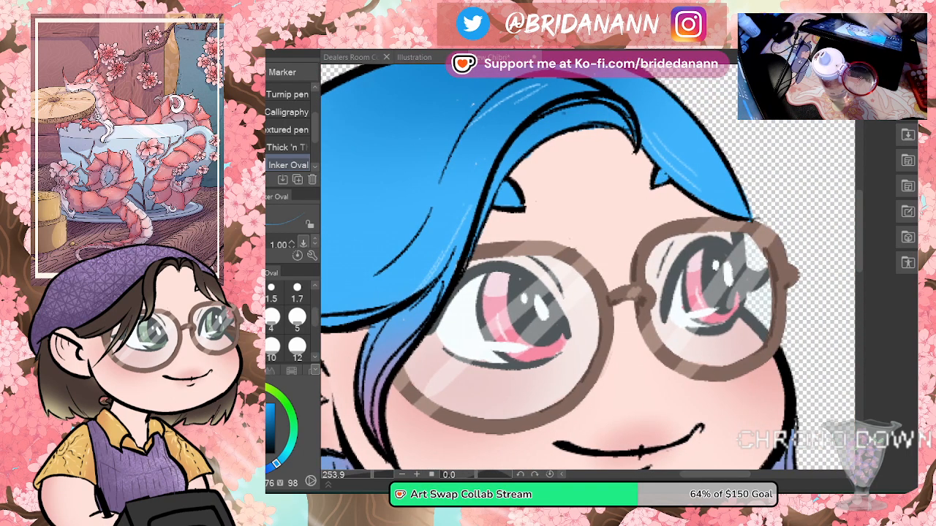
pyautogui.press('e')
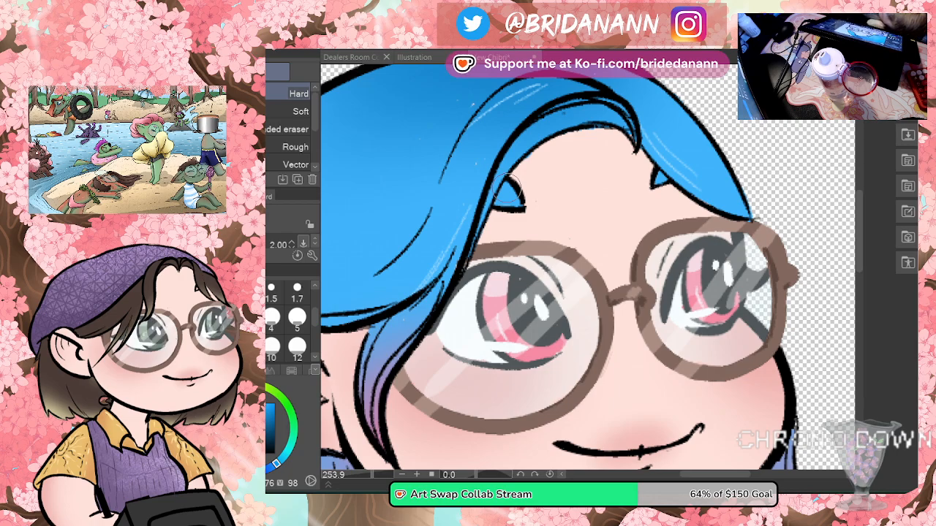
pyautogui.hotkey('alt', 'space')
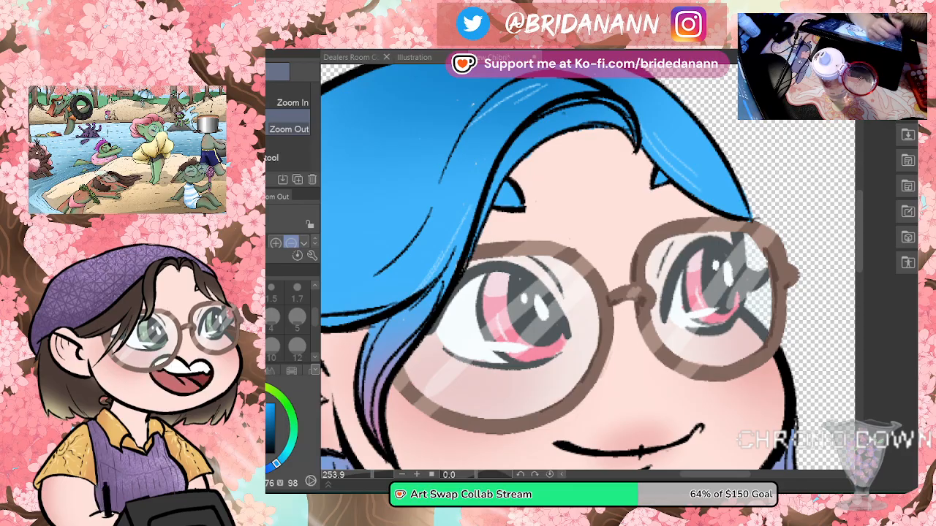
pyautogui.click(641, 188)
pyautogui.click(644, 187)
pyautogui.click(651, 182)
pyautogui.click(682, 172)
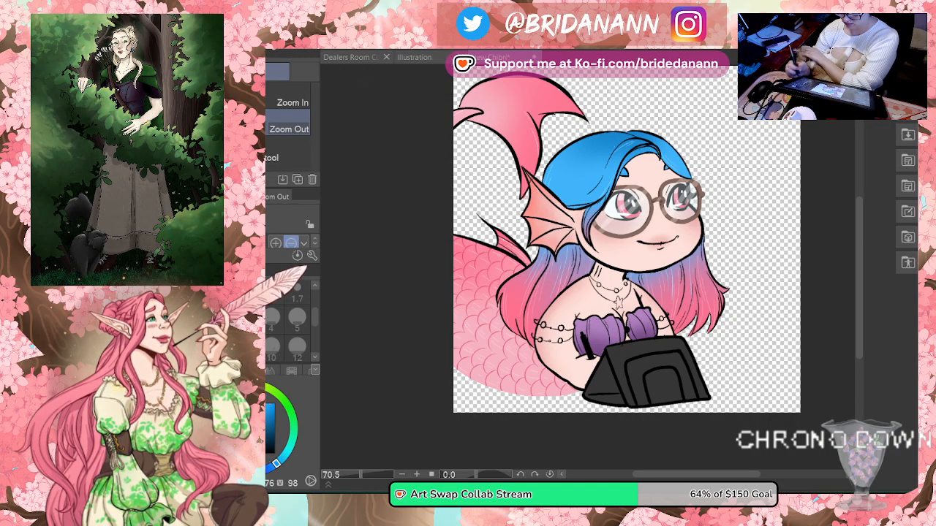
# Step: Hide the current tail line art and show the alternate tail outline in its place
pyautogui.hotkey('ctrl', 'z')
pyautogui.hotkey('ctrl', 'z')
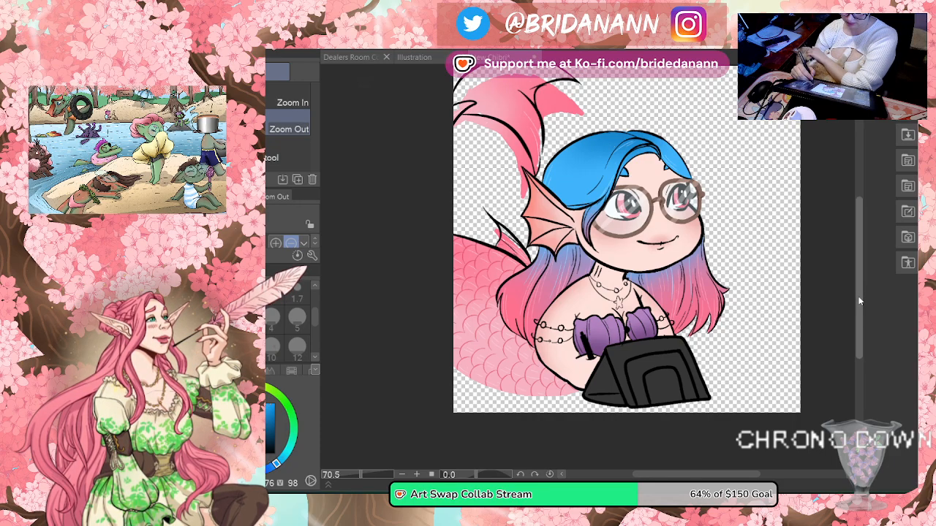
pyautogui.moveTo(861, 300); pyautogui.dragTo(860, 285)
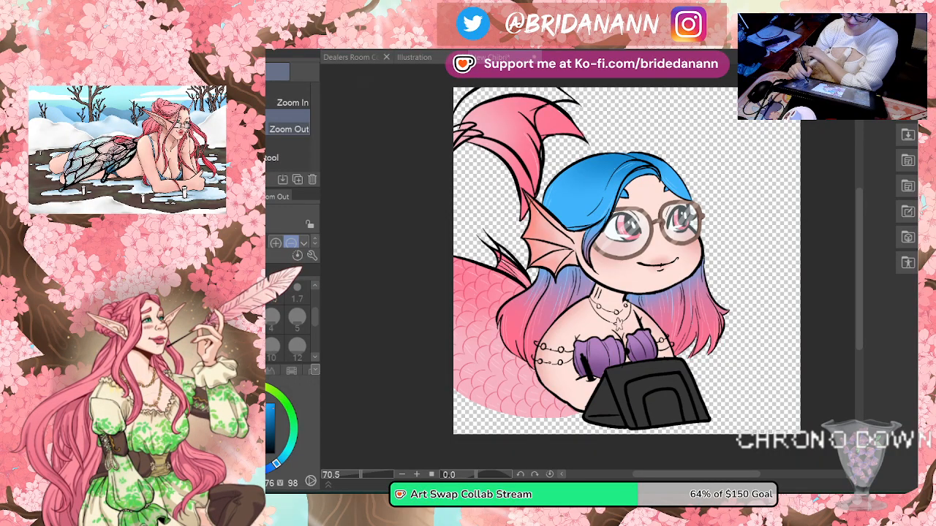
pyautogui.hotkey('ctrl', 'z')
pyautogui.hotkey('ctrl', 'z')
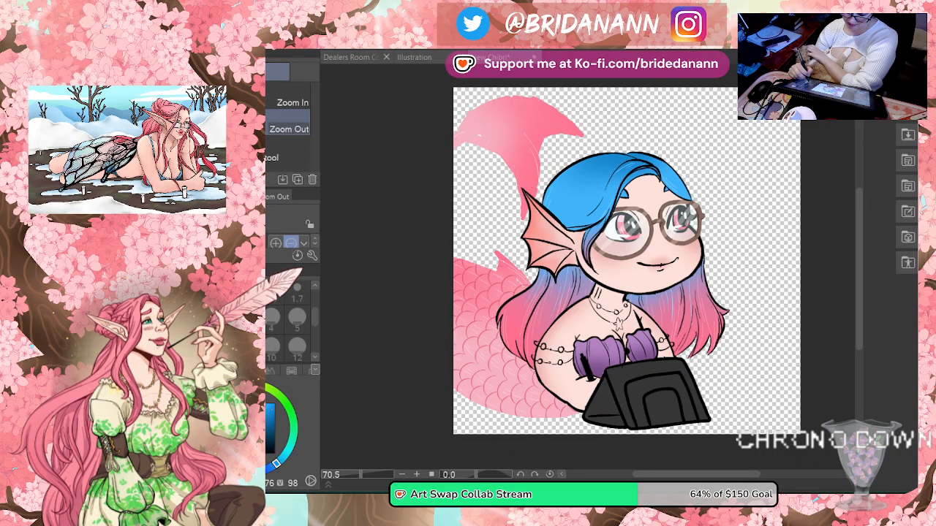
pyautogui.hotkey('ctrl', 'y')
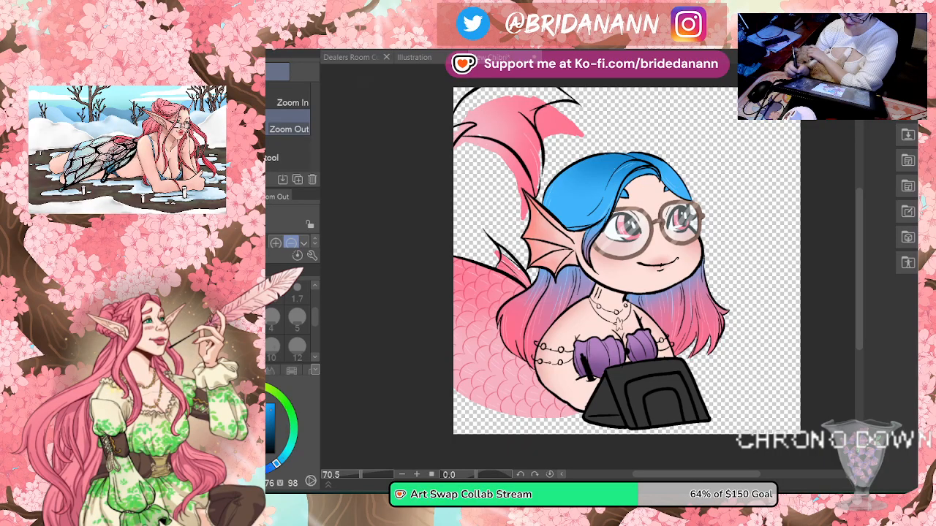
# Step: Hide the current hair colour and outlines and show the alternate flared blue-to-pink hair
pyautogui.hotkey('ctrl', 'z')
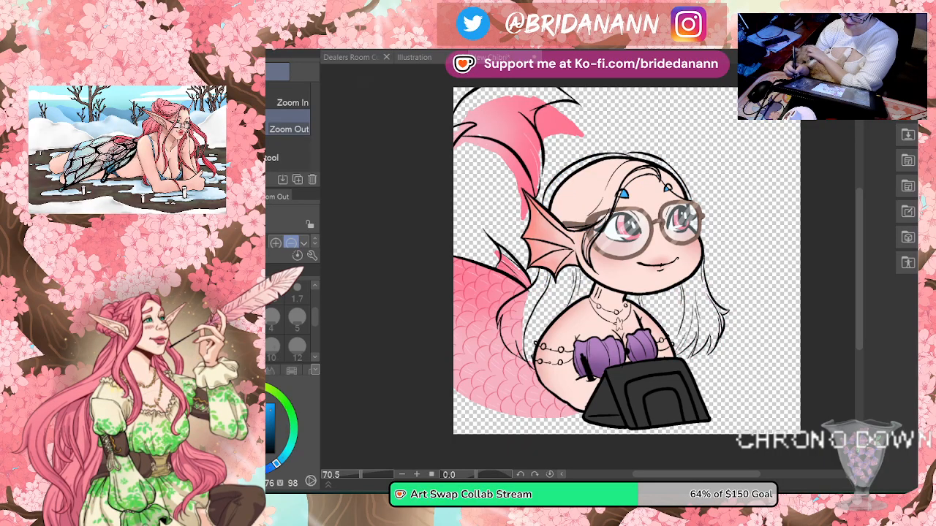
pyautogui.hotkey('ctrl', 'z')
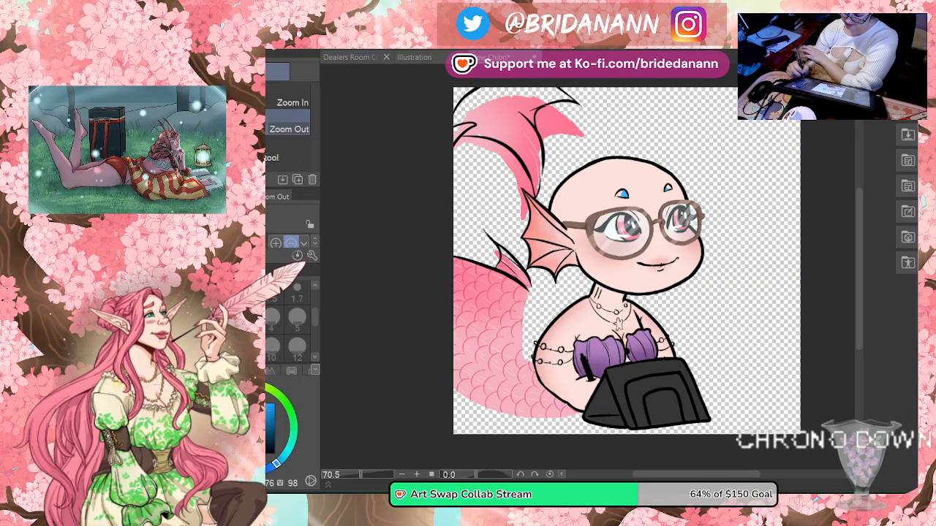
pyautogui.hotkey('ctrl', 'y')
pyautogui.hotkey('ctrl', 'y')
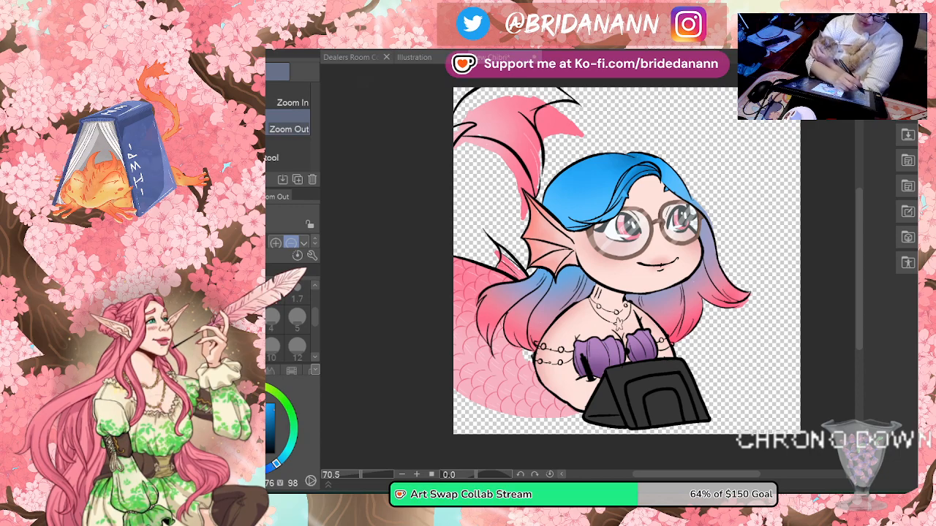
# Step: Sample the tail's light pink, patch the gap beside the beaded arm with the Inker Oval pen, and tidy it with the Hard eraser at size 2
pyautogui.press('i')
pyautogui.click(479, 353)
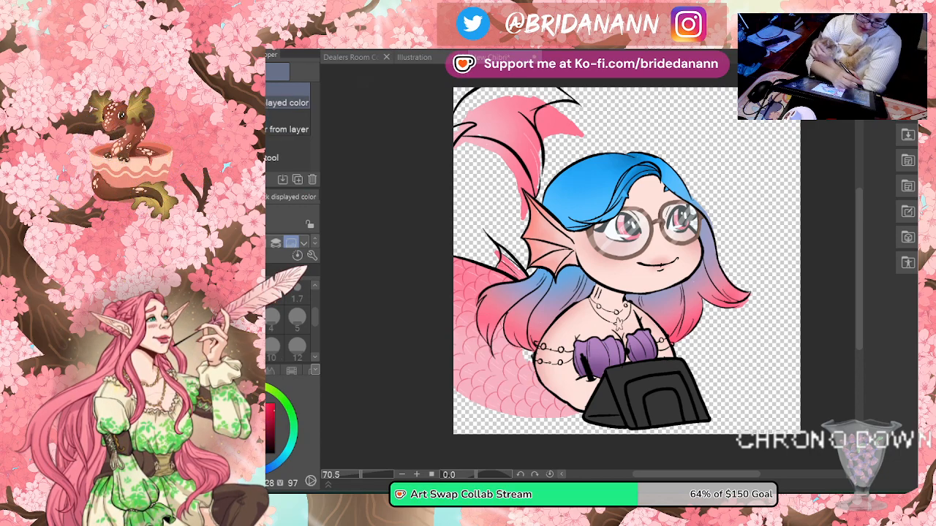
pyautogui.press('p')
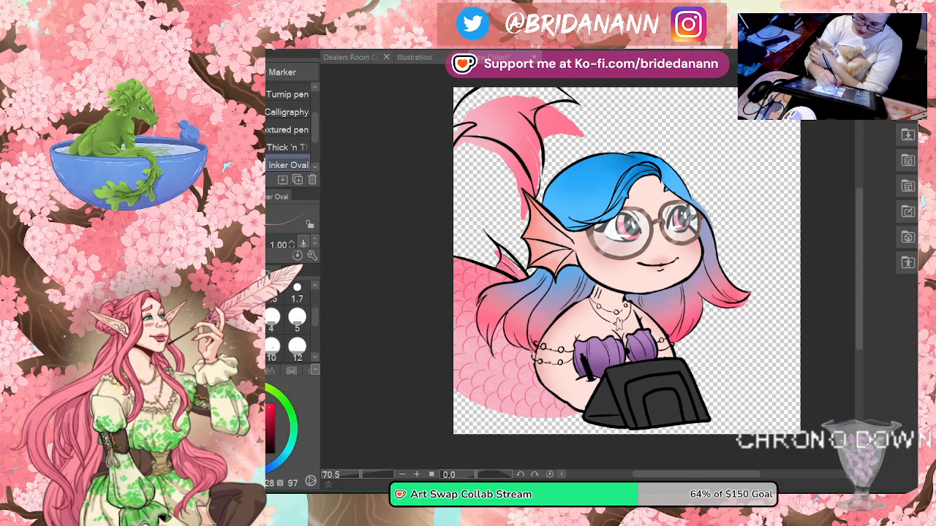
pyautogui.press('e')
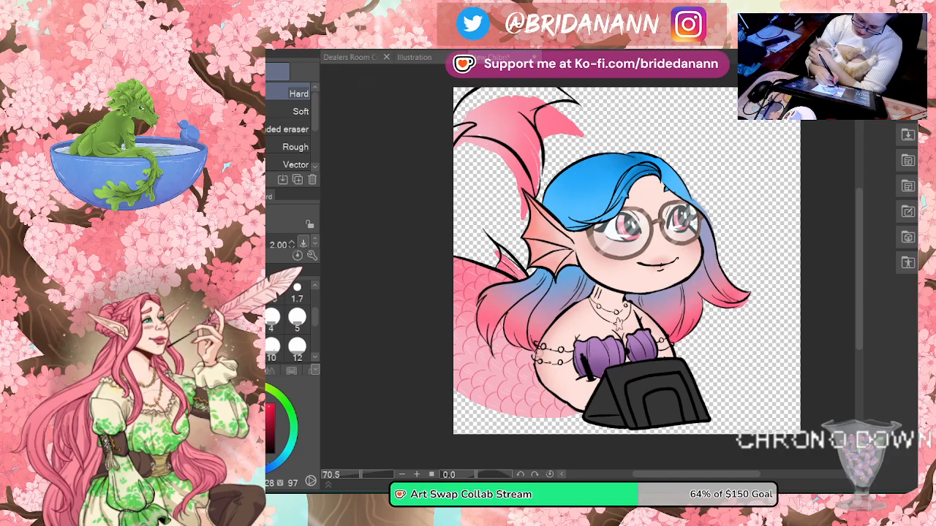
pyautogui.moveTo(536, 367); pyautogui.dragTo(535, 350)
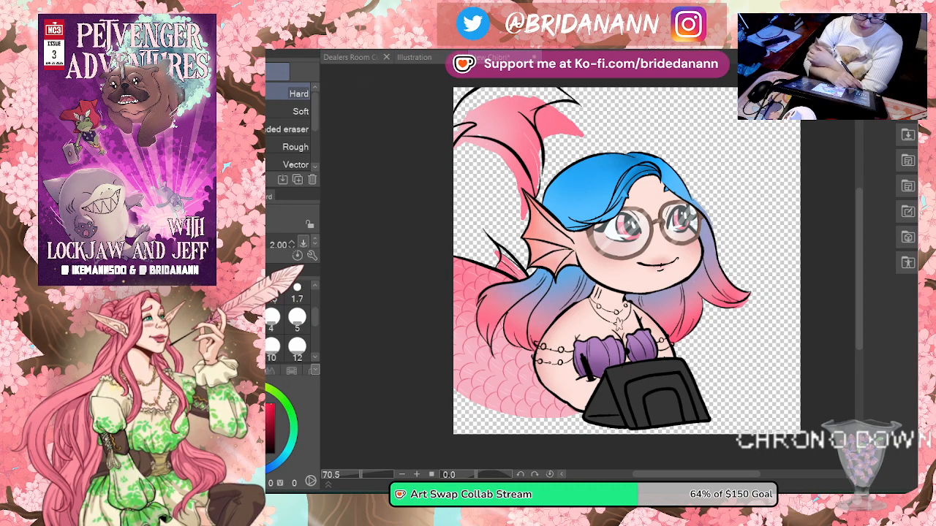
# Step: Ink the missing black outline along the hair's outer edge beside the glasses with the Inker Oval pen at size 1
pyautogui.press('p')
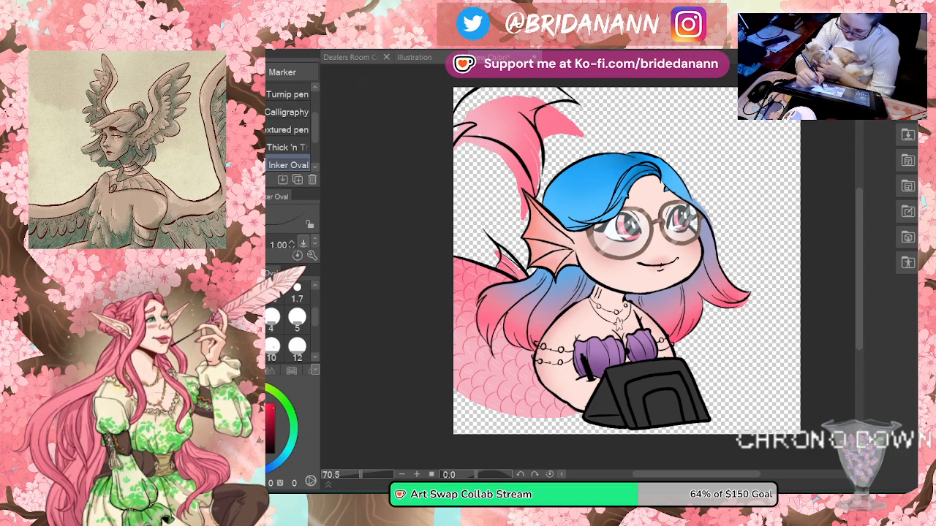
pyautogui.moveTo(690, 194); pyautogui.dragTo(712, 227)
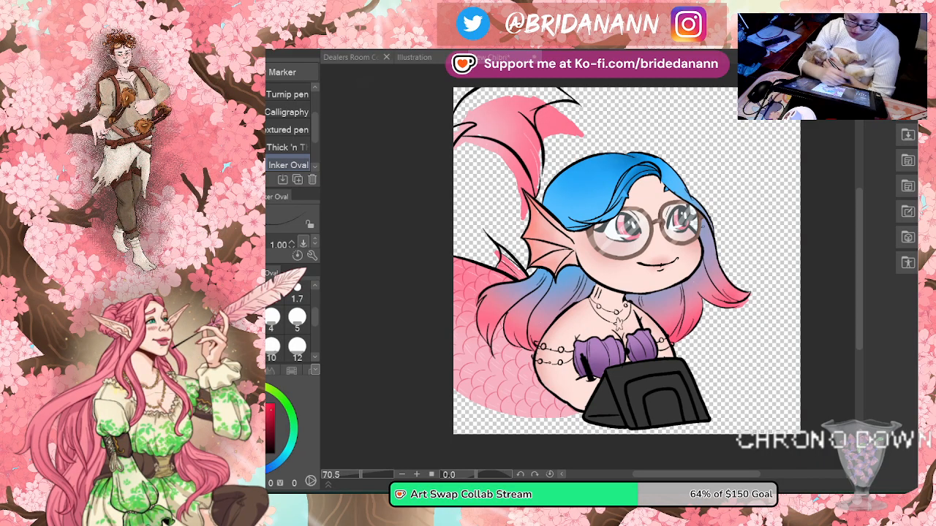
pyautogui.press('e')
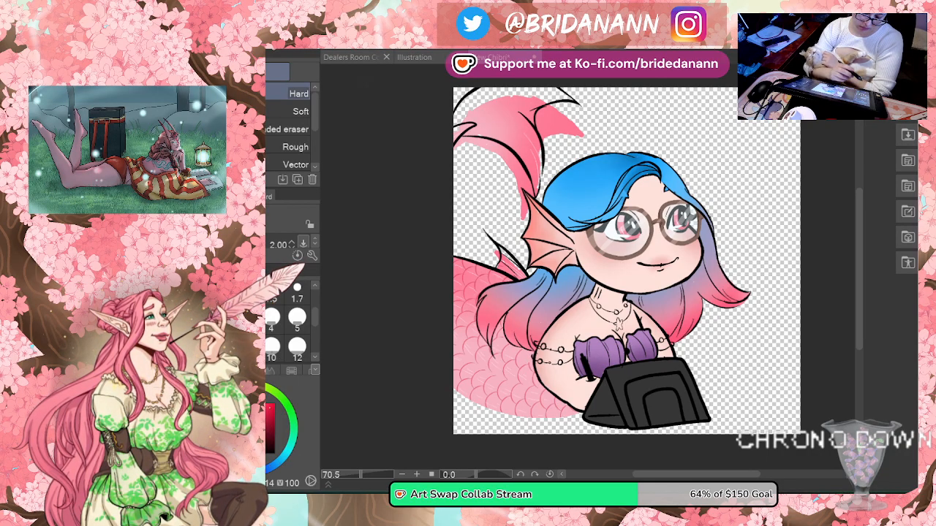
# Step: Sample the hair's blue and colour the star pendant and the necklace and armlet beads with the Inker Oval pen at size 1
pyautogui.press('p')
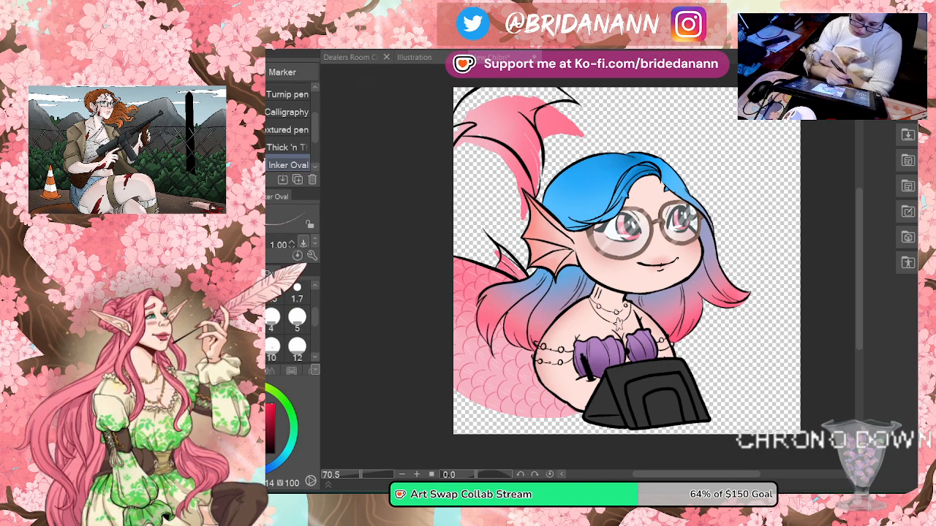
pyautogui.keyDown('alt'); pyautogui.click(583, 160); pyautogui.keyUp('alt')
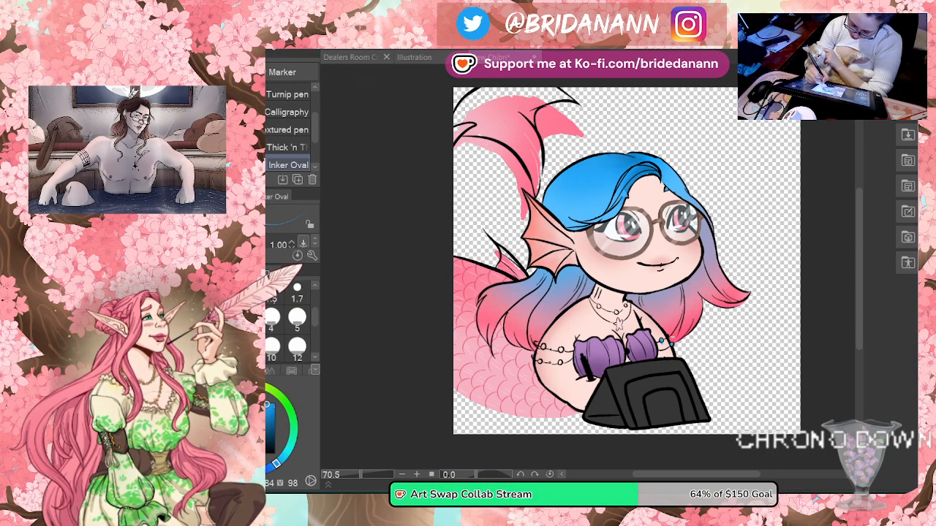
pyautogui.moveTo(618, 318); pyautogui.dragTo(619, 328)
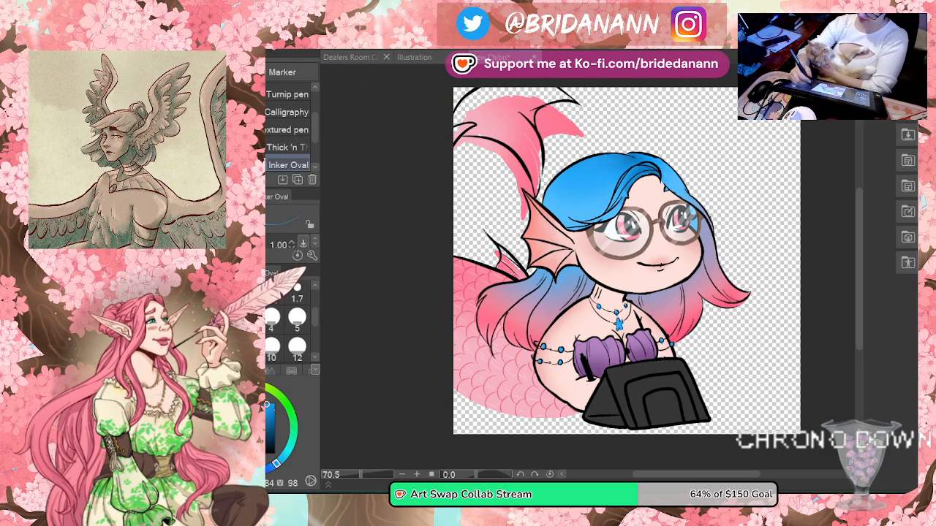
# Step: Lasso the raised tail fin's line art and rotate and shift it slightly counterclockwise to fit the pink fin colour
pyautogui.press('m')
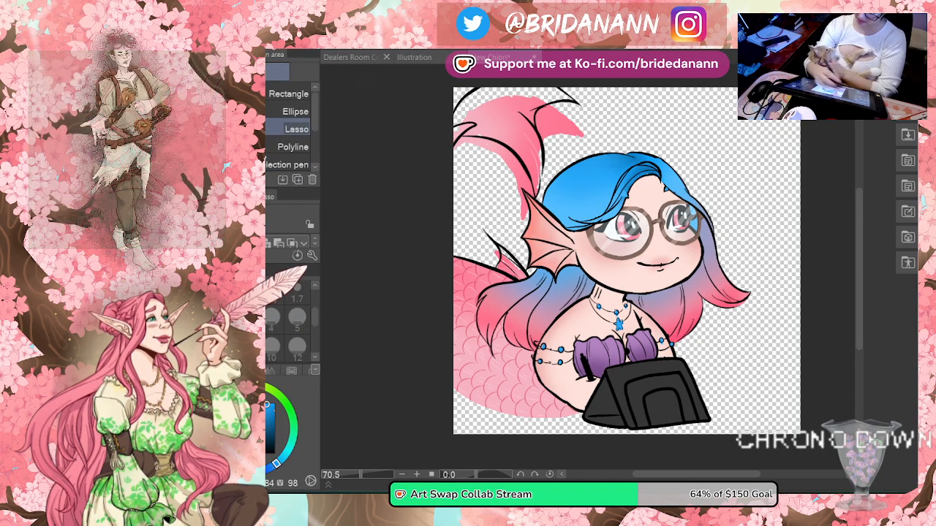
pyautogui.moveTo(646, 142)
pyautogui.mouseDown()
pyautogui.moveTo(474, 205)
pyautogui.moveTo(432, 180)
pyautogui.moveTo(628, 117)
pyautogui.moveTo(399, 223)
pyautogui.moveTo(438, 264)
pyautogui.mouseUp()
pyautogui.hotkey('ctrl', 't')
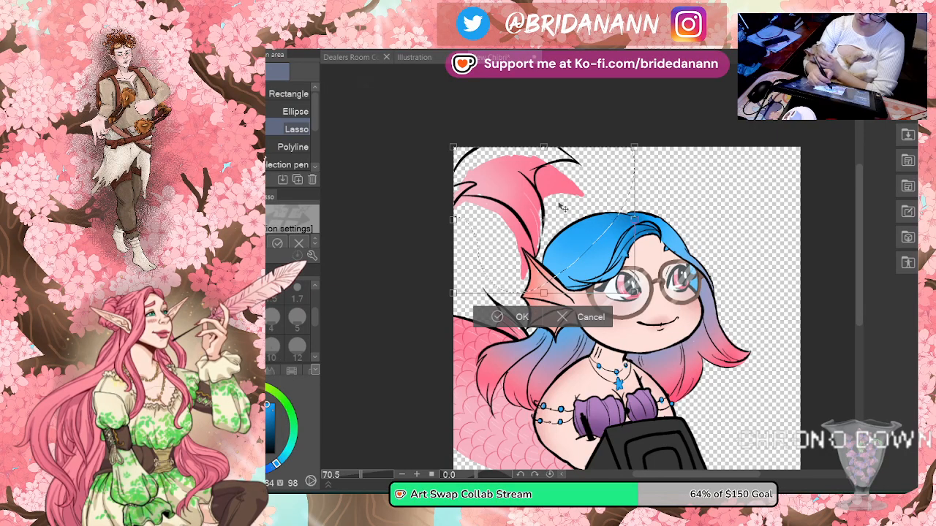
pyautogui.moveTo(666, 134)
pyautogui.mouseDown()
pyautogui.moveTo(660, 115)
pyautogui.moveTo(642, 110)
pyautogui.mouseUp()
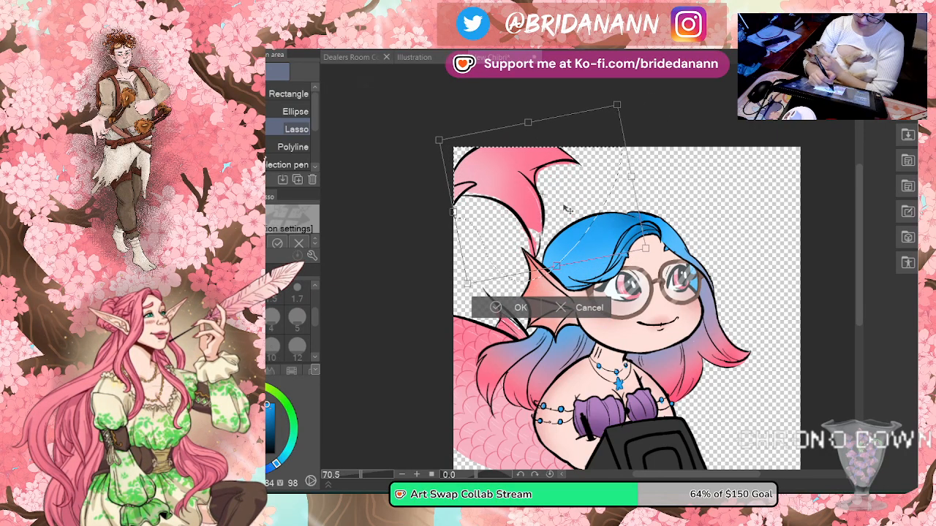
pyautogui.moveTo(568, 211); pyautogui.dragTo(565, 211)
pyautogui.click(495, 307)
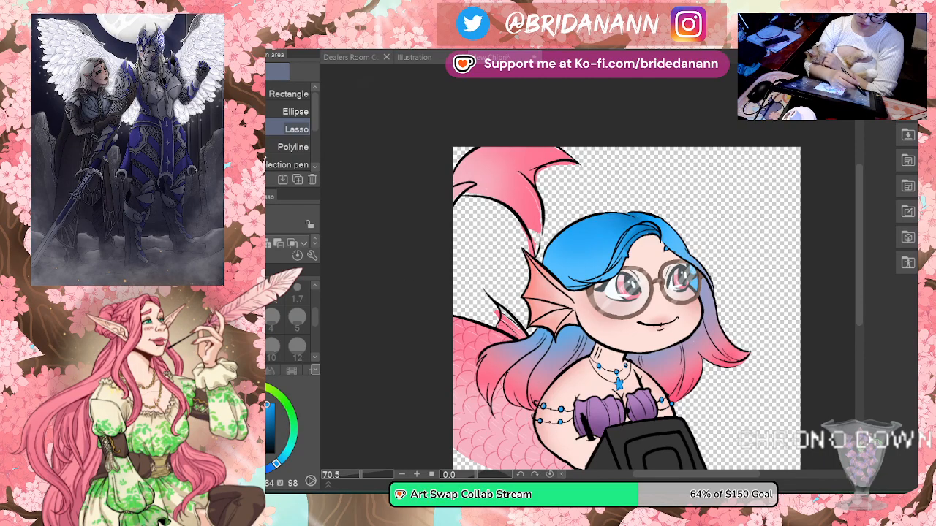
# Step: Sample the tail's light pink and fill the uncoloured gaps along the raised fin with the Inker Oval pen at size 1
pyautogui.press('i')
pyautogui.click(457, 194)
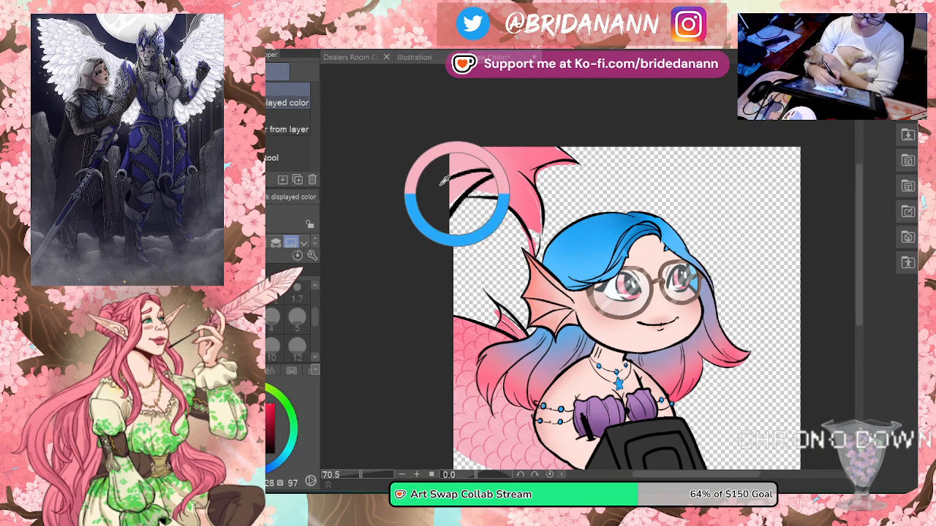
pyautogui.press('p')
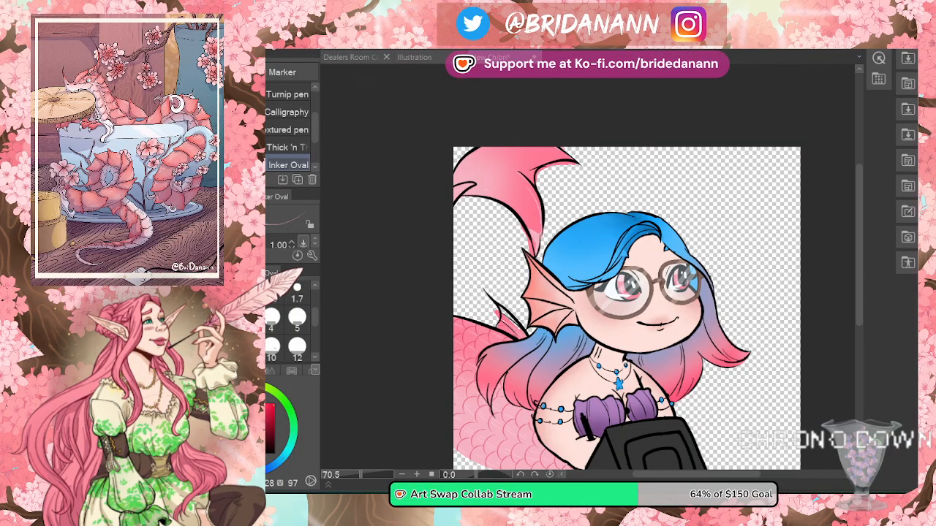
# Step: Sample the fin's deeper pink, recolour the pale patch at the raised fin's narrow base, and clean the edges with the Hard eraser at size 2
pyautogui.hotkey('alt', 'space')
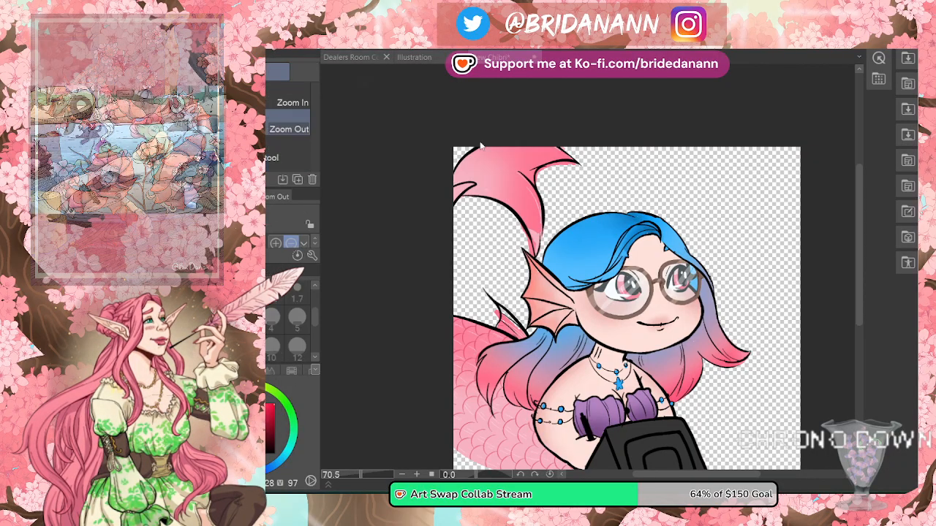
pyautogui.click(729, 218)
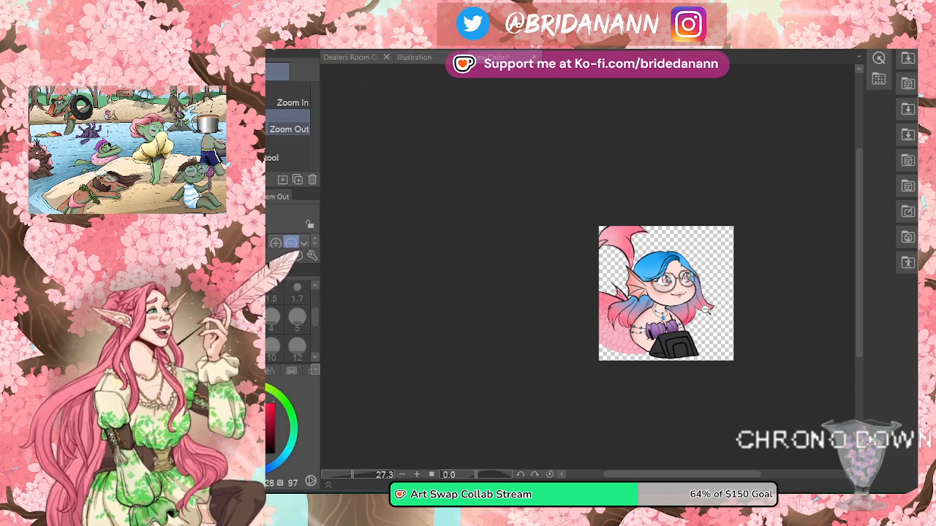
pyautogui.scroll(1, 705, 309)
pyautogui.scroll(-1, 687, 296)
pyautogui.scroll(4, 661, 277)
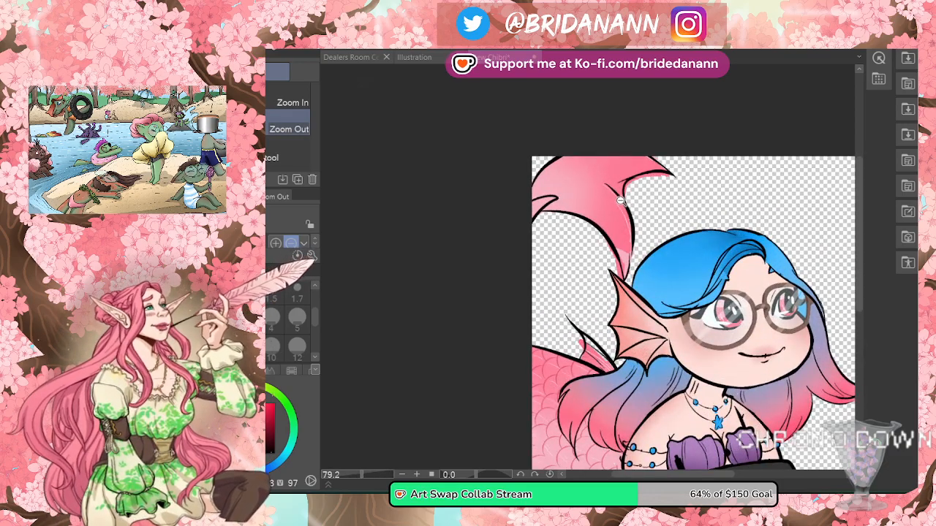
pyautogui.scroll(2, 621, 199)
pyautogui.press('e')
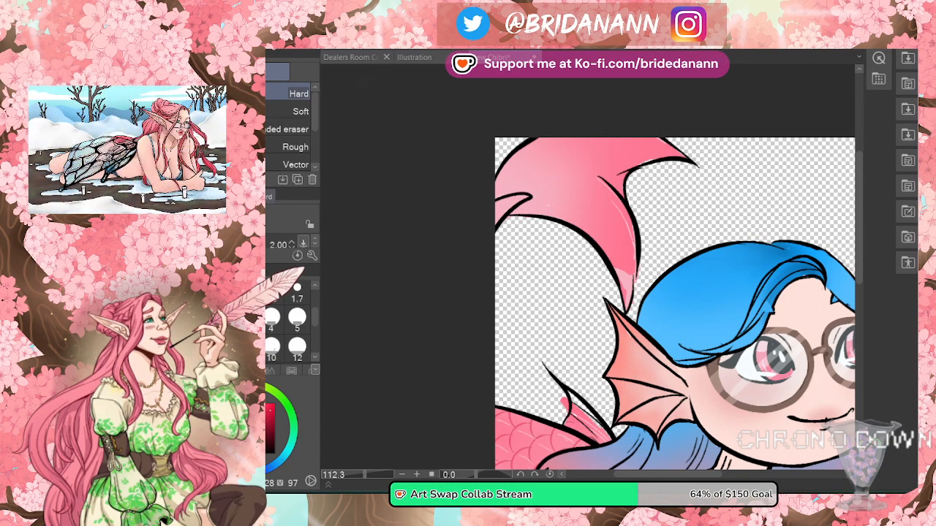
pyautogui.press('i')
pyautogui.press('p')
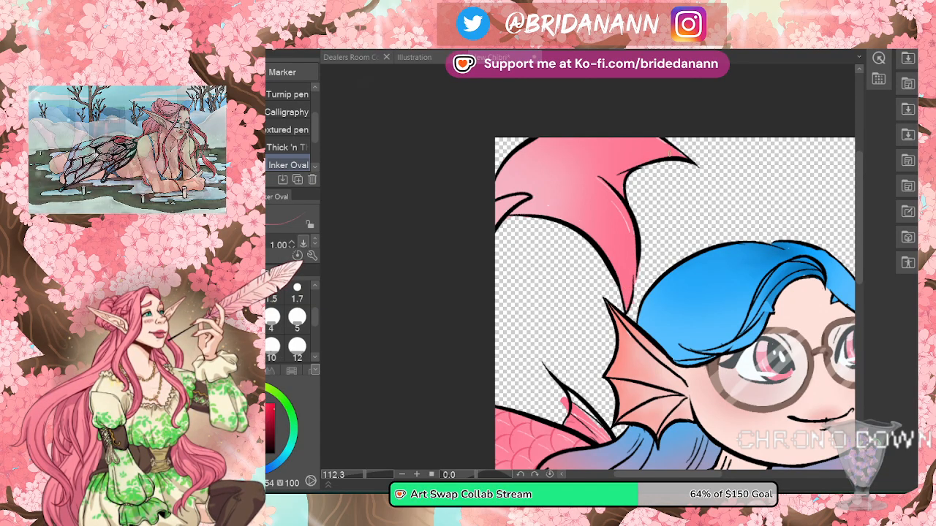
pyautogui.press('e')
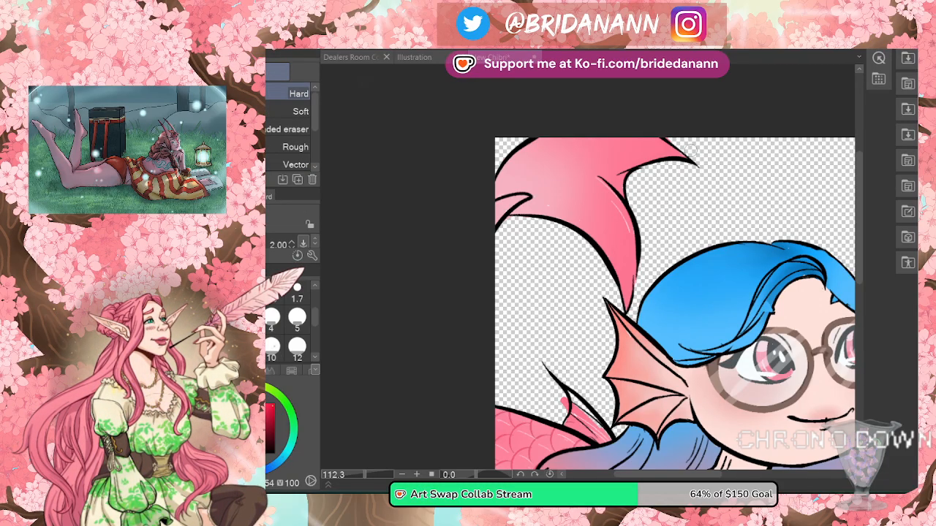
# Step: Fill the small side fin on the tail with pink using the Inker Oval pen and clean its edges with the Hard eraser
pyautogui.scroll(-4, 863, 259)
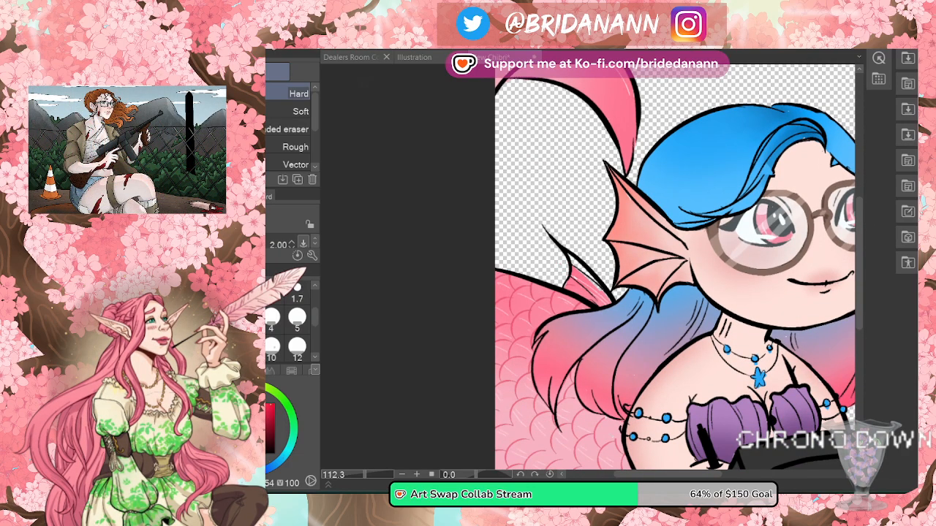
pyautogui.press('p')
pyautogui.moveTo(591, 279); pyautogui.dragTo(568, 255)
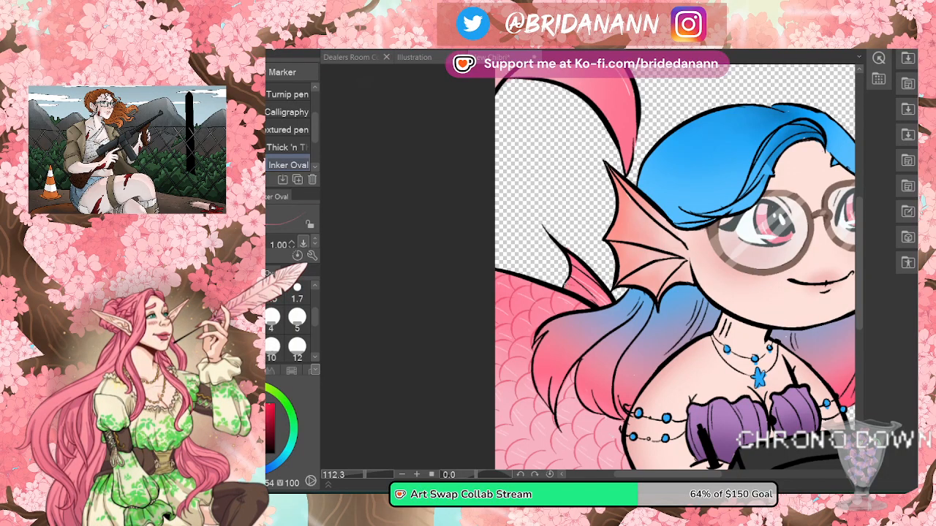
pyautogui.press('e')
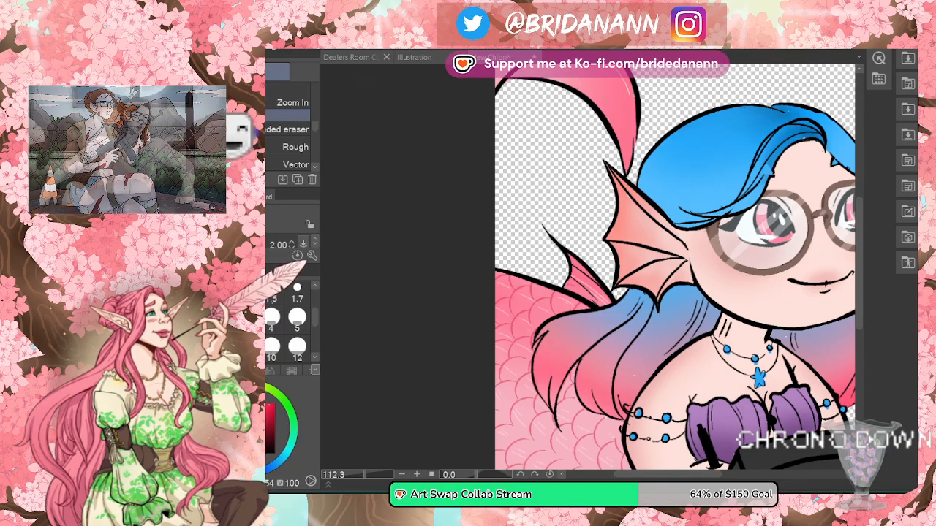
# Step: Sample the tail's light pink and fill the gaps beside the beaded arm with the Inker Oval pen at size 1
pyautogui.click(616, 272)
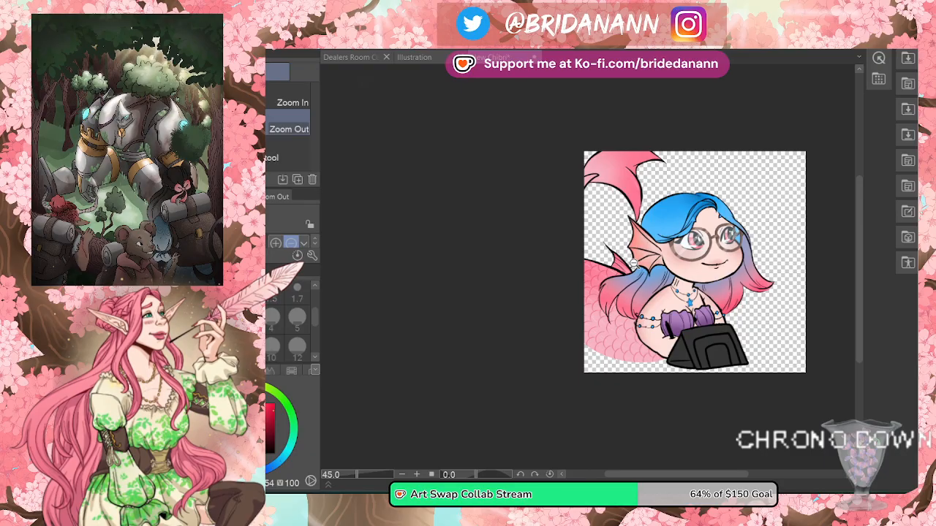
pyautogui.moveTo(633, 265); pyautogui.dragTo(684, 192)
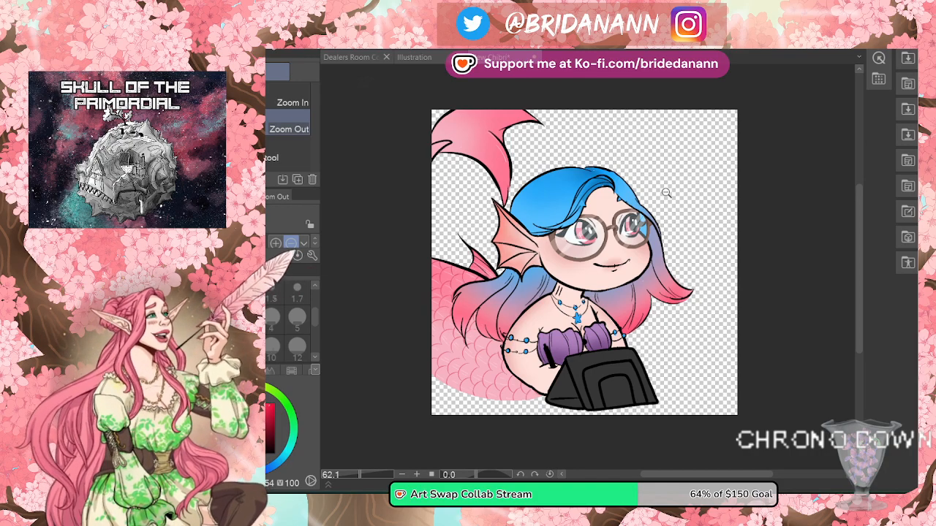
pyautogui.moveTo(714, 259); pyautogui.dragTo(651, 233)
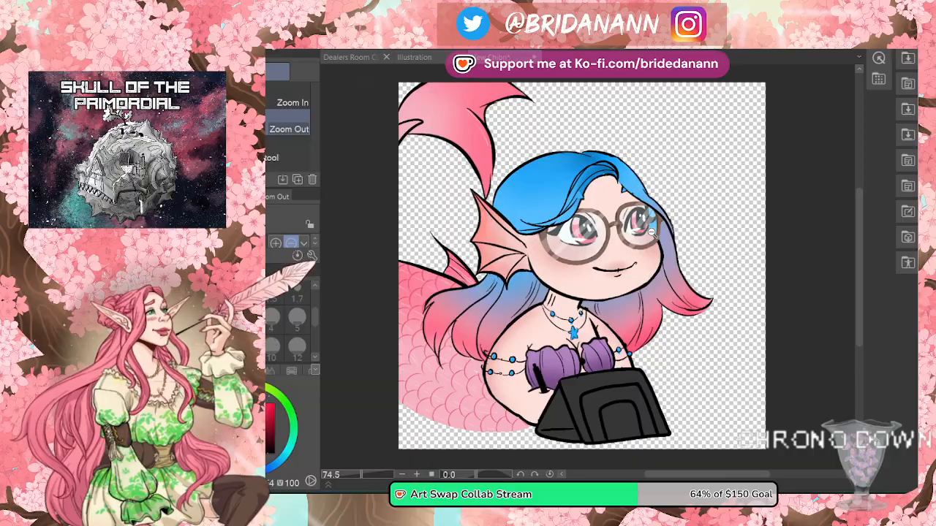
pyautogui.moveTo(527, 411); pyautogui.dragTo(552, 378)
pyautogui.press('i')
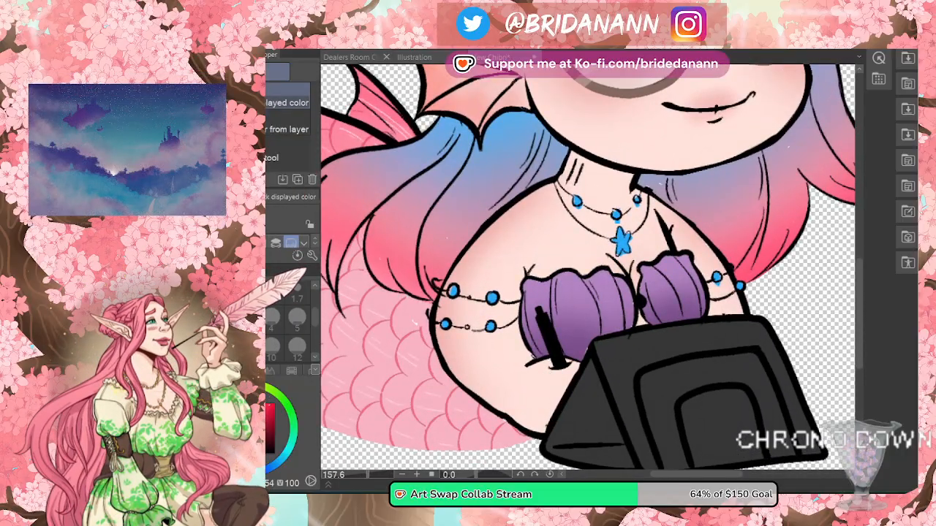
pyautogui.click(409, 309)
pyautogui.press('p')
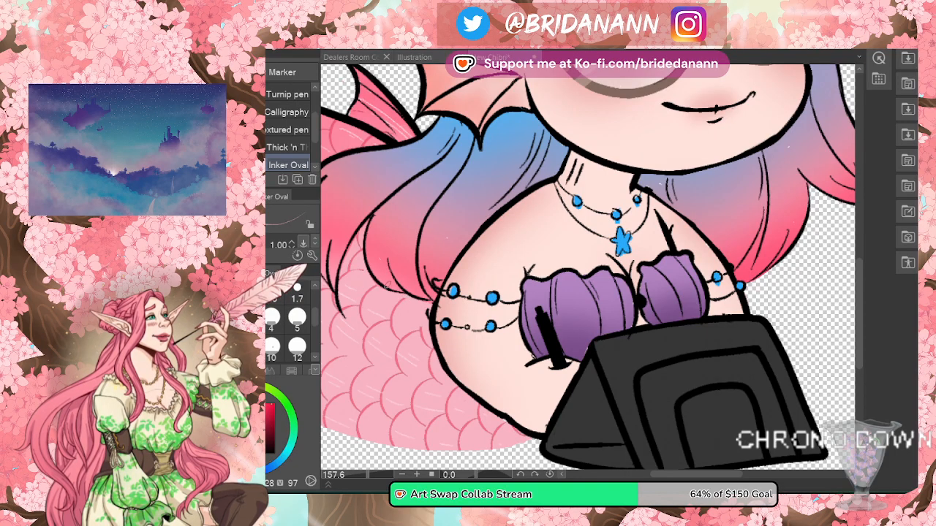
# Step: Sample the shell top's purple, touch up the shells with the Inker Oval pen at size 1, and check the whole figure
pyautogui.press('i')
pyautogui.click(607, 278)
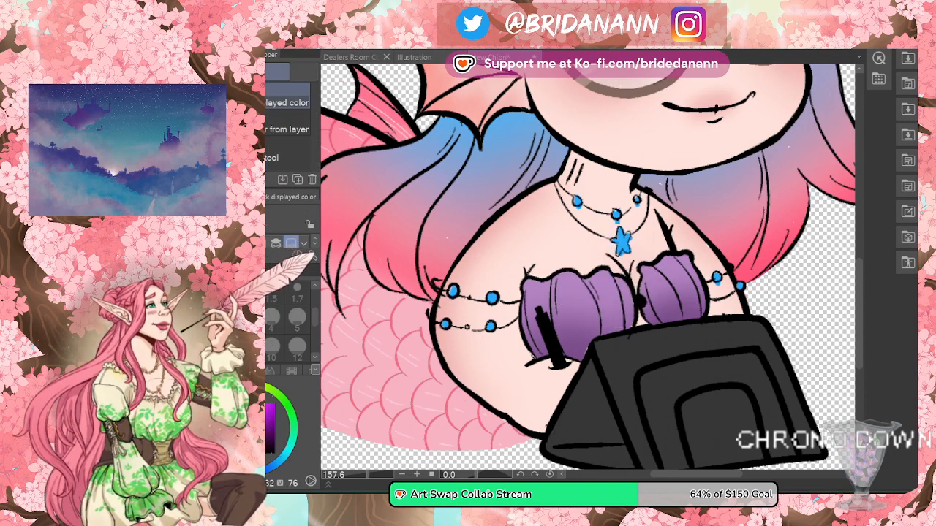
pyautogui.press('p')
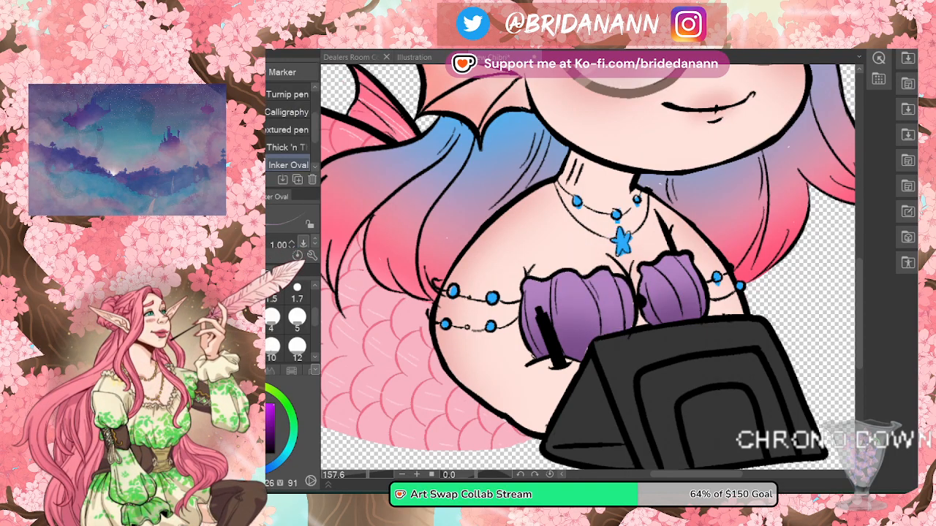
pyautogui.press('k')
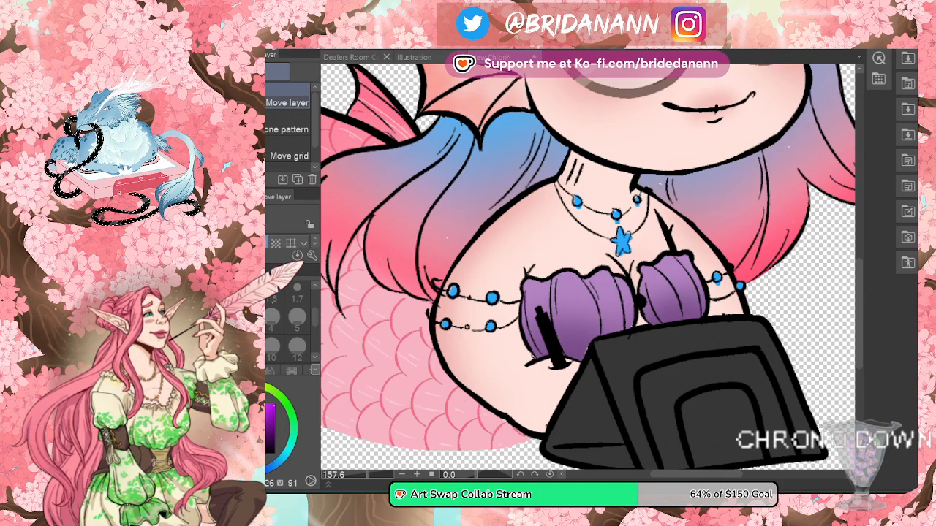
pyautogui.press('p')
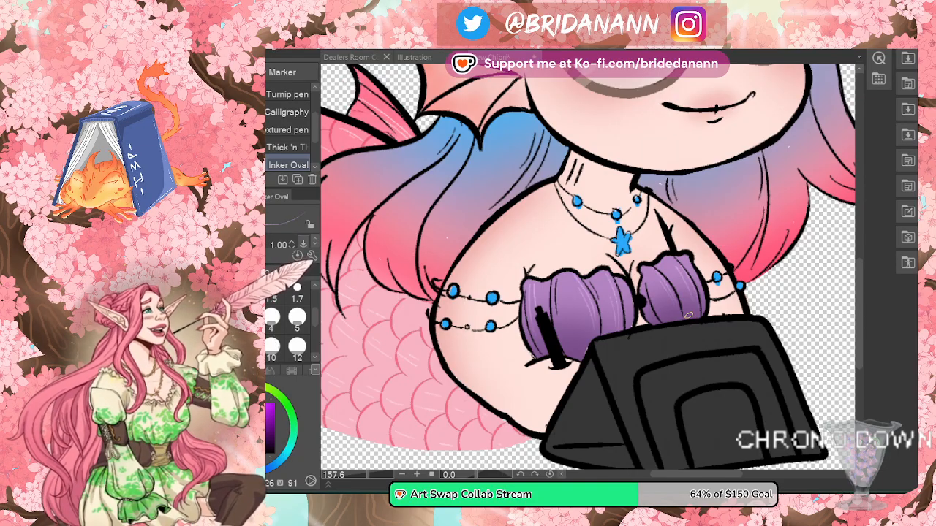
pyautogui.hotkey('alt', 'space')
pyautogui.moveTo(630, 216); pyautogui.dragTo(595, 237)
pyautogui.click(752, 165)
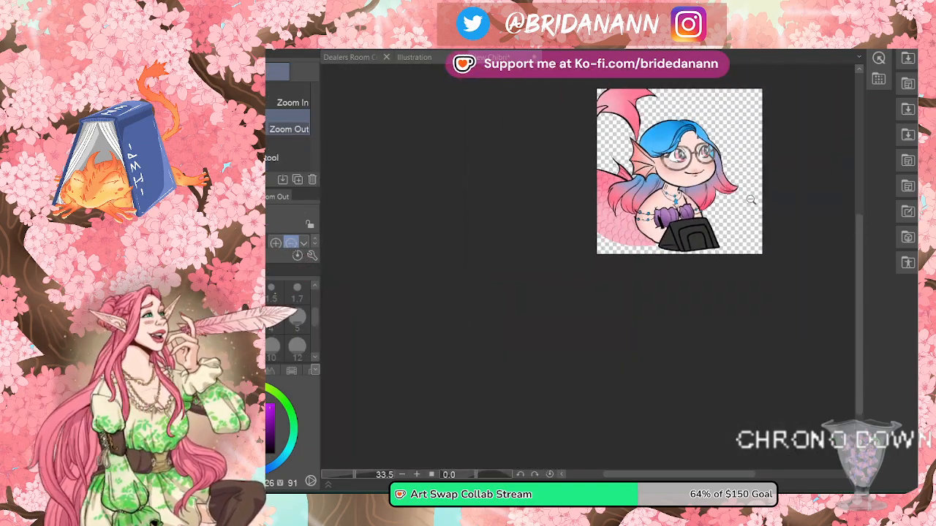
# Step: Sample the light pink of the highlight strands on the alternate hair pose's lower locks
pyautogui.scroll(4, 745, 117)
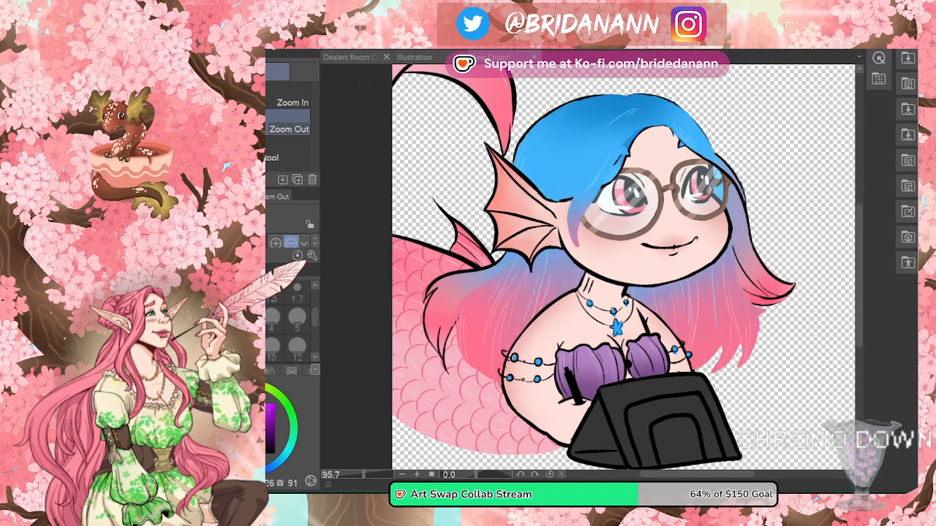
pyautogui.press('i')
pyautogui.moveTo(729, 266); pyautogui.dragTo(724, 268)
pyautogui.hotkey('alt', 'space')
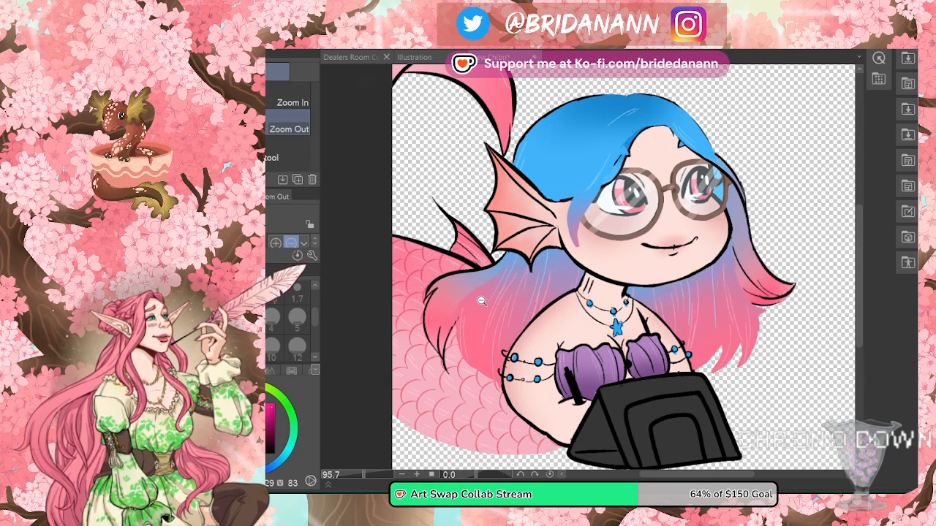
pyautogui.moveTo(483, 301); pyautogui.dragTo(547, 260)
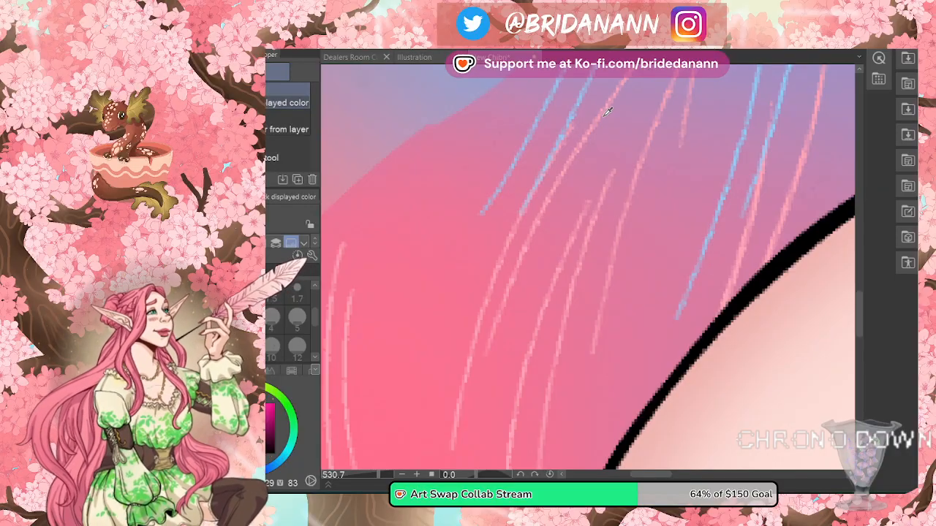
pyautogui.moveTo(607, 111); pyautogui.dragTo(605, 104)
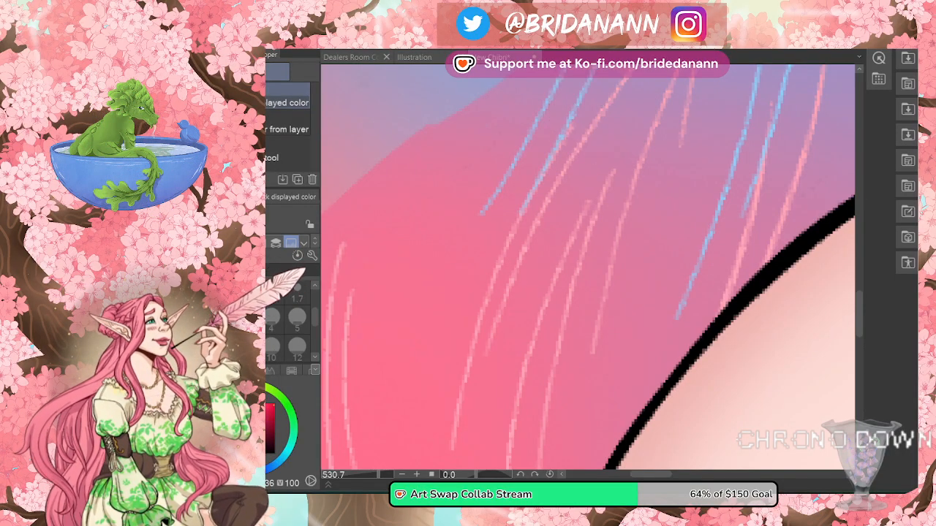
pyautogui.hotkey('alt', 'space')
# Step: Draw thin light-pink highlight strands along the locks of the other hair pose with the Inker Oval pen at size 1
pyautogui.moveTo(458, 156); pyautogui.dragTo(413, 174)
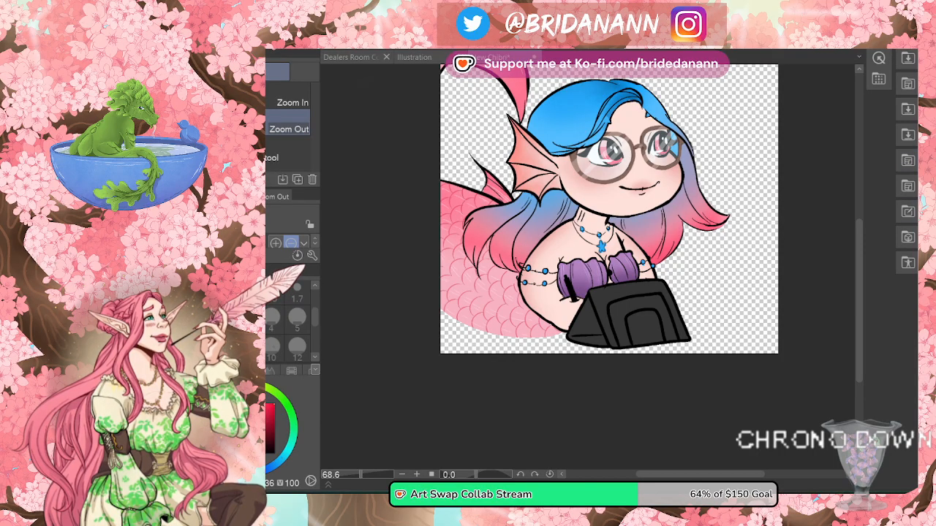
pyautogui.moveTo(705, 110); pyautogui.dragTo(718, 87)
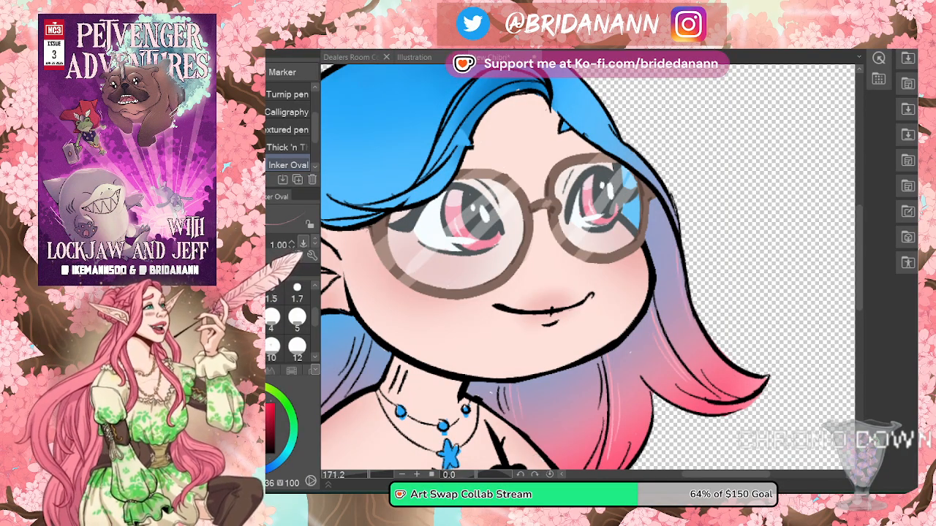
pyautogui.moveTo(738, 474); pyautogui.dragTo(714, 474)
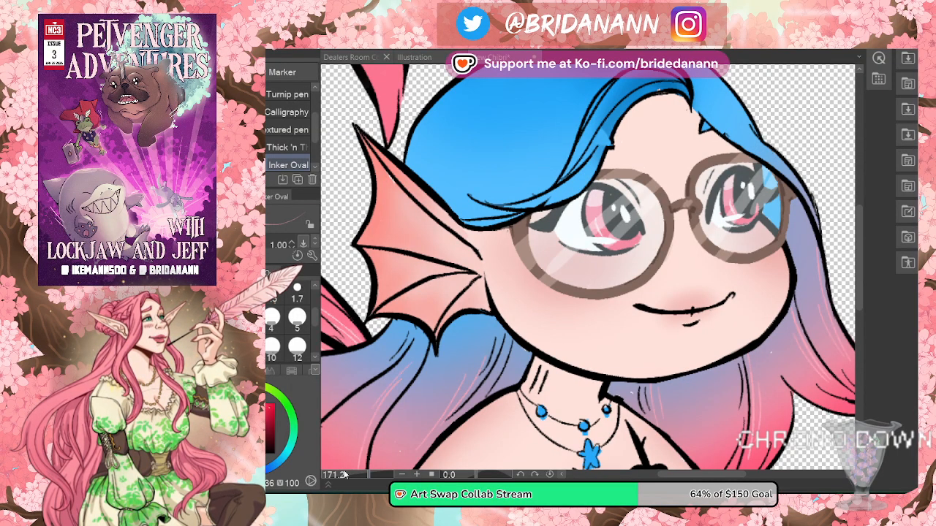
pyautogui.scroll(-3, 856, 249)
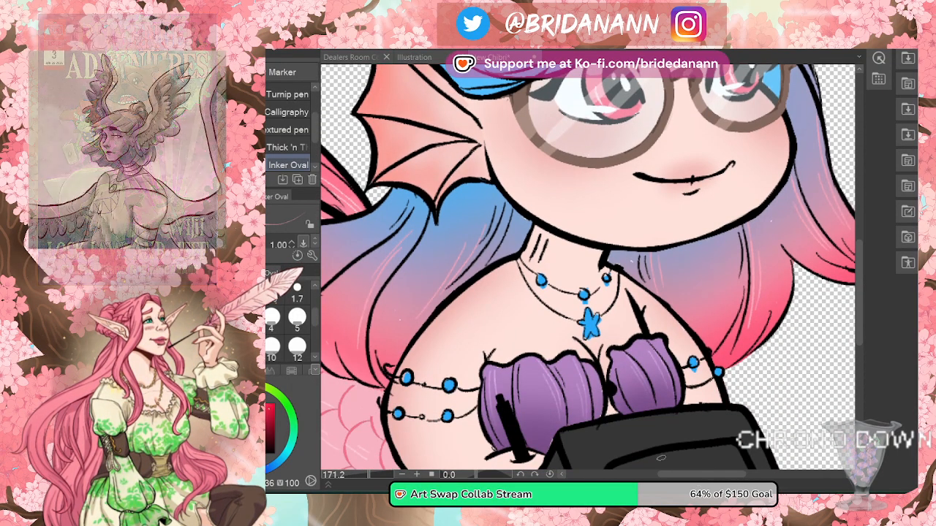
pyautogui.hscroll(-3, 587, 271)
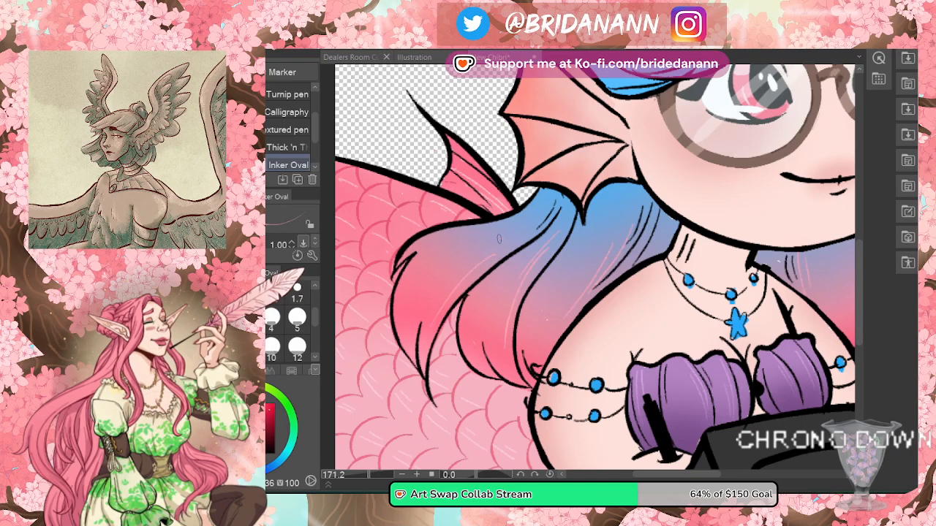
pyautogui.moveTo(465, 280); pyautogui.dragTo(525, 225)
# Step: Sample the light blue highlight from the alternate hair pose and add thin blue strands to the current hair with the Inker Oval pen
pyautogui.press('alt')
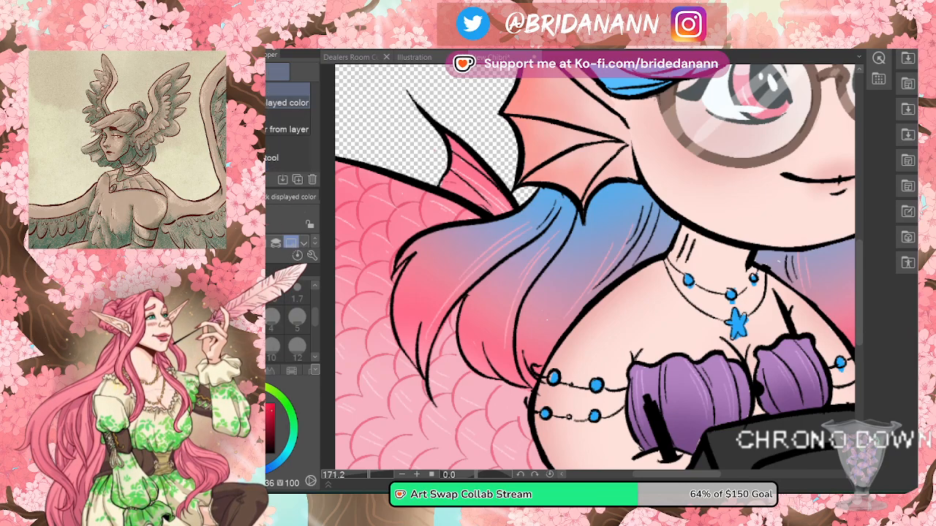
pyautogui.hotkey('ctrl', 'z')
pyautogui.click(557, 191)
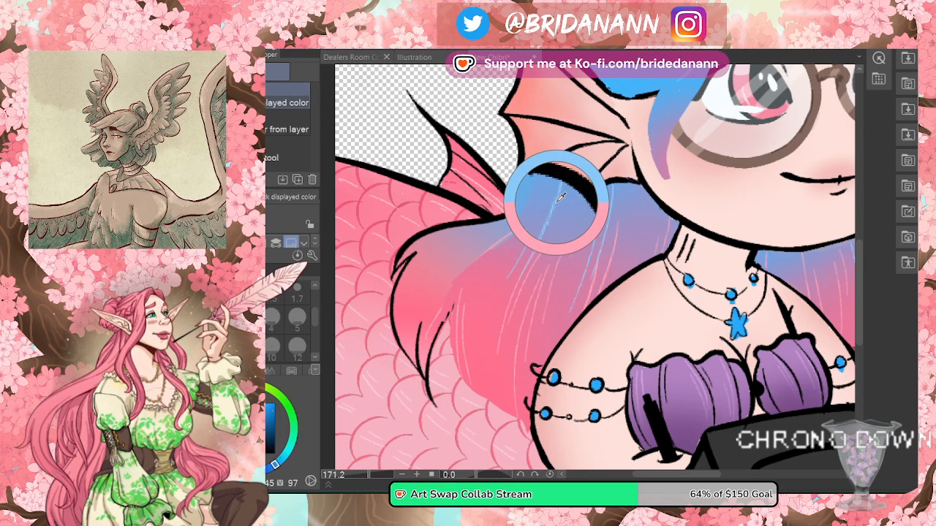
pyautogui.hotkey('ctrl', 'y')
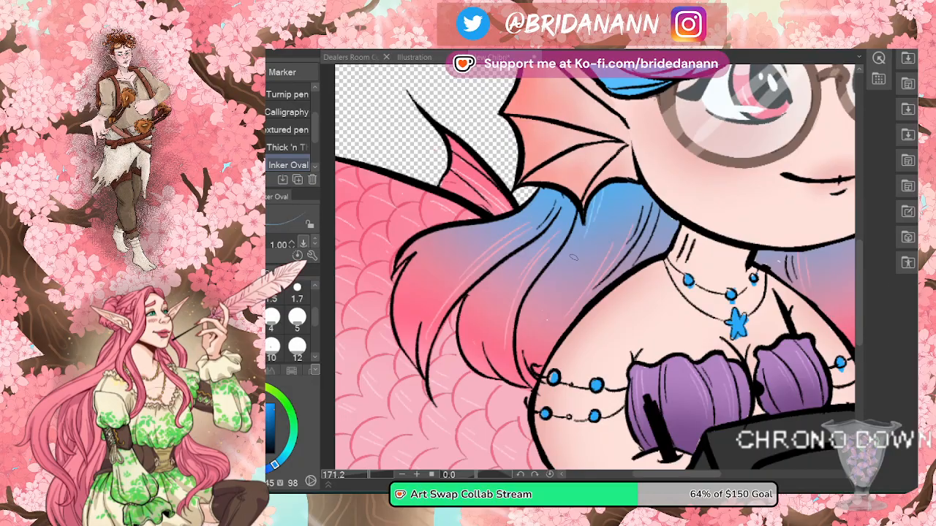
pyautogui.scroll(3, 862, 283)
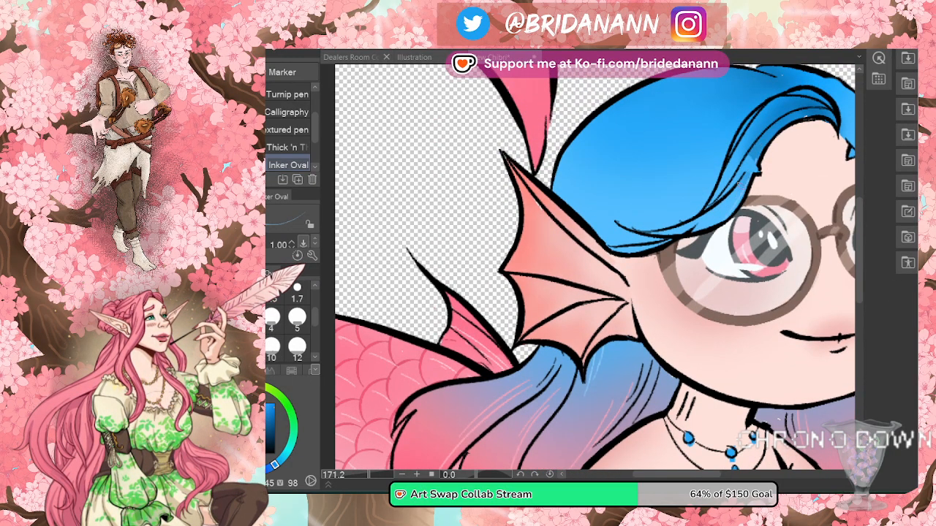
pyautogui.hscroll(3, 715, 475)
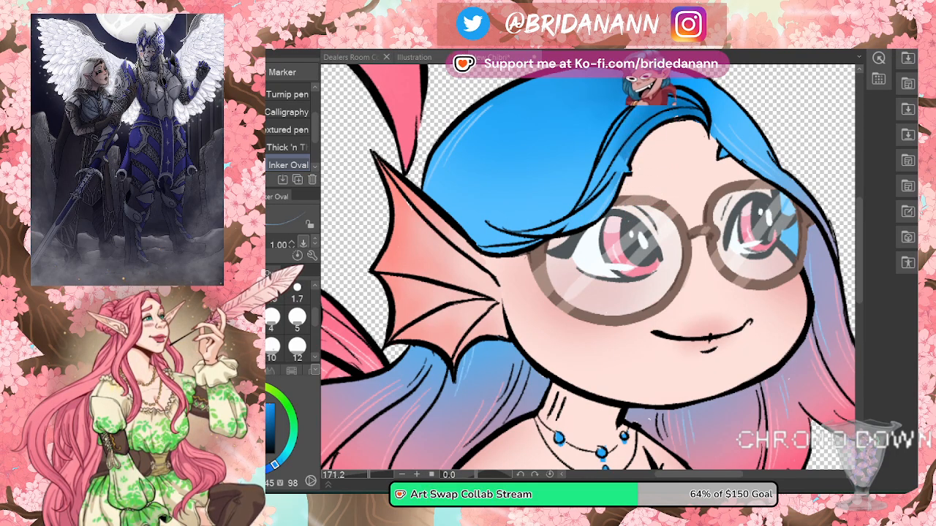
pyautogui.hotkey('alt', 'space')
pyautogui.moveTo(600, 283); pyautogui.dragTo(568, 308)
pyautogui.moveTo(733, 238); pyautogui.dragTo(723, 278)
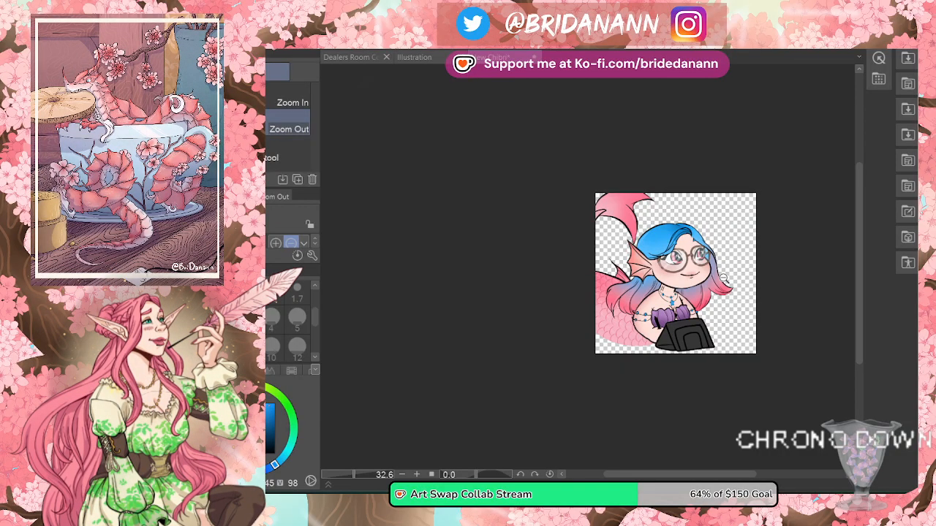
# Step: Sample the bead blue, erase spill around the necklace beads with the Hard eraser at size 2, and fill the starfish with the Inker Oval pen
pyautogui.click(724, 278)
pyautogui.click(732, 263)
pyautogui.click(755, 227)
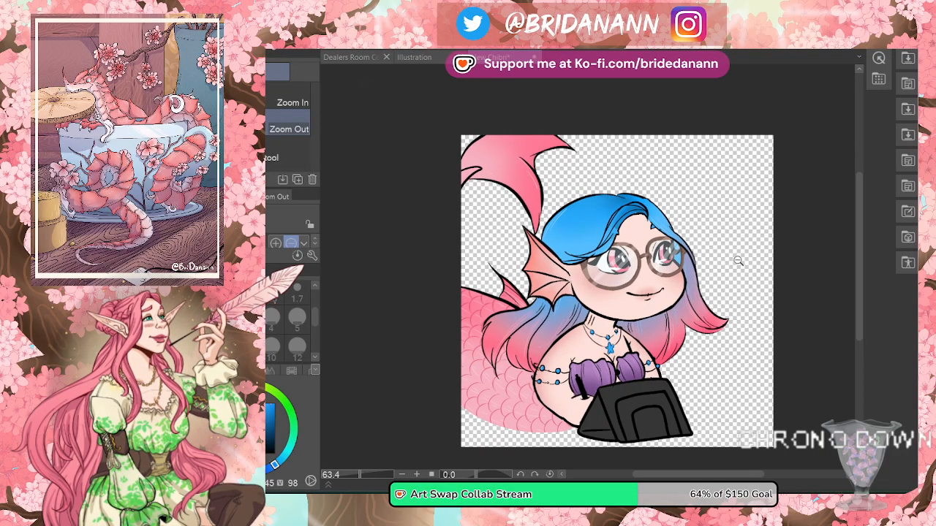
pyautogui.keyDown('alt'); pyautogui.click(710, 287); pyautogui.keyUp('alt')
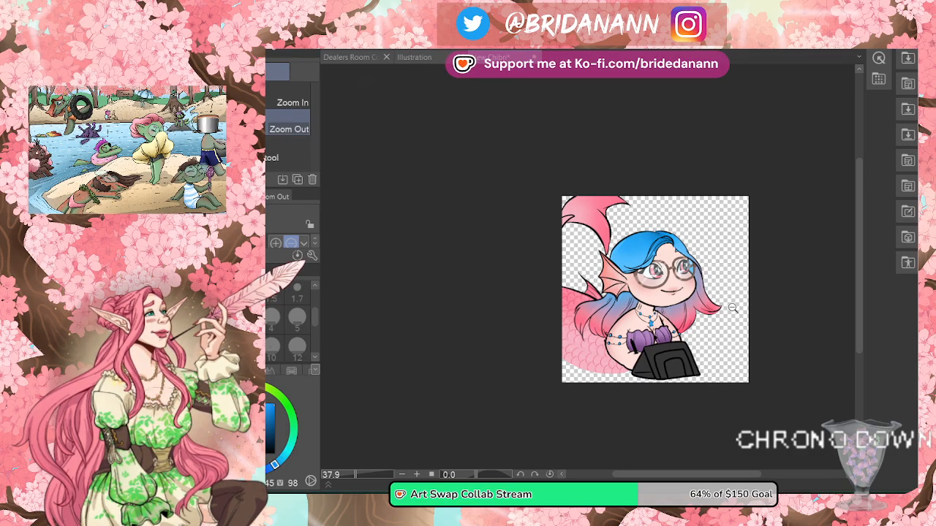
pyautogui.scroll(10, 653, 321)
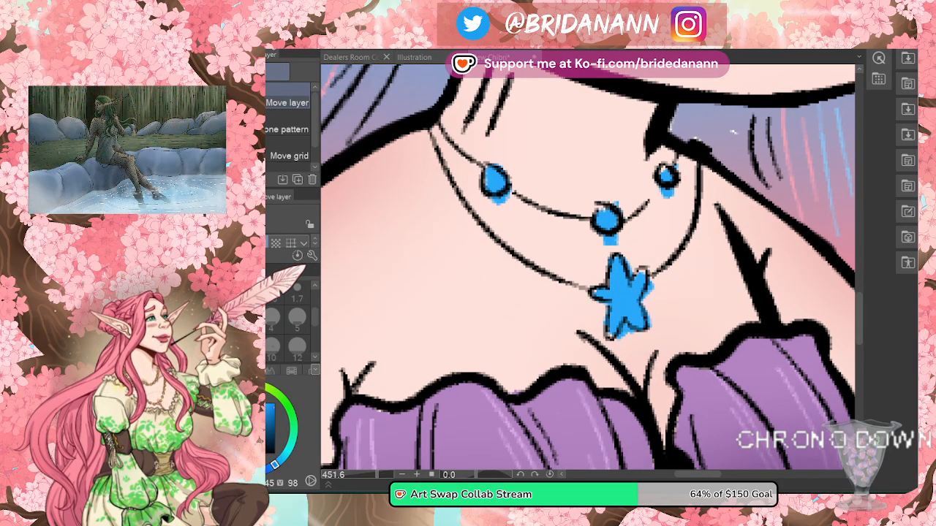
pyautogui.press('i')
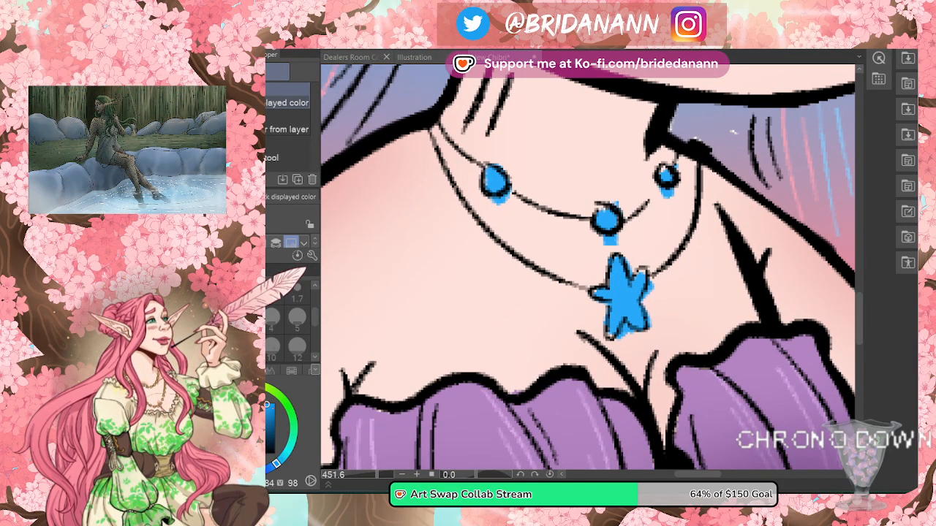
pyautogui.press('p')
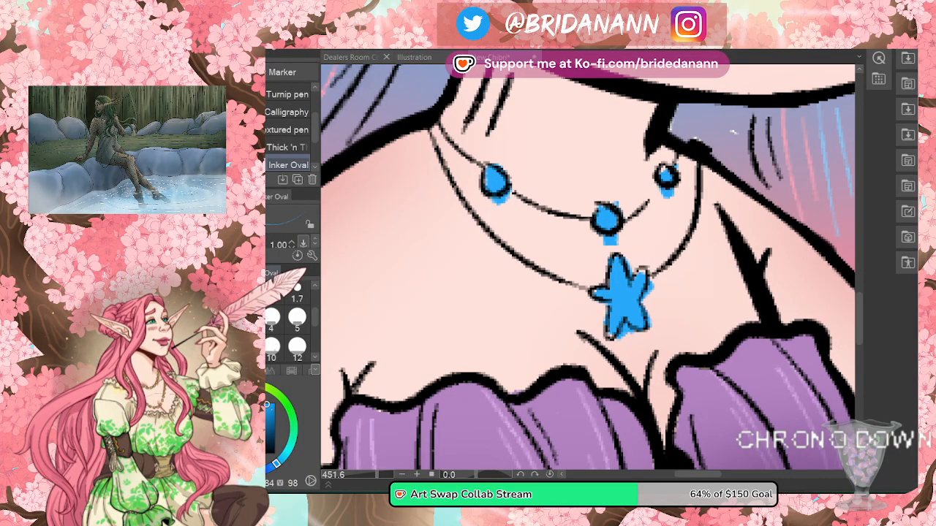
pyautogui.press('e')
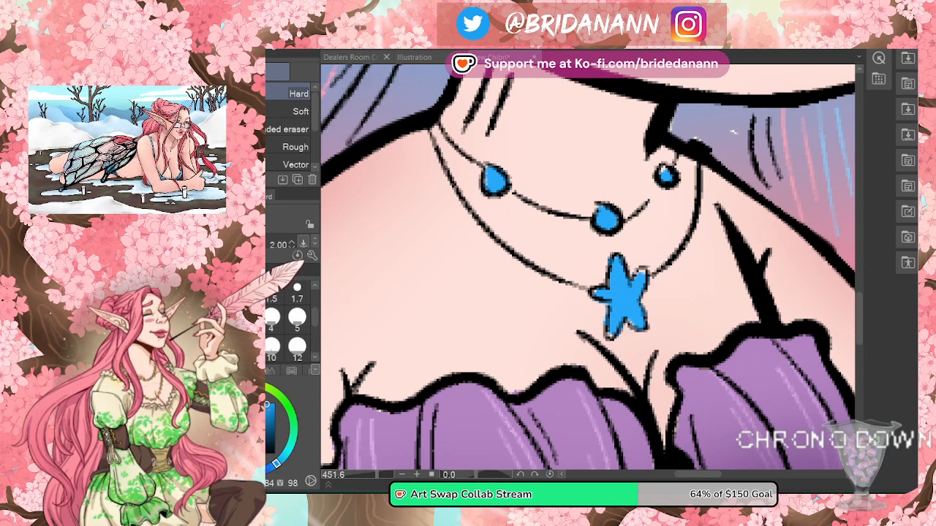
pyautogui.press('p')
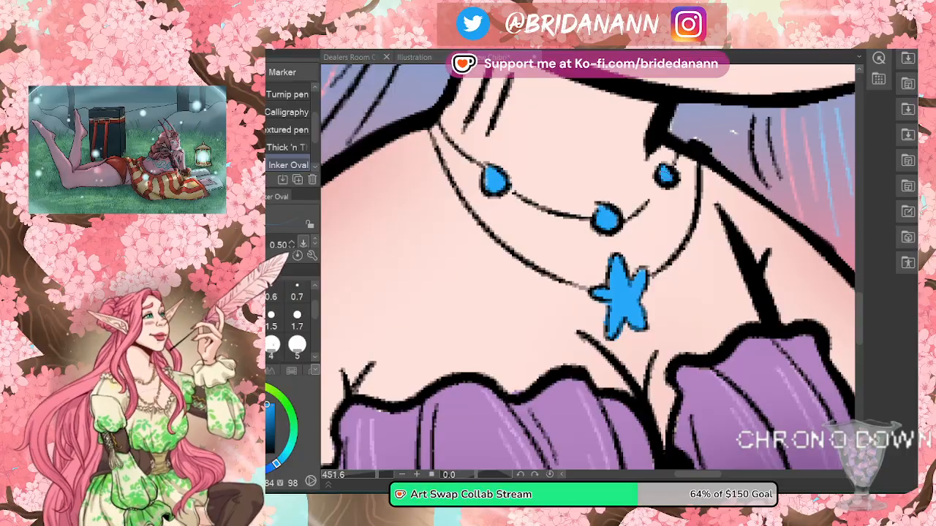
# Step: Erase blue spill around the arm beads with the Hard eraser at size 2 and fill their gaps with the Inker Oval pen at 0.50
pyautogui.hscroll(5, 589, 267)
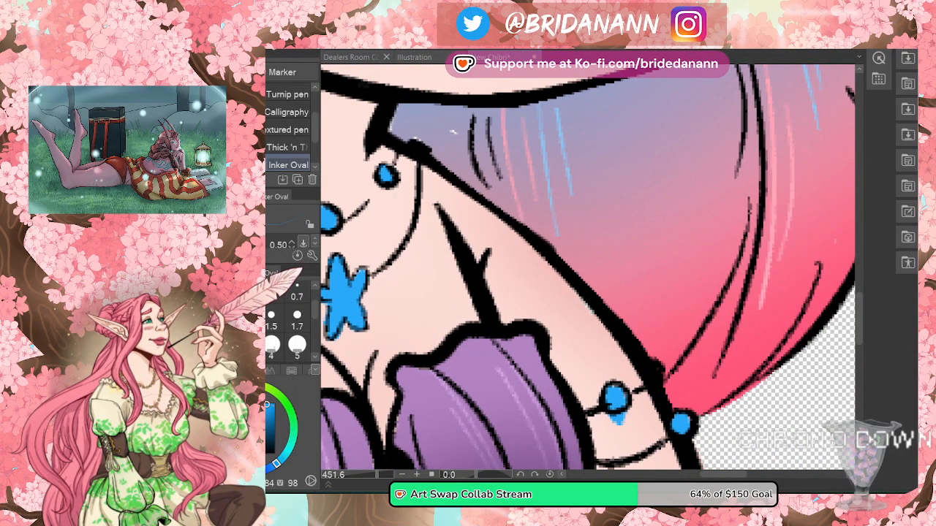
pyautogui.press('e')
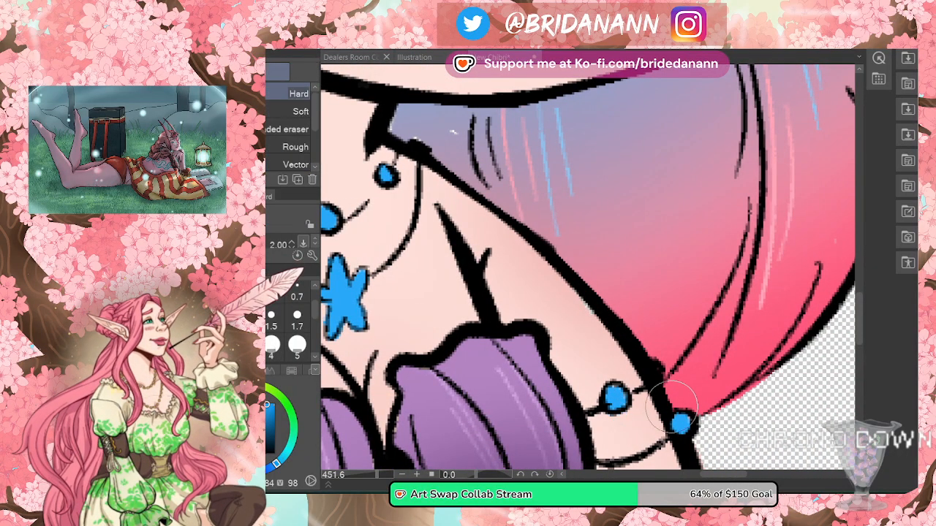
pyautogui.moveTo(719, 473); pyautogui.dragTo(661, 473)
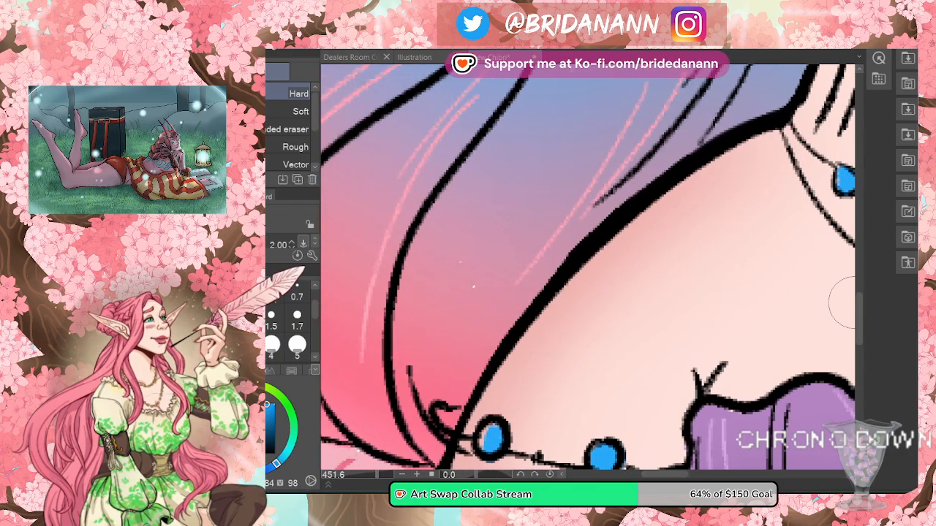
pyautogui.scroll(-3, 848, 307)
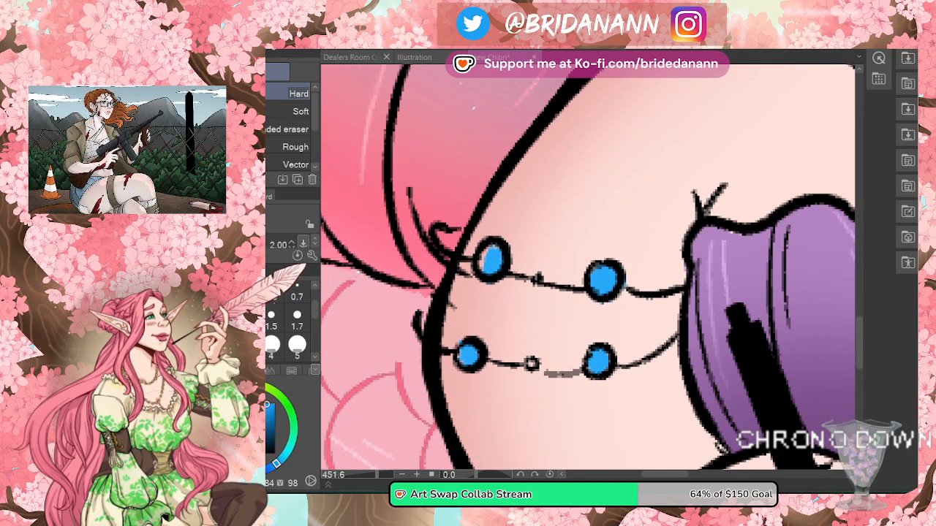
pyautogui.press('p')
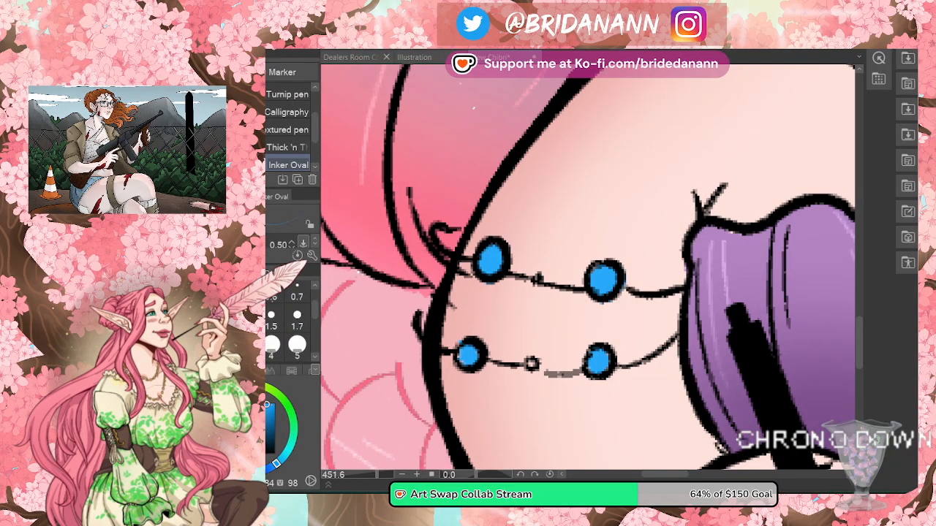
pyautogui.press('e')
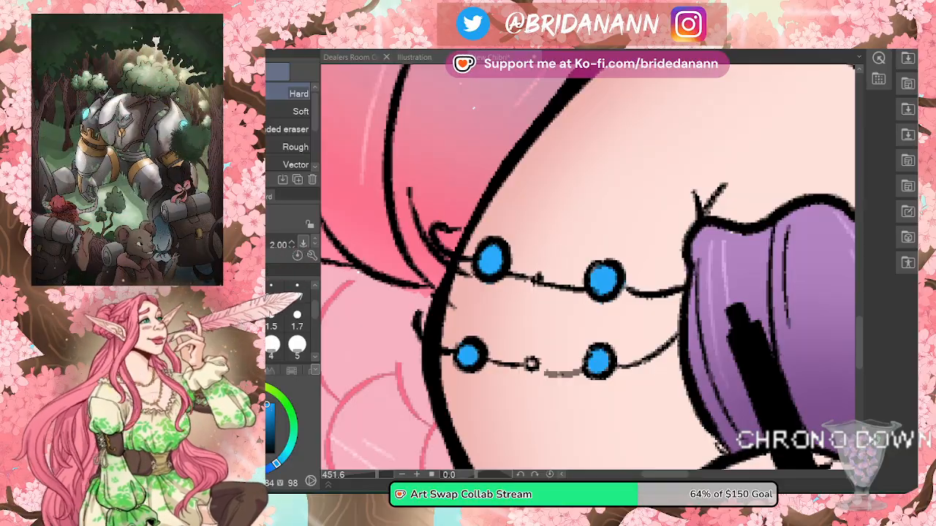
# Step: Examine the whole figure and the details around the shell top and beaded arm
pyautogui.hotkey('alt', 'space')
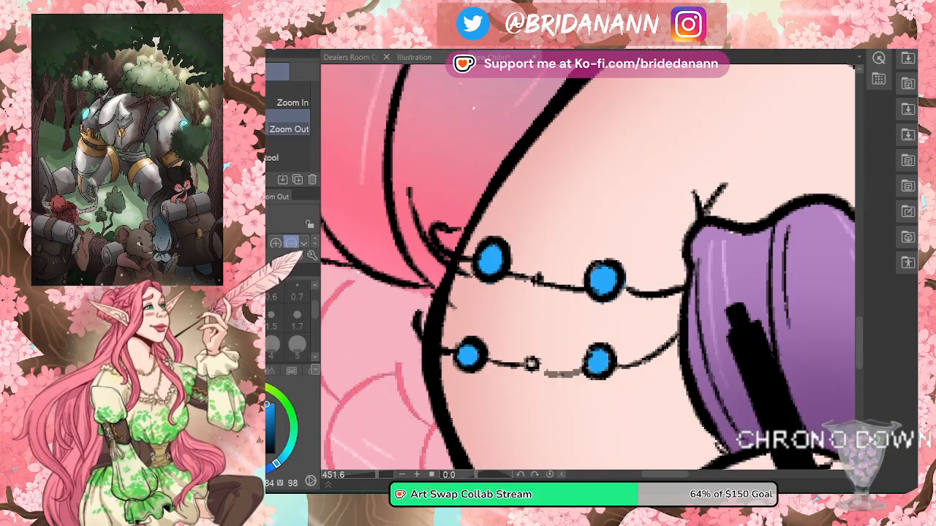
pyautogui.moveTo(539, 226); pyautogui.dragTo(498, 282)
pyautogui.moveTo(761, 190); pyautogui.dragTo(742, 246)
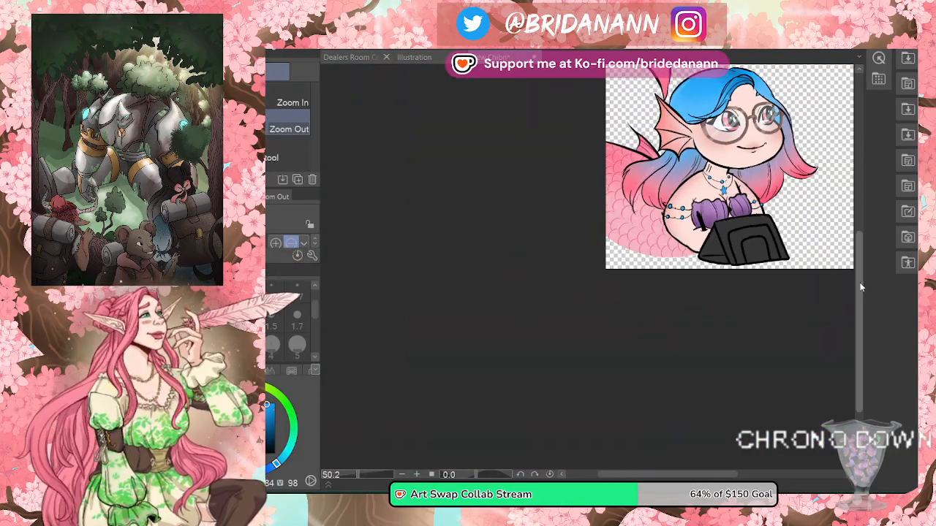
pyautogui.scroll(3, 833, 251)
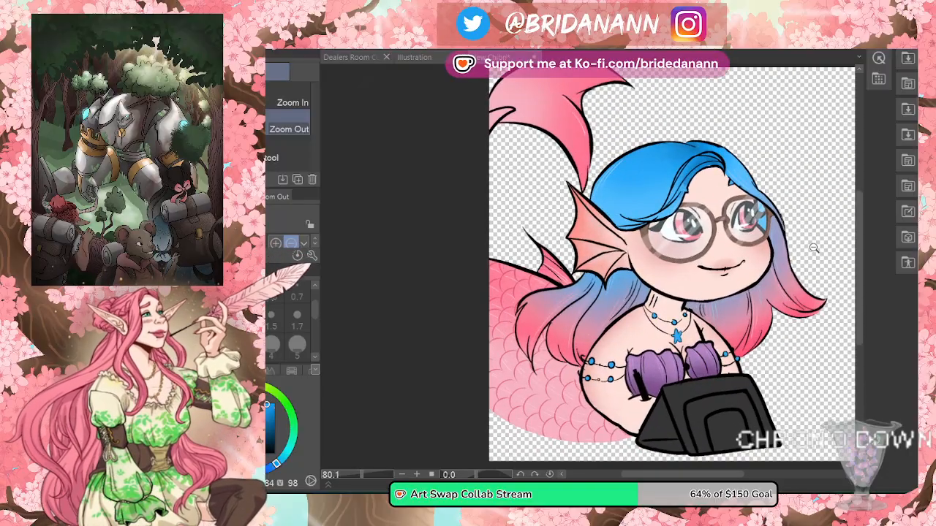
pyautogui.scroll(-1, 773, 266)
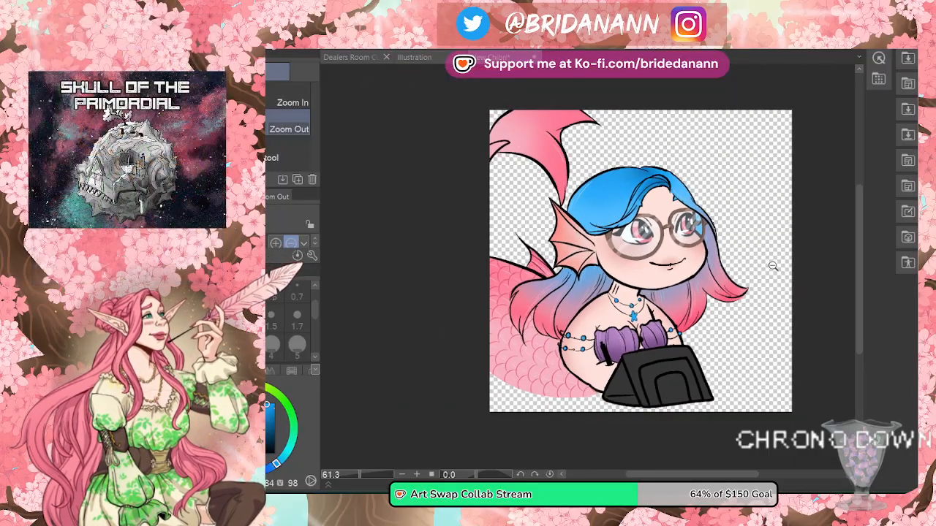
pyautogui.scroll(-2, 761, 256)
pyautogui.scroll(2, 796, 192)
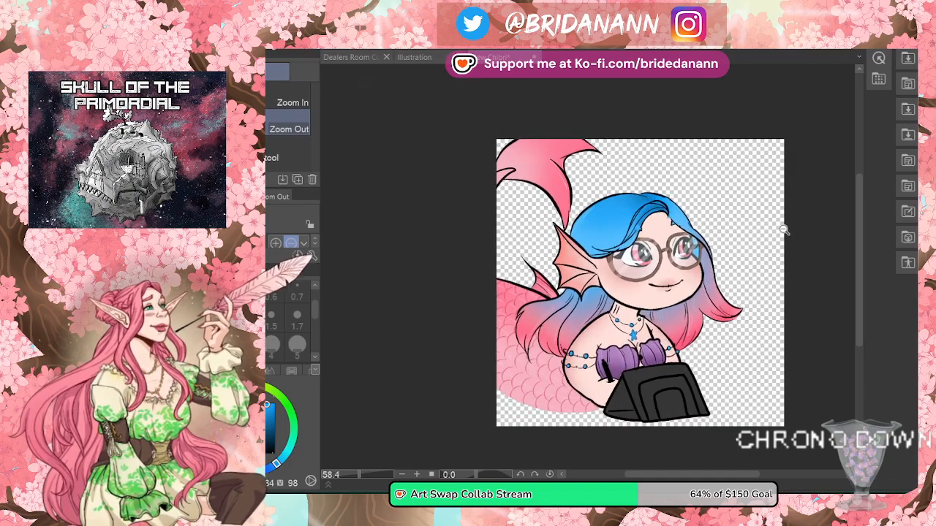
pyautogui.scroll(1, 763, 262)
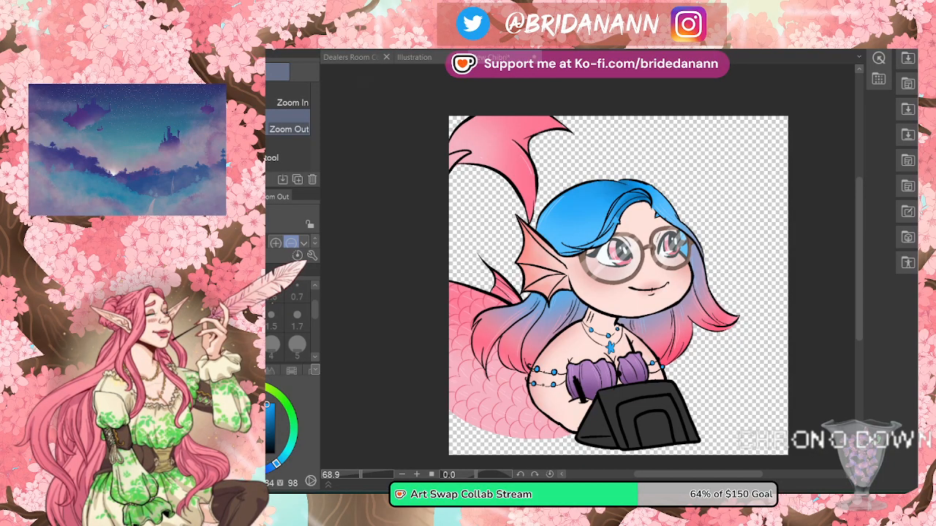
pyautogui.moveTo(571, 389); pyautogui.dragTo(622, 392)
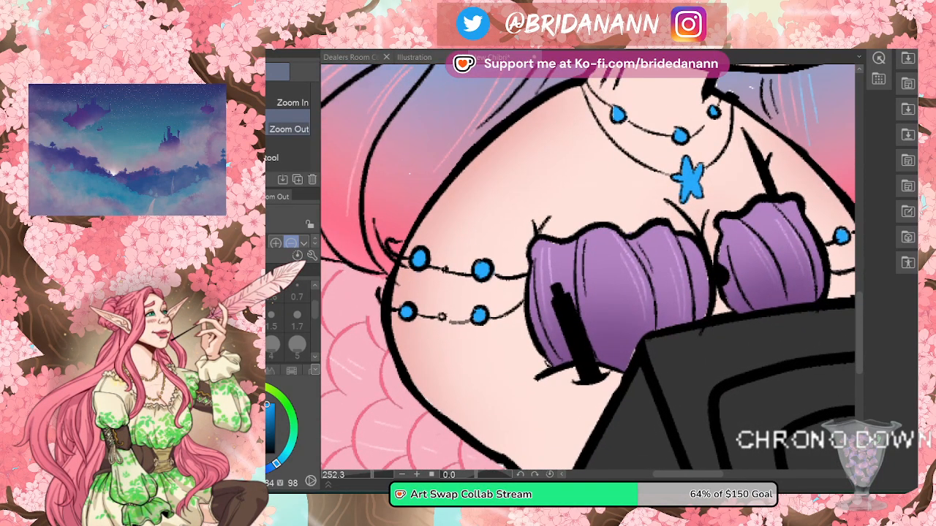
# Step: Outline a segmented spiral shell in pale yellow over the black stylus beside the purple shell top, using the Inker Oval pen at 0.50
pyautogui.press('p')
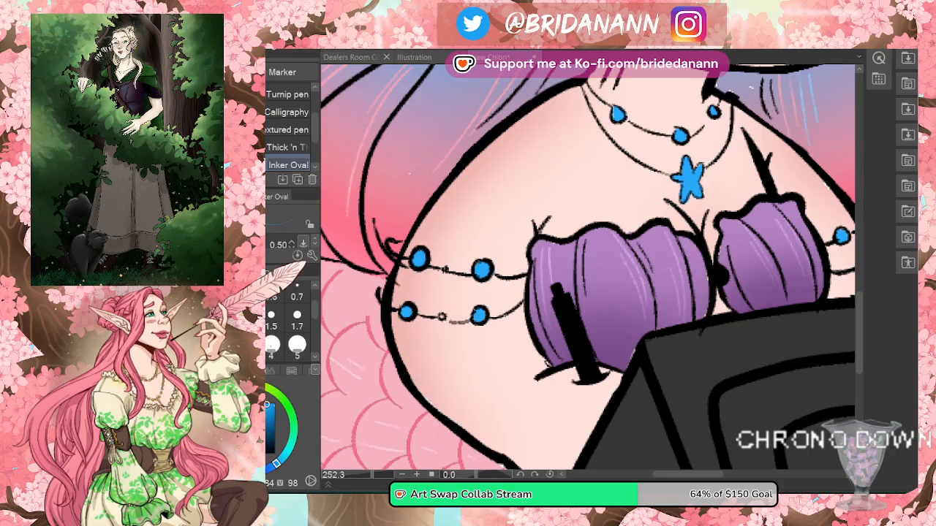
pyautogui.press('/')
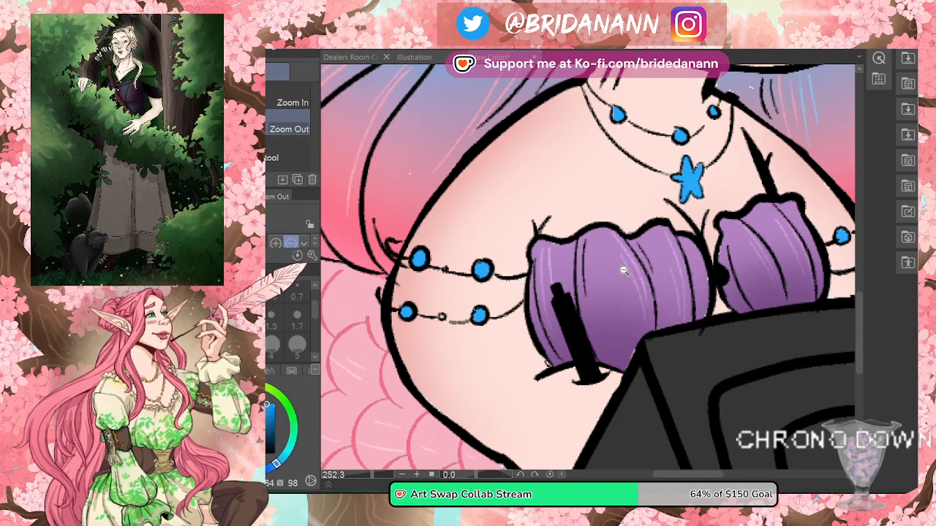
pyautogui.press('x')
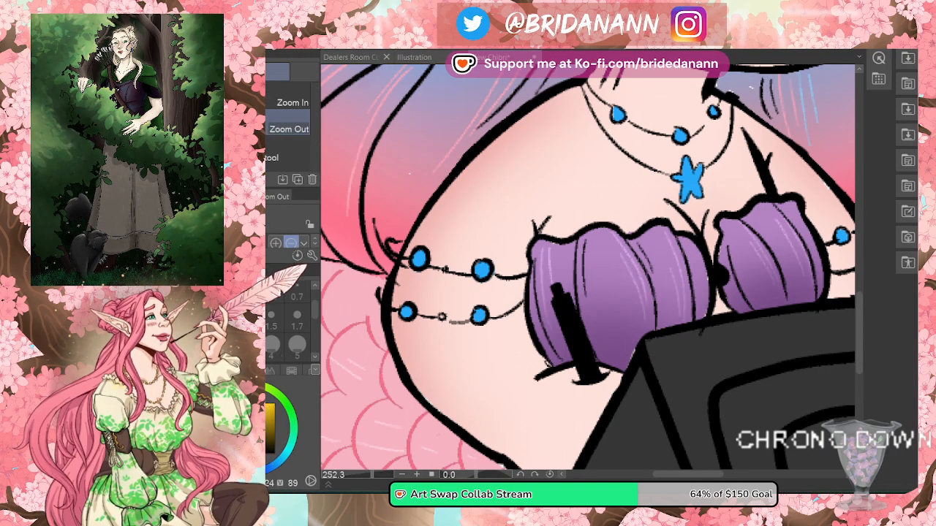
pyautogui.press('p')
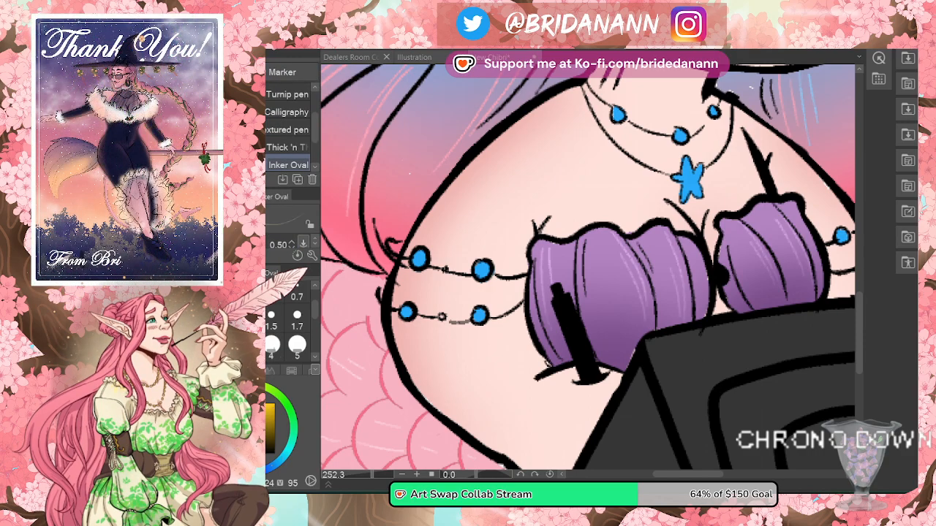
pyautogui.press('super+d')
pyautogui.press('super+d')
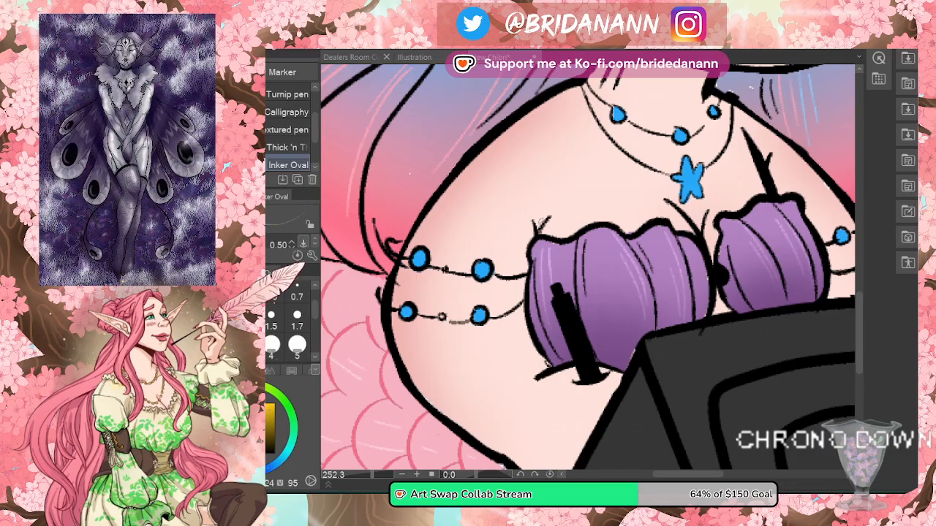
pyautogui.moveTo(549, 223)
pyautogui.mouseDown()
pyautogui.moveTo(570, 263)
pyautogui.moveTo(563, 333)
pyautogui.mouseUp()
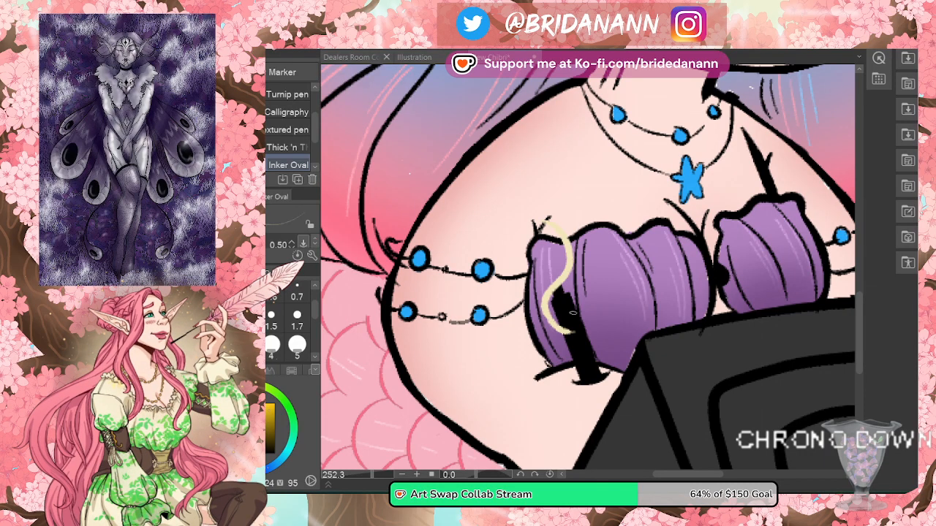
pyautogui.moveTo(574, 269)
pyautogui.mouseDown()
pyautogui.moveTo(580, 331)
pyautogui.moveTo(555, 340)
pyautogui.moveTo(595, 327)
pyautogui.moveTo(597, 338)
pyautogui.moveTo(565, 358)
pyautogui.moveTo(605, 376)
pyautogui.mouseUp()
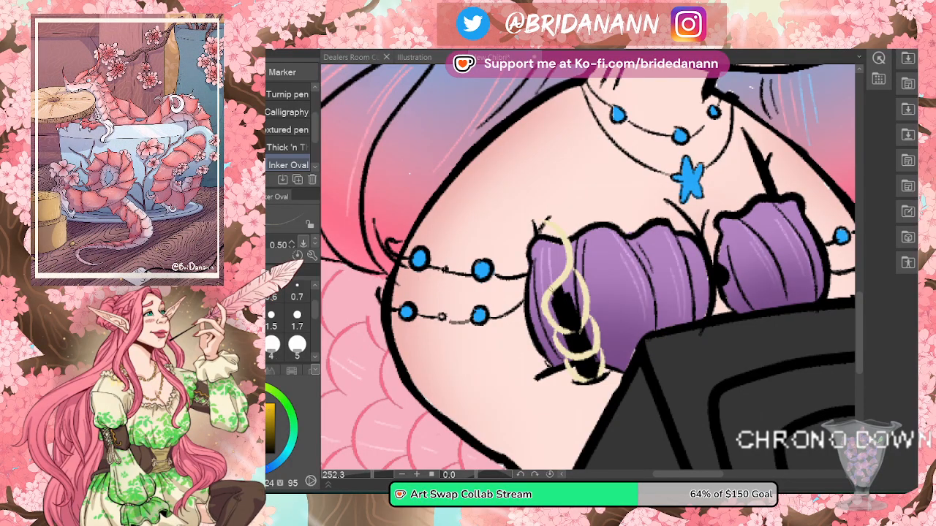
pyautogui.moveTo(526, 218); pyautogui.dragTo(570, 263)
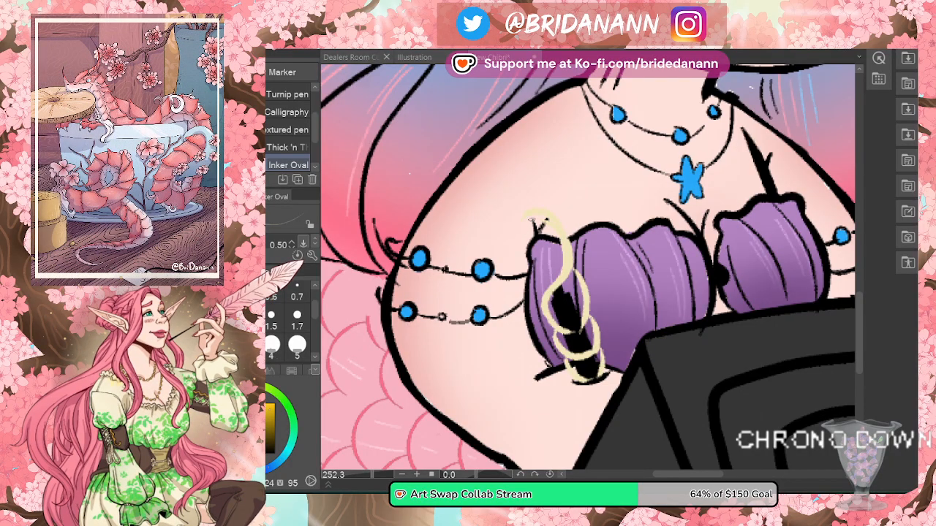
pyautogui.moveTo(532, 223)
pyautogui.mouseDown()
pyautogui.moveTo(550, 289)
pyautogui.moveTo(580, 280)
pyautogui.moveTo(590, 321)
pyautogui.mouseUp()
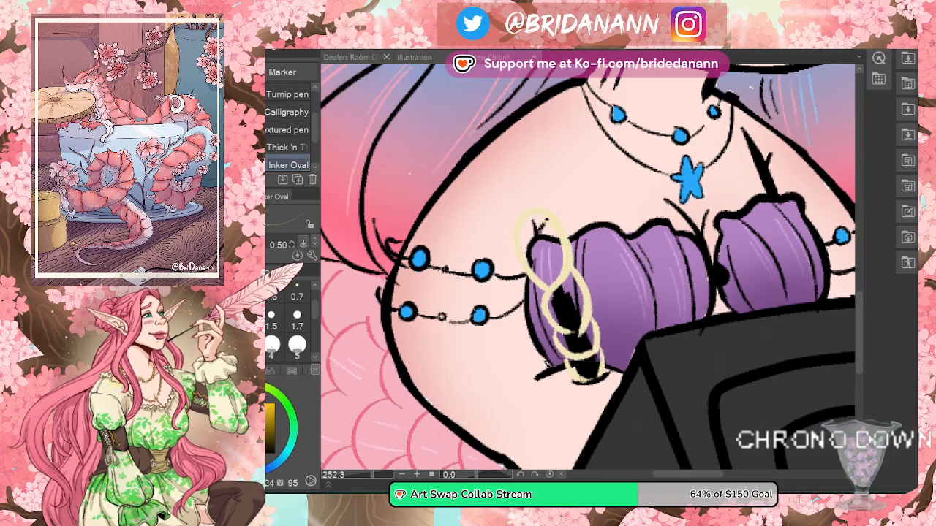
pyautogui.moveTo(579, 369); pyautogui.dragTo(603, 381)
# Step: Fill the segments of the outlined spiral shell with the same pale yellow
pyautogui.press('g')
pyautogui.moveTo(540, 234); pyautogui.dragTo(587, 368)
pyautogui.click(587, 368)
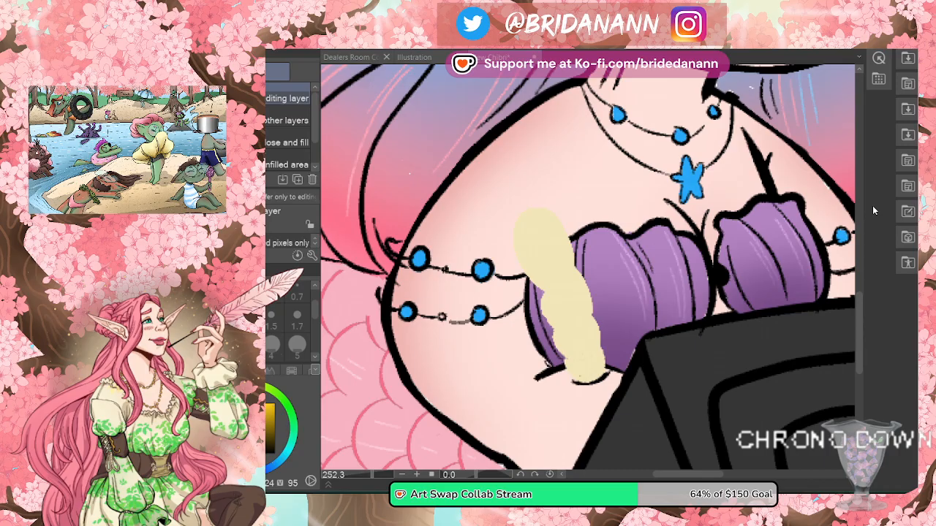
# Step: Outline the oval opening at the wide end of the pale yellow shell in black with the Inker Oval pen at 1.00
pyautogui.press('p')
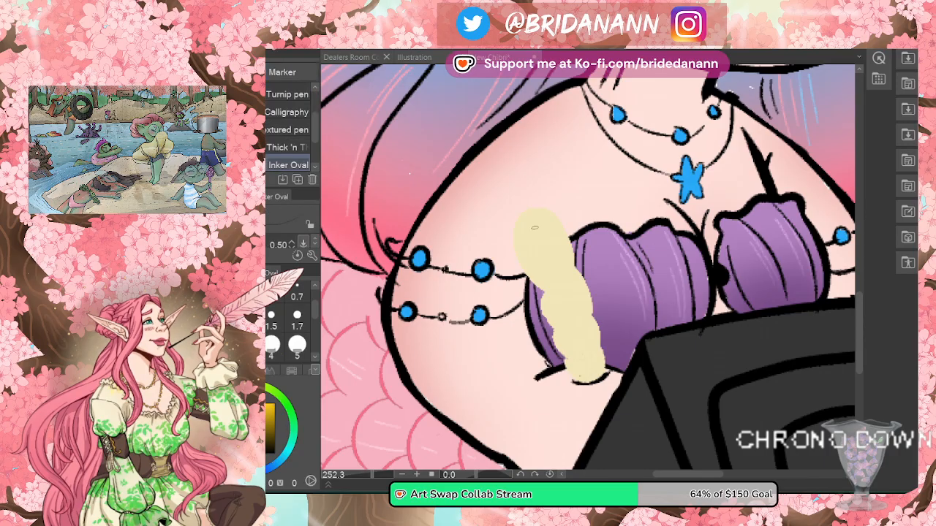
pyautogui.moveTo(550, 266); pyautogui.dragTo(521, 220)
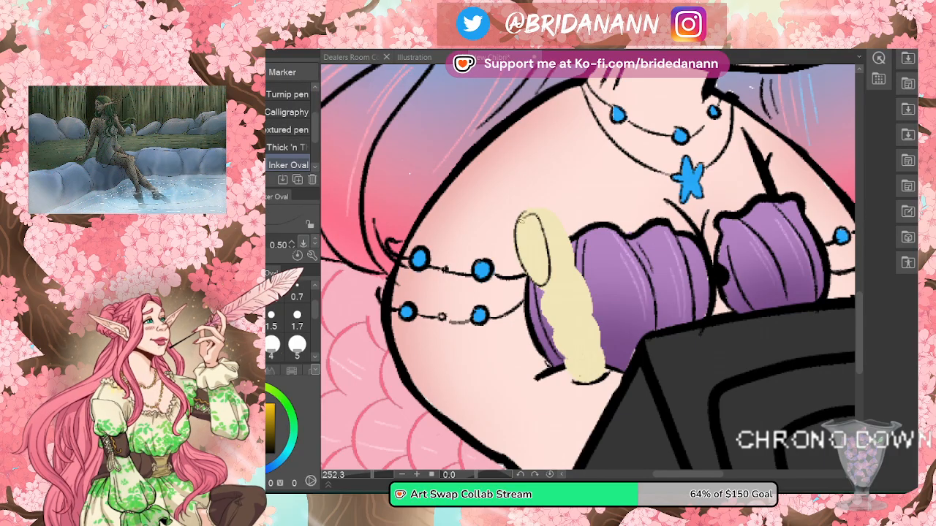
pyautogui.hotkey('ctrl', 'z')
pyautogui.press(']')
pyautogui.press(']')
pyautogui.press(']')
pyautogui.press(']')
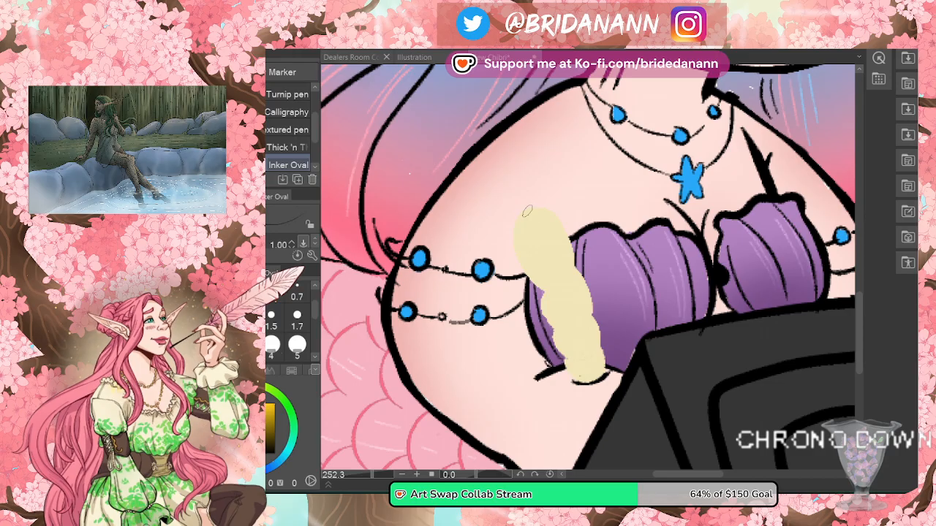
pyautogui.moveTo(530, 211)
pyautogui.mouseDown()
pyautogui.moveTo(529, 280)
pyautogui.moveTo(555, 274)
pyautogui.moveTo(545, 231)
pyautogui.moveTo(523, 216)
pyautogui.moveTo(544, 215)
pyautogui.moveTo(524, 216)
pyautogui.moveTo(554, 217)
pyautogui.mouseUp()
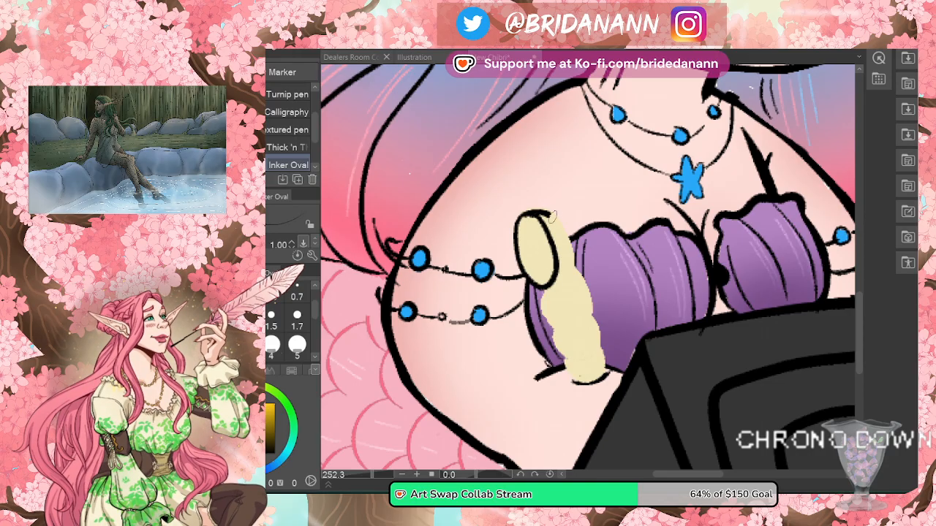
# Step: Draw the shell's rim and the stacked coils tapering down from its opening in black
pyautogui.moveTo(573, 261)
pyautogui.mouseDown()
pyautogui.moveTo(545, 291)
pyautogui.moveTo(574, 325)
pyautogui.mouseUp()
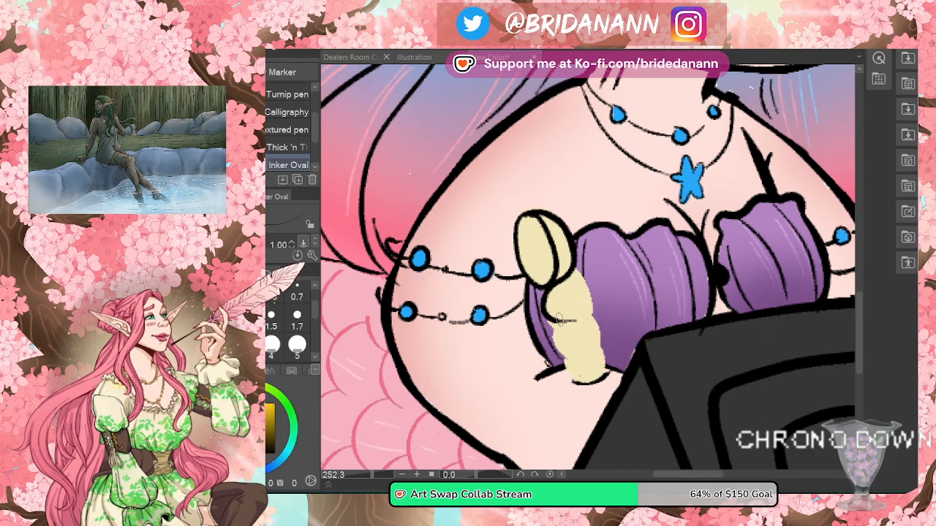
pyautogui.moveTo(578, 266)
pyautogui.mouseDown()
pyautogui.moveTo(589, 312)
pyautogui.moveTo(571, 329)
pyautogui.moveTo(559, 323)
pyautogui.moveTo(572, 359)
pyautogui.mouseUp()
pyautogui.moveTo(565, 322)
pyautogui.mouseDown()
pyautogui.moveTo(595, 351)
pyautogui.moveTo(566, 366)
pyautogui.moveTo(586, 385)
pyautogui.mouseUp()
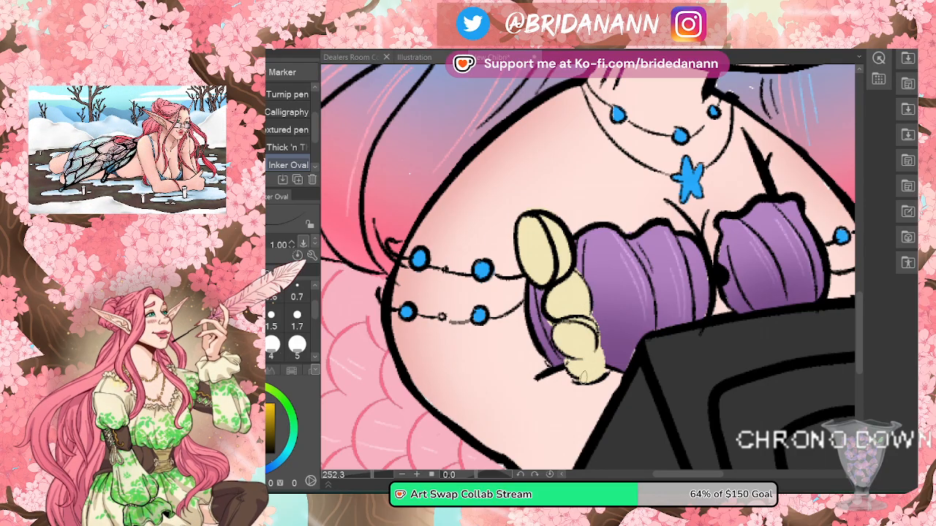
pyautogui.moveTo(604, 342); pyautogui.dragTo(596, 377)
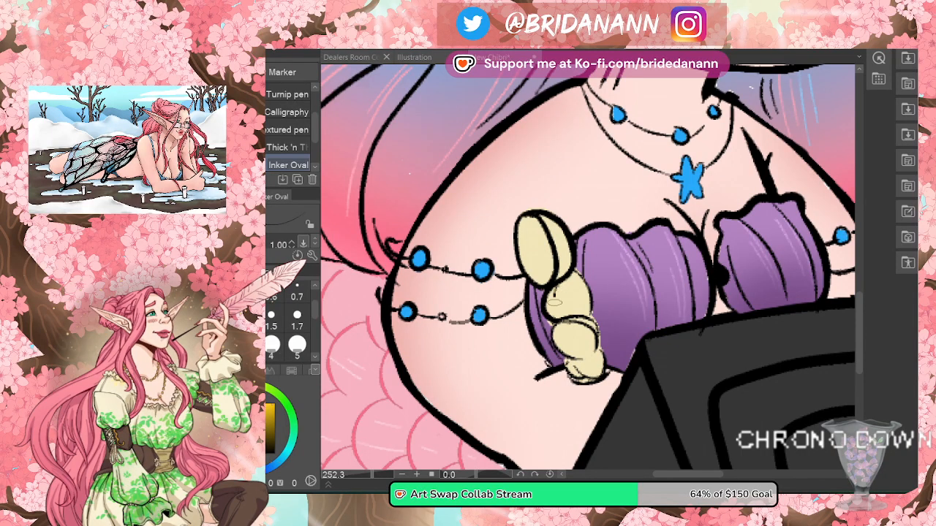
# Step: Sample the shell's pale yellow, darken it to a brownish olive and shade the inside of the oval opening
pyautogui.press('i')
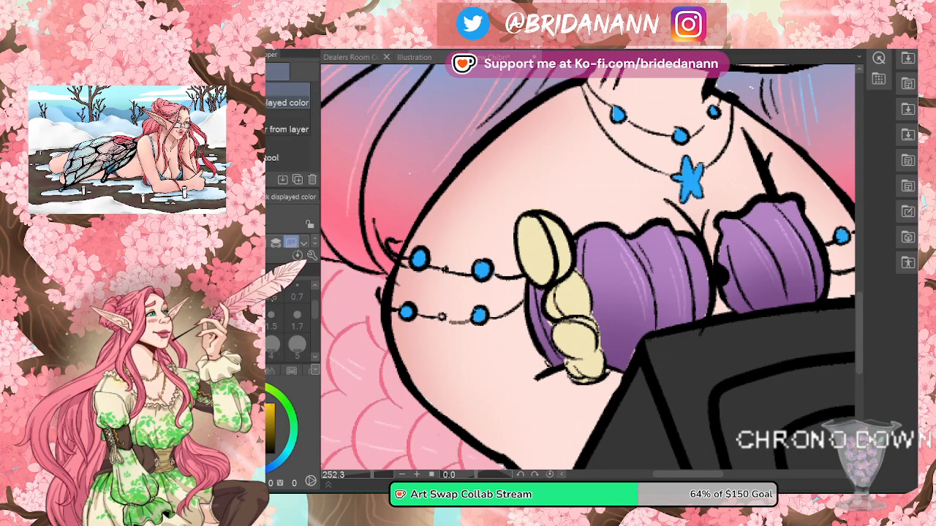
pyautogui.click(541, 248)
pyautogui.press('p')
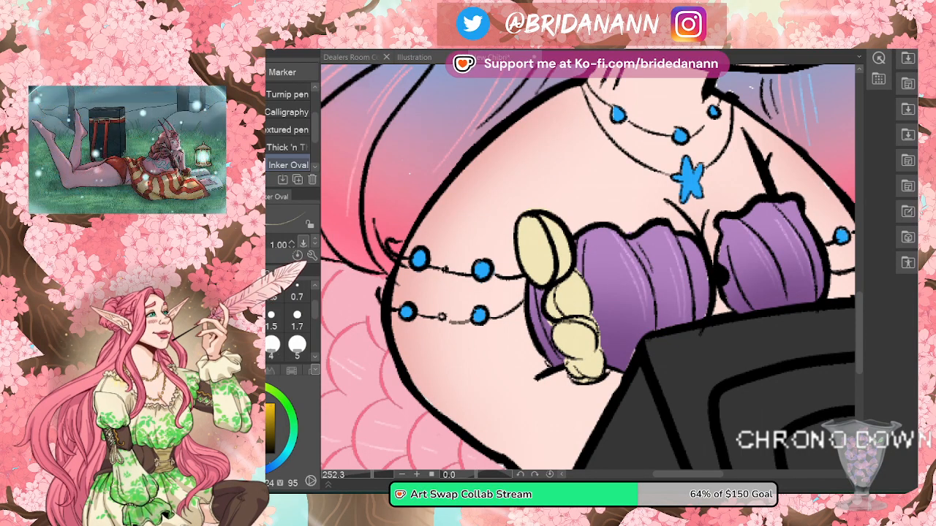
pyautogui.click(245, 415)
pyautogui.moveTo(532, 272)
pyautogui.mouseDown()
pyautogui.moveTo(538, 228)
pyautogui.moveTo(541, 281)
pyautogui.moveTo(526, 220)
pyautogui.moveTo(542, 242)
pyautogui.moveTo(534, 229)
pyautogui.moveTo(541, 278)
pyautogui.mouseUp()
pyautogui.click(271, 417)
pyautogui.moveTo(534, 224); pyautogui.dragTo(542, 278)
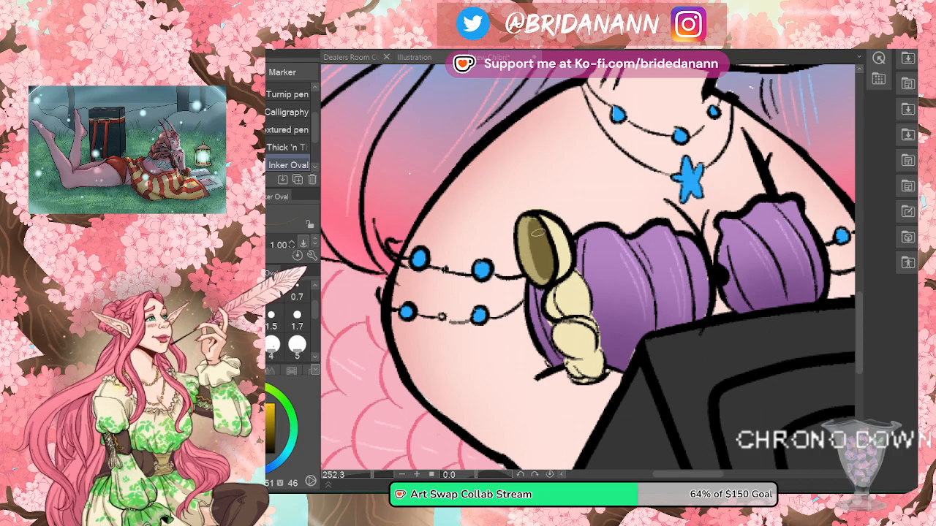
# Step: Sample the shell's pale yellow, pick a brighter yellow and paint highlights on its rim and coils with the Inker Oval pen
pyautogui.keyDown('alt'); pyautogui.click(563, 256); pyautogui.keyUp('alt')
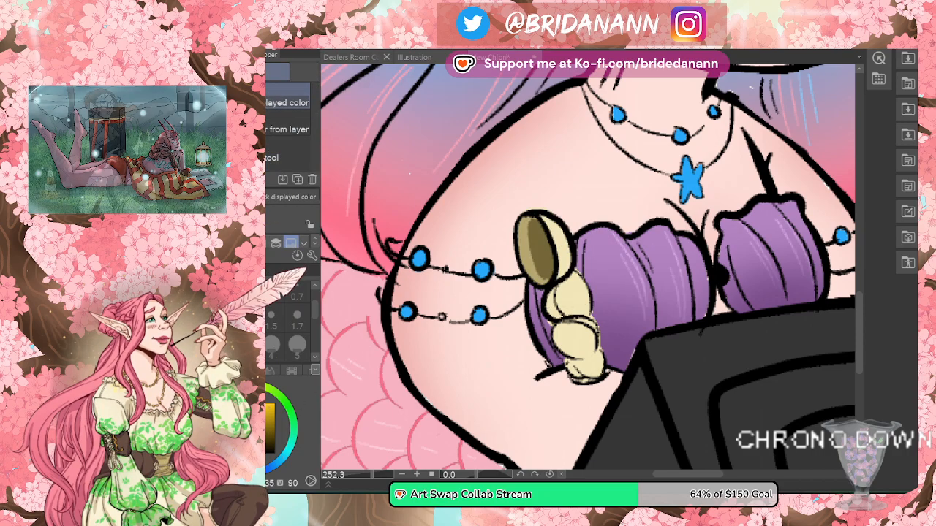
pyautogui.press('p')
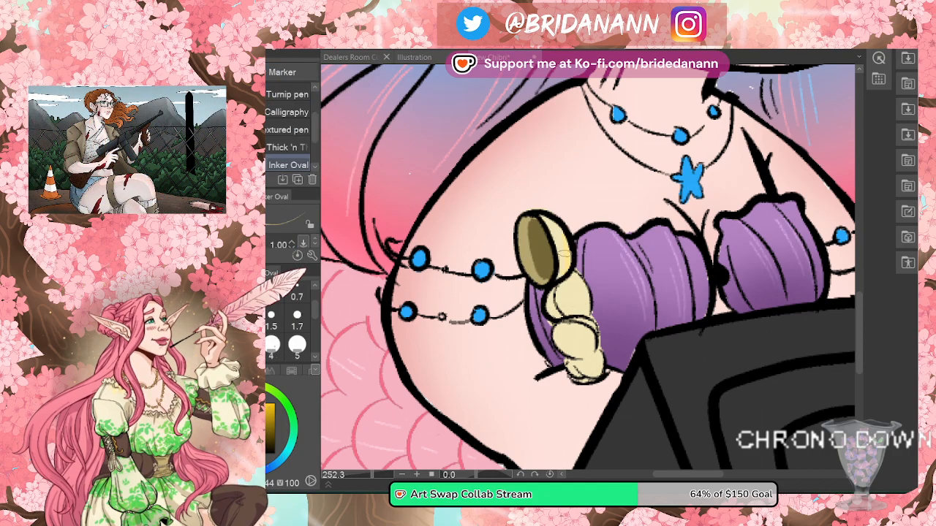
pyautogui.moveTo(590, 279); pyautogui.dragTo(564, 310)
pyautogui.moveTo(562, 343)
pyautogui.mouseDown()
pyautogui.moveTo(581, 329)
pyautogui.moveTo(588, 361)
pyautogui.mouseUp()
pyautogui.press('e')
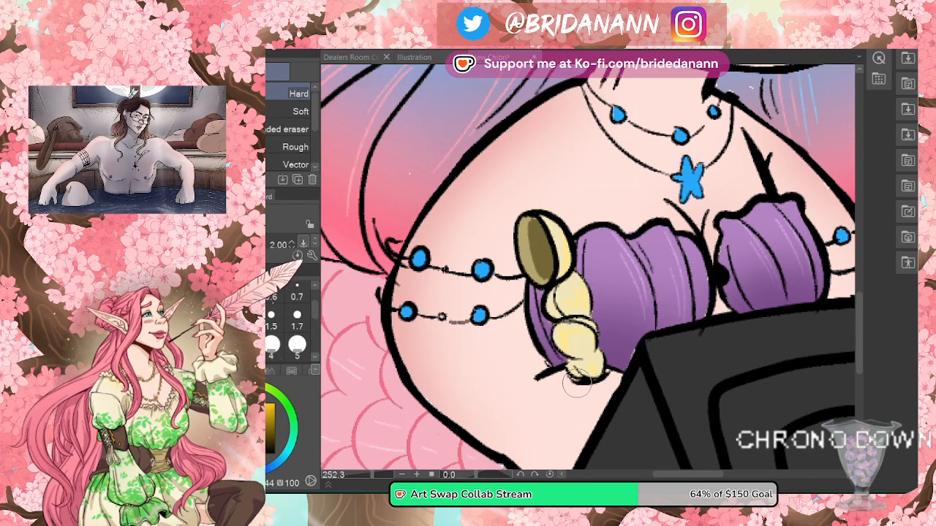
# Step: Try to shift the yellow shell slightly inward over the purple shell top, and undo the move
pyautogui.hotkey('alt', 'space')
pyautogui.moveTo(663, 252); pyautogui.dragTo(556, 302)
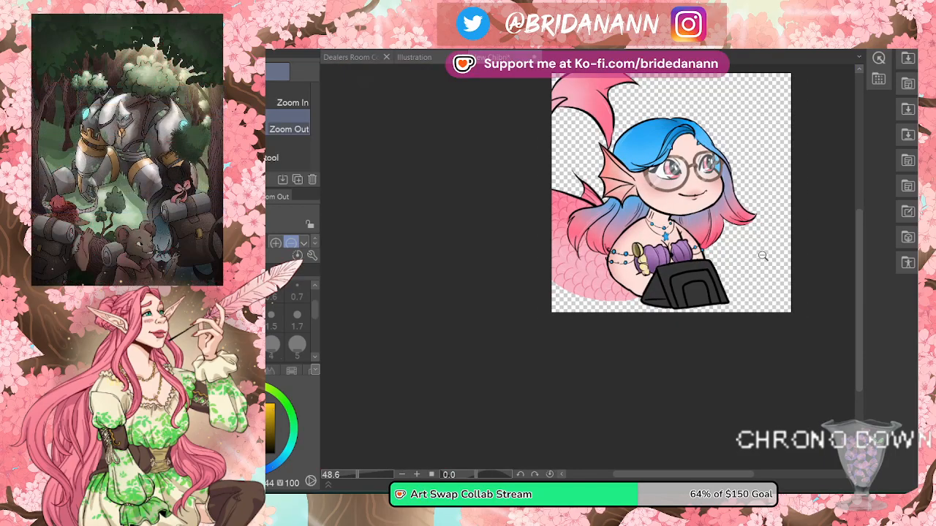
pyautogui.moveTo(760, 262); pyautogui.dragTo(752, 307)
pyautogui.moveTo(756, 198); pyautogui.dragTo(765, 191)
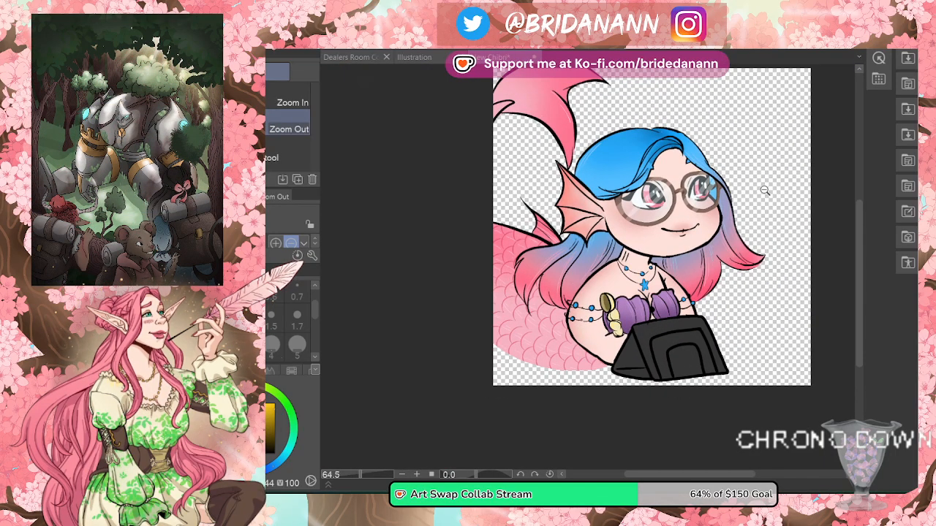
pyautogui.moveTo(744, 168)
pyautogui.mouseDown()
pyautogui.moveTo(738, 152)
pyautogui.moveTo(737, 169)
pyautogui.mouseUp()
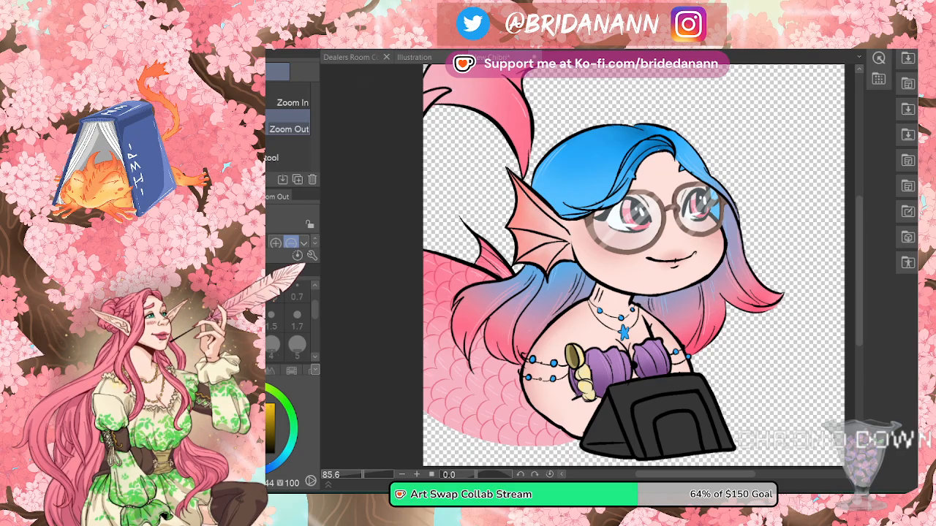
pyautogui.hotkey('ctrl', 't')
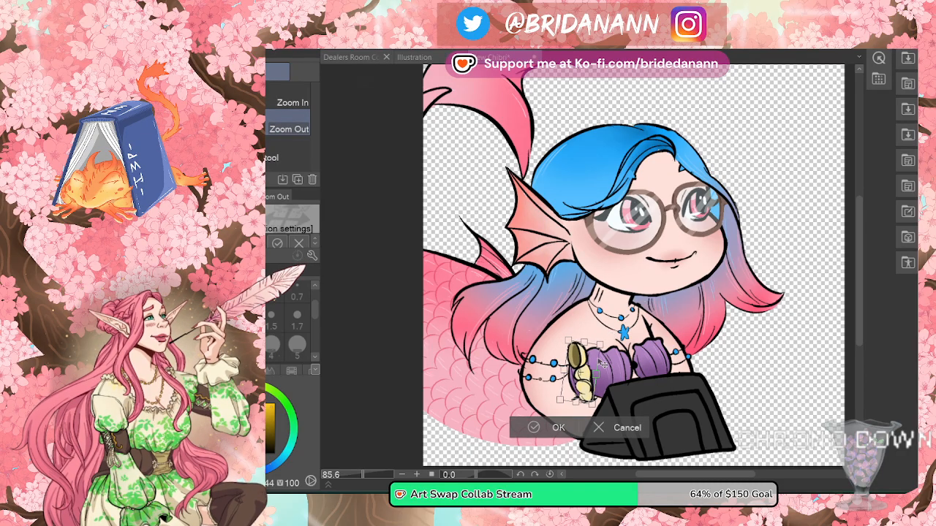
pyautogui.moveTo(580, 372)
pyautogui.mouseDown()
pyautogui.moveTo(592, 354)
pyautogui.moveTo(588, 372)
pyautogui.mouseUp()
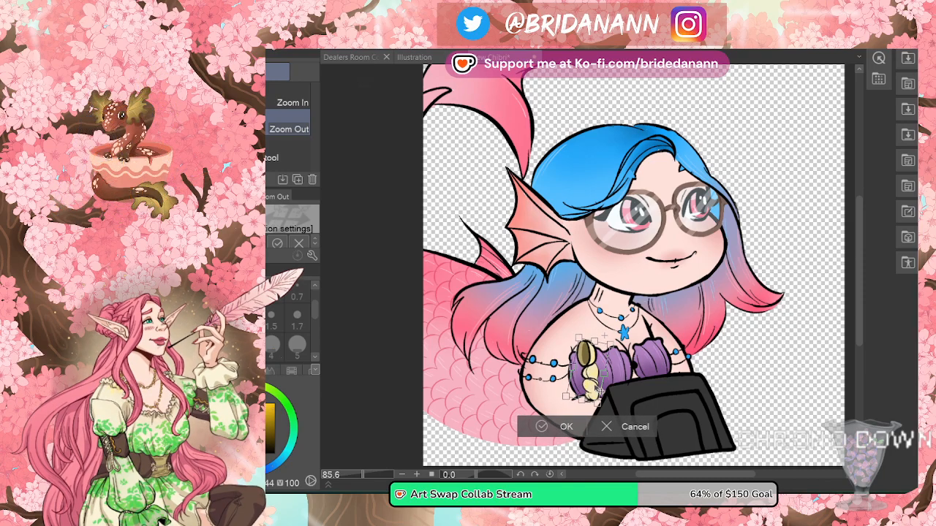
pyautogui.click(538, 429)
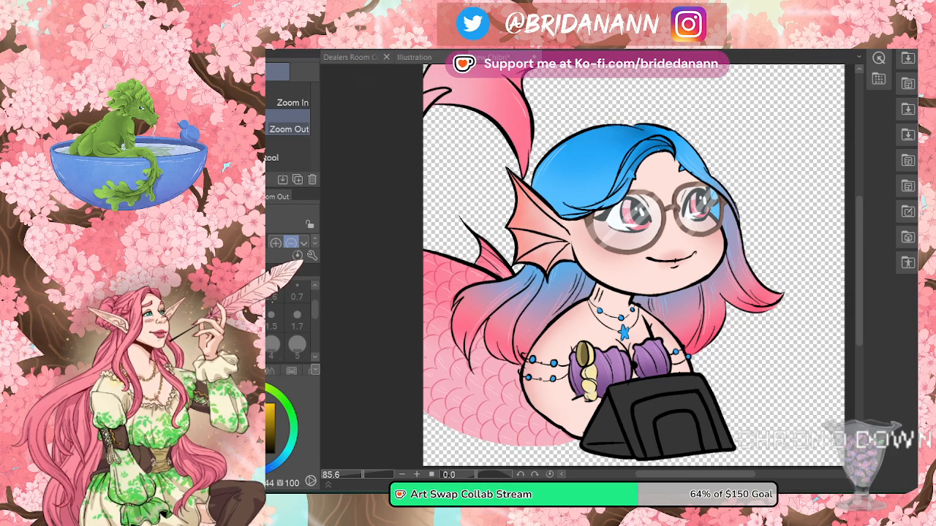
pyautogui.hotkey('ctrl', 'z')
pyautogui.hotkey('ctrl', 'z')
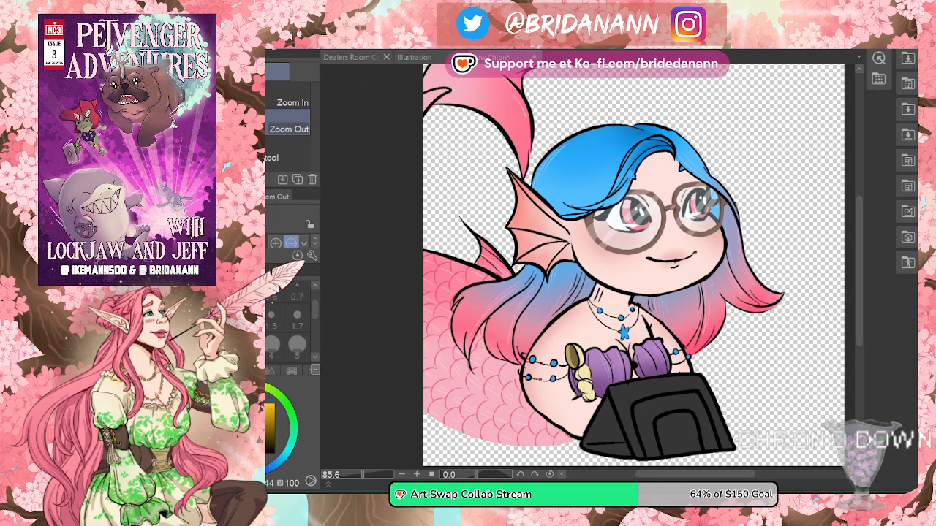
pyautogui.moveTo(696, 209); pyautogui.dragTo(727, 210)
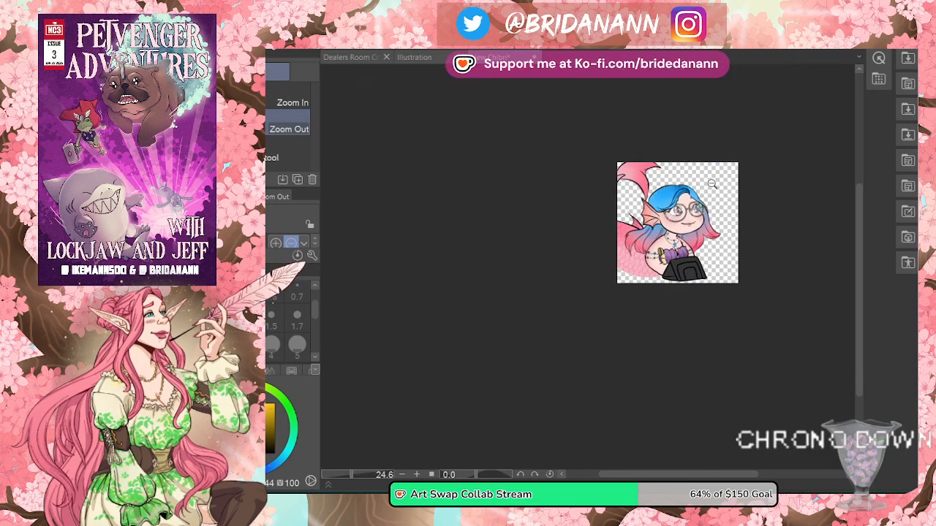
pyautogui.scroll(3, 715, 167)
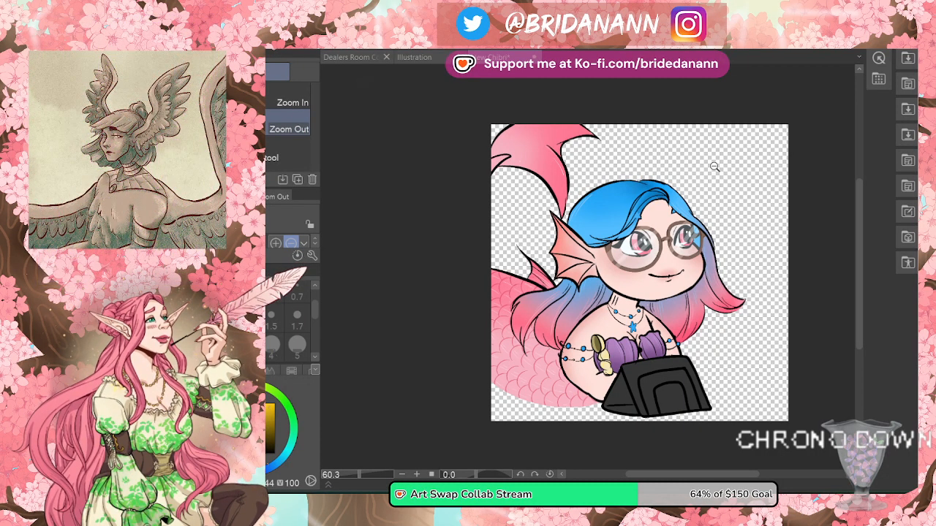
pyautogui.scroll(-2, 692, 230)
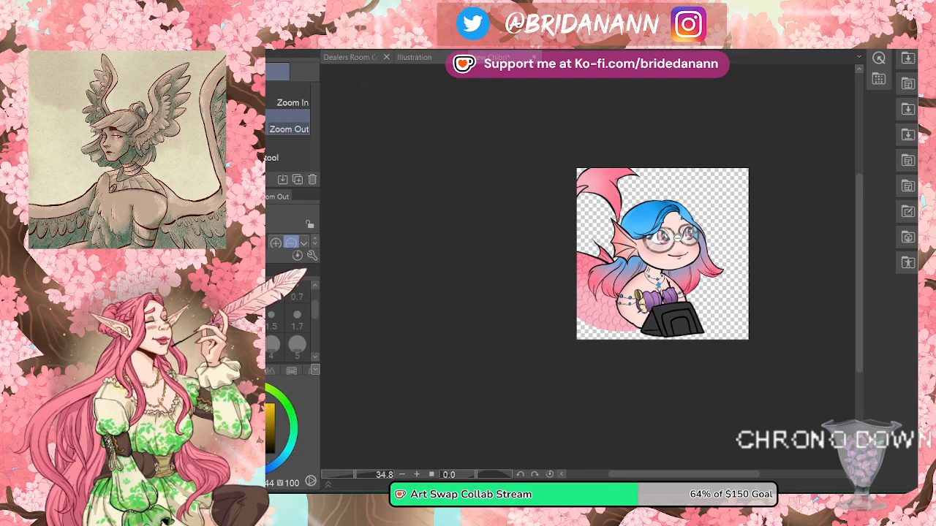
pyautogui.scroll(4, 694, 228)
pyautogui.scroll(-5, 705, 224)
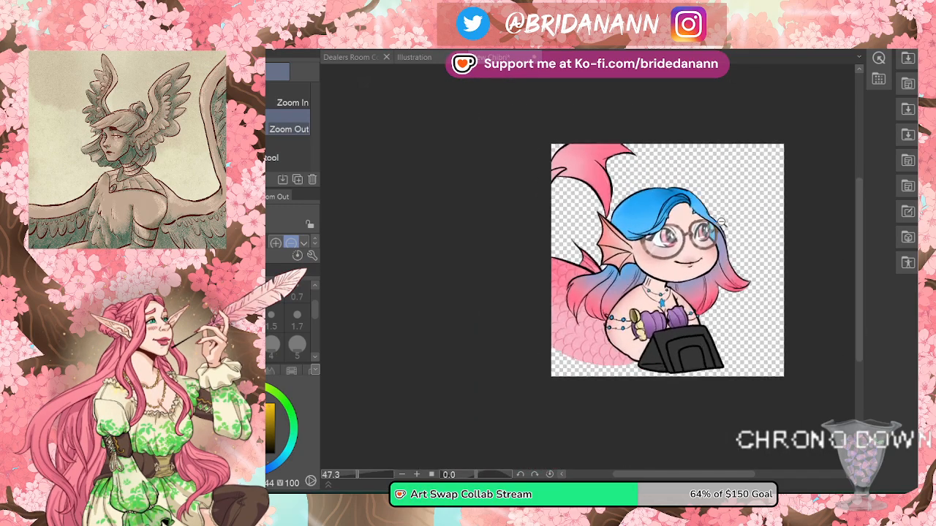
pyautogui.scroll(5, 705, 224)
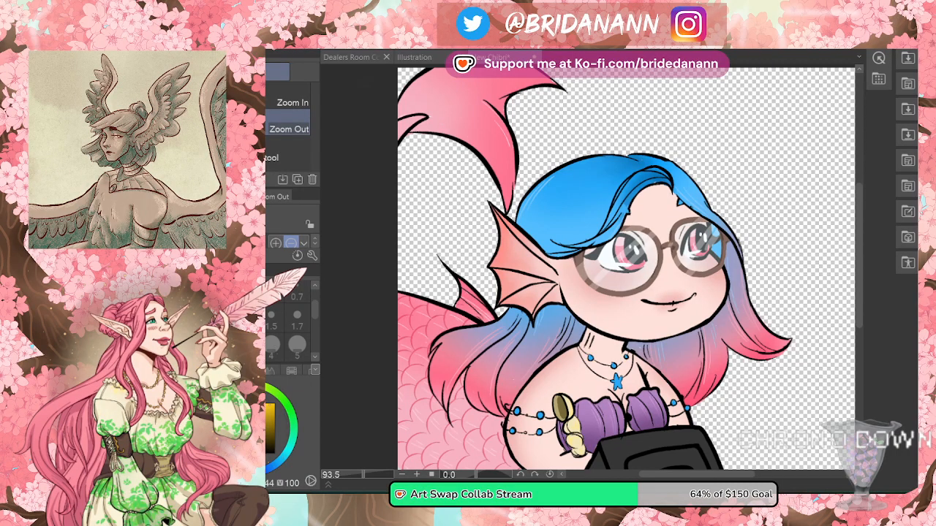
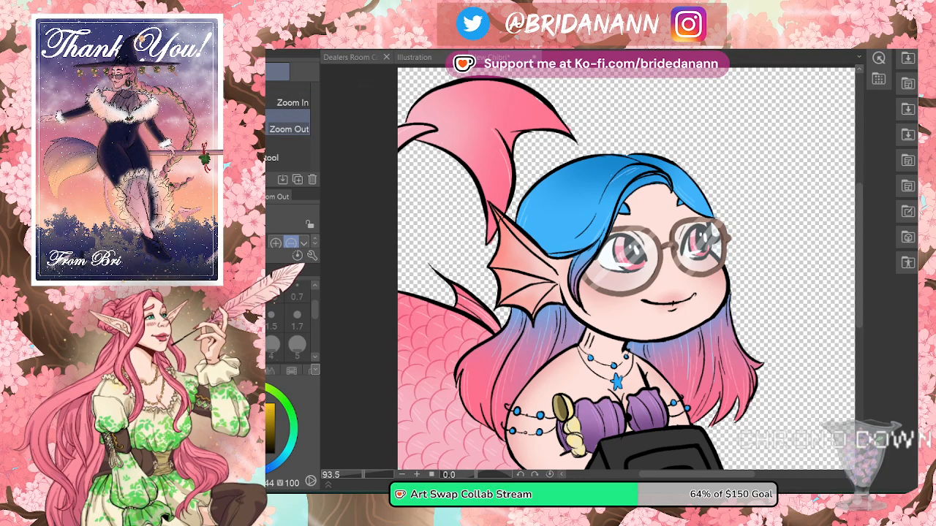
# Step: Examine the whole mermaid chibi at several zoom levels, with the loose straight hair and both the closed and open mouth
pyautogui.scroll(-3, 693, 253)
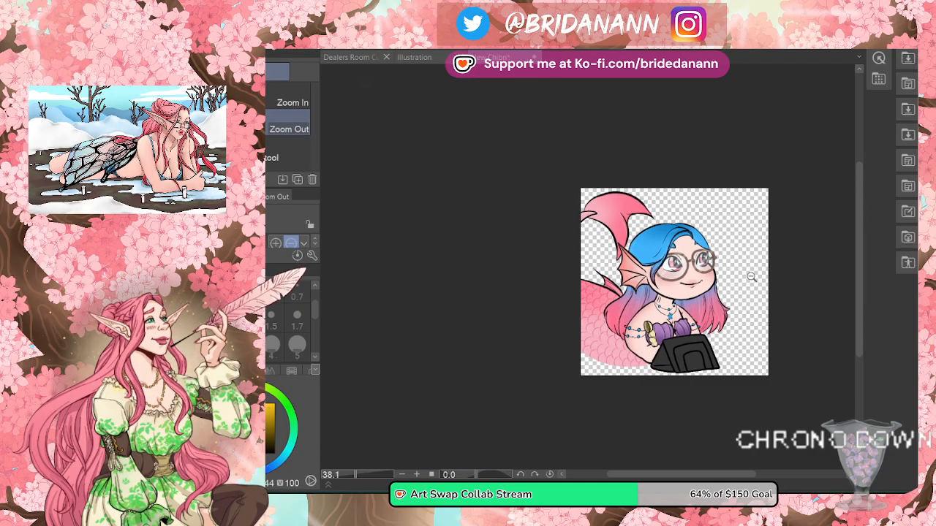
pyautogui.scroll(3, 752, 277)
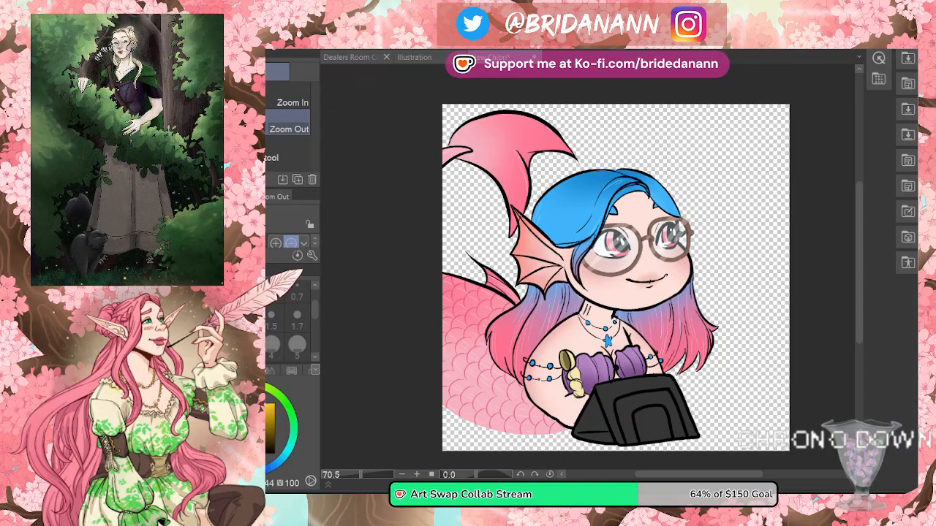
pyautogui.scroll(-3, 666, 207)
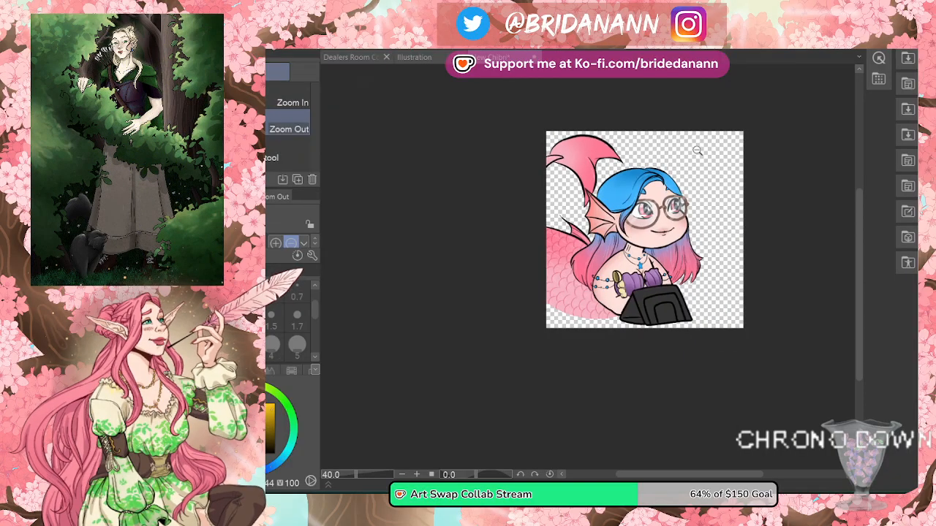
pyautogui.scroll(3, 665, 207)
pyautogui.scroll(1, 687, 175)
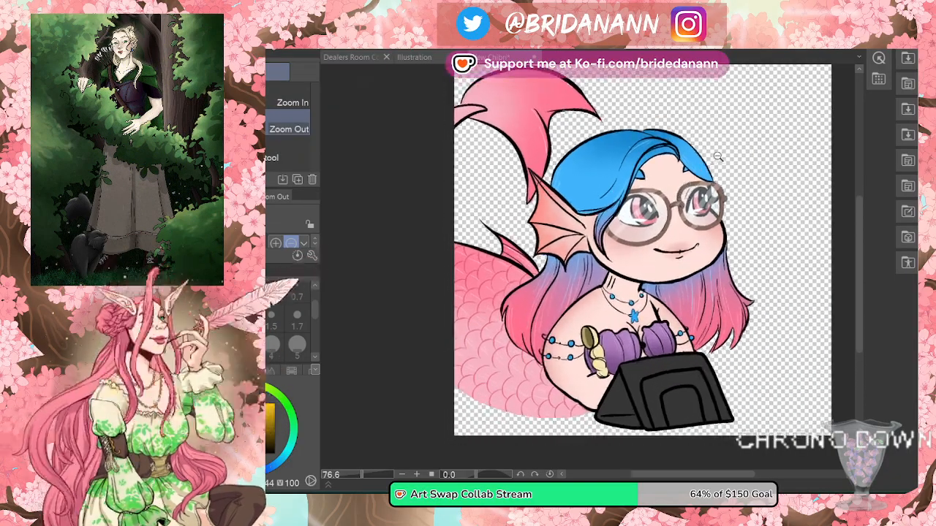
pyautogui.scroll(-2, 709, 124)
pyautogui.scroll(3, 727, 117)
pyautogui.scroll(-2, 727, 117)
pyautogui.scroll(3, 753, 95)
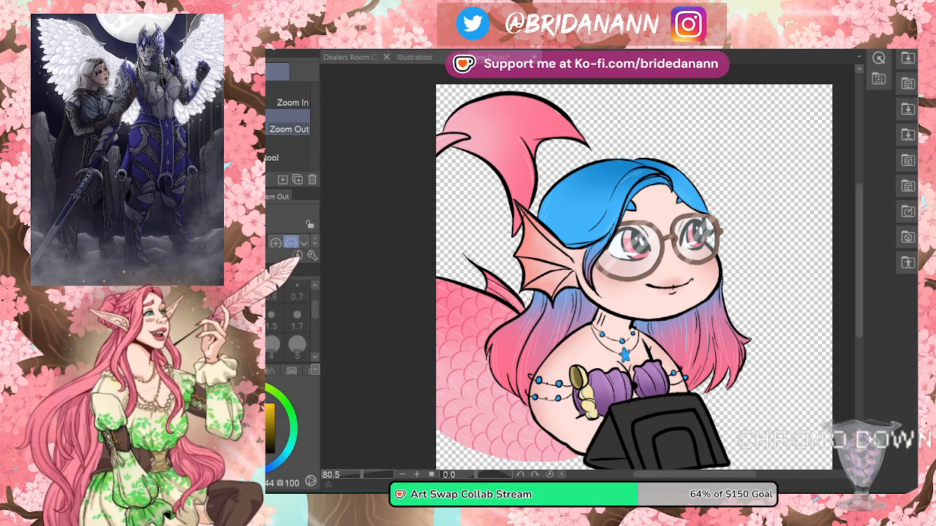
pyautogui.moveTo(733, 212); pyautogui.dragTo(753, 199)
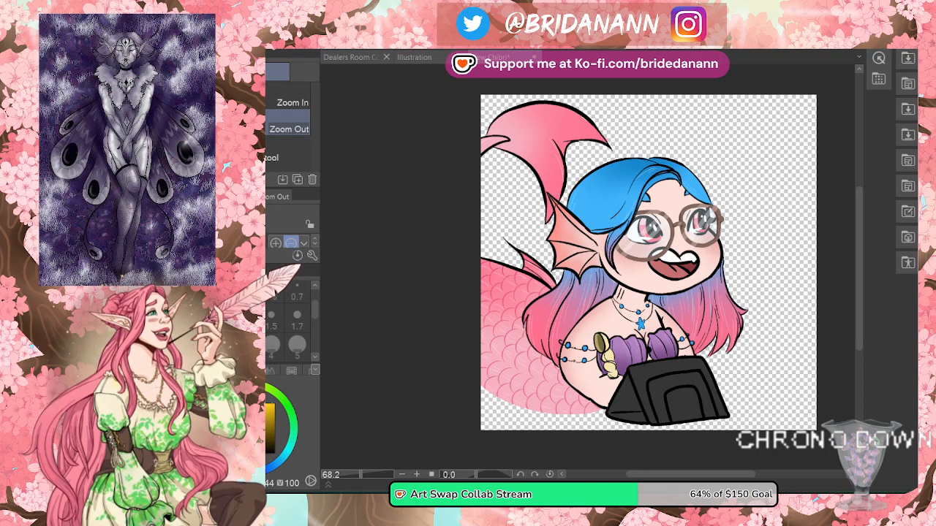
pyautogui.click(738, 192)
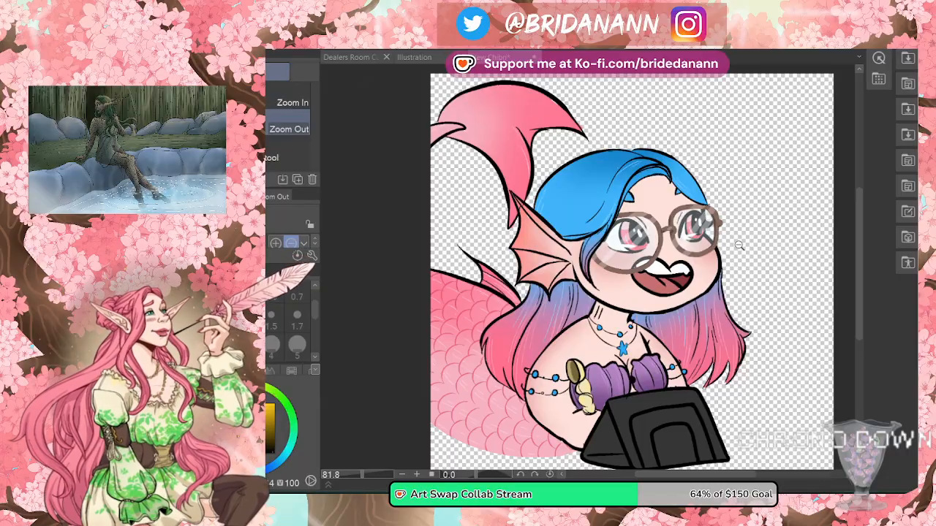
pyautogui.click(730, 189)
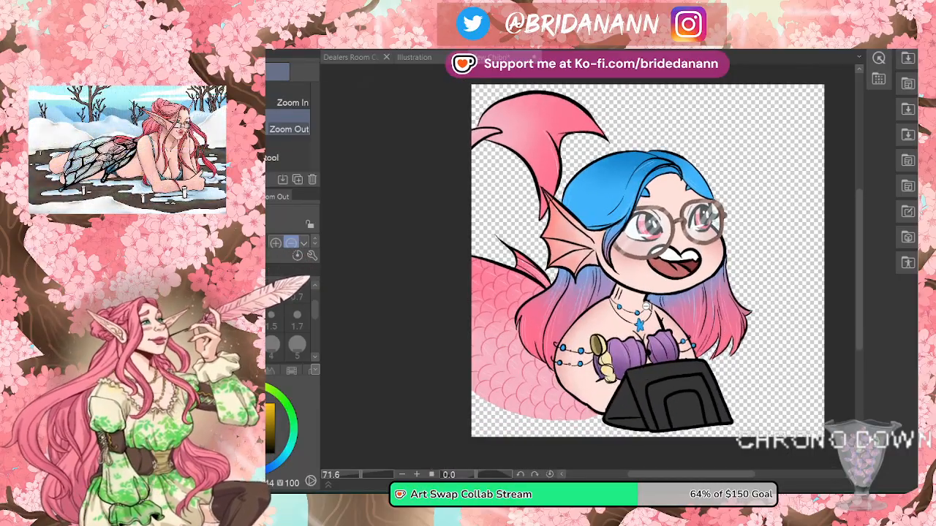
pyautogui.scroll(2, 776, 166)
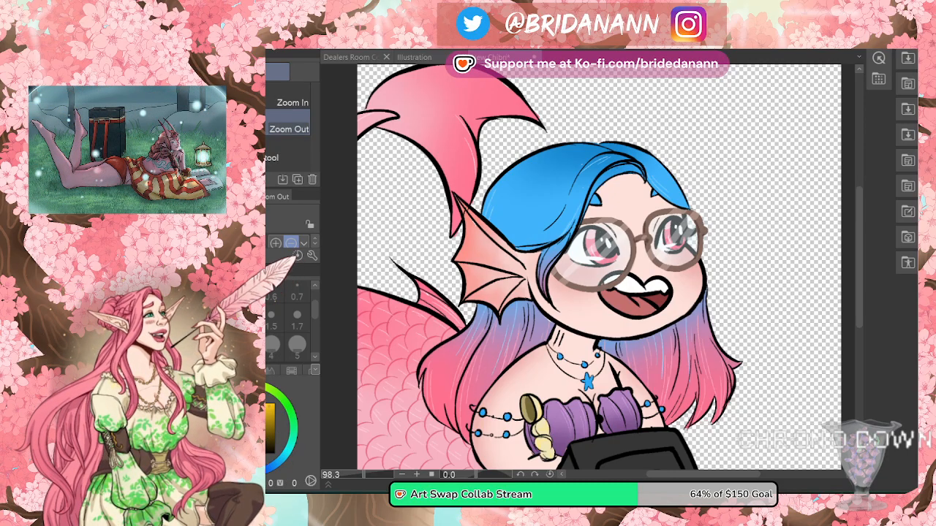
# Step: Draw four round bubbles rising from the open mouth and a burst of short pop lines above them with the Inker Oval pen
pyautogui.press('p')
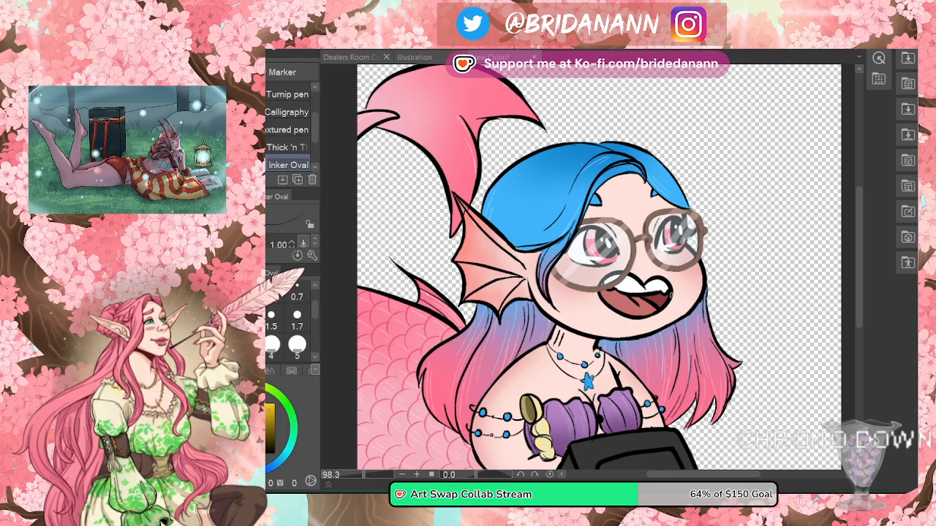
pyautogui.moveTo(674, 290)
pyautogui.mouseDown()
pyautogui.moveTo(668, 303)
pyautogui.moveTo(676, 299)
pyautogui.mouseUp()
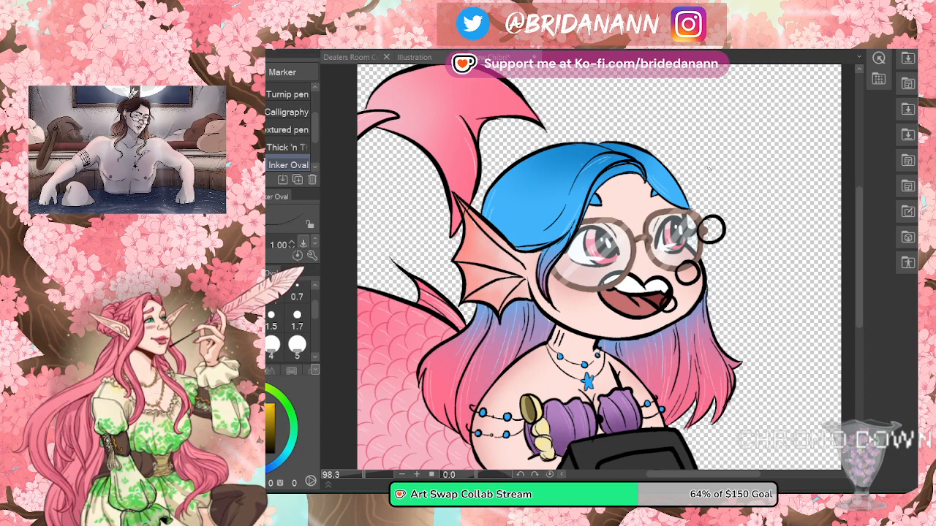
pyautogui.moveTo(693, 186)
pyautogui.mouseDown()
pyautogui.moveTo(685, 164)
pyautogui.moveTo(696, 155)
pyautogui.mouseUp()
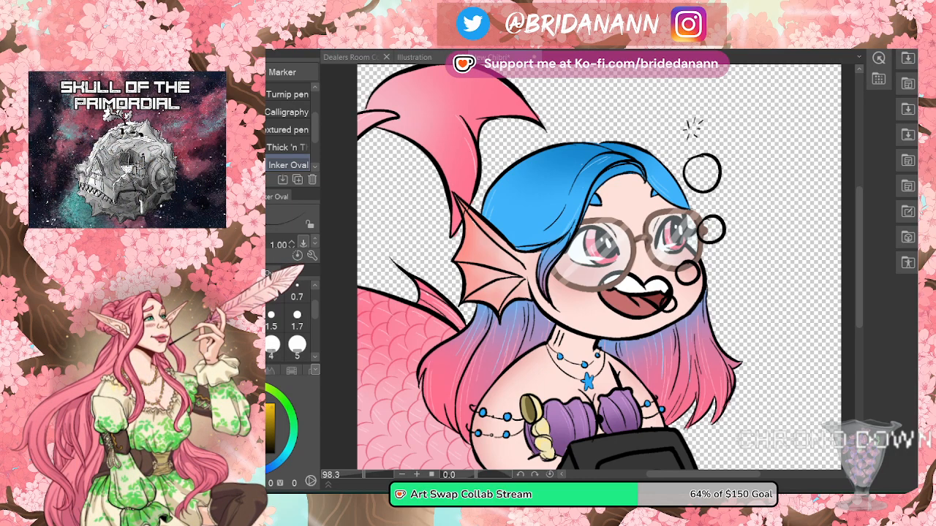
# Step: Sample the hair's blue and recolour the two lowest bubbles by the mouth with pale blue outlines
pyautogui.press('i')
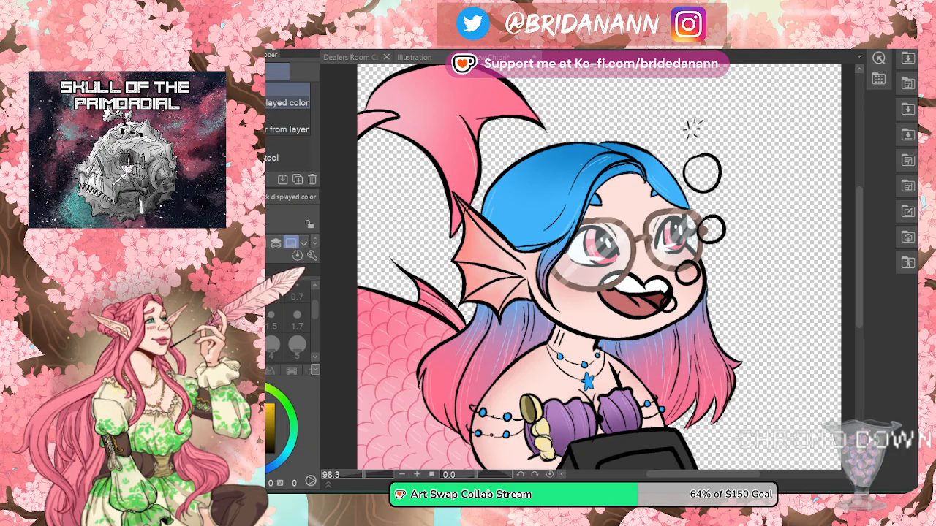
pyautogui.click(543, 197)
pyautogui.press('p')
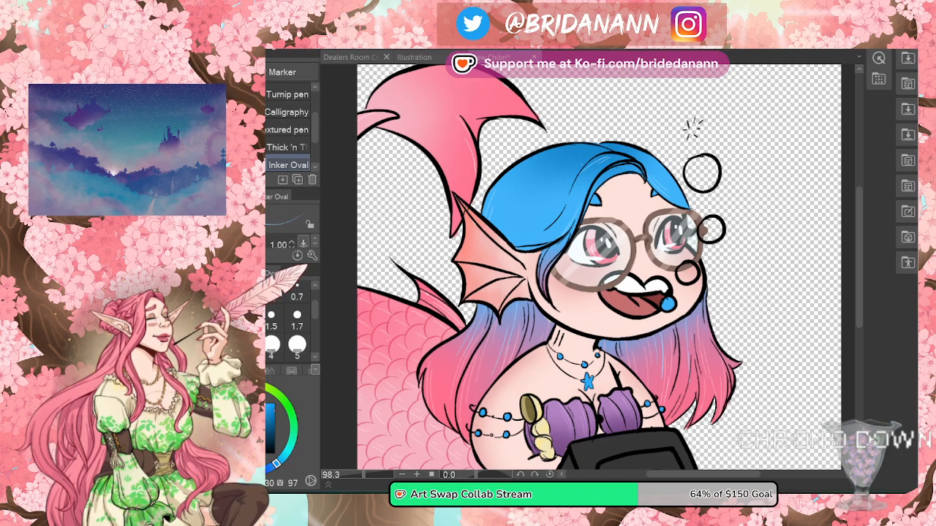
pyautogui.press('g')
pyautogui.hotkey('ctrl', 'z')
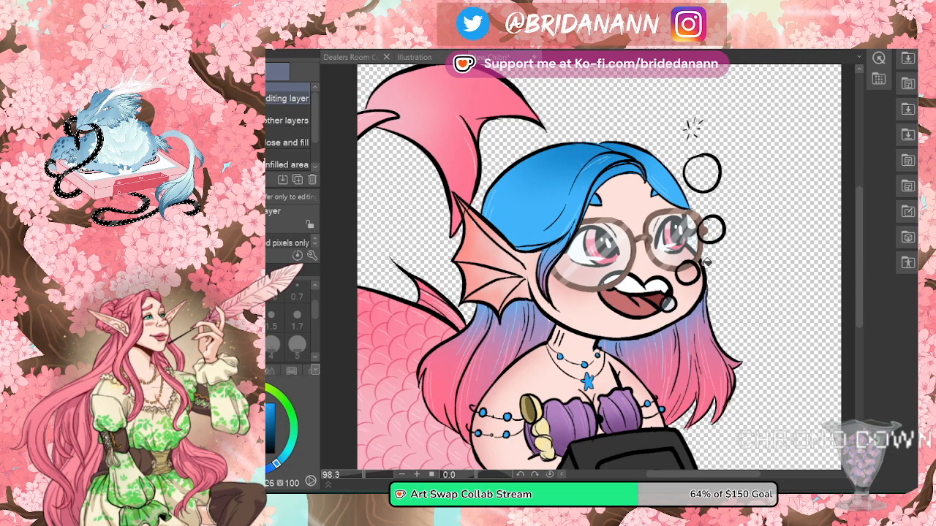
pyautogui.click(669, 304)
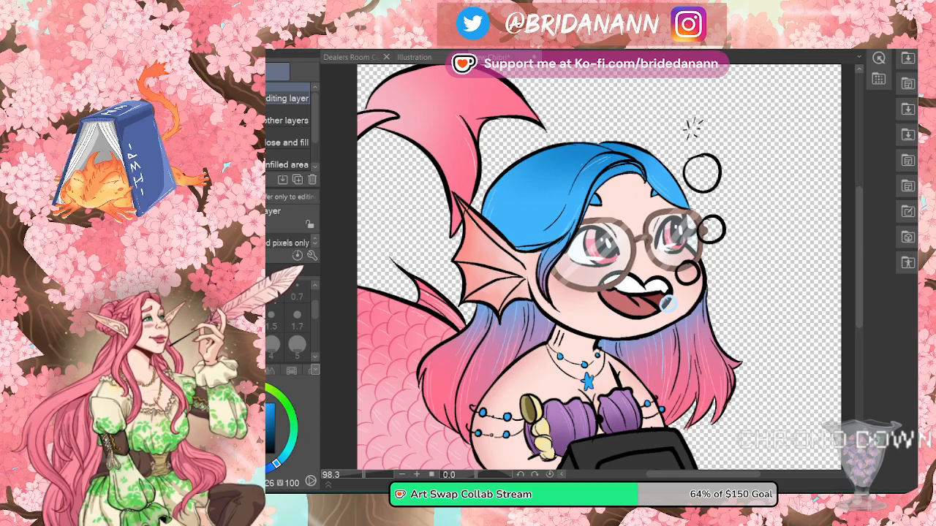
pyautogui.hotkey('ctrl', 'z')
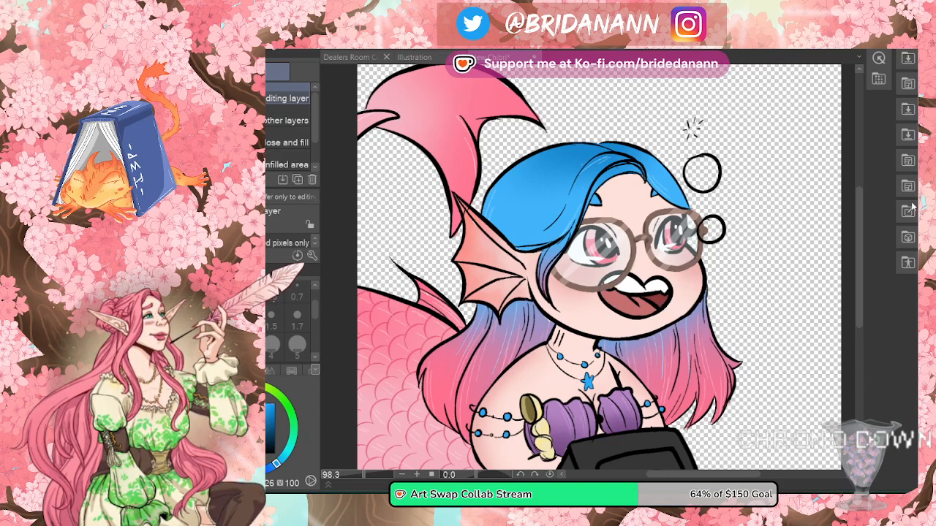
pyautogui.hotkey('ctrl', 'y')
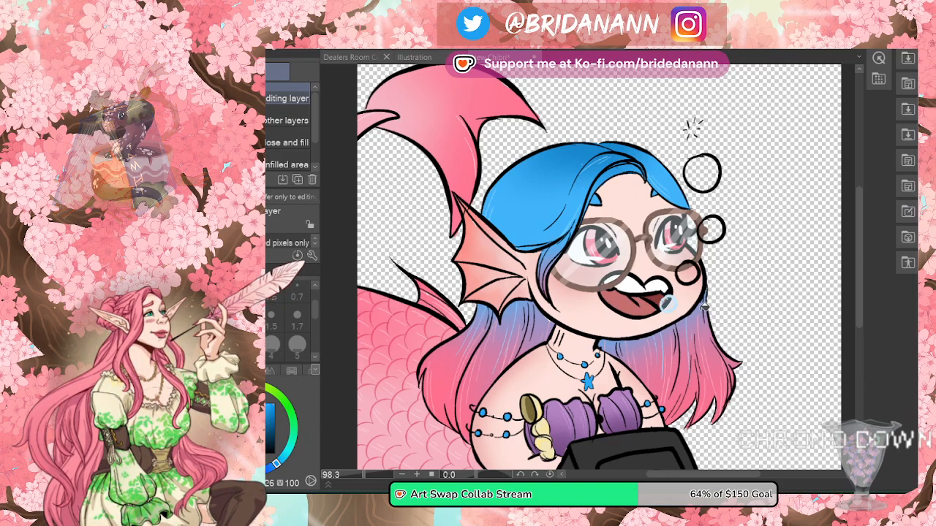
pyautogui.hotkey('ctrl', 'z')
pyautogui.hotkey('ctrl', 'y')
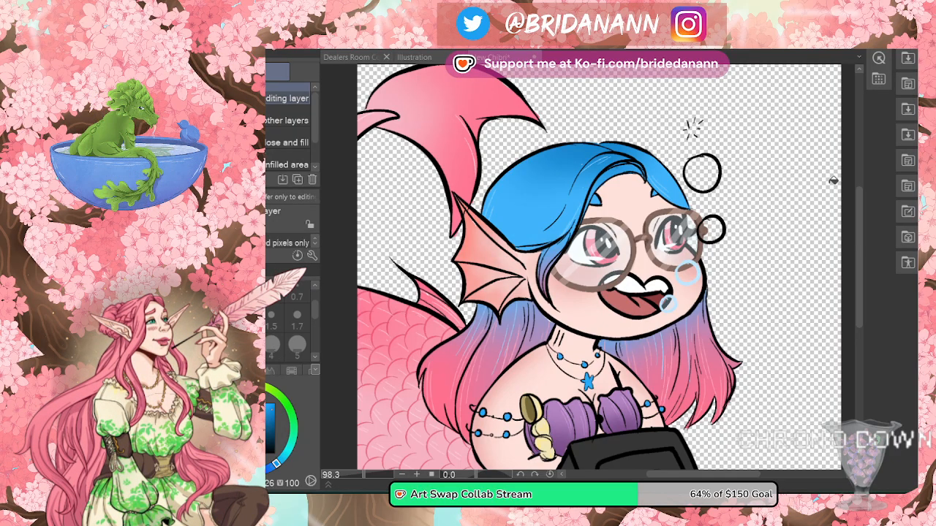
# Step: Paint the third bubble beside the glasses translucent blue and recolour its black outline pale blue
pyautogui.press('p')
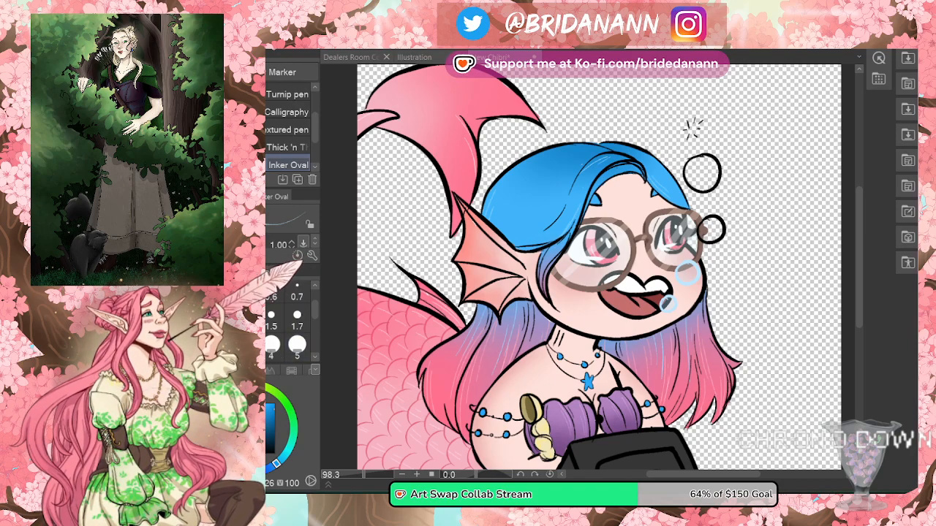
pyautogui.moveTo(703, 224)
pyautogui.mouseDown()
pyautogui.moveTo(715, 232)
pyautogui.moveTo(705, 239)
pyautogui.mouseUp()
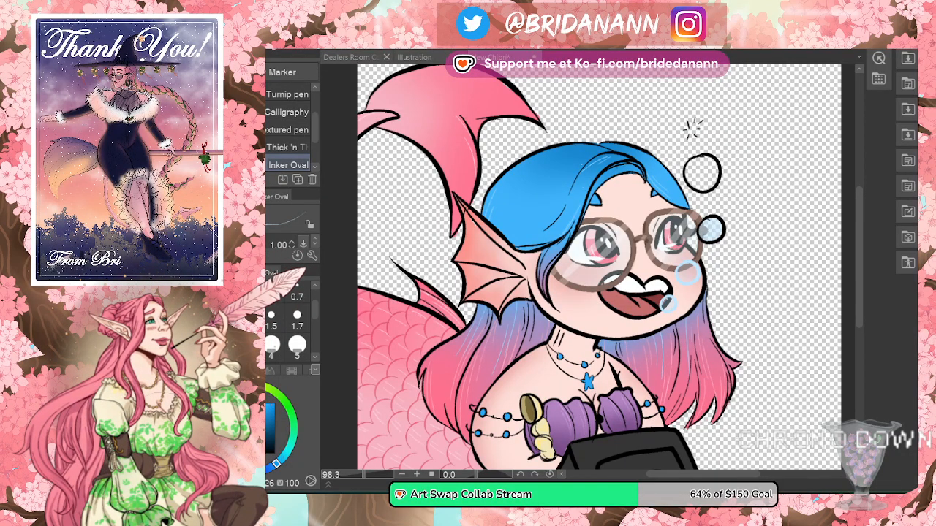
pyautogui.press('g')
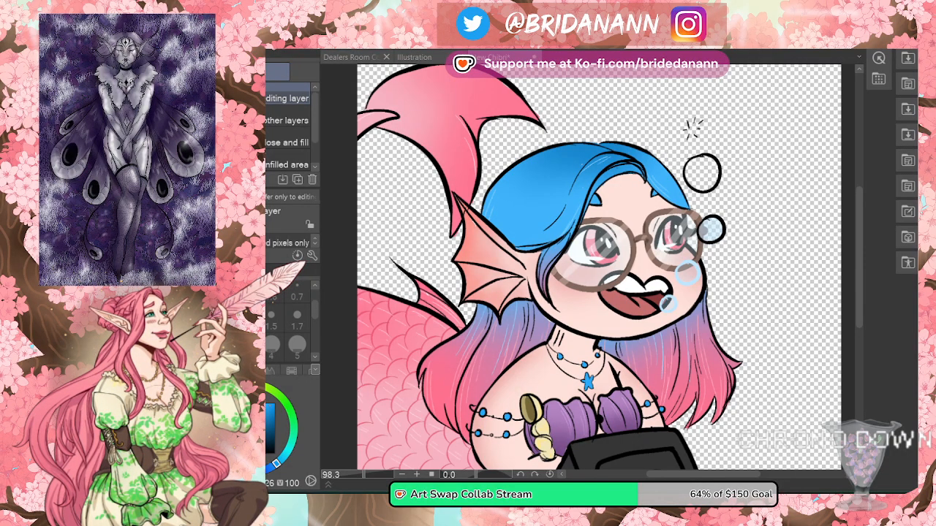
pyautogui.click(710, 230)
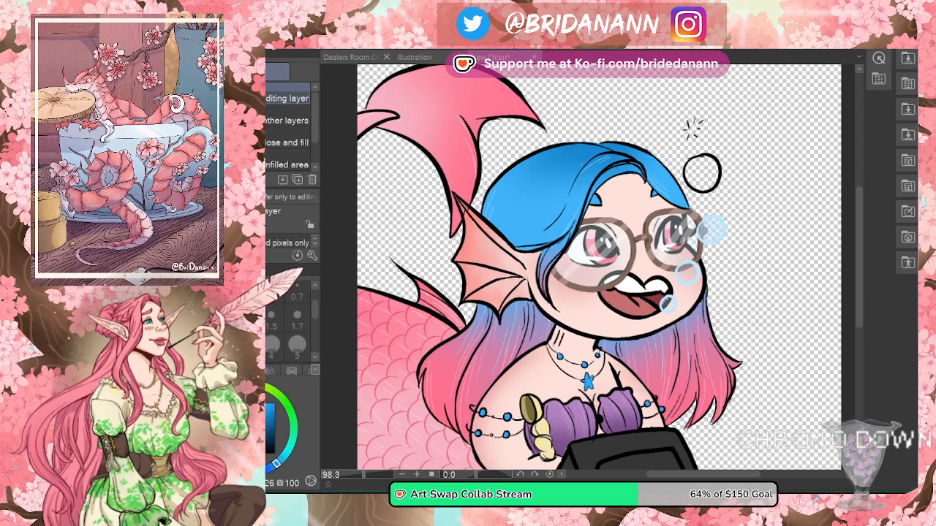
# Step: Recolour the topmost bubble's outline pale blue and paint its inside translucent blue with the Inker Oval pen
pyautogui.moveTo(860, 220); pyautogui.dragTo(859, 202)
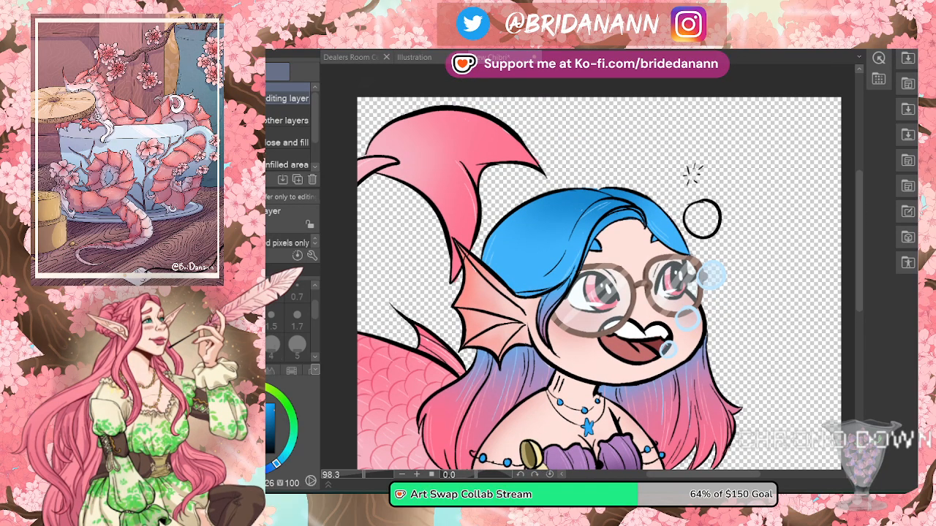
pyautogui.click(715, 240)
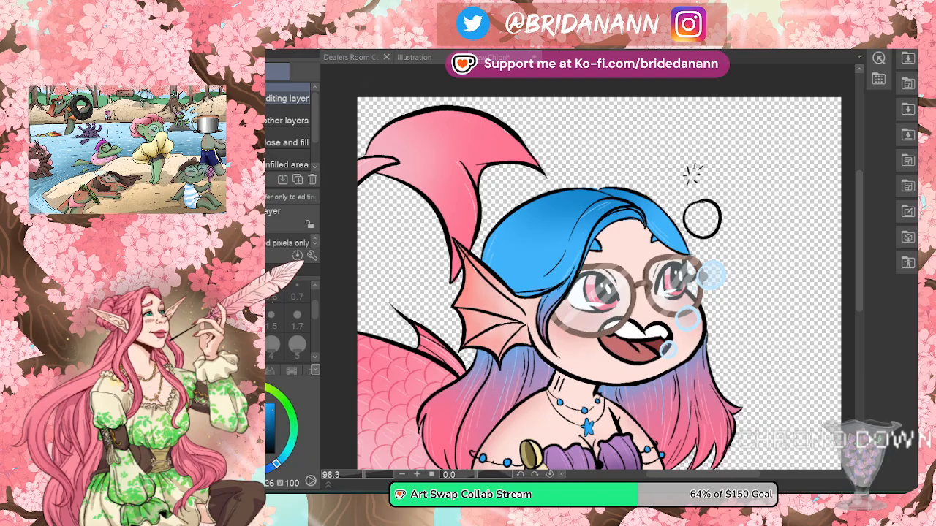
pyautogui.click(730, 214)
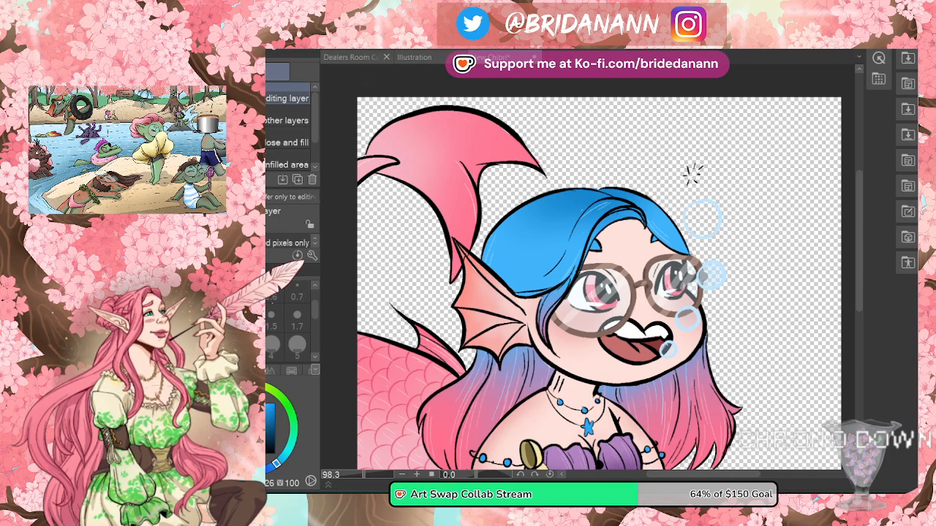
pyautogui.press('p')
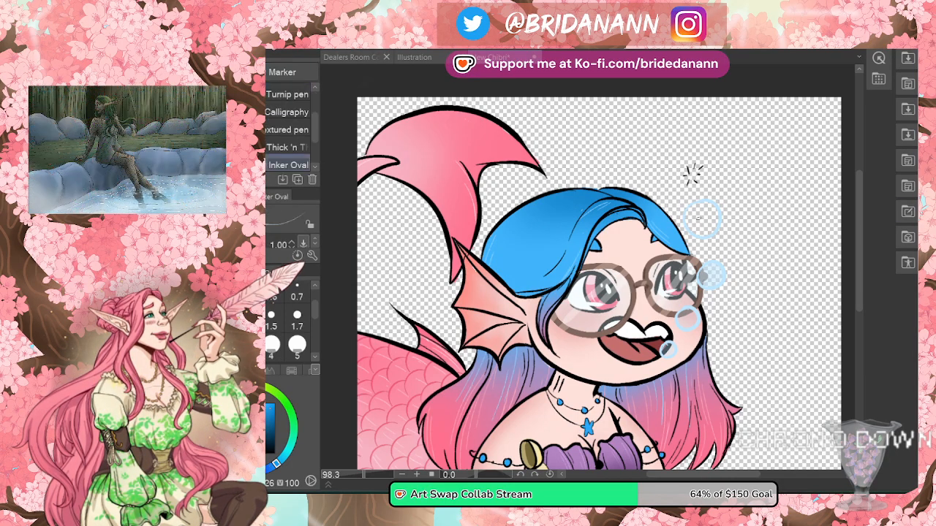
pyautogui.moveTo(696, 210)
pyautogui.mouseDown()
pyautogui.moveTo(704, 232)
pyautogui.moveTo(690, 223)
pyautogui.moveTo(709, 205)
pyautogui.moveTo(717, 223)
pyautogui.mouseUp()
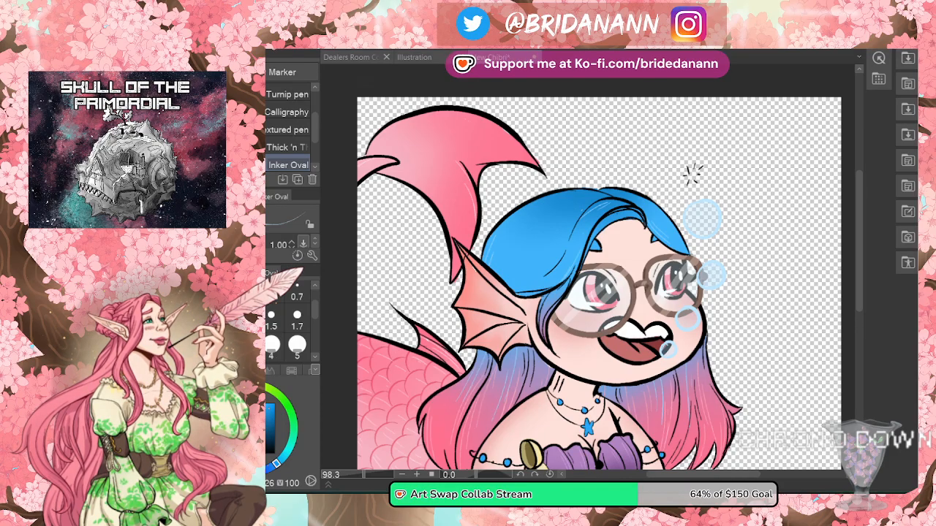
# Step: Hide the bubbles and pop lines and save the mermaid drawing
pyautogui.press('g')
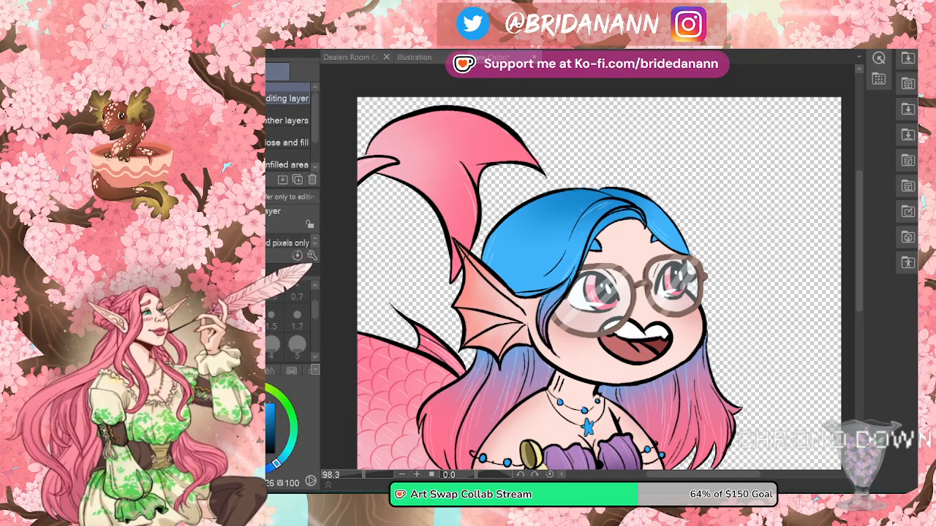
pyautogui.hotkey('alt', 'f')
pyautogui.click(591, 76)
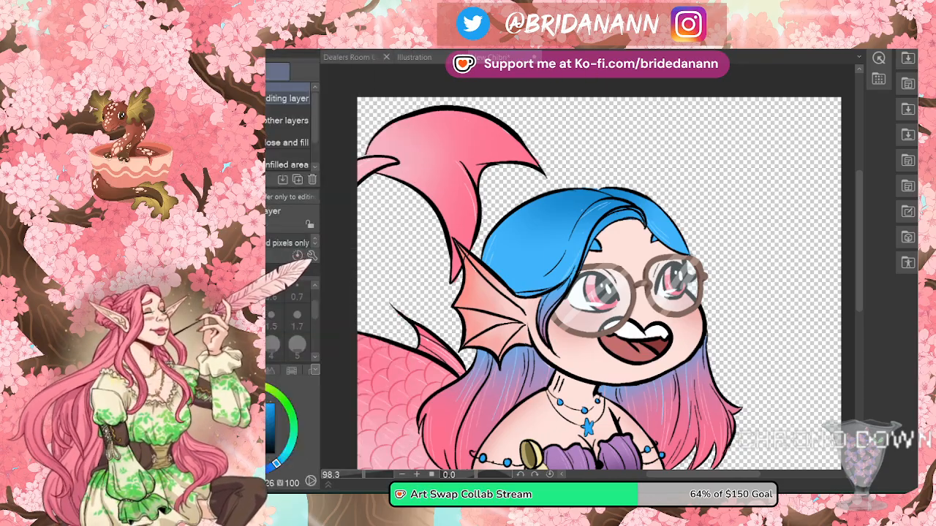
pyautogui.hotkey('alt', 'space')
pyautogui.moveTo(550, 142); pyautogui.dragTo(513, 145)
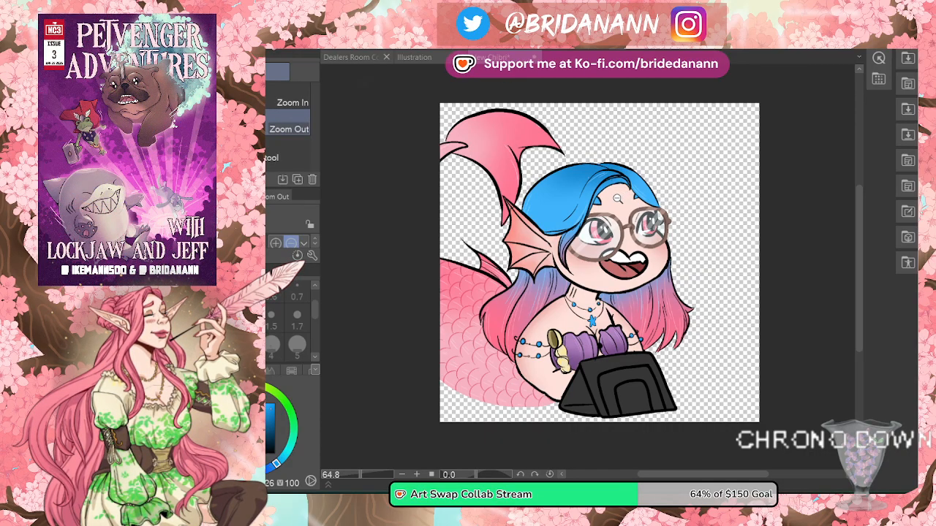
pyautogui.scroll(-2, 627, 188)
pyautogui.scroll(2, 628, 187)
pyautogui.click(187, 20)
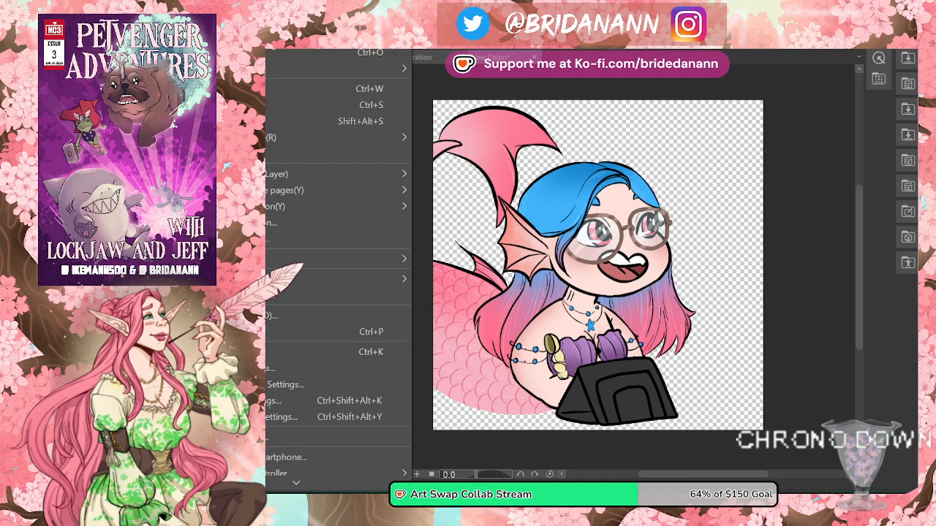
pyautogui.click(227, 104)
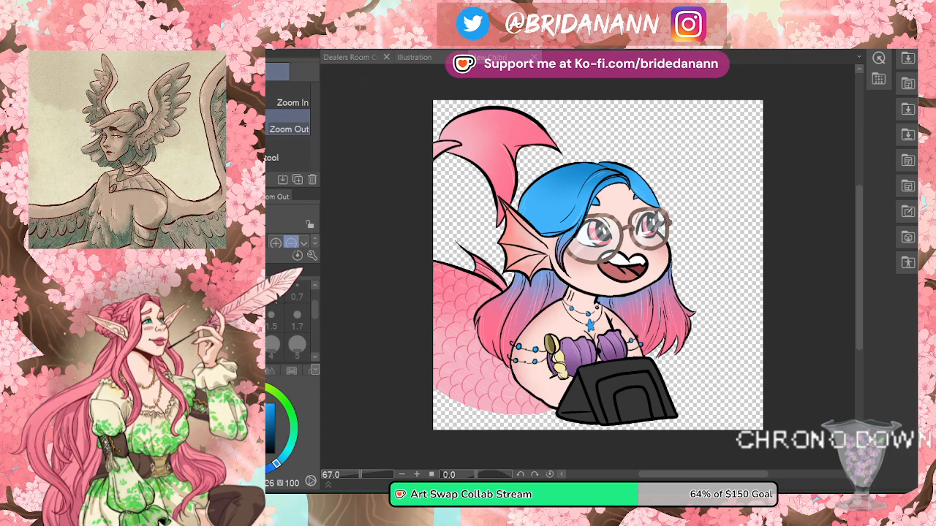
# Step: Save the mermaid drawing under the new name "Mer-PNG Bri" in Clip Studio format
pyautogui.click(187, 20)
pyautogui.click(227, 122)
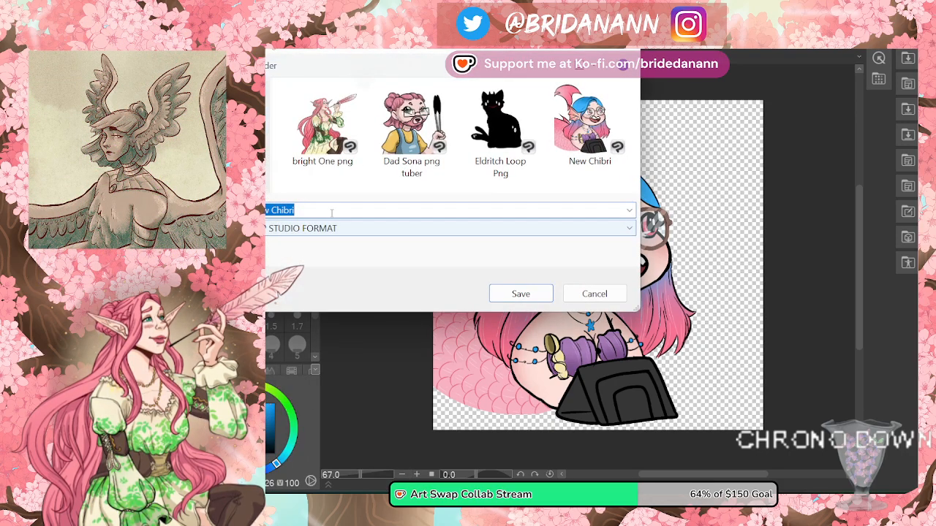
pyautogui.click(331, 212)
pyautogui.hotkey('ctrl', 'a')
pyautogui.press('BackSpace')
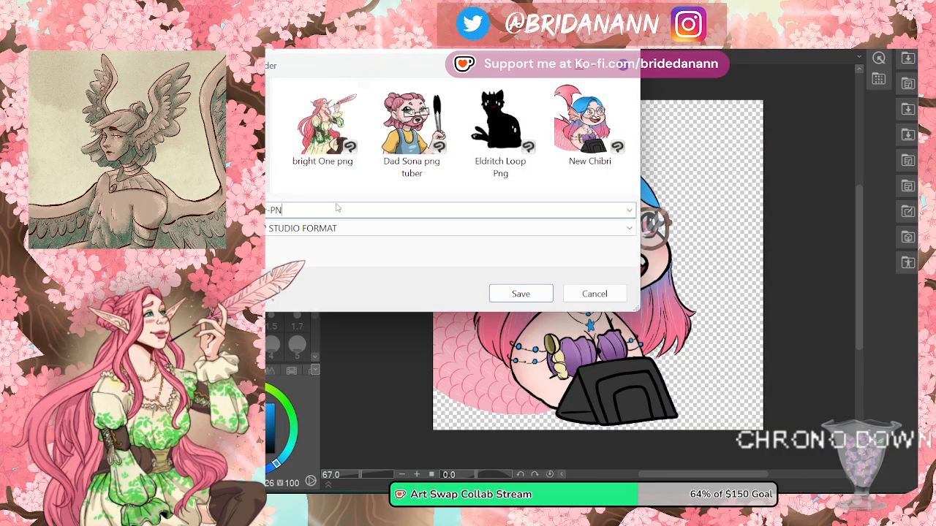
pyautogui.write('Bri')
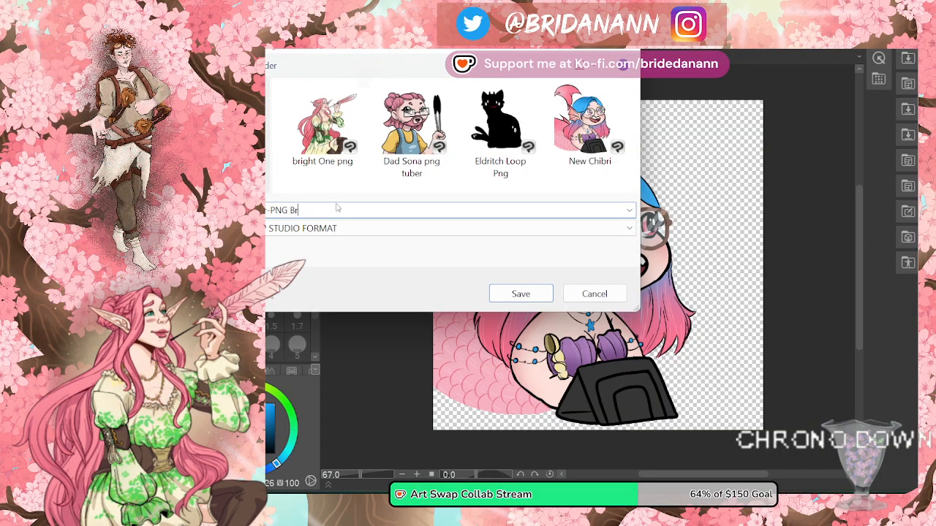
pyautogui.click(330, 230)
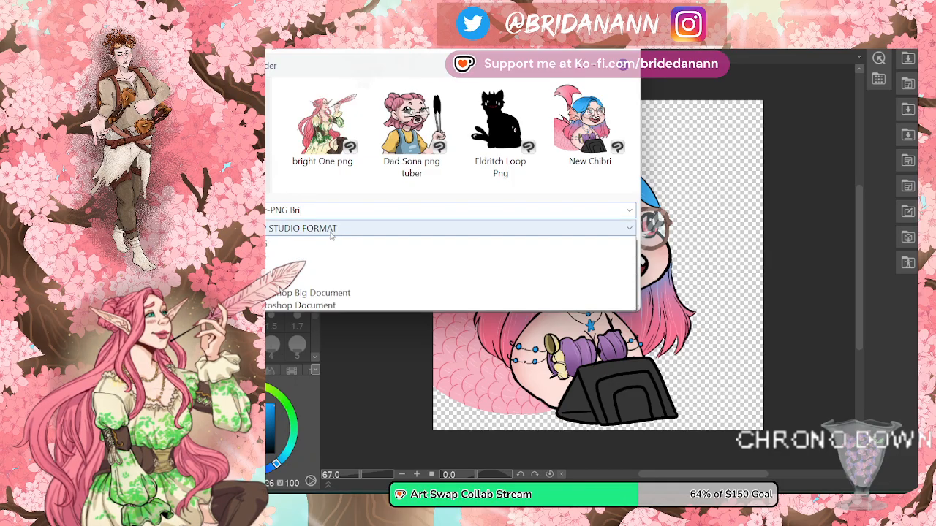
pyautogui.click(329, 236)
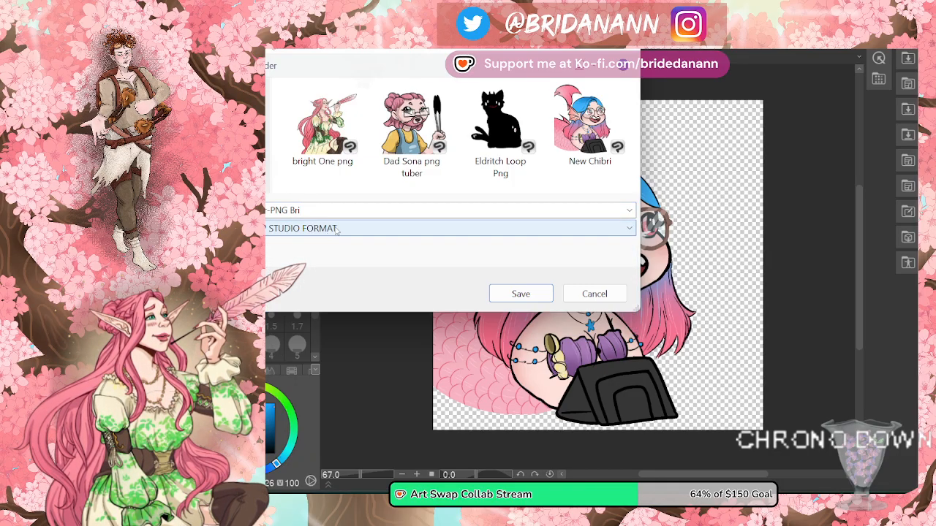
pyautogui.click(521, 293)
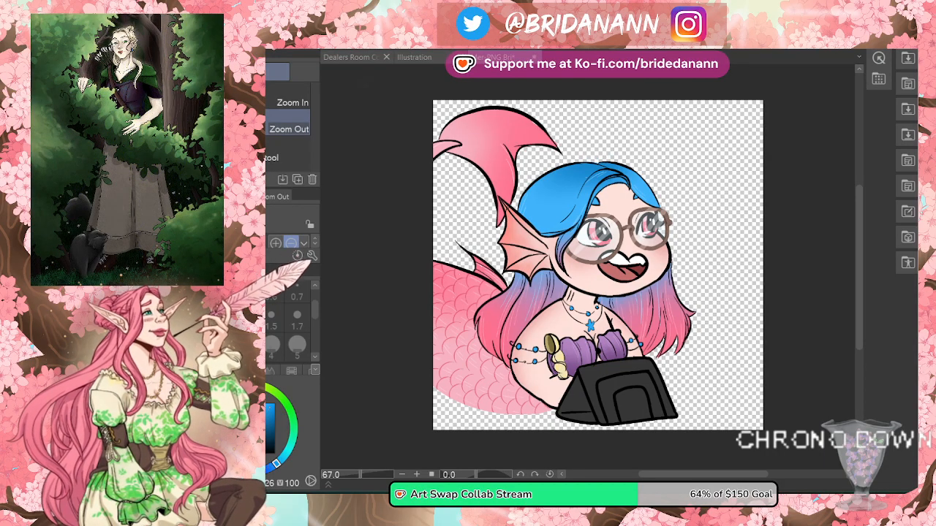
# Step: Switch the mermaid's shell-holding hand, hair and tail to their alternate poses
pyautogui.hotkey('ctrl', 'z')
pyautogui.hotkey('ctrl', 'z')
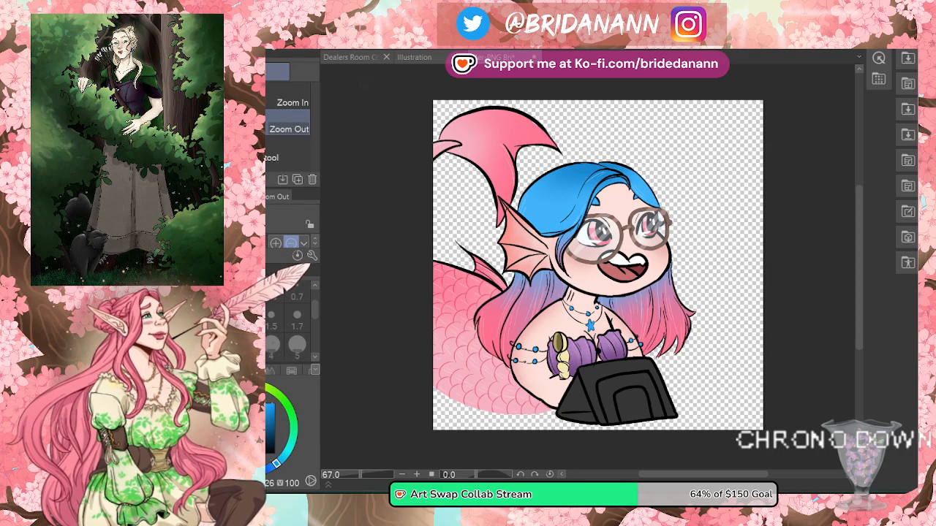
pyautogui.hotkey('ctrl', 'z')
pyautogui.hotkey('ctrl', 'y')
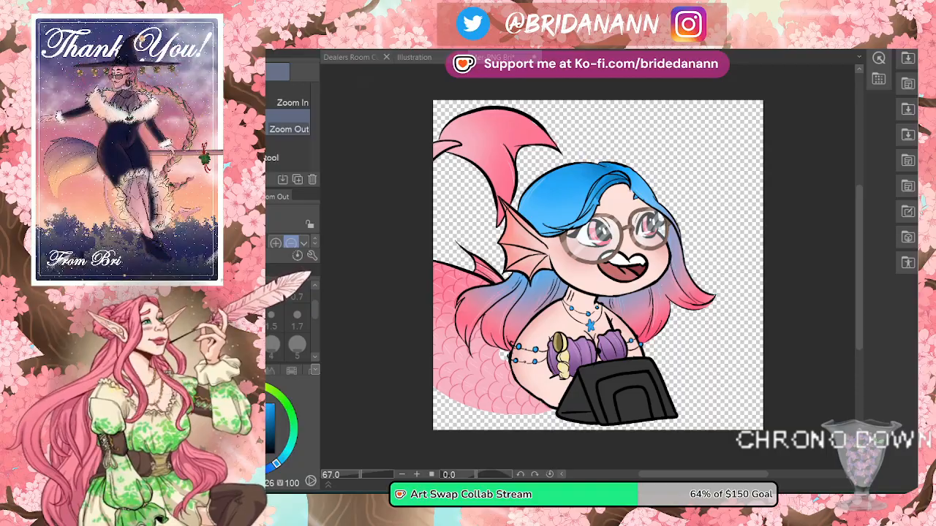
pyautogui.hotkey('ctrl', 'z')
pyautogui.hotkey('ctrl', 'z')
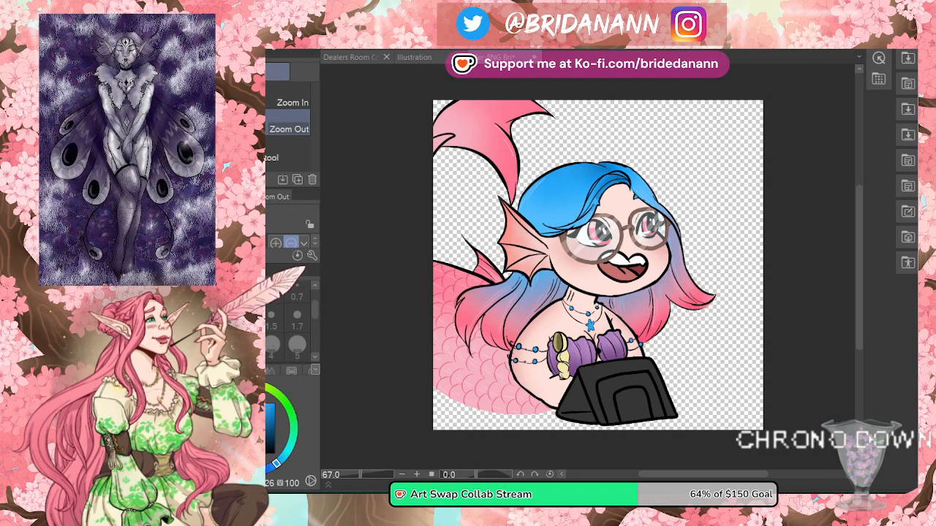
# Step: Save the open-eyed, open-mouthed pose as a PNG named "Mer-PNG Bri open open", accepting the loss of layer information
pyautogui.click(200, 6)
pyautogui.click(329, 120)
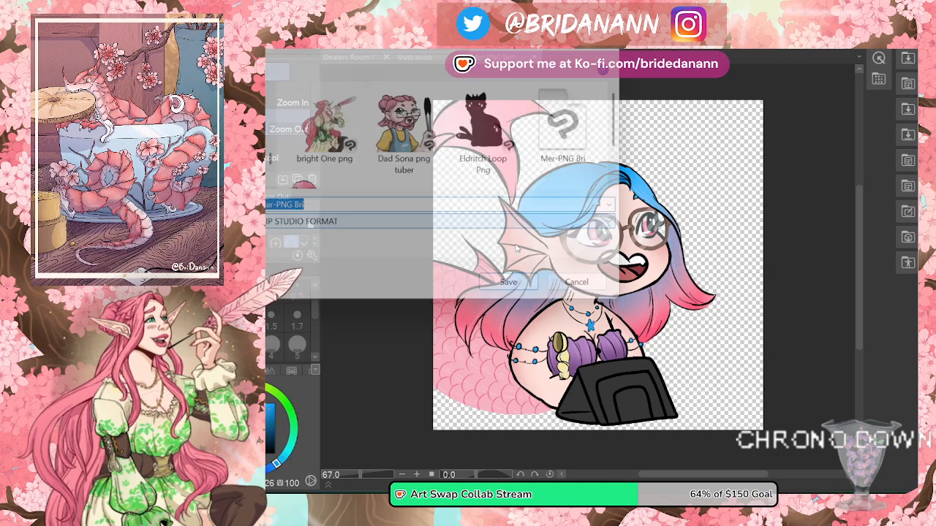
pyautogui.click(390, 229)
pyautogui.click(328, 275)
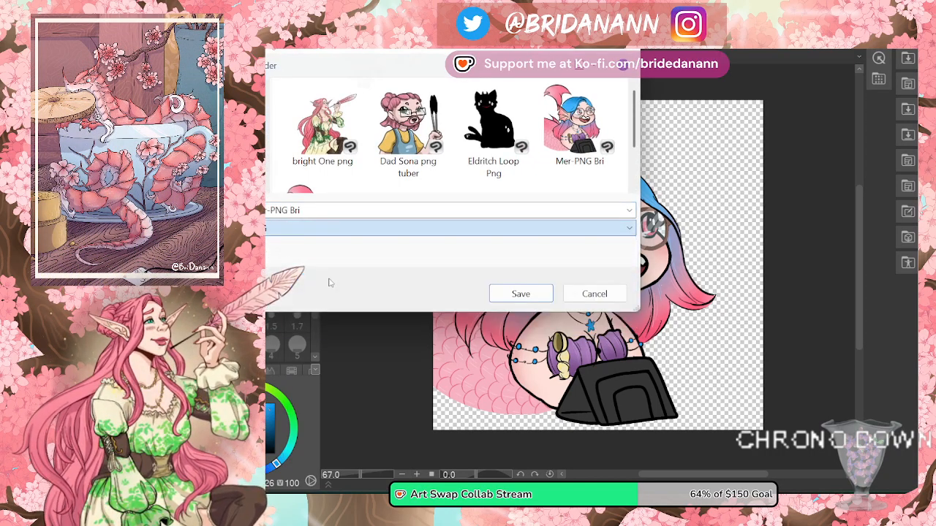
pyautogui.tripleClick(352, 213)
pyautogui.click(352, 213)
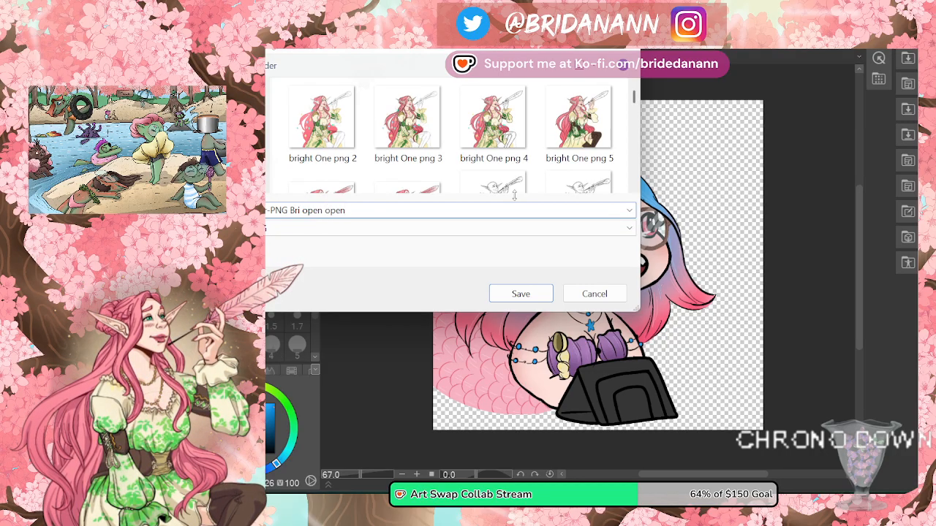
pyautogui.click(520, 293)
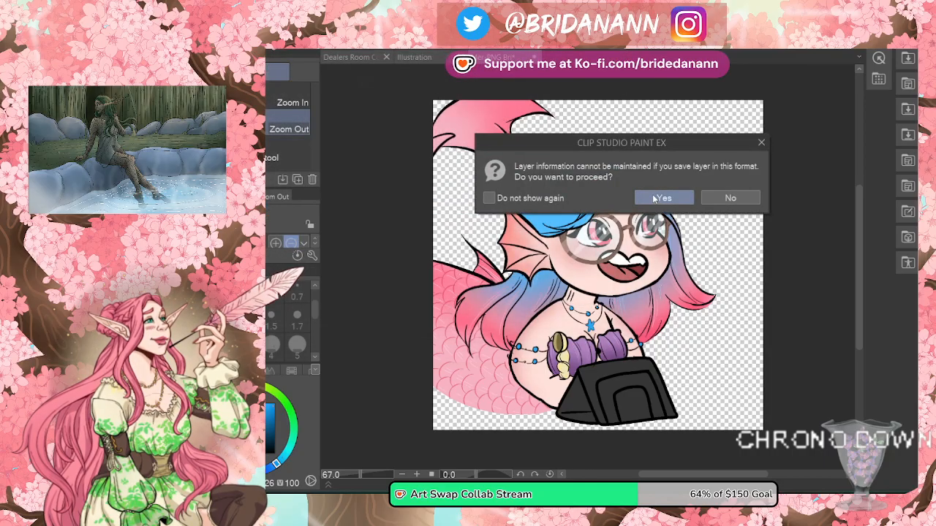
pyautogui.click(660, 196)
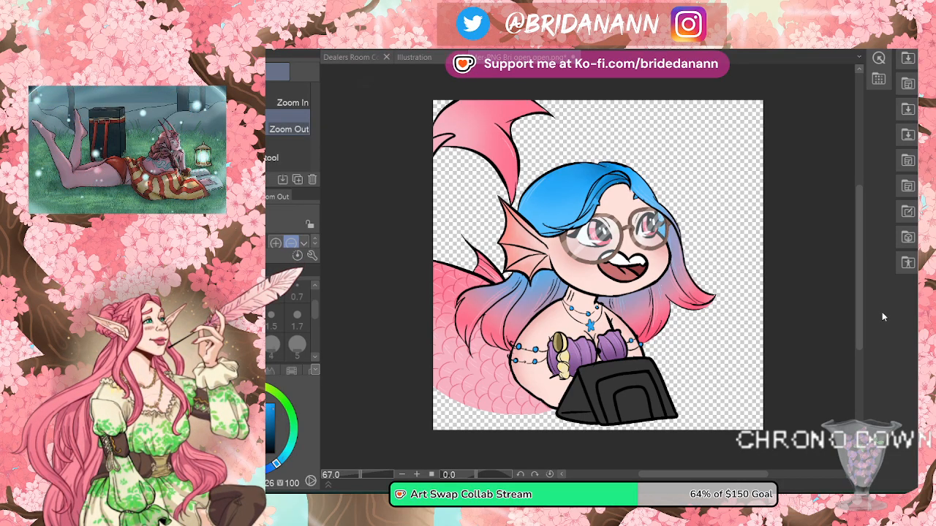
# Step: Save the open-eyed pose again, replacing the existing file "Mer-PNG Bri open open.png"
pyautogui.click(199, 3)
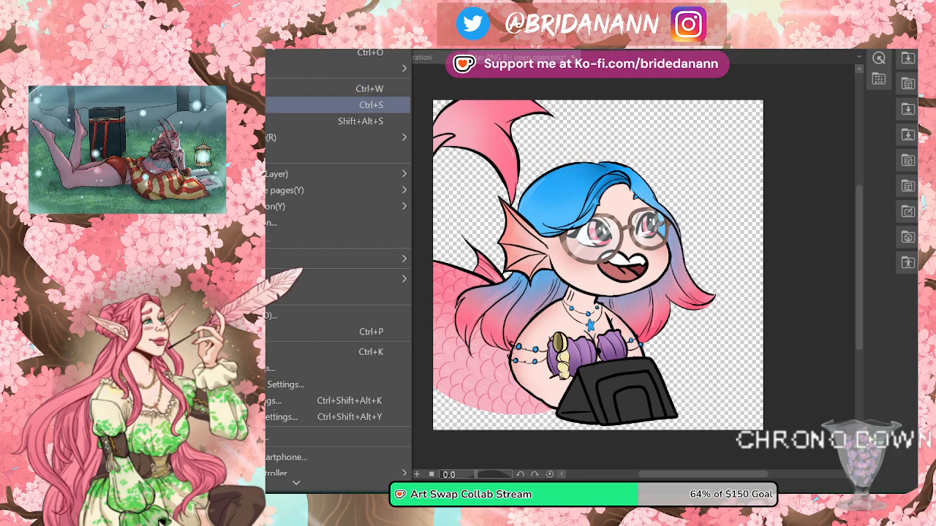
pyautogui.click(292, 105)
pyautogui.click(516, 293)
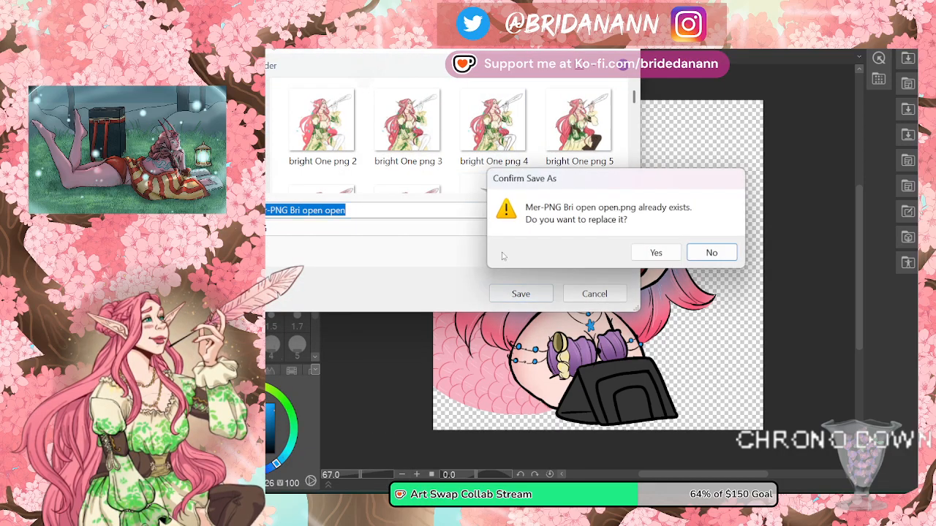
pyautogui.click(655, 251)
pyautogui.click(661, 199)
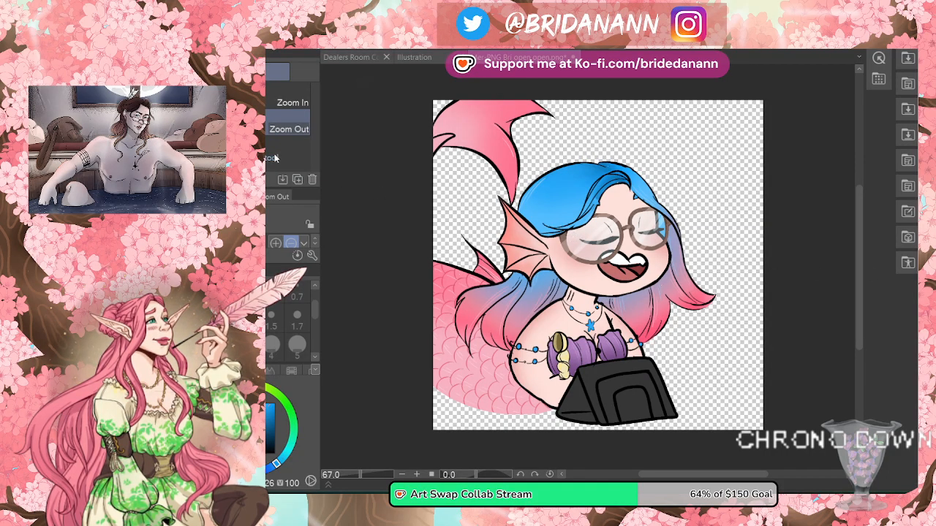
# Step: Save the closed-eyed, open-mouthed version as a separate PNG named "Mer-PNG Bri closed open"
pyautogui.click(193, 22)
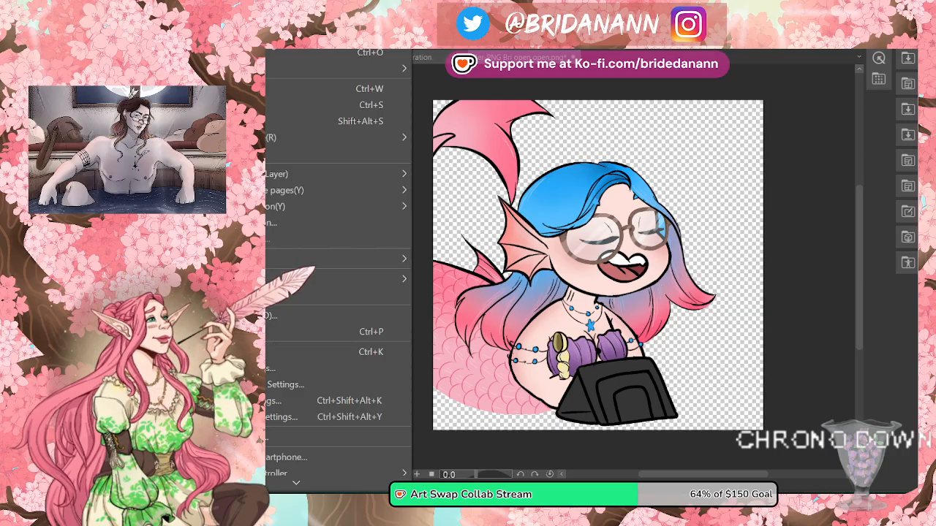
pyautogui.click(344, 121)
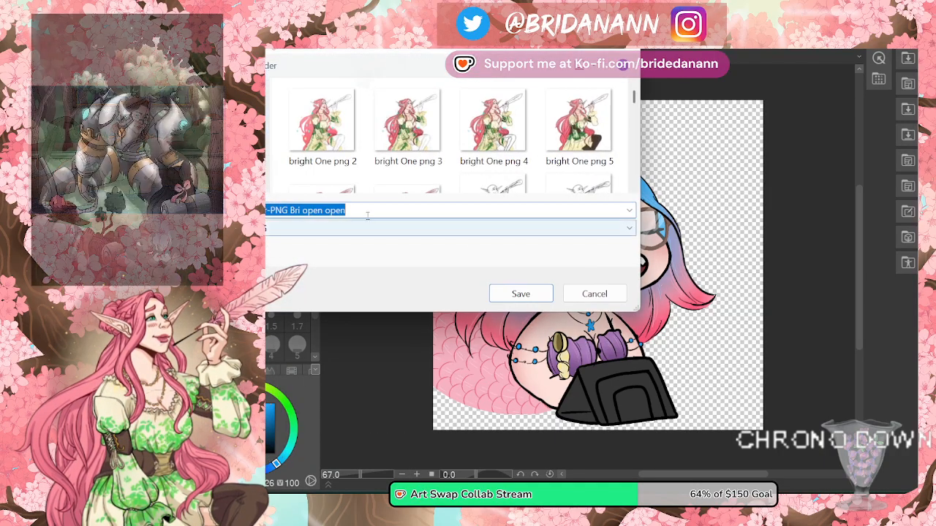
pyautogui.click(395, 208)
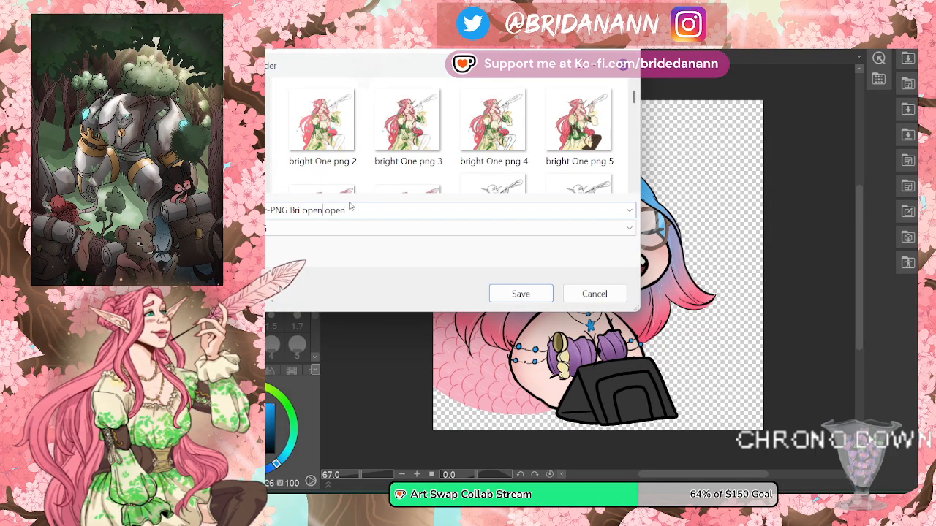
pyautogui.write('\\')
pyautogui.press('BackSpace')
pyautogui.press('BackSpace')
pyautogui.press('BackSpace')
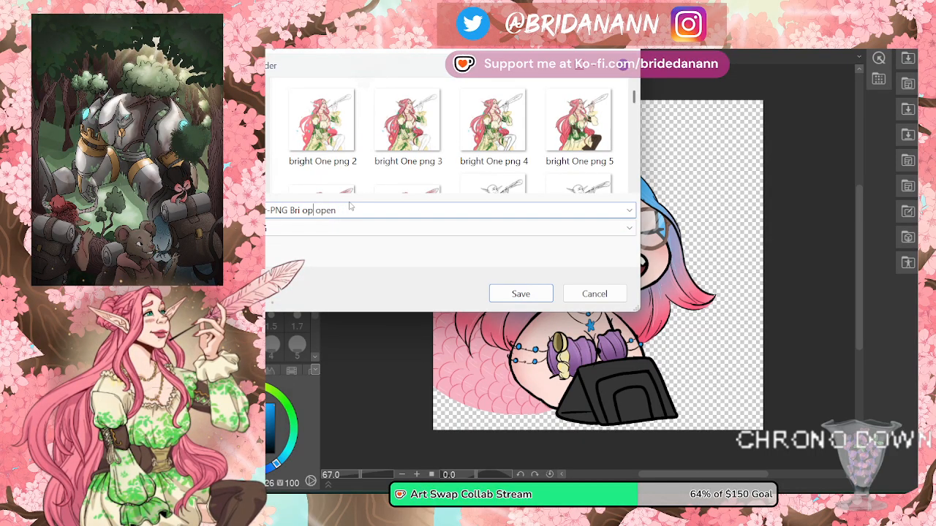
pyautogui.write('clo')
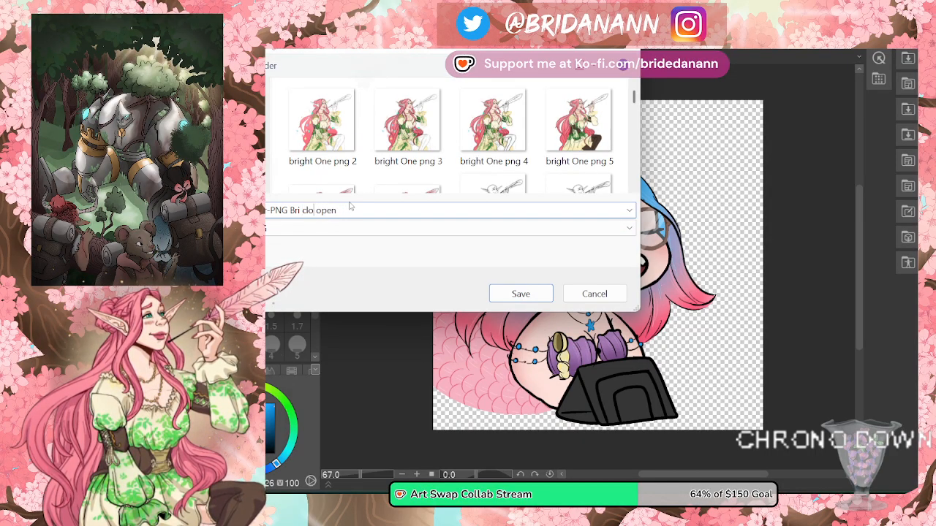
pyautogui.write('sed')
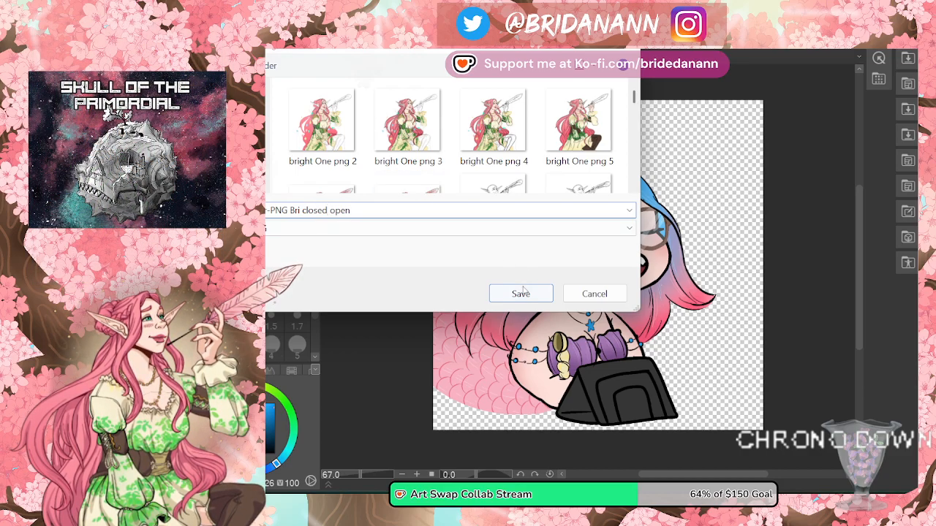
pyautogui.click(522, 292)
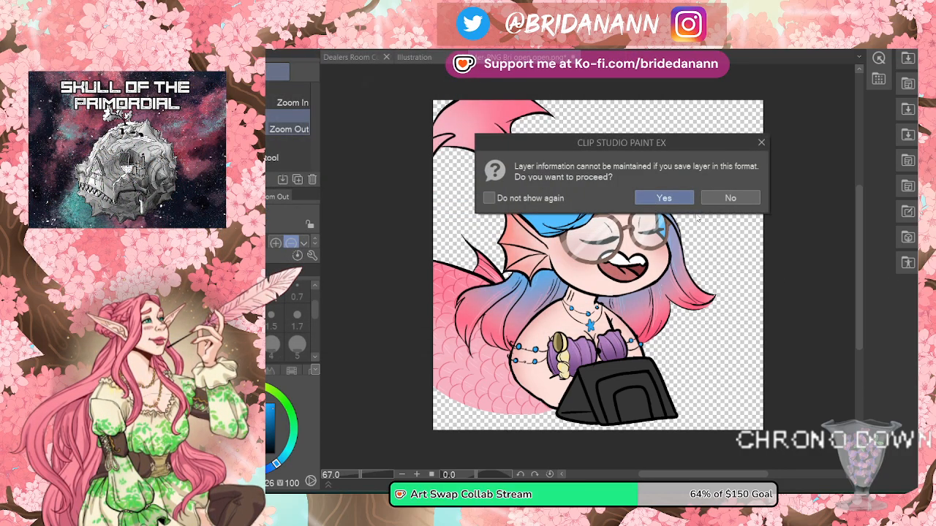
# Step: Confirm saving the closed-eyes, open-mouth mermaid as a PNG without layer information, and delete the selected layer
pyautogui.click(663, 198)
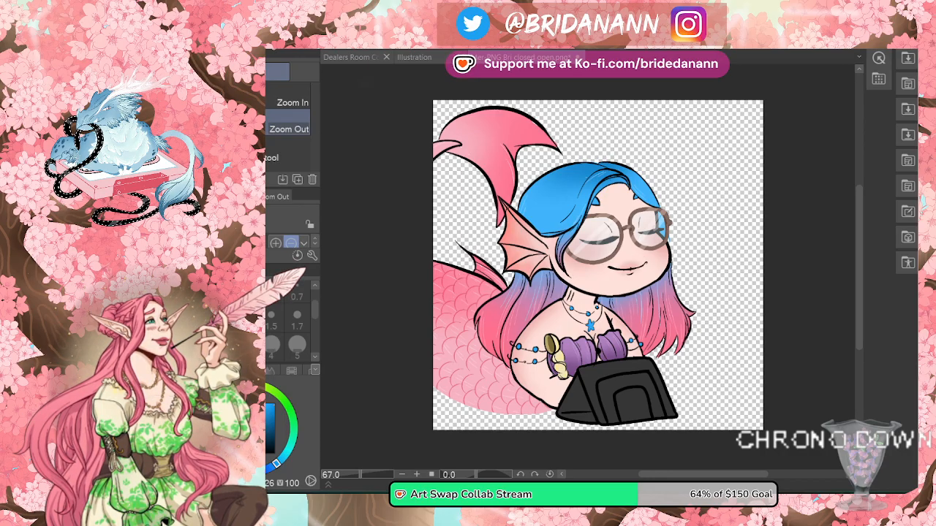
pyautogui.press('Delete')
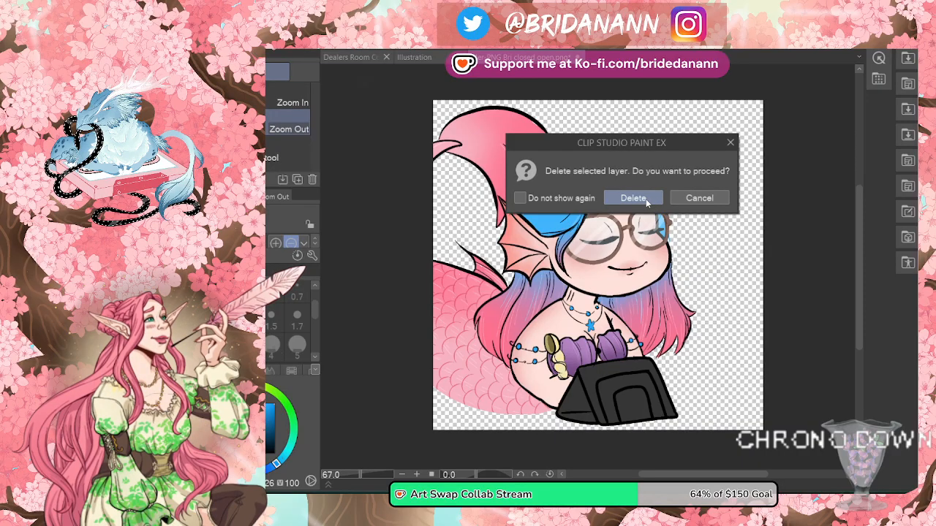
pyautogui.click(631, 196)
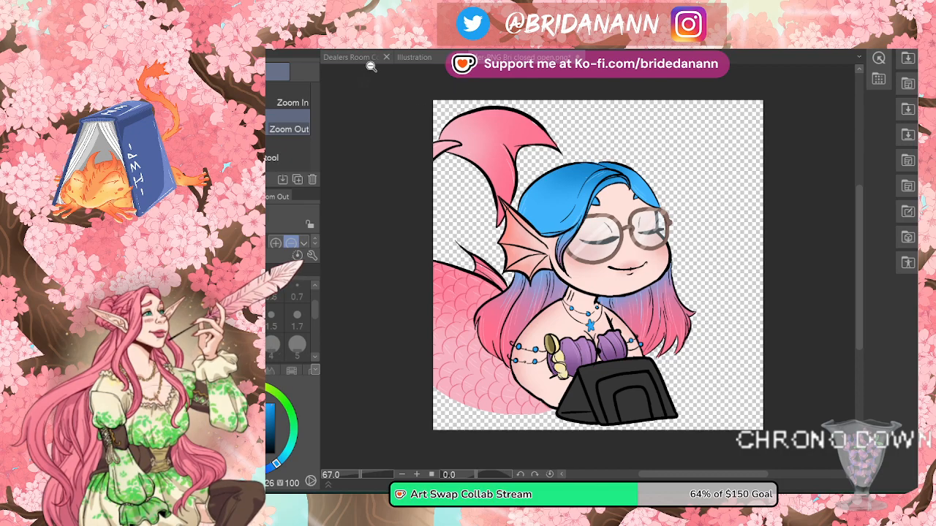
# Step: Save the closed-eyes, closed-mouth image as a separate PNG, changing the end of the file name to "closed closed" and accepting the layer loss
pyautogui.click(185, 5)
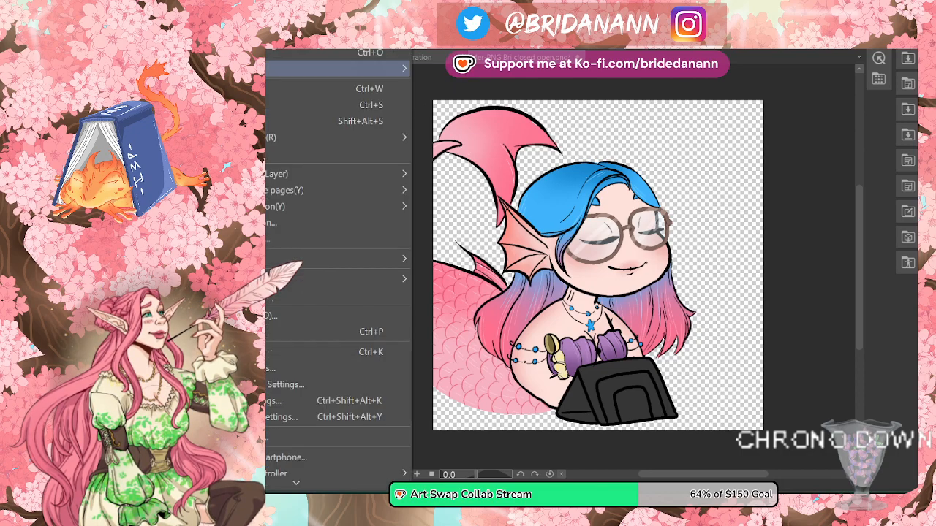
pyautogui.click(241, 121)
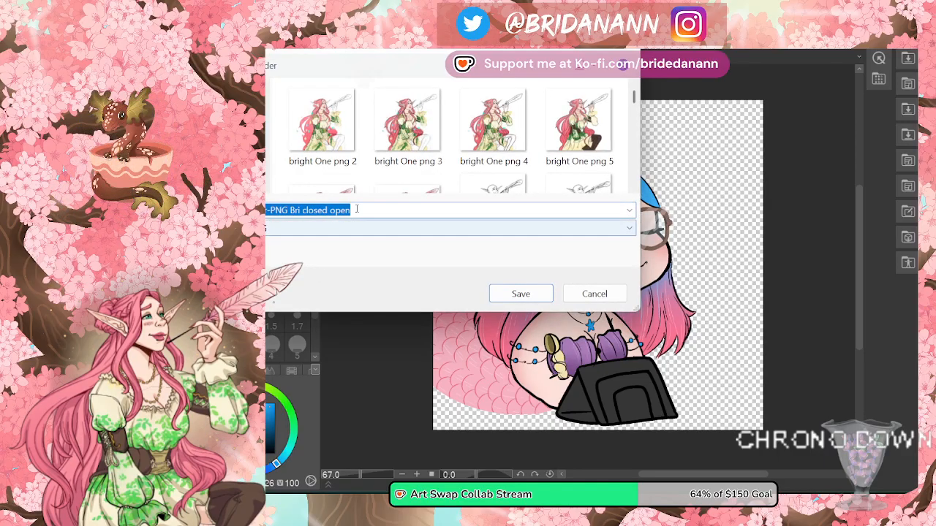
pyautogui.click(356, 210)
pyautogui.press('BackSpace')
pyautogui.press('BackSpace')
pyautogui.press('BackSpace')
pyautogui.press('BackSpace')
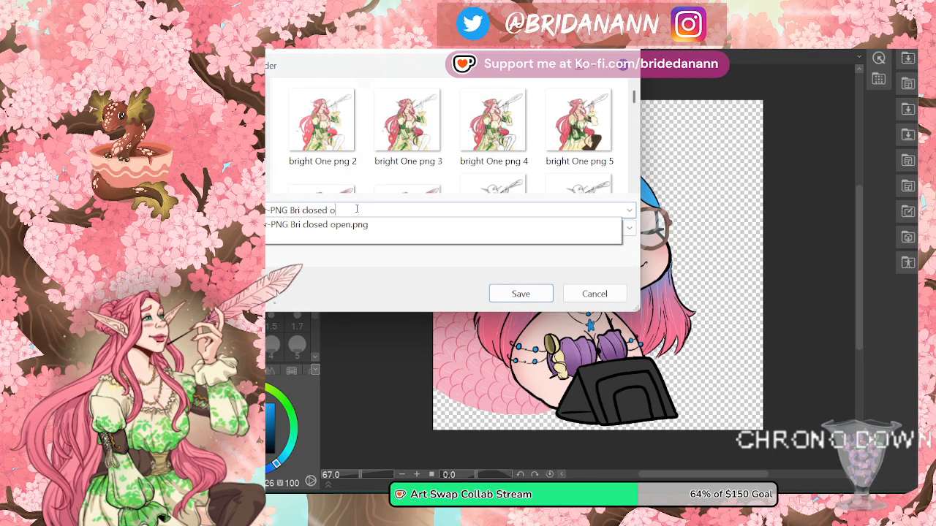
pyautogui.write('cl')
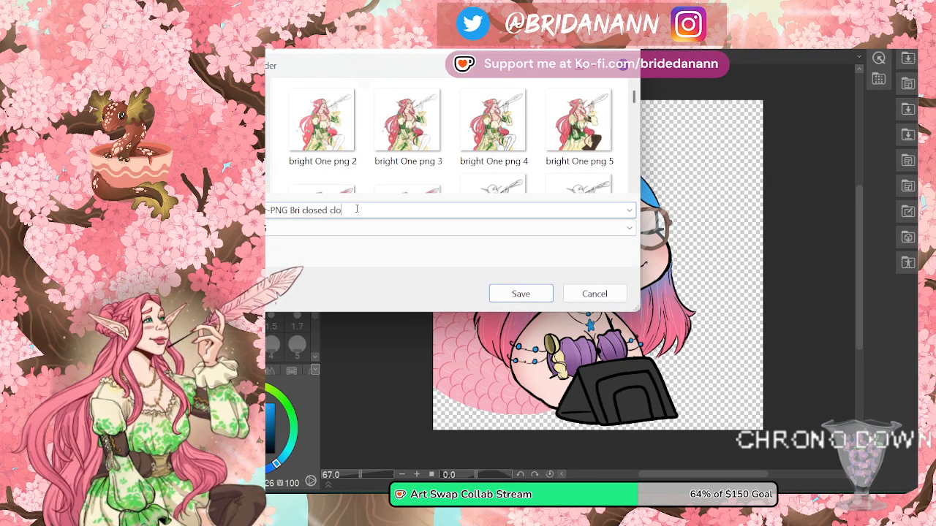
pyautogui.write('osed')
pyautogui.press('Return')
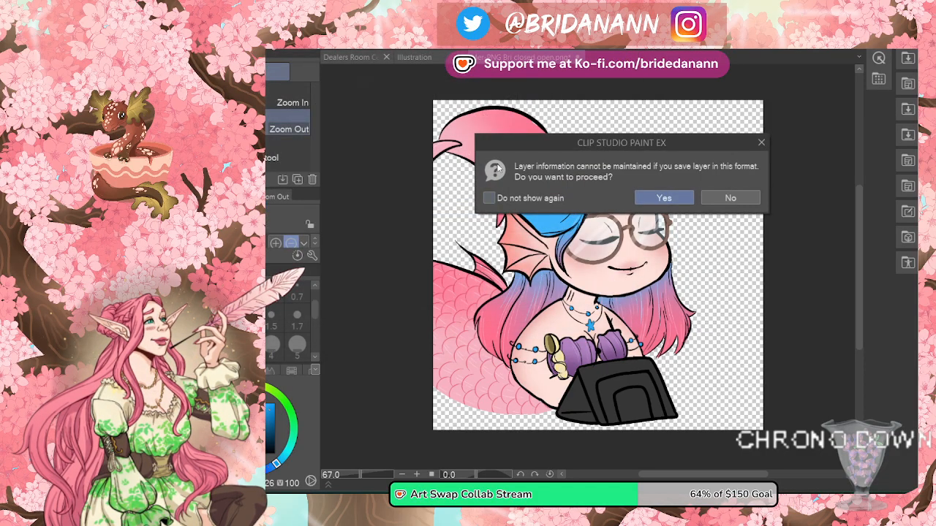
pyautogui.click(663, 198)
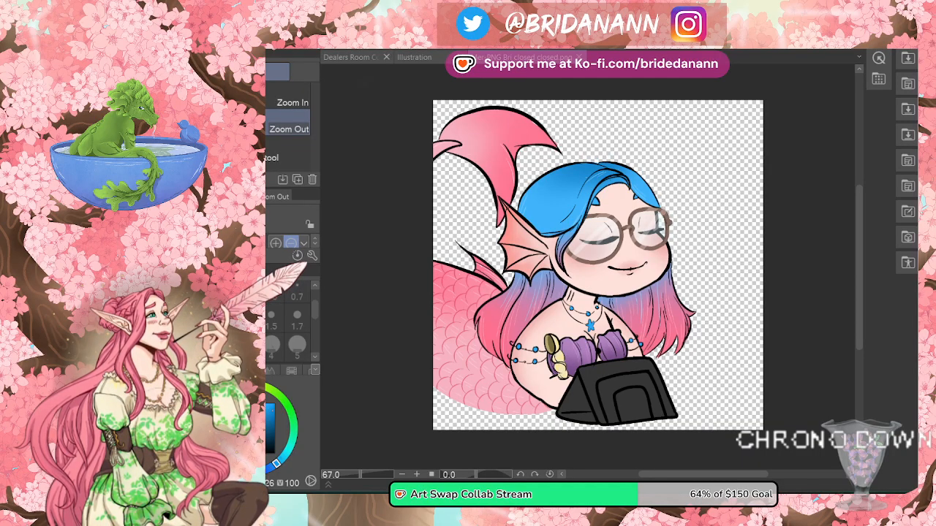
# Step: Swap the mermaid's closed eyes for the open eyes behind the glasses
pyautogui.hotkey('ctrl', 'z')
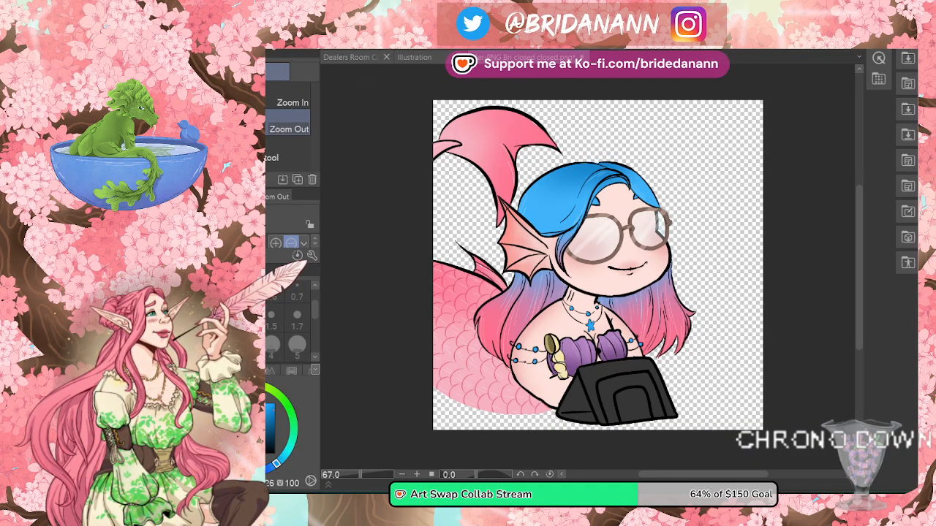
pyautogui.hotkey('ctrl', 'z')
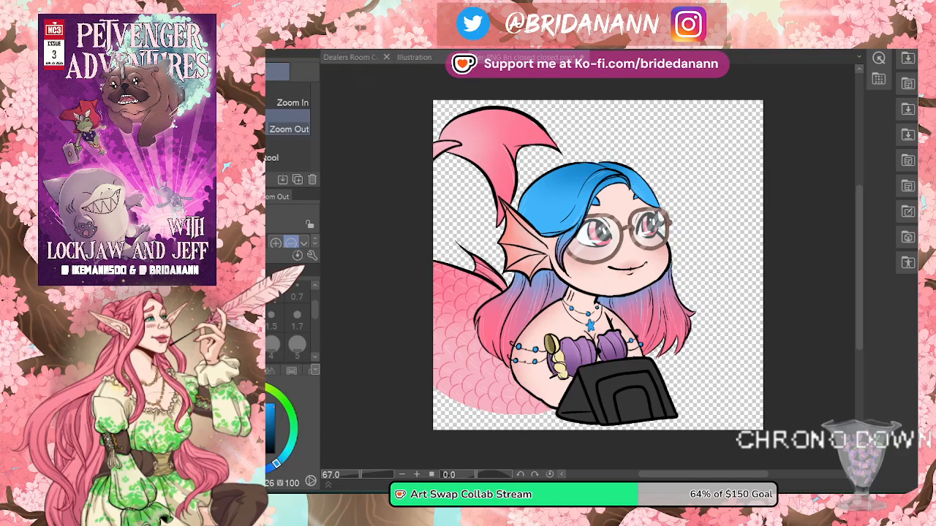
# Step: Save the open-eyes, closed-mouth image as a separate PNG, changing the end of the file name to "open closed" and accepting the layer loss
pyautogui.hotkey('alt', 'f')
pyautogui.press('Escape')
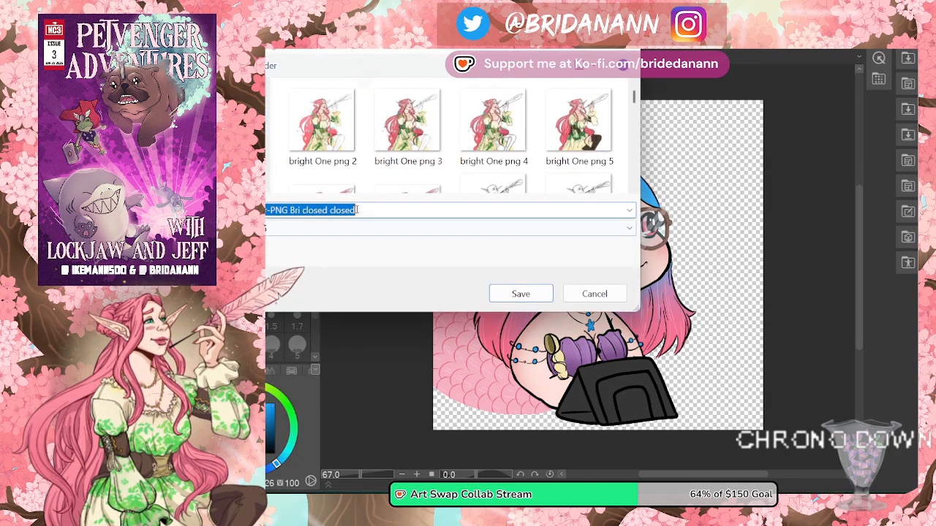
pyautogui.click(356, 210)
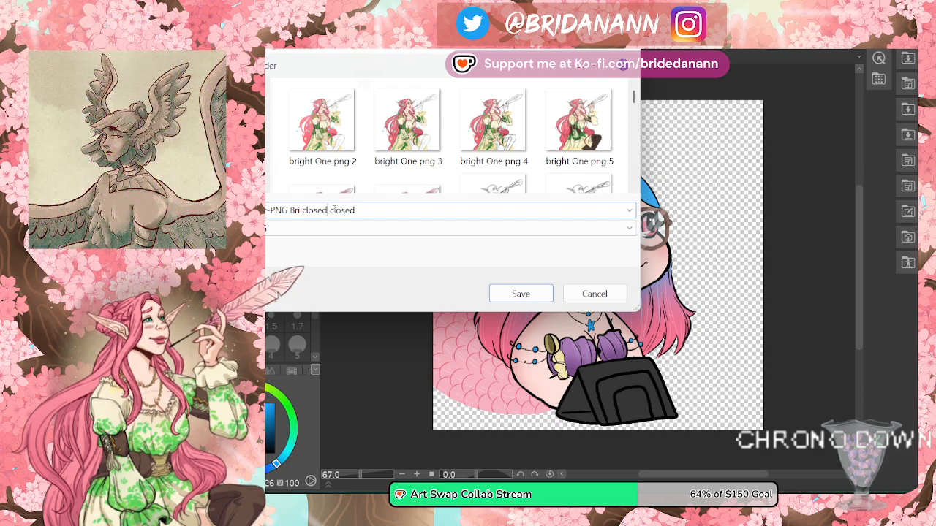
pyautogui.press('BackSpace')
pyautogui.press('BackSpace')
pyautogui.press('BackSpace')
pyautogui.press('BackSpace')
pyautogui.press('BackSpace')
pyautogui.press('BackSpace')
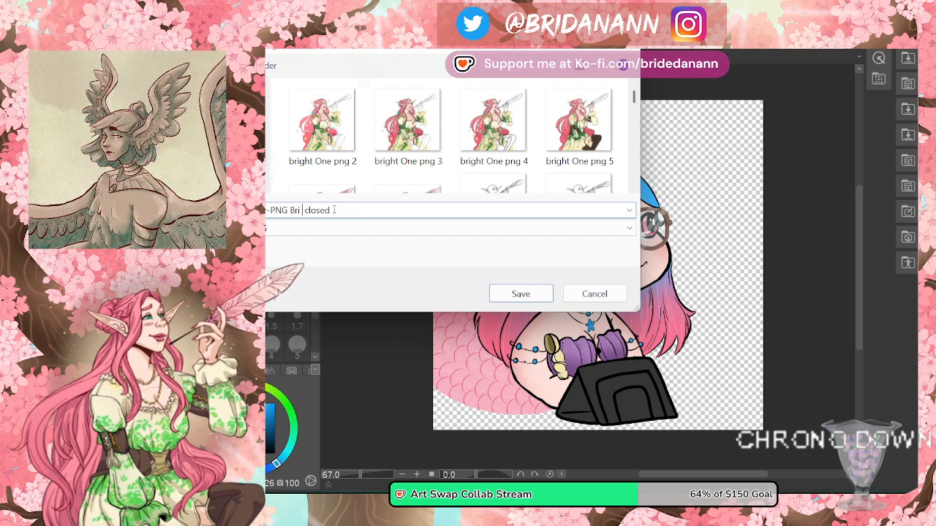
pyautogui.write('open')
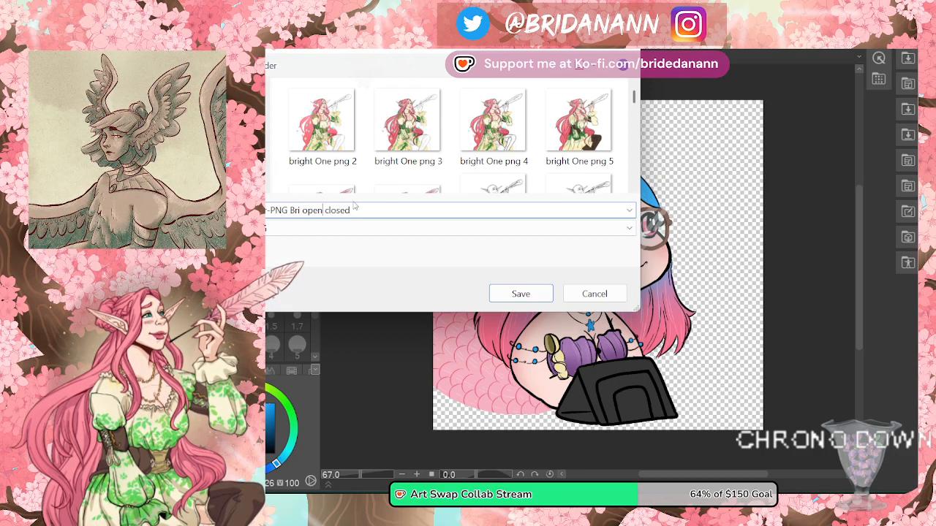
pyautogui.click(500, 293)
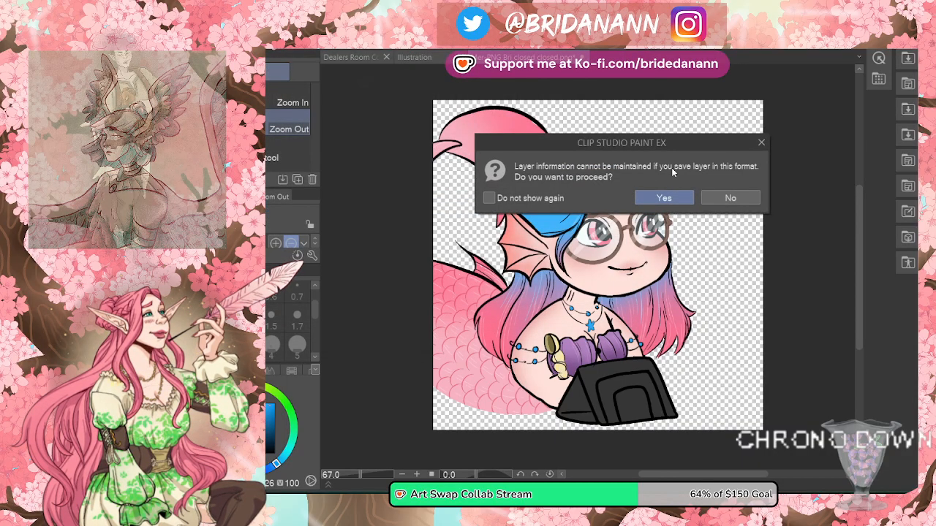
pyautogui.click(663, 197)
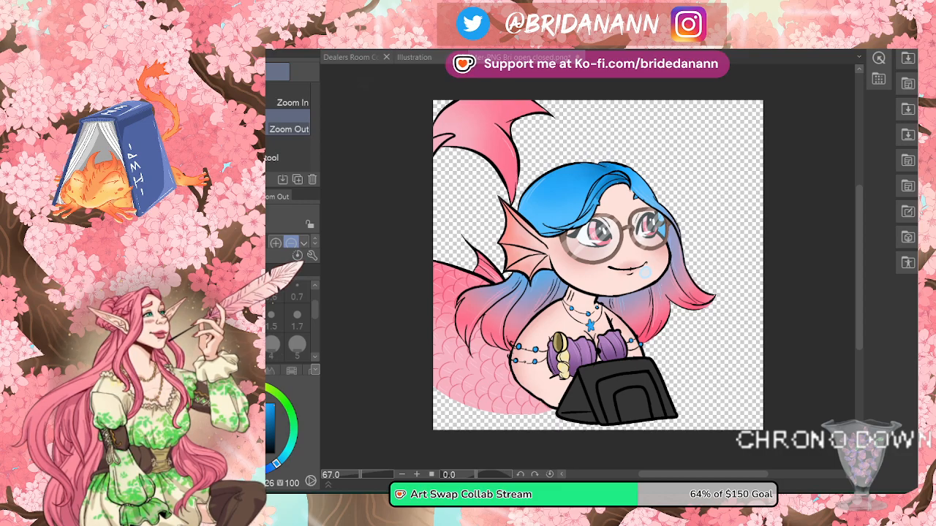
# Step: Swap the mermaid's closed mouth for the open mouth, keeping the small bubble beside it
pyautogui.hotkey('ctrl', 'z')
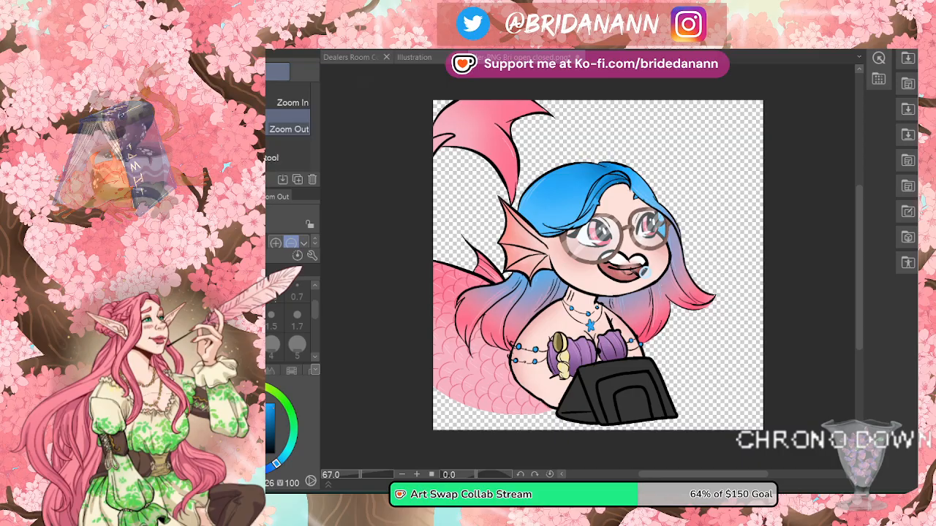
pyautogui.hotkey('ctrl', 'z')
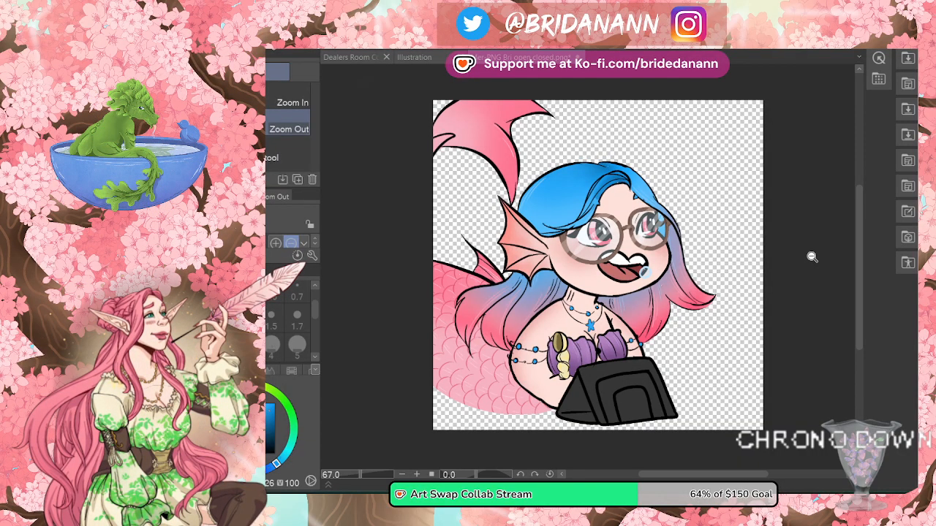
# Step: Save the open-eyes, open-mouth frame with the bubble at the mouth as a separate PNG, its file name ending in "open open bubble 1"
pyautogui.click(201, 4)
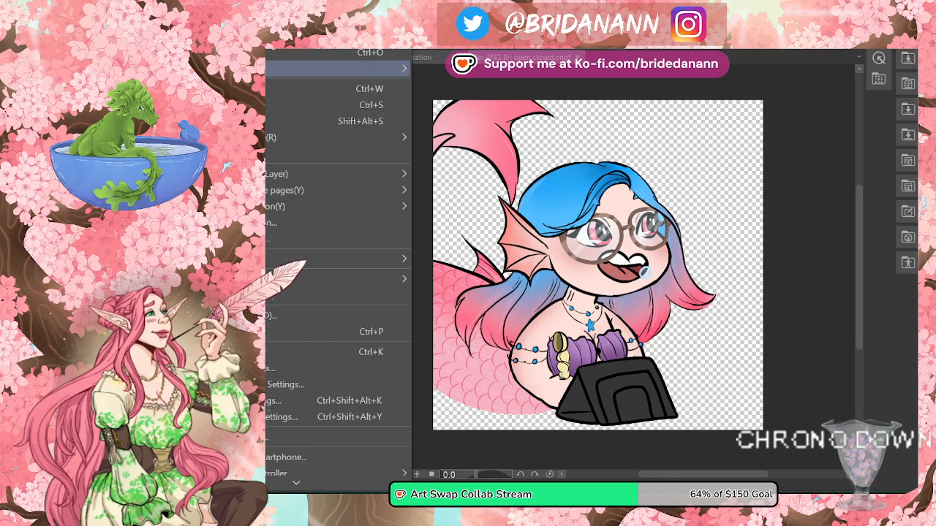
pyautogui.click(329, 121)
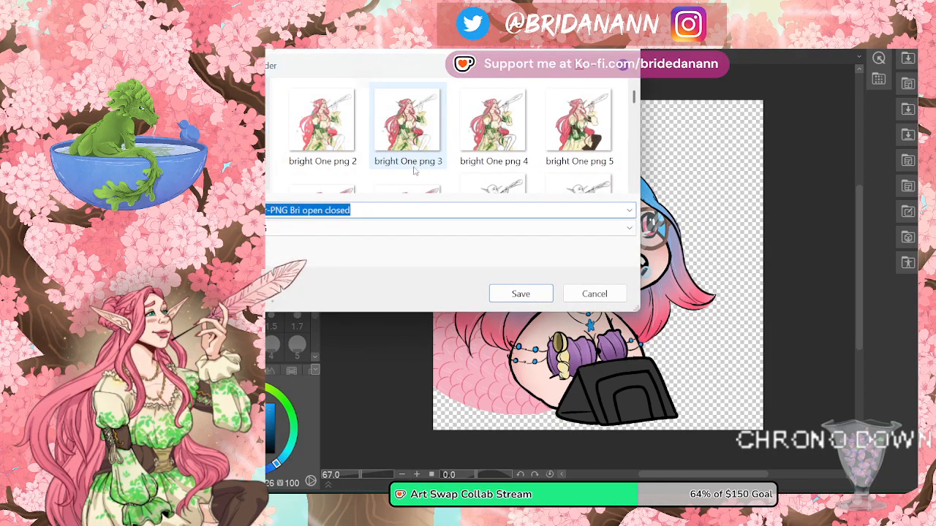
pyautogui.click(380, 212)
pyautogui.press('BackSpace')
pyautogui.press('BackSpace')
pyautogui.press('BackSpace')
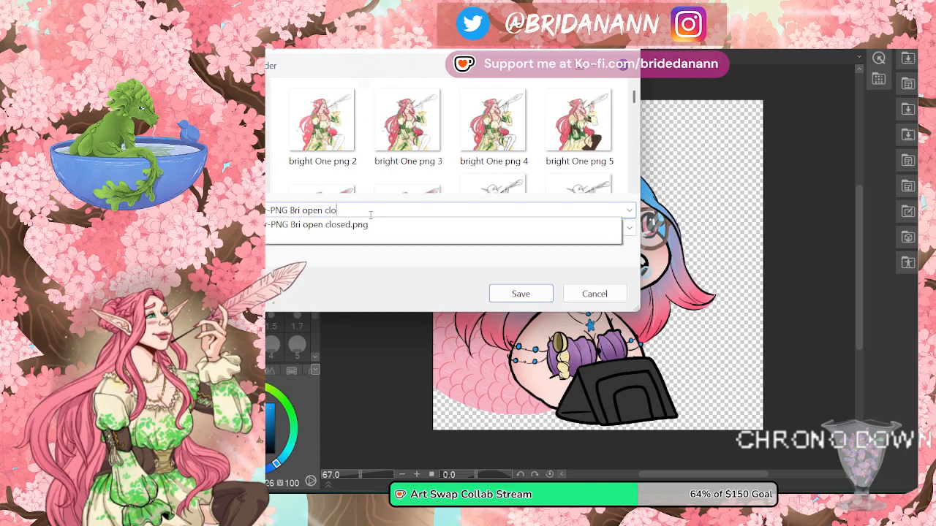
pyautogui.press('BackSpace')
pyautogui.write('open')
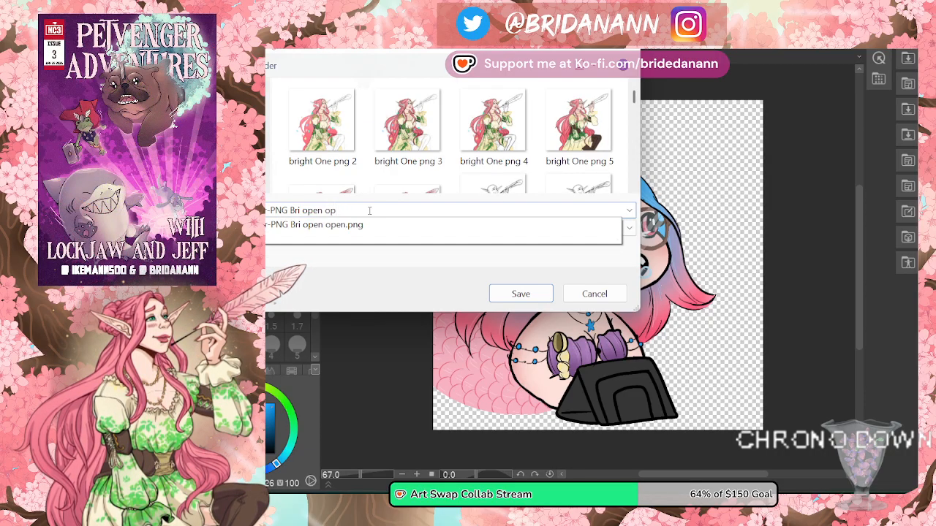
pyautogui.click(369, 210)
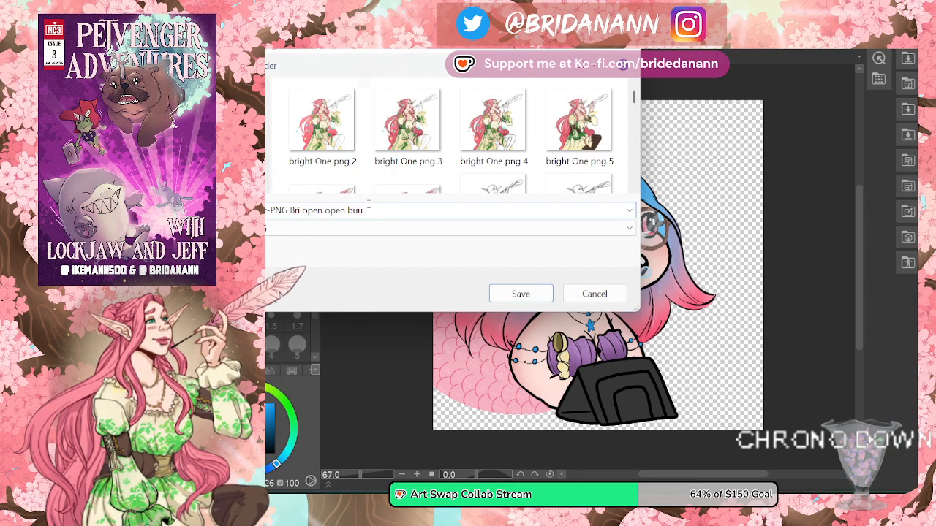
pyautogui.write('buuble 1')
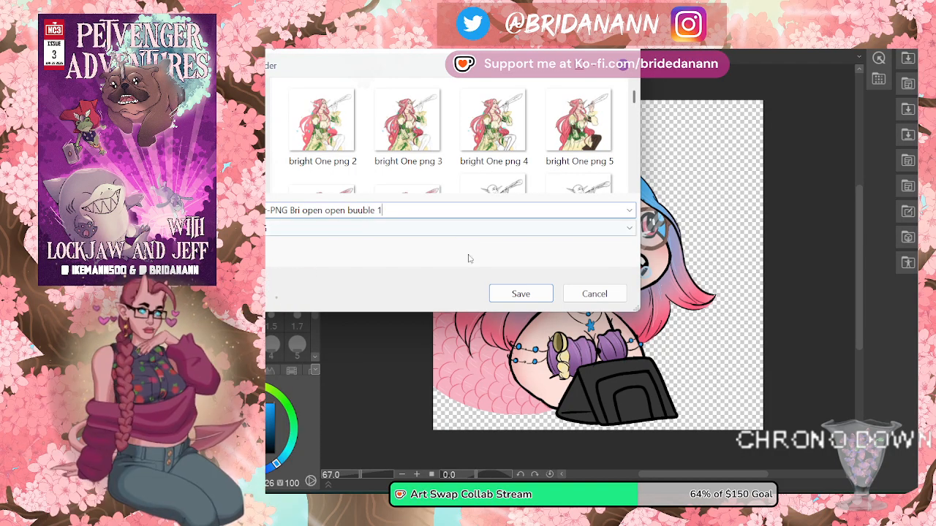
pyautogui.click(363, 210)
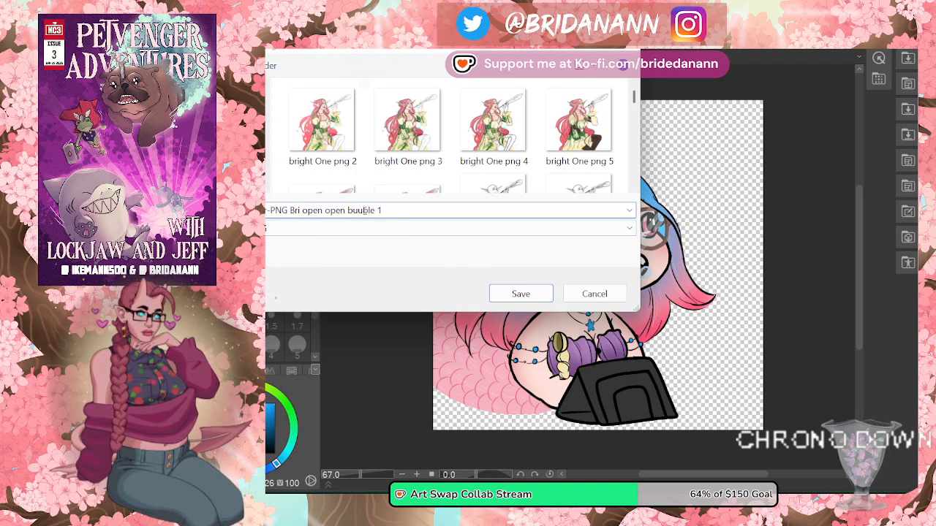
pyautogui.press('BackSpace')
pyautogui.write('b')
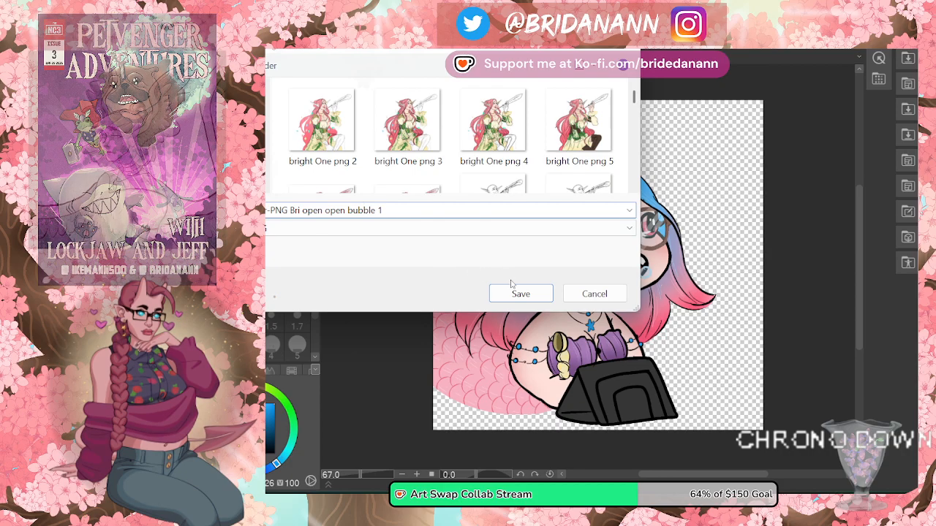
pyautogui.click(517, 292)
pyautogui.click(662, 197)
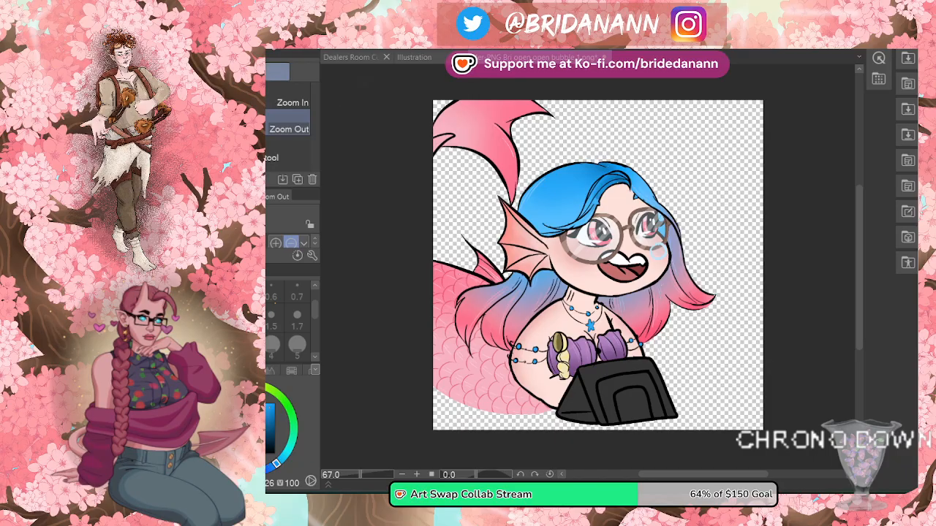
# Step: Save the frame with the bubble at cheek height as a separate PNG, its file name ending in "open open bubble 2"
pyautogui.click(274, 51)
pyautogui.click(329, 121)
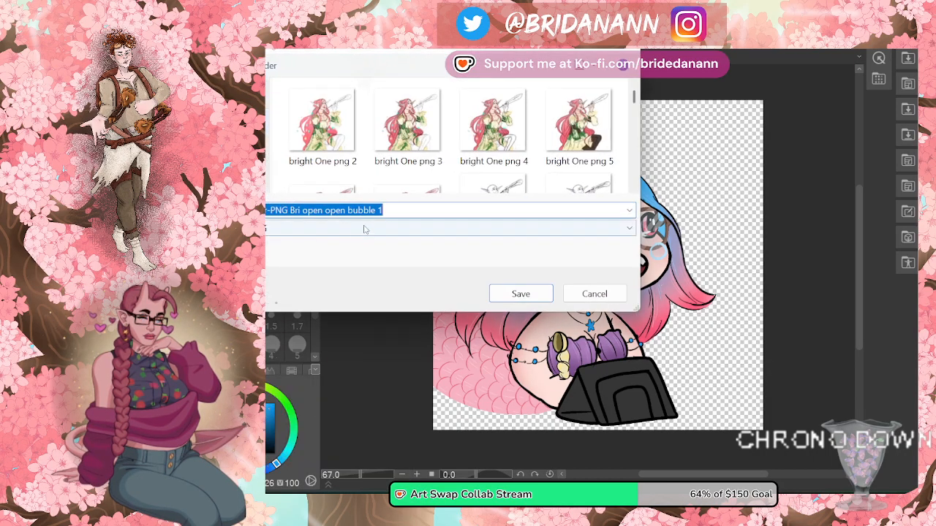
pyautogui.press('End')
pyautogui.press('BackSpace')
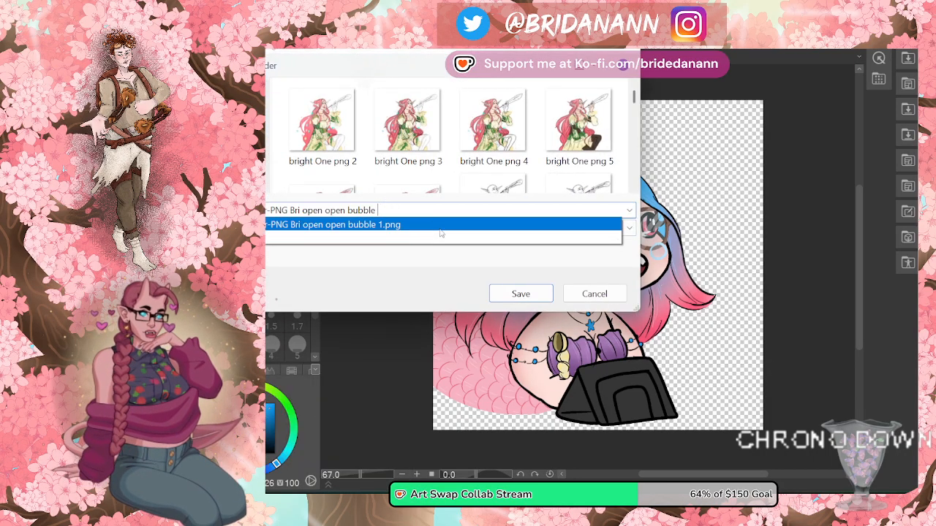
pyautogui.write('2')
pyautogui.click(520, 293)
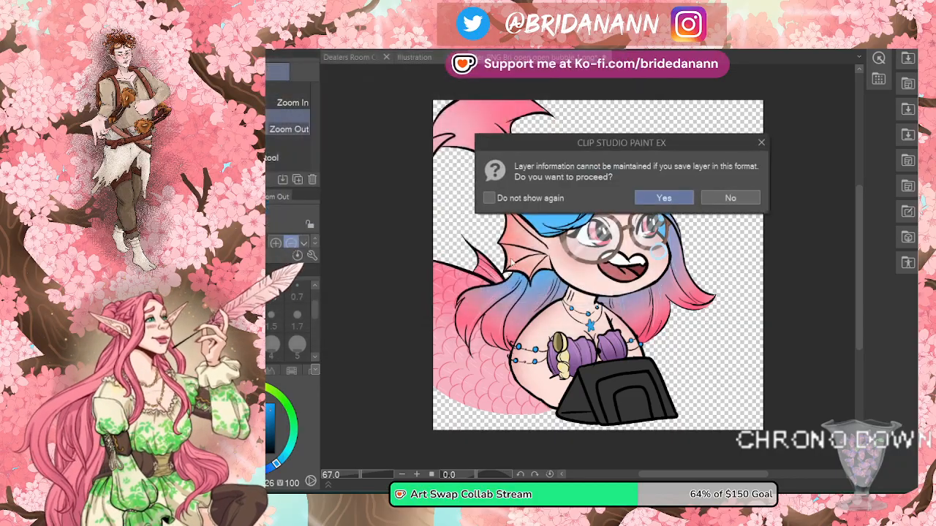
pyautogui.click(664, 198)
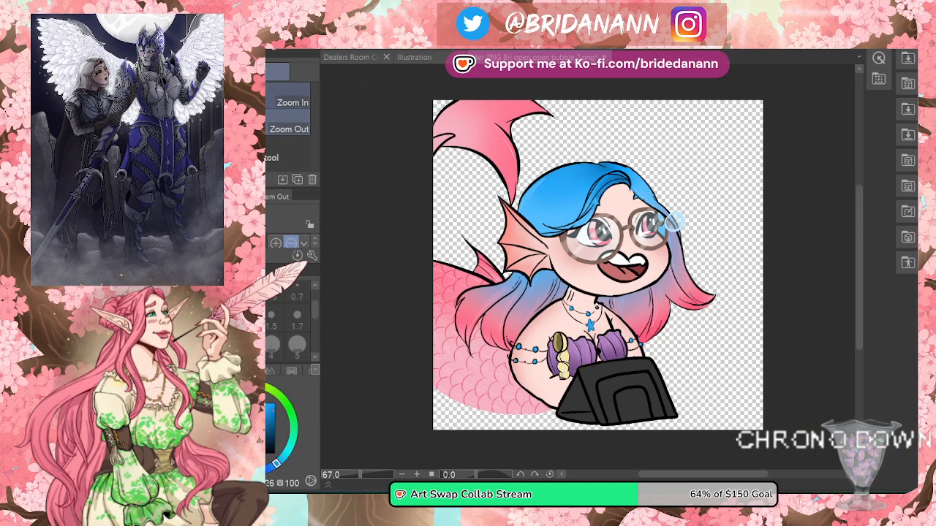
# Step: Save the frame with the bubble beside the glasses as a separate PNG, its file name ending in "open open bubble 3"
pyautogui.click(274, 40)
pyautogui.click(329, 119)
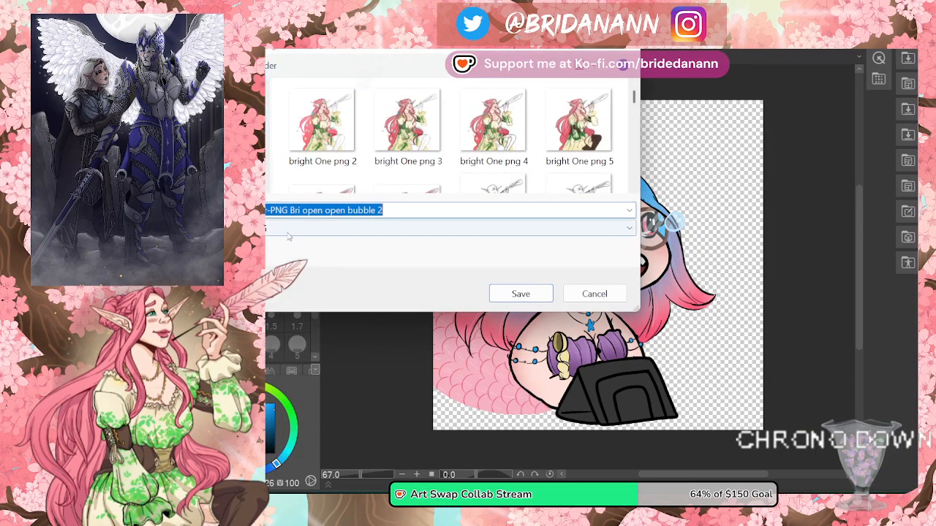
pyautogui.click(387, 210)
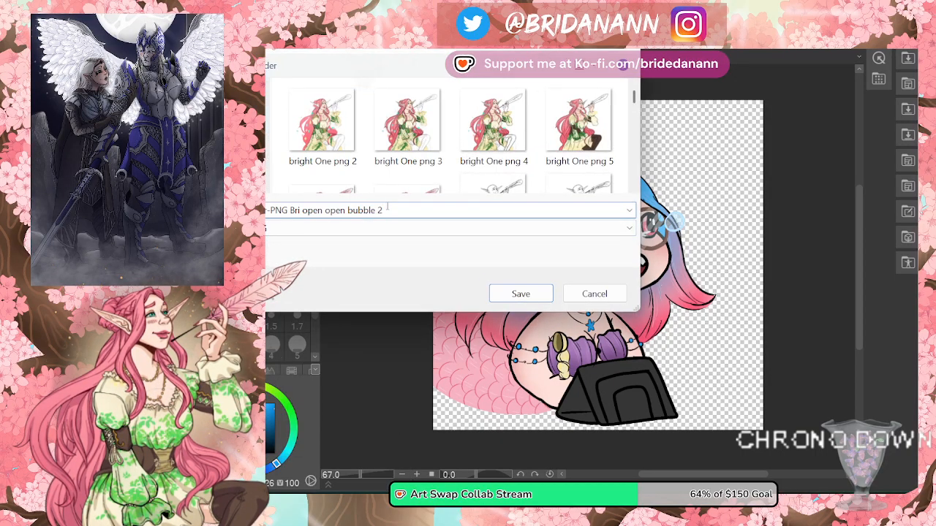
pyautogui.press('BackSpace')
pyautogui.write('3')
pyautogui.click(521, 293)
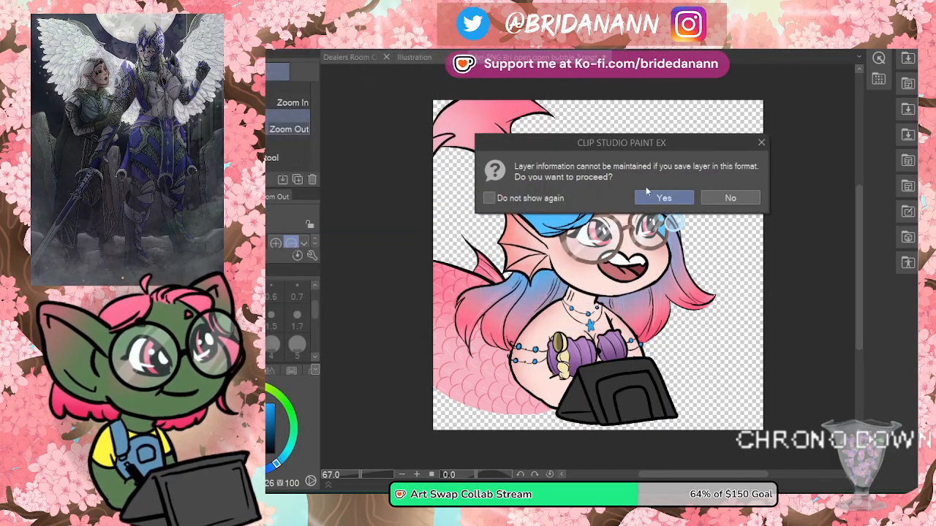
pyautogui.click(648, 193)
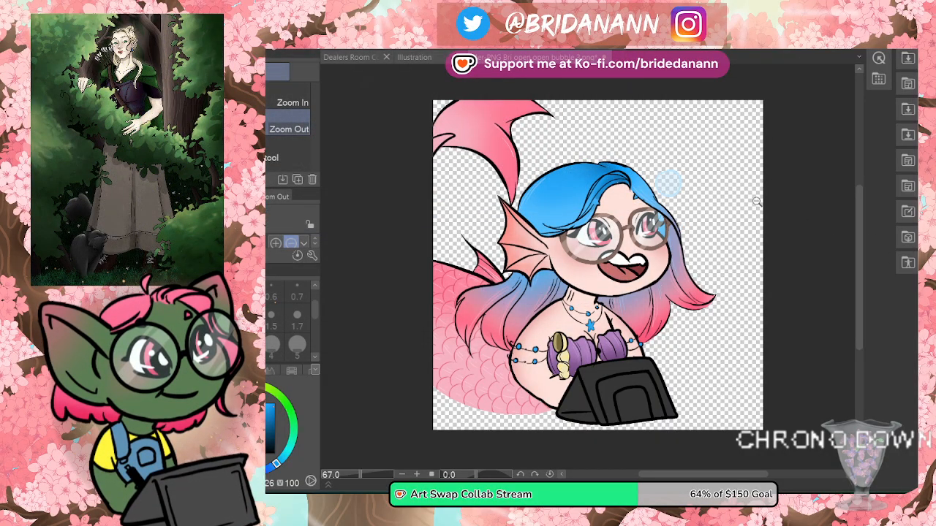
# Step: Save the frame with the bubble at forehead height as a separate PNG, its file name ending in "open open bubble 4"
pyautogui.hotkey('alt', 'f')
pyautogui.click(293, 119)
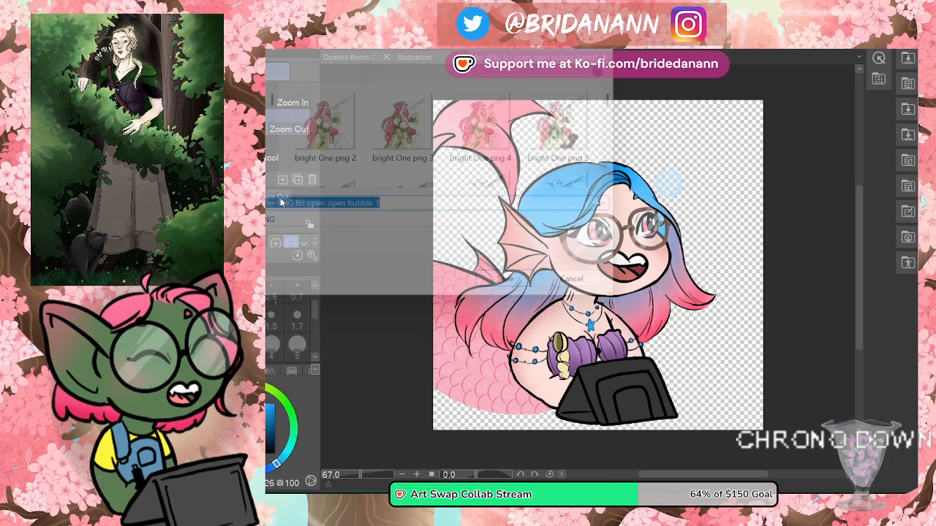
pyautogui.click(405, 210)
pyautogui.press('BackSpace')
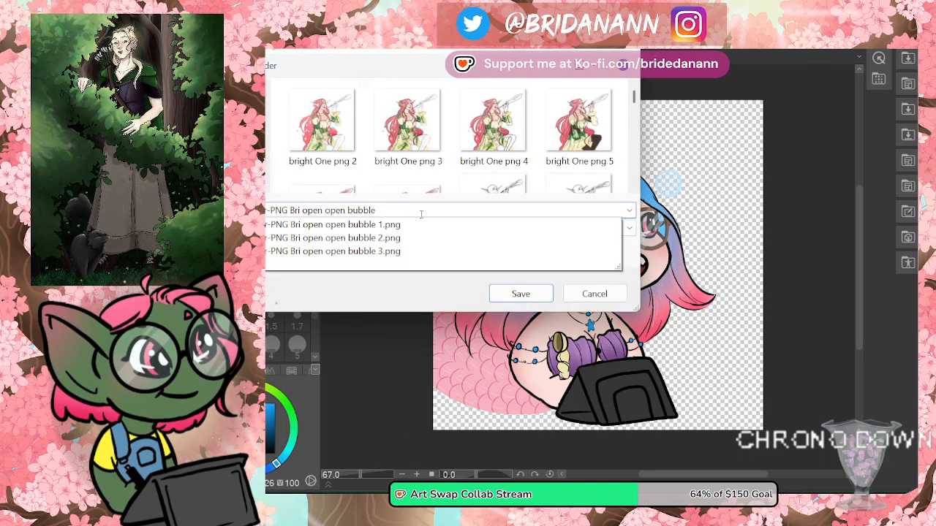
pyautogui.write('4')
pyautogui.click(519, 293)
pyautogui.click(651, 193)
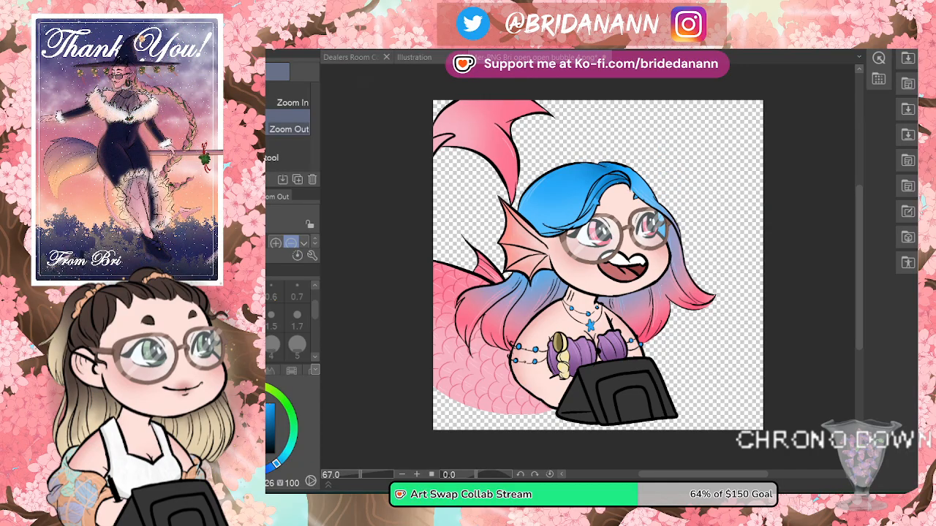
# Step: Save the last open-eyes, open-mouth bubble frame as a separate PNG, its file name ending in "open open bubble 5", accepting the layer loss
pyautogui.click(176, 8)
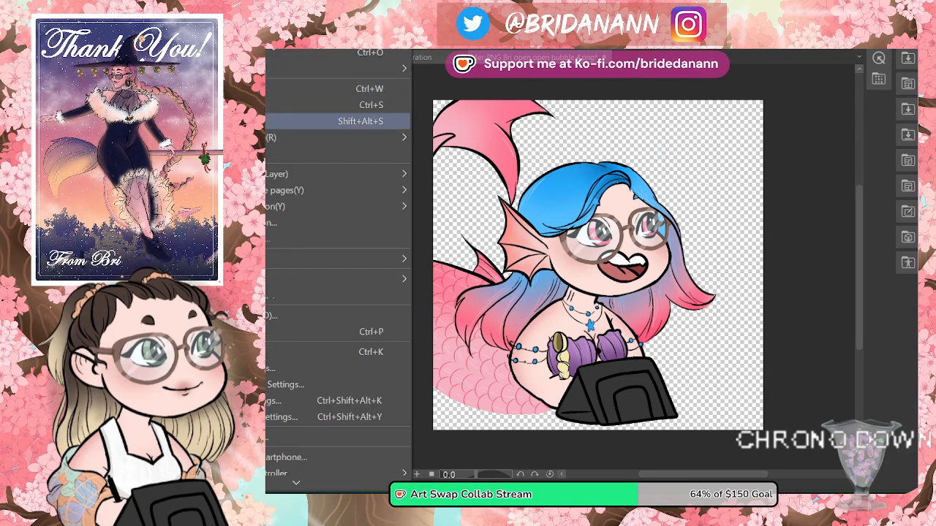
pyautogui.click(338, 121)
pyautogui.click(404, 209)
pyautogui.press('BackSpace')
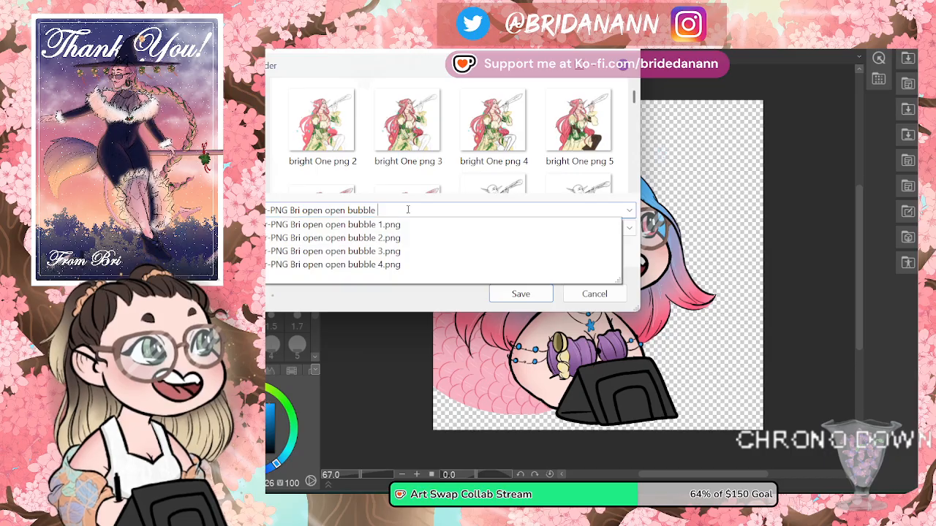
pyautogui.write('5')
pyautogui.click(522, 291)
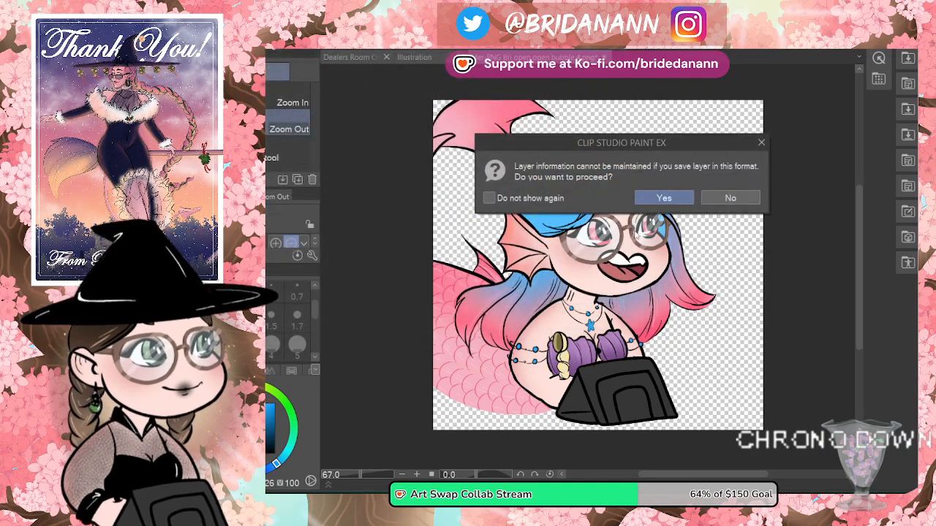
pyautogui.click(662, 198)
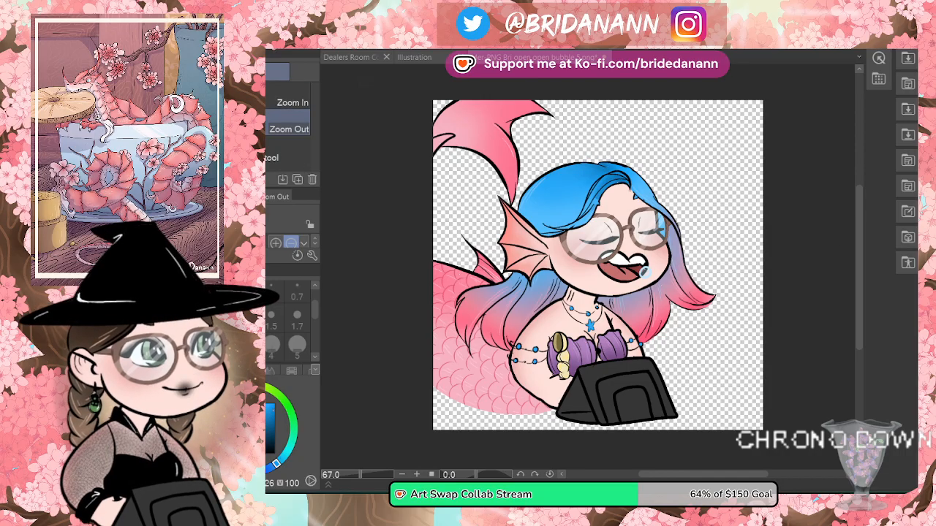
pyautogui.hotkey('alt', 'f')
pyautogui.press('Escape')
pyautogui.hotkey('ctrl', 'shift', 's')
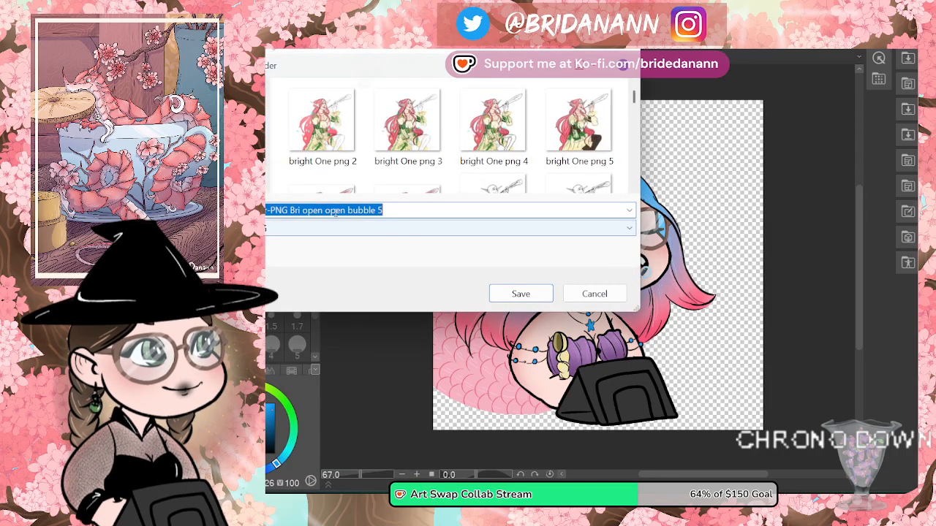
pyautogui.click(322, 211)
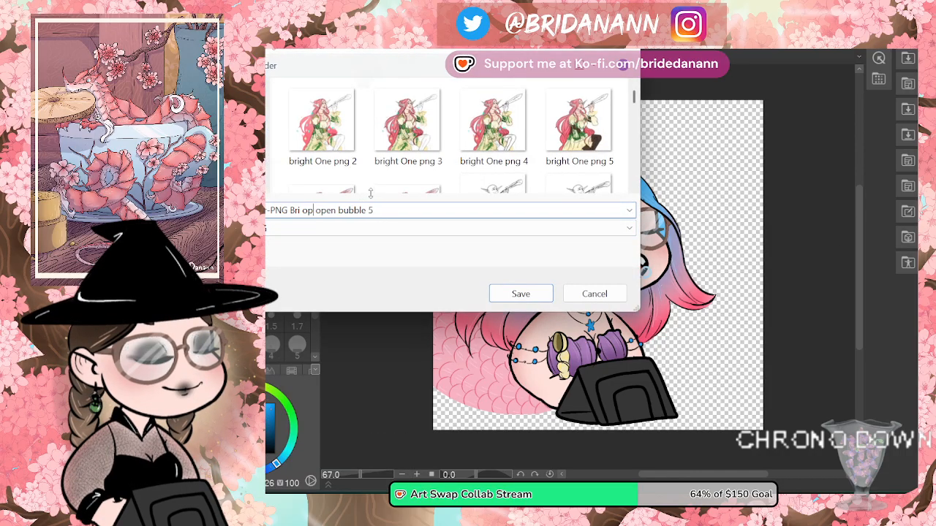
pyautogui.press('BackSpace')
pyautogui.press('BackSpace')
pyautogui.press('BackSpace')
pyautogui.press('BackSpace')
pyautogui.write('closed')
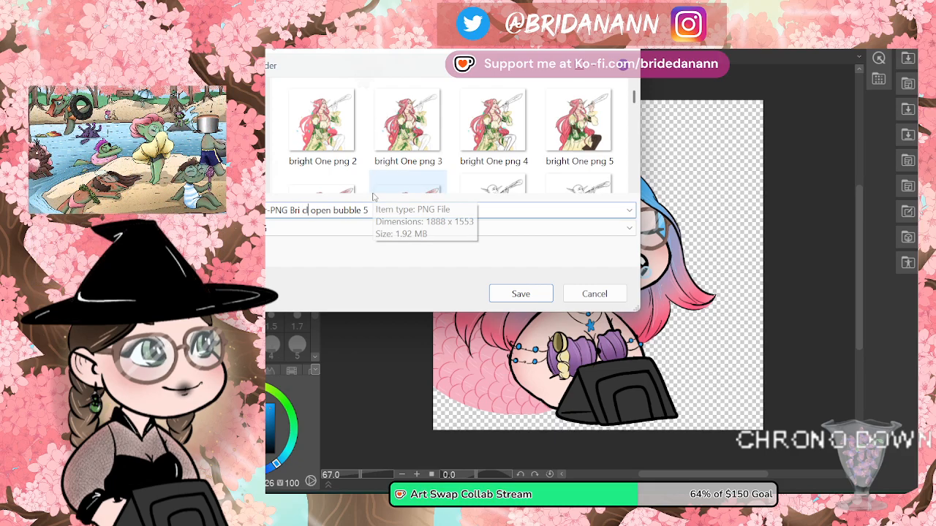
pyautogui.click(521, 293)
pyautogui.click(723, 201)
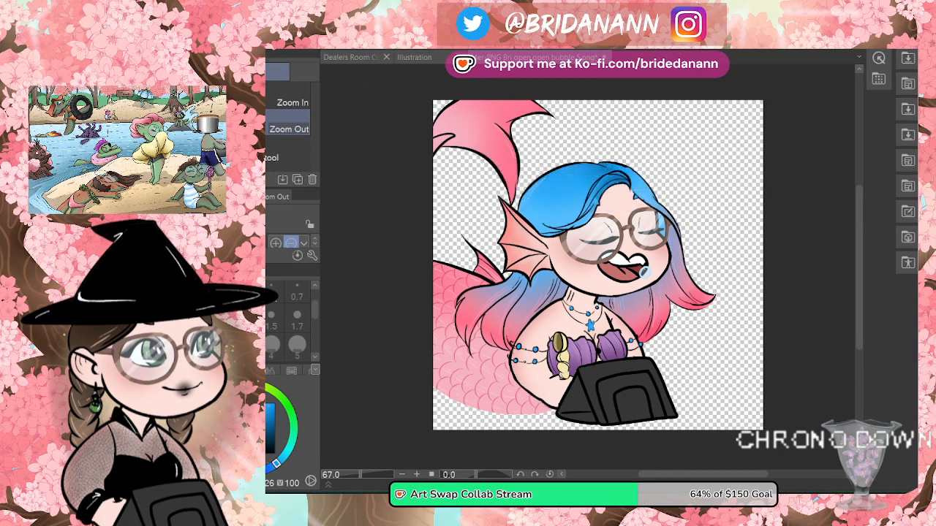
# Step: Save the closed-eyes, open-mouth frame with the bubble at the mouth as a separate PNG, its file name ending in "closed open bubble 1"
pyautogui.click(390, 208)
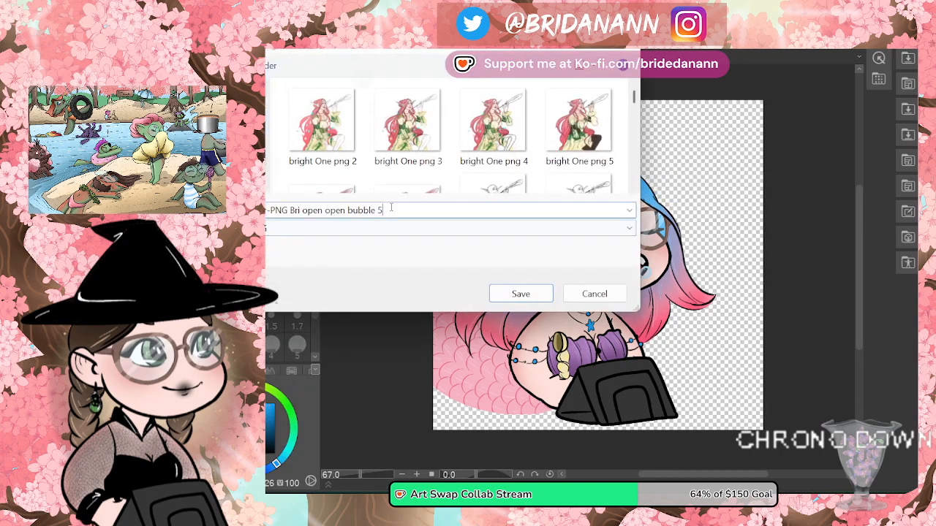
pyautogui.press('BackSpace')
pyautogui.write('1')
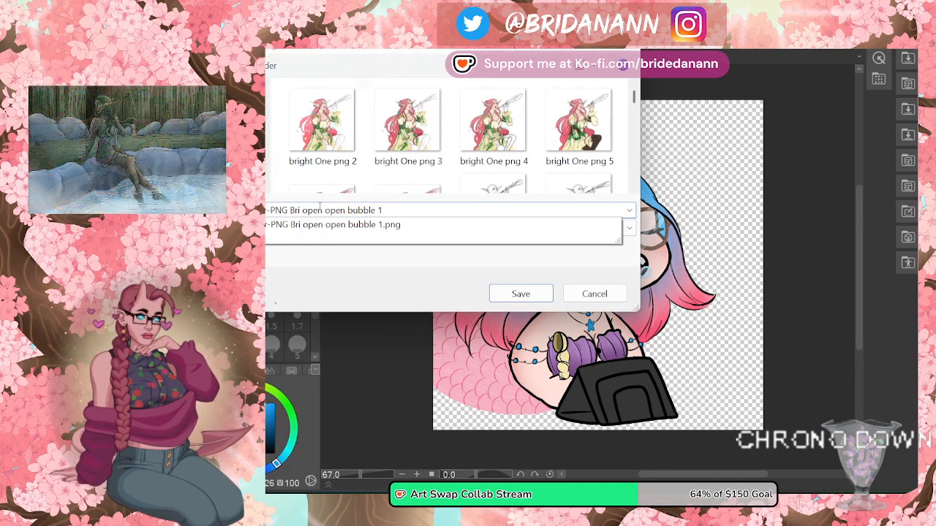
pyautogui.click(324, 209)
pyautogui.press('BackSpace')
pyautogui.press('BackSpace')
pyautogui.press('BackSpace')
pyautogui.press('BackSpace')
pyautogui.press('BackSpace')
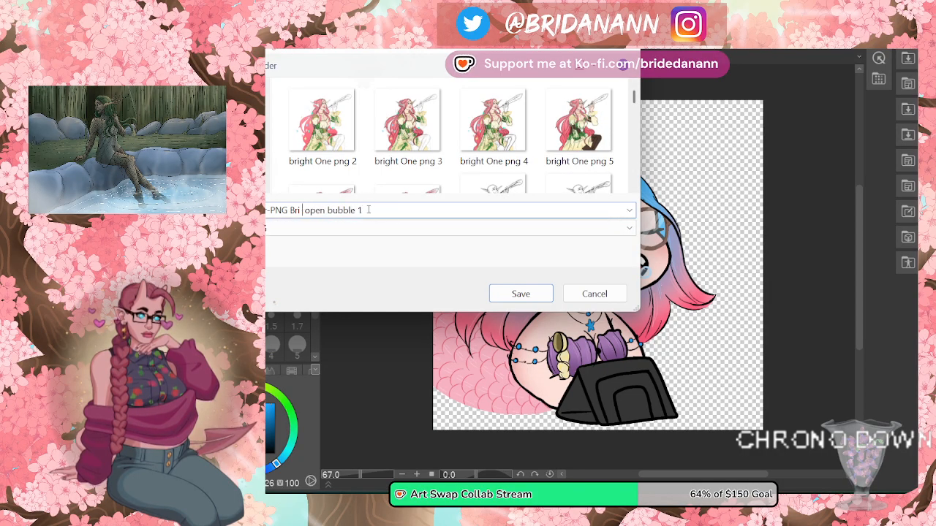
pyautogui.write('closed')
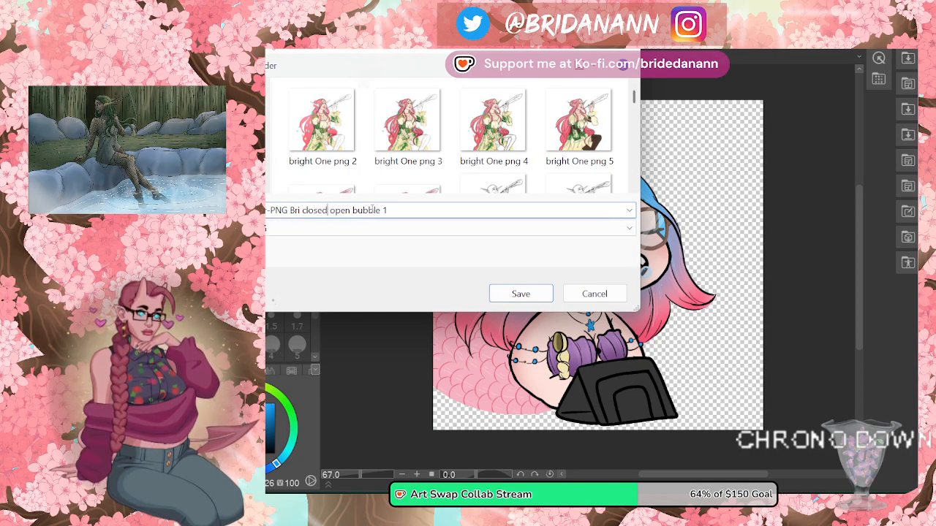
pyautogui.click(524, 296)
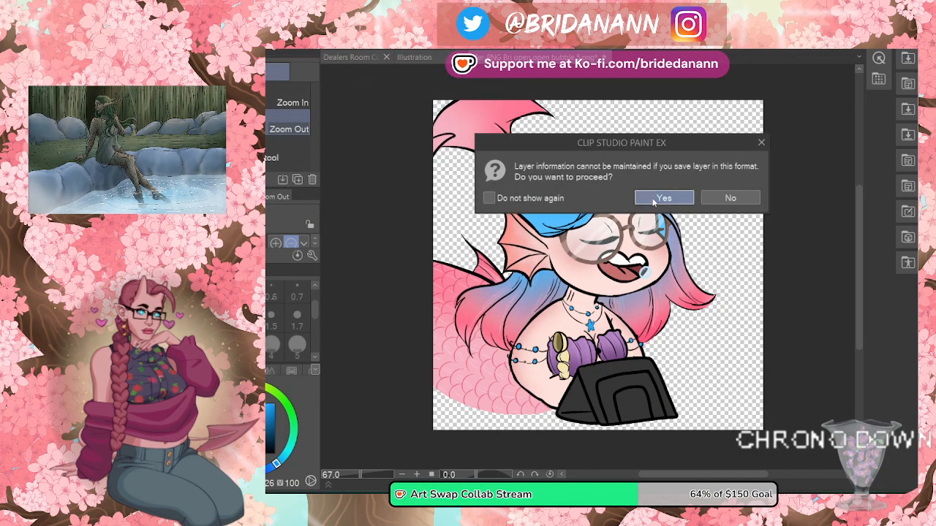
pyautogui.click(662, 199)
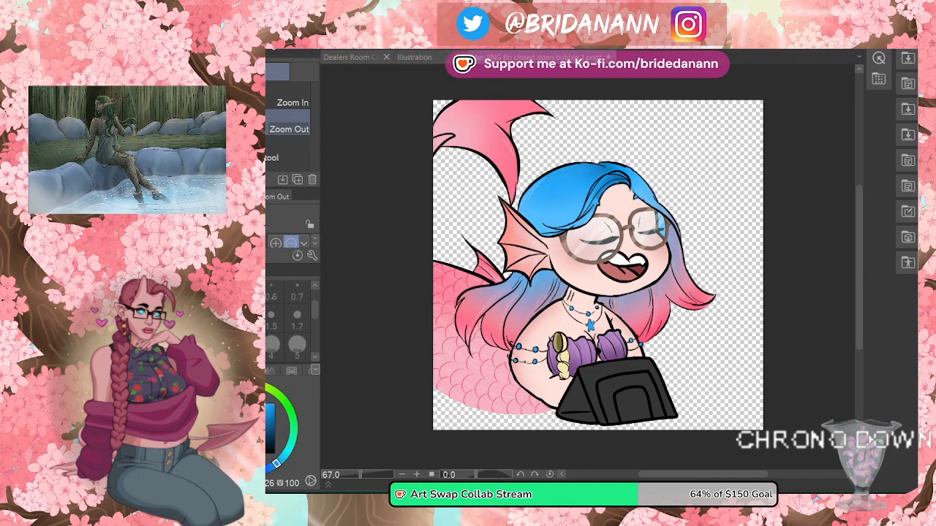
# Step: Save the closed-eyes frame with the bubble at cheek height as a separate PNG, its file name ending in "closed open bubble 2"
pyautogui.click(268, 52)
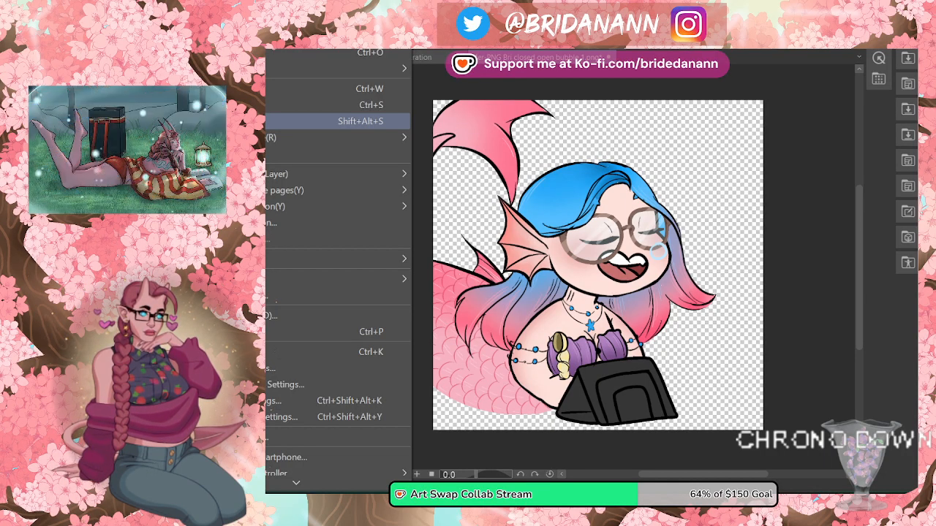
pyautogui.click(271, 120)
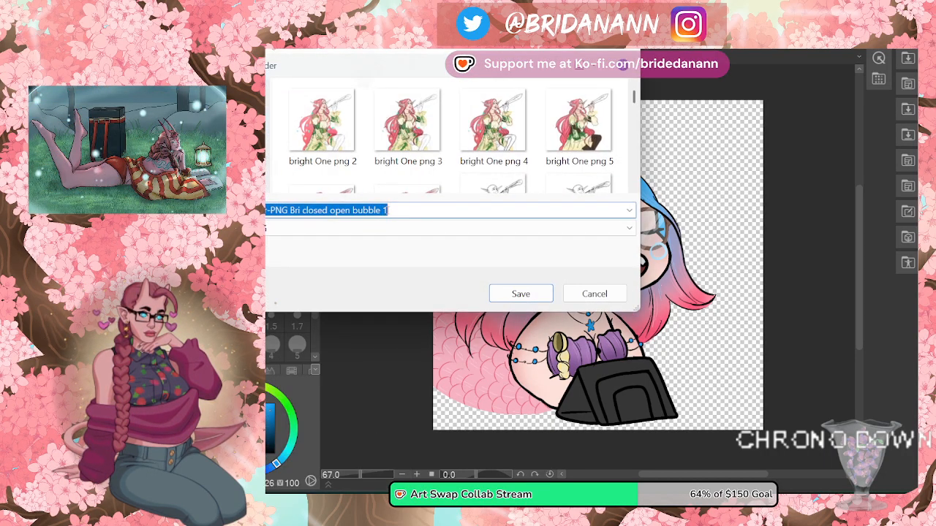
pyautogui.press('End')
pyautogui.press('BackSpace')
pyautogui.write('2')
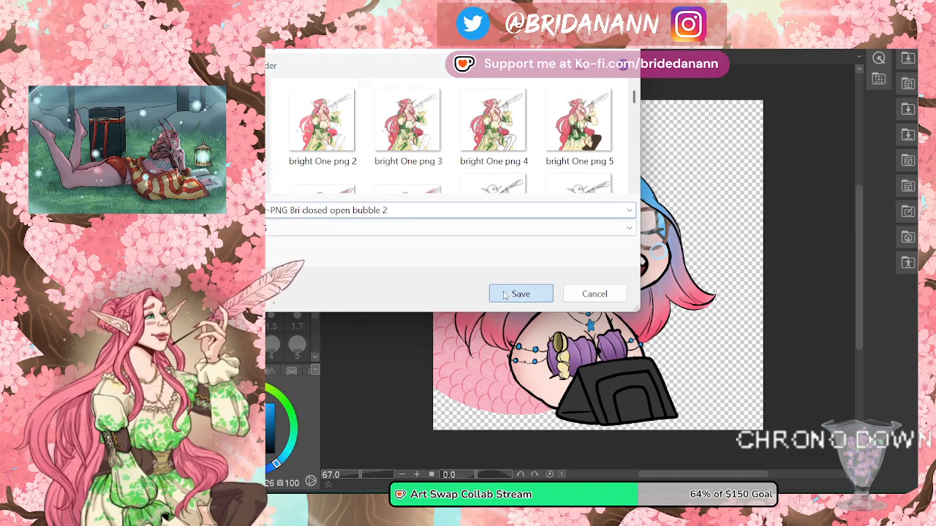
pyautogui.click(504, 295)
pyautogui.click(662, 196)
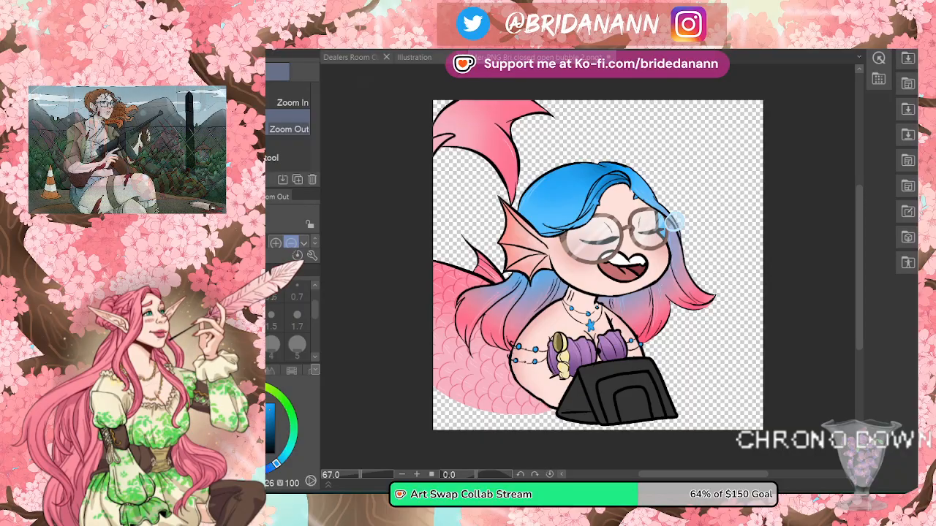
# Step: Save the closed-eyes frame with the bubble beside the glasses as a separate PNG, its file name ending in "closed open bubble 3"
pyautogui.click(374, 119)
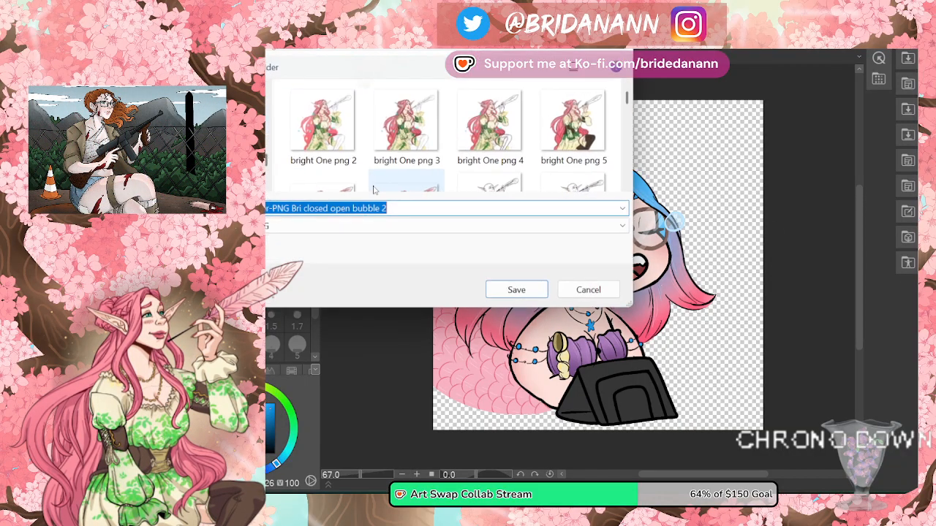
pyautogui.click(411, 208)
pyautogui.press('BackSpace')
pyautogui.write('3')
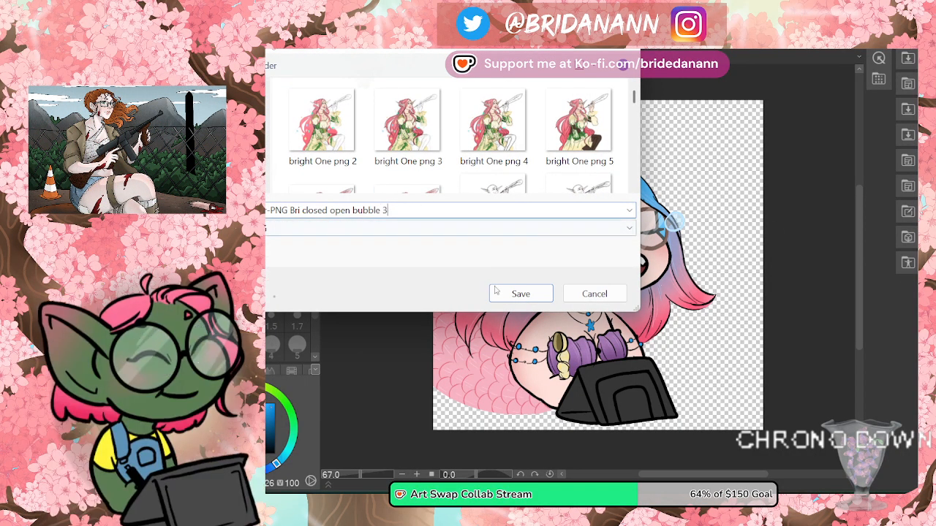
pyautogui.click(497, 292)
pyautogui.click(664, 196)
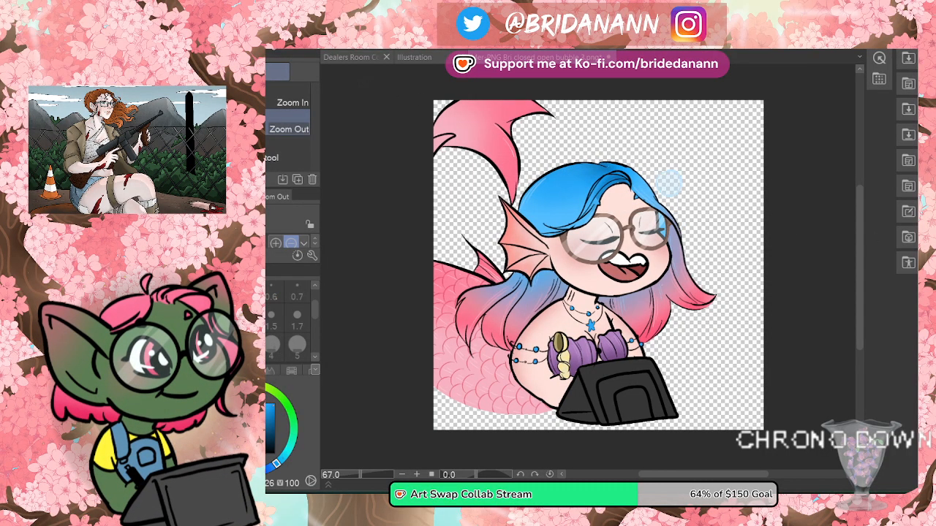
# Step: Save the closed-eyes frame with the bubble at forehead height as a separate PNG, its file name ending in "closed open bubble 4"
pyautogui.click(186, 7)
pyautogui.click(267, 122)
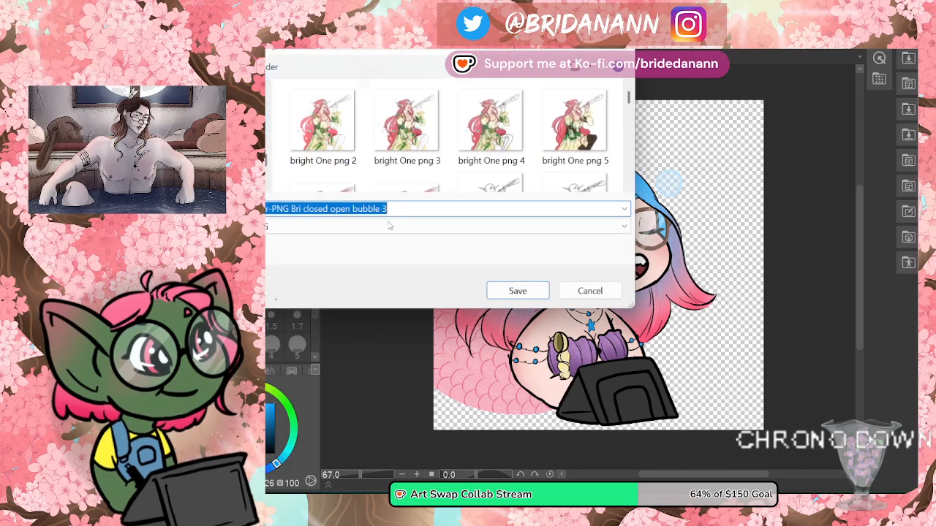
pyautogui.click(411, 209)
pyautogui.press('BackSpace')
pyautogui.write('4')
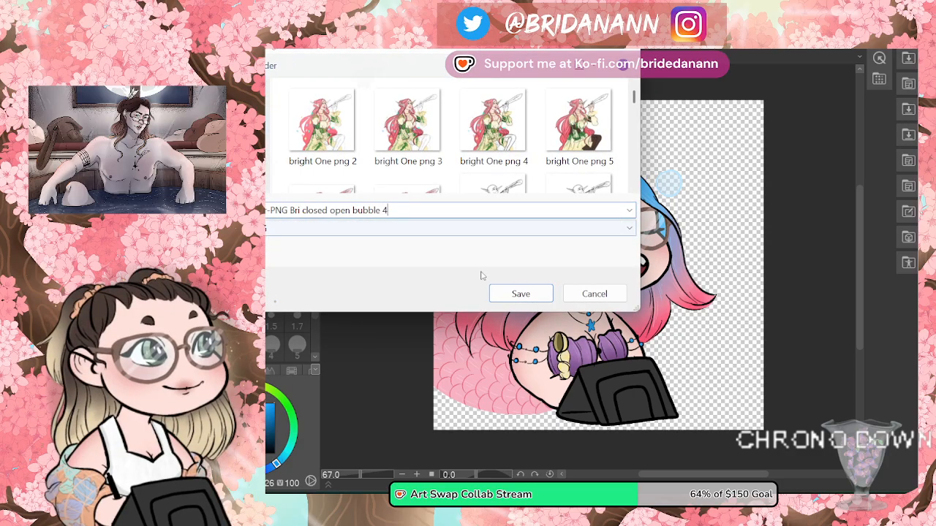
pyautogui.click(519, 294)
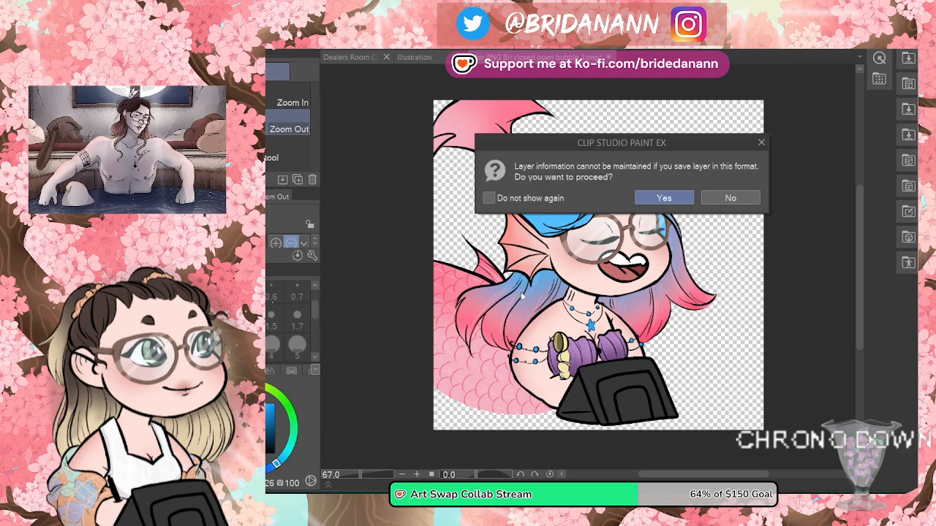
pyautogui.click(664, 198)
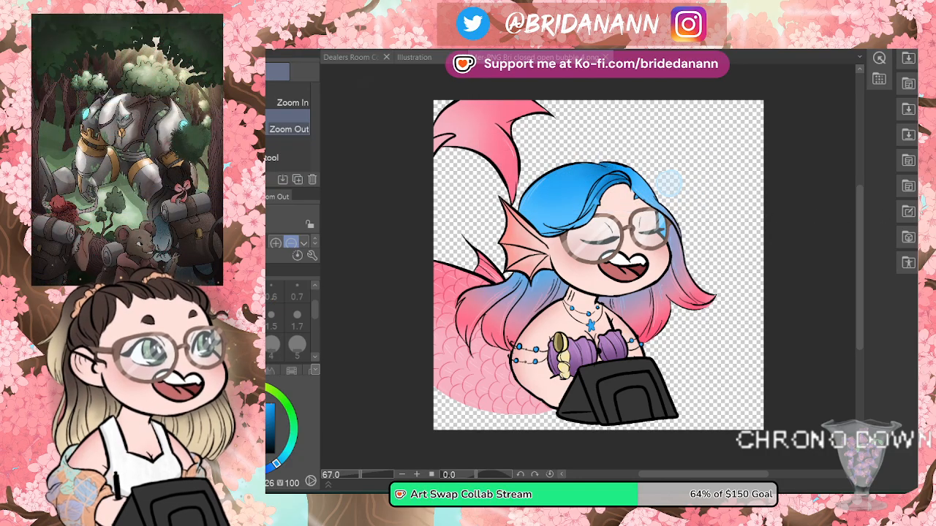
# Step: Save the closed-eyes, open-mouth frame without a visible bubble as a separate PNG, its file name ending in "closed open bubble 5"
pyautogui.hotkey('alt', 'f')
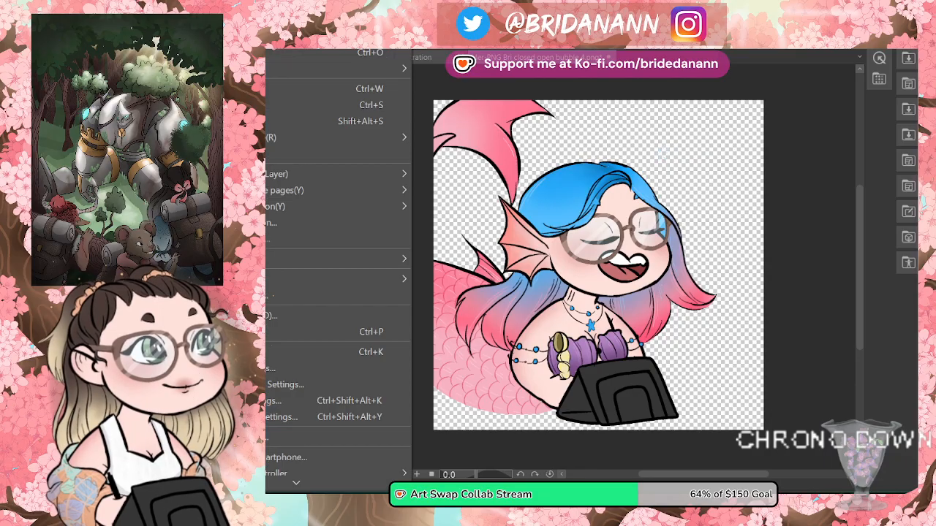
pyautogui.press('Return')
pyautogui.click(401, 211)
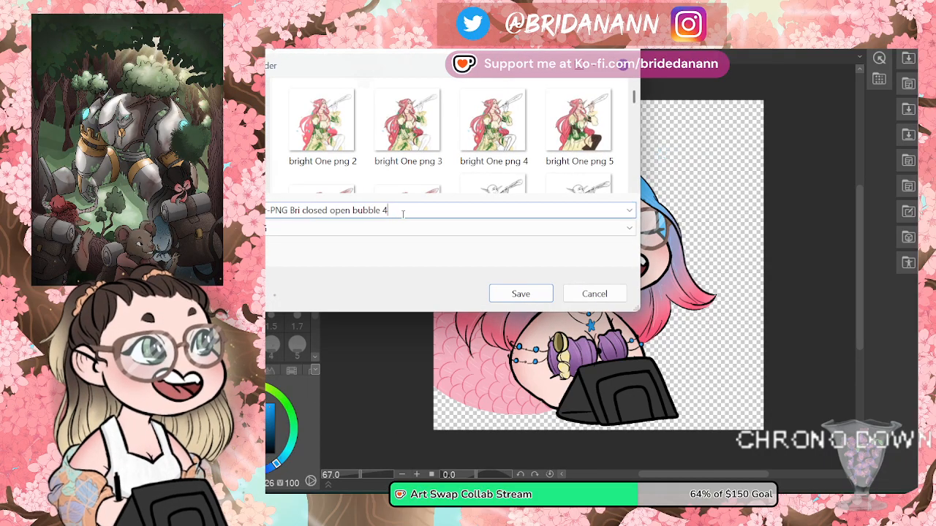
pyautogui.press('BackSpace')
pyautogui.write('5')
pyautogui.click(520, 294)
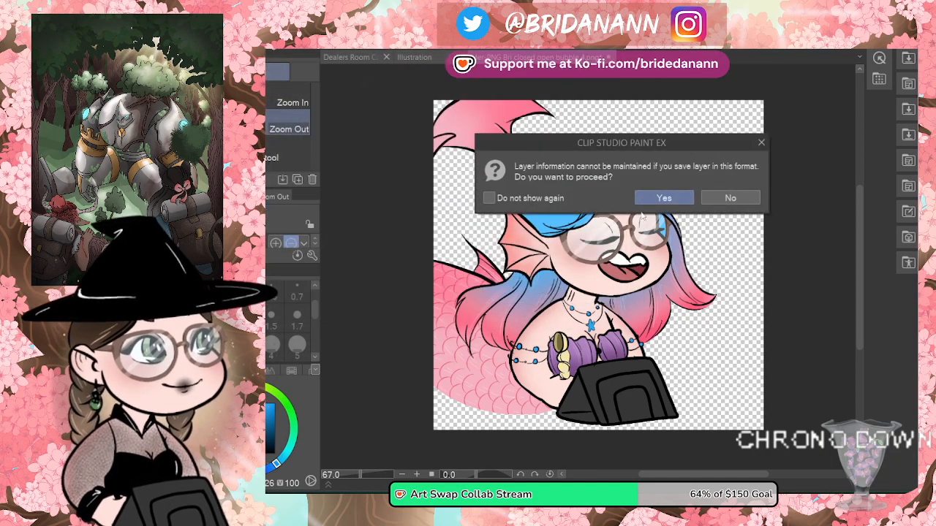
pyautogui.click(658, 198)
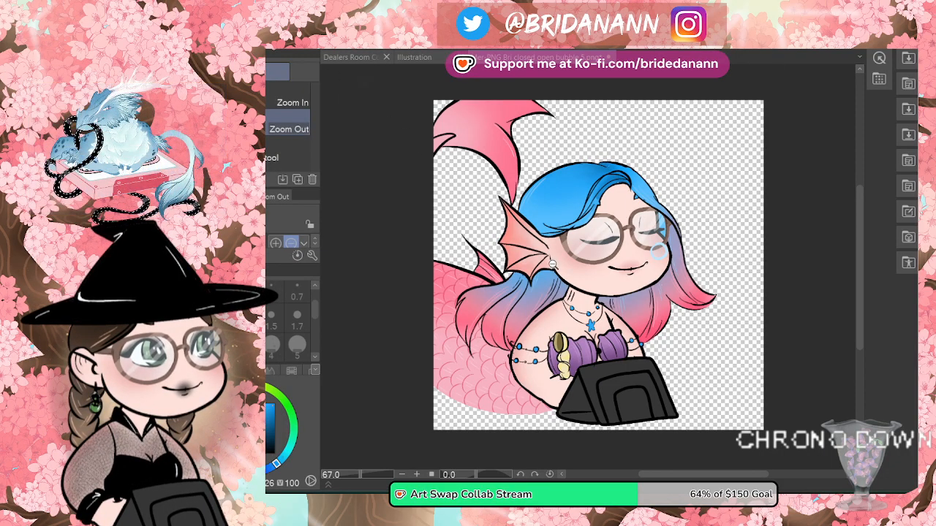
# Step: Save the closed-eyes, closed-mouth frame with the bubble at cheek height as a separate PNG, its file name ending in "closed closed bubble 2"
pyautogui.click(175, 22)
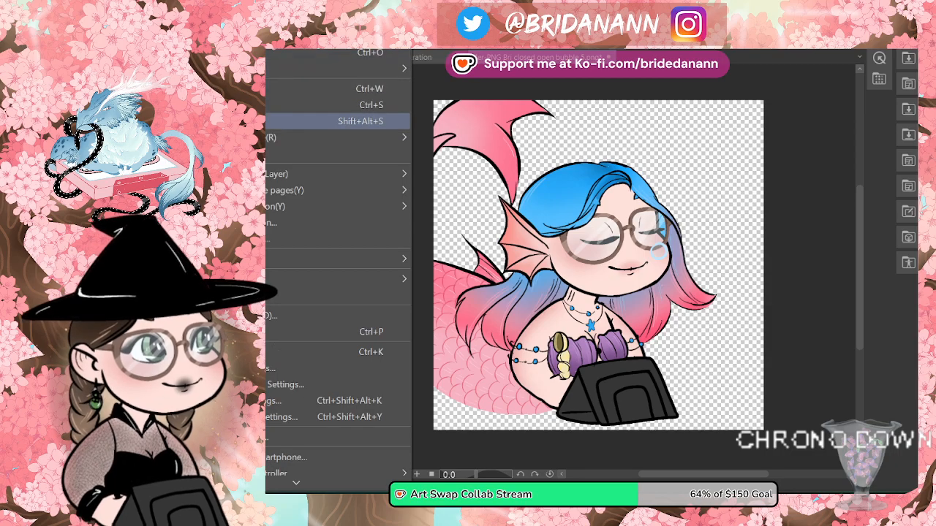
pyautogui.click(269, 121)
pyautogui.click(351, 210)
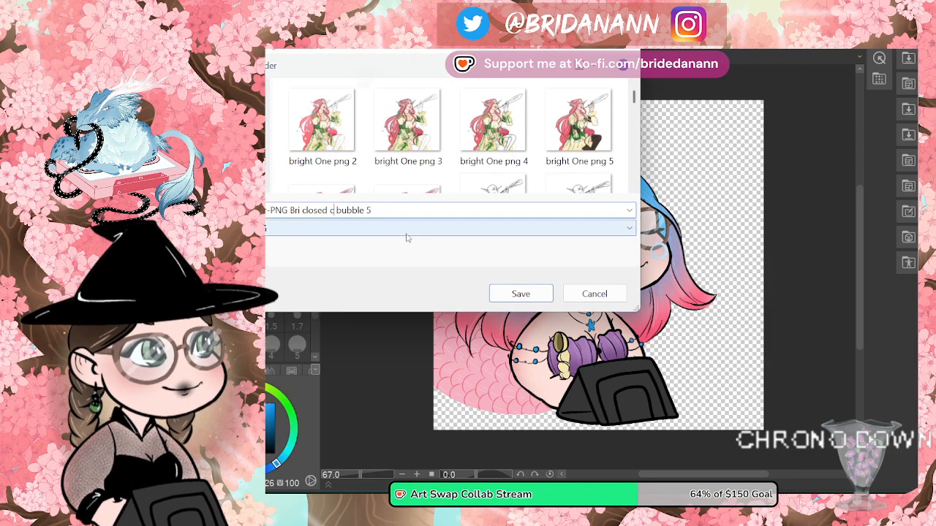
pyautogui.write('closed c')
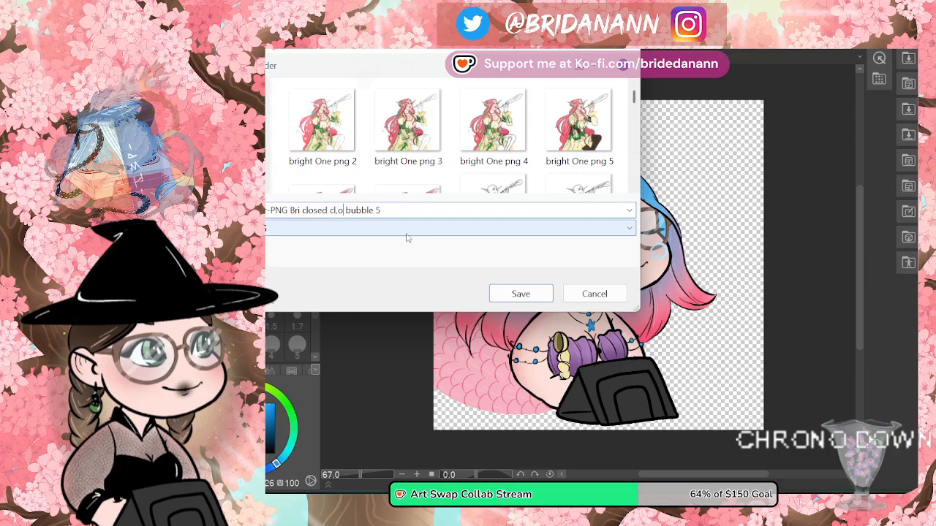
pyautogui.write('l')
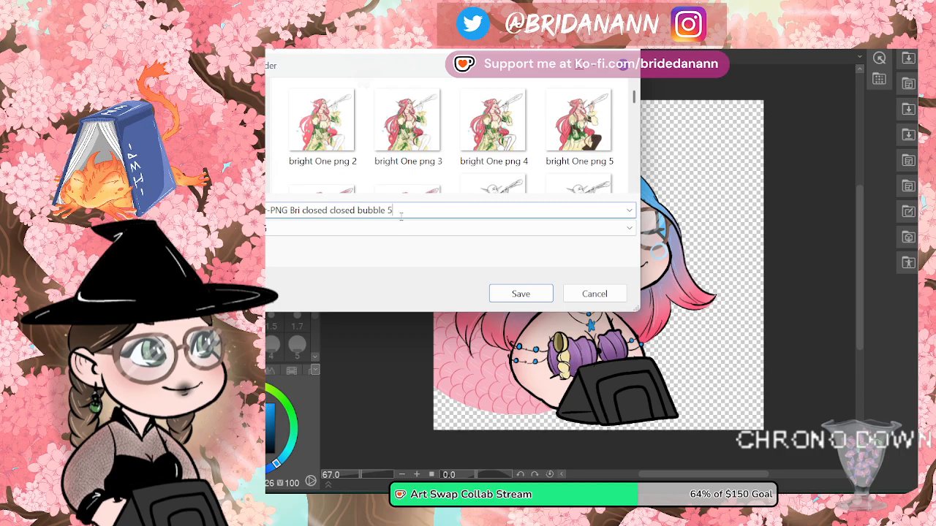
pyautogui.press('BackSpace')
pyautogui.write('2')
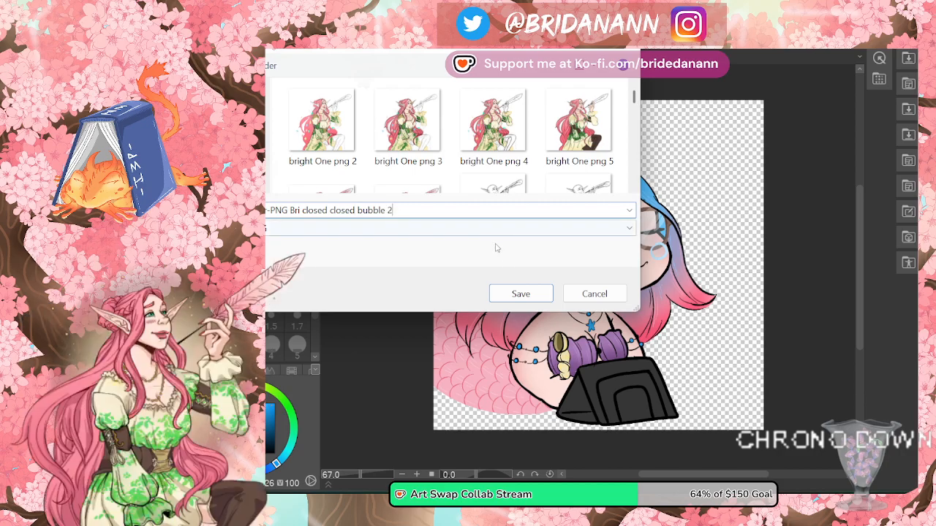
pyautogui.click(520, 294)
pyautogui.click(664, 197)
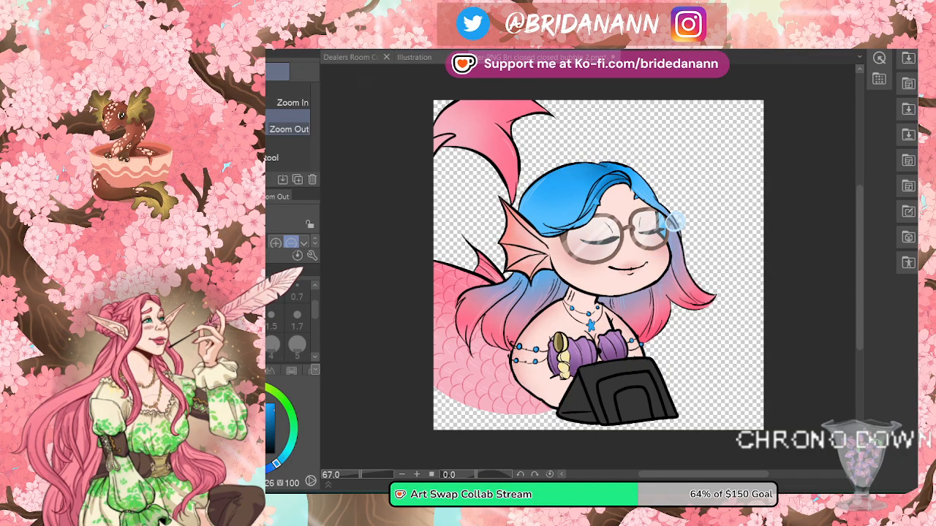
# Step: Save the closed-mouth frame with the bubble beside the glasses as a separate PNG, its file name ending in "closed closed bubble 3"
pyautogui.click(268, 51)
pyautogui.click(272, 121)
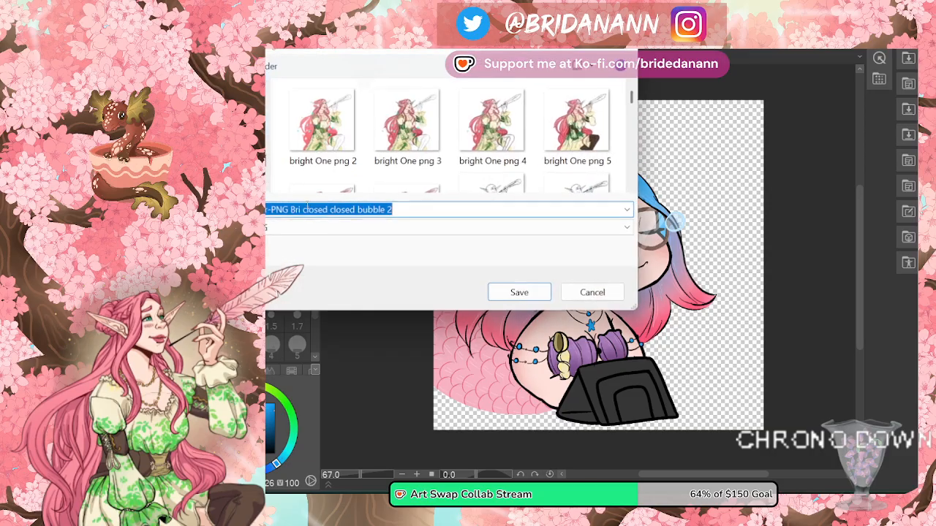
pyautogui.click(404, 210)
pyautogui.press('BackSpace')
pyautogui.write('3')
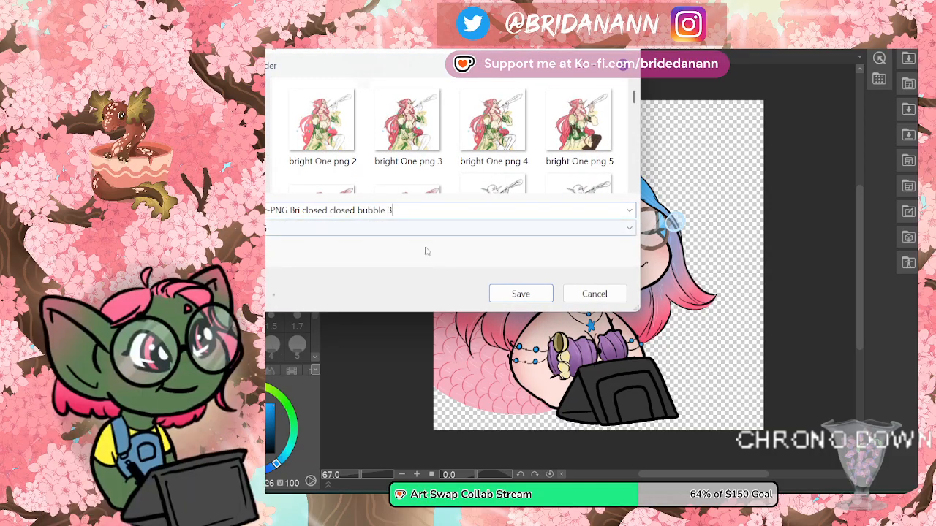
pyautogui.click(520, 293)
pyautogui.click(664, 196)
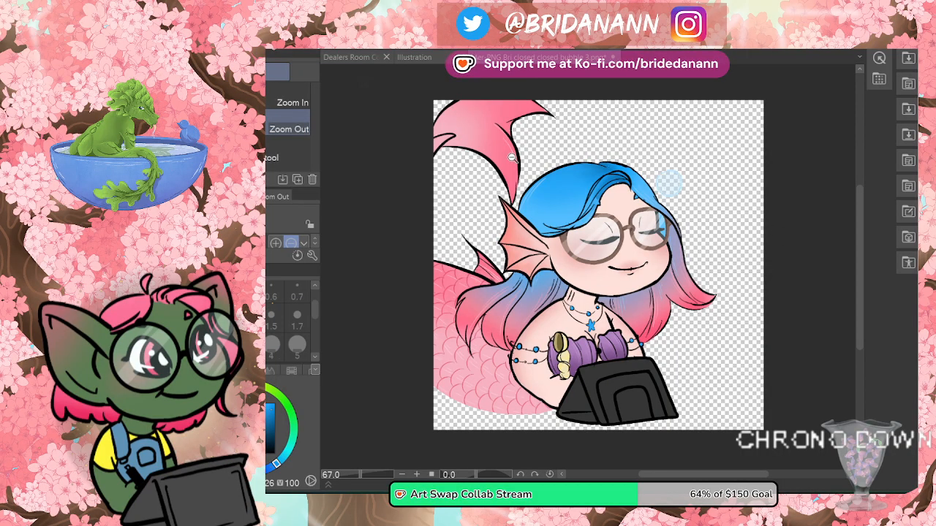
# Step: Save the closed-mouth frame with the bubble at forehead height as a separate PNG, its file name ending in "closed closed bubble 4"
pyautogui.click(268, 51)
pyautogui.click(272, 122)
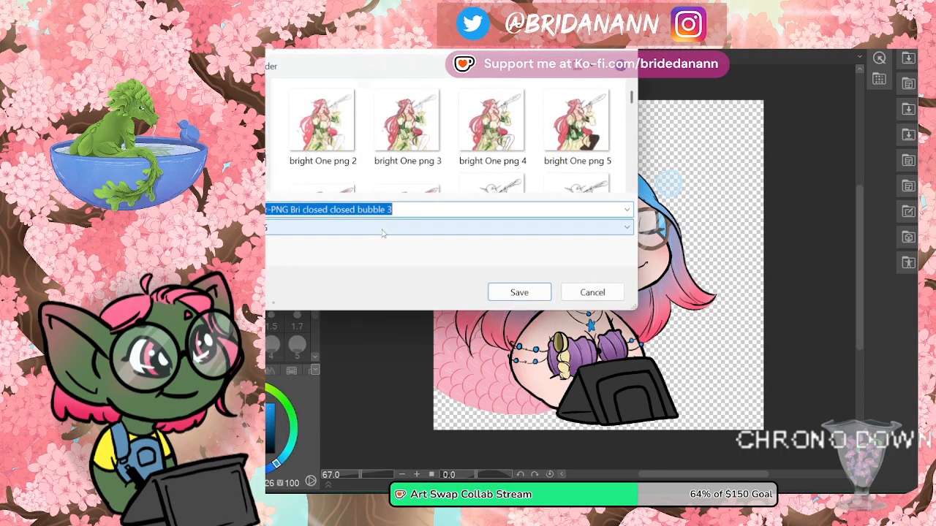
pyautogui.click(401, 210)
pyautogui.press('BackSpace')
pyautogui.write('4')
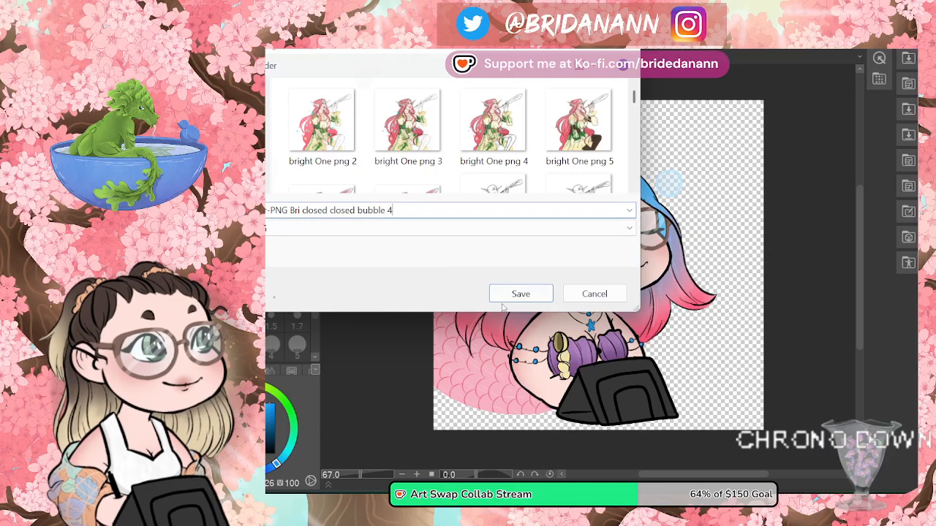
pyautogui.click(514, 297)
pyautogui.click(663, 196)
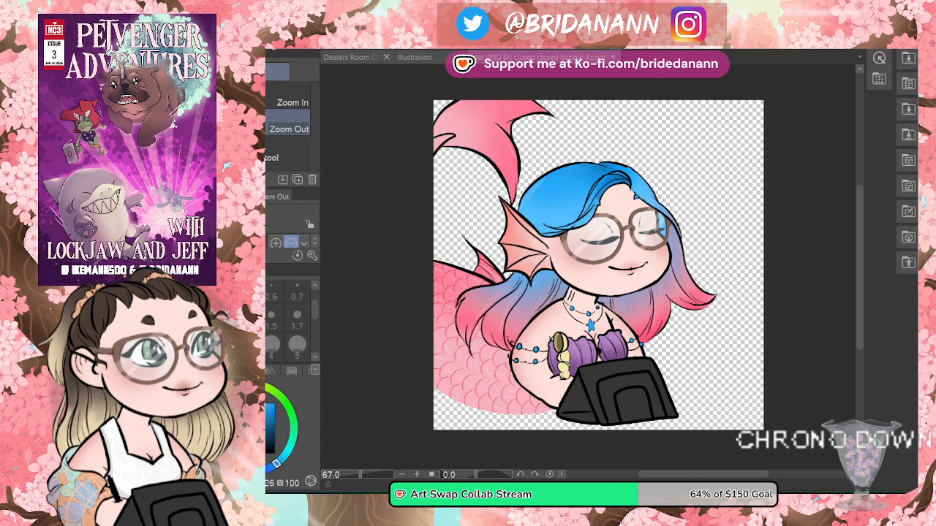
# Step: Save the closed-mouth frame without a visible bubble as a separate PNG, its file name ending in "closed closed bubble 5"
pyautogui.click(268, 52)
pyautogui.click(272, 121)
pyautogui.click(424, 213)
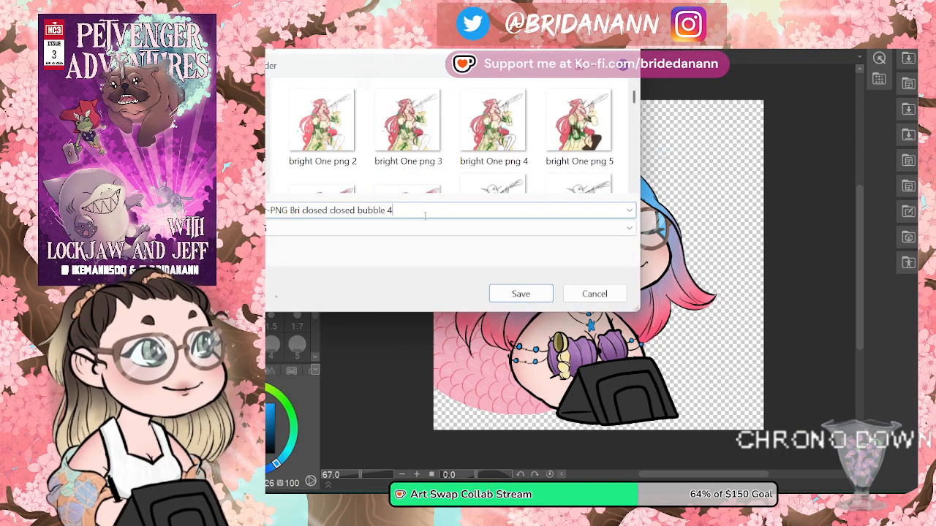
pyautogui.press('BackSpace')
pyautogui.write('5')
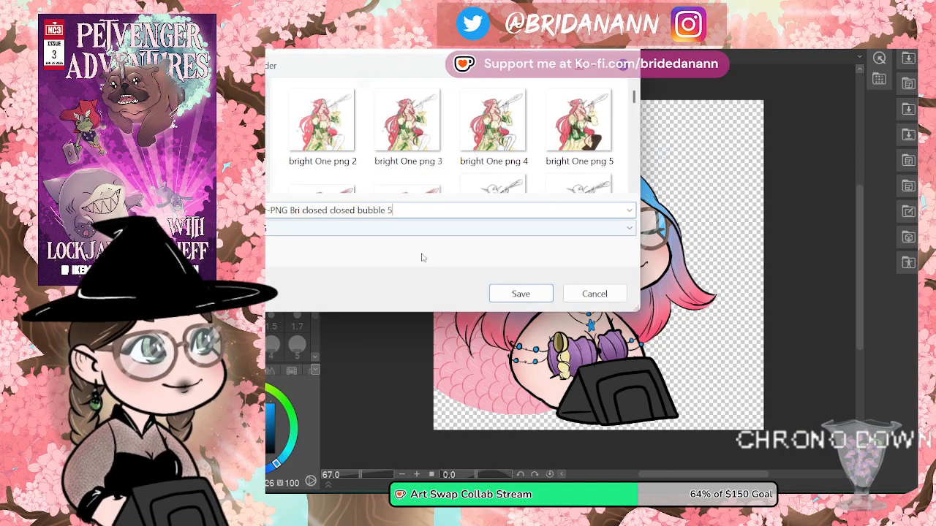
pyautogui.click(520, 294)
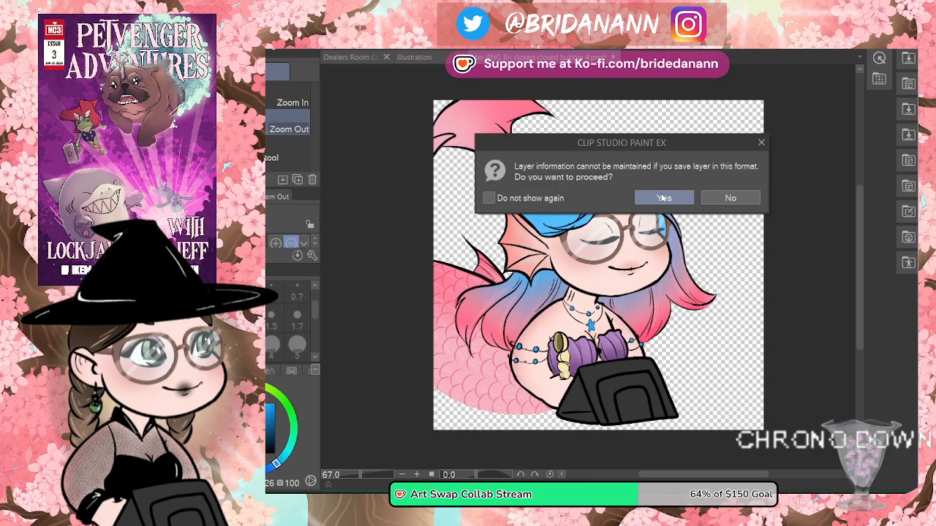
pyautogui.click(663, 198)
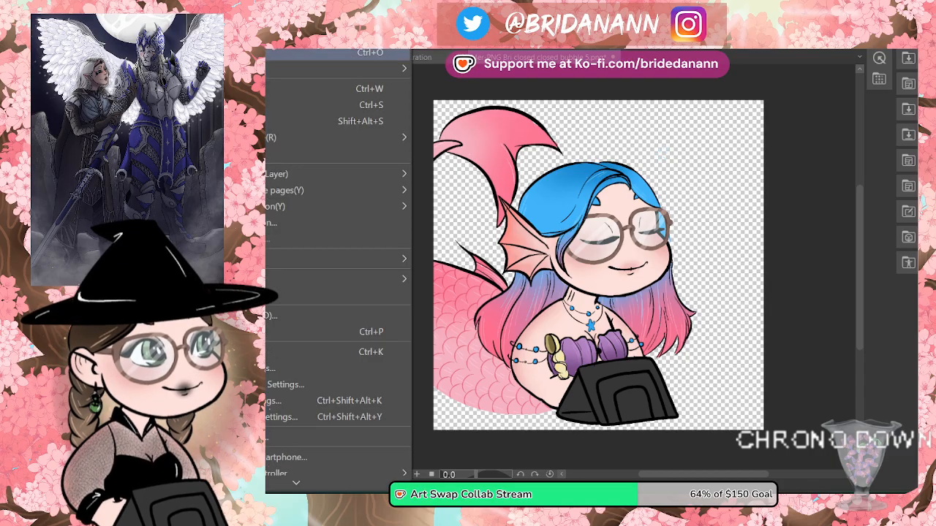
# Step: Save the hanging-hair, closed-eyes frame without a bubble over the existing PNG ending in "closed closed bubble 5"
pyautogui.click(351, 102)
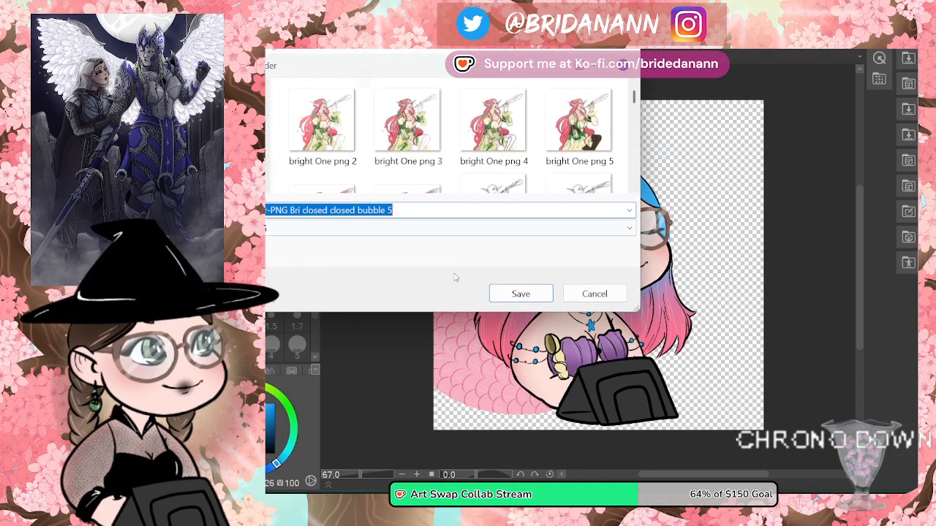
pyautogui.click(520, 293)
pyautogui.click(661, 253)
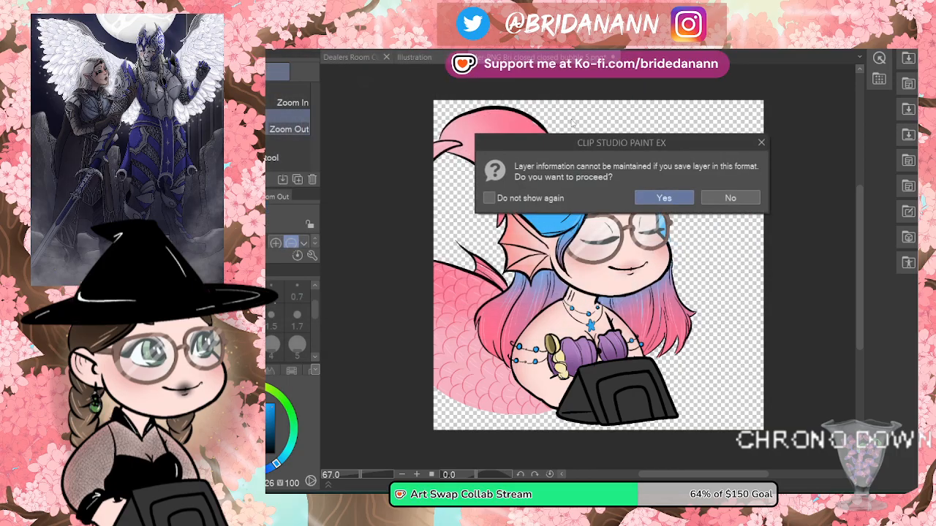
pyautogui.click(662, 197)
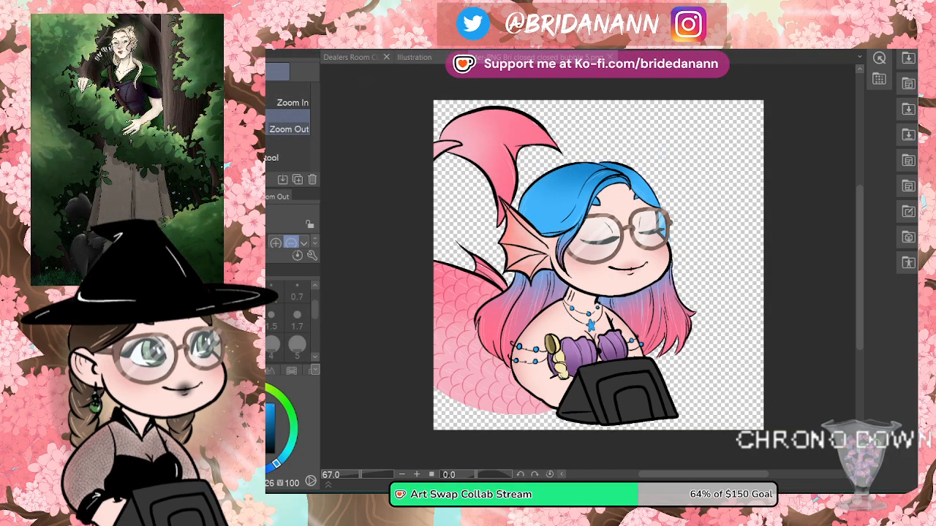
pyautogui.hotkey('alt', 'f')
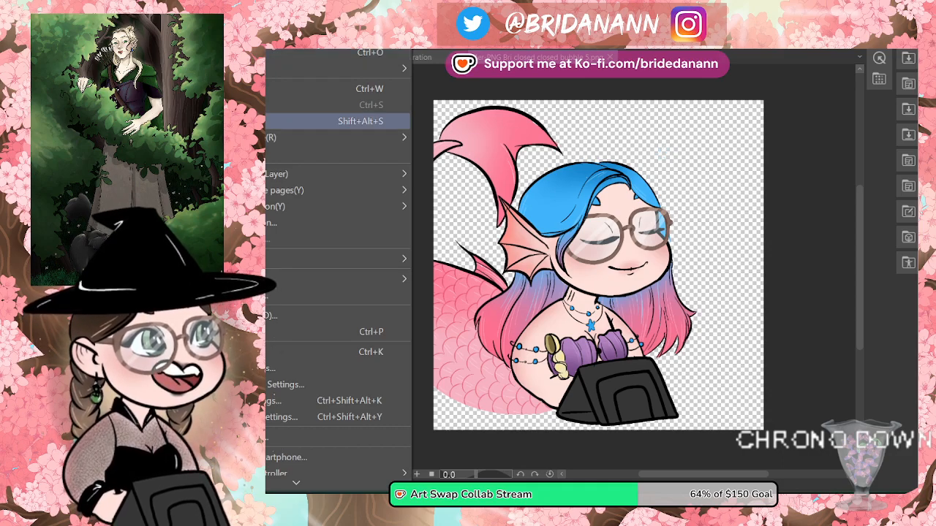
pyautogui.press('Escape')
pyautogui.hotkey('ctrl', 'shift', 's')
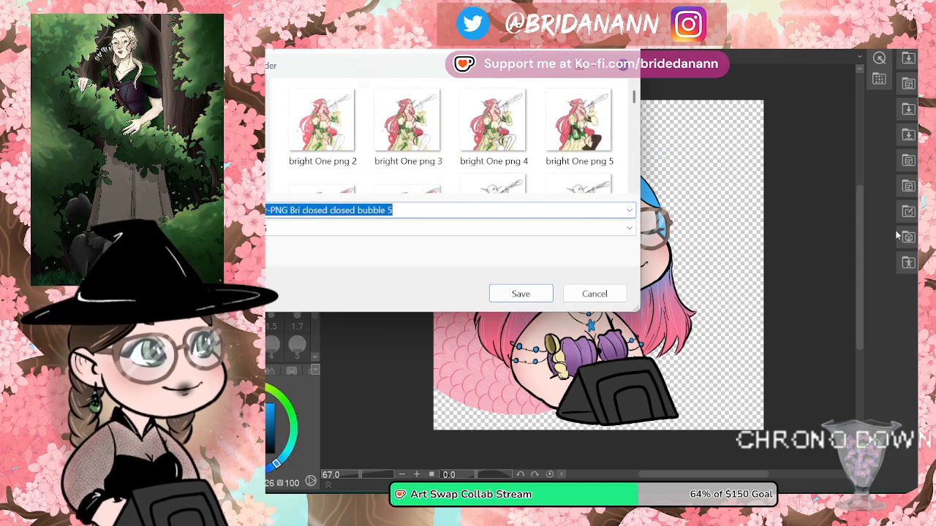
pyautogui.press('Return')
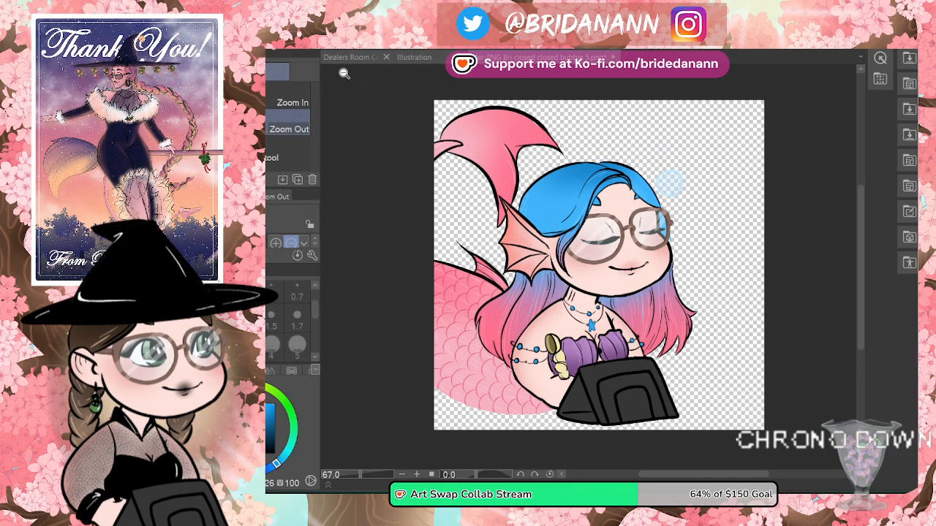
# Step: Save the hanging-hair frame with the bubble at forehead height over the existing PNG ending in "closed closed bubble 4"
pyautogui.click(219, 14)
pyautogui.click(282, 121)
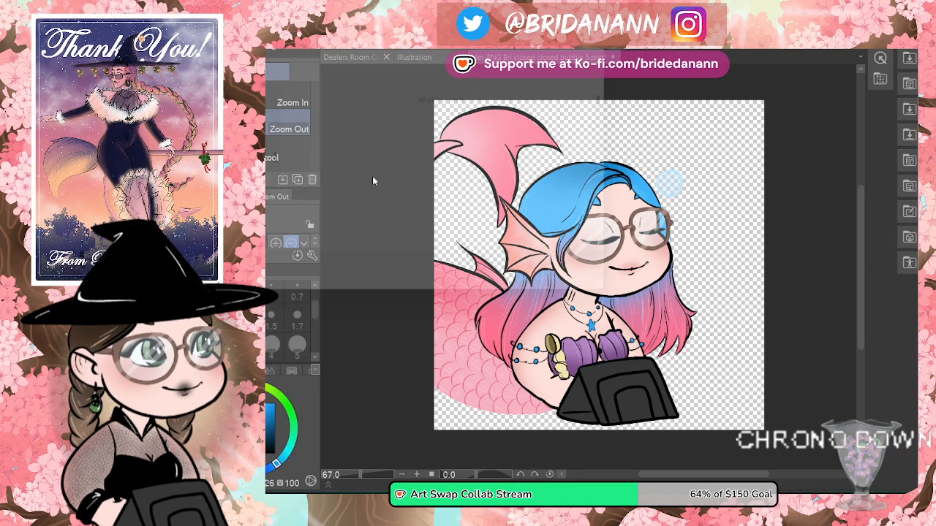
pyautogui.click(410, 213)
pyautogui.press('BackSpace')
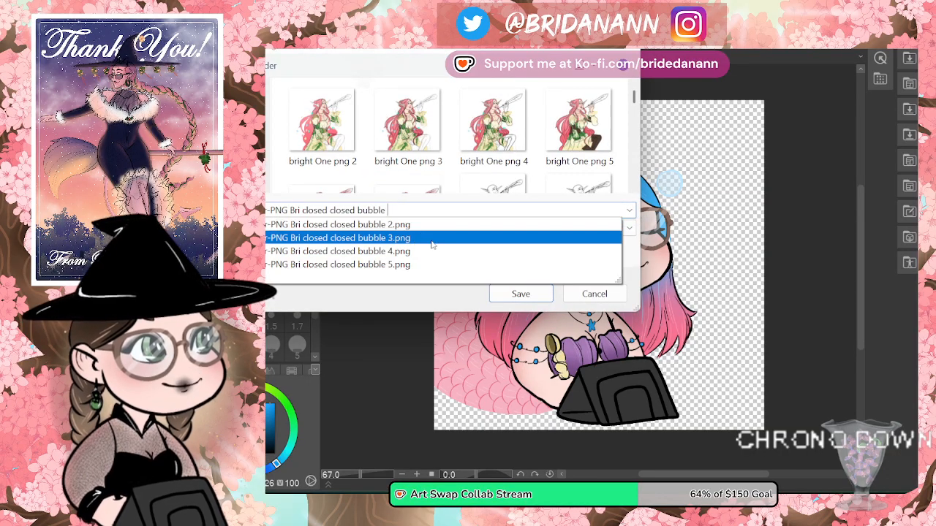
pyautogui.write('4')
pyautogui.click(464, 259)
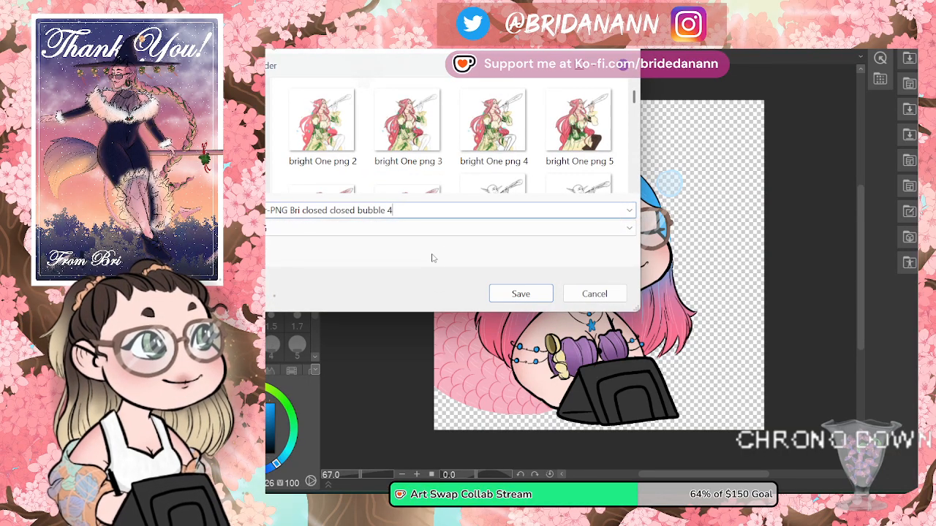
pyautogui.click(533, 294)
pyautogui.click(656, 250)
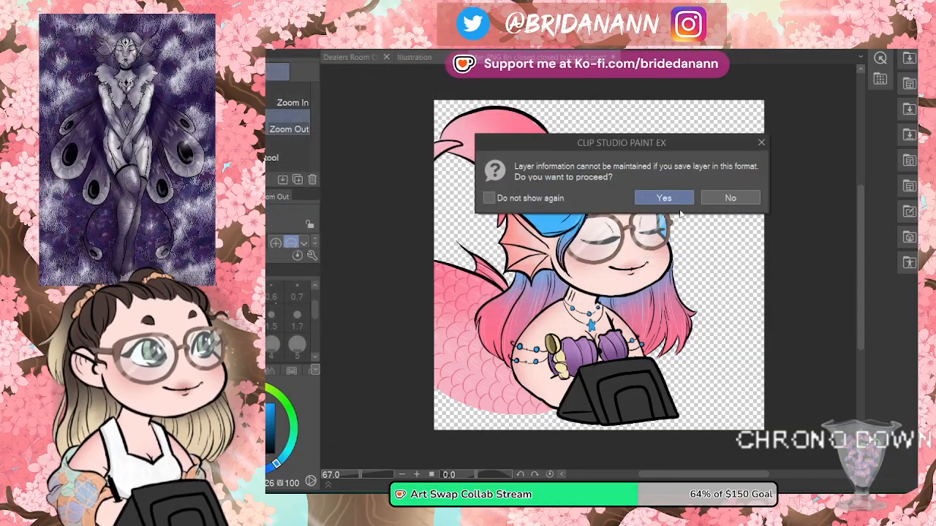
pyautogui.click(662, 198)
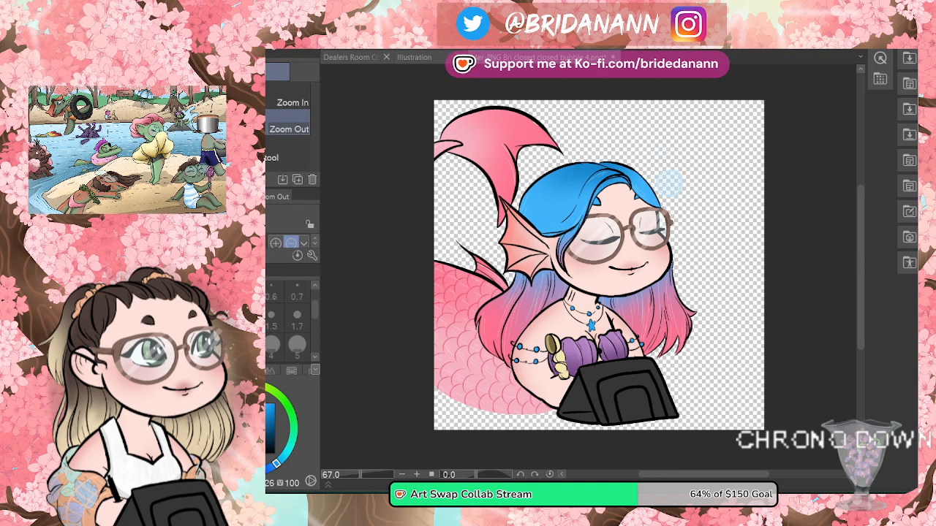
# Step: Save the hanging-hair frame without the blue strand behind the lens over the existing PNG ending in "closed closed bubble 4"
pyautogui.hotkey('alt', 'f')
pyautogui.press('Return')
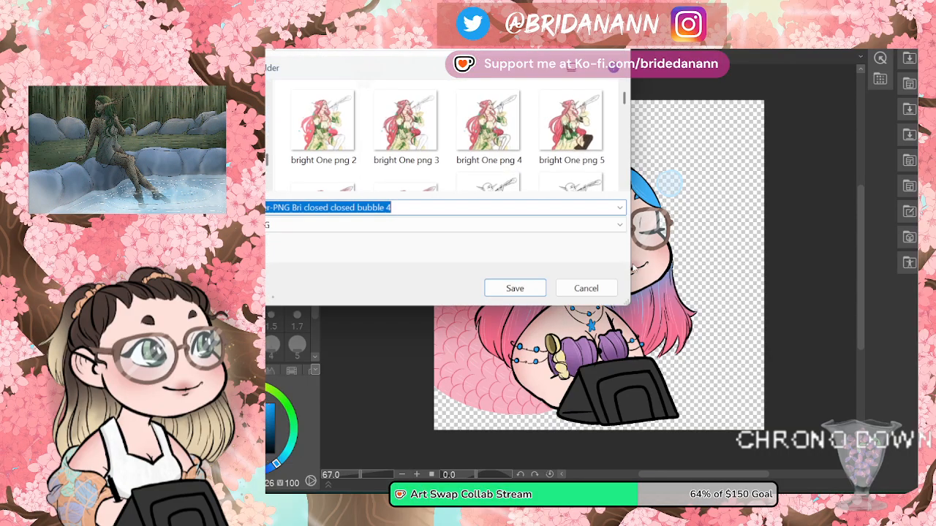
pyautogui.press('Return')
pyautogui.click(660, 253)
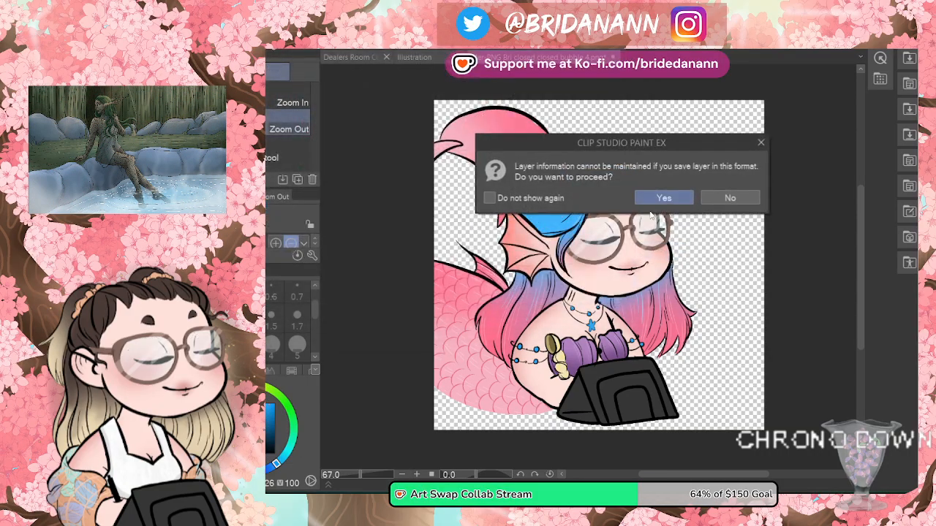
pyautogui.click(661, 196)
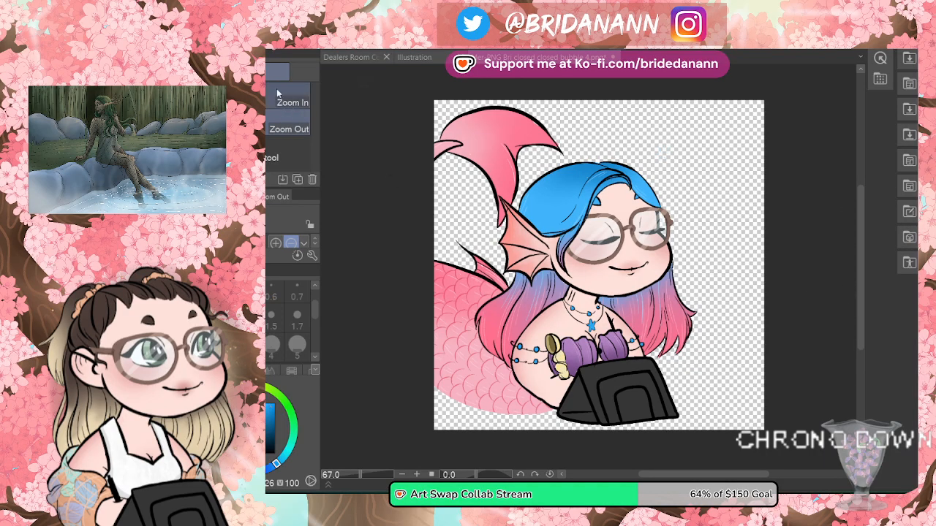
# Step: Save the closed-eyes, closed-mouth frame without a bubble over the existing PNG ending in "closed closed bubble 5"
pyautogui.hotkey('alt', 'f')
pyautogui.press('Down')
pyautogui.press('Down')
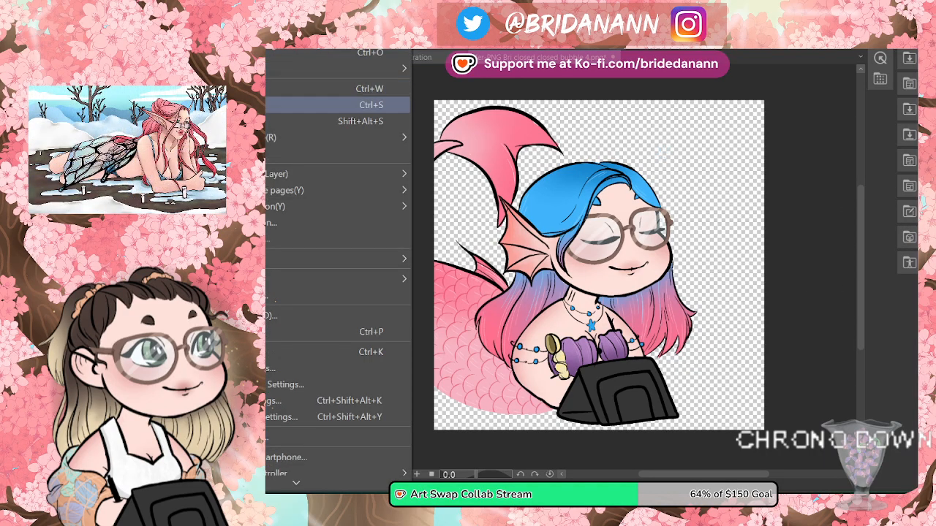
pyautogui.press('Return')
pyautogui.press('End')
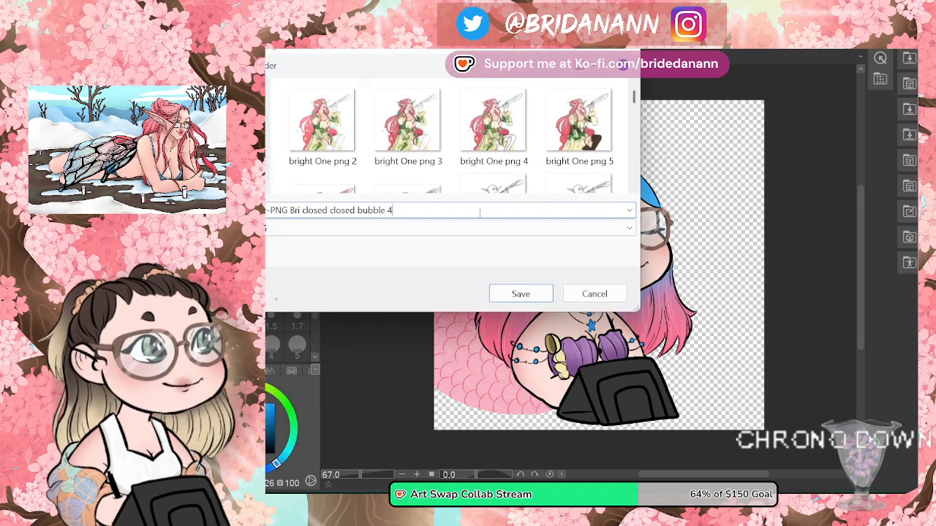
pyautogui.press('BackSpace')
pyautogui.write('5')
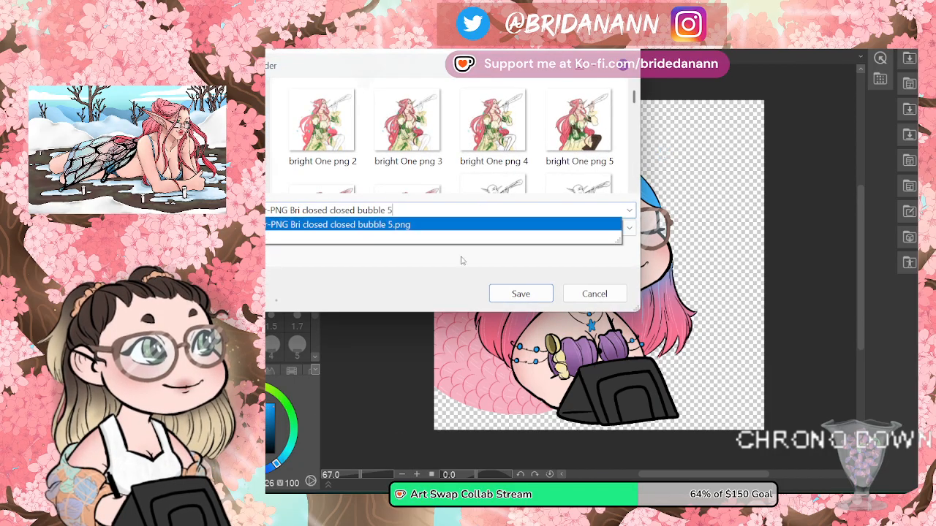
pyautogui.press('Return')
pyautogui.click(520, 294)
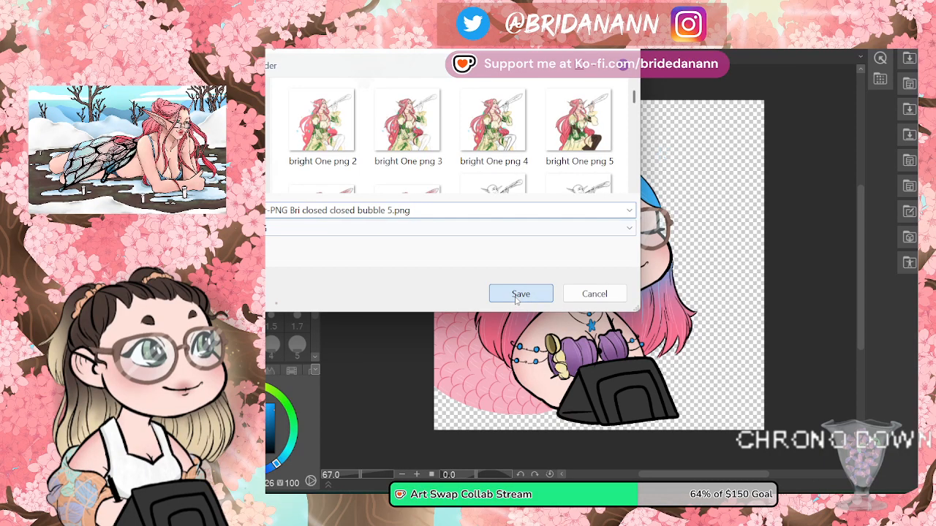
pyautogui.click(656, 252)
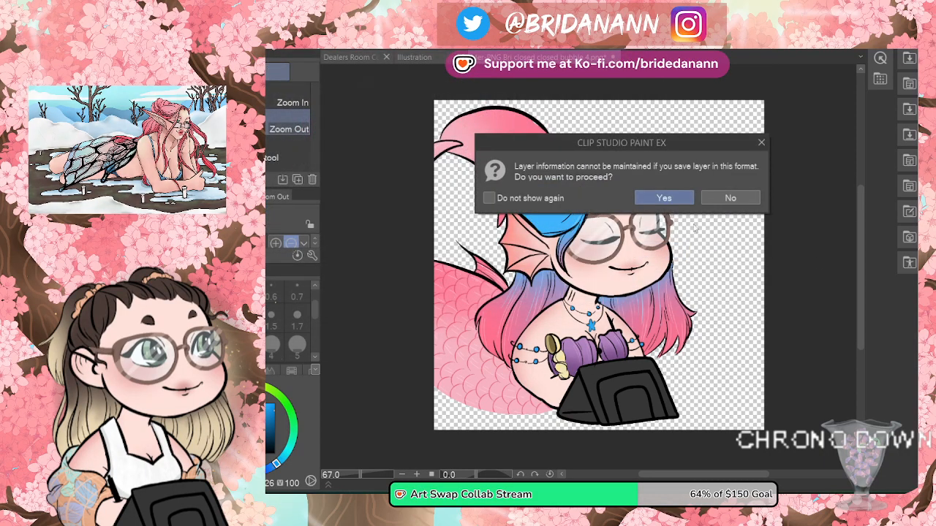
pyautogui.click(664, 198)
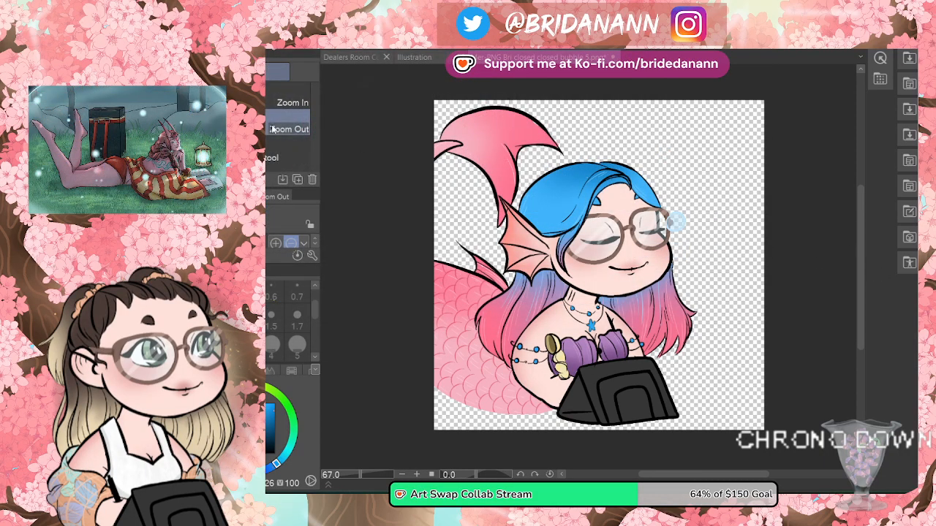
# Step: Save the closed-eyes frame with the bubble beside the glasses over the existing PNG ending in "closed closed bubble 3"
pyautogui.click(367, 228)
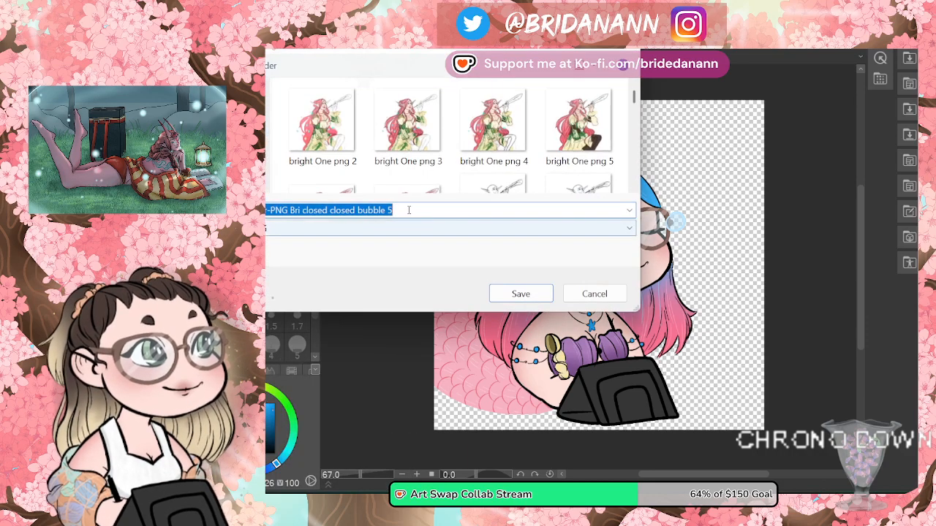
pyautogui.click(408, 210)
pyautogui.press('BackSpace')
pyautogui.write('3')
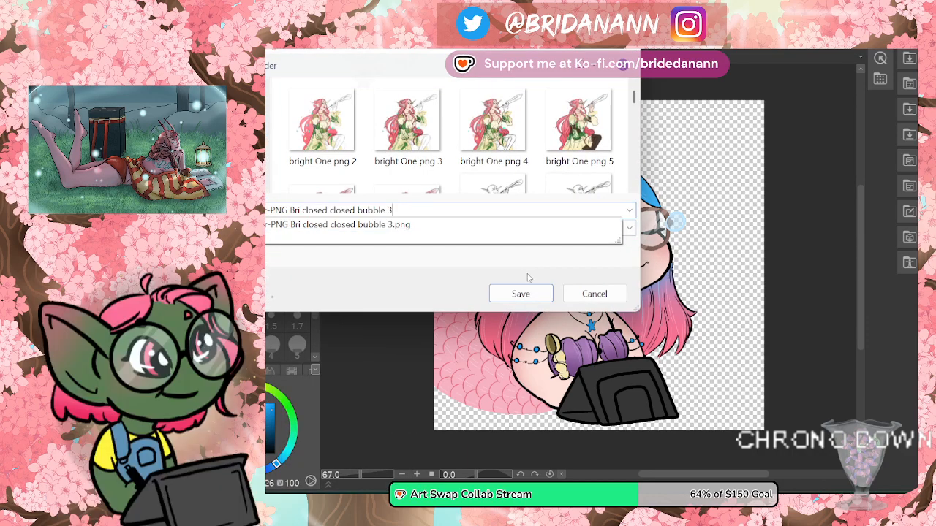
pyautogui.click(472, 229)
pyautogui.click(505, 296)
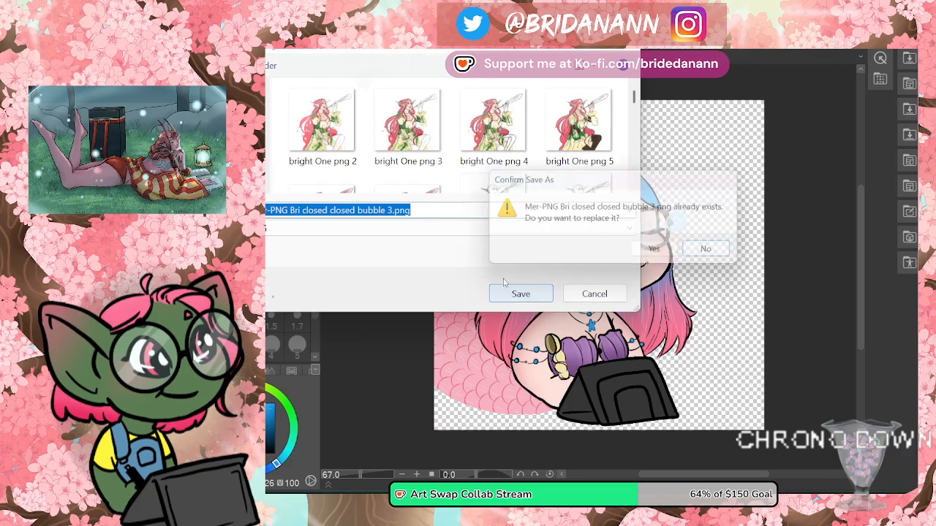
pyautogui.click(658, 252)
pyautogui.click(660, 196)
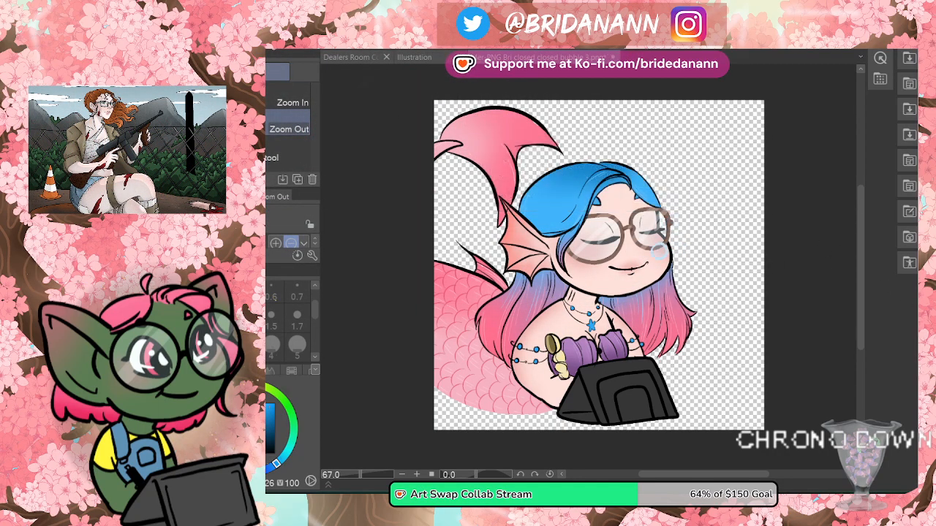
# Step: Save the closed-eyes frame with the bubble on the cheek over the existing PNG ending in "closed closed bubble 2"
pyautogui.click(314, 121)
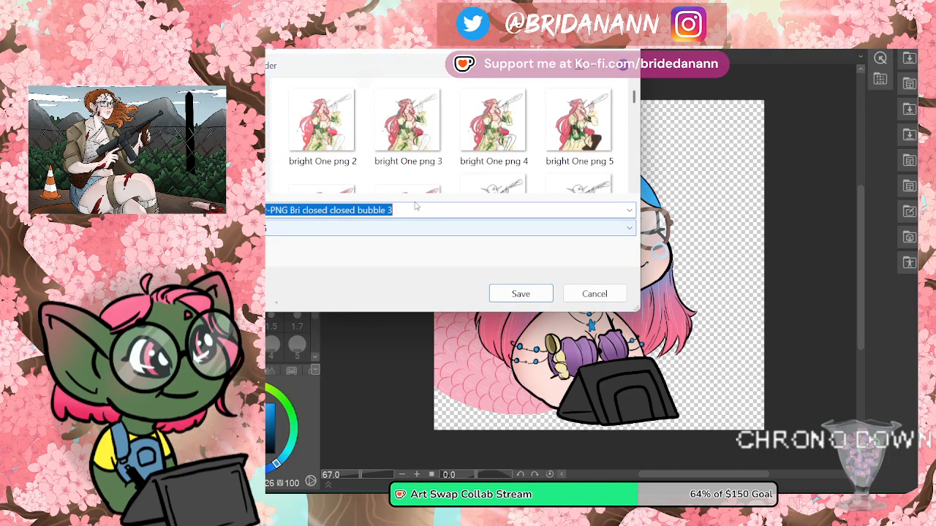
pyautogui.click(412, 210)
pyautogui.press('BackSpace')
pyautogui.write('2')
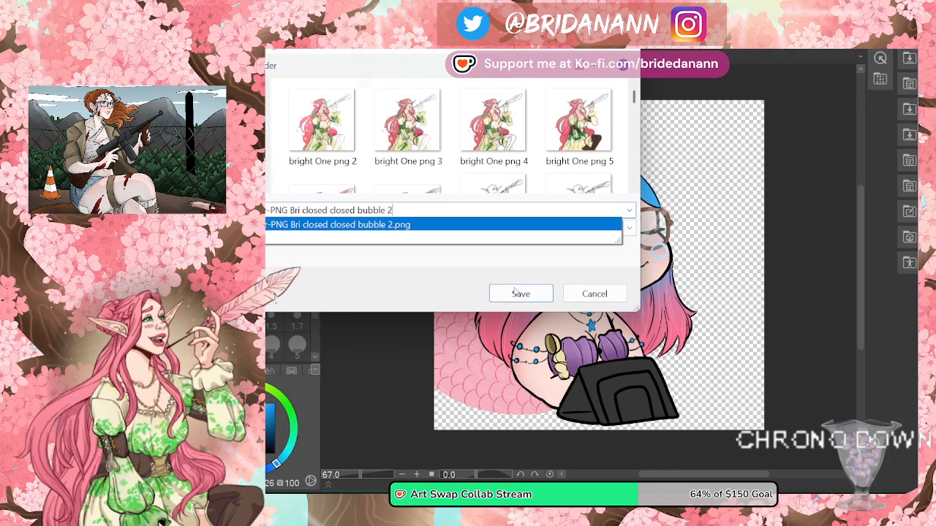
pyautogui.click(449, 223)
pyautogui.click(464, 227)
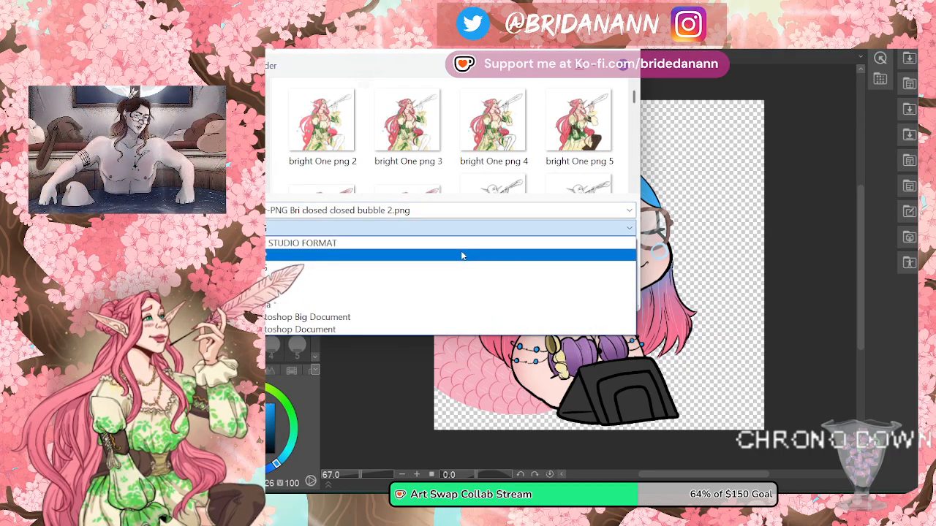
pyautogui.click(464, 223)
pyautogui.click(520, 293)
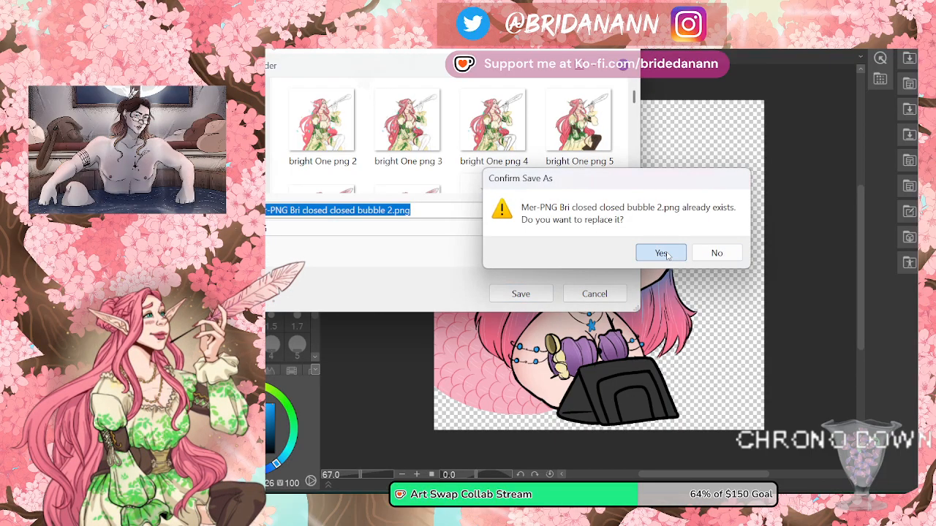
pyautogui.click(661, 253)
pyautogui.click(664, 198)
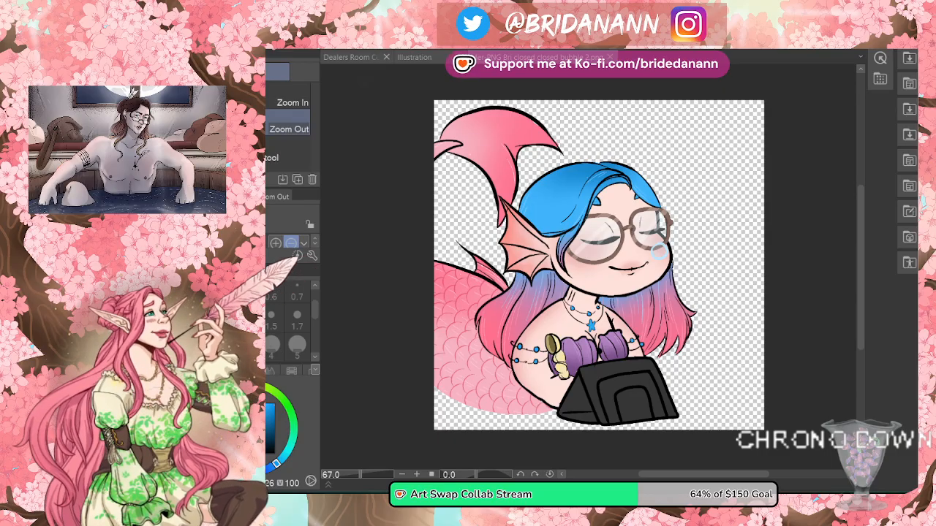
# Step: Restore the open eyes and save the frame with the cheek bubble as a PNG ending in "open closed bubble 2"
pyautogui.hotkey('ctrl', 'z')
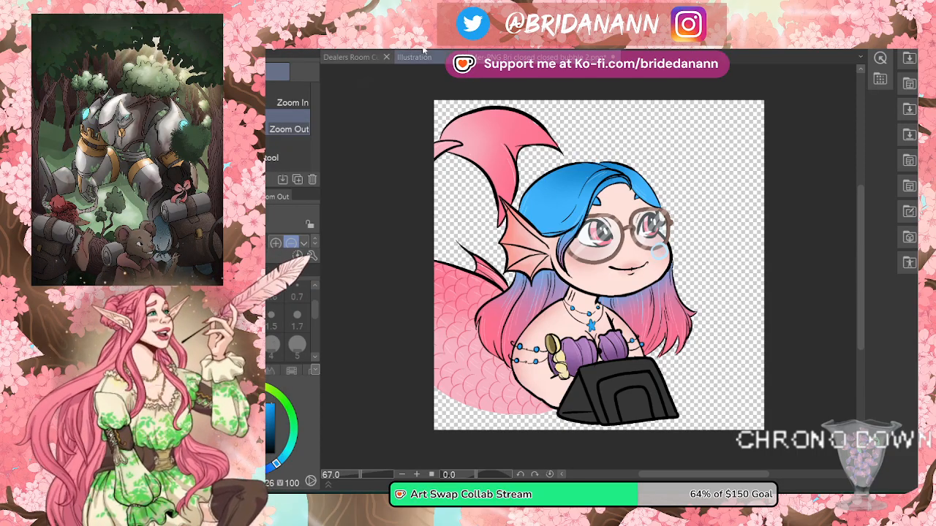
pyautogui.click(212, 21)
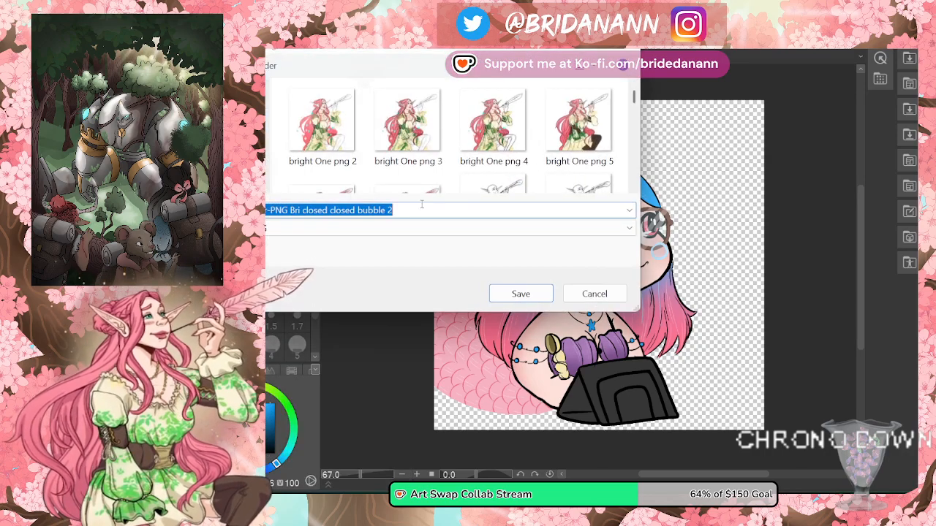
pyautogui.click(413, 207)
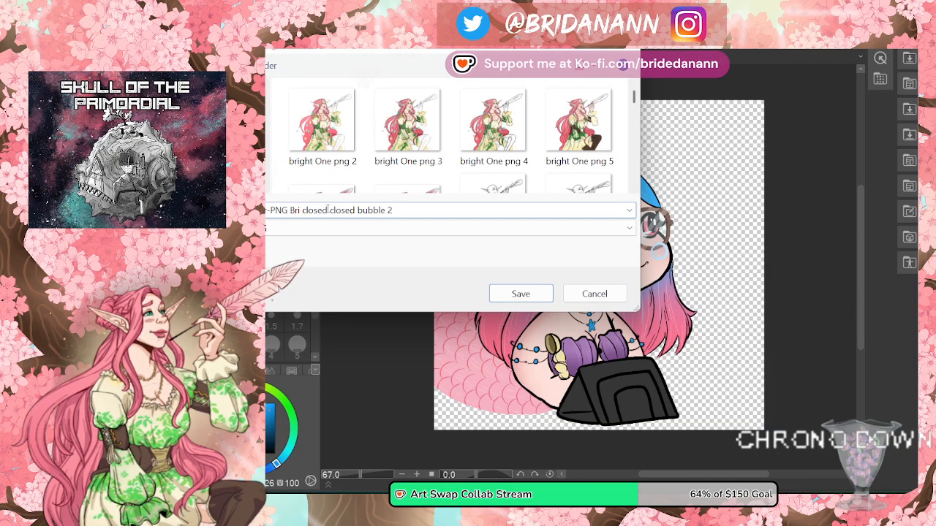
pyautogui.moveTo(327, 209); pyautogui.dragTo(302, 210)
pyautogui.write('op')
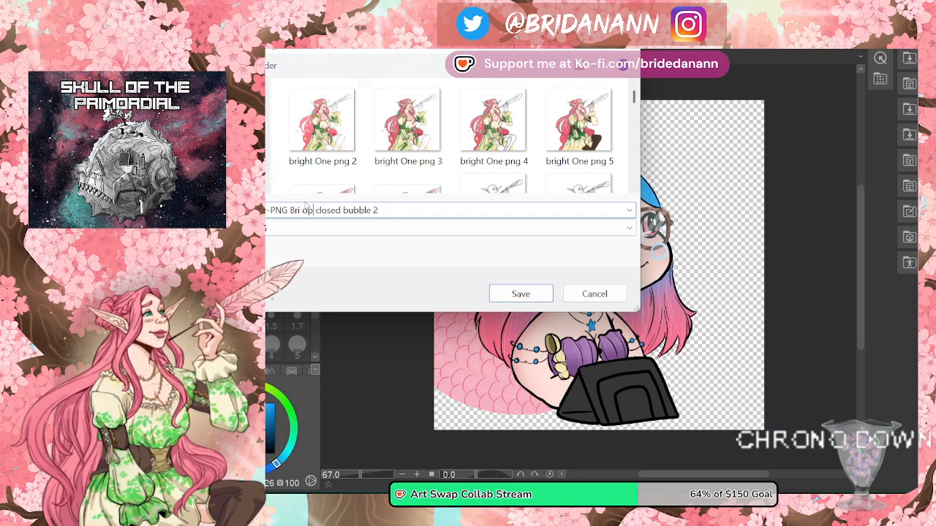
pyautogui.write('en')
pyautogui.click(523, 291)
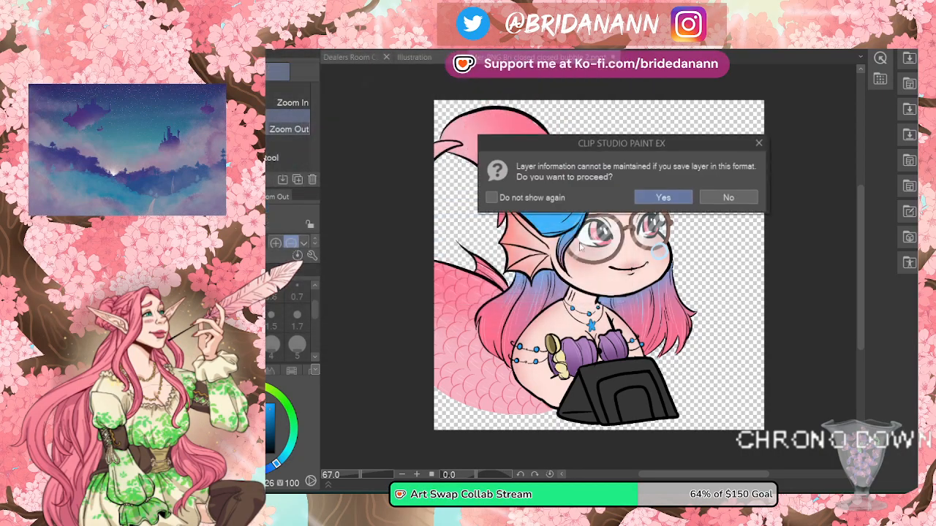
pyautogui.click(665, 197)
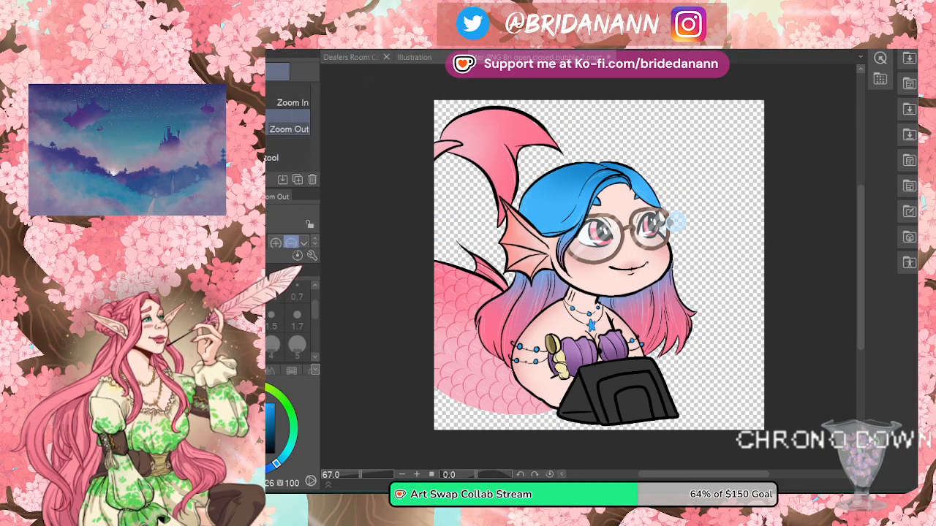
# Step: Save the open-eyes, closed-mouth frame with the bubble beside the glasses as a PNG ending in "open closed bubble 3"
pyautogui.hotkey('alt', 'f')
pyautogui.click(293, 120)
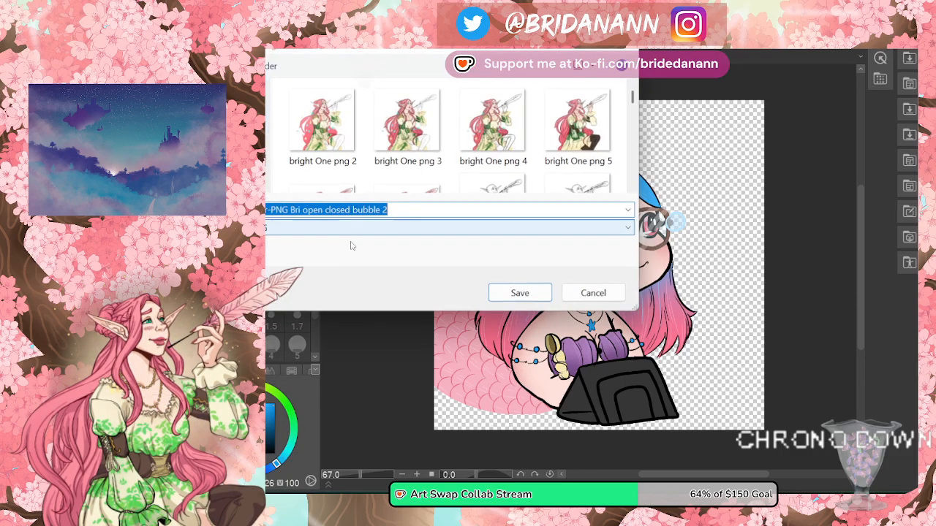
pyautogui.click(396, 210)
pyautogui.press('BackSpace')
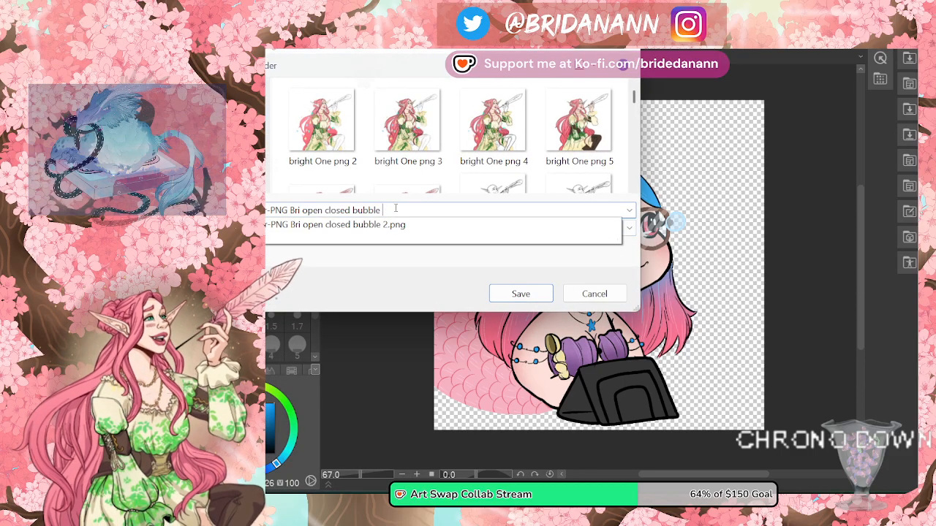
pyautogui.click(438, 224)
pyautogui.click(521, 293)
pyautogui.press('Return')
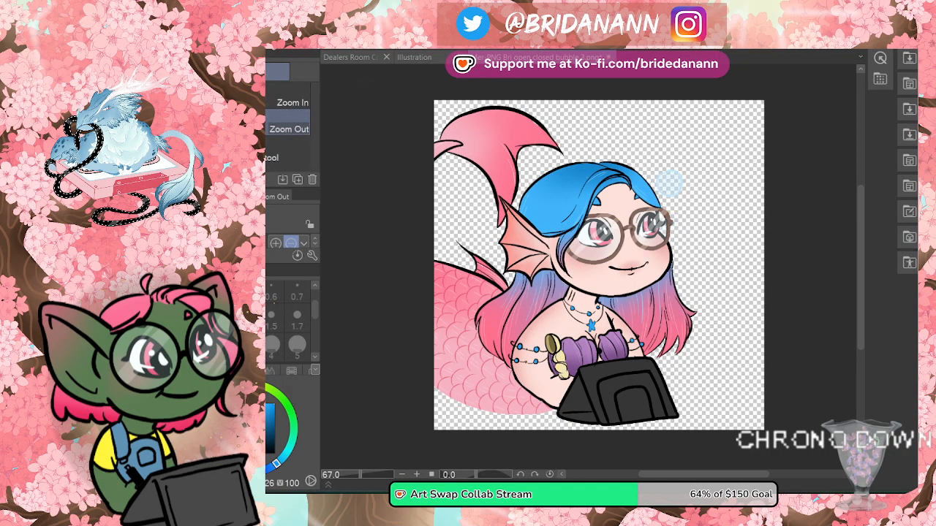
# Step: Save the open-eyes, closed-mouth frame with the bubble at forehead height as a PNG ending in "open closed bubble 4"
pyautogui.click(266, 52)
pyautogui.click(275, 122)
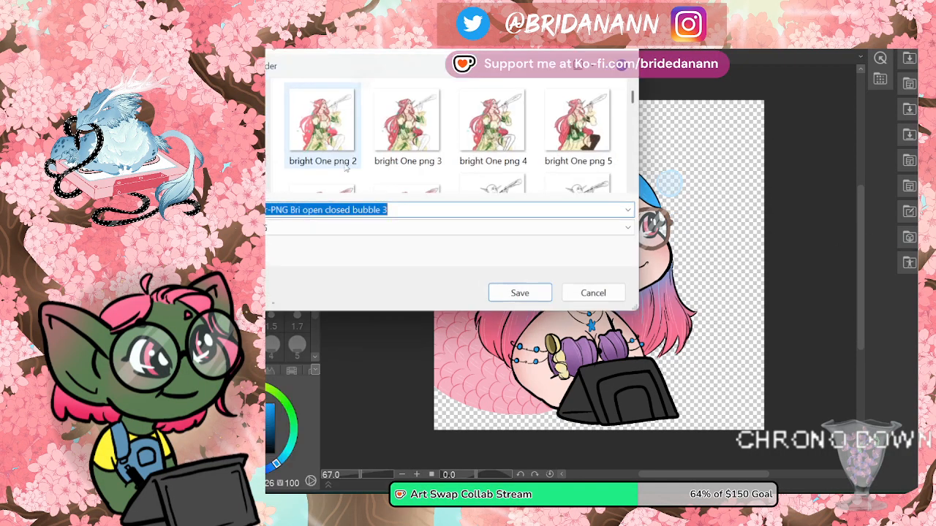
pyautogui.click(401, 212)
pyautogui.press('BackSpace')
pyautogui.write('4')
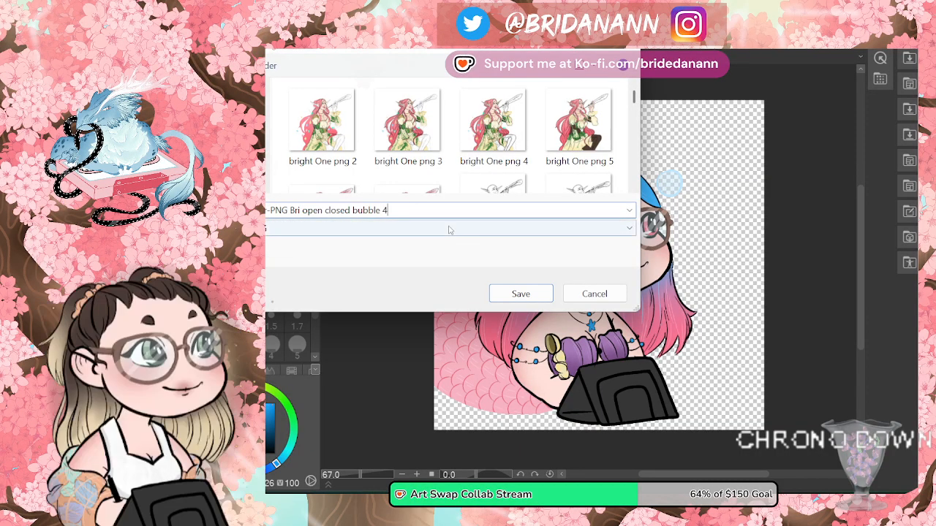
pyautogui.click(529, 300)
pyautogui.click(660, 197)
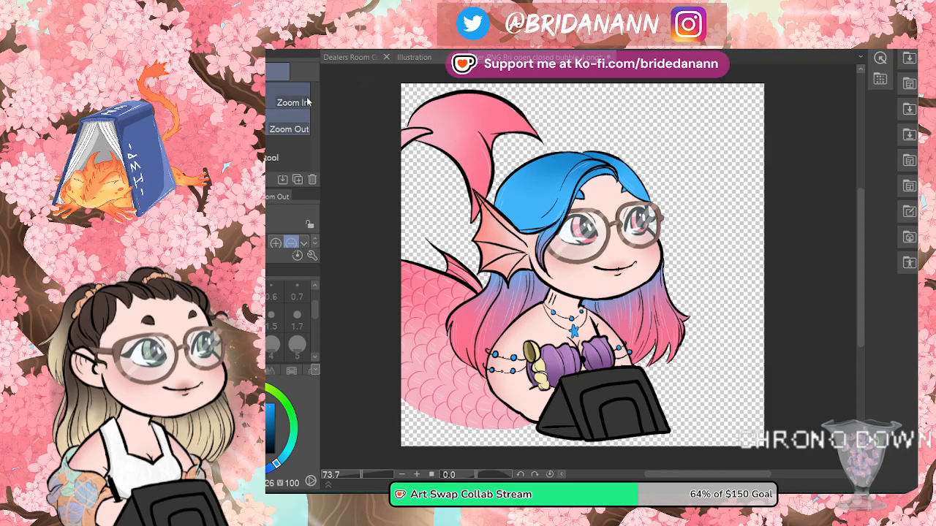
# Step: Save the open-eyes, closed-mouth frame without a bubble as a PNG ending in "open closed bubble 5"
pyautogui.click(266, 51)
pyautogui.click(329, 105)
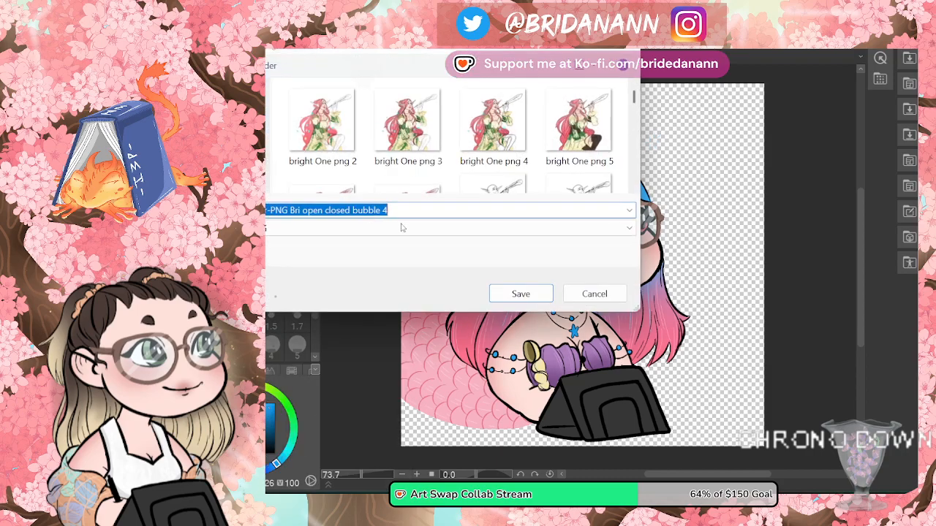
pyautogui.click(404, 212)
pyautogui.press('BackSpace')
pyautogui.write('5')
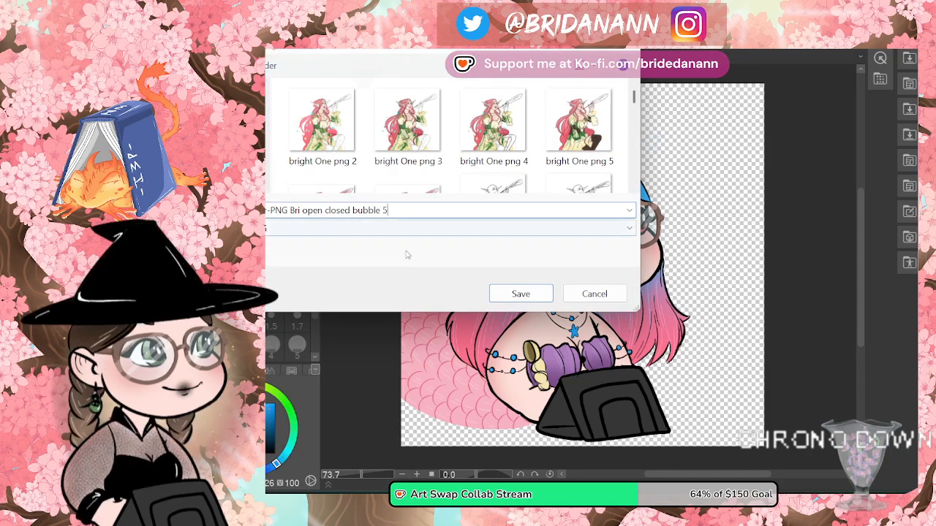
pyautogui.click(521, 293)
pyautogui.click(652, 199)
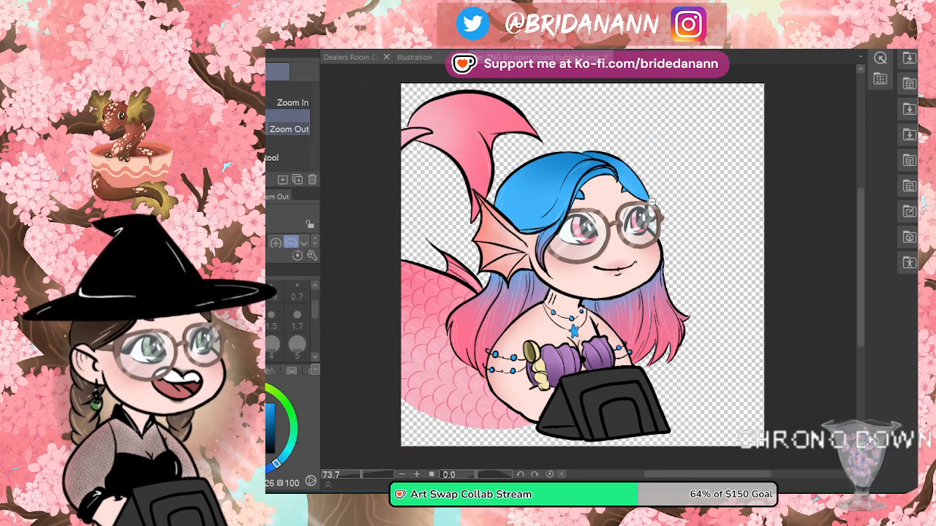
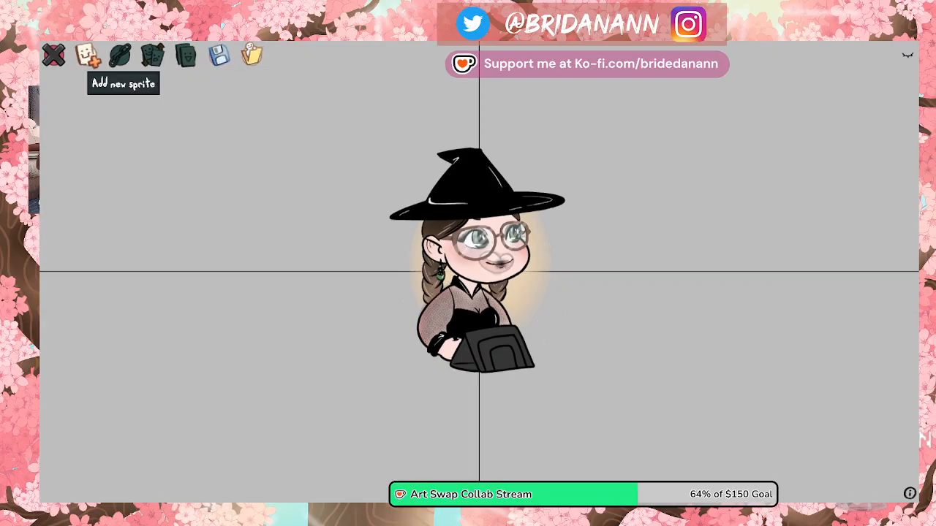
# Step: Add the mermaid image ending in "open open bubble 1.png" from the Mermaid Pngtuber folder as a new sprite
pyautogui.click(87, 55)
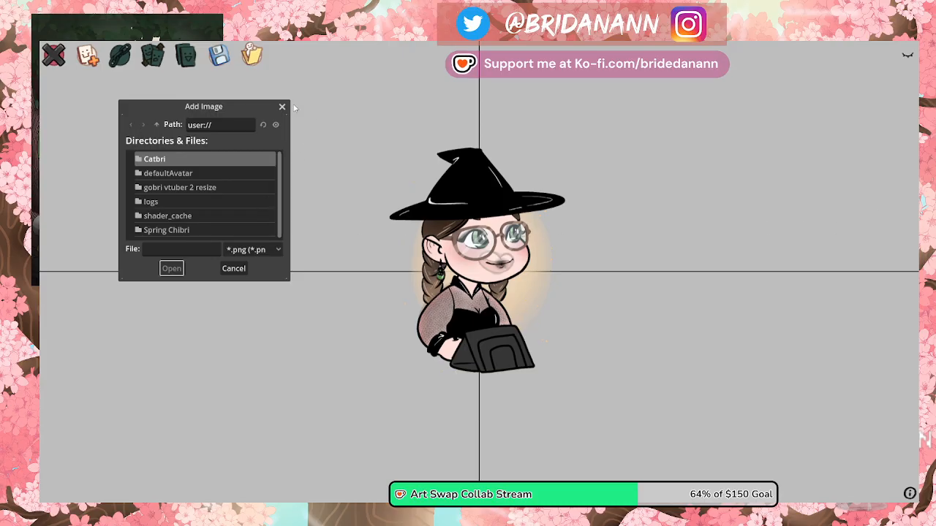
pyautogui.click(280, 108)
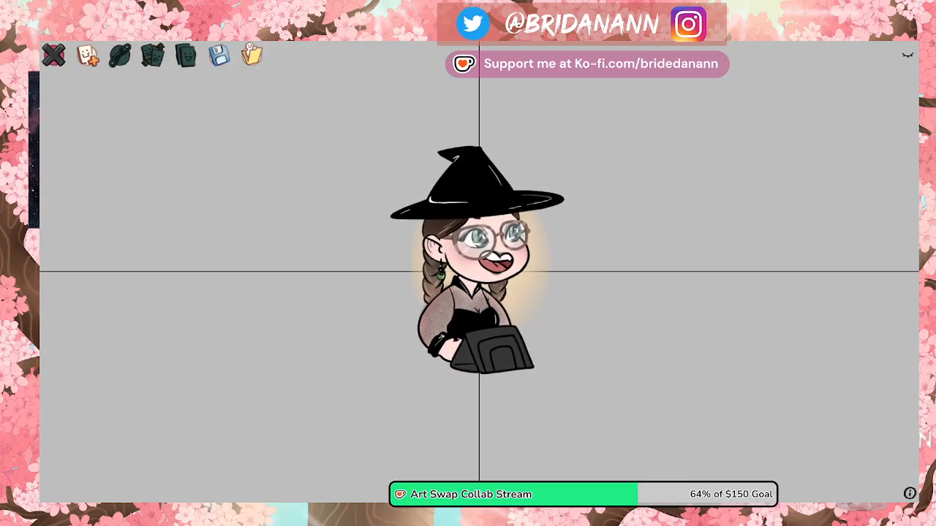
pyautogui.click(87, 56)
pyautogui.scroll(-1, 226, 172)
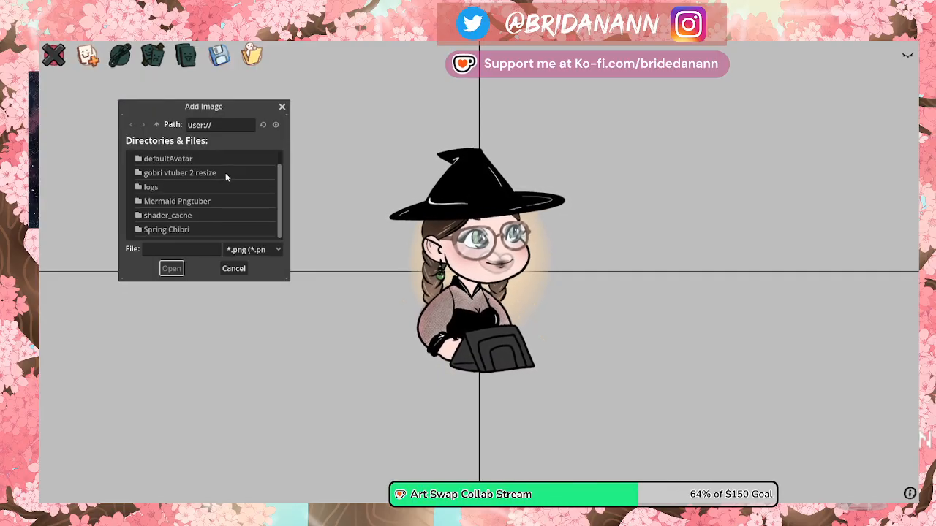
pyautogui.click(197, 201)
pyautogui.doubleClick(197, 201)
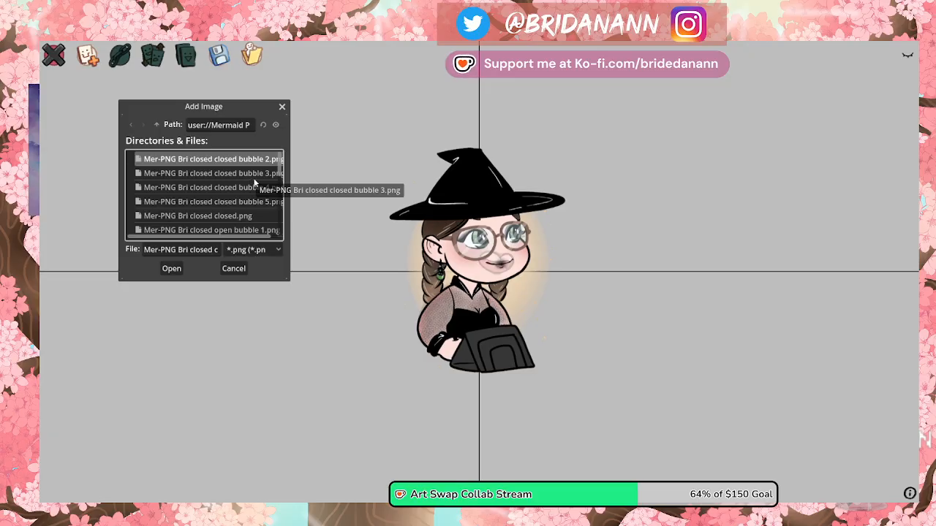
pyautogui.scroll(-10, 257, 166)
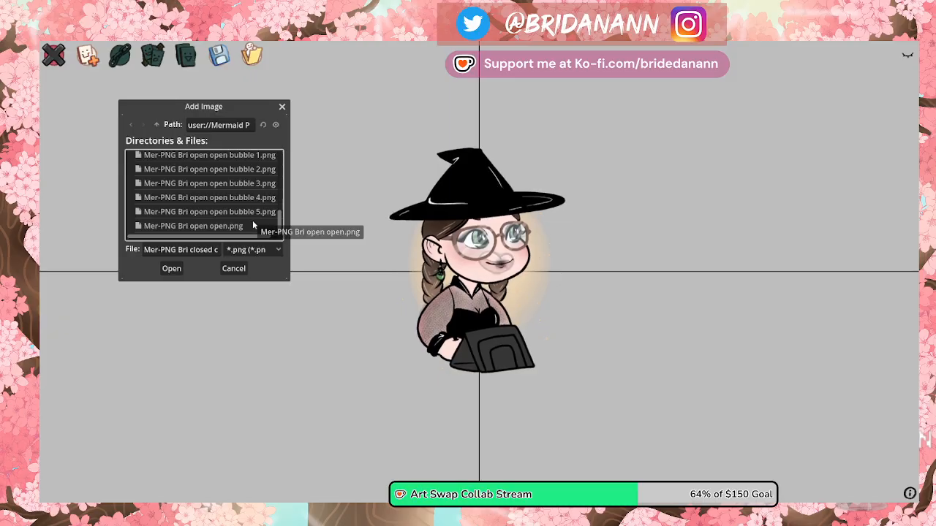
pyautogui.scroll(1, 251, 212)
pyautogui.click(246, 167)
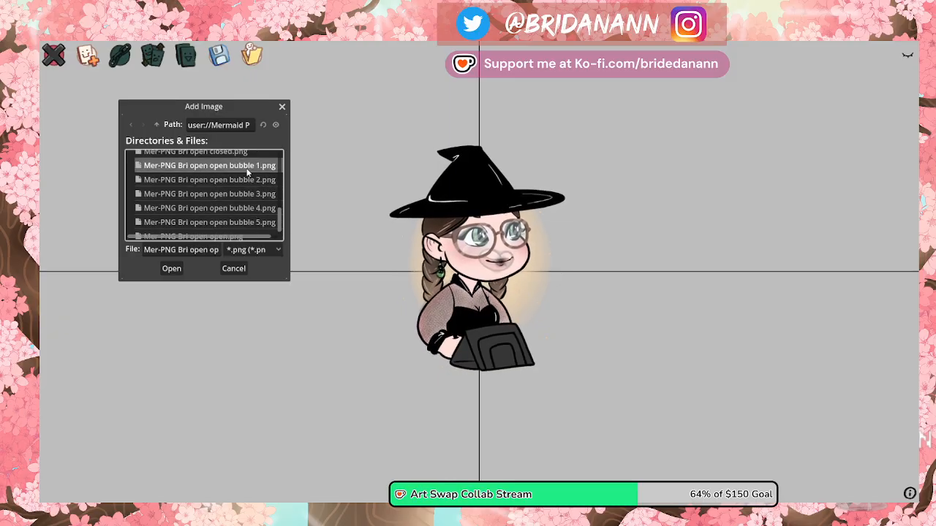
pyautogui.click(174, 268)
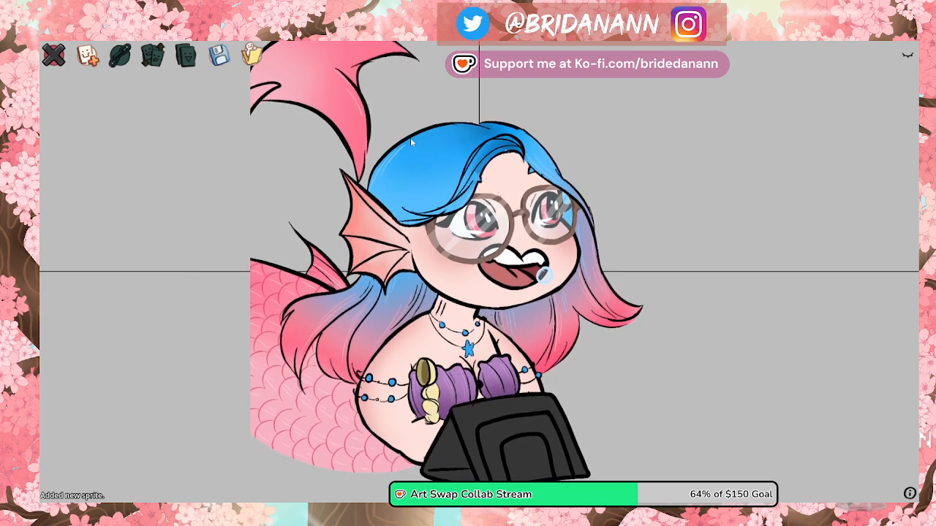
# Step: Set the bubble 1 mermaid sprite to show only while the mouth is open and the eyes are open
pyautogui.click(299, 148)
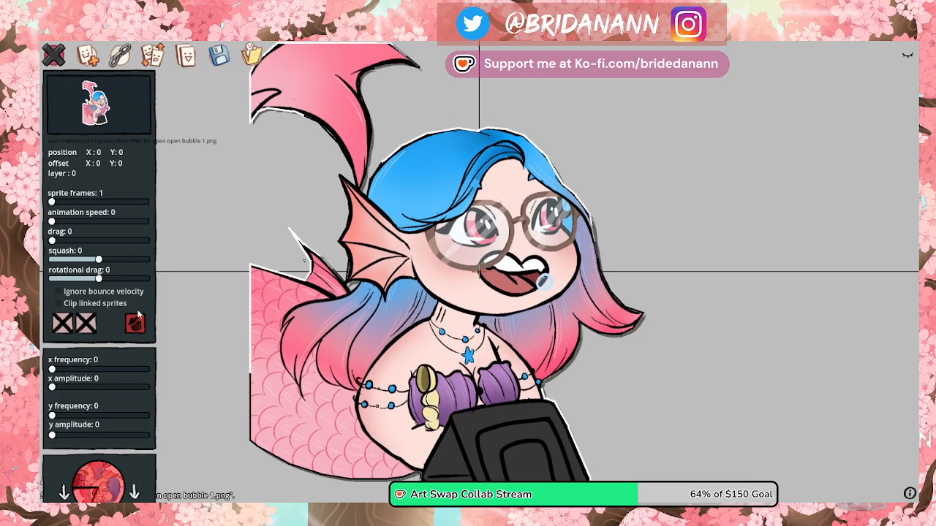
pyautogui.scroll(-1, 123, 411)
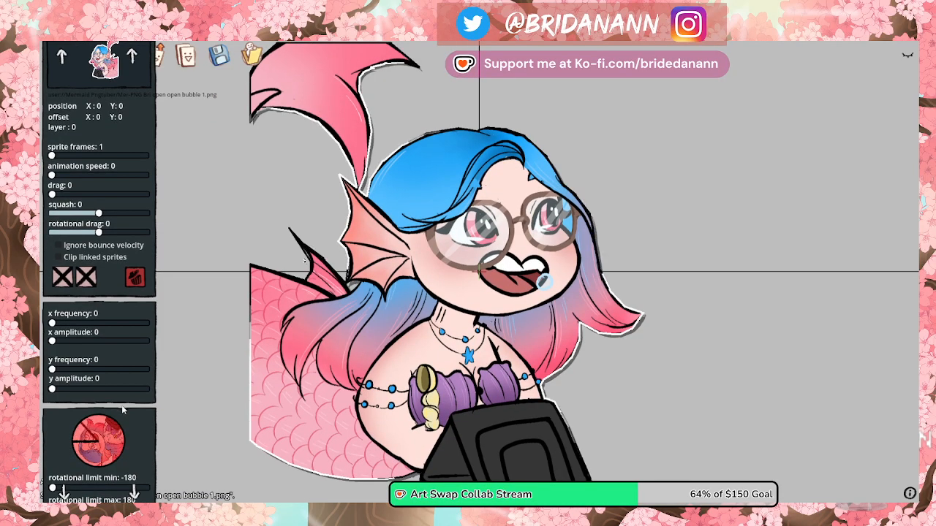
pyautogui.click(63, 278)
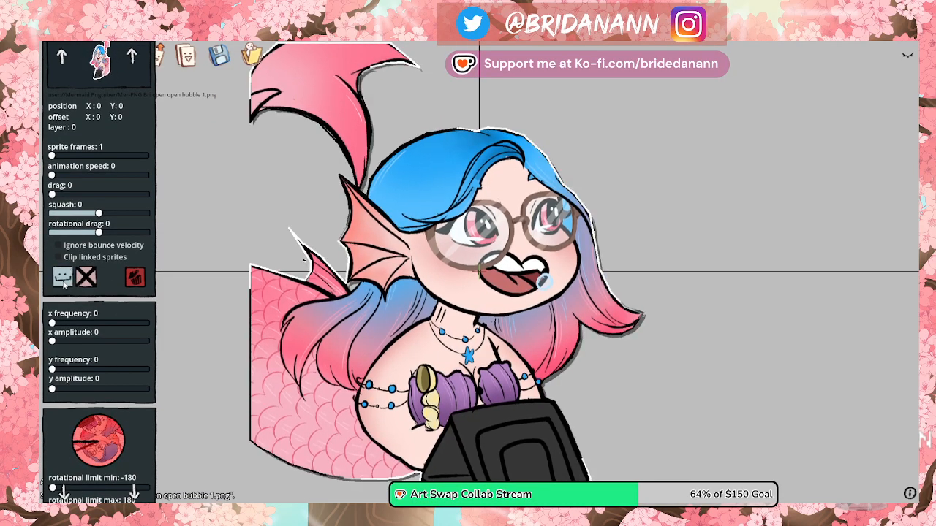
pyautogui.click(85, 277)
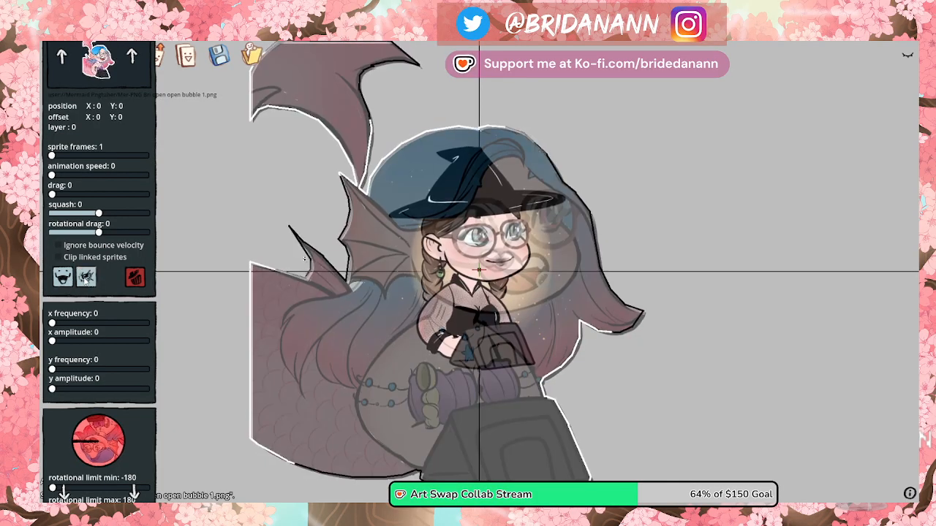
# Step: Limit the bubble 1 mermaid sprite to costume 3 by removing it from all other costumes
pyautogui.scroll(-2, 130, 476)
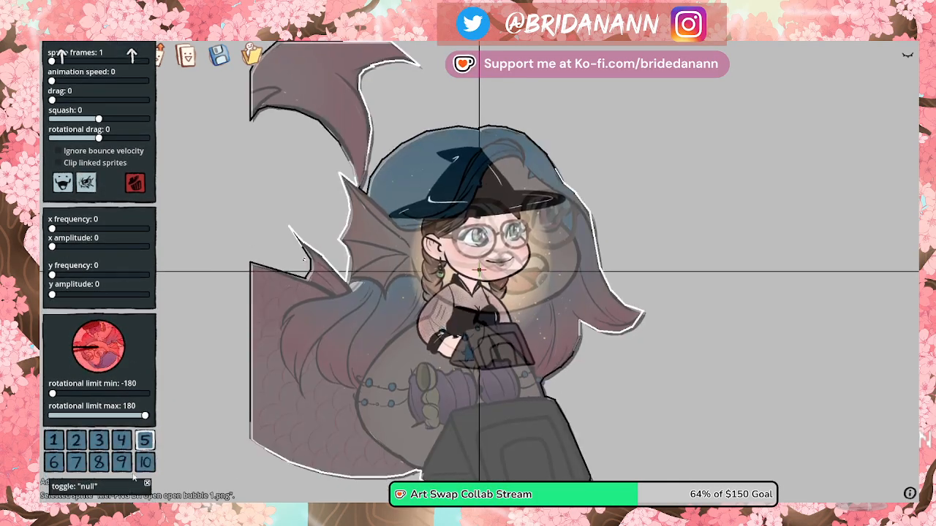
pyautogui.click(101, 442)
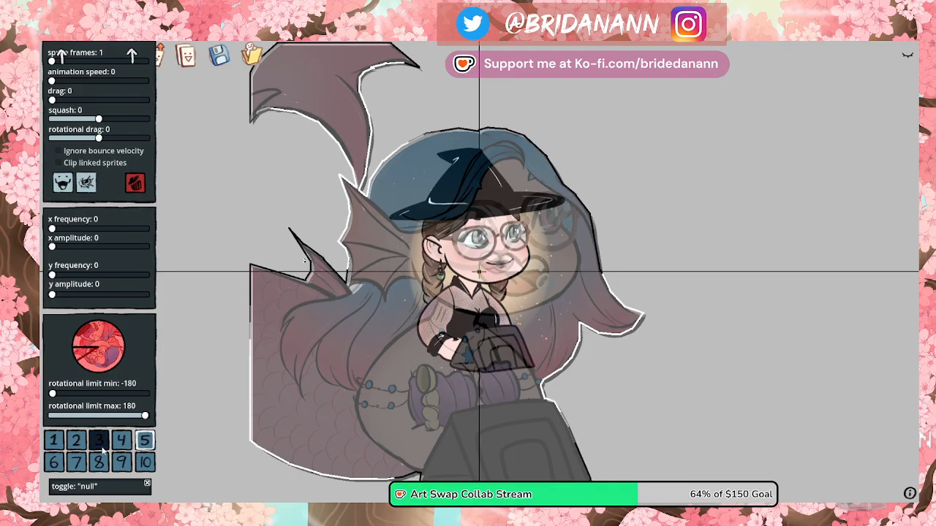
pyautogui.click(99, 441)
pyautogui.click(99, 462)
pyautogui.click(121, 462)
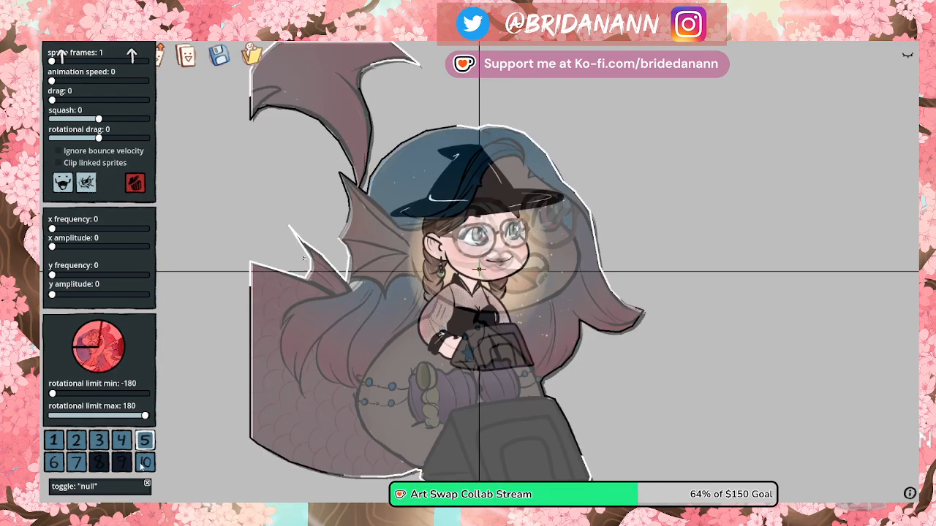
pyautogui.click(144, 462)
pyautogui.click(122, 441)
pyautogui.click(76, 465)
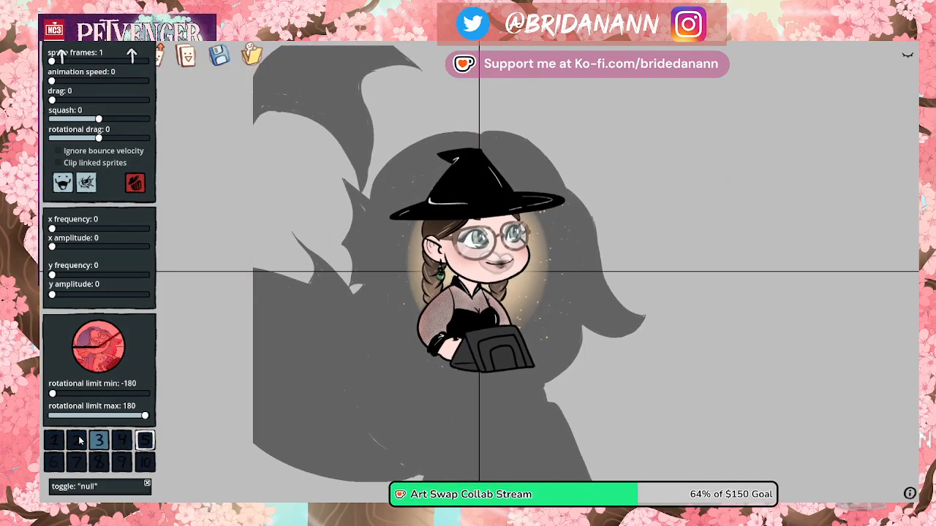
# Step: Switch to costume 3 and remove the goblin sprites for all four eye and mouth states from it
pyautogui.press('3')
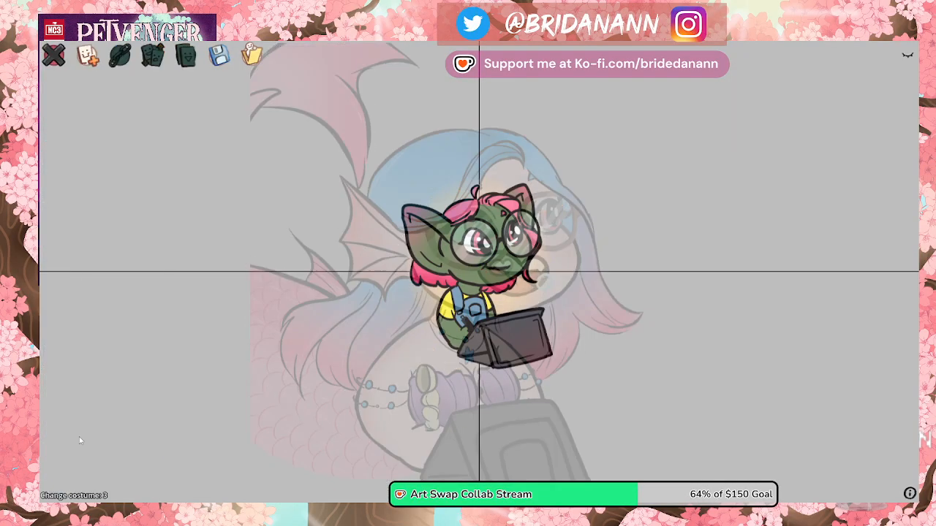
pyautogui.click(465, 256)
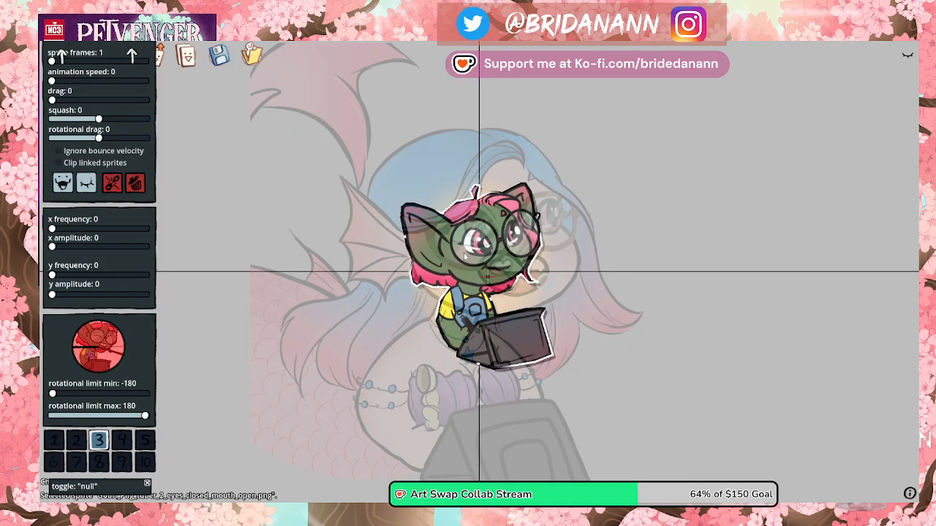
pyautogui.click(100, 443)
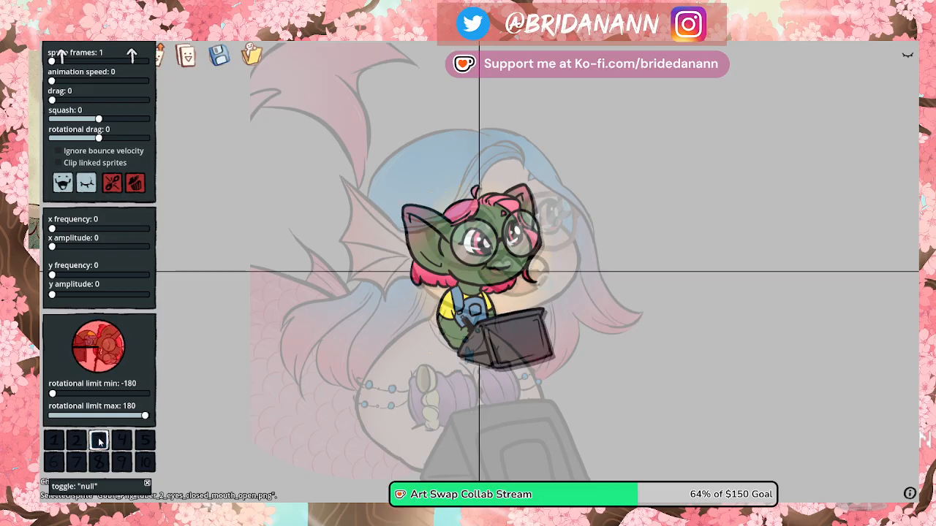
pyautogui.click(354, 301)
pyautogui.click(494, 347)
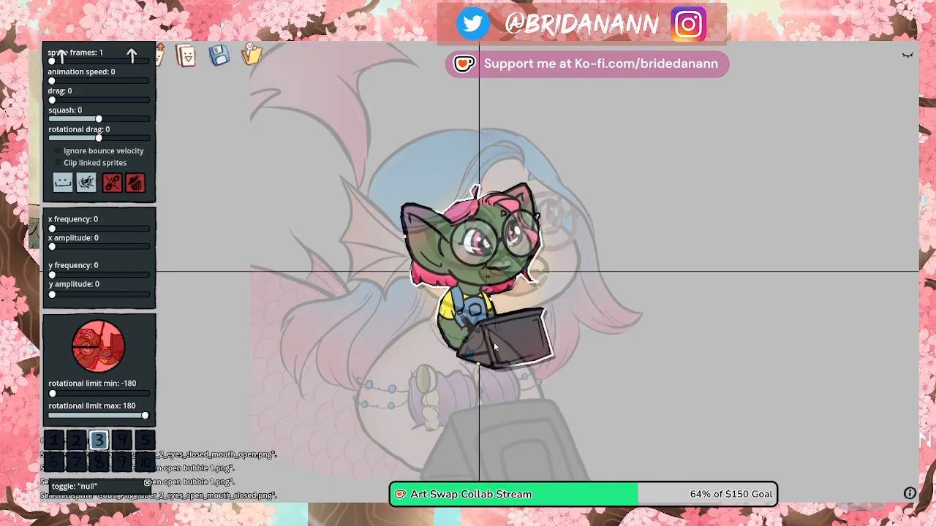
pyautogui.click(98, 439)
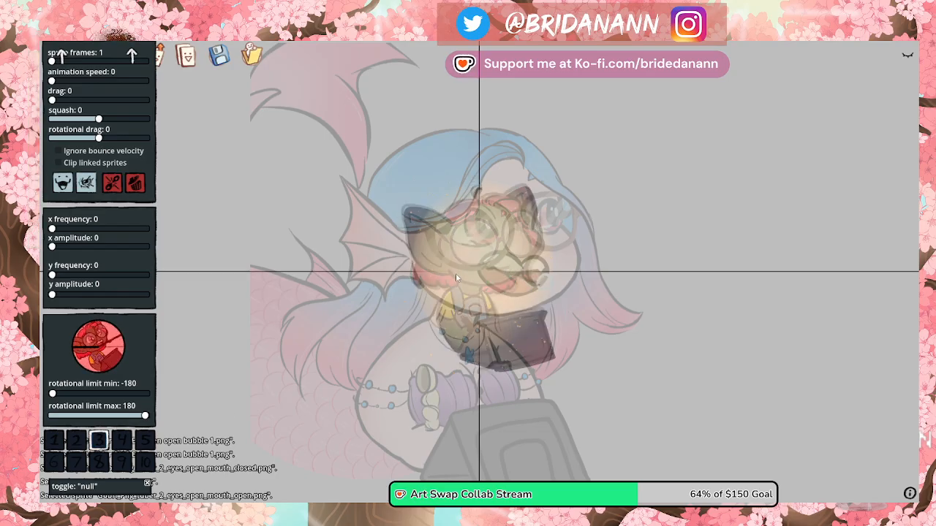
pyautogui.click(468, 321)
pyautogui.click(491, 330)
pyautogui.click(508, 351)
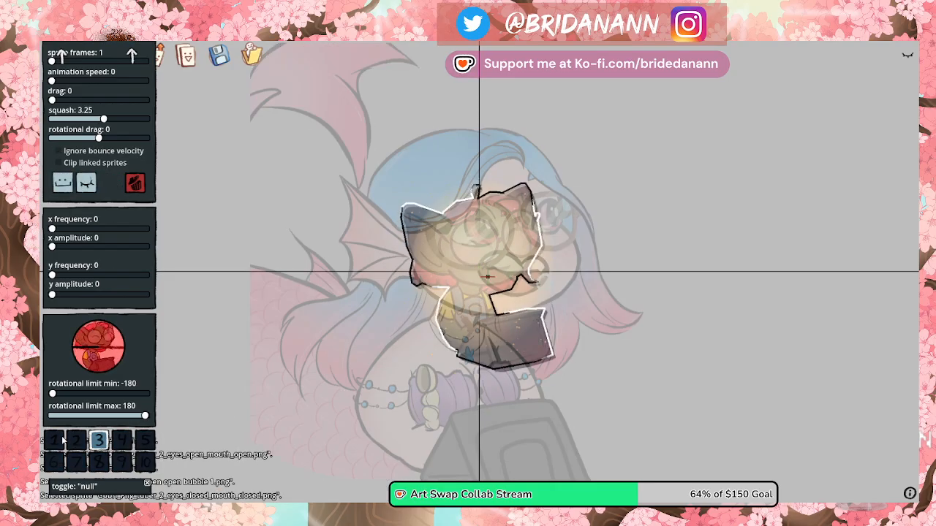
pyautogui.click(99, 441)
pyautogui.click(456, 251)
pyautogui.click(456, 251)
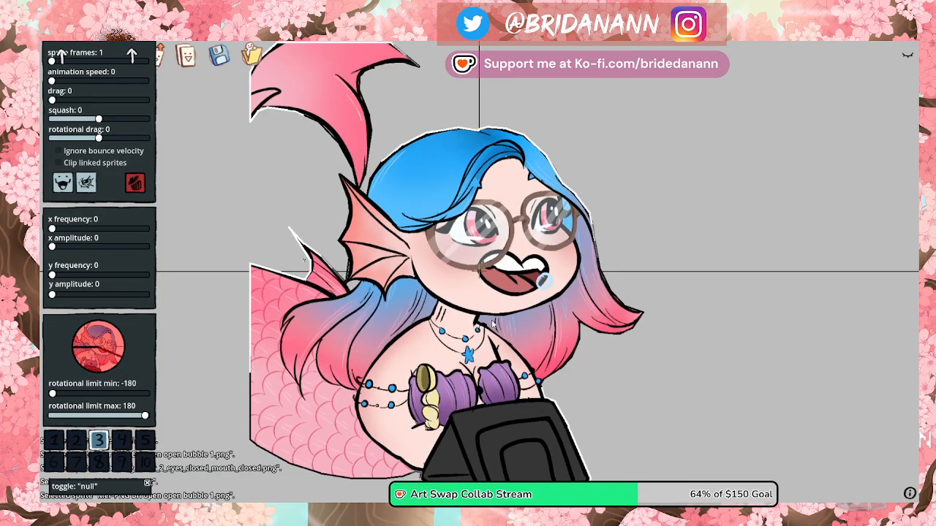
pyautogui.click(457, 237)
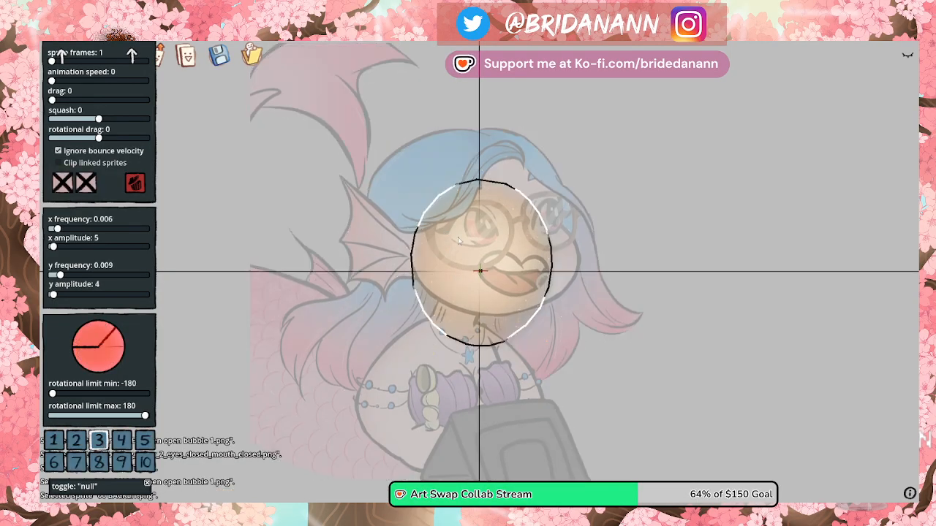
pyautogui.click(356, 232)
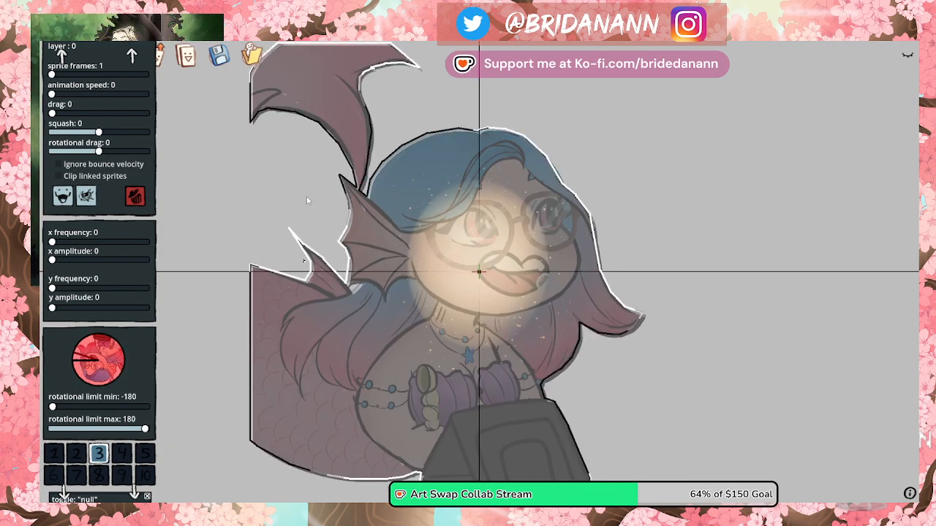
pyautogui.click(306, 196)
# Step: Add the mermaid image ending in "open open bubble 2.png" as a new sprite
pyautogui.click(87, 55)
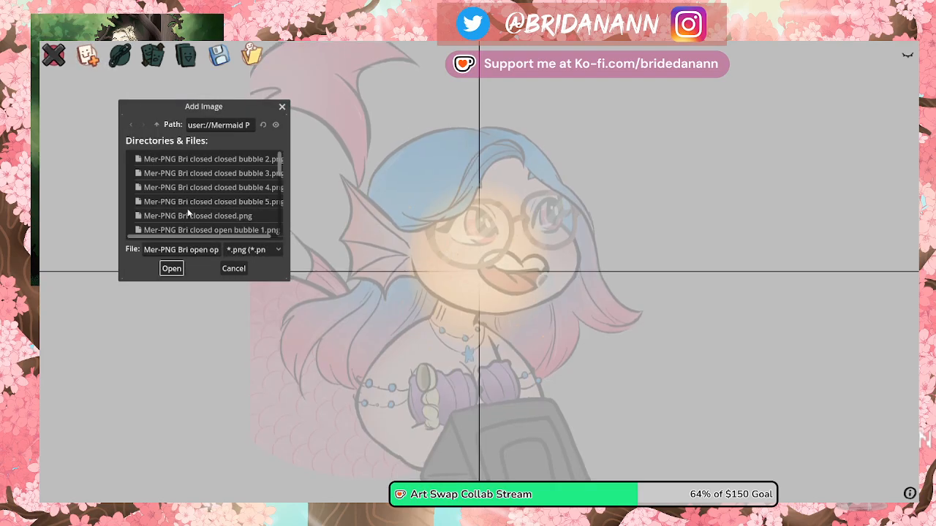
pyautogui.scroll(-5, 233, 192)
pyautogui.scroll(-3, 234, 192)
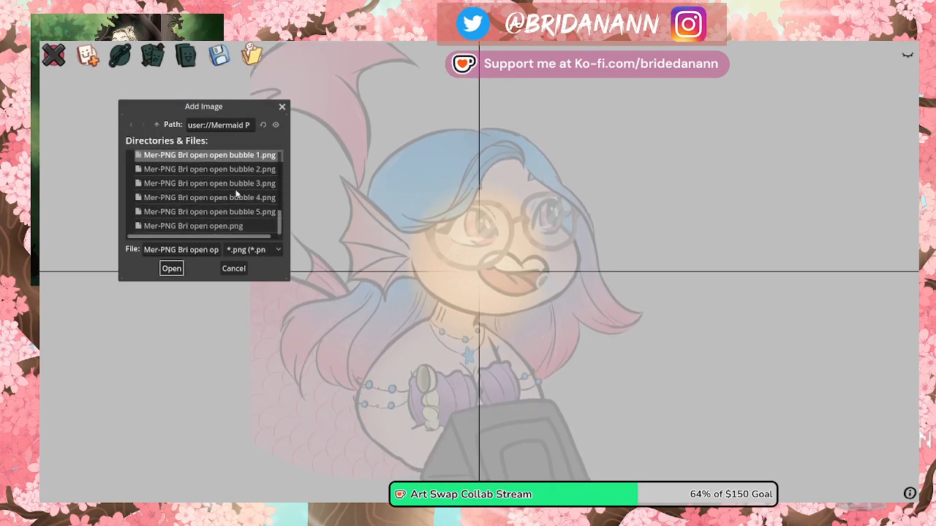
pyautogui.click(217, 169)
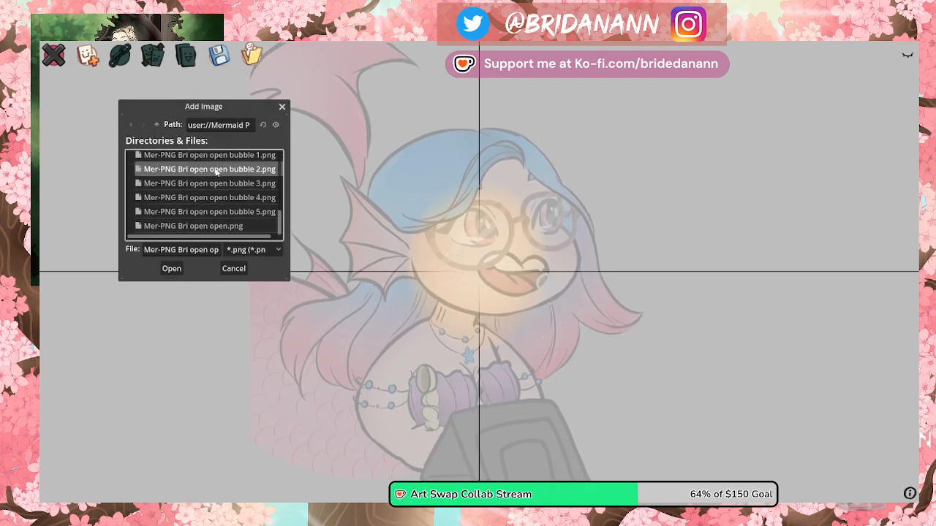
pyautogui.click(171, 268)
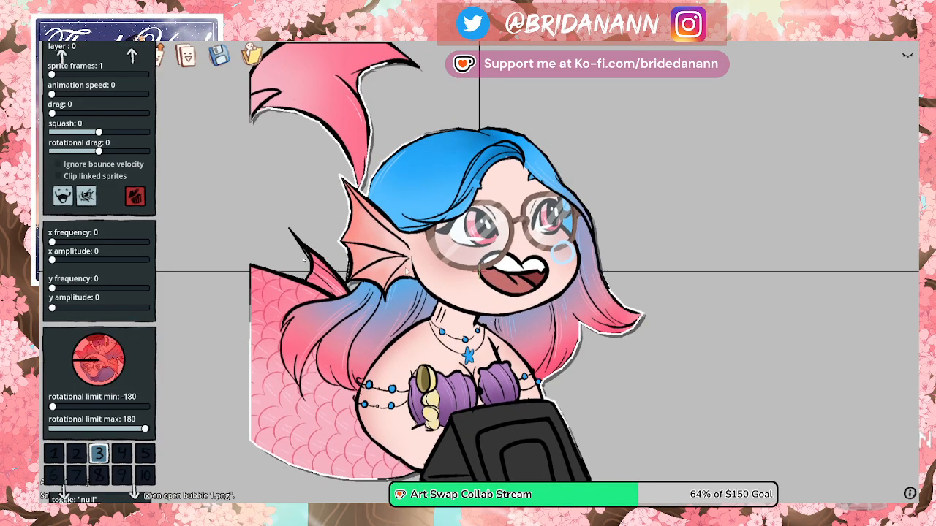
# Step: Restrict the round glow background sprite to costume 3 and set it to show with open mouth and open eyes
pyautogui.click(406, 271)
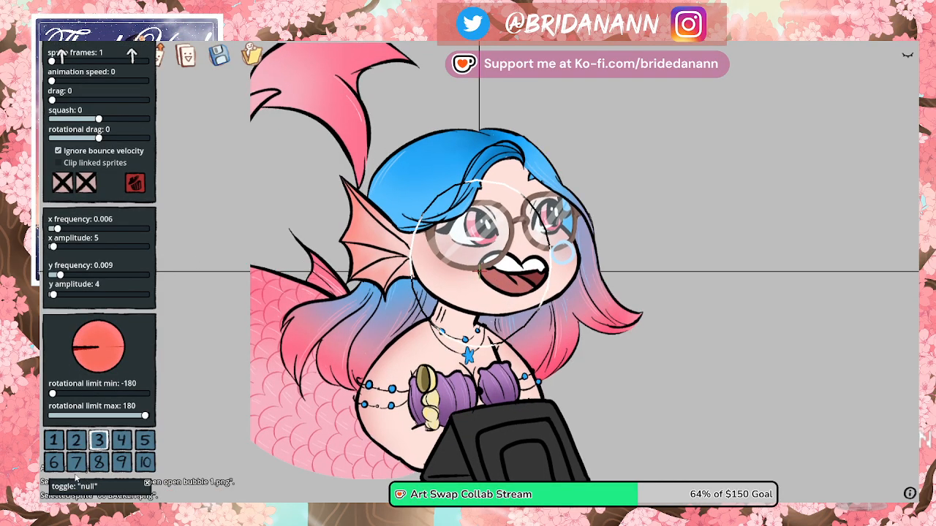
pyautogui.click(120, 444)
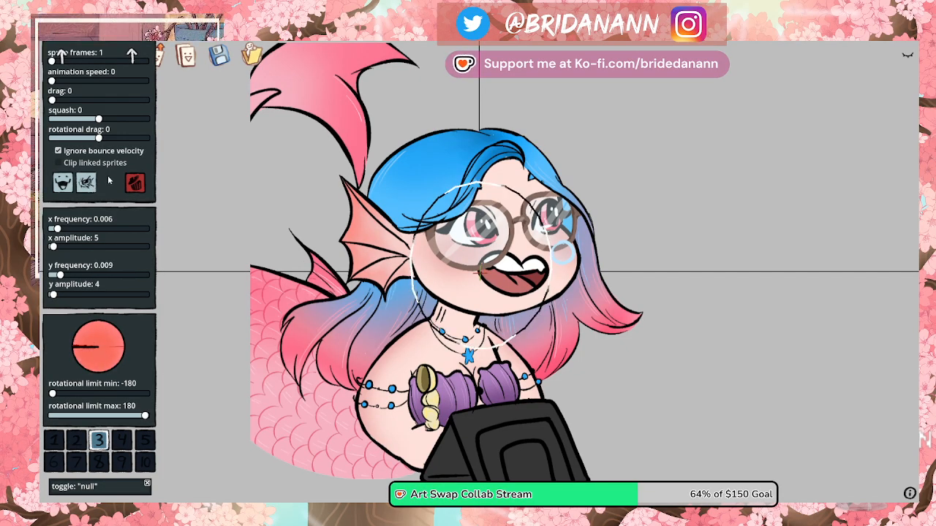
pyautogui.click(388, 390)
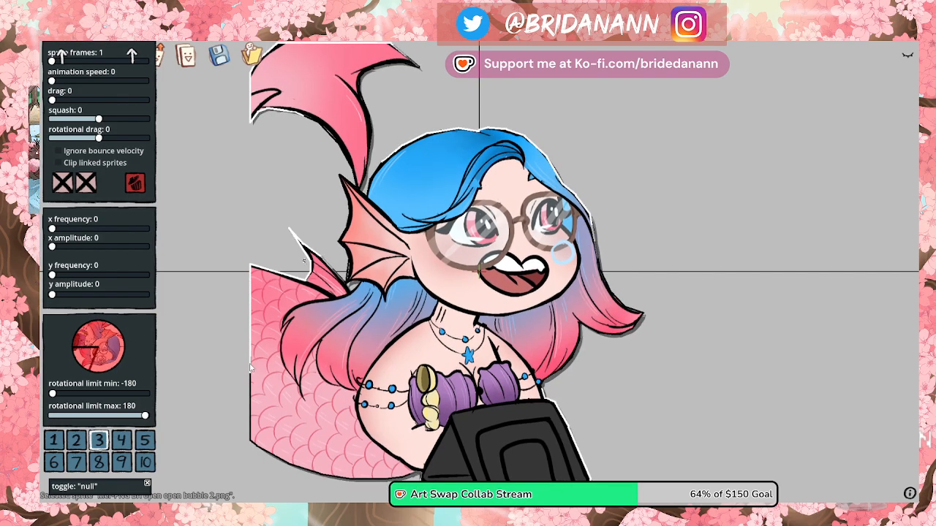
pyautogui.click(448, 316)
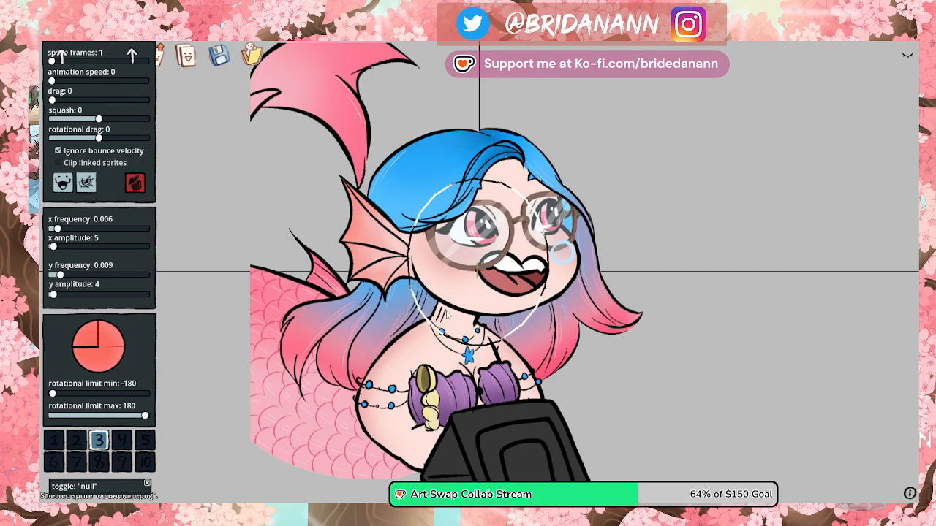
# Step: Select the bubble 2 mermaid sprite and remove it from every costume except costume 3
pyautogui.click(397, 350)
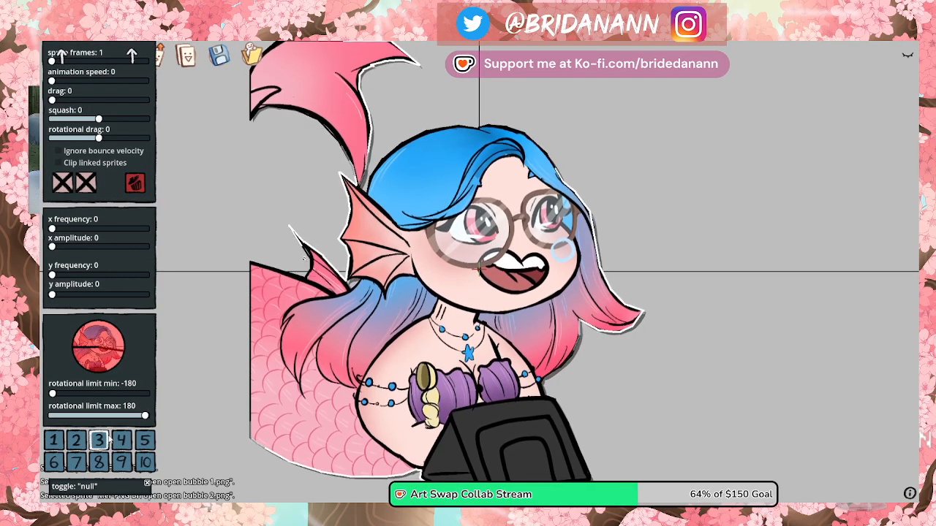
pyautogui.click(67, 444)
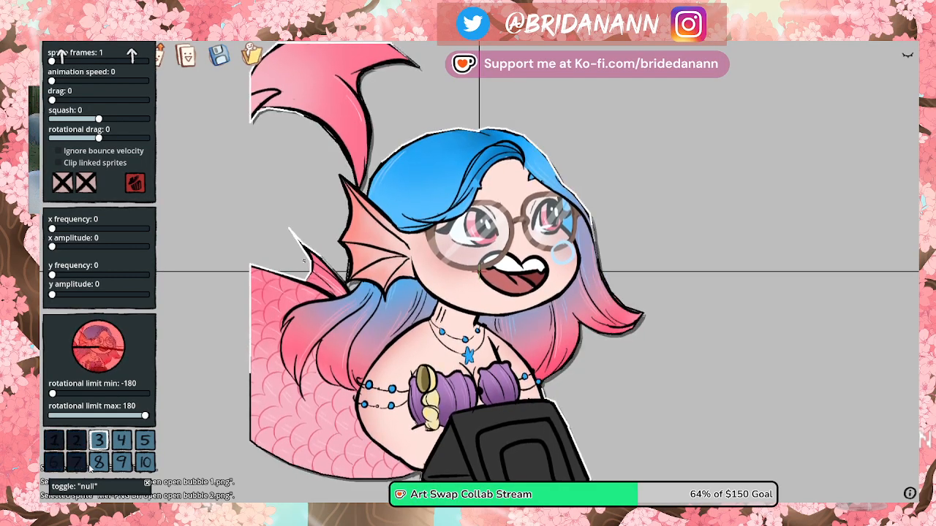
pyautogui.click(122, 443)
pyautogui.click(144, 442)
pyautogui.click(145, 462)
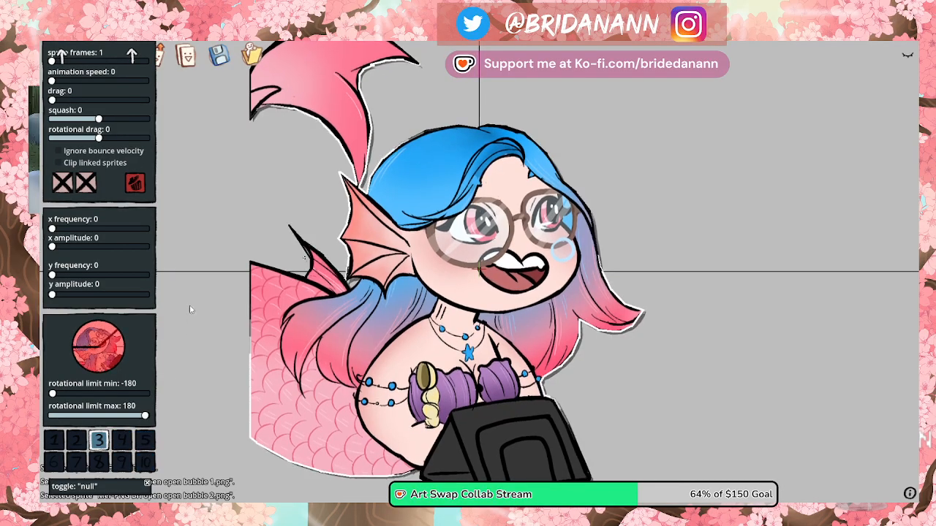
# Step: Set the bubble 2 mermaid sprite to show only with open mouth and open eyes
pyautogui.click(63, 184)
pyautogui.click(86, 184)
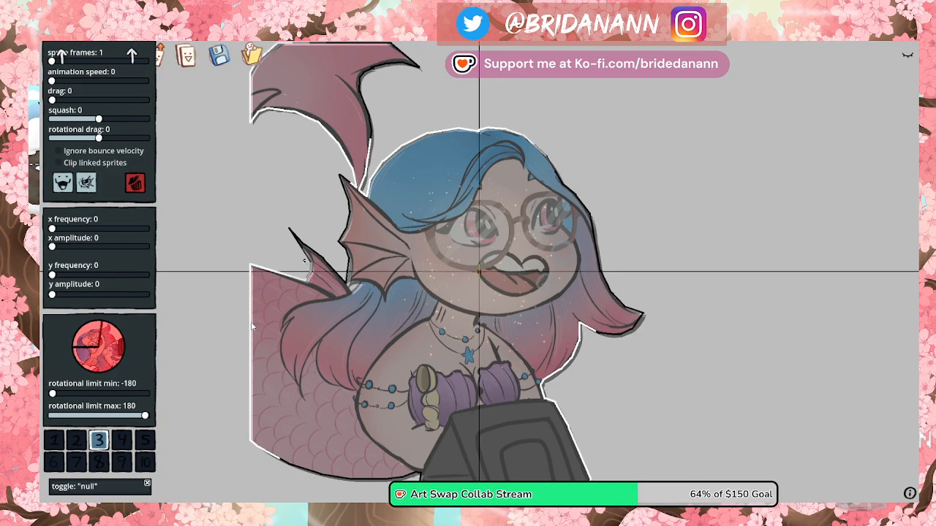
# Step: Enable the round glow background sprite for all ten costumes and clear its mouth and eye state conditions
pyautogui.click(459, 291)
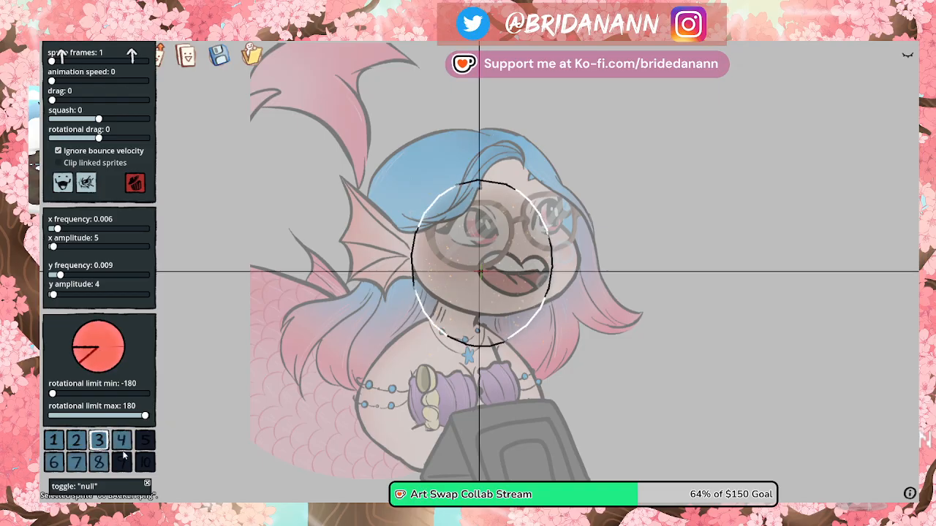
pyautogui.click(63, 183)
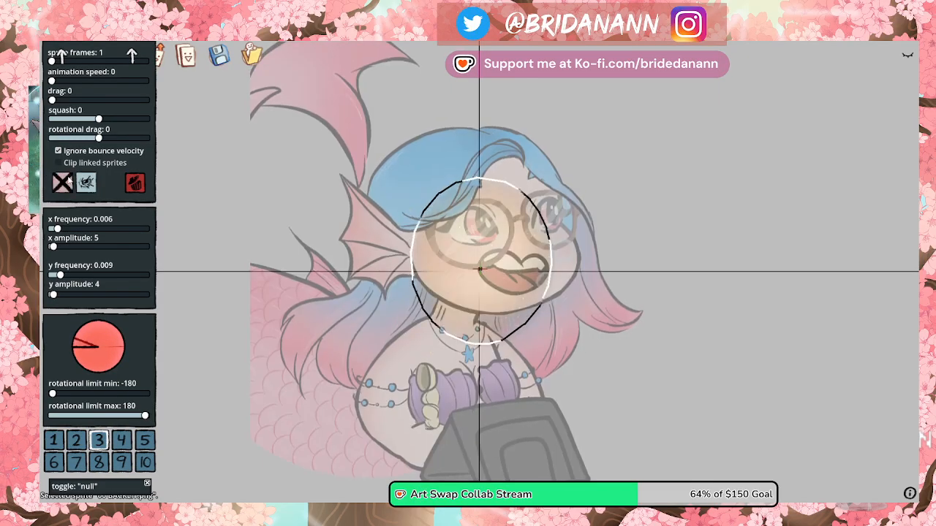
pyautogui.click(85, 184)
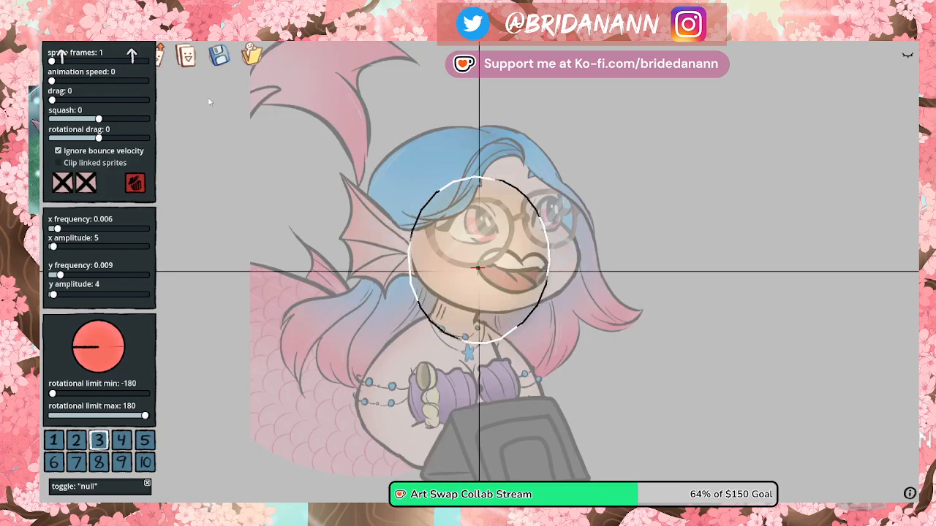
# Step: Add the mermaid image ending in "open open bubble 3.png" as a new sprite
pyautogui.click(180, 149)
pyautogui.click(87, 55)
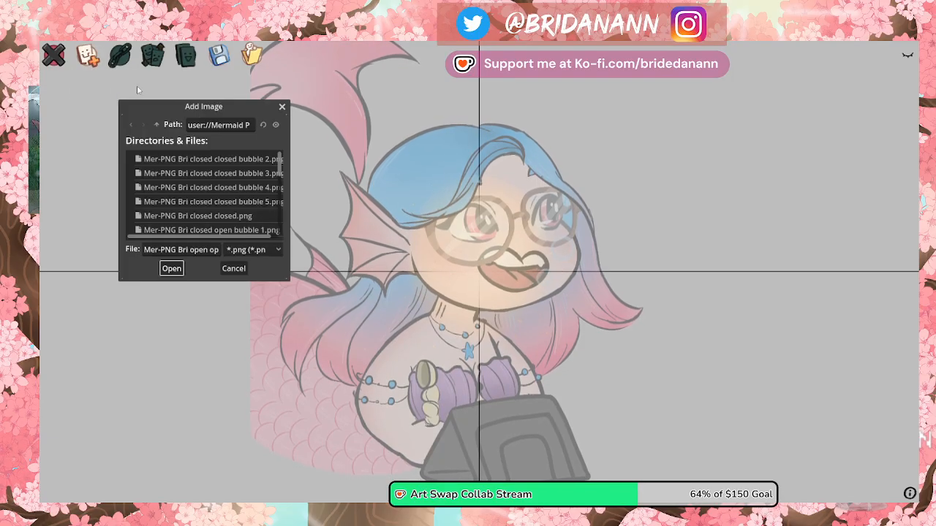
pyautogui.scroll(-5, 199, 179)
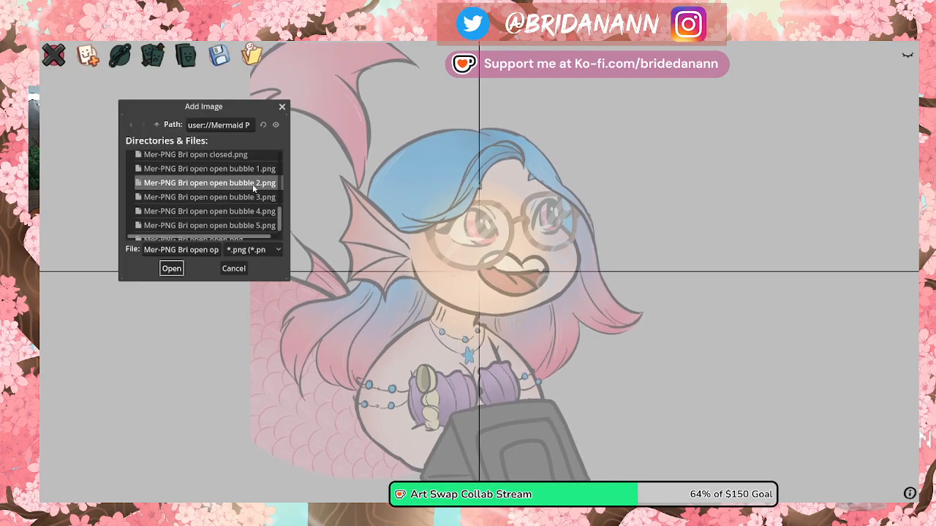
pyautogui.scroll(-1, 242, 187)
pyautogui.click(224, 184)
pyautogui.click(171, 269)
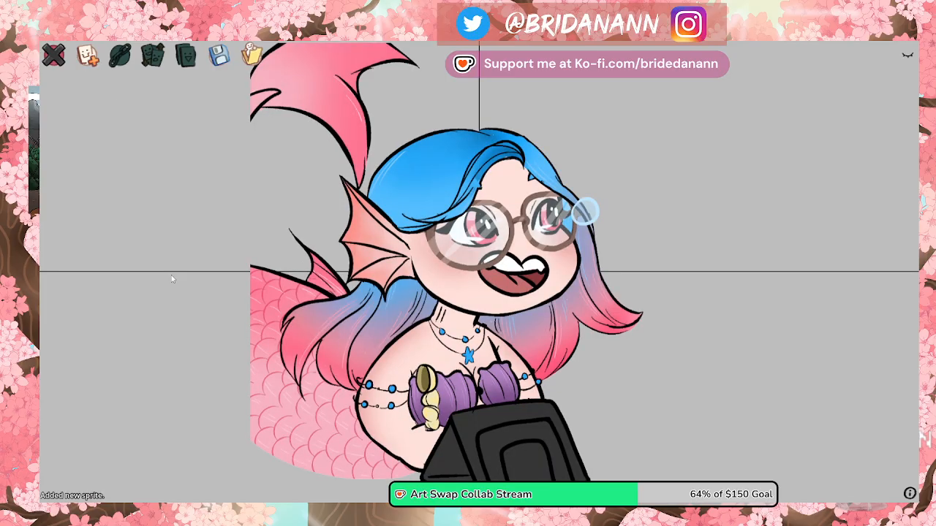
# Step: Restrict the bubble 3 mermaid sprite to costume 3 and set it to show with open mouth and open eyes
pyautogui.click(465, 250)
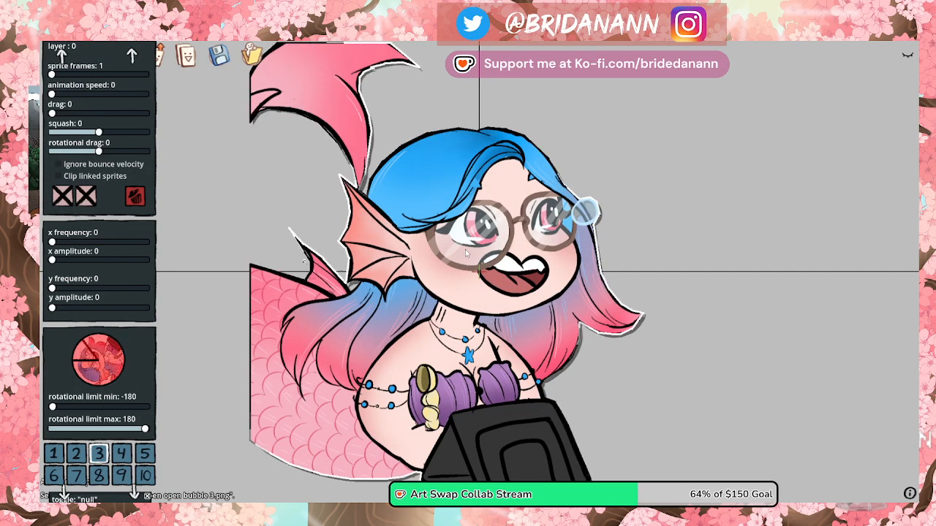
pyautogui.scroll(-1, 62, 386)
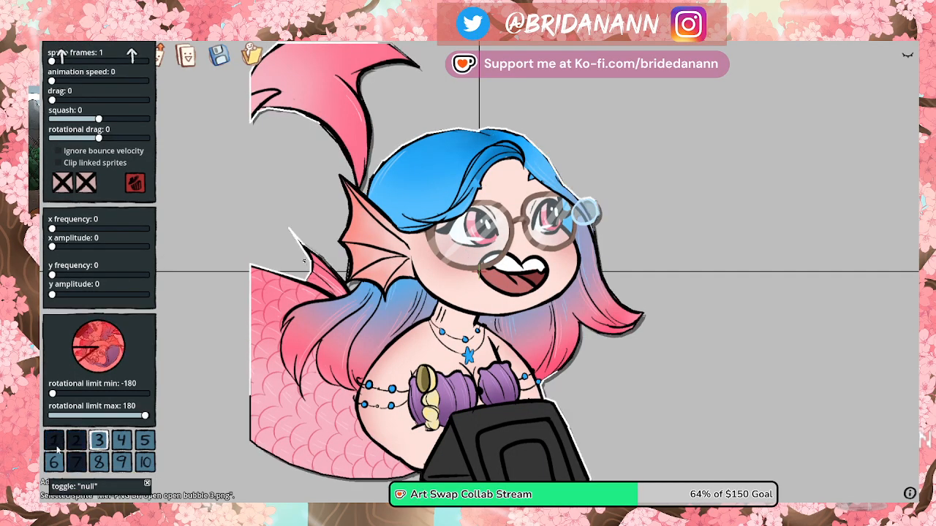
pyautogui.click(100, 458)
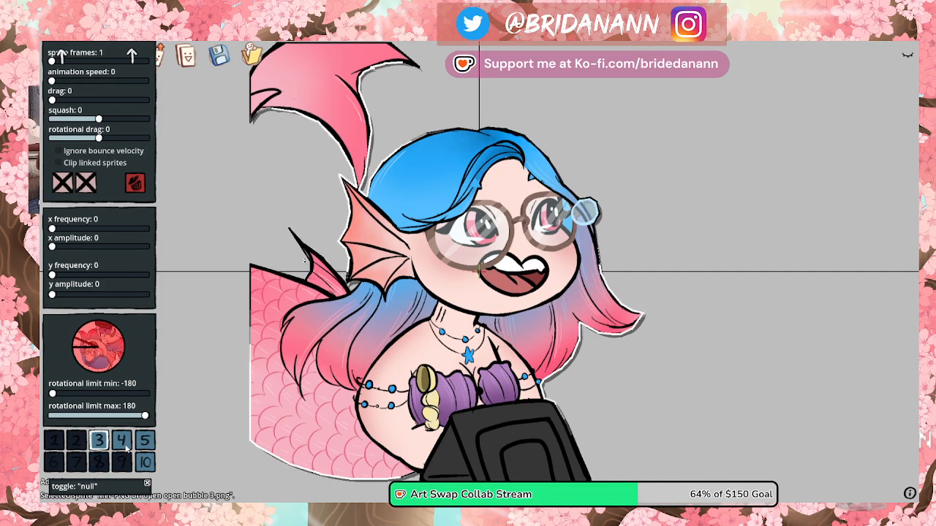
pyautogui.click(122, 439)
pyautogui.click(144, 439)
pyautogui.click(144, 462)
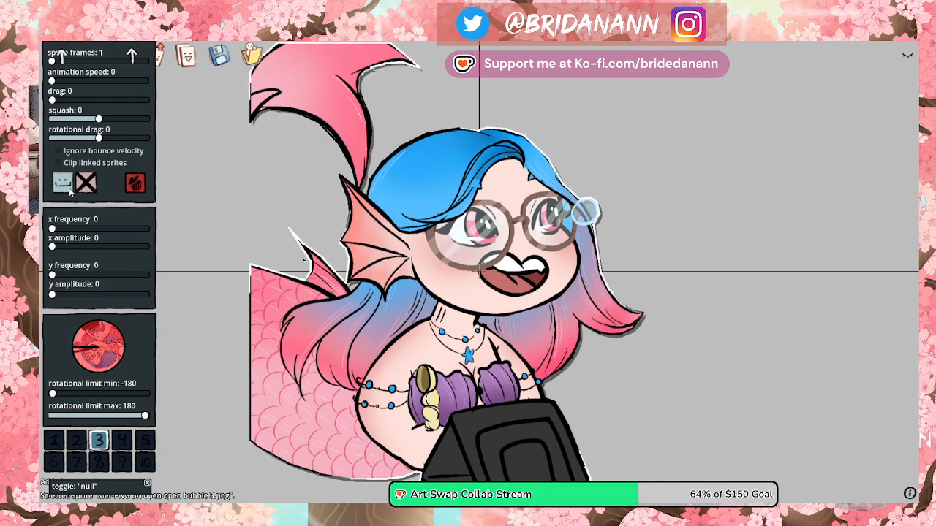
pyautogui.click(86, 183)
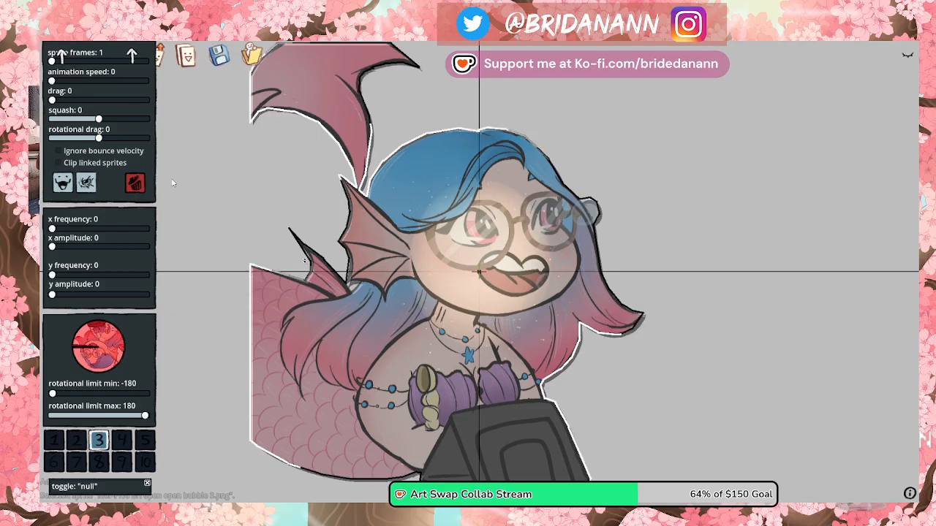
# Step: Add the mermaid image ending in "open open bubble 4.png" as a new sprite
pyautogui.click(177, 90)
pyautogui.click(87, 55)
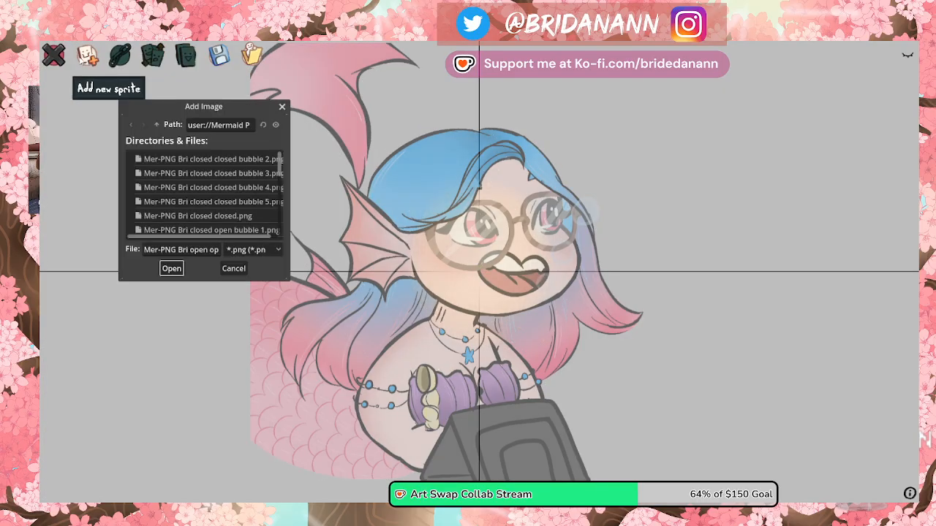
pyautogui.scroll(-6, 236, 195)
pyautogui.click(254, 185)
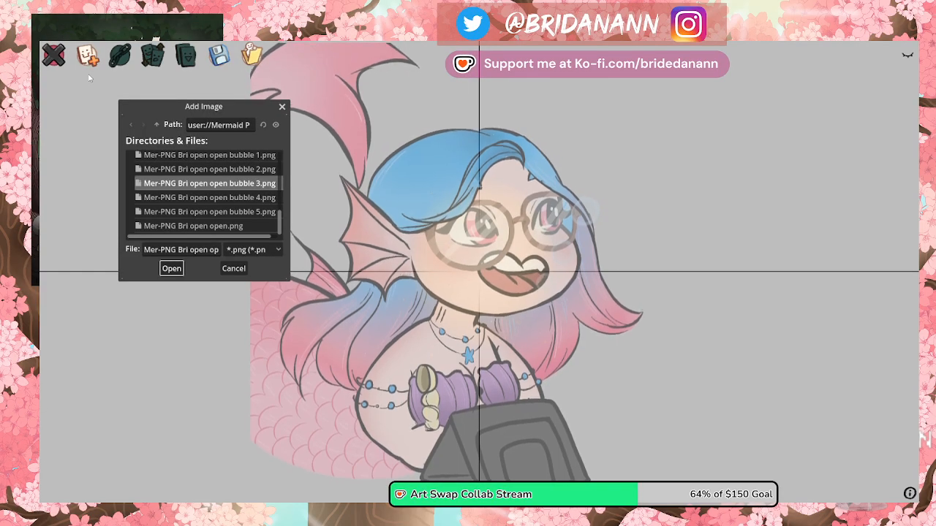
pyautogui.click(223, 198)
pyautogui.click(172, 268)
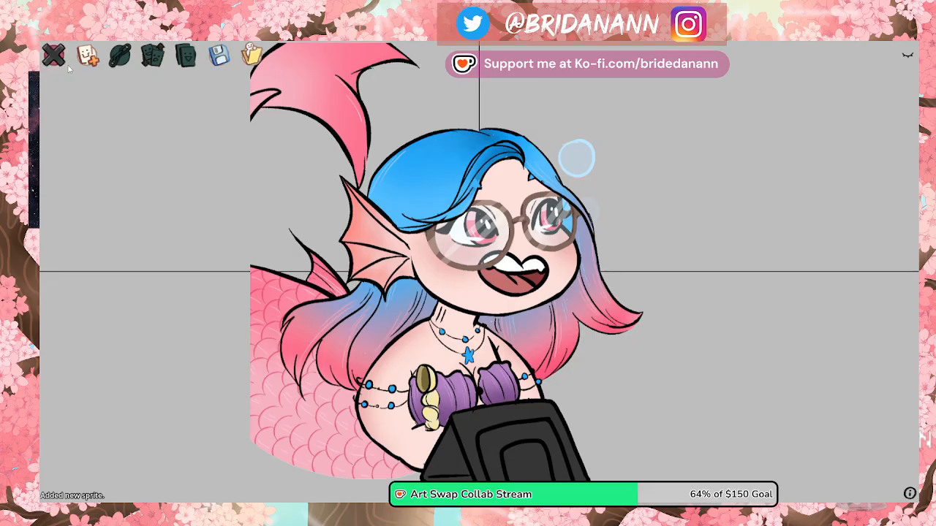
# Step: Select the bubble 4 mermaid sprite and remove it from every costume except costume 3
pyautogui.click(303, 259)
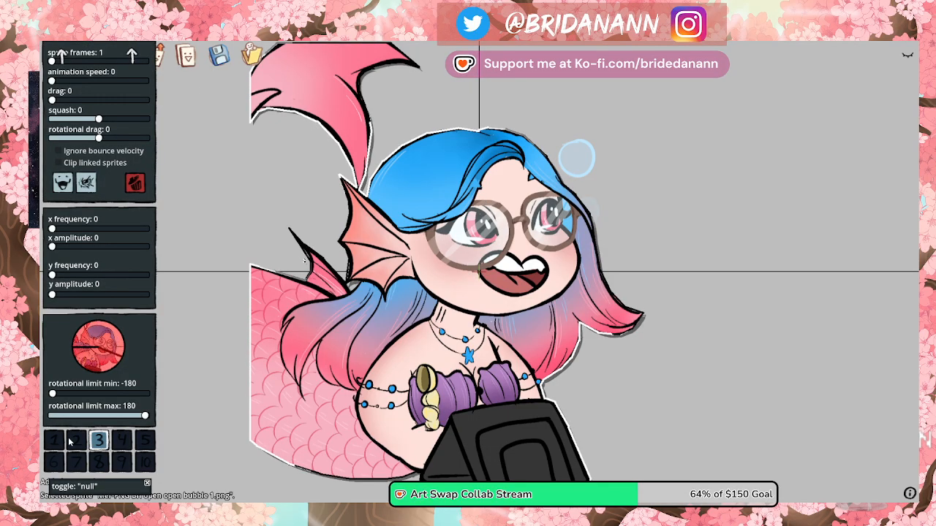
pyautogui.scroll(-2, 73, 451)
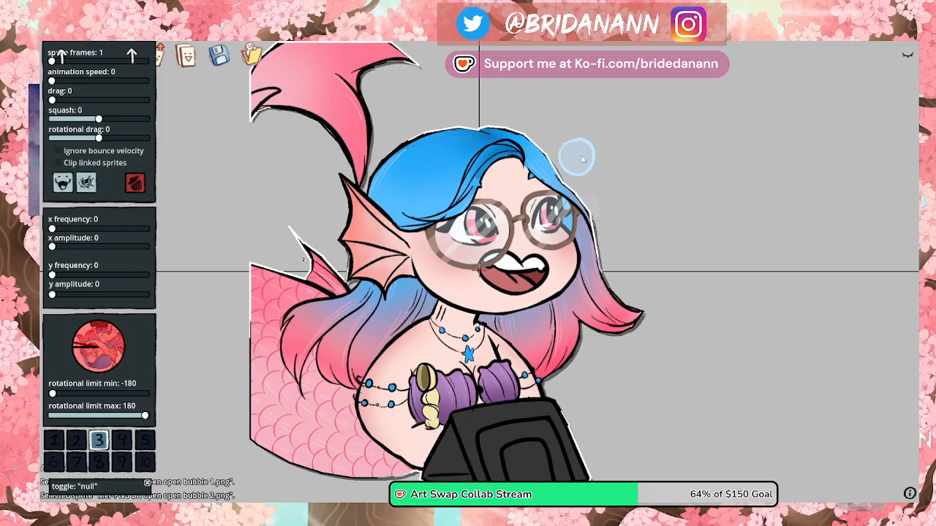
pyautogui.click(76, 464)
pyautogui.click(76, 443)
pyautogui.click(56, 462)
pyautogui.click(55, 443)
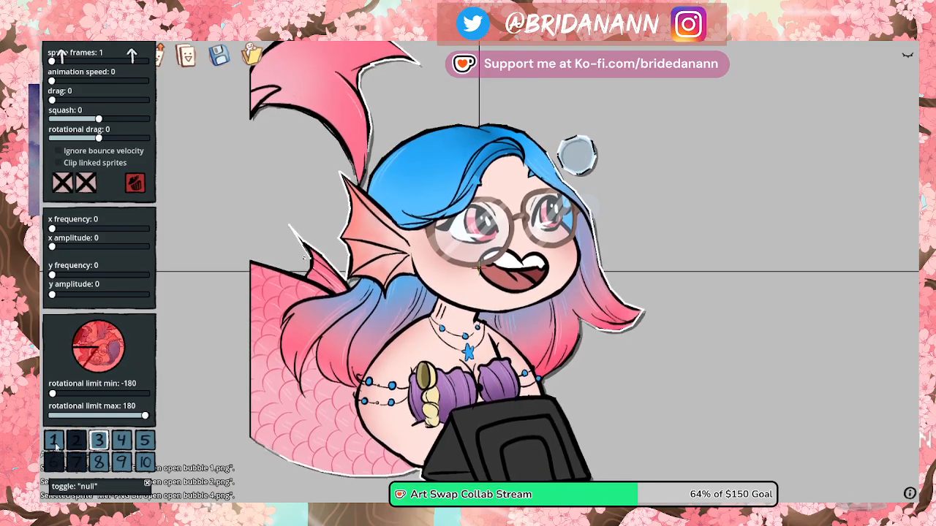
pyautogui.click(98, 462)
pyautogui.click(121, 462)
pyautogui.click(121, 440)
pyautogui.click(145, 440)
pyautogui.click(145, 462)
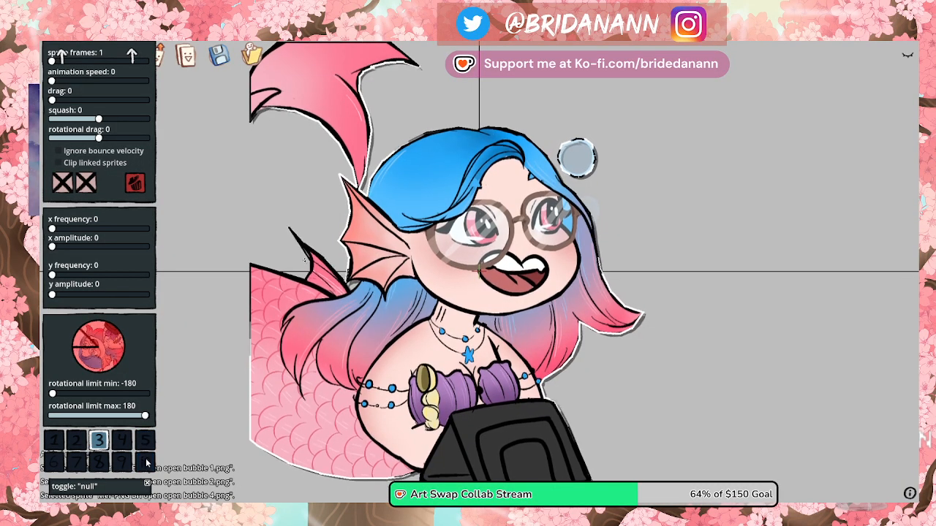
# Step: Set the bubble 4 mermaid sprite to show only with open mouth and open eyes
pyautogui.click(63, 182)
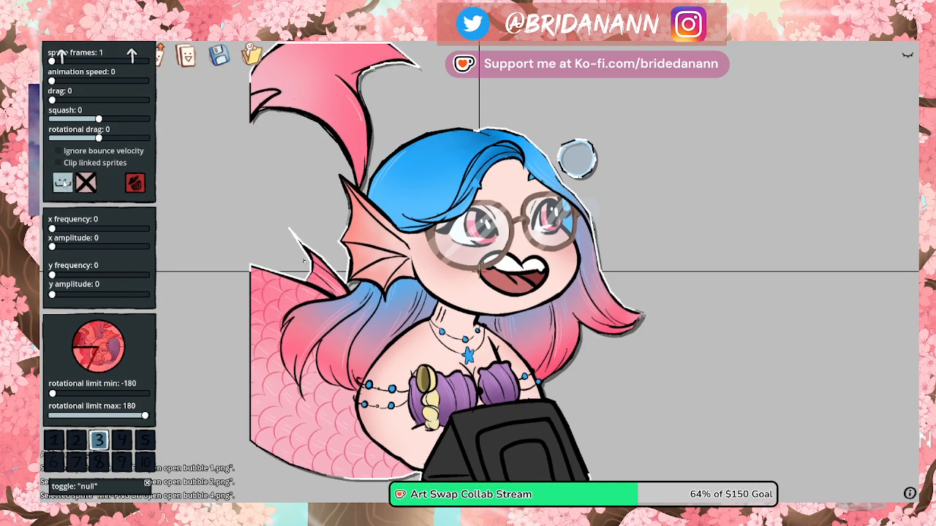
pyautogui.click(86, 183)
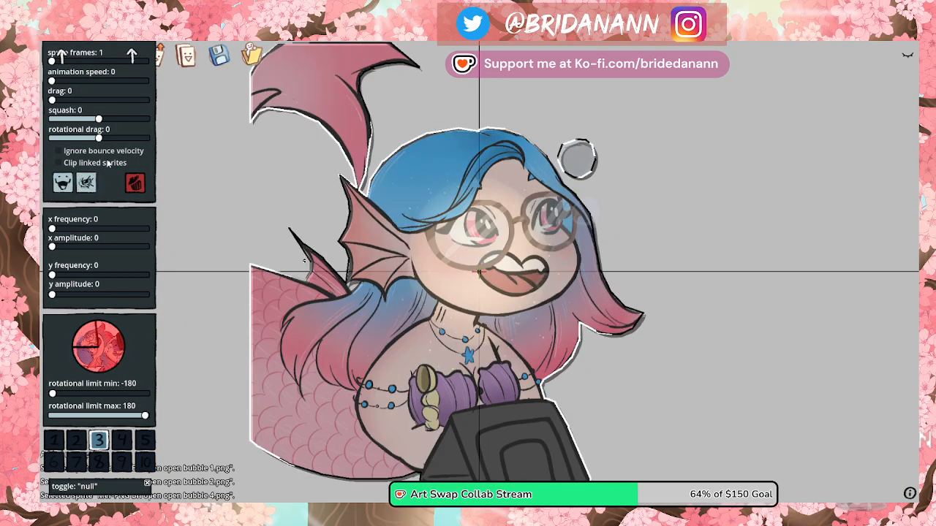
pyautogui.scroll(4, 127, 144)
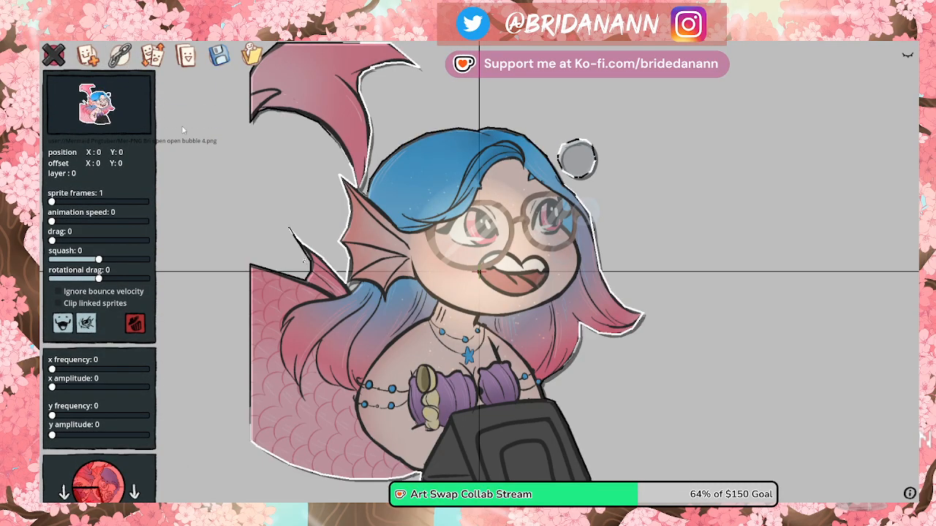
# Step: Add the mermaid image ending in "open open bubble 5.png" as a new sprite
pyautogui.click(713, 336)
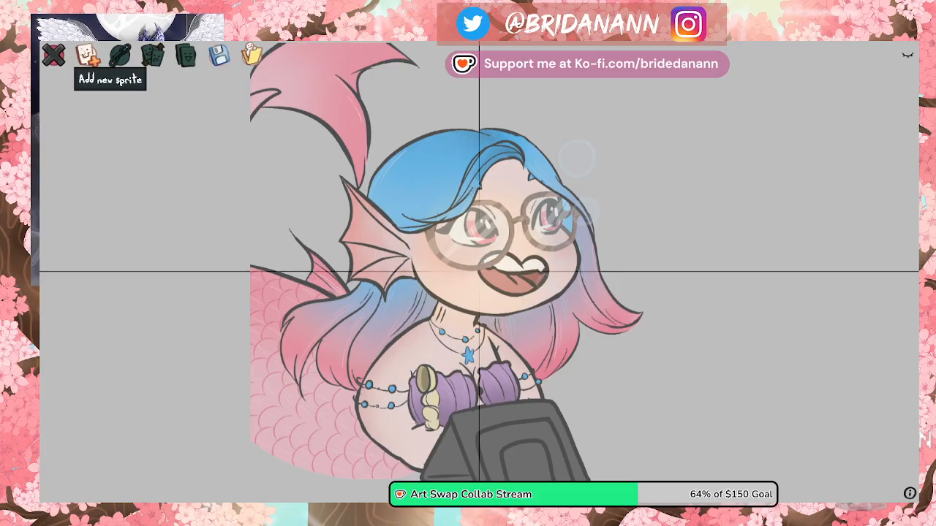
pyautogui.click(87, 55)
pyautogui.scroll(-3, 251, 189)
pyautogui.scroll(-3, 249, 183)
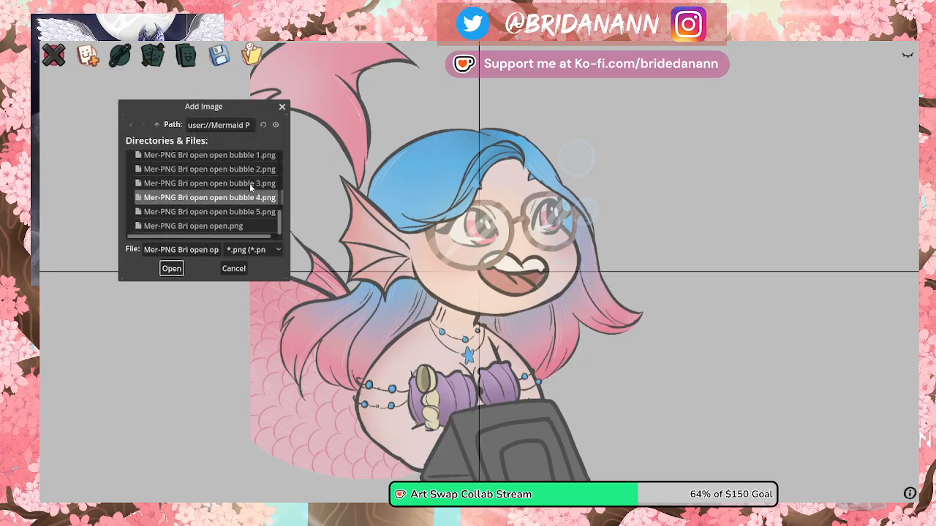
pyautogui.click(219, 211)
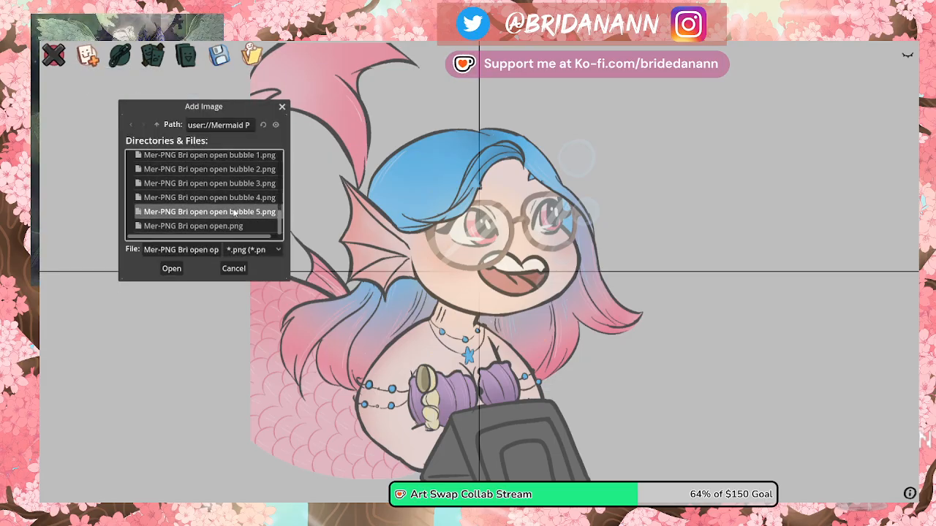
pyautogui.click(173, 268)
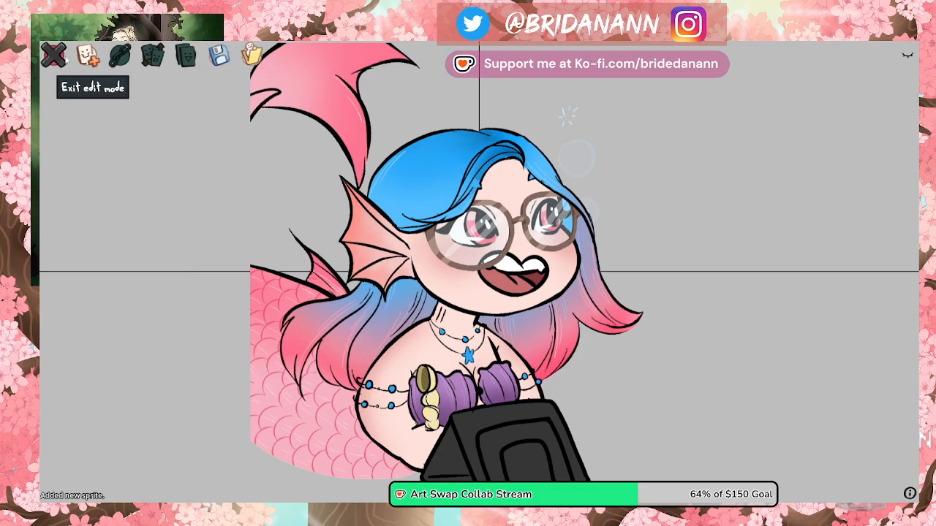
# Step: Select the bubble 5 mermaid sprite and set it to show with open mouth and open eyes
pyautogui.click(410, 248)
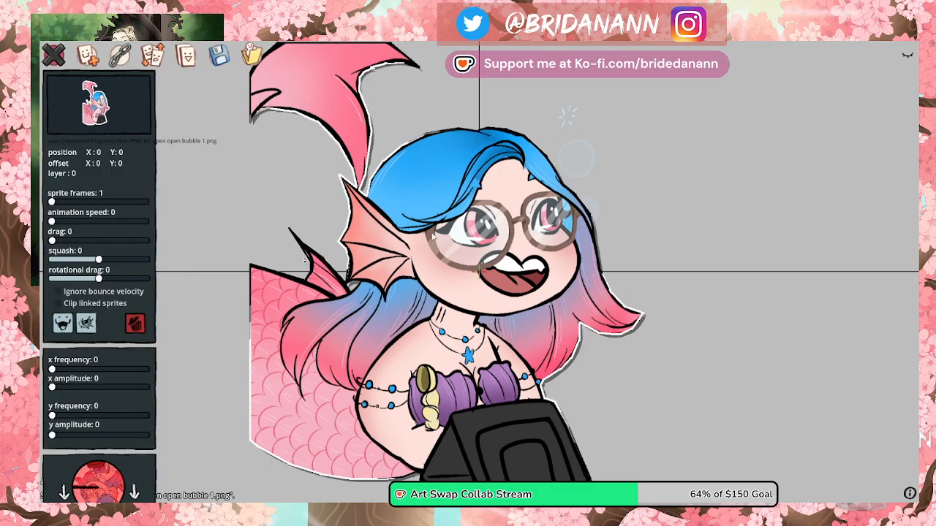
pyautogui.click(573, 114)
pyautogui.click(569, 115)
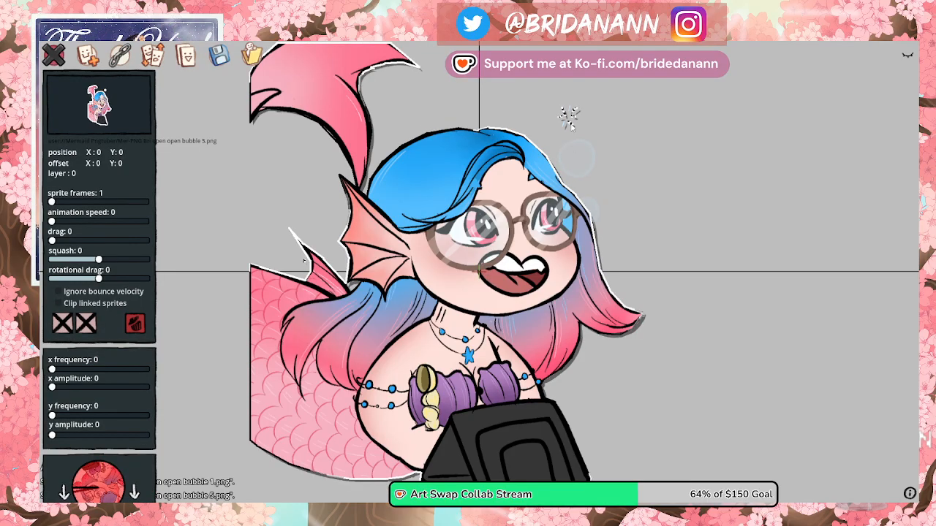
pyautogui.click(62, 323)
pyautogui.click(86, 323)
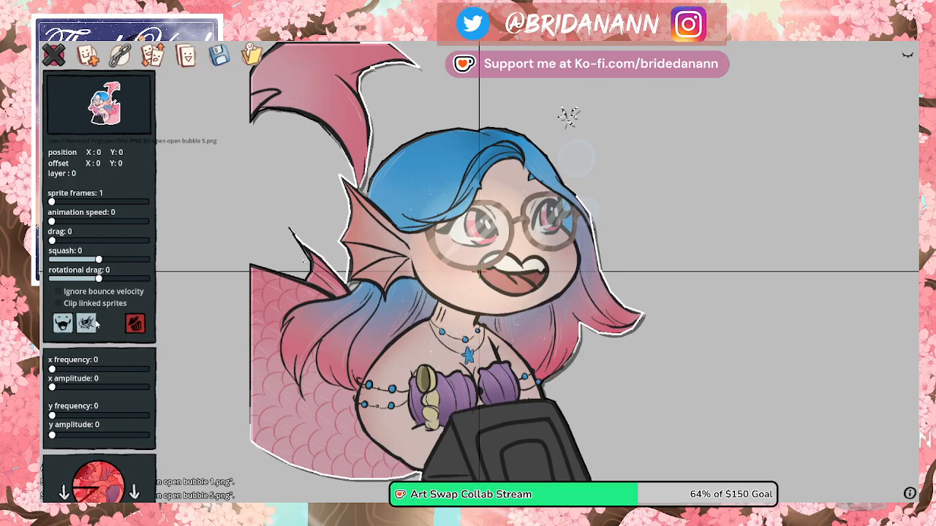
# Step: Remove the bubble 5 mermaid sprite from every costume except costume 3
pyautogui.scroll(-5, 114, 348)
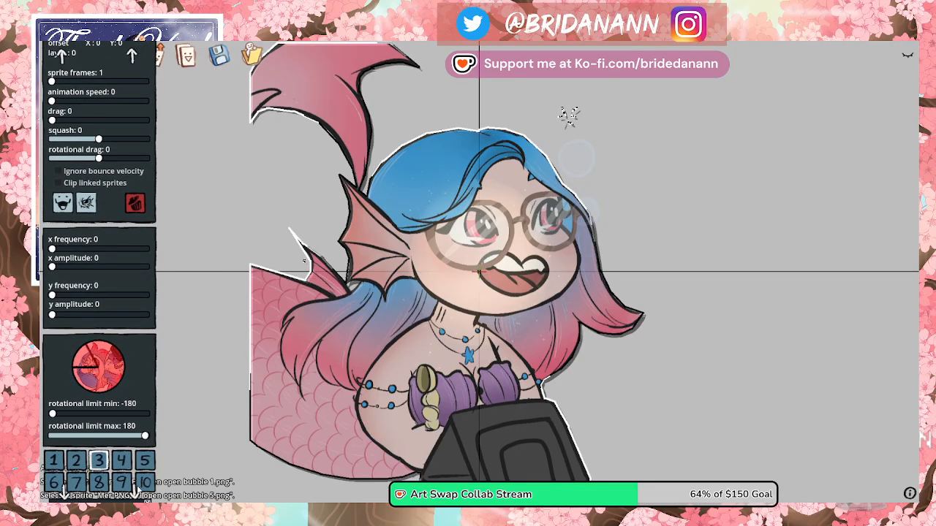
pyautogui.click(123, 463)
pyautogui.click(145, 462)
pyautogui.click(145, 442)
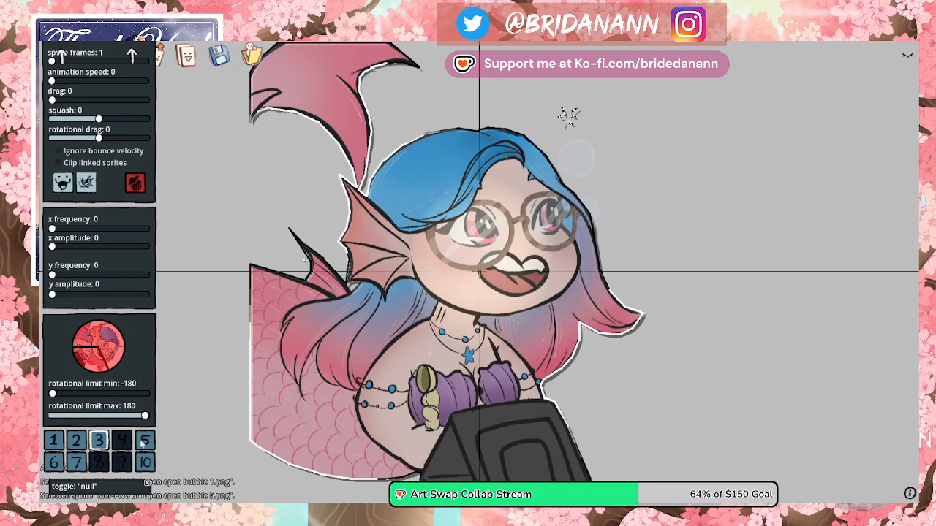
pyautogui.click(122, 441)
pyautogui.click(77, 462)
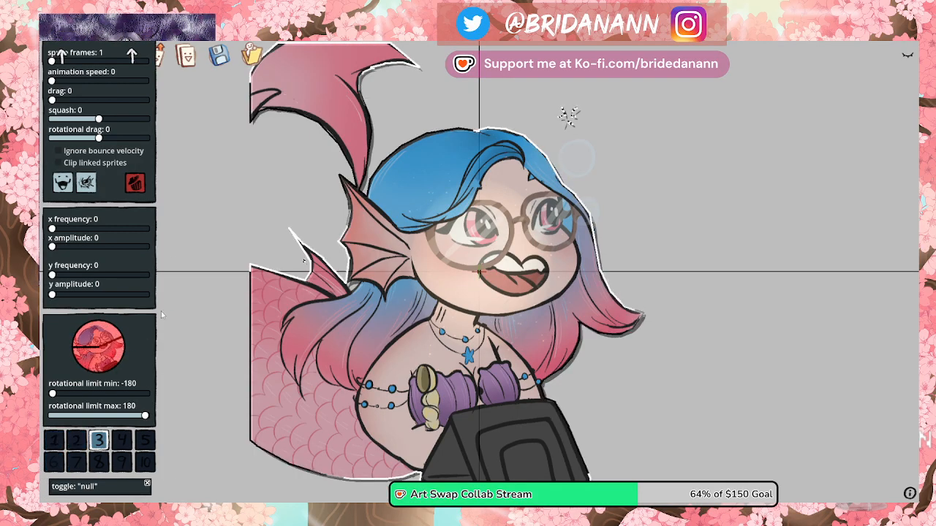
# Step: Add the mermaid image ending in "open closed bubble 2.png" as a new sprite
pyautogui.click(182, 241)
pyautogui.click(86, 56)
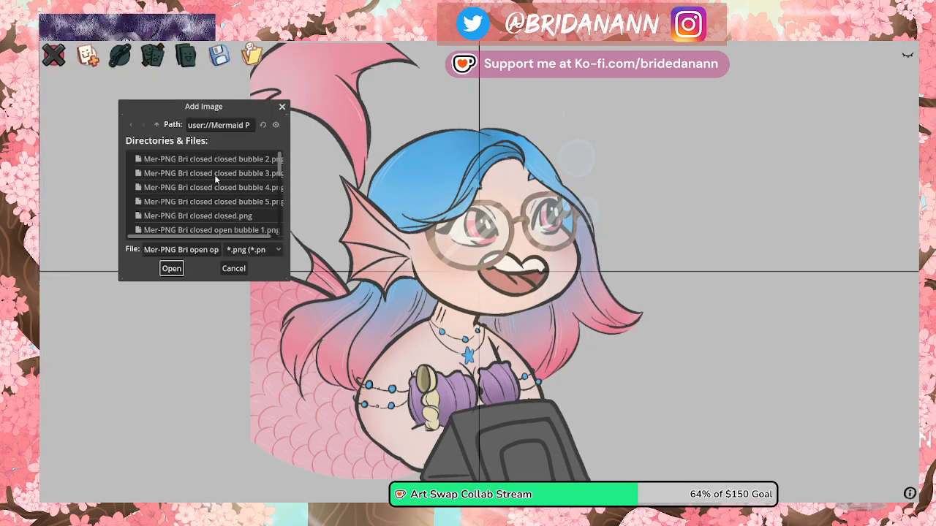
pyautogui.scroll(-5, 216, 175)
pyautogui.scroll(2, 231, 178)
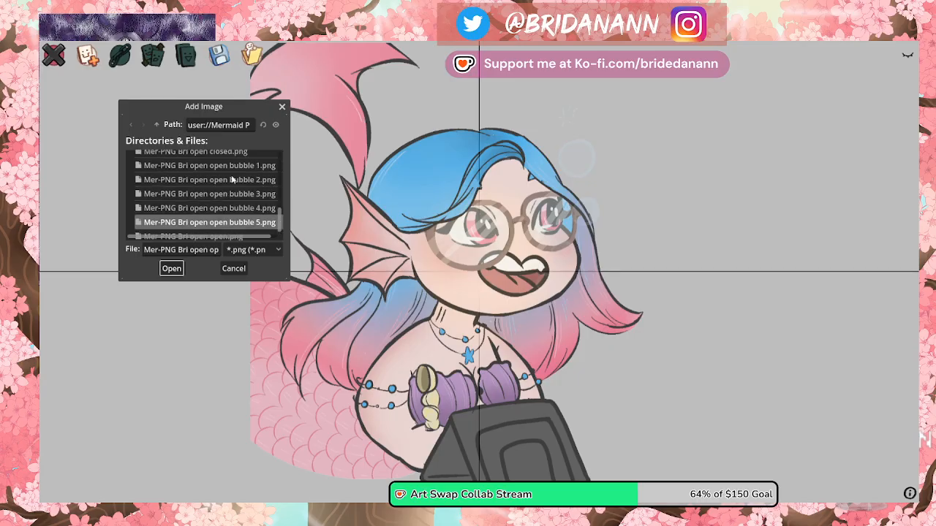
pyautogui.scroll(1, 231, 175)
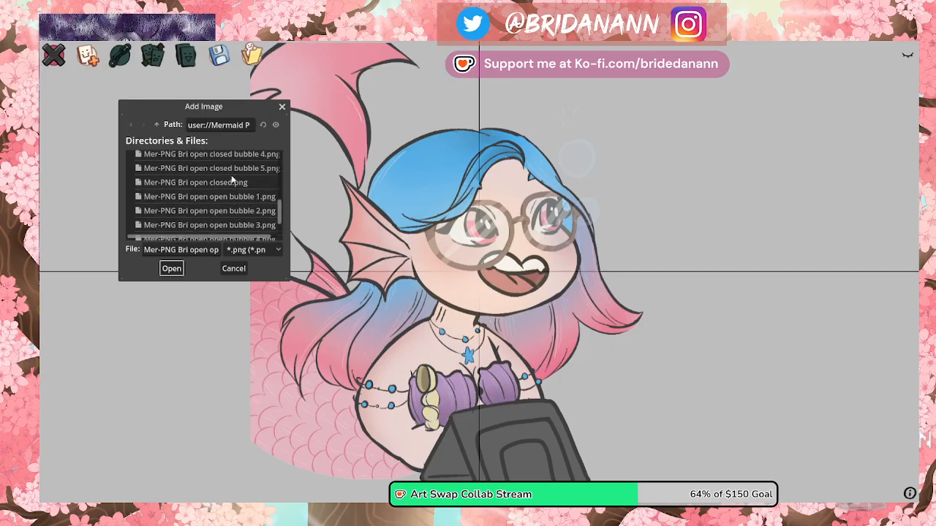
pyautogui.scroll(3, 231, 180)
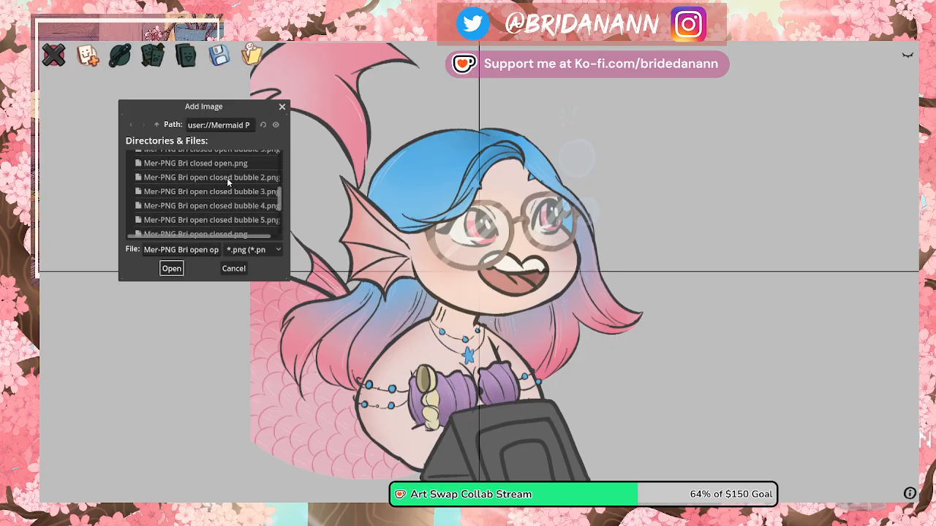
pyautogui.click(226, 178)
pyautogui.click(170, 268)
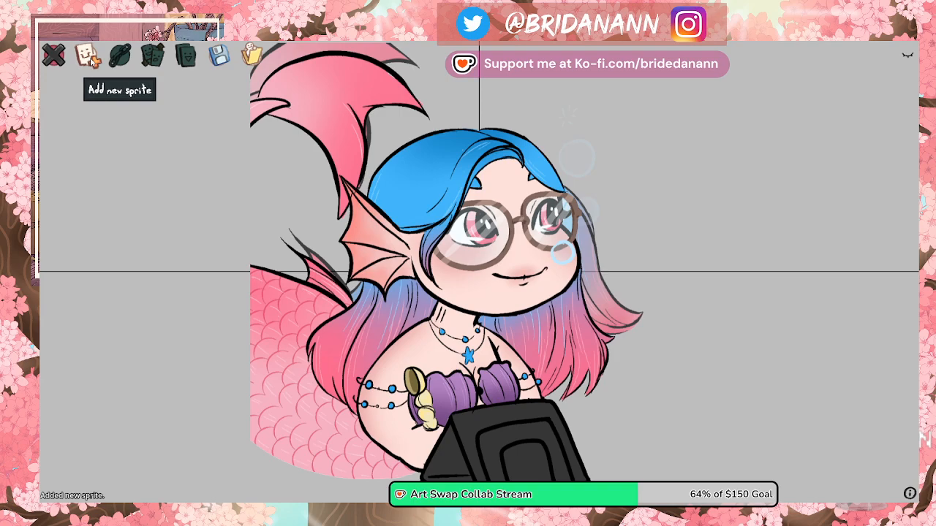
# Step: Select the closed-mouth bubble 2 mermaid sprite and remove it from every costume except costume 3
pyautogui.click(461, 422)
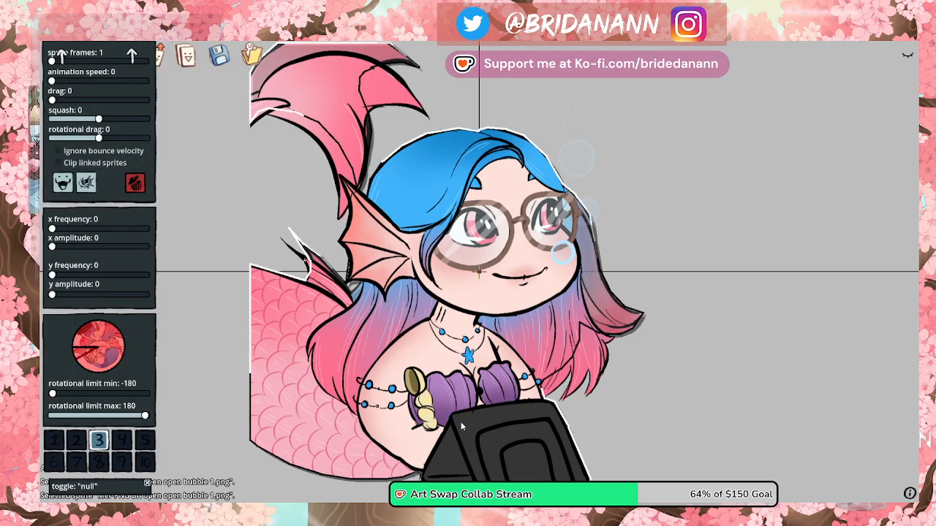
pyautogui.click(488, 190)
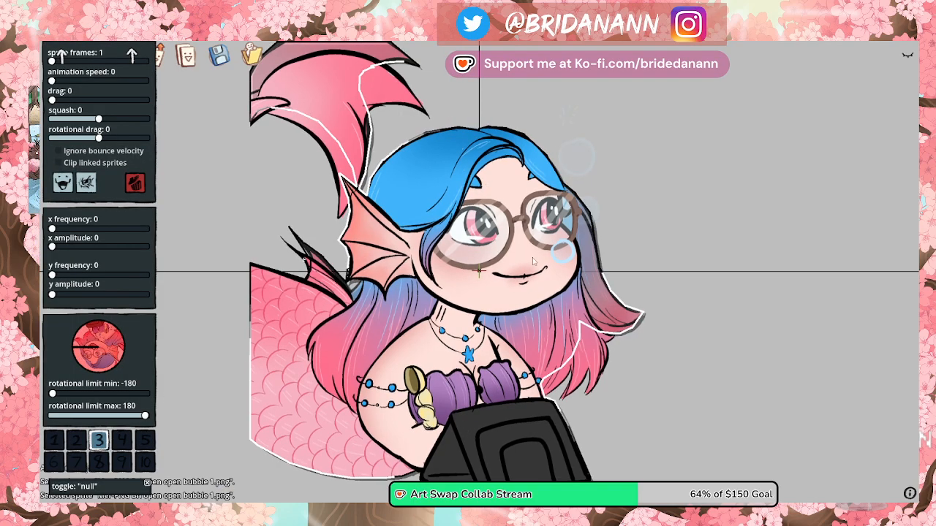
pyautogui.click(524, 461)
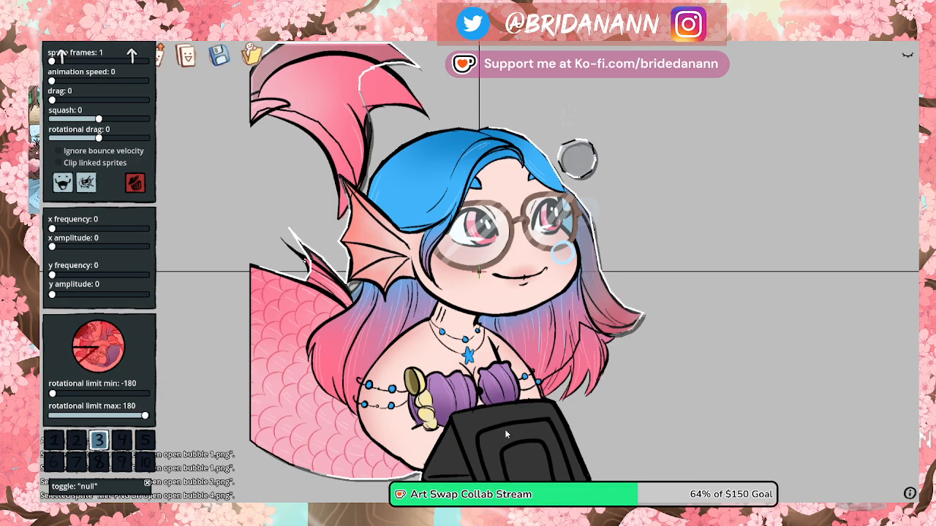
pyautogui.click(388, 80)
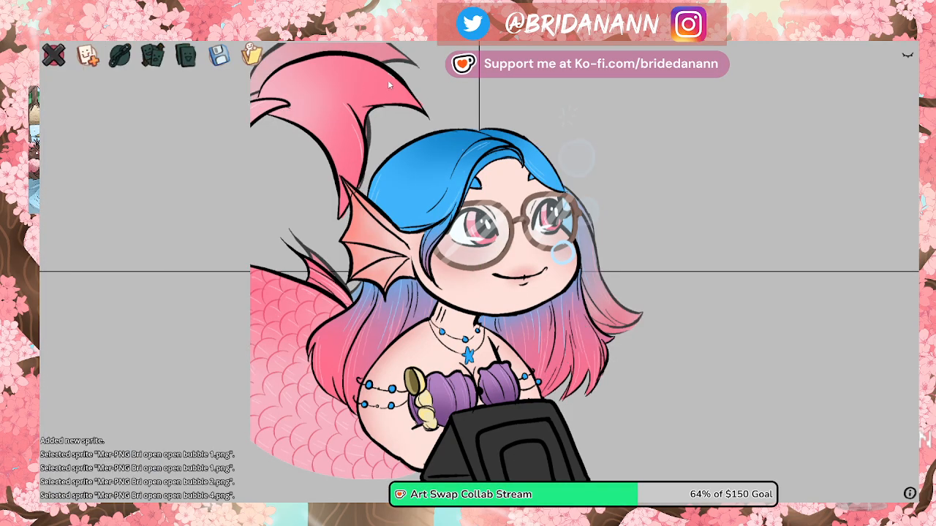
pyautogui.click(528, 266)
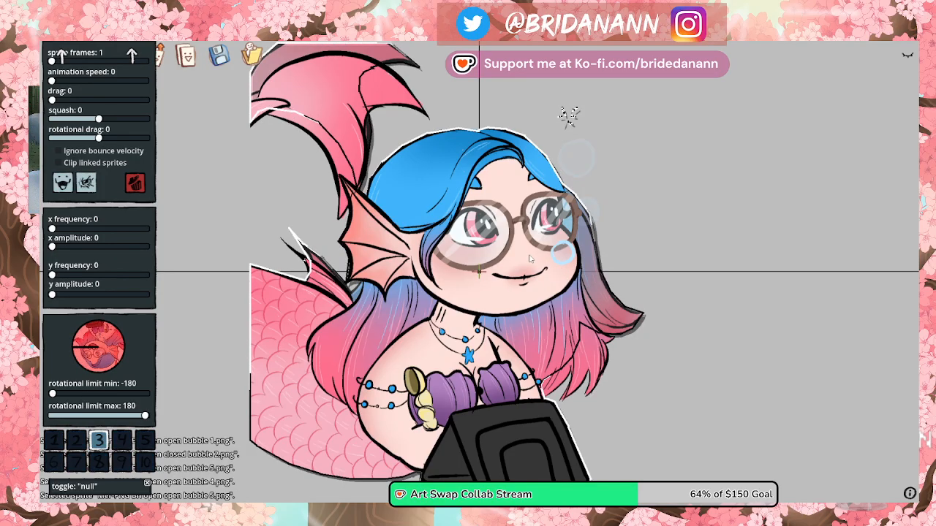
pyautogui.click(532, 260)
pyautogui.click(530, 262)
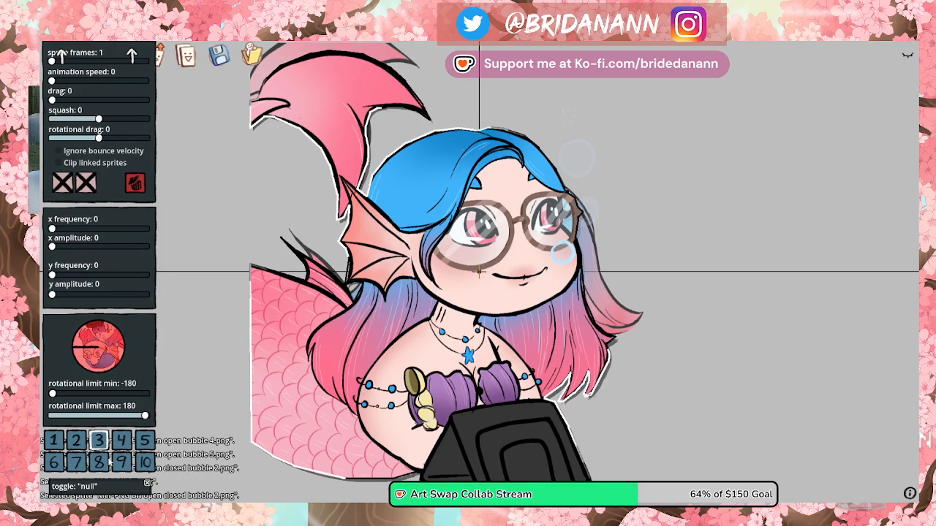
pyautogui.click(75, 439)
pyautogui.click(53, 439)
pyautogui.click(75, 462)
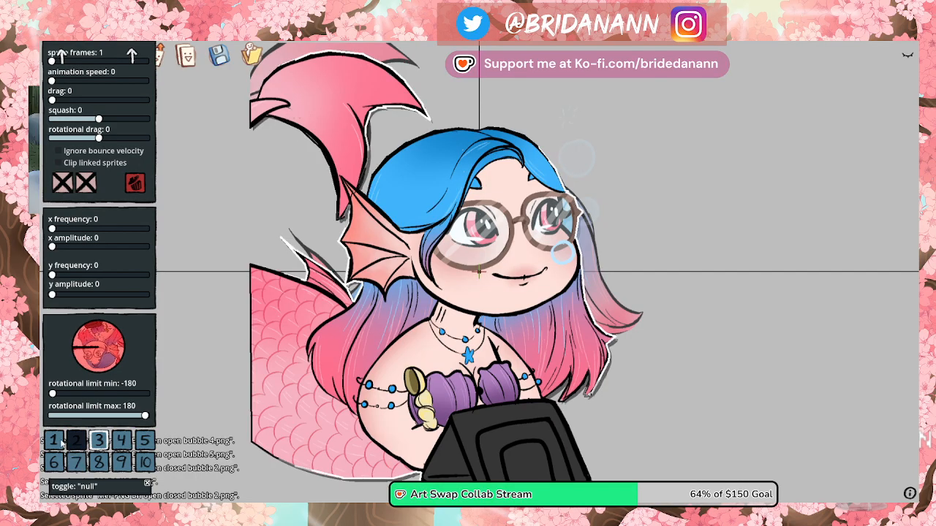
pyautogui.click(53, 462)
pyautogui.click(98, 463)
pyautogui.click(121, 462)
pyautogui.click(121, 440)
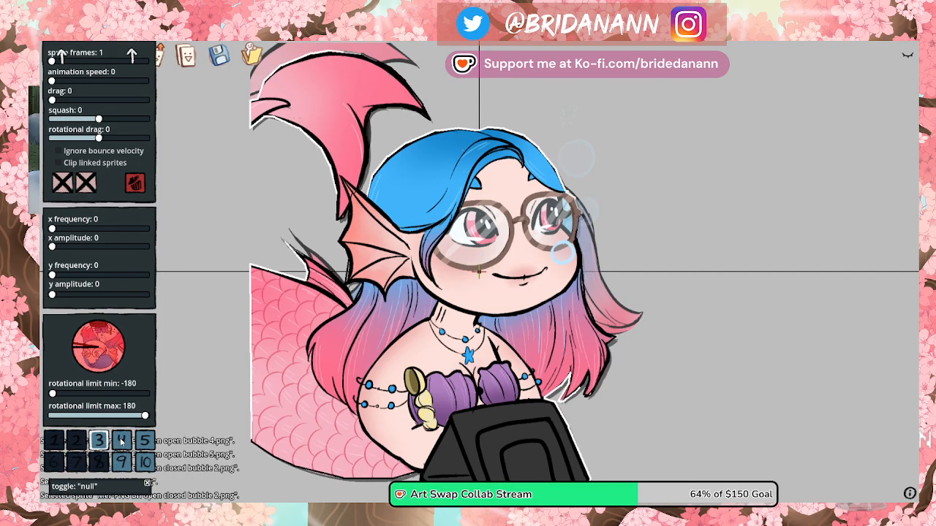
pyautogui.click(144, 440)
pyautogui.click(145, 462)
# Step: Set the closed-mouth bubble 2 sprite to show only with closed mouth and open eyes, then deselect it
pyautogui.click(62, 183)
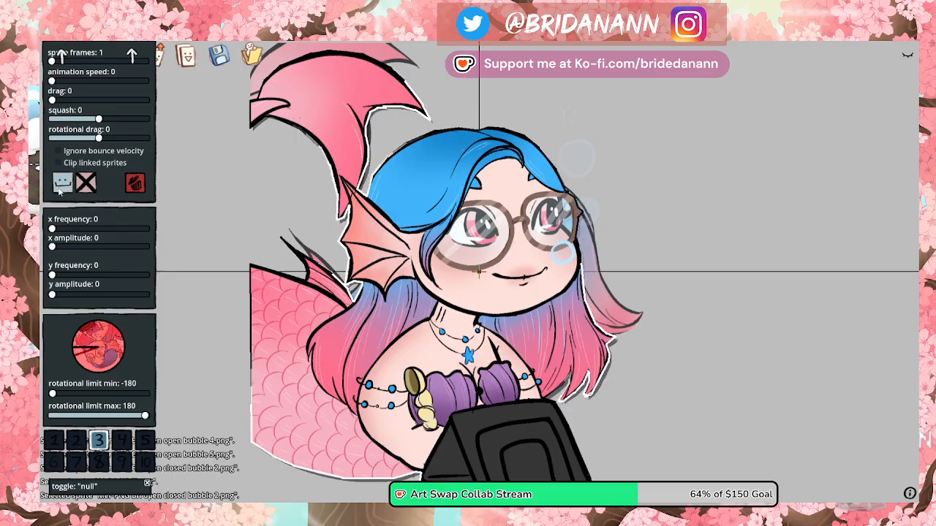
pyautogui.click(85, 182)
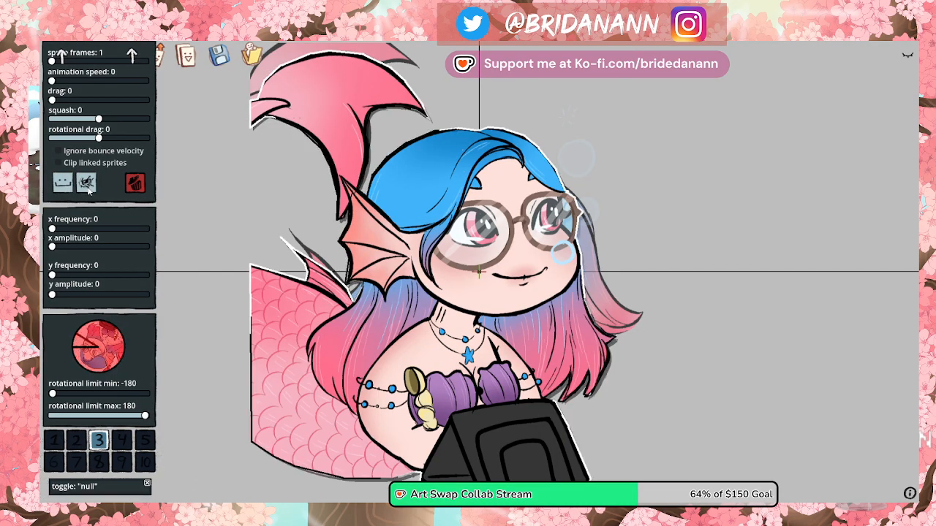
pyautogui.click(180, 326)
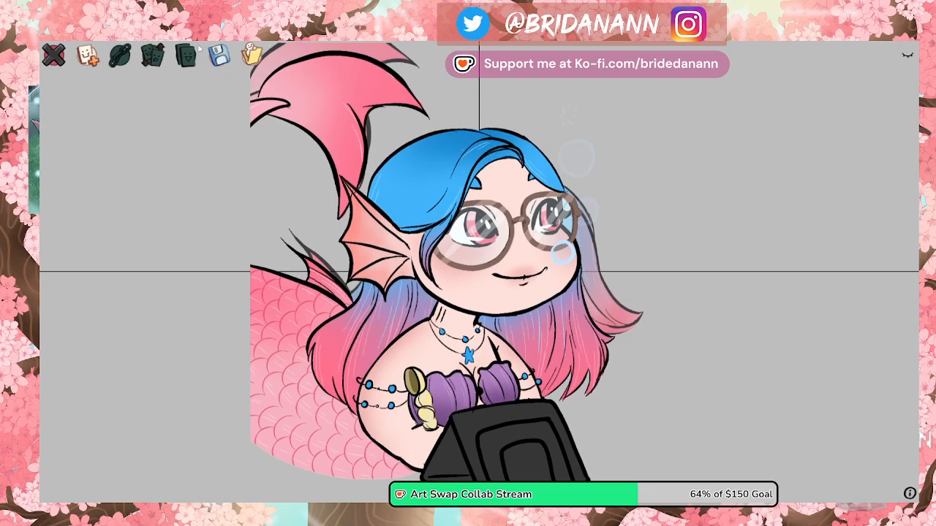
# Step: Add the mermaid image ending in "open closed bubble 3.png" as a new sprite
pyautogui.click(87, 56)
pyautogui.scroll(-2, 249, 207)
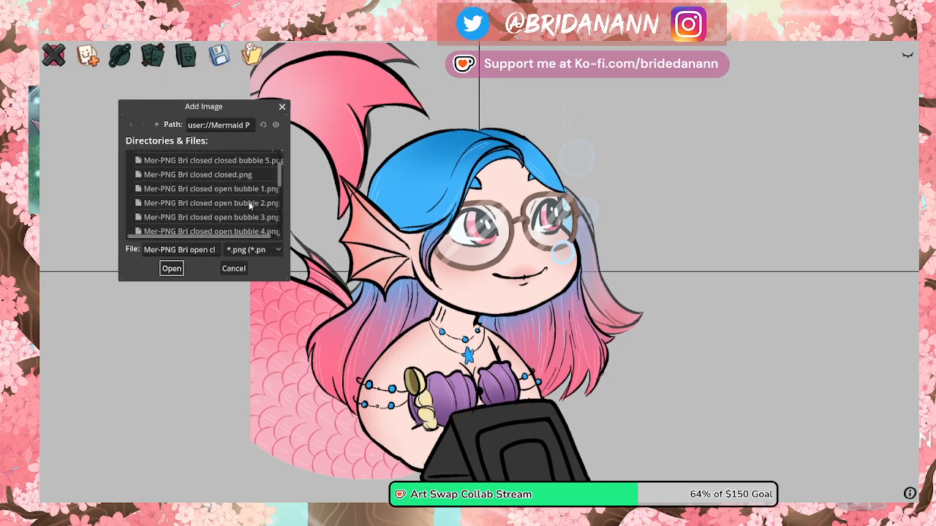
pyautogui.scroll(-4, 250, 207)
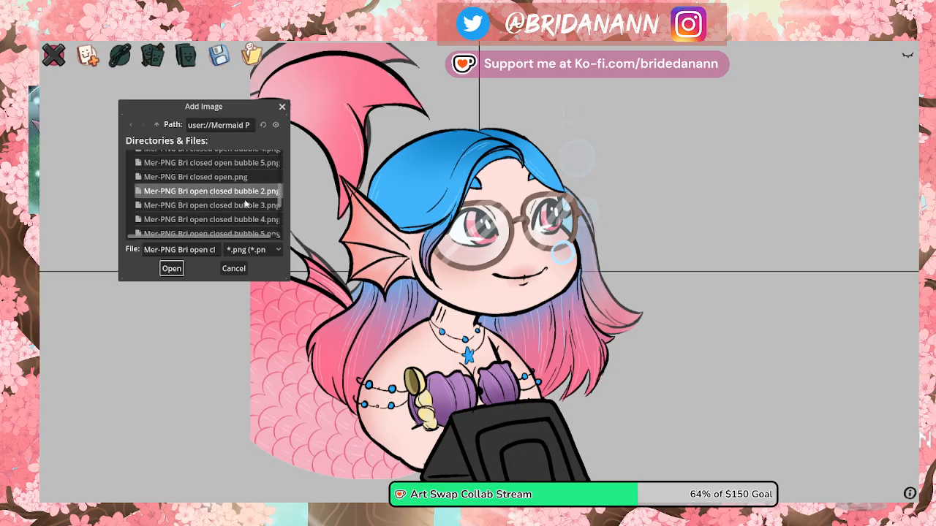
pyautogui.click(247, 205)
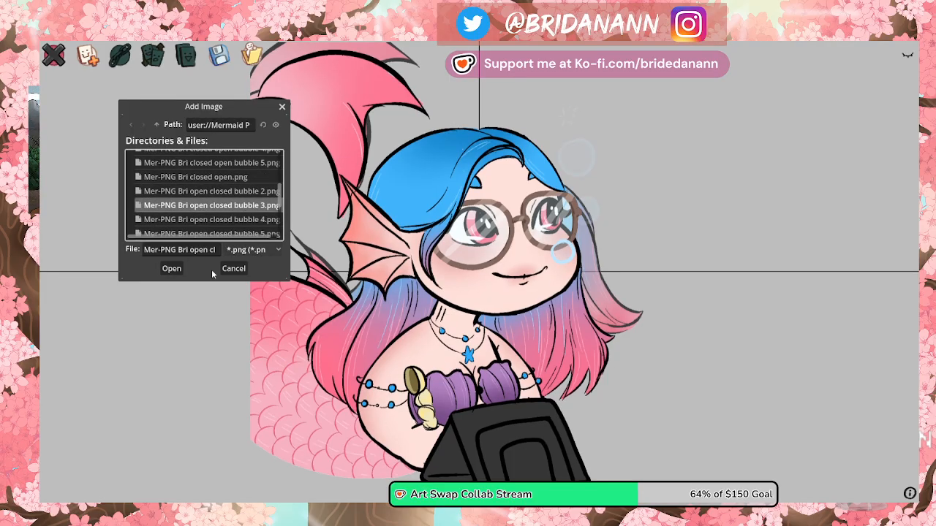
pyautogui.click(165, 268)
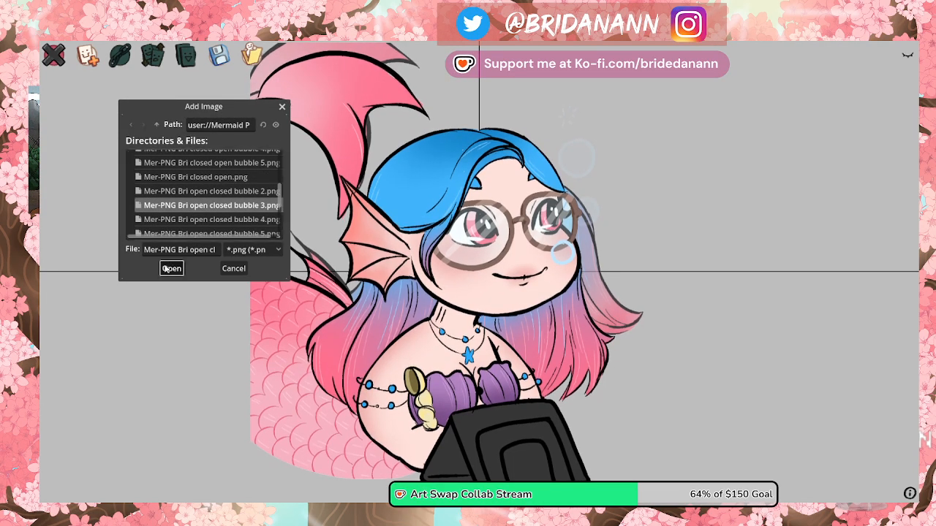
# Step: Select the closed-mouth bubble 3 mermaid sprite and remove it from every costume except costume 3
pyautogui.click(352, 212)
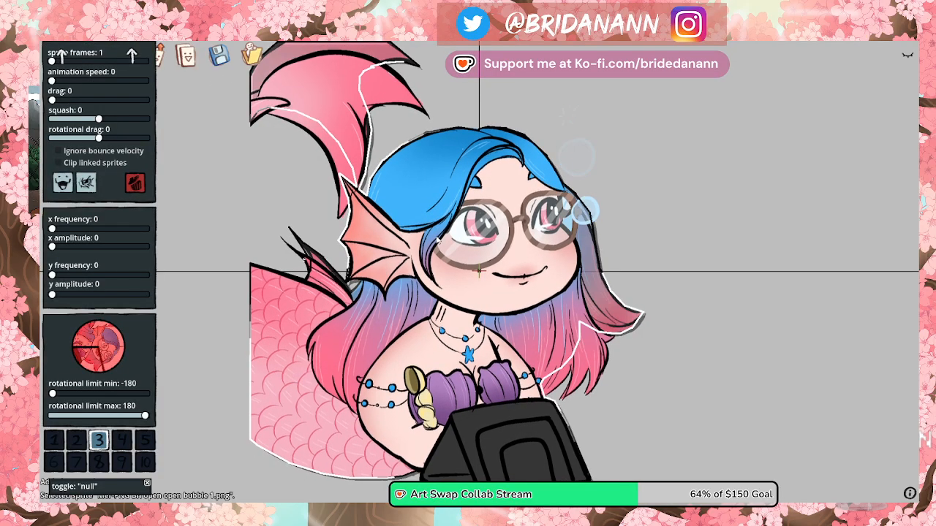
pyautogui.click(439, 232)
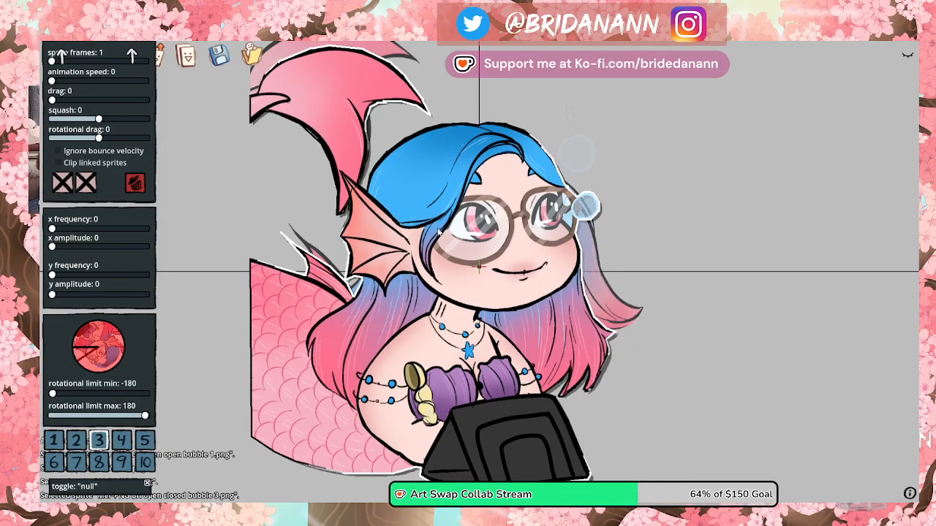
pyautogui.click(438, 233)
pyautogui.click(439, 232)
pyautogui.click(439, 233)
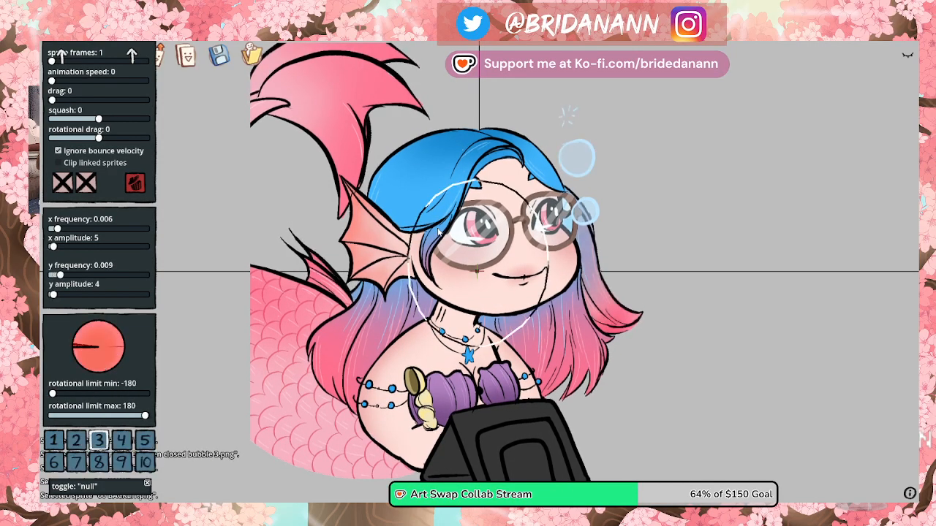
pyautogui.click(438, 233)
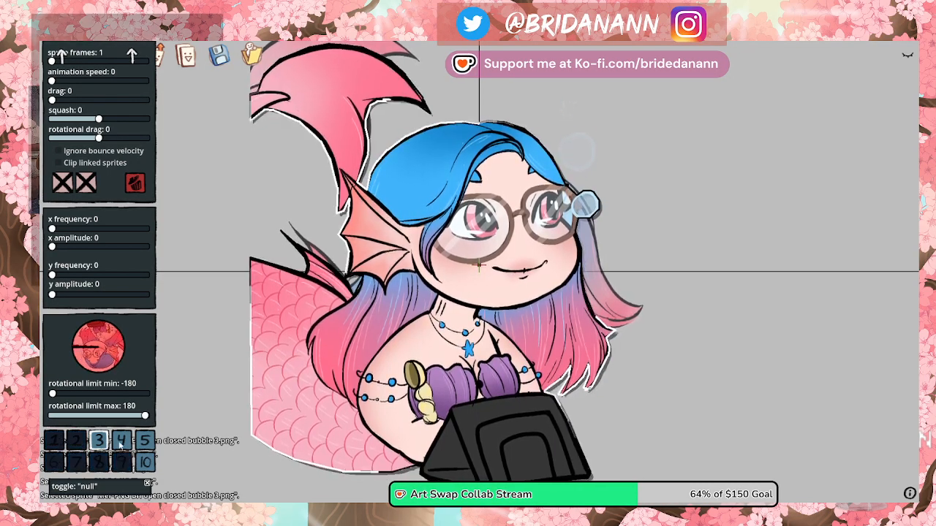
# Step: Set the closed-mouth bubble 3 sprite to show only with closed mouth and open eyes, and deselect it
pyautogui.click(58, 163)
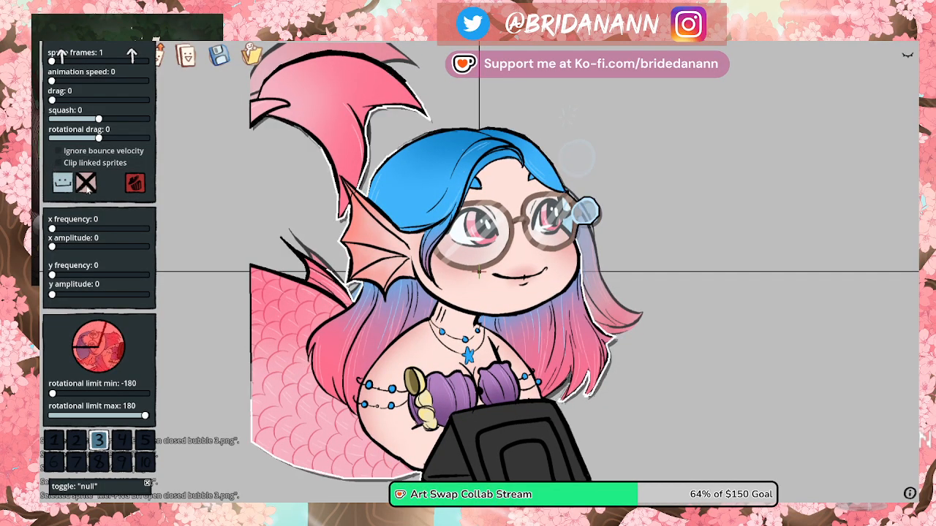
pyautogui.click(86, 182)
pyautogui.click(168, 111)
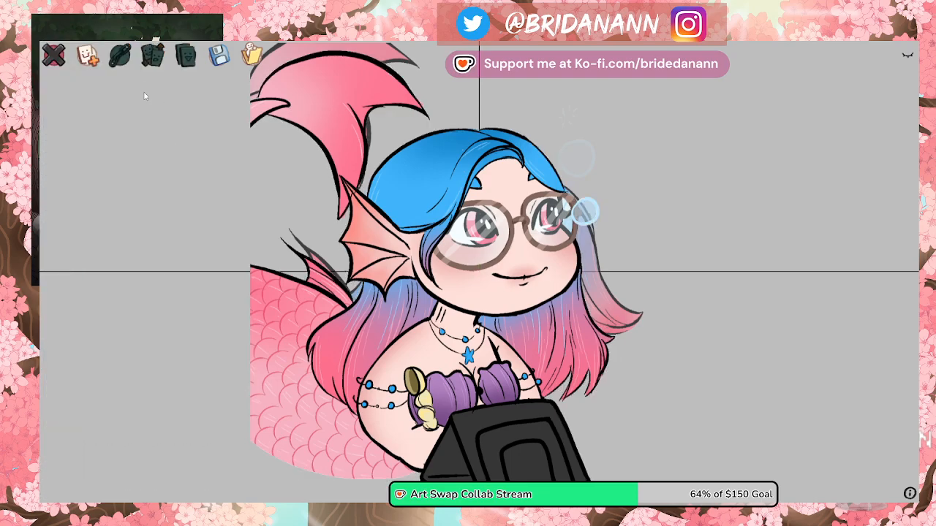
# Step: Add the mermaid image ending in "open closed bubble 4.png" as a new sprite
pyautogui.click(88, 55)
pyautogui.scroll(-8, 212, 183)
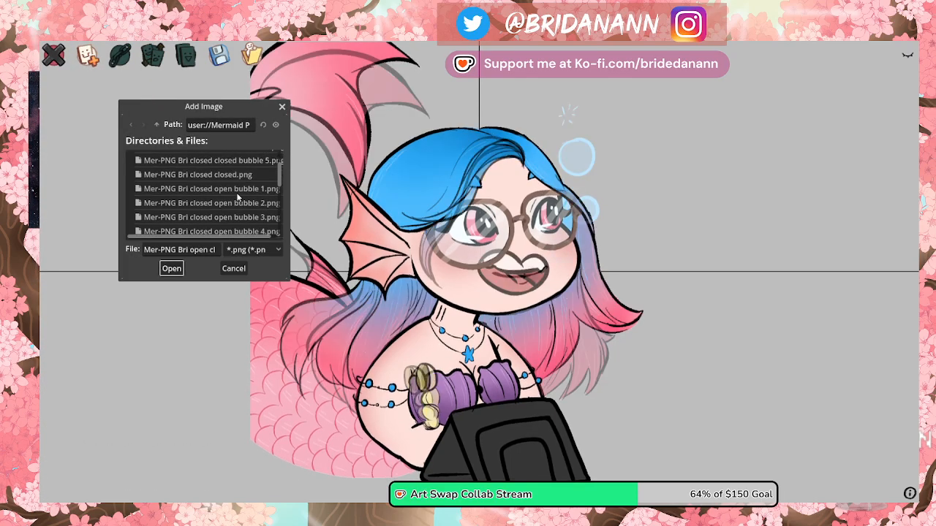
pyautogui.scroll(4, 232, 187)
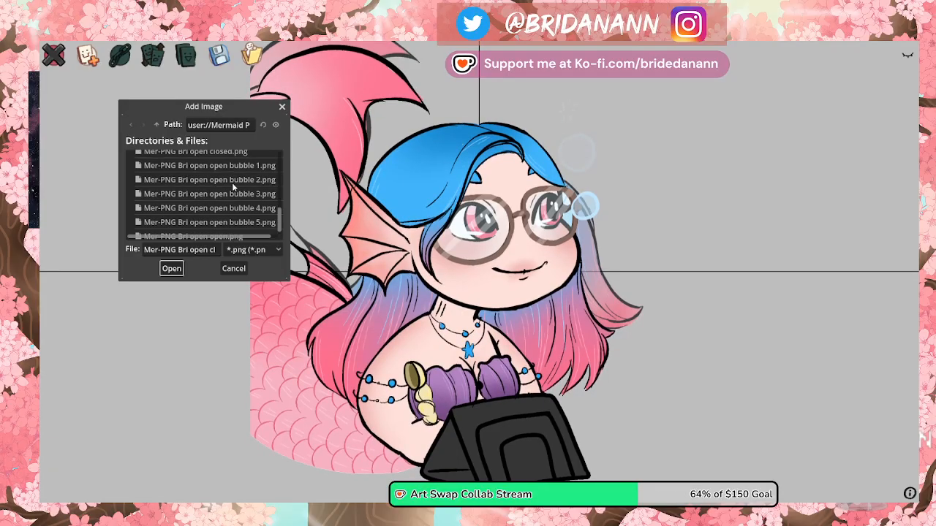
pyautogui.click(233, 176)
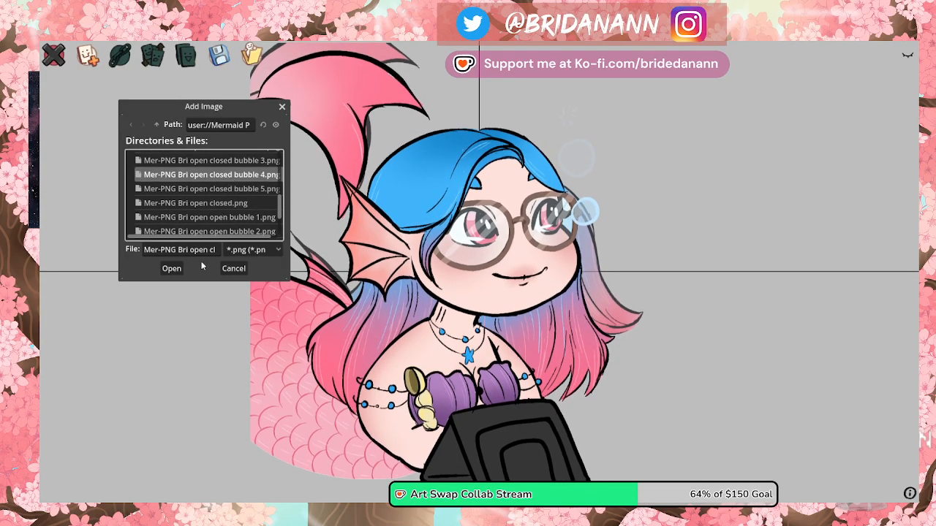
pyautogui.click(171, 268)
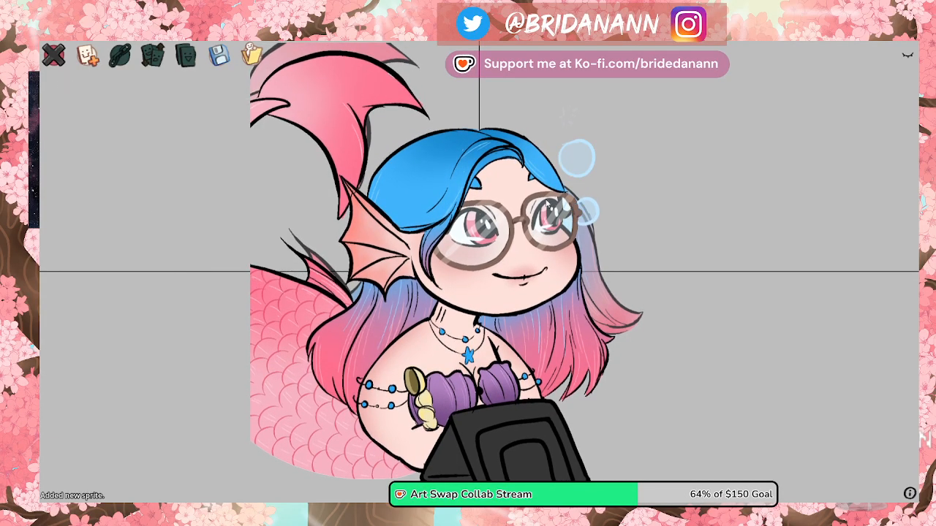
# Step: Select the closed-mouth bubble 4 mermaid sprite and remove it from every costume except costume 3
pyautogui.click(578, 159)
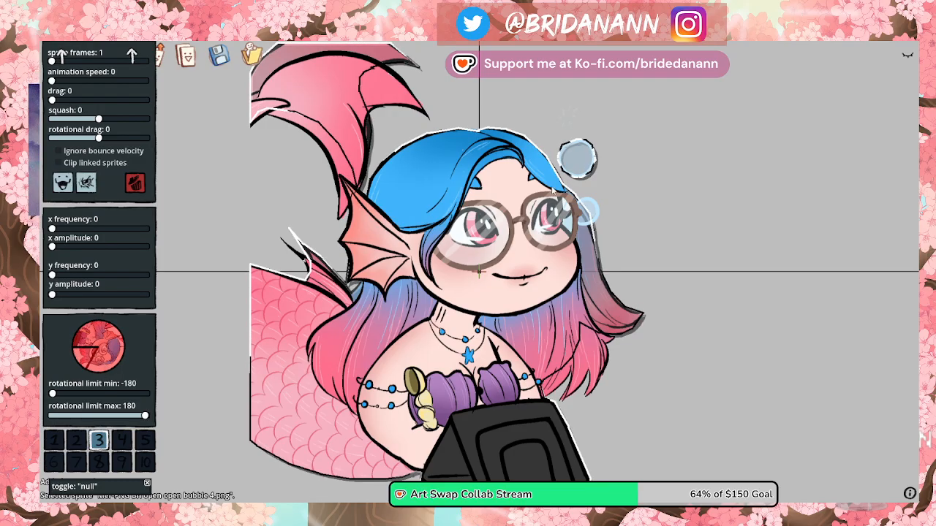
pyautogui.click(516, 208)
pyautogui.click(513, 242)
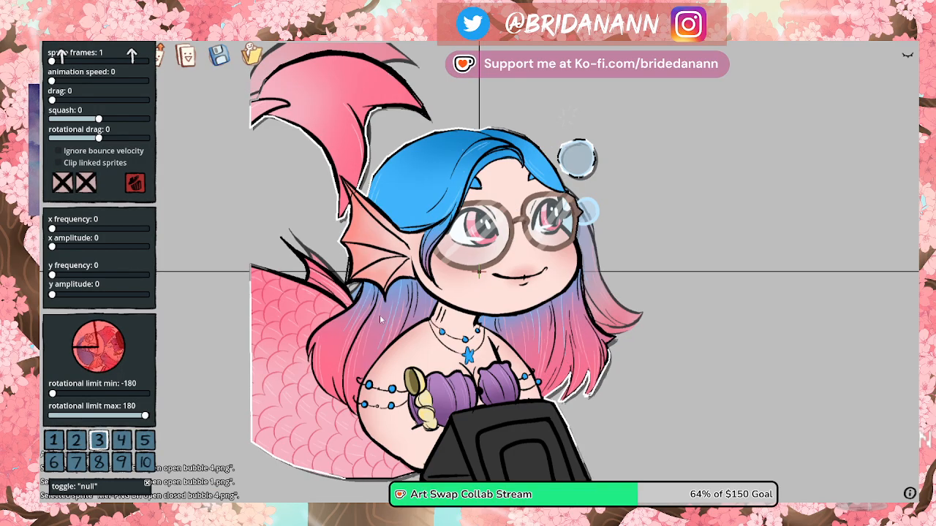
pyautogui.click(82, 465)
pyautogui.click(54, 463)
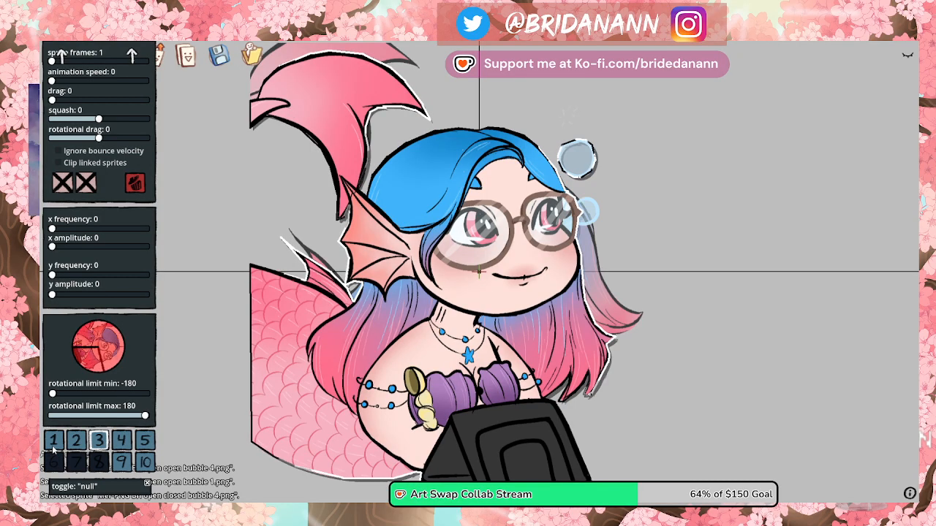
pyautogui.click(55, 442)
pyautogui.click(77, 441)
pyautogui.click(122, 439)
pyautogui.click(122, 462)
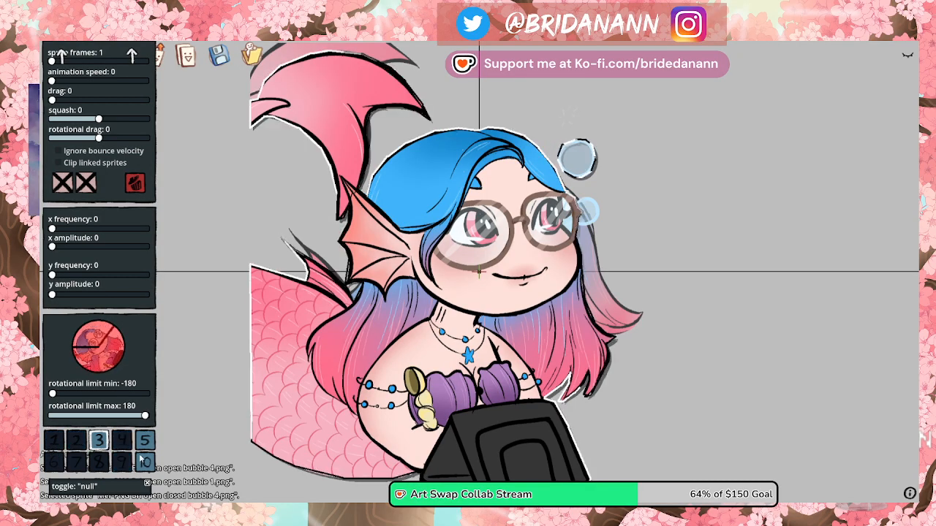
pyautogui.click(145, 462)
pyautogui.click(144, 439)
# Step: Set the closed-mouth bubble 4 sprite to show only with closed mouth and open eyes, and deselect it
pyautogui.click(63, 183)
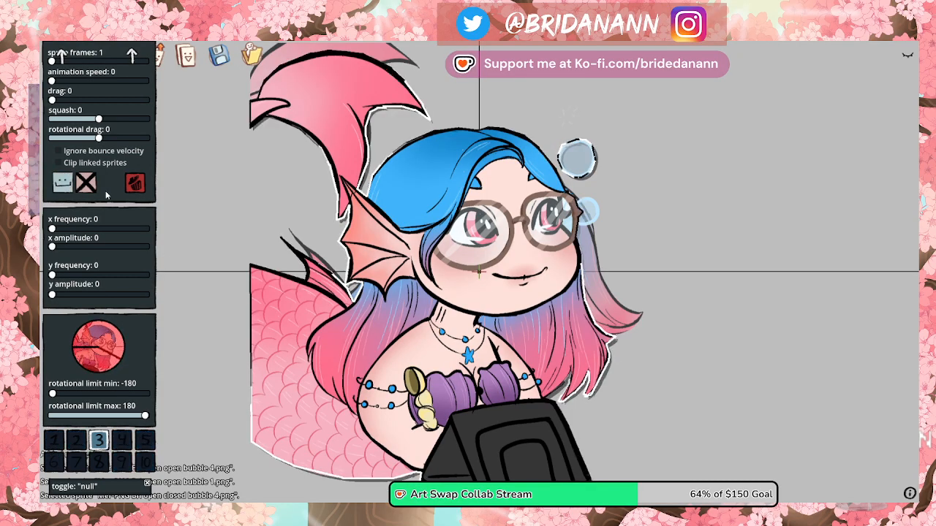
pyautogui.click(89, 181)
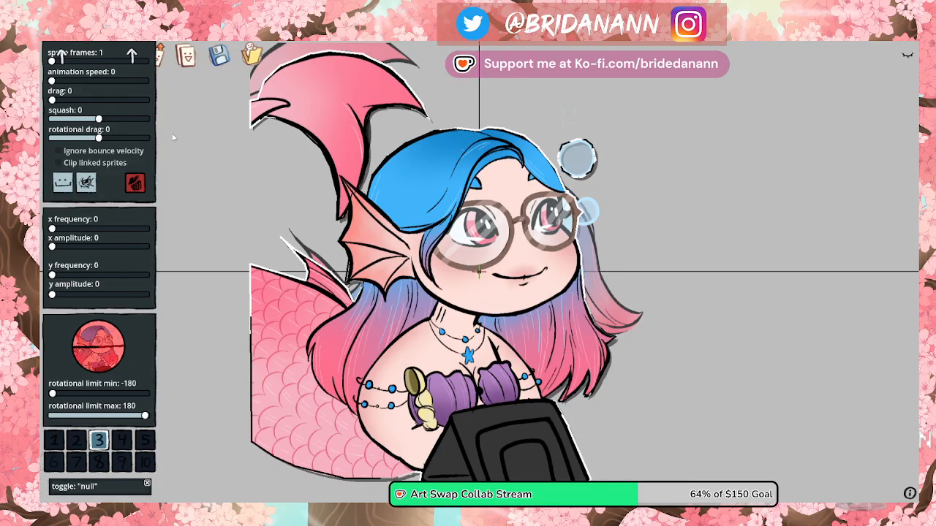
pyautogui.click(174, 137)
# Step: Add the mermaid image ending in "open closed bubble 5.png" as a new sprite
pyautogui.click(87, 57)
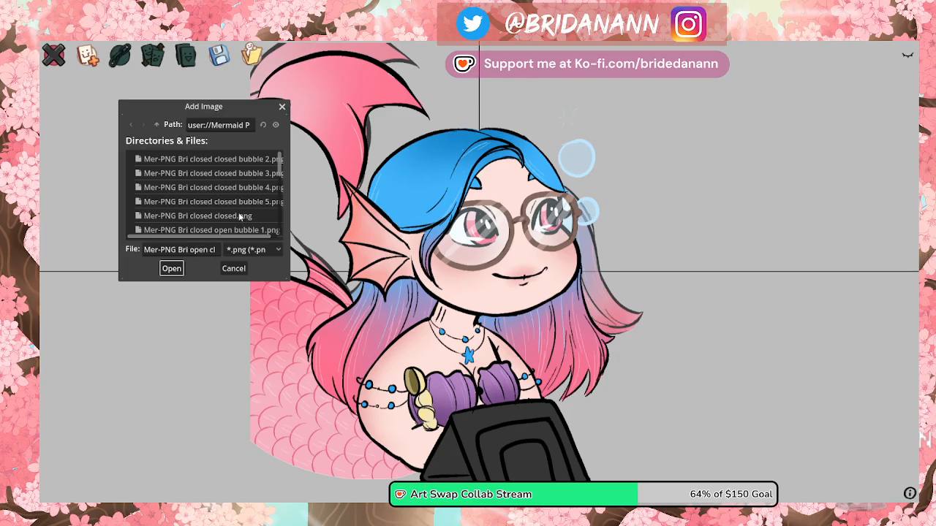
pyautogui.scroll(-4, 240, 212)
pyautogui.scroll(-3, 234, 191)
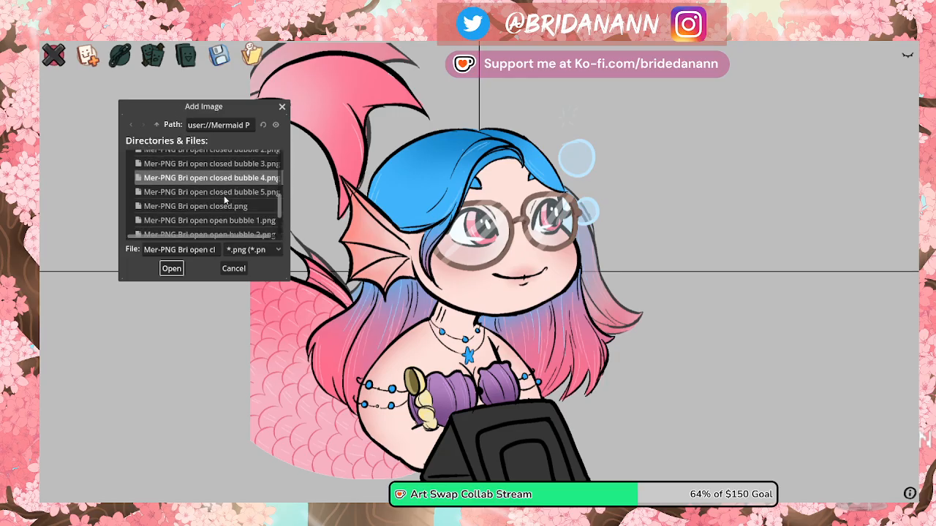
pyautogui.click(176, 269)
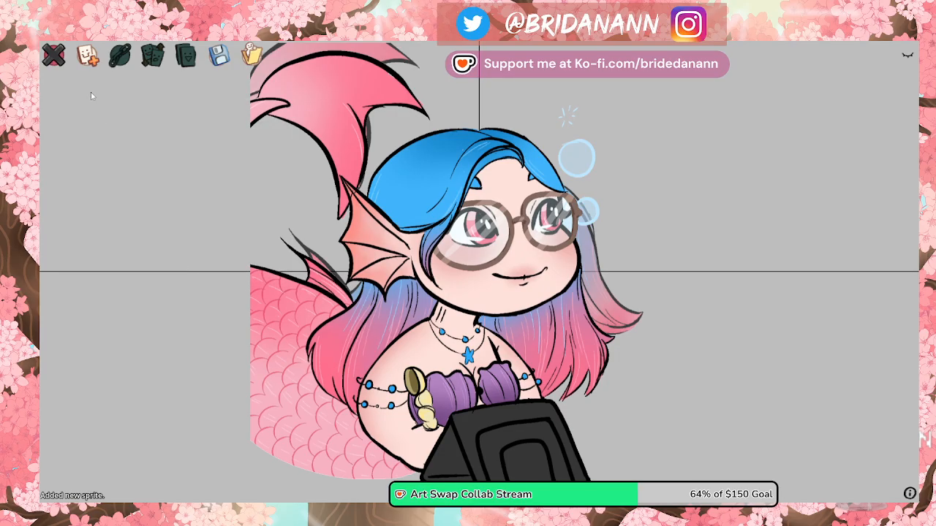
# Step: Restrict the closed-mouth bubble 5 sprite to costume 3, with closed mouth and open eyes, and deselect it
pyautogui.click(263, 168)
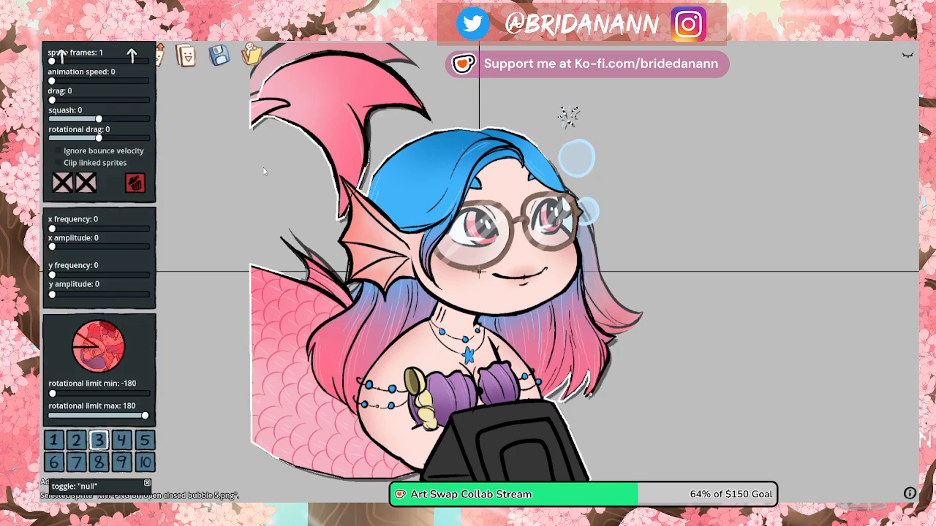
pyautogui.click(76, 439)
pyautogui.click(76, 462)
pyautogui.click(122, 440)
pyautogui.click(144, 439)
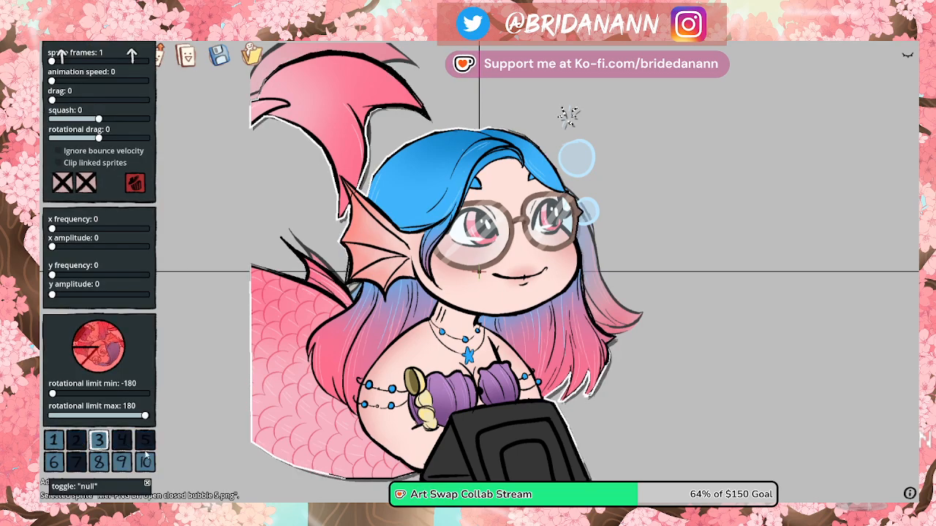
pyautogui.click(145, 461)
pyautogui.click(121, 461)
pyautogui.click(98, 461)
pyautogui.click(53, 461)
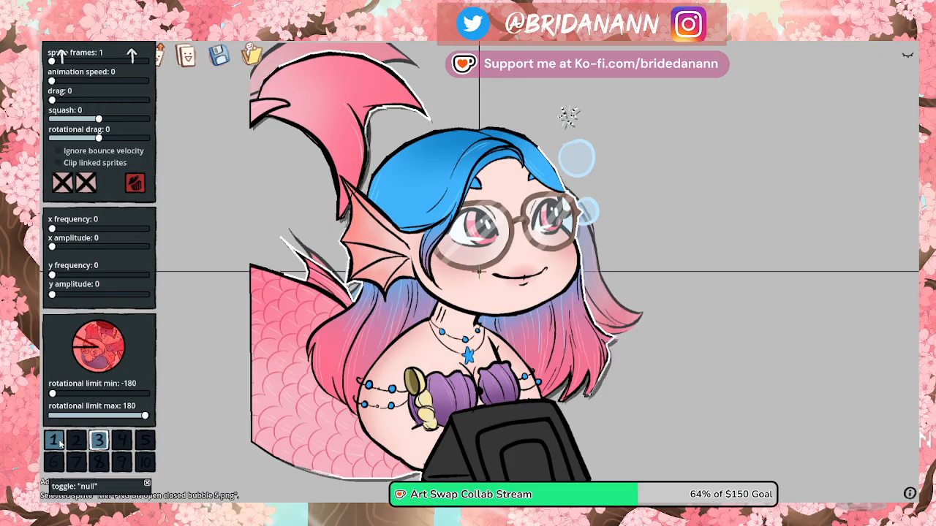
pyautogui.click(57, 439)
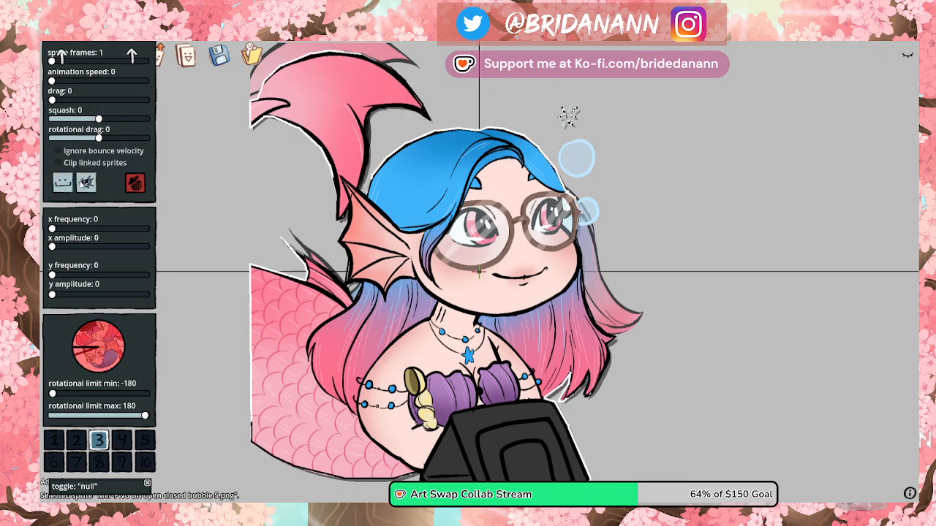
pyautogui.click(183, 116)
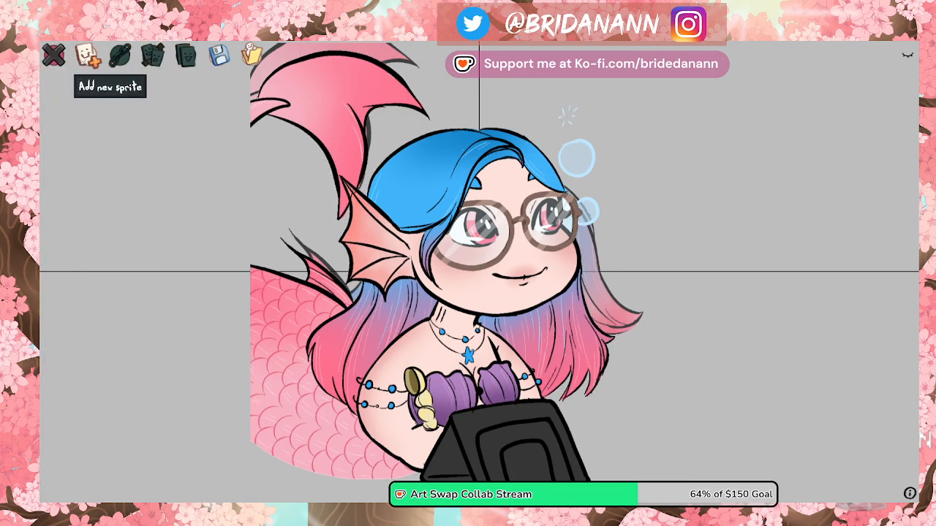
# Step: Add the bubble-numberless mermaid image ending in "open closed.png" as a new sprite
pyautogui.click(87, 55)
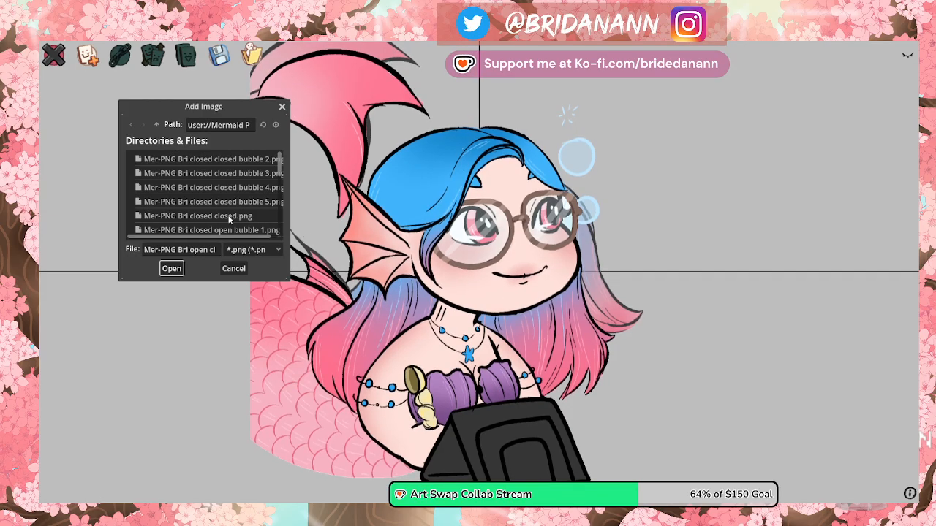
pyautogui.scroll(-1, 235, 202)
pyautogui.scroll(-3, 235, 201)
pyautogui.scroll(2, 237, 200)
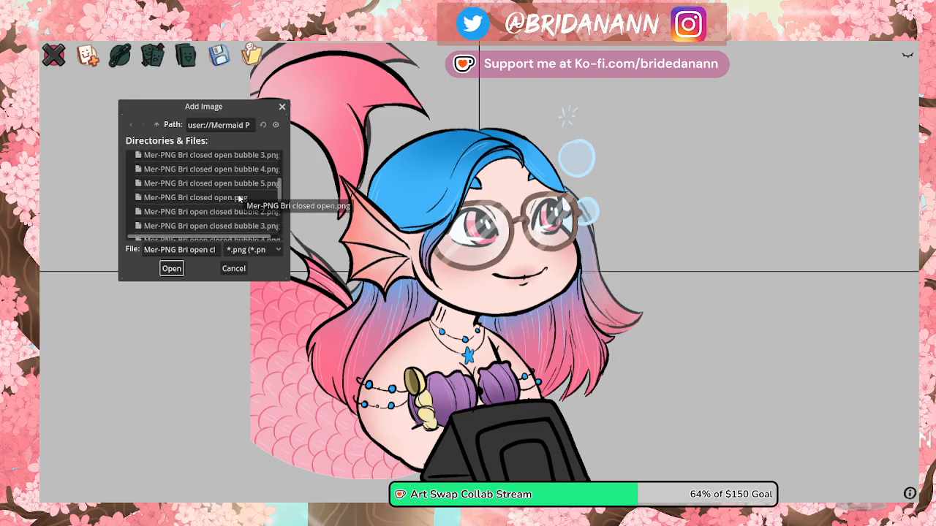
pyautogui.scroll(-3, 242, 183)
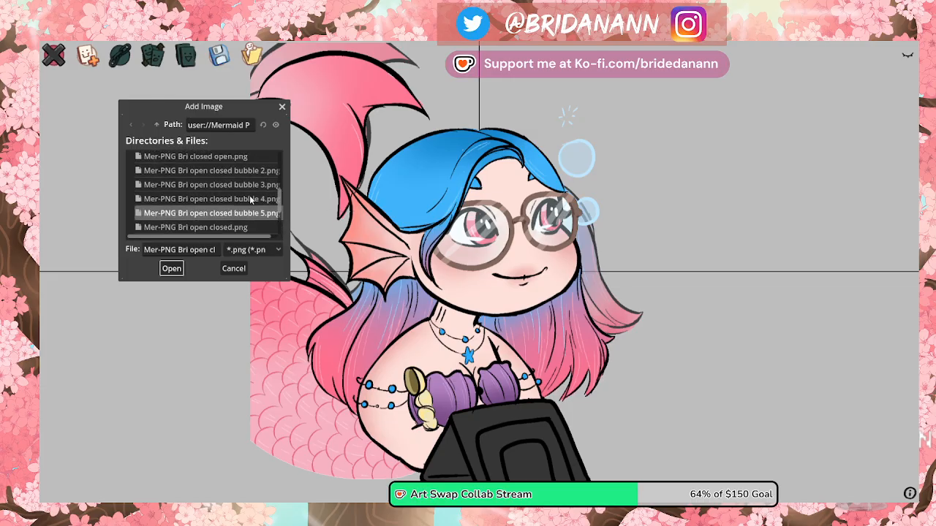
pyautogui.click(240, 208)
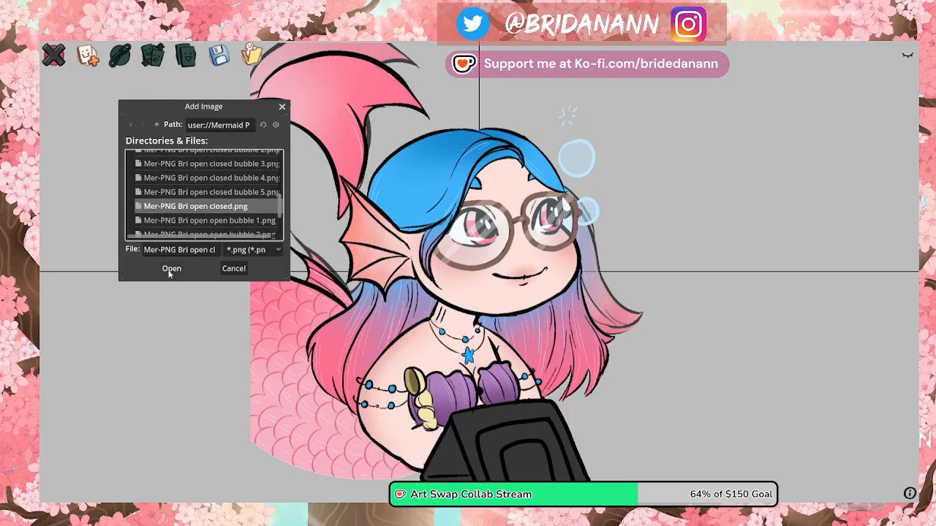
pyautogui.click(169, 271)
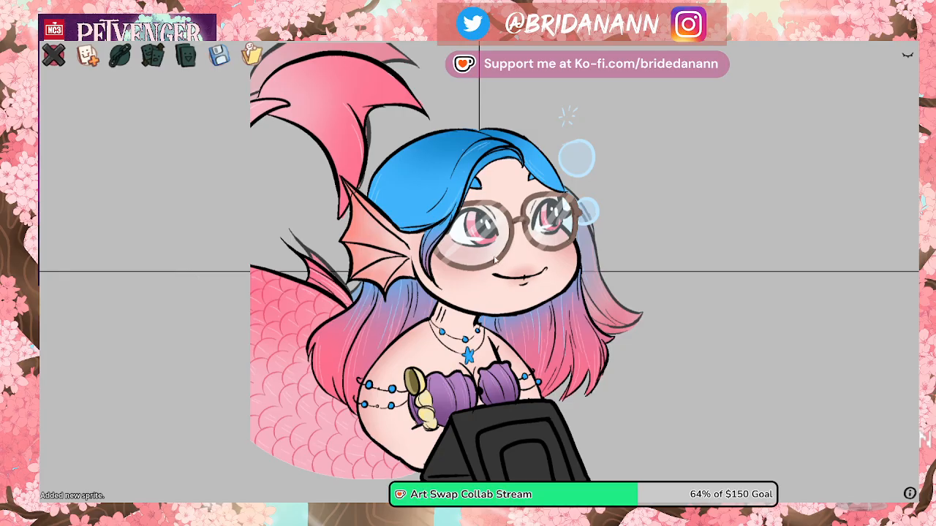
# Step: Select the plain open-eyed, closed-mouth mermaid sprite and remove it from every costume except costume 3
pyautogui.click(408, 158)
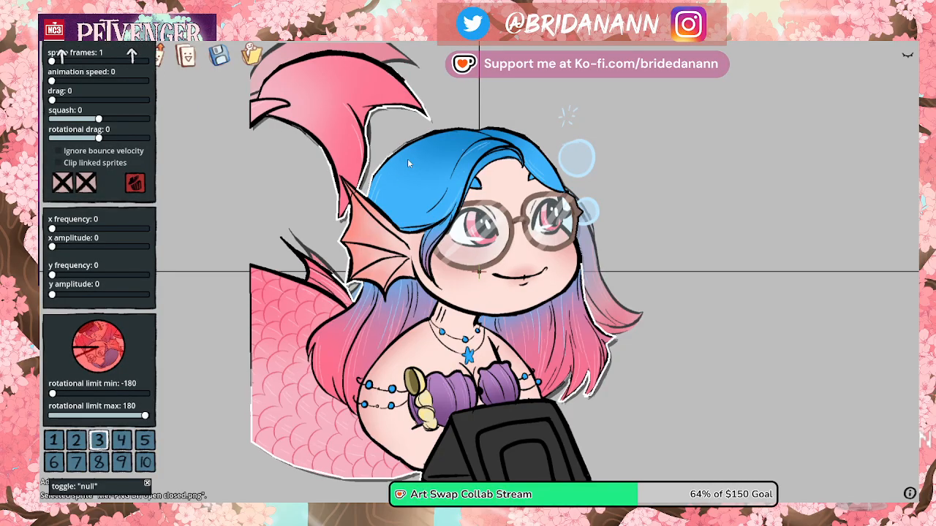
pyautogui.click(122, 441)
pyautogui.click(121, 460)
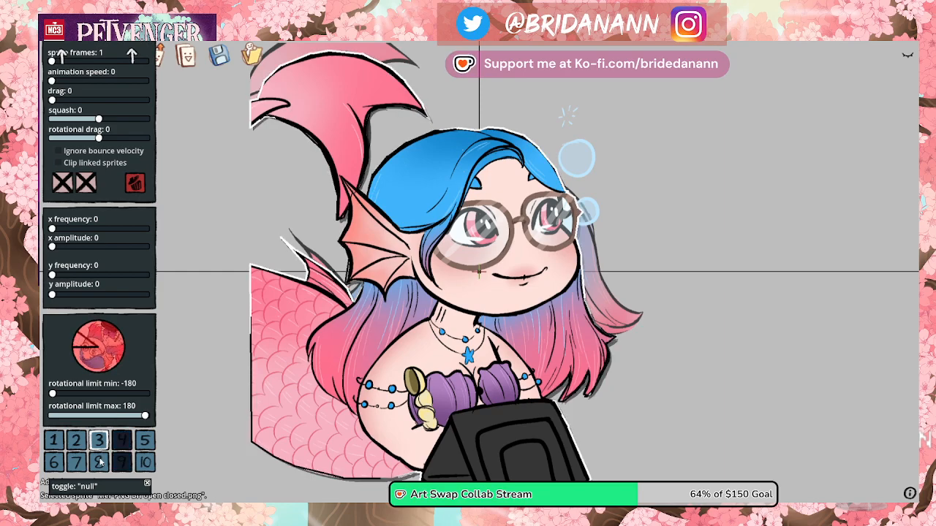
pyautogui.click(99, 462)
pyautogui.click(78, 462)
pyautogui.click(56, 462)
pyautogui.click(54, 440)
pyautogui.click(76, 440)
pyautogui.click(144, 439)
pyautogui.click(144, 462)
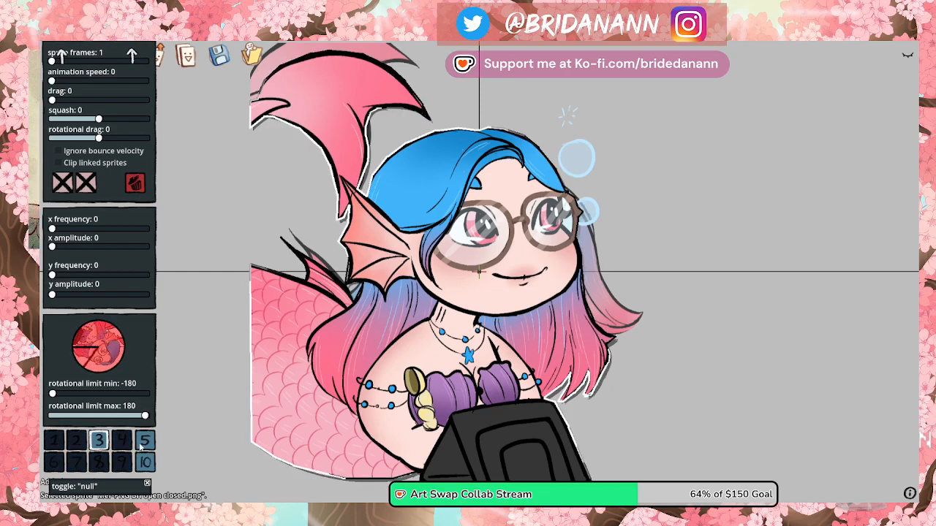
# Step: Set the plain open-eyed mermaid sprite to show only with closed mouth and open eyes, and deselect it
pyautogui.click(62, 183)
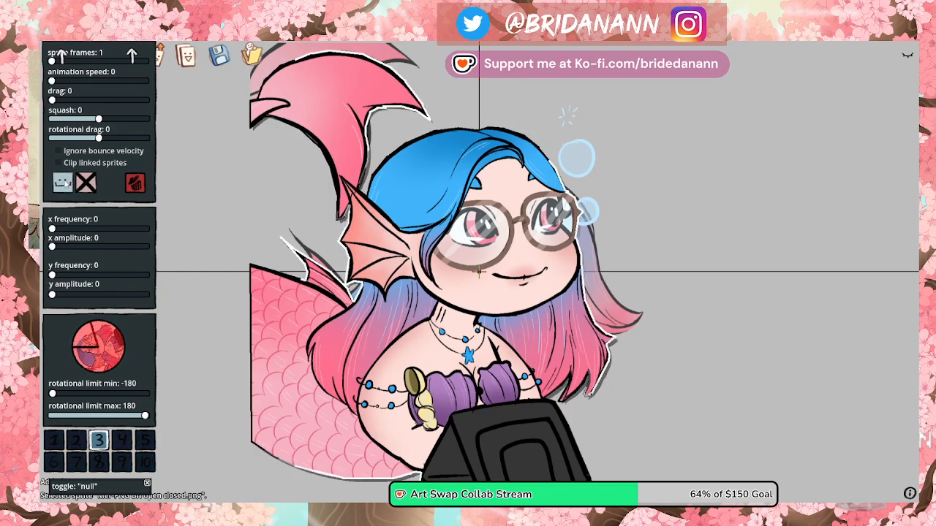
pyautogui.click(85, 184)
pyautogui.click(206, 159)
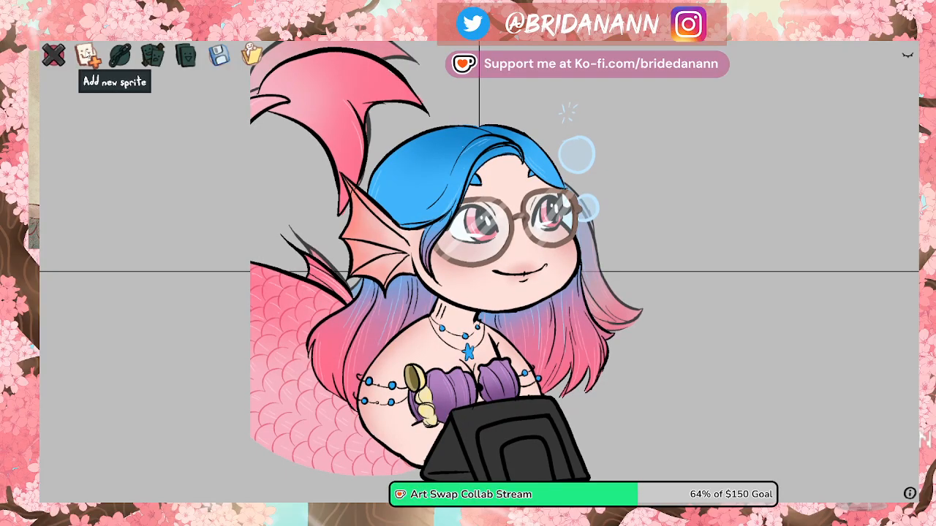
# Step: Add the mermaid image ending in "closed open bubble 1.png" as a new sprite
pyautogui.click(87, 55)
pyautogui.scroll(-2, 189, 194)
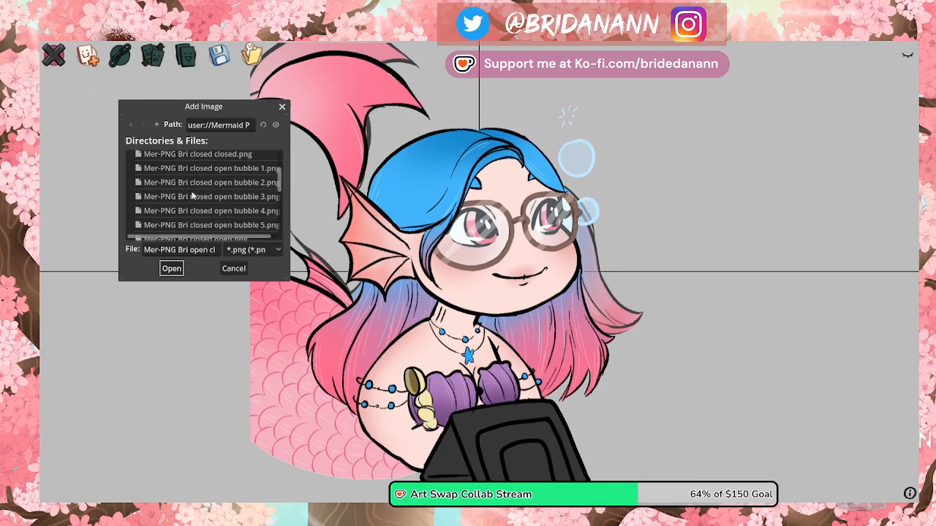
pyautogui.scroll(-3, 193, 195)
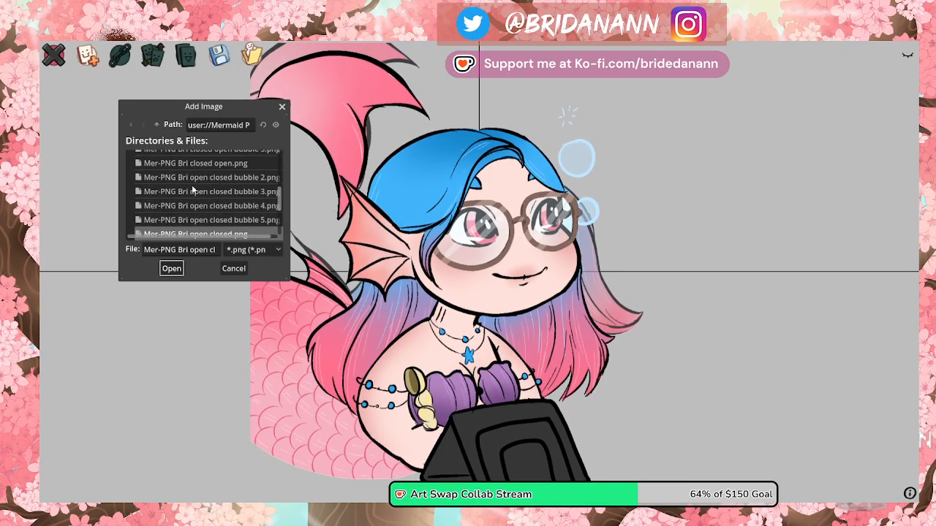
pyautogui.scroll(4, 192, 191)
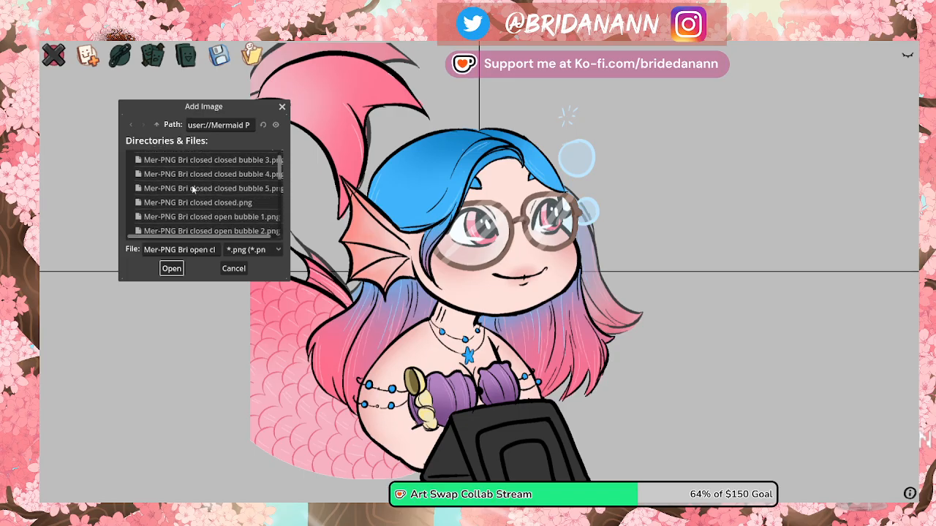
pyautogui.scroll(-2, 192, 187)
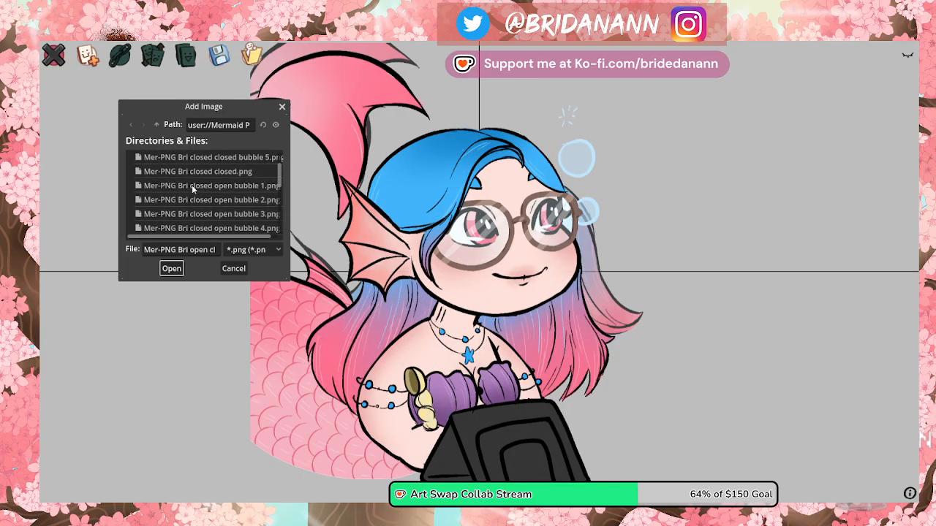
pyautogui.click(191, 185)
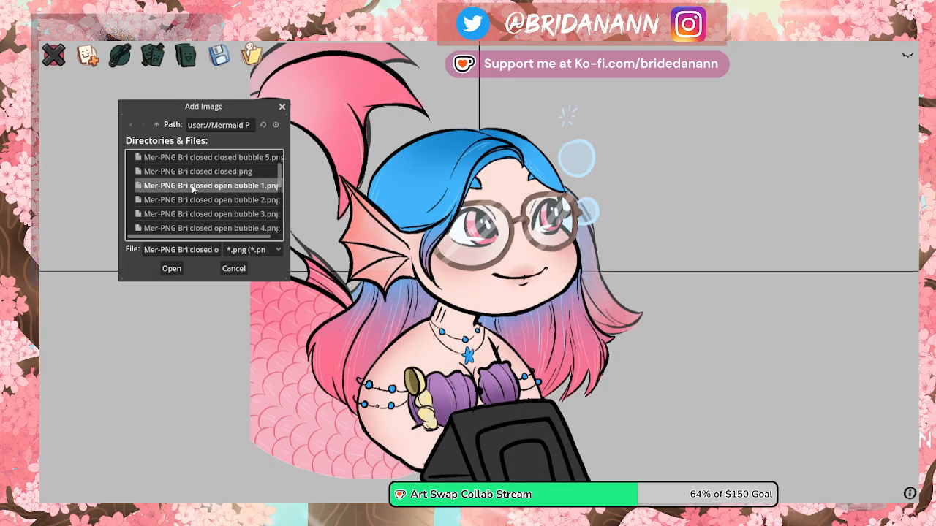
pyautogui.click(175, 269)
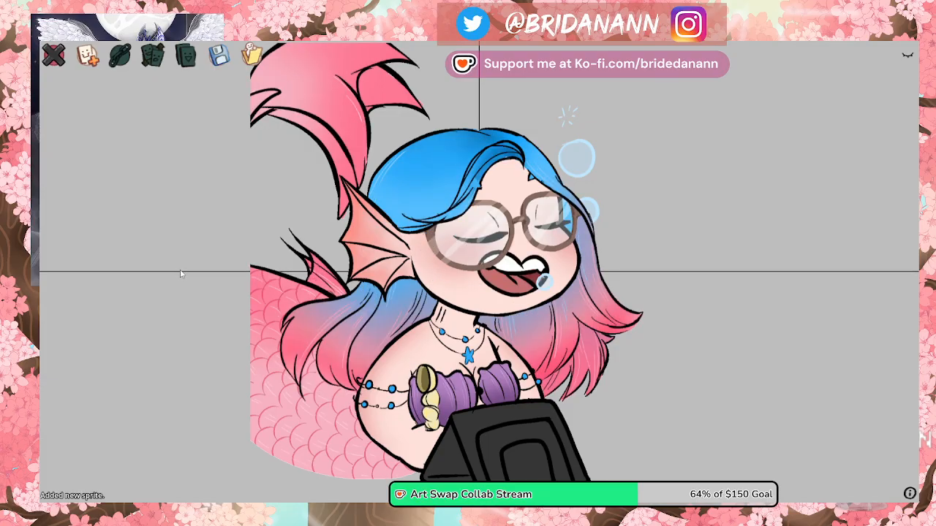
# Step: Select the closed-eyes, open-mouth bubble 1 sprite and set it to show only with open mouth and closed eyes
pyautogui.click(471, 322)
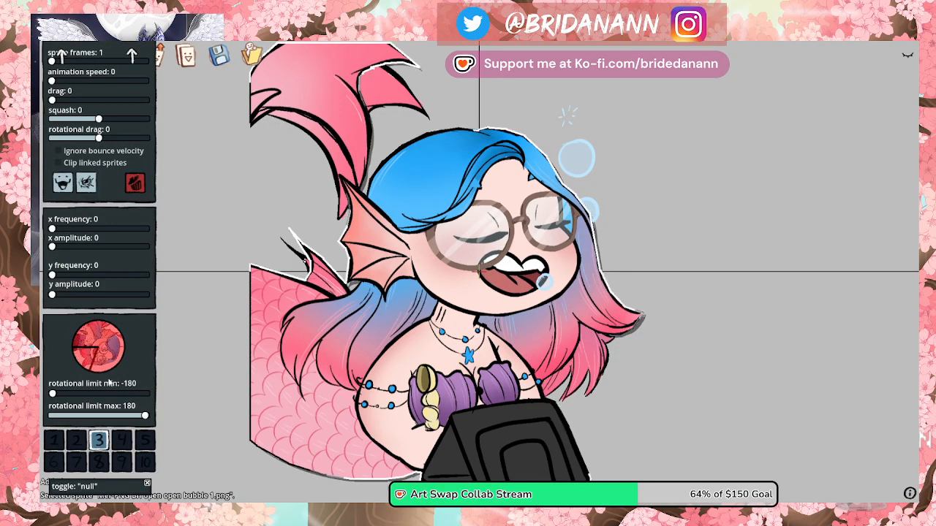
pyautogui.click(472, 322)
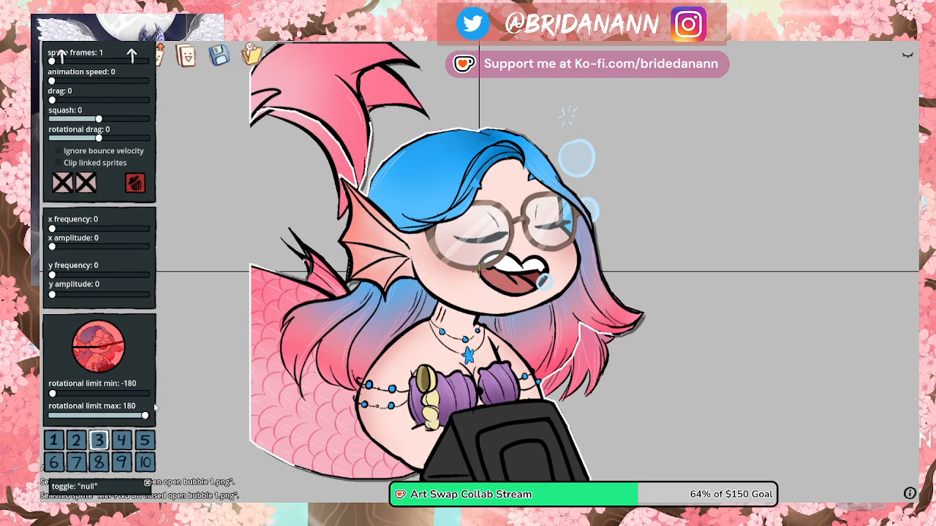
pyautogui.click(63, 184)
pyautogui.click(86, 184)
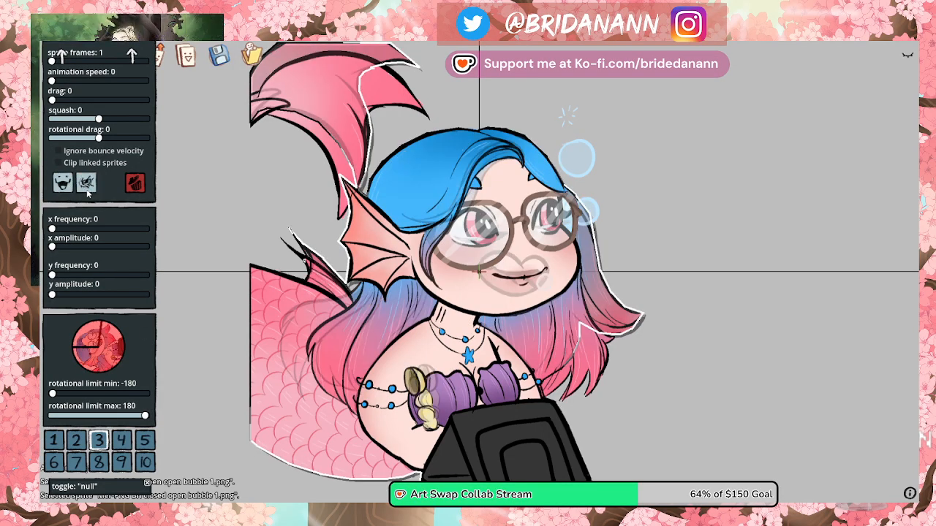
# Step: Remove the closed-eyes, open-mouth bubble 1 sprite from every costume except costume 3, and deselect it
pyautogui.click(53, 440)
pyautogui.click(76, 439)
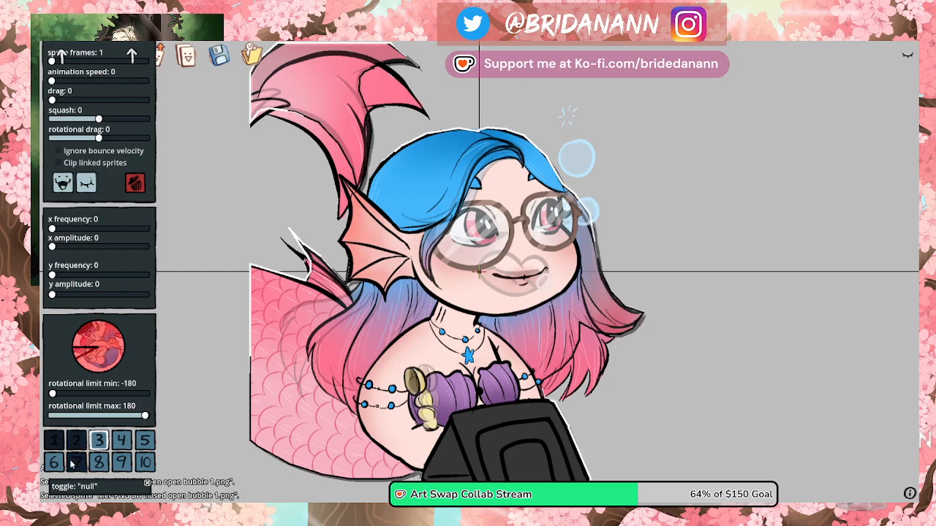
pyautogui.click(53, 462)
pyautogui.click(76, 462)
pyautogui.click(99, 462)
pyautogui.click(121, 462)
pyautogui.click(144, 462)
pyautogui.click(121, 440)
pyautogui.click(144, 439)
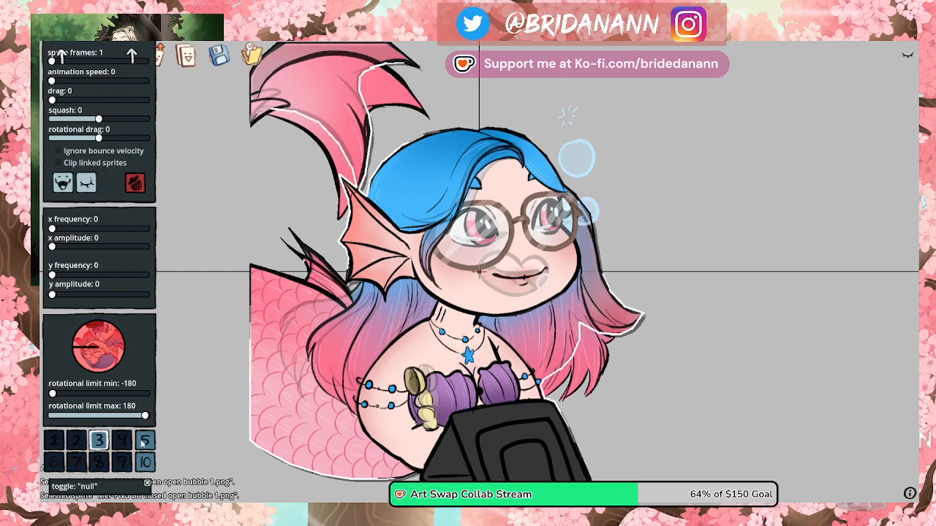
pyautogui.click(160, 331)
# Step: Add the mermaid image ending in "closed open bubble 2.png" as a new sprite
pyautogui.click(88, 55)
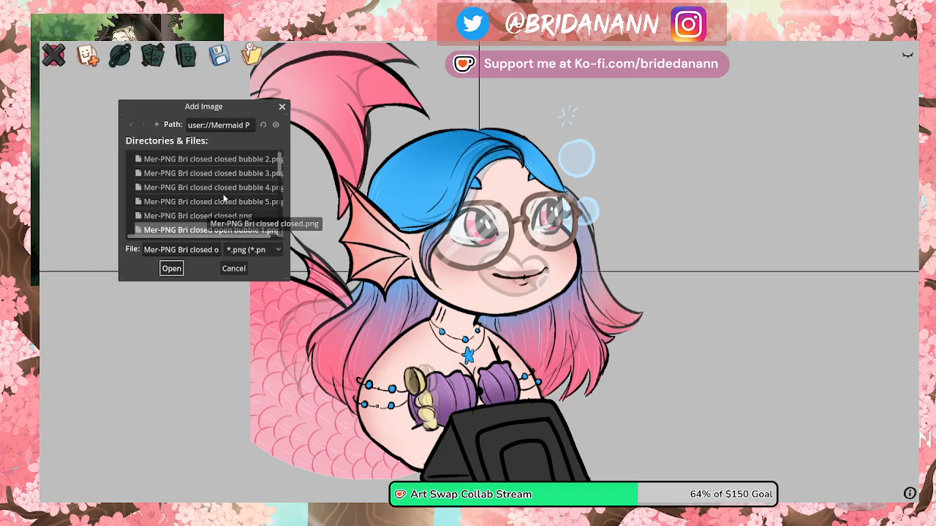
pyautogui.scroll(-3, 219, 198)
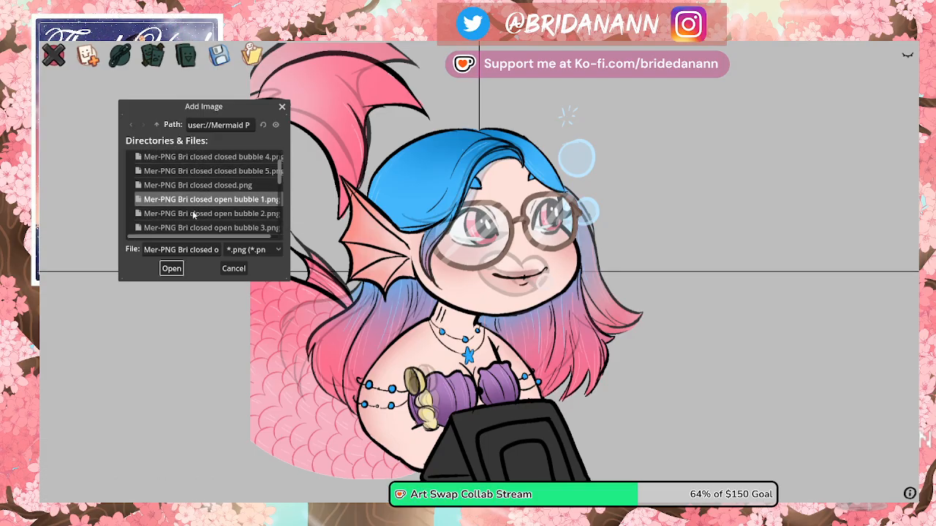
pyautogui.click(171, 269)
# Step: Select the closed-eyes, open-mouth bubble 2 sprite and remove it from every costume except costume 3
pyautogui.click(424, 269)
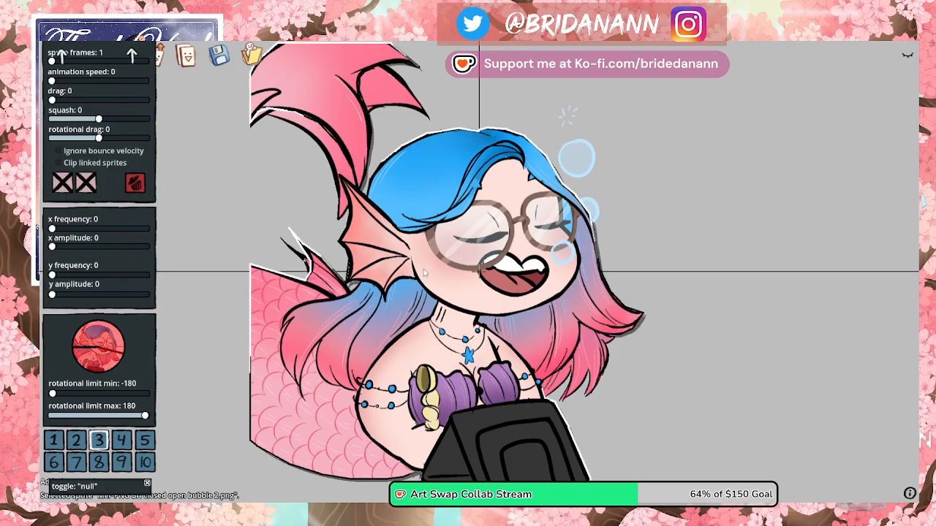
pyautogui.click(55, 442)
pyautogui.click(54, 461)
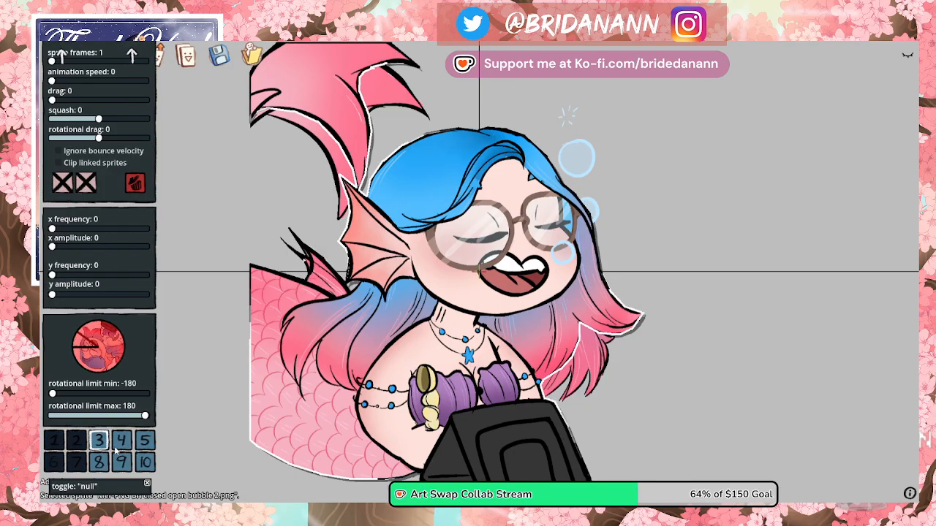
pyautogui.click(101, 462)
pyautogui.click(122, 442)
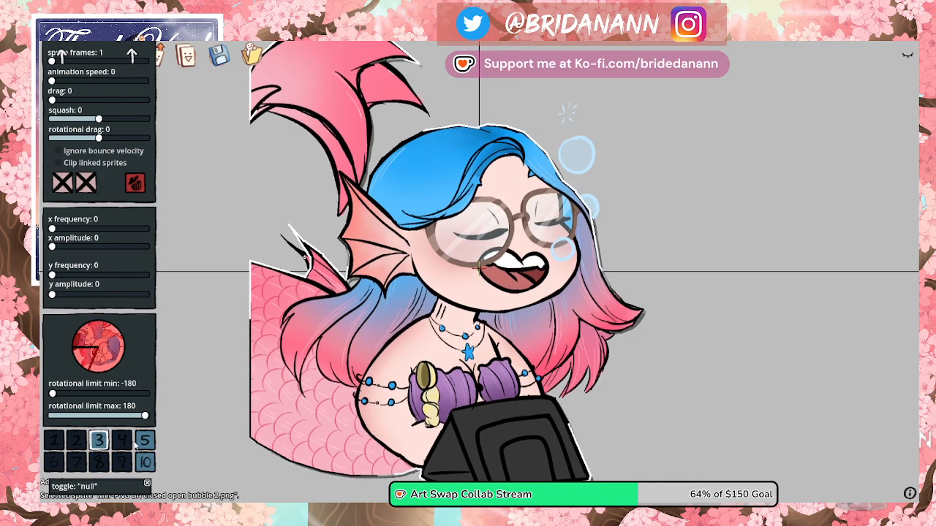
pyautogui.click(122, 462)
pyautogui.click(147, 462)
pyautogui.click(145, 440)
# Step: Set the closed-eyes, open-mouth bubble 2 sprite to show only with open mouth and closed eyes, and deselect it
pyautogui.click(62, 183)
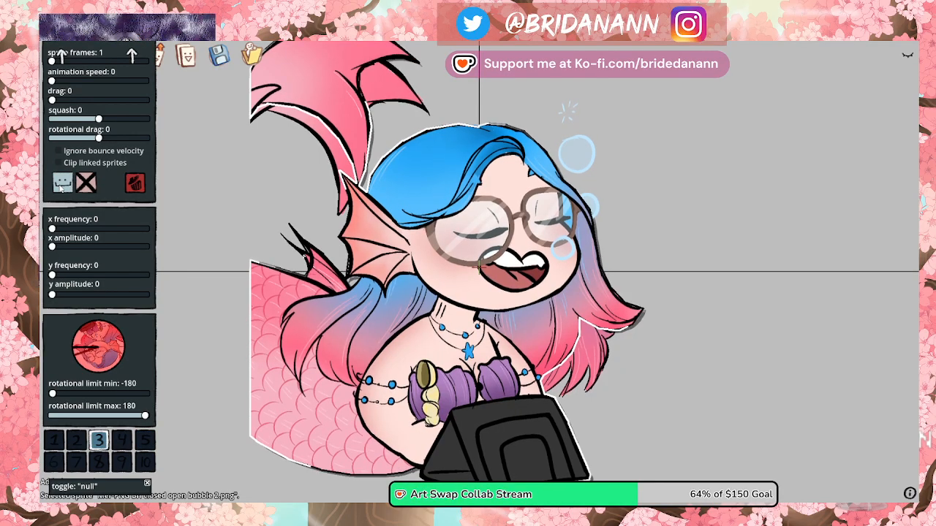
pyautogui.click(85, 183)
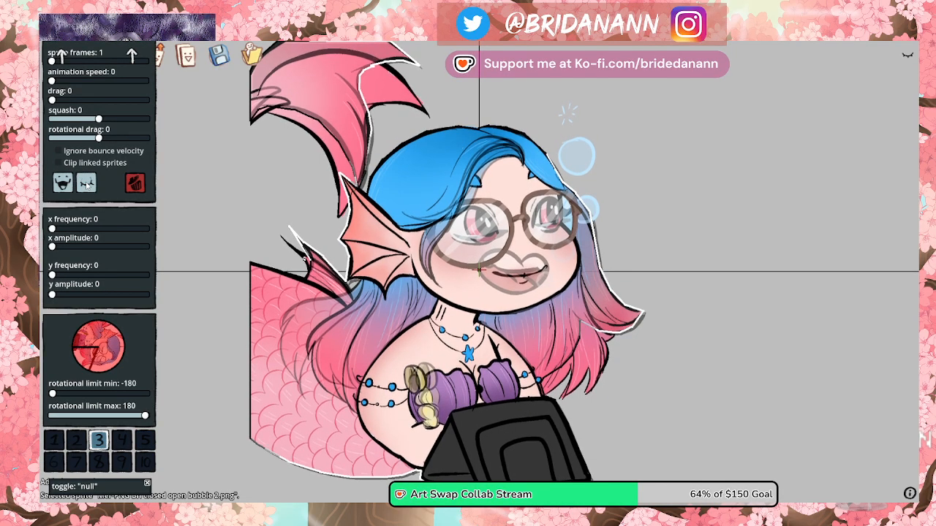
pyautogui.click(159, 180)
# Step: Add the mermaid image ending in "closed open bubble 3.png" as a new sprite
pyautogui.click(87, 55)
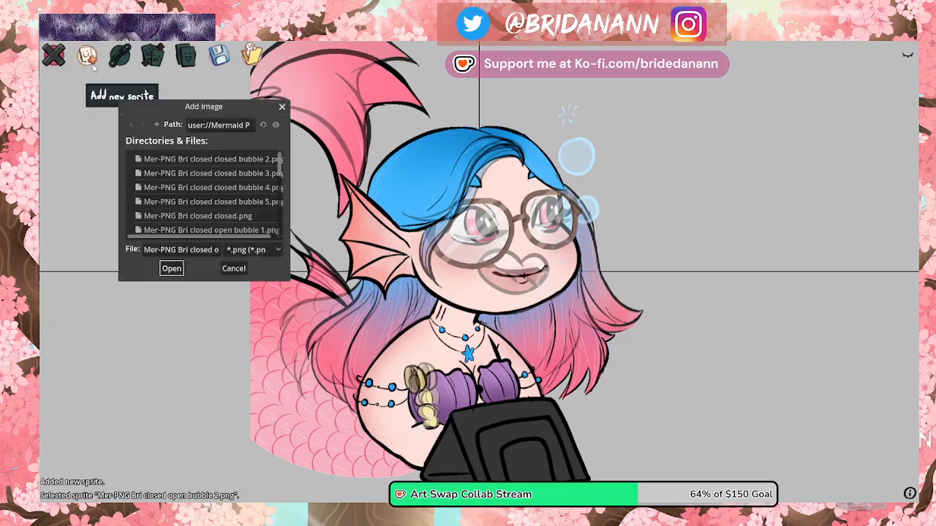
pyautogui.scroll(-2, 198, 203)
pyautogui.click(226, 217)
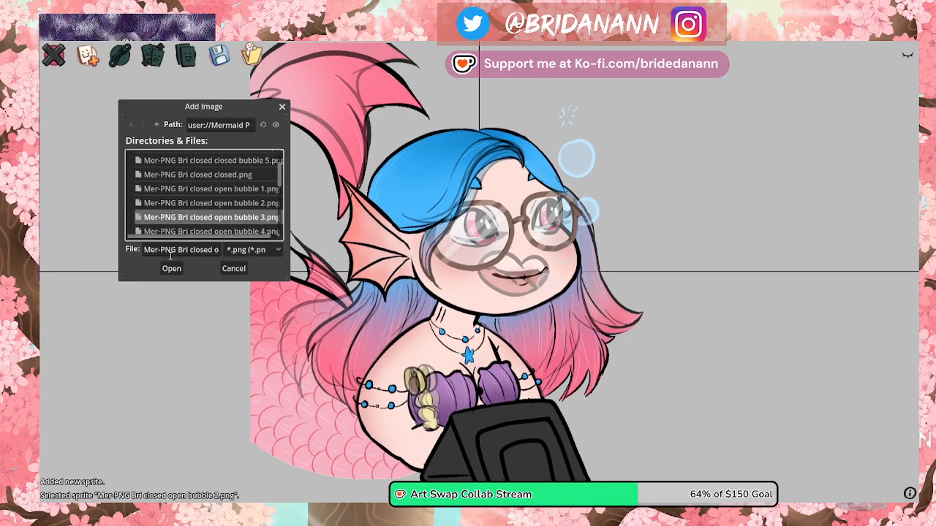
pyautogui.click(171, 268)
pyautogui.click(164, 269)
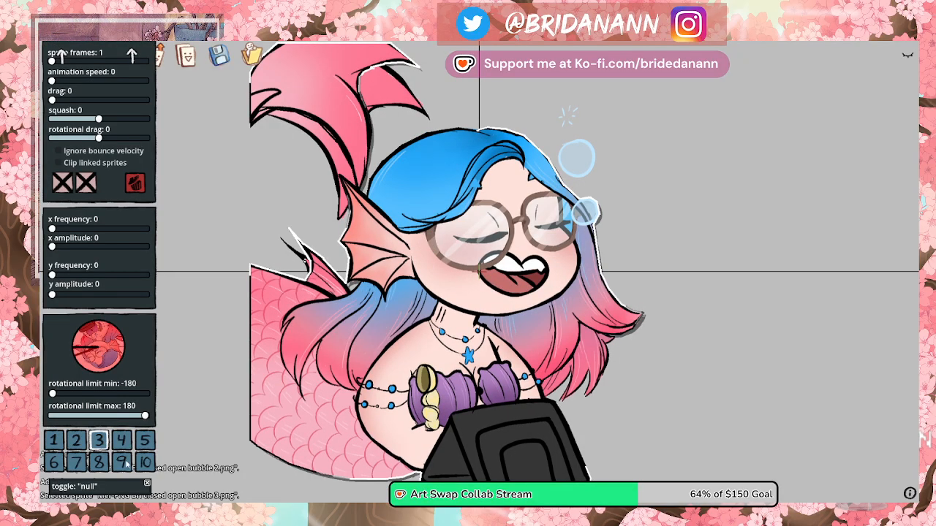
# Step: Restrict the closed-eyes, open-mouth bubble 3 sprite to costume 3 and set it to show only with open mouth and closed eyes
pyautogui.click(53, 440)
pyautogui.click(53, 462)
pyautogui.click(99, 462)
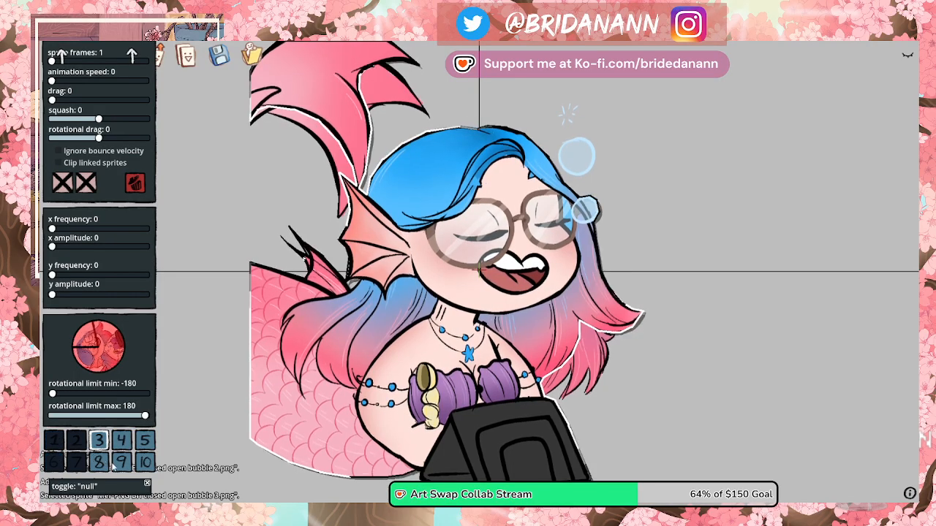
pyautogui.click(121, 462)
pyautogui.click(121, 440)
pyautogui.click(145, 440)
pyautogui.click(145, 462)
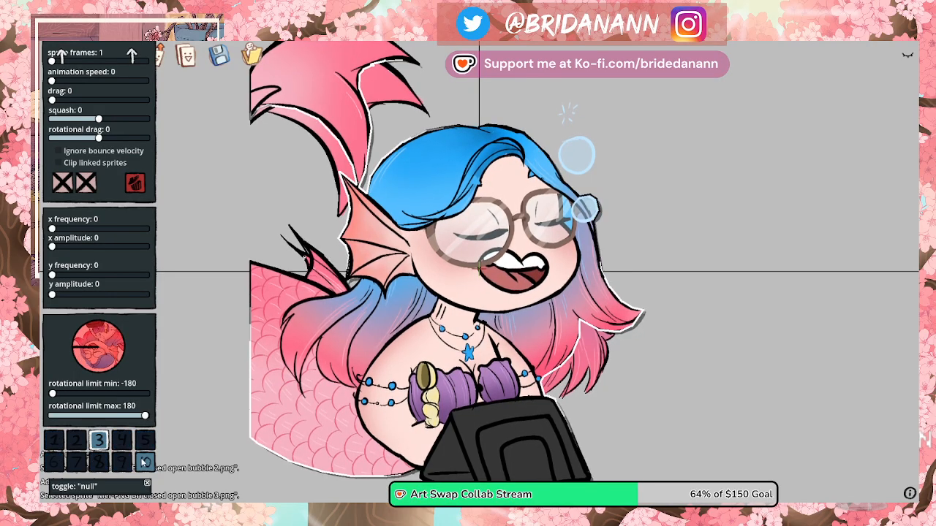
pyautogui.click(63, 183)
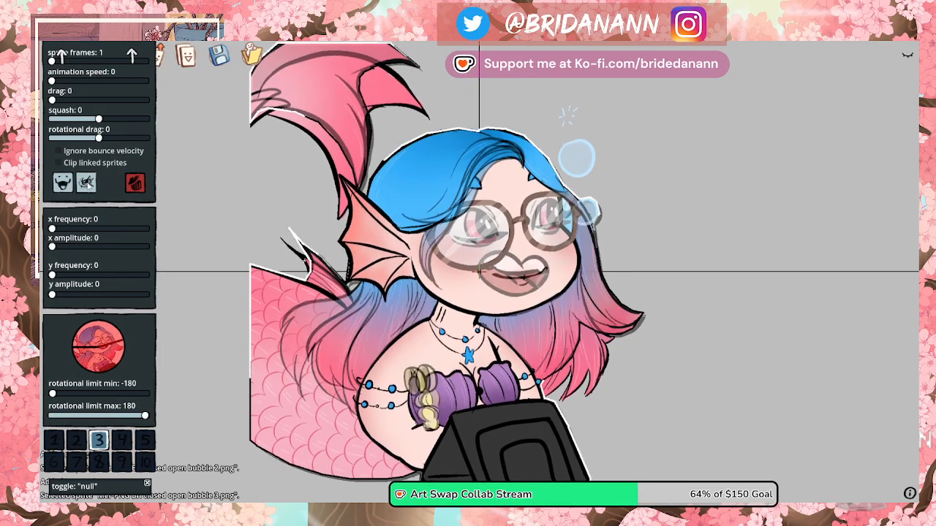
pyautogui.click(227, 186)
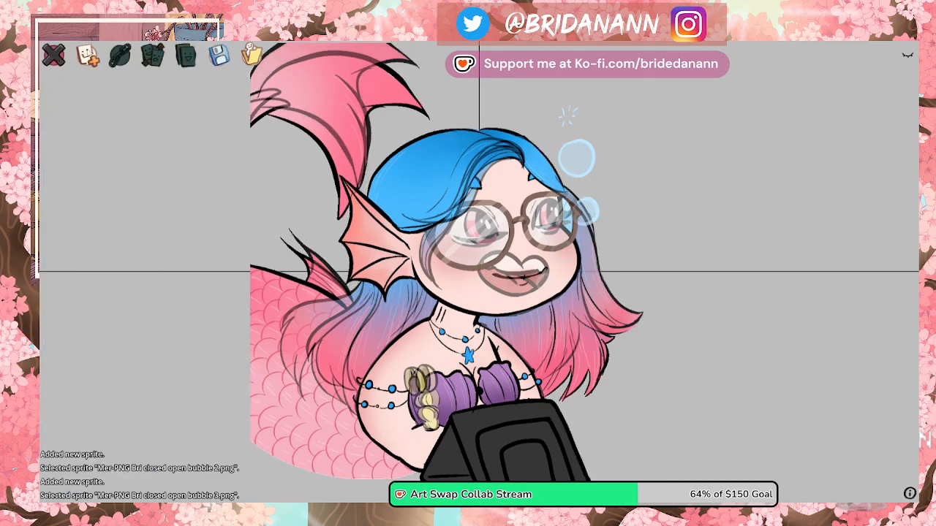
# Step: Add the mermaid image ending in "closed open bubble 4.png" as a new sprite
pyautogui.click(87, 55)
pyautogui.scroll(-3, 248, 187)
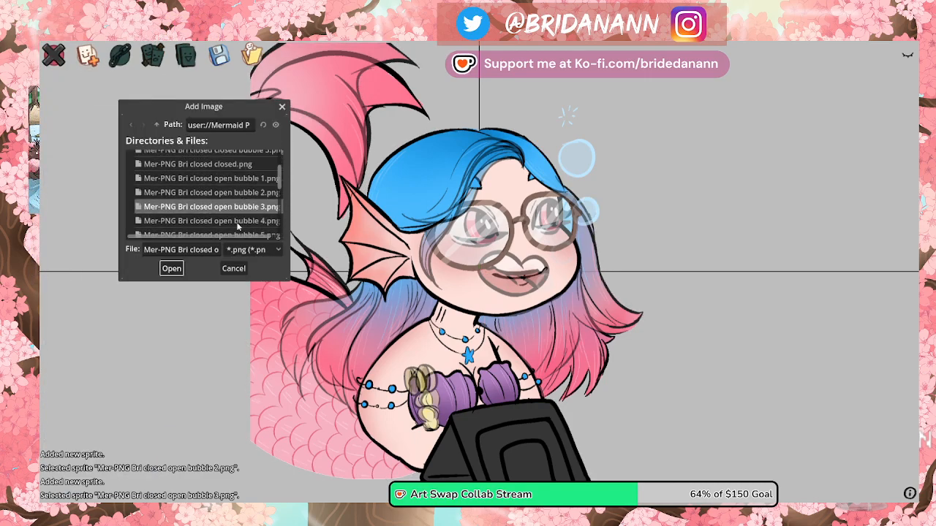
pyautogui.click(240, 225)
pyautogui.click(172, 268)
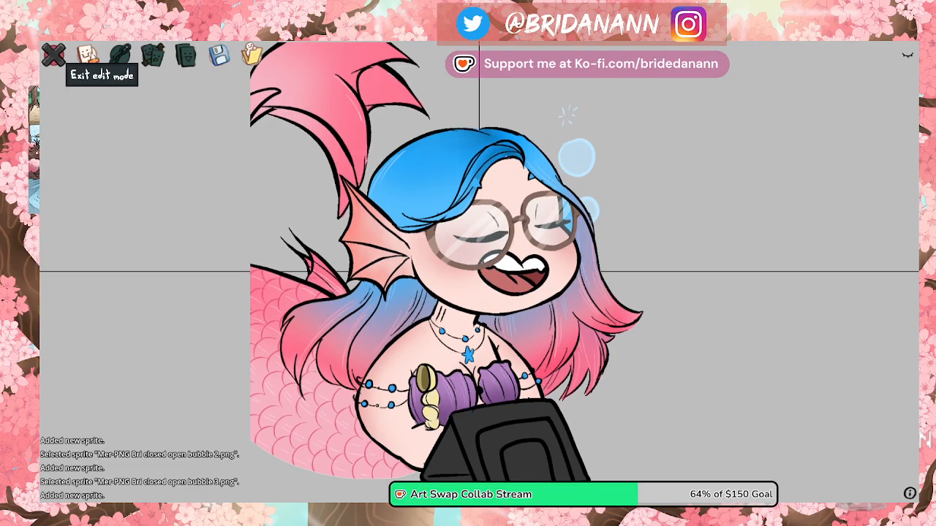
# Step: Restrict the closed-eyes, open-mouth bubble 4 sprite to costume 3 and set it to show only with open mouth and closed eyes
pyautogui.click(409, 177)
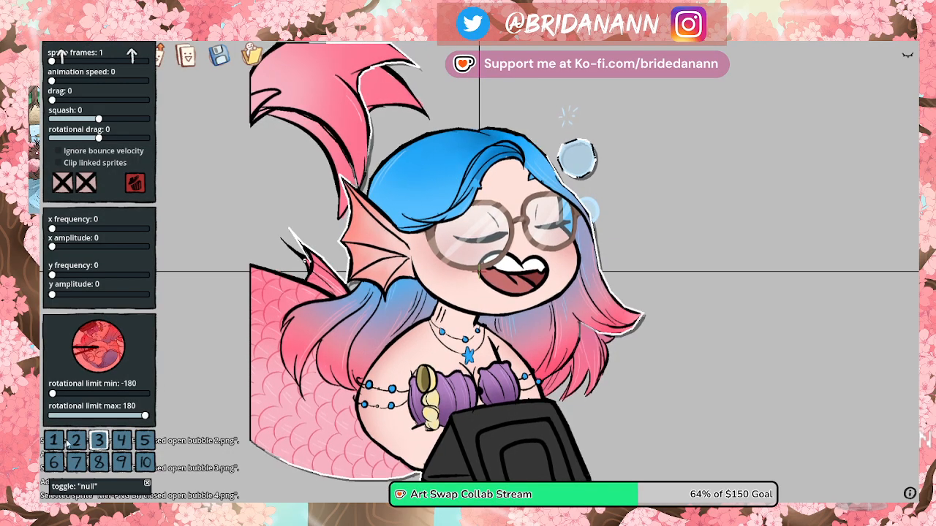
pyautogui.click(53, 462)
pyautogui.click(76, 462)
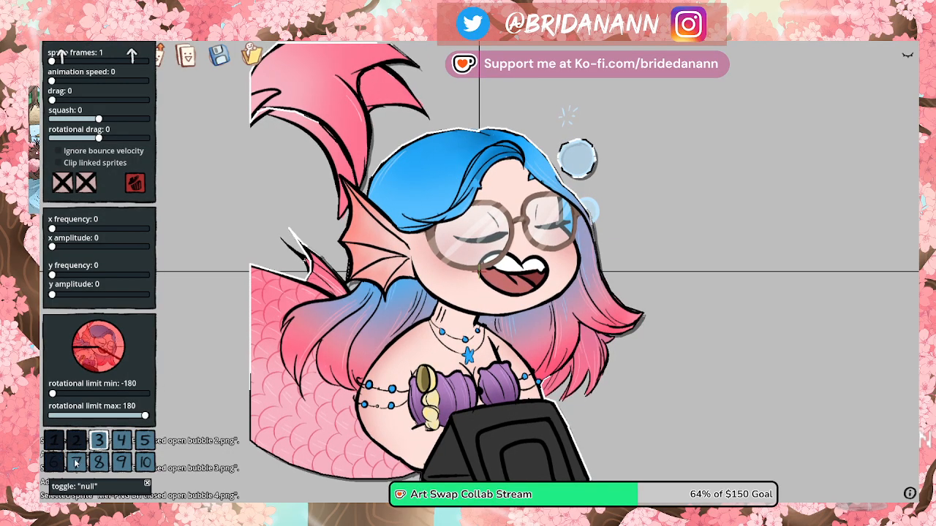
pyautogui.click(99, 462)
pyautogui.click(121, 461)
pyautogui.click(128, 440)
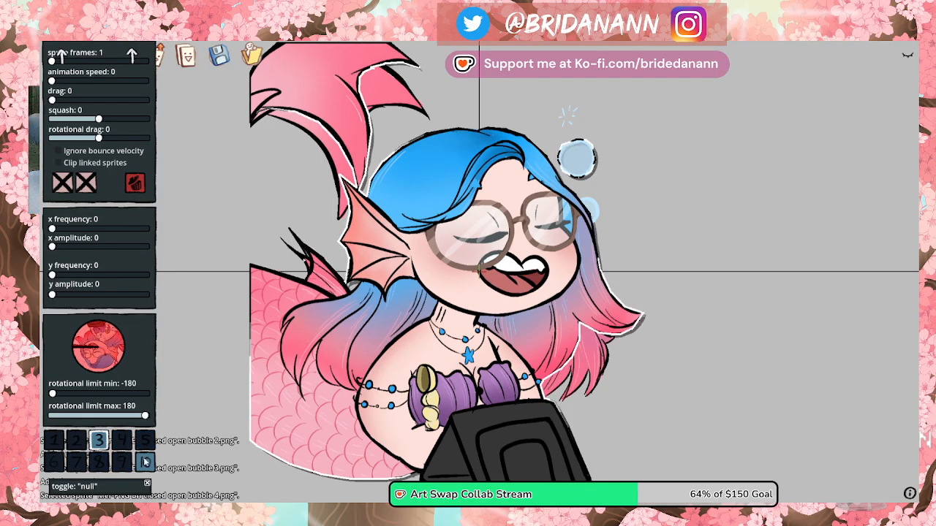
pyautogui.click(146, 462)
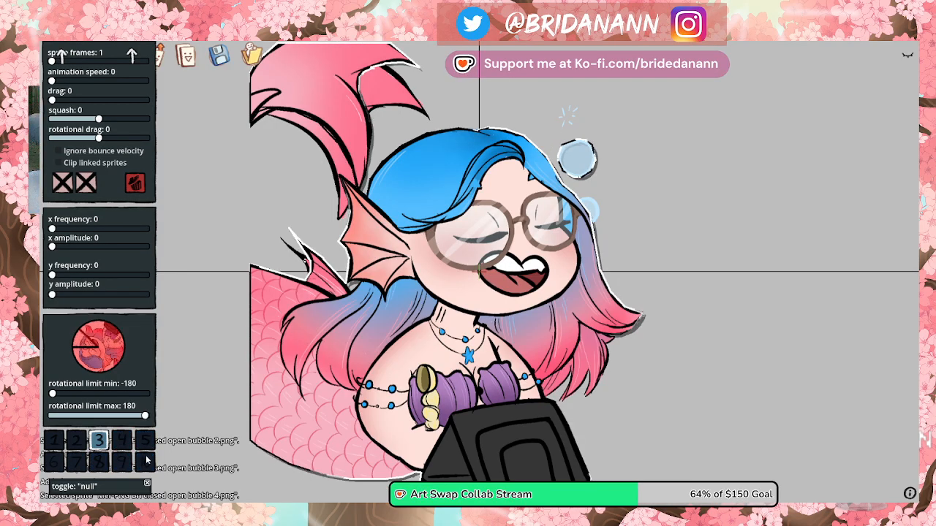
pyautogui.click(63, 184)
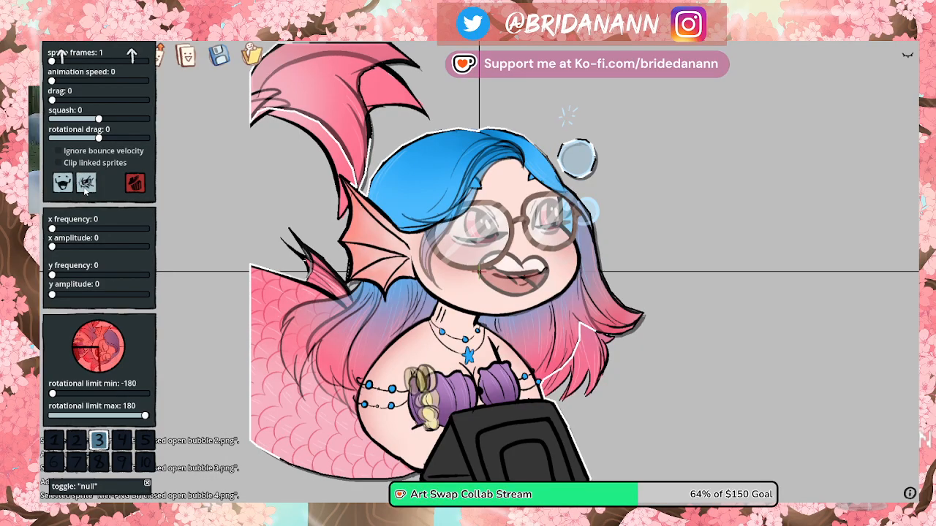
pyautogui.click(228, 160)
# Step: Add the mermaid image ending in "closed open bubble 5.png" as a new sprite
pyautogui.click(87, 55)
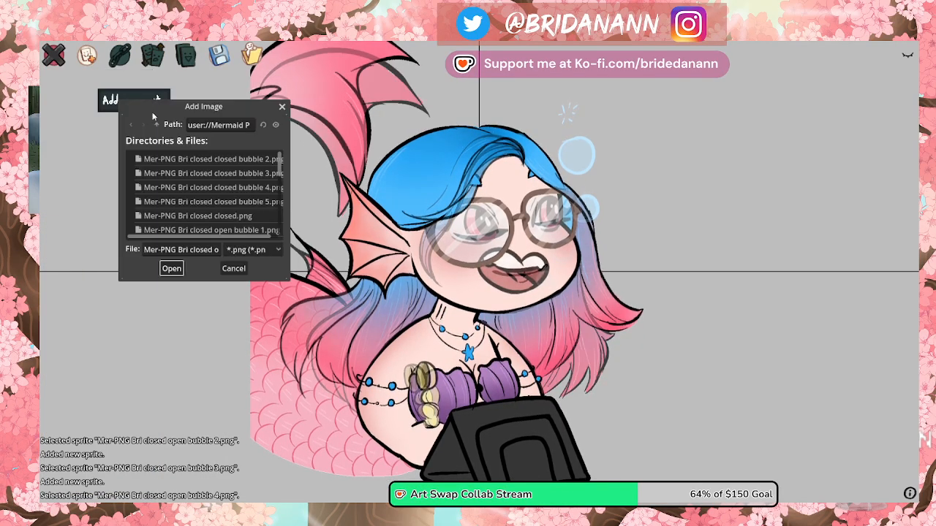
pyautogui.scroll(-1, 192, 191)
pyautogui.scroll(-3, 192, 192)
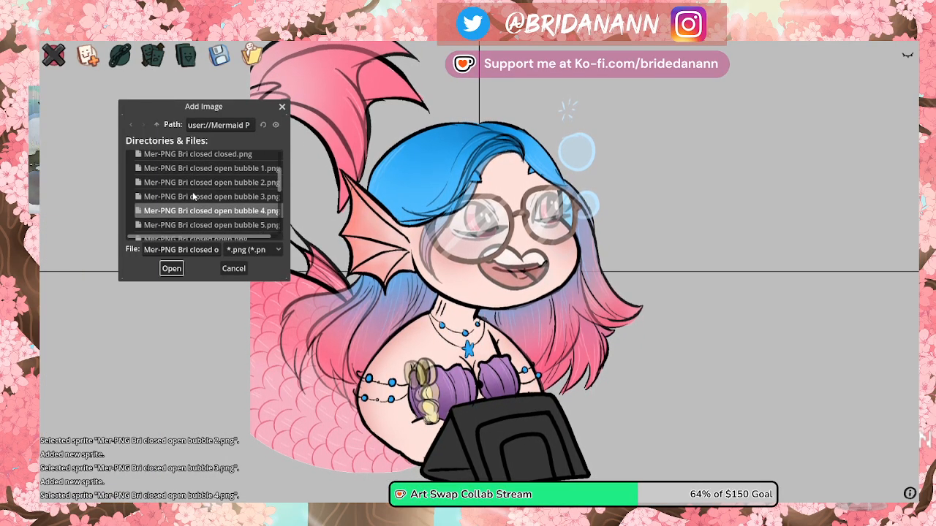
pyautogui.click(203, 205)
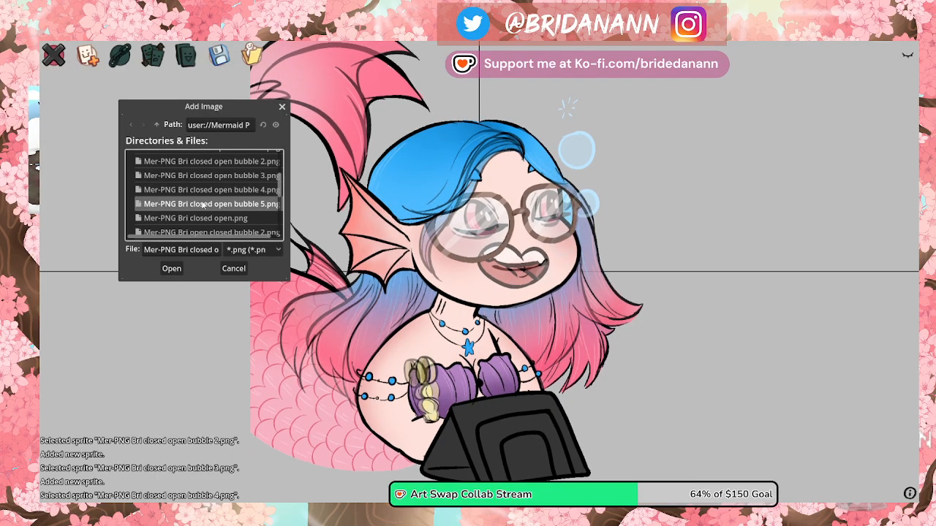
pyautogui.click(171, 268)
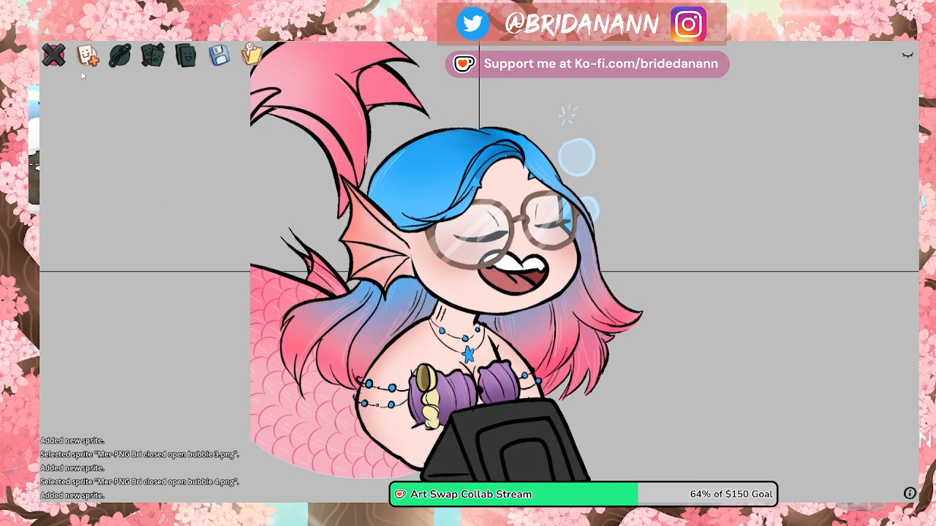
# Step: Restrict the closed-eyes, open-mouth bubble 5 sprite to costume 3 and set it to show only with open mouth and closed eyes
pyautogui.click(470, 216)
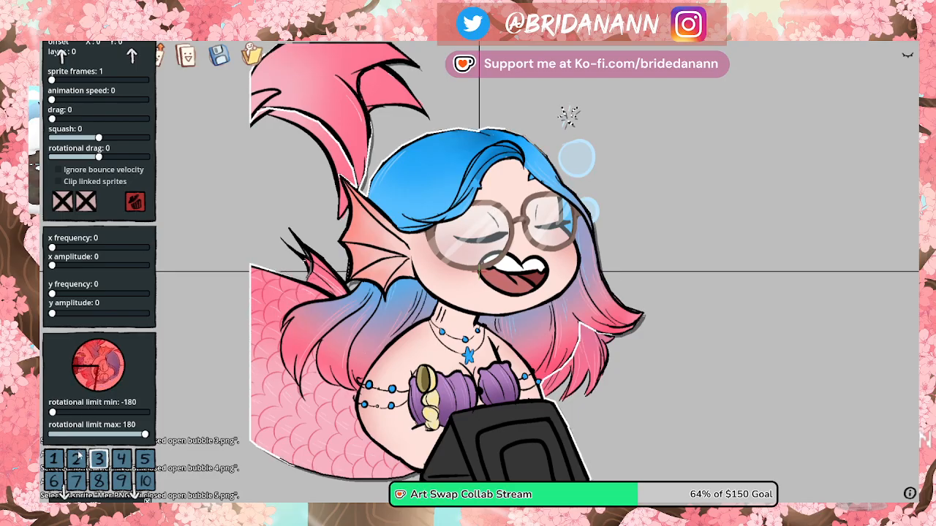
pyautogui.scroll(-1, 79, 453)
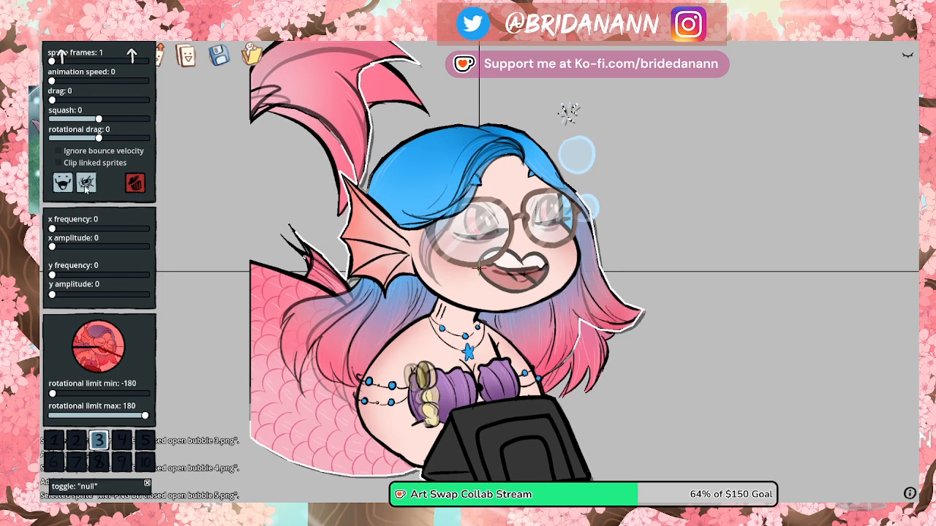
pyautogui.click(163, 97)
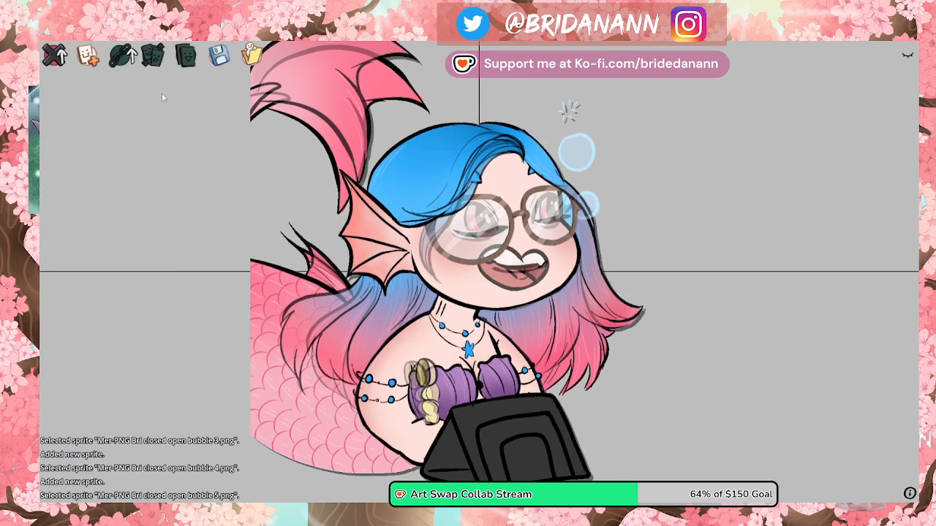
# Step: Add the mermaid image ending in "closed open.png" as a new sprite, shown only in costume 3 with open mouth and closed eyes
pyautogui.click(87, 55)
pyautogui.scroll(-1, 223, 197)
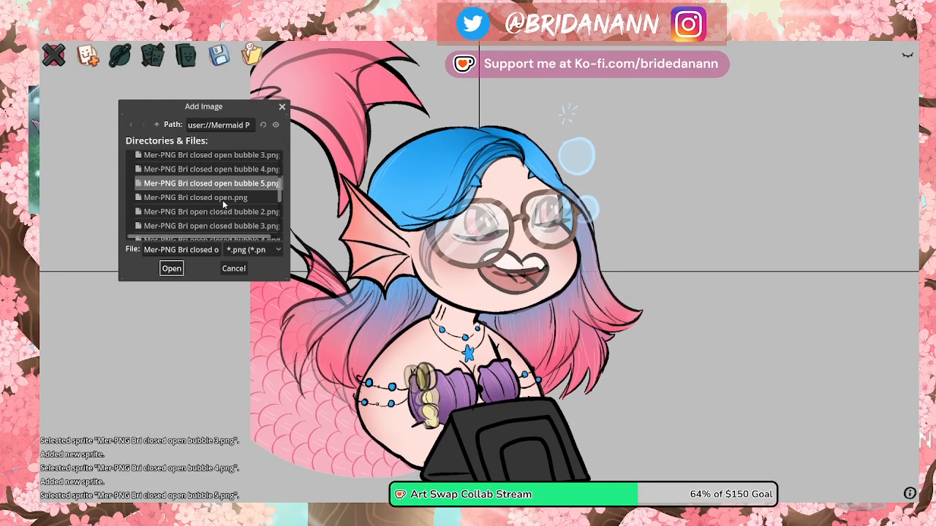
pyautogui.click(222, 197)
pyautogui.click(172, 268)
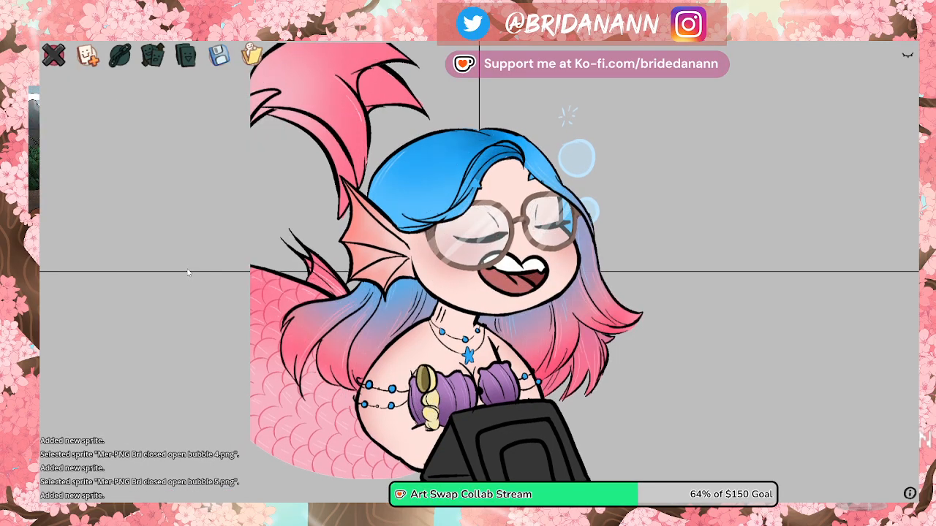
pyautogui.click(426, 227)
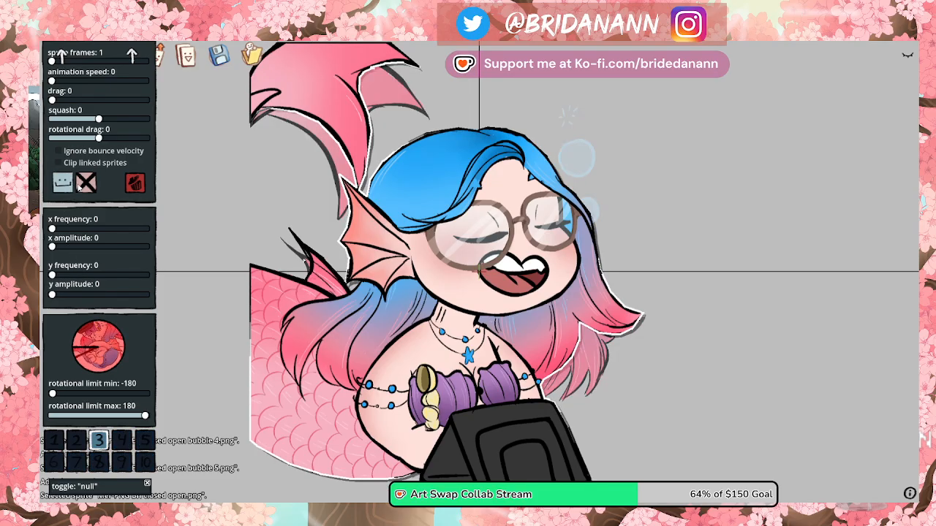
pyautogui.click(186, 195)
# Step: Add the mermaid image ending in "open open.png" as a new sprite, shown only in costume 3 with open mouth and open eyes
pyautogui.click(87, 56)
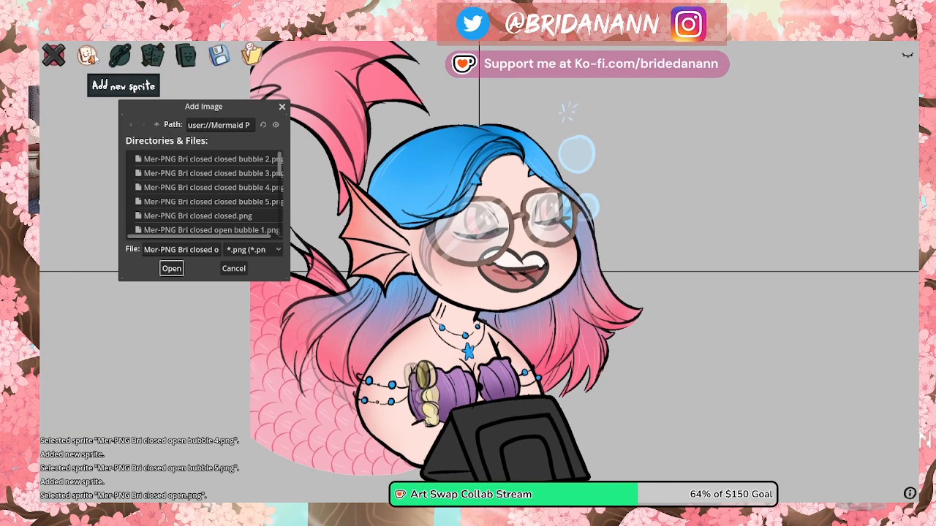
pyautogui.scroll(-2, 206, 175)
pyautogui.scroll(-5, 206, 175)
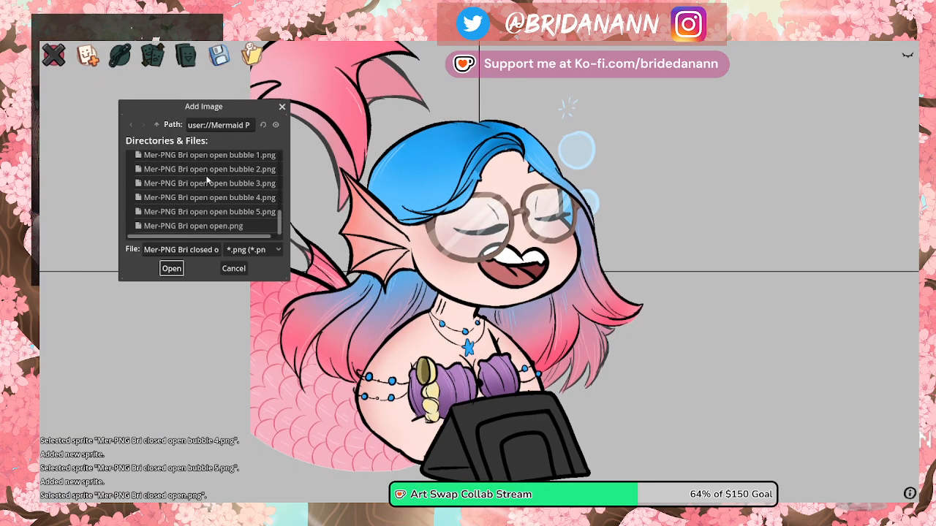
pyautogui.click(186, 226)
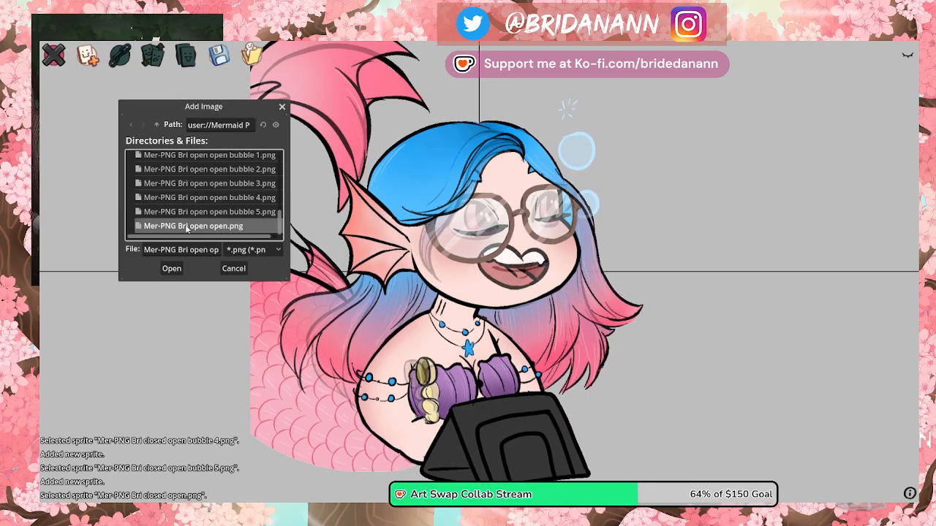
pyautogui.click(171, 269)
pyautogui.click(505, 272)
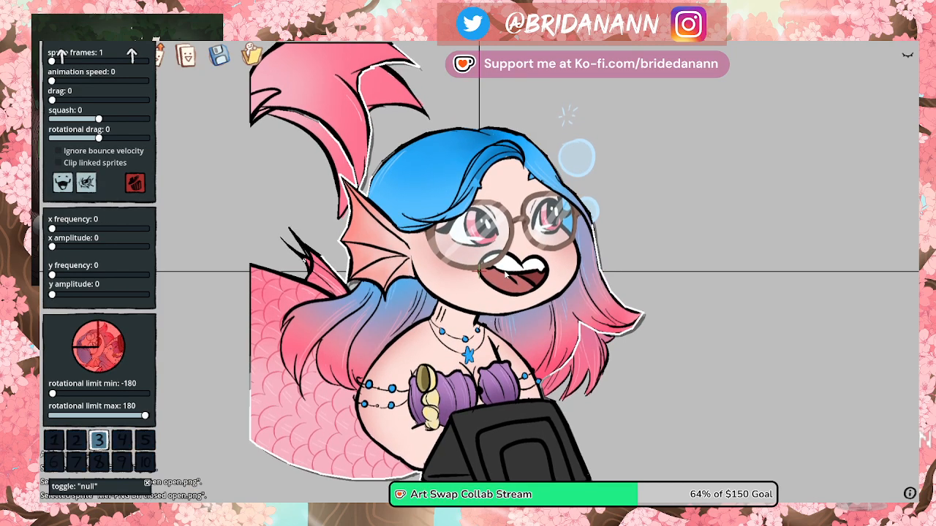
pyautogui.click(505, 273)
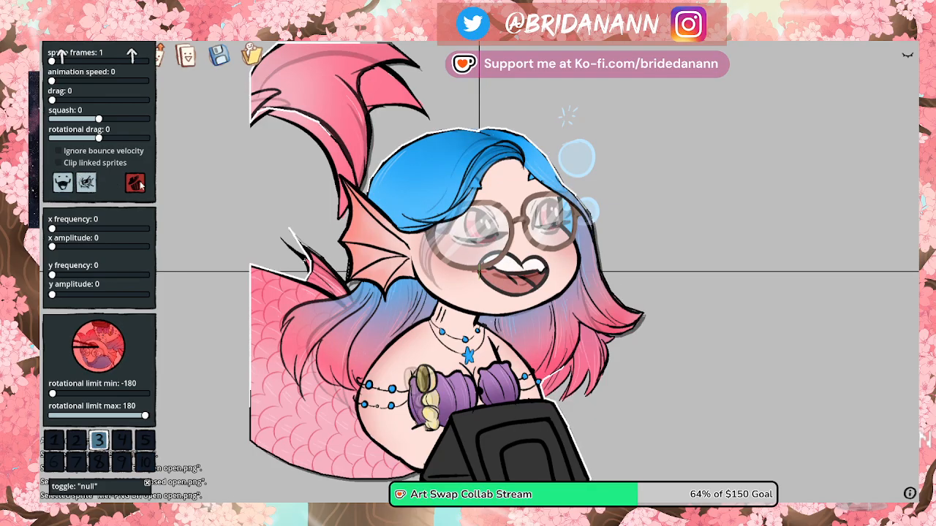
# Step: Add the mermaid image ending in "closed closed bubble 2.png" as a new sprite, shown only in costume 3 with closed mouth and closed eyes
pyautogui.click(87, 55)
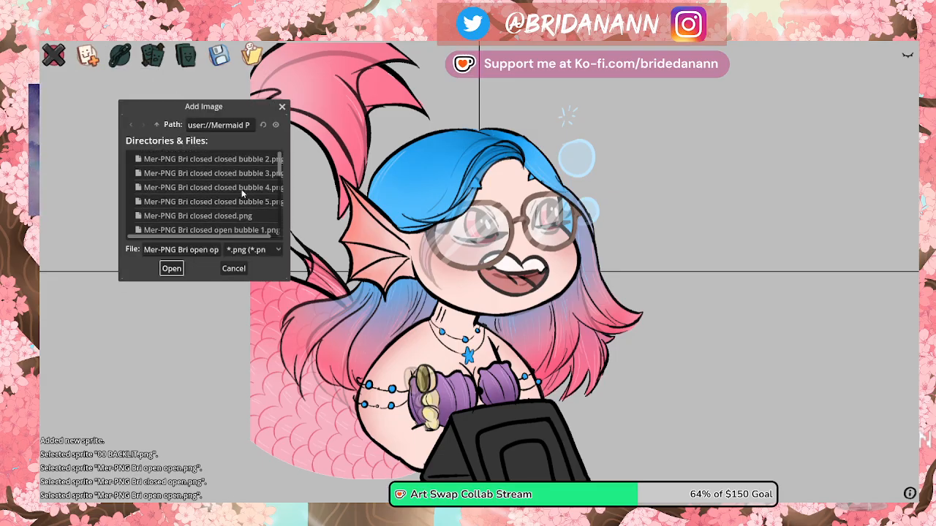
pyautogui.click(210, 159)
pyautogui.click(172, 269)
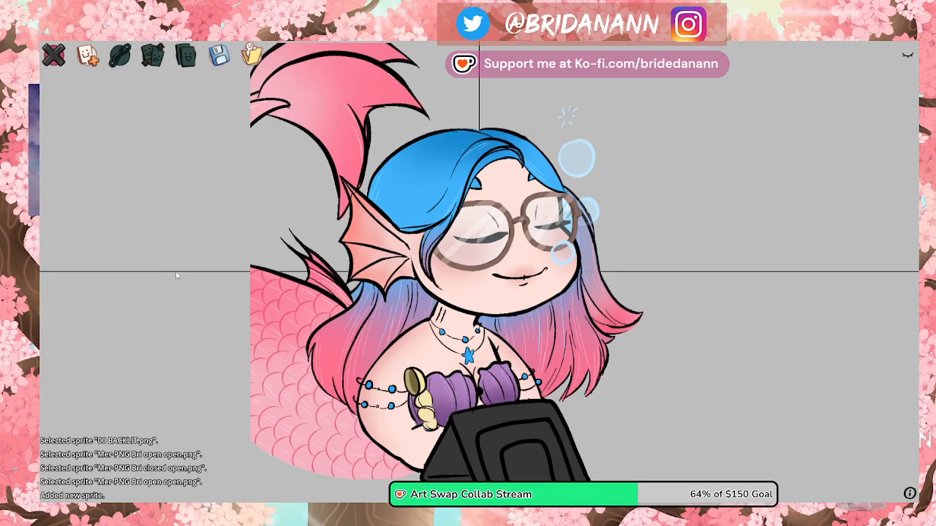
pyautogui.click(323, 265)
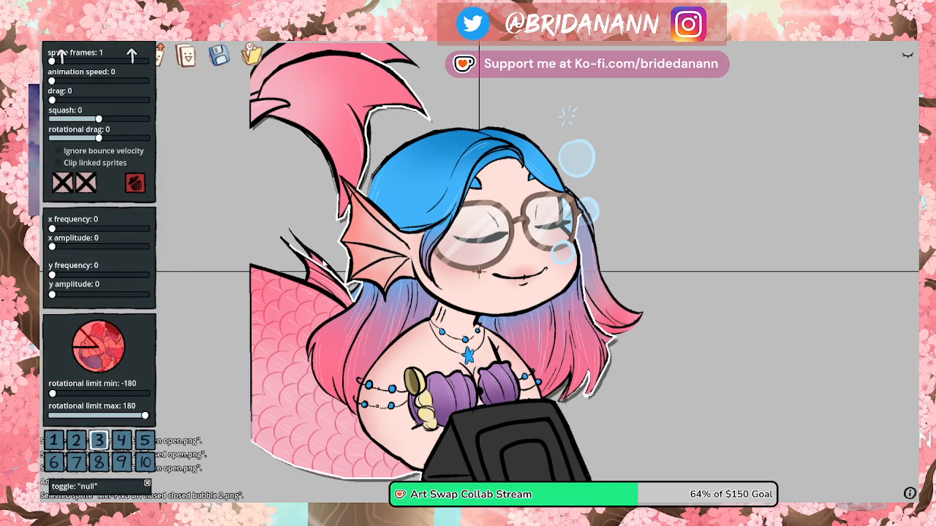
pyautogui.click(52, 440)
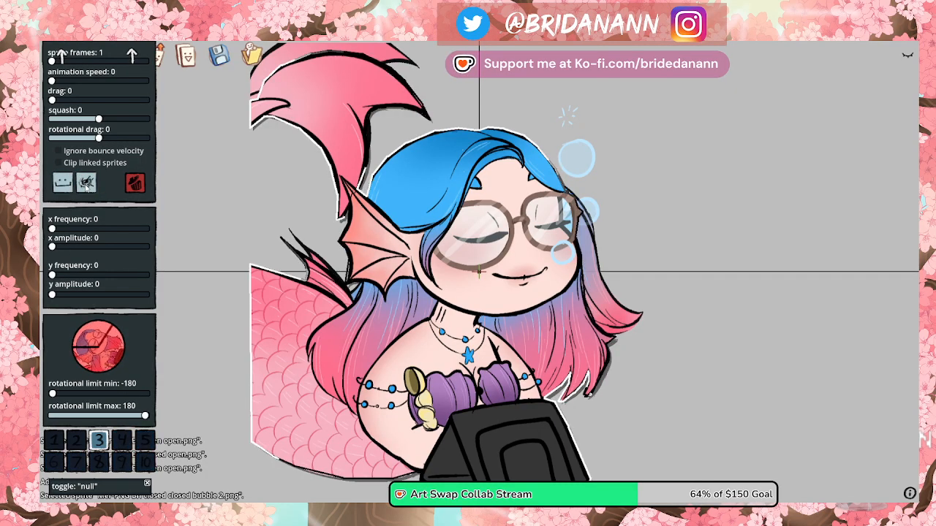
pyautogui.click(196, 173)
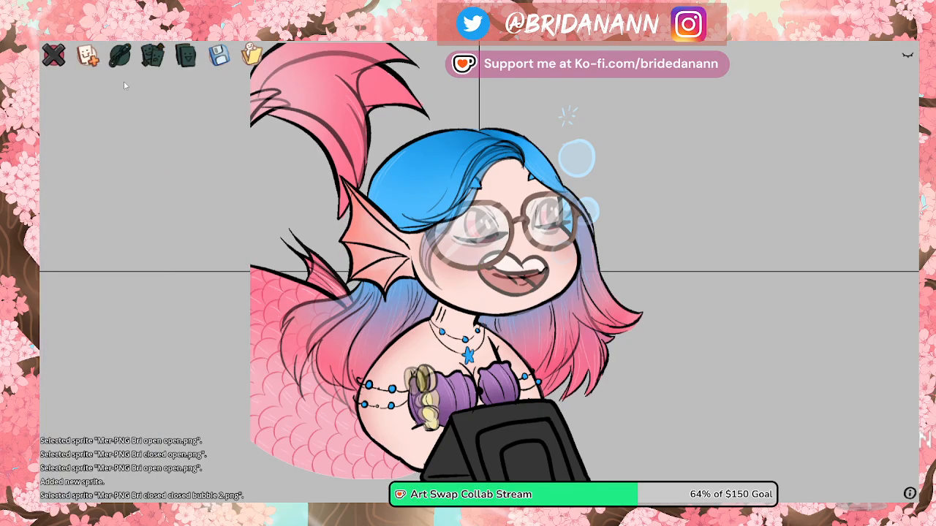
# Step: Add the mermaid image ending in "closed closed bubble 3.png" as a new sprite, shown only in costume 3 with closed mouth and closed eyes
pyautogui.click(87, 55)
pyautogui.click(180, 173)
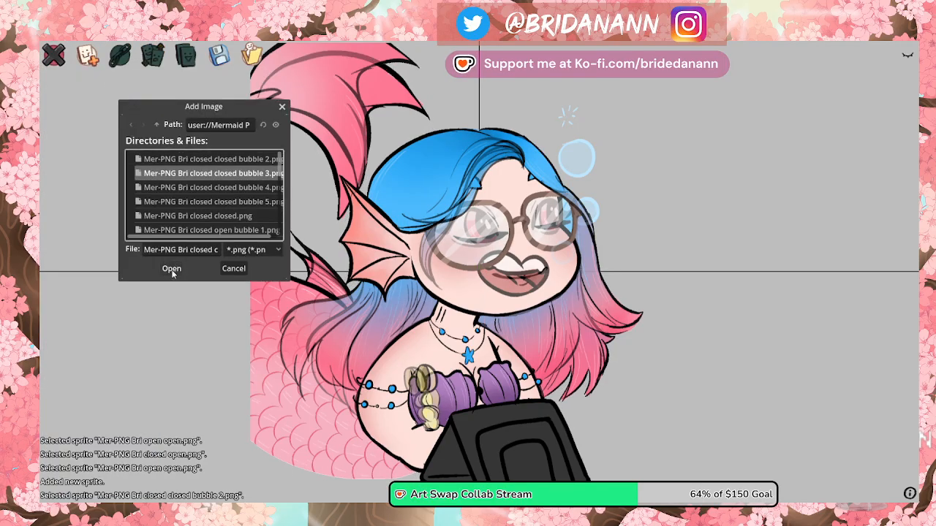
pyautogui.click(172, 268)
pyautogui.click(328, 255)
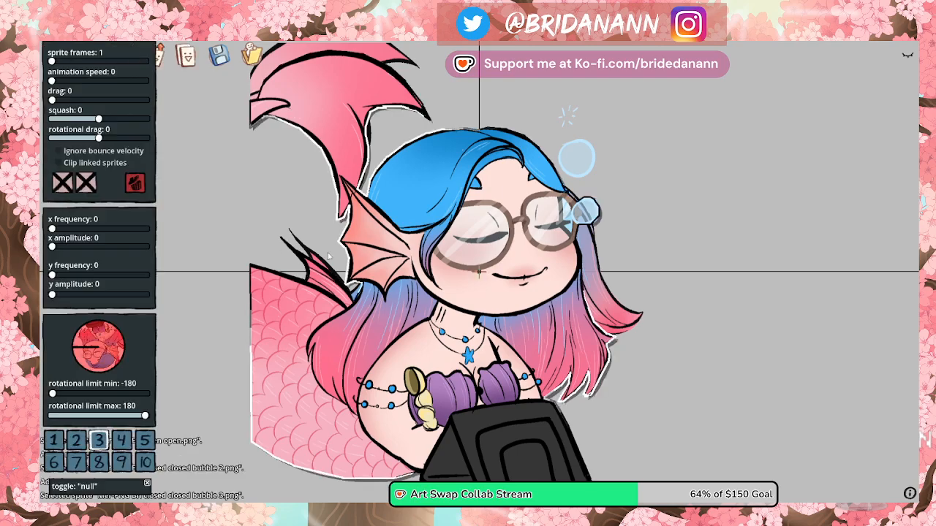
pyautogui.click(53, 439)
pyautogui.click(53, 462)
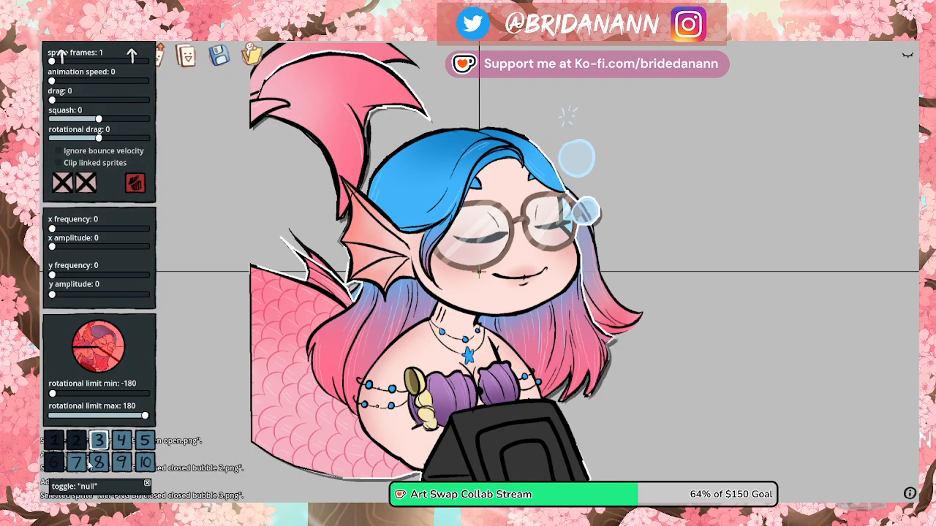
pyautogui.click(76, 462)
pyautogui.click(99, 462)
pyautogui.click(121, 462)
pyautogui.click(121, 440)
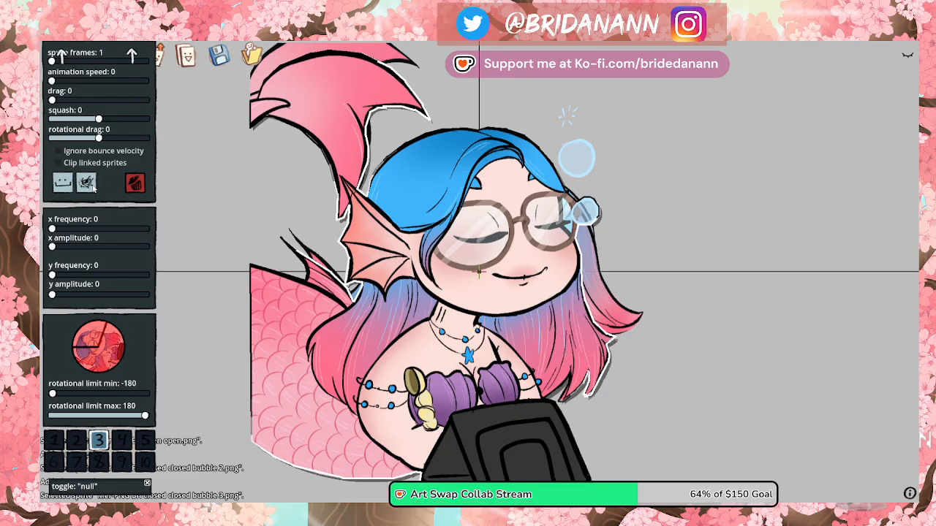
pyautogui.click(173, 177)
# Step: Add the mermaid image ending in "closed closed bubble 4.png" as a new sprite, shown only in costume 3 with closed mouth and closed eyes
pyautogui.click(87, 55)
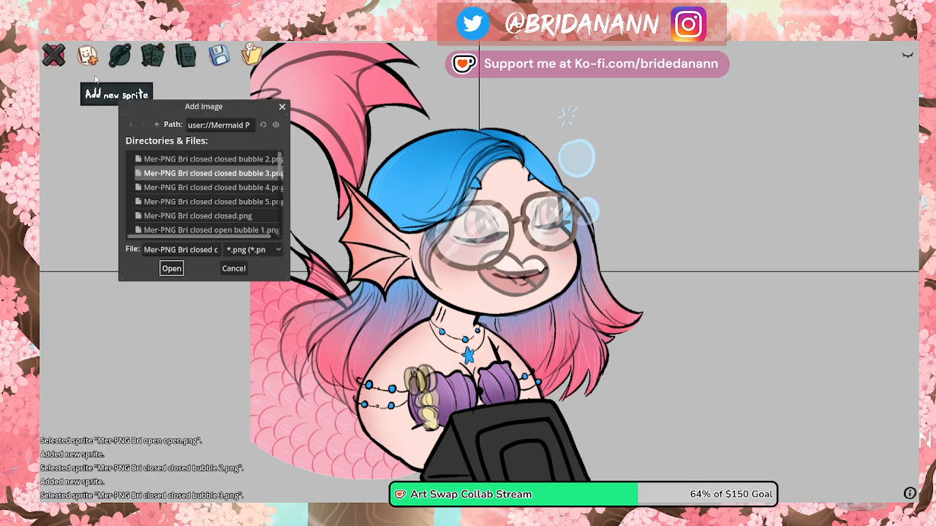
pyautogui.click(162, 187)
pyautogui.click(173, 268)
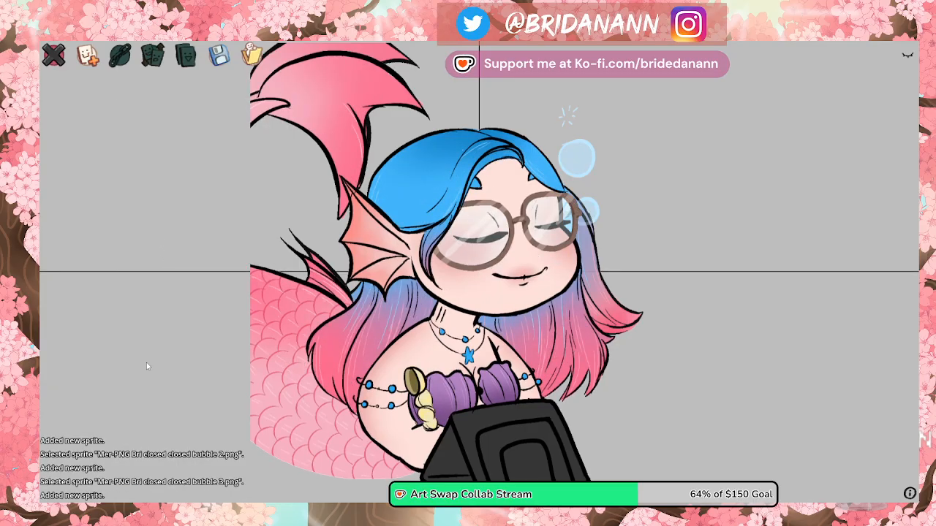
pyautogui.click(476, 232)
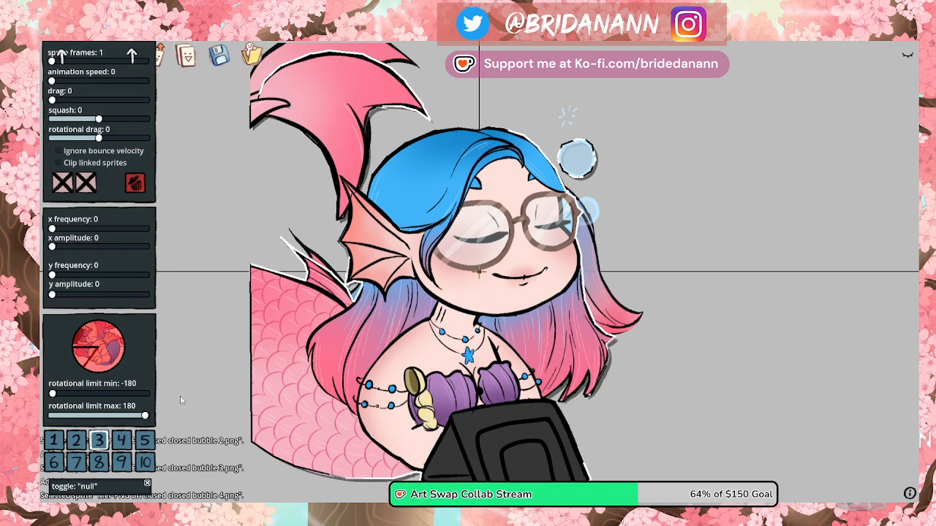
pyautogui.click(43, 436)
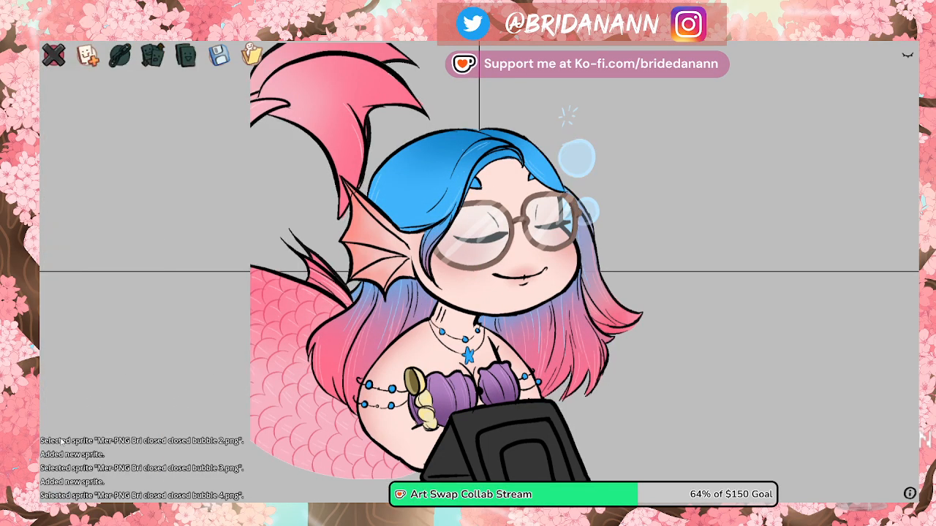
pyautogui.click(495, 251)
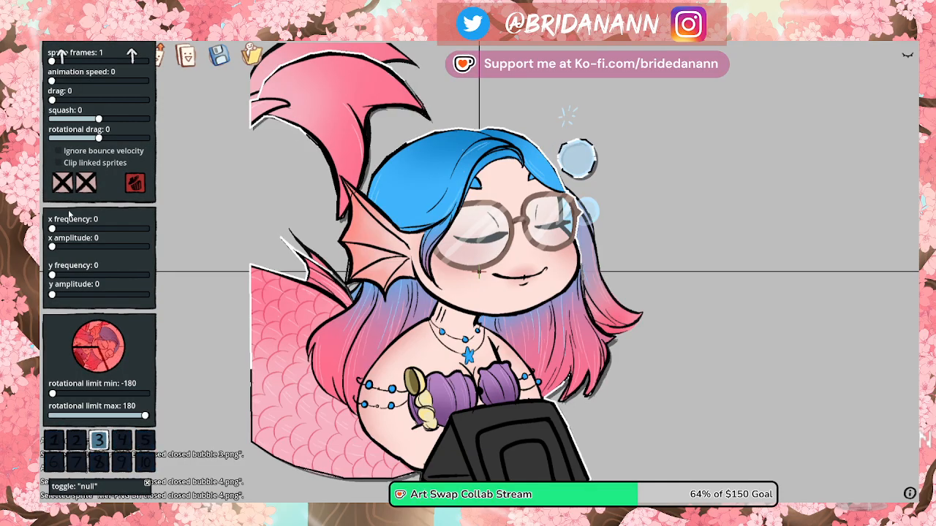
pyautogui.click(63, 183)
pyautogui.click(86, 184)
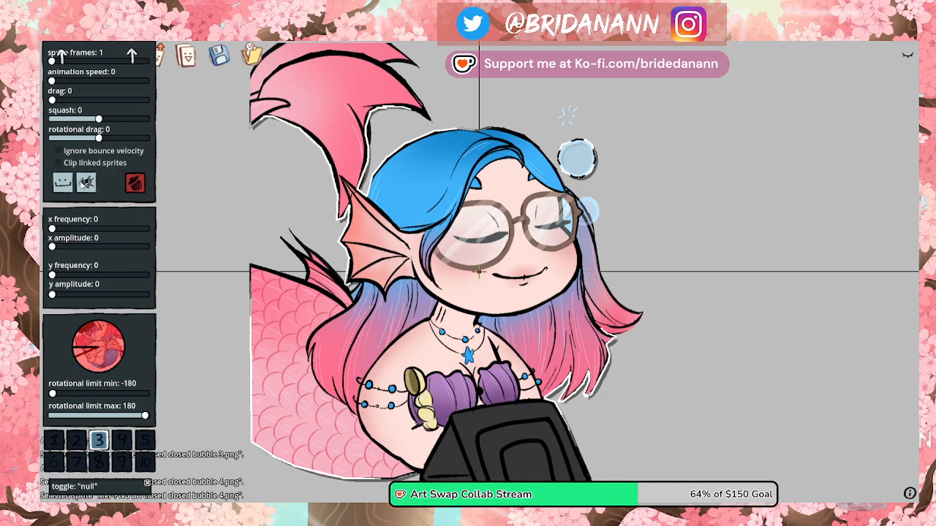
pyautogui.click(181, 184)
# Step: Add the mermaid image ending in "closed closed bubble 5.png" as a new sprite, shown only in costume 3 with closed mouth and closed eyes
pyautogui.click(87, 56)
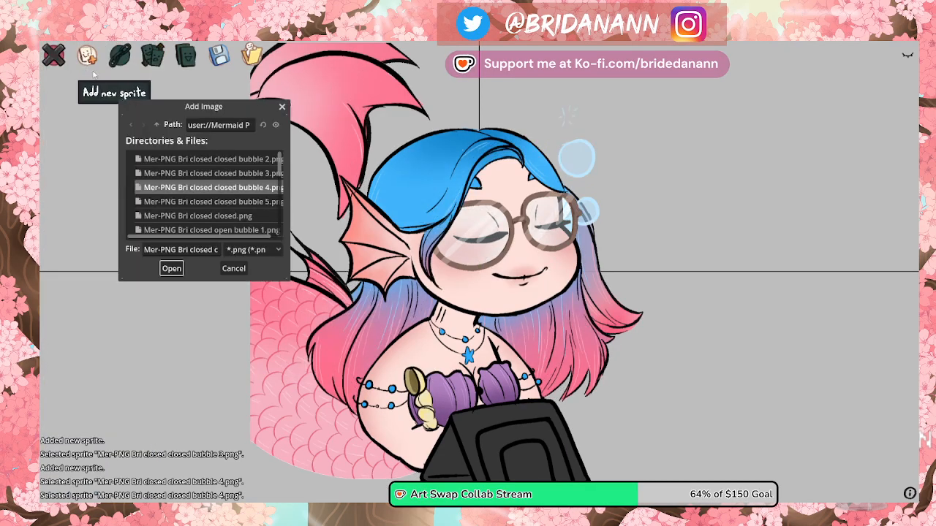
pyautogui.click(171, 269)
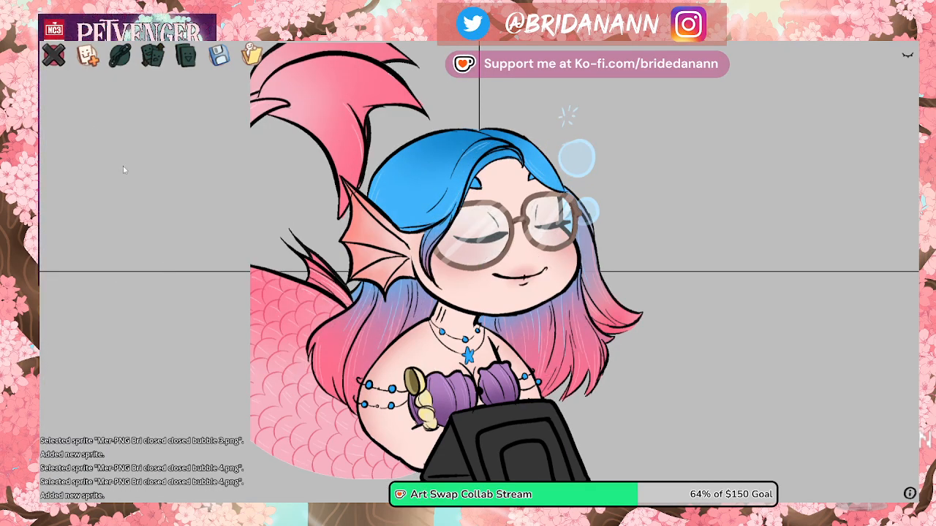
pyautogui.click(140, 129)
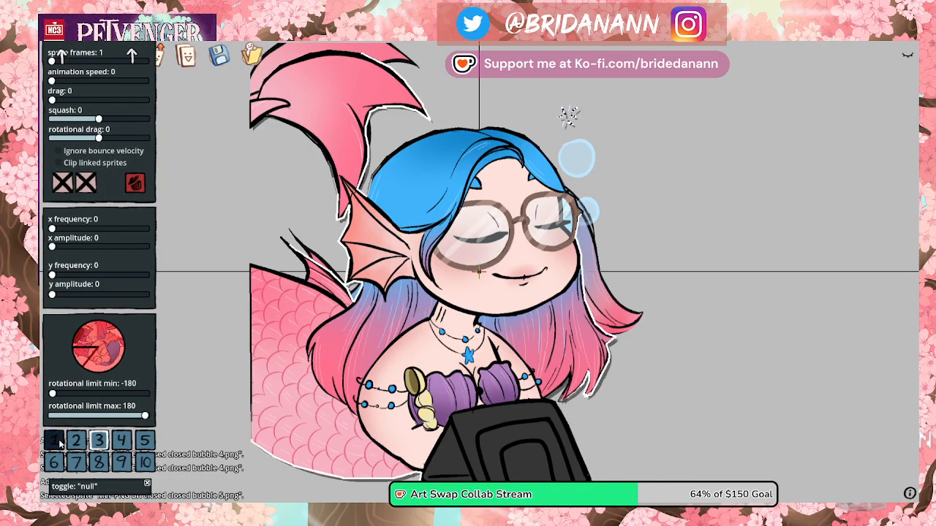
pyautogui.click(53, 462)
pyautogui.click(76, 462)
pyautogui.click(99, 462)
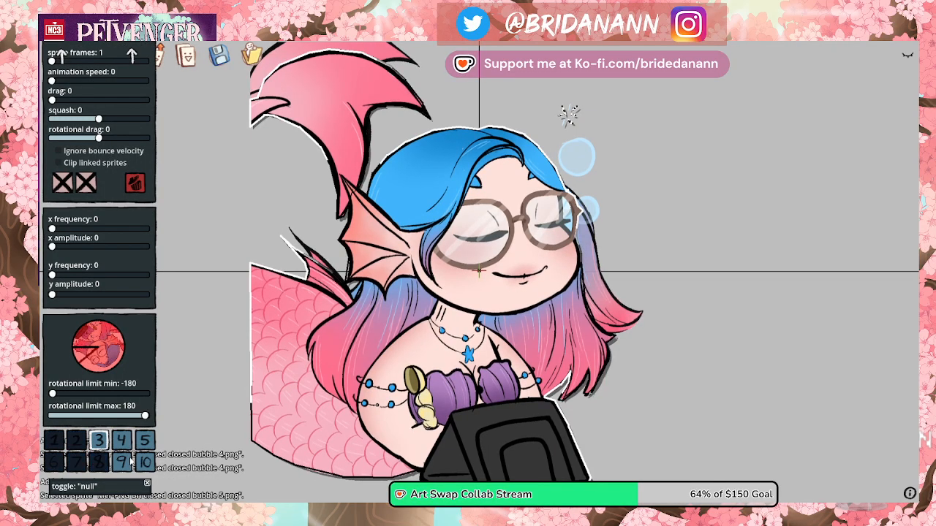
pyautogui.click(121, 462)
pyautogui.click(122, 439)
pyautogui.click(144, 439)
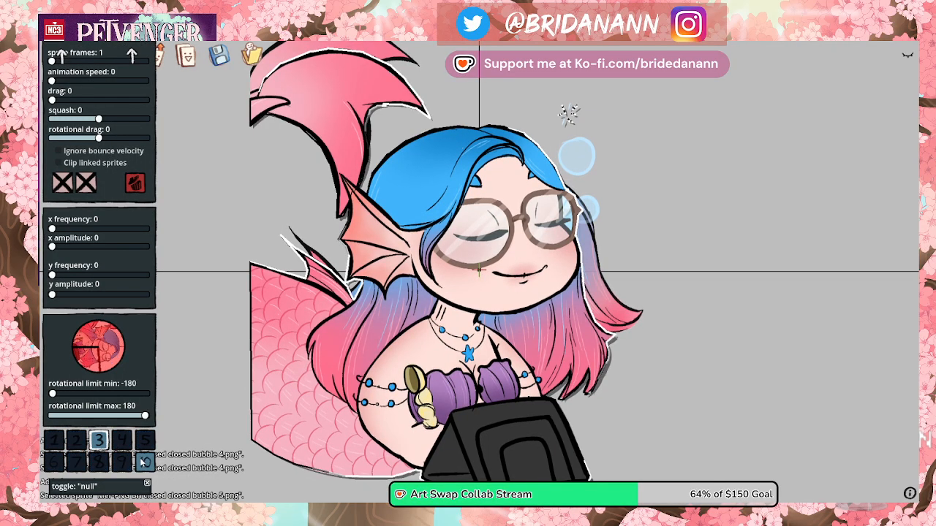
pyautogui.click(63, 184)
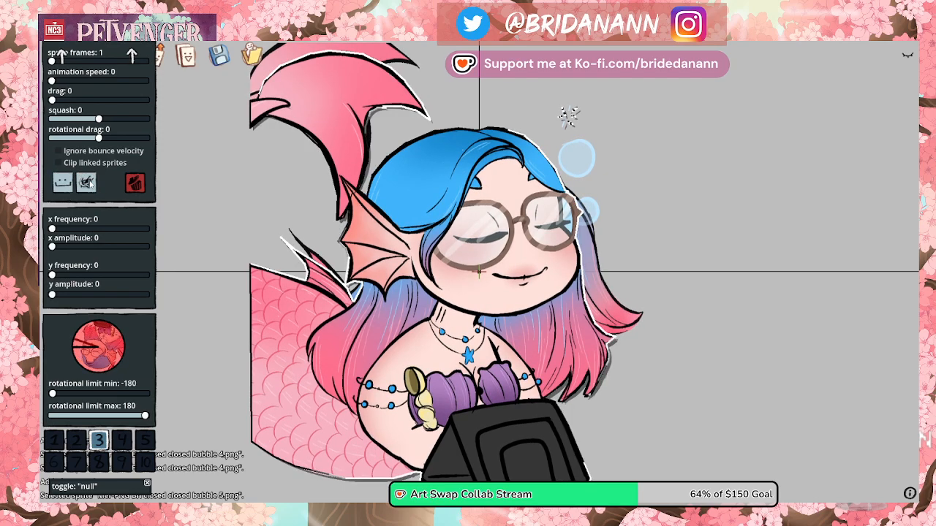
pyautogui.click(175, 144)
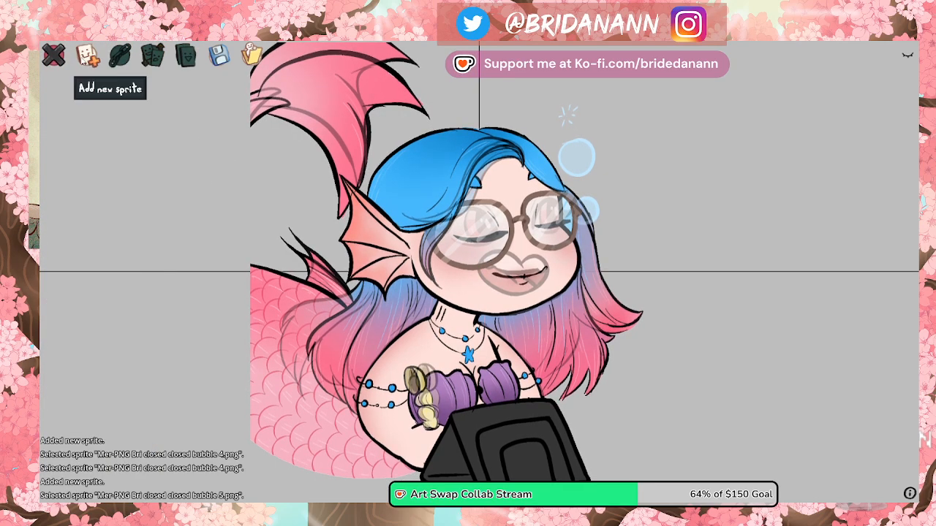
# Step: Add the mermaid image ending in "closed closed.png" for costume 3 only, with closed mouth and closed eyes, and leave edit mode
pyautogui.click(87, 55)
pyautogui.click(185, 207)
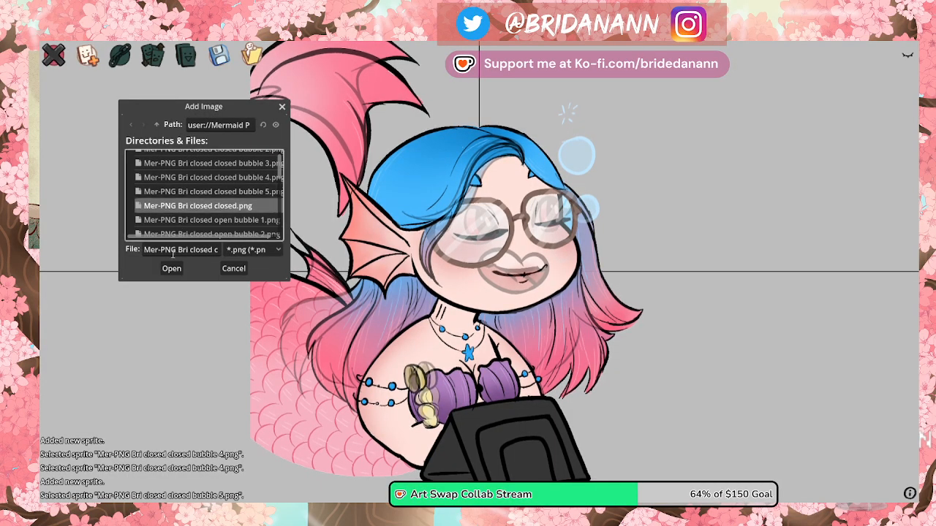
pyautogui.click(171, 269)
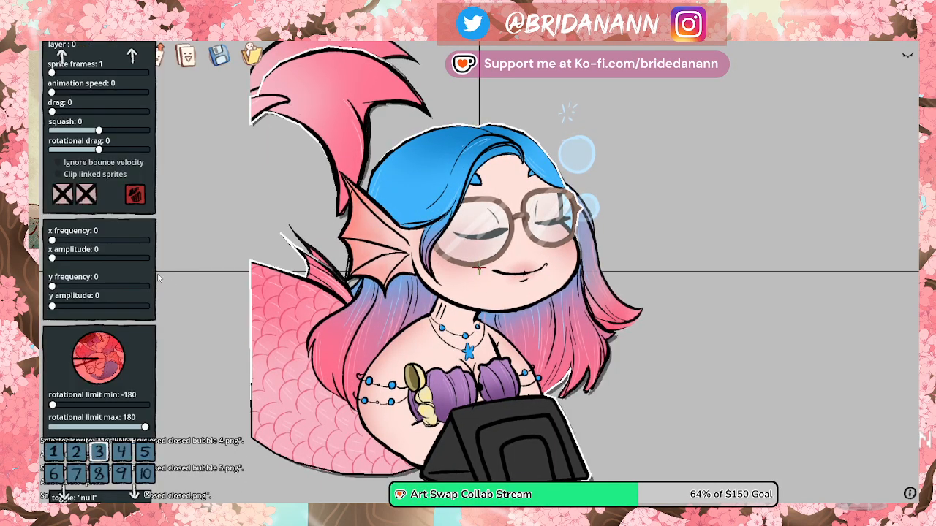
pyautogui.scroll(-1, 79, 455)
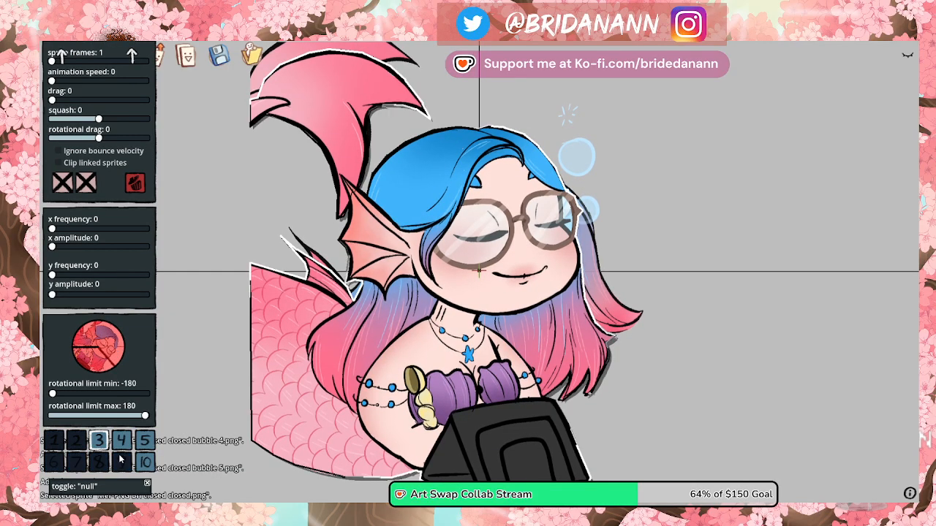
pyautogui.click(62, 183)
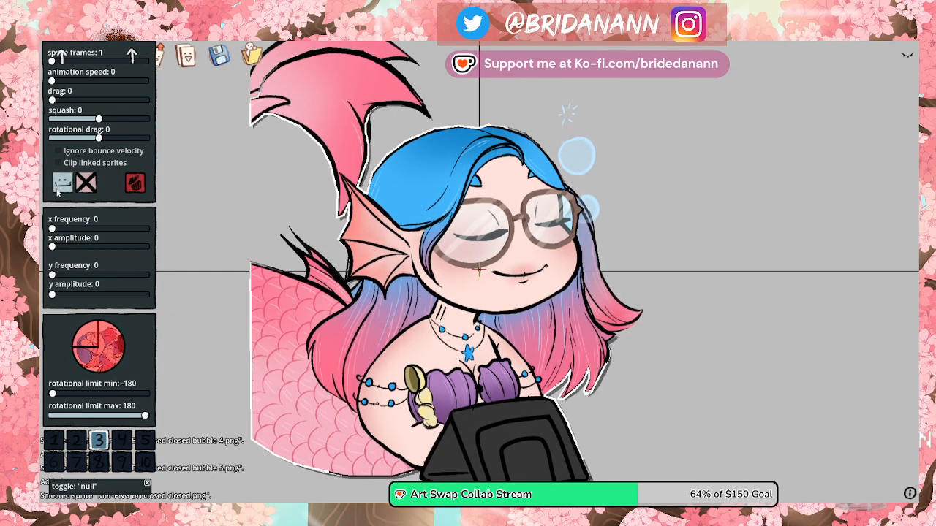
pyautogui.click(86, 182)
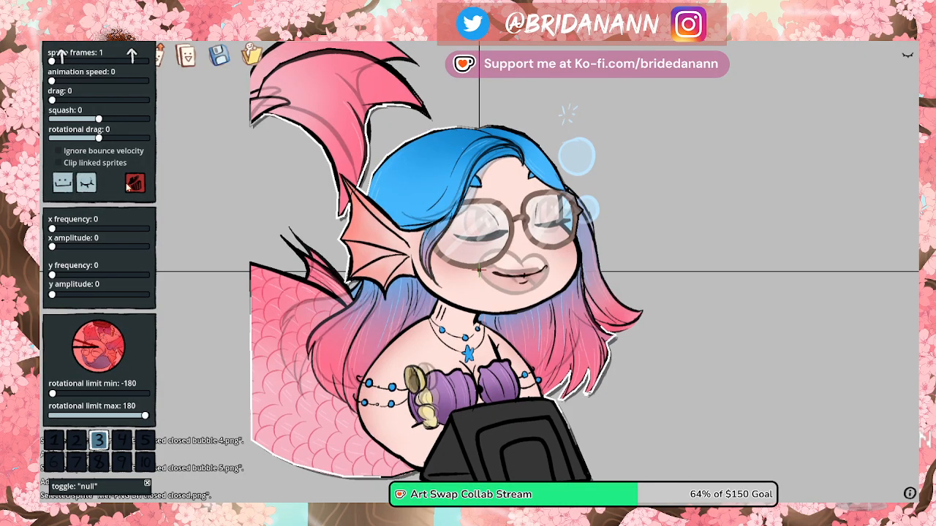
pyautogui.click(176, 181)
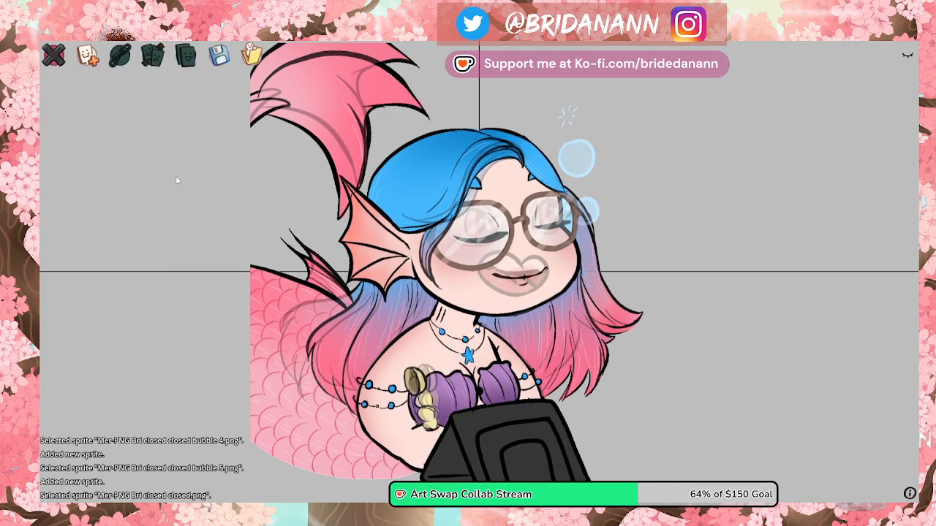
pyautogui.click(54, 55)
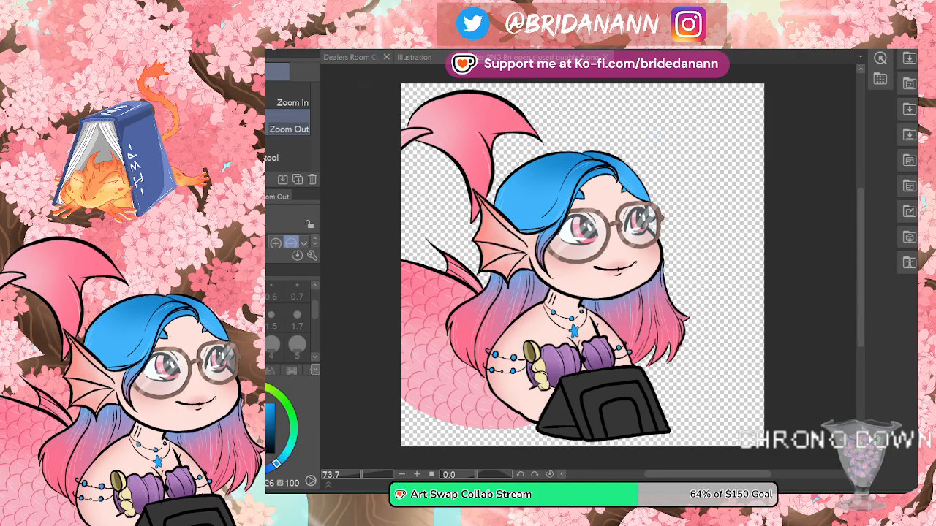
# Step: Switch from the drawing program back to the avatar program's sprite editor
pyautogui.click(468, 523)
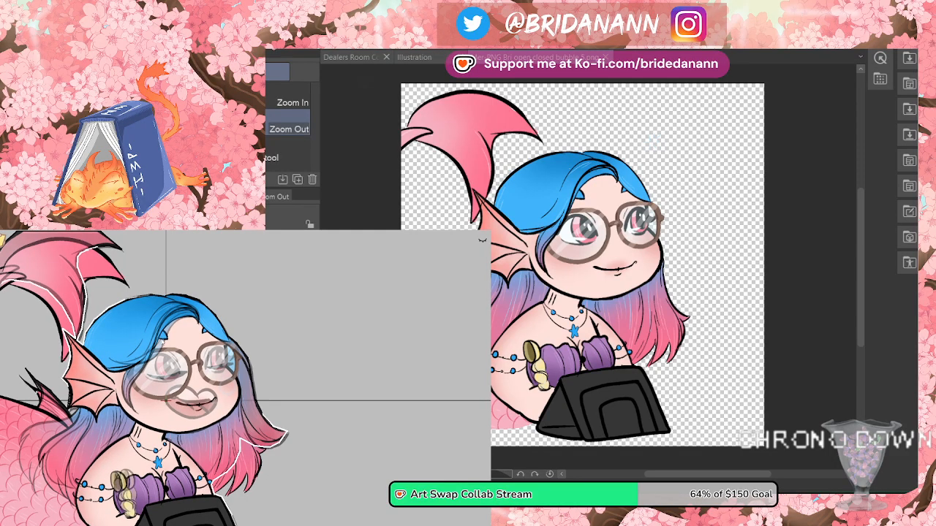